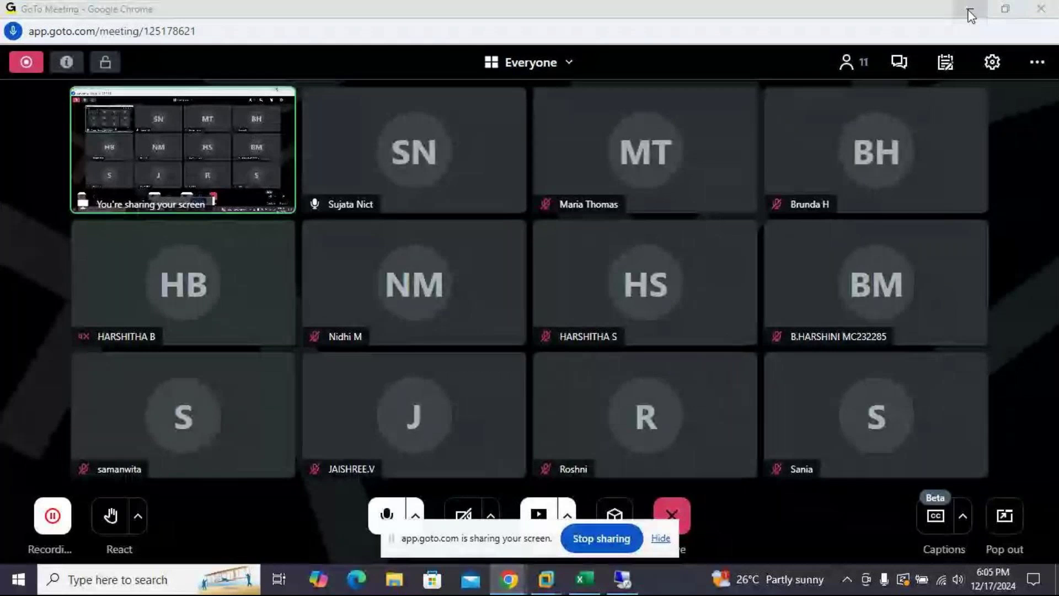
# Step: Switch to the ECC Windows Server virtual machine in VMware Workstation and exit the open Park G/L Account Document screen
pyautogui.click(970, 10)
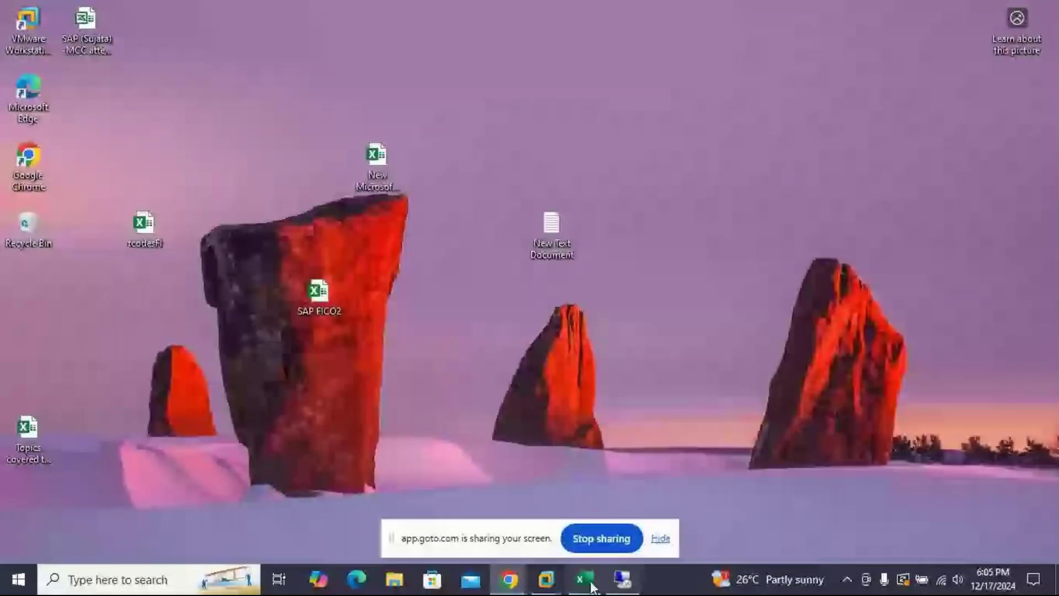
pyautogui.click(546, 579)
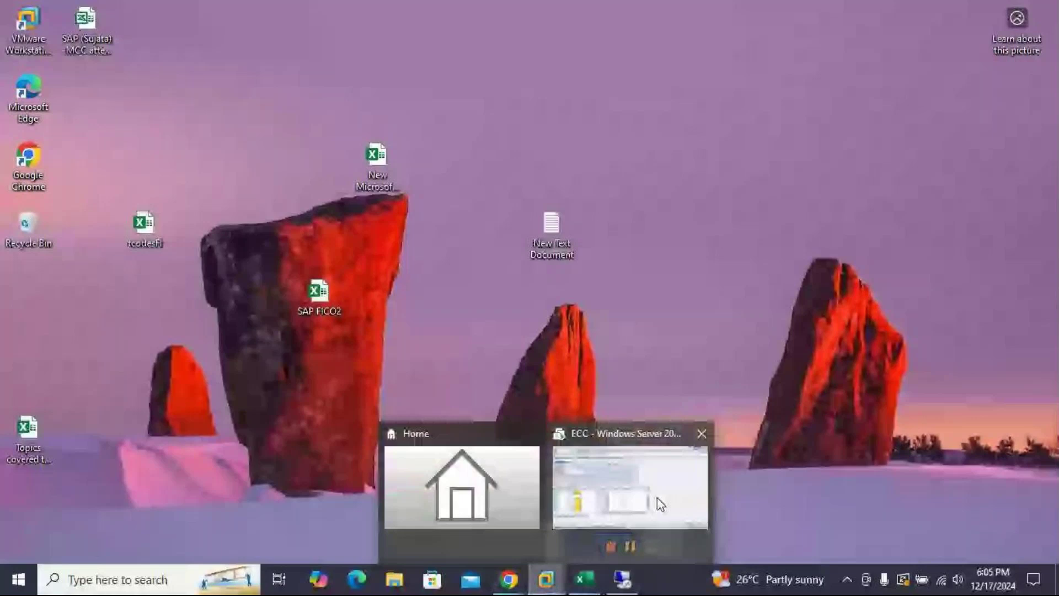
pyautogui.click(661, 504)
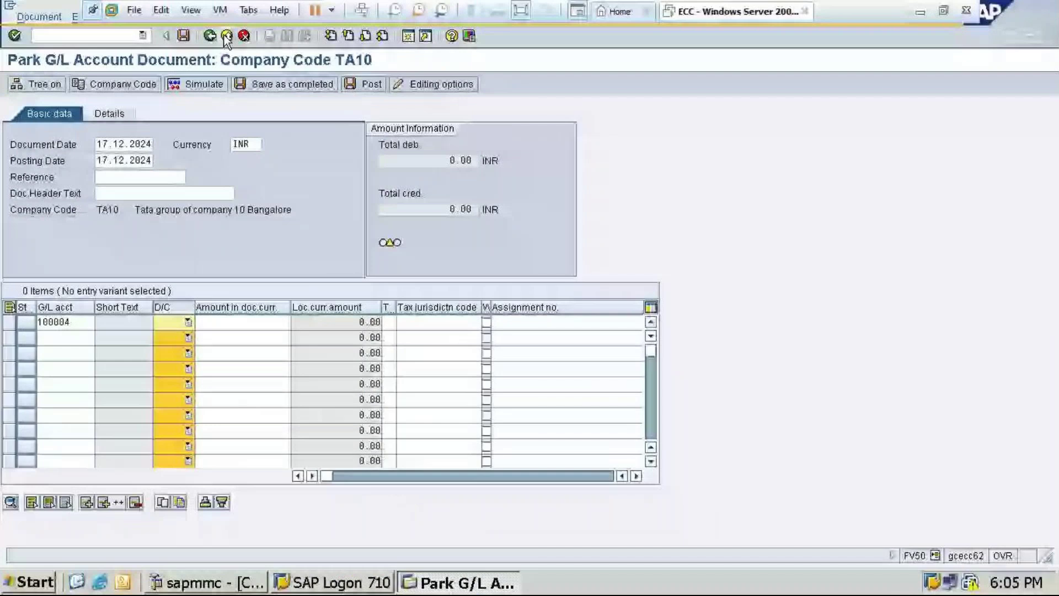
pyautogui.click(226, 36)
# Step: Open transaction FV50 - Edit or Park G/L Document from Accounting, Financial Accounting, General Ledger, Posting
pyautogui.click(72, 210)
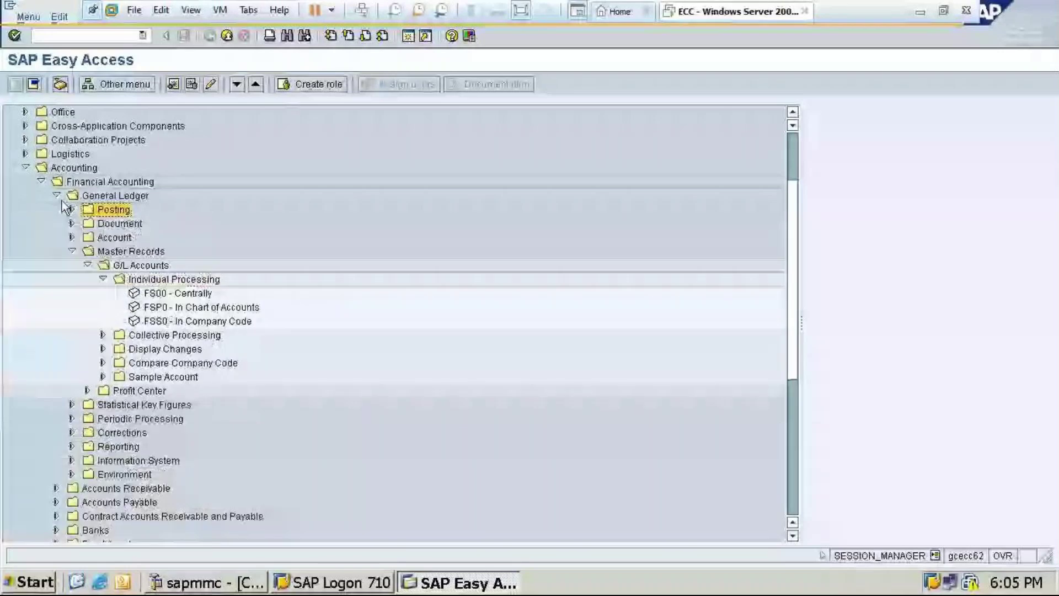
pyautogui.click(26, 168)
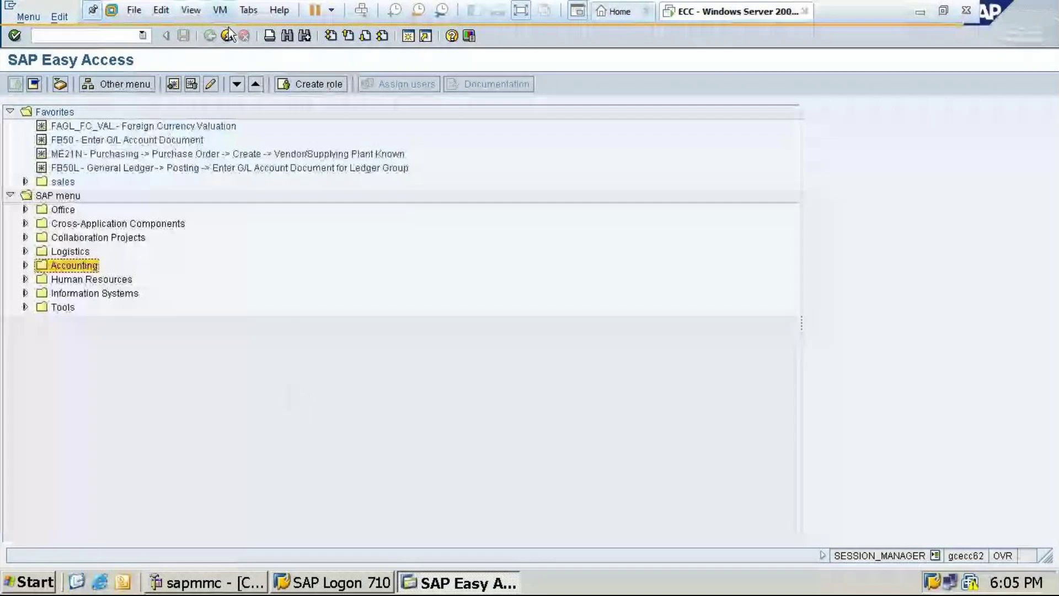
pyautogui.click(25, 265)
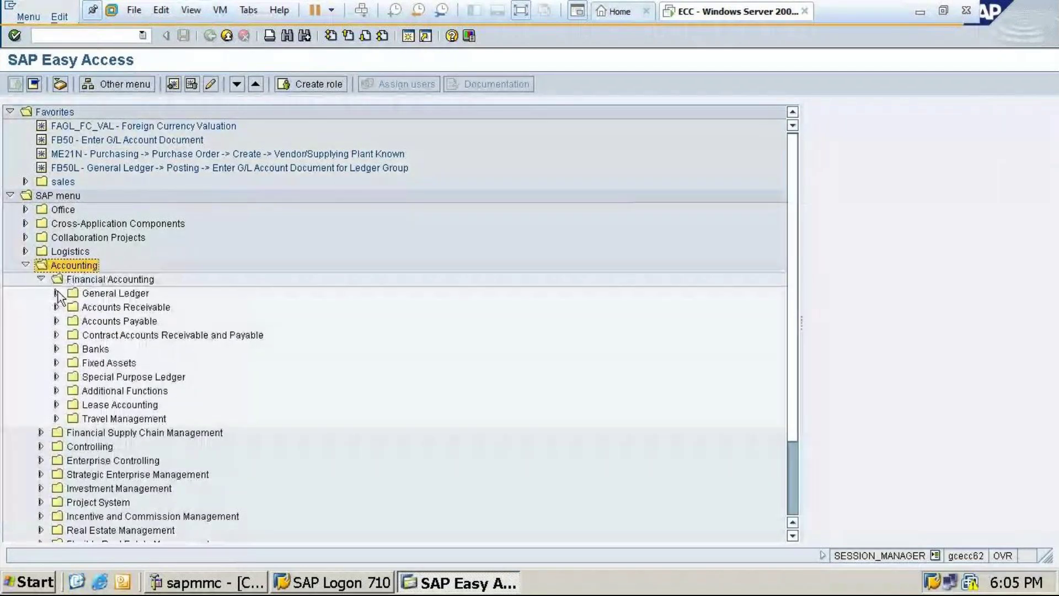
pyautogui.click(56, 293)
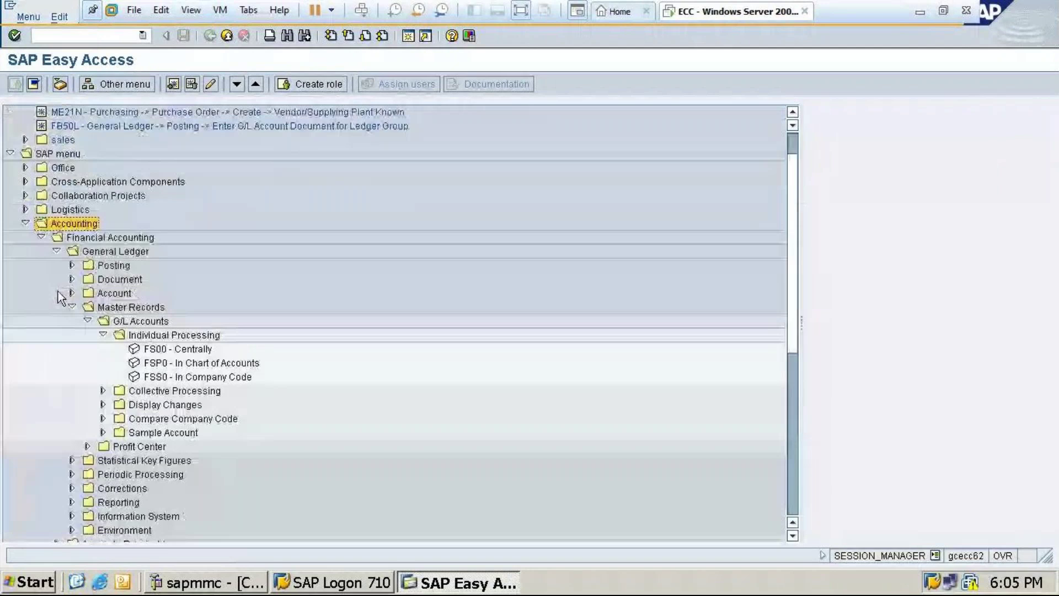
pyautogui.click(72, 266)
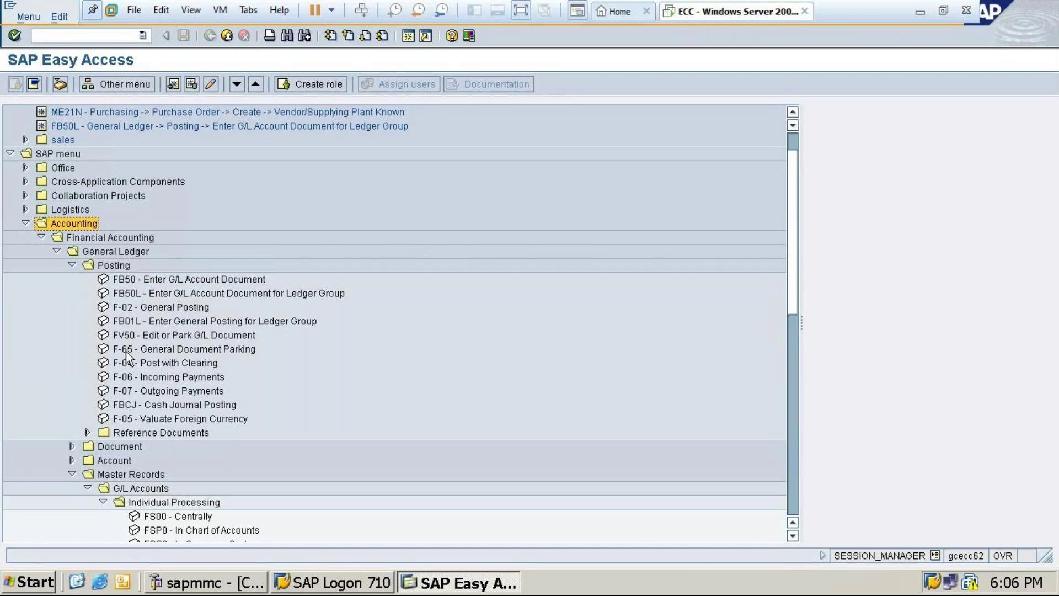
pyautogui.doubleClick(127, 334)
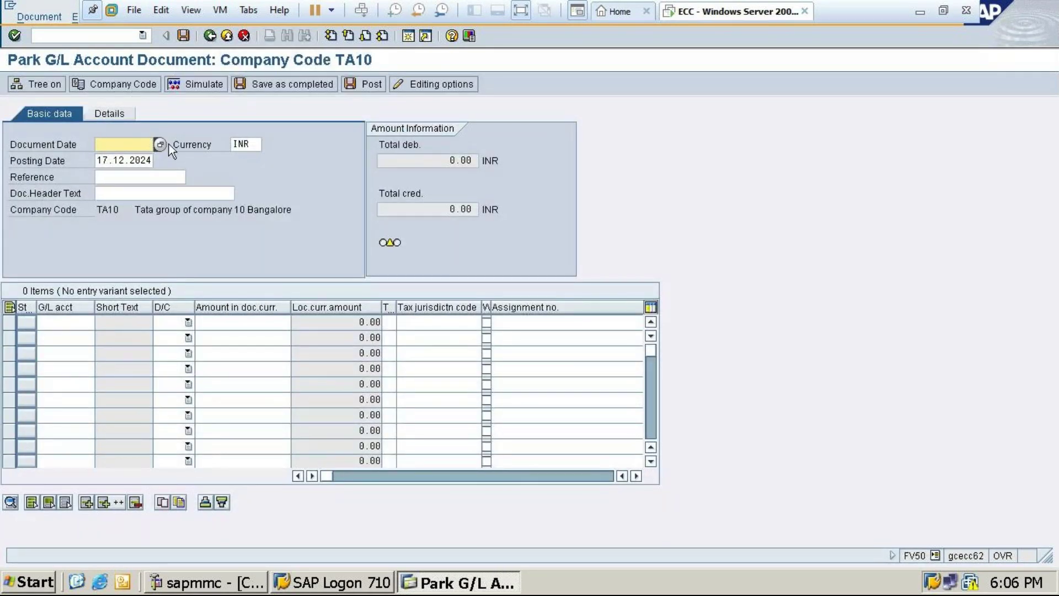
# Step: Set the document date to 17.12.2024 and enter a first line item debiting the Machinery account with 6000
pyautogui.click(159, 145)
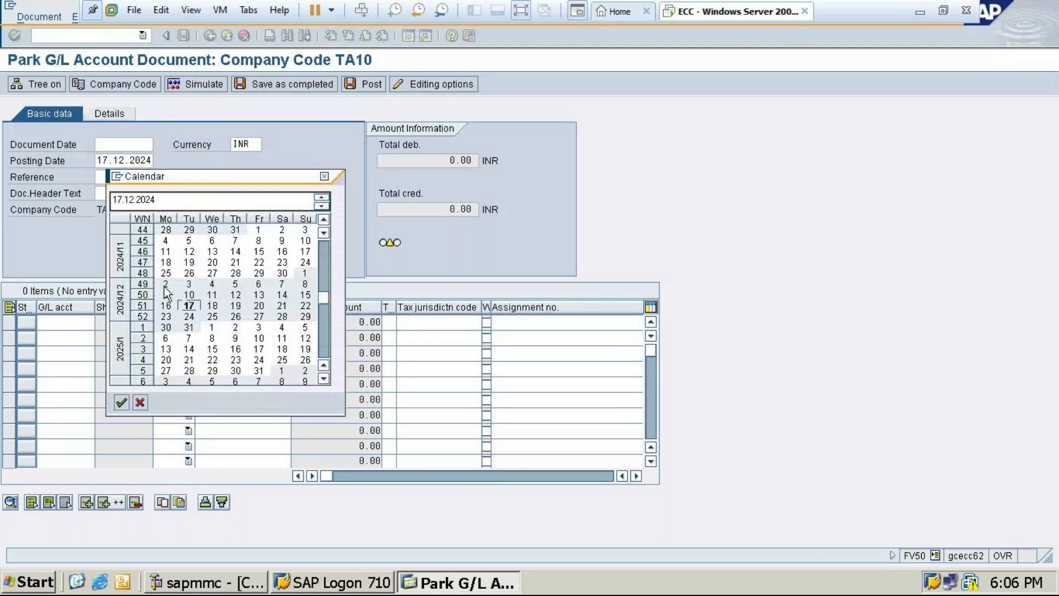
pyautogui.doubleClick(189, 306)
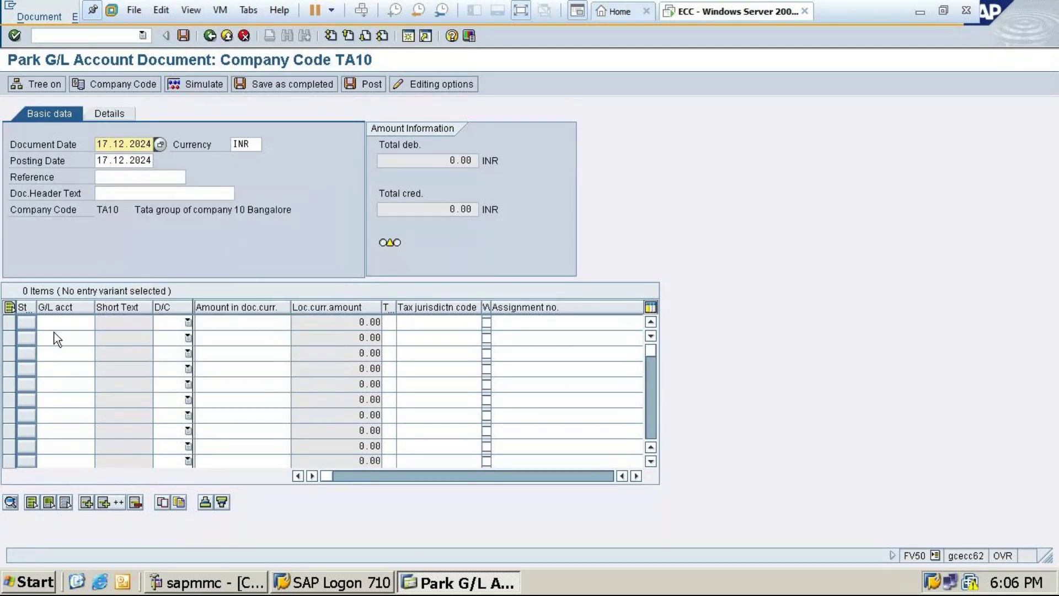
pyautogui.click(72, 327)
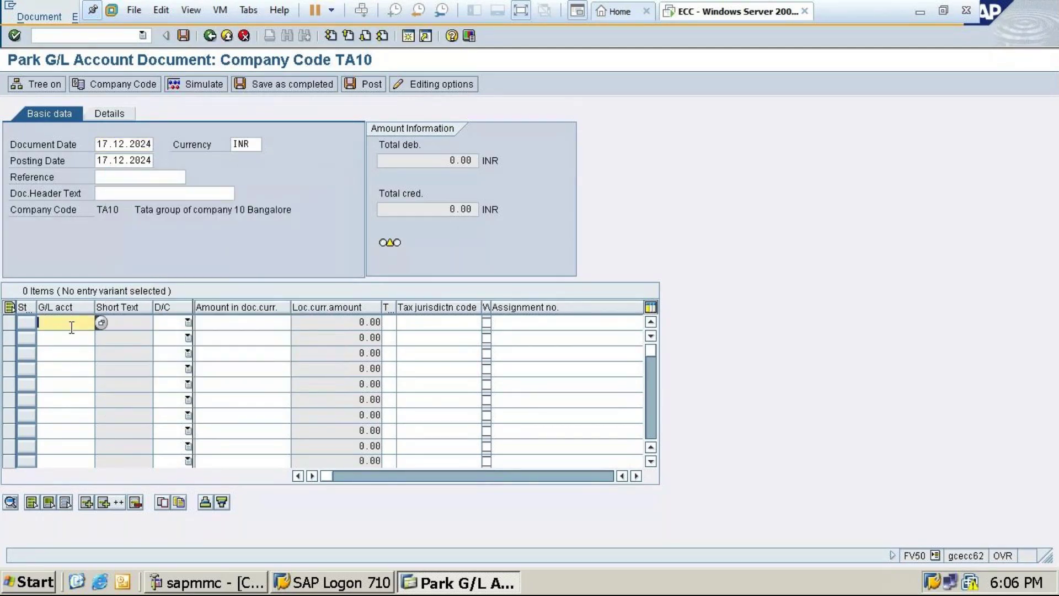
pyautogui.click(101, 323)
pyautogui.click(21, 536)
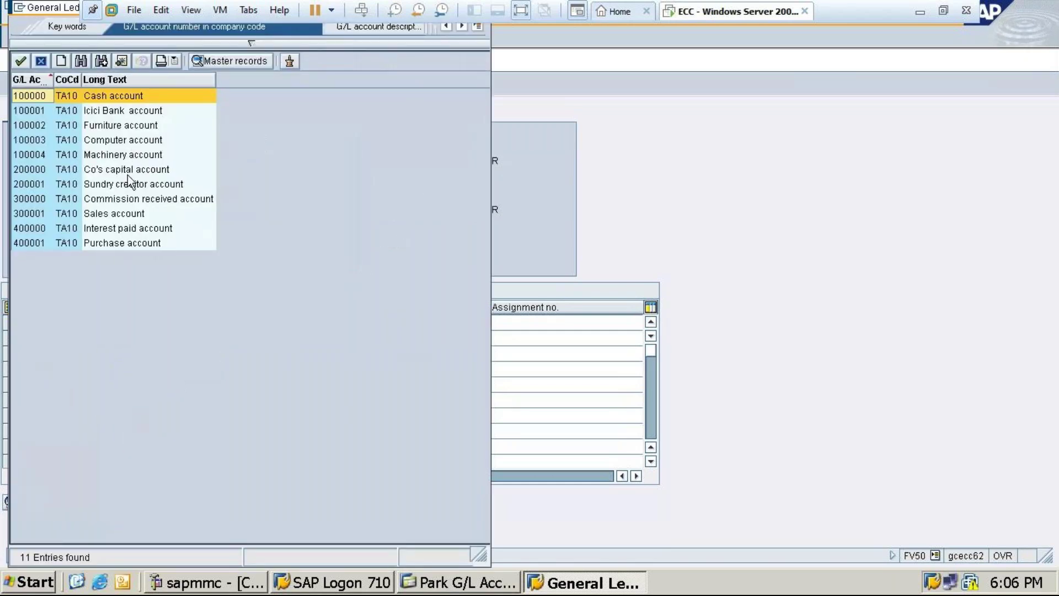
pyautogui.doubleClick(128, 156)
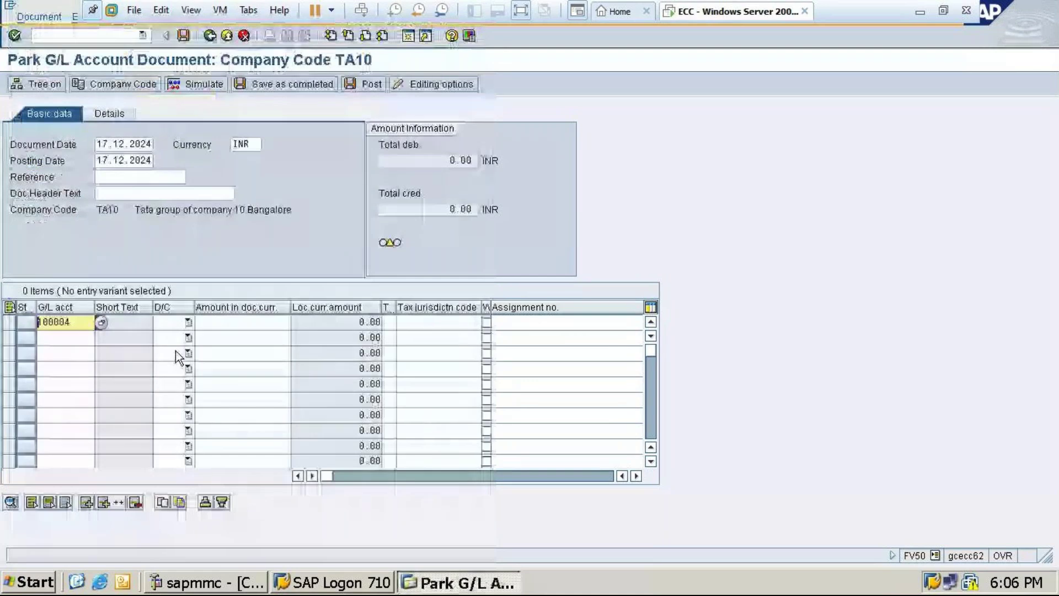
pyautogui.click(169, 324)
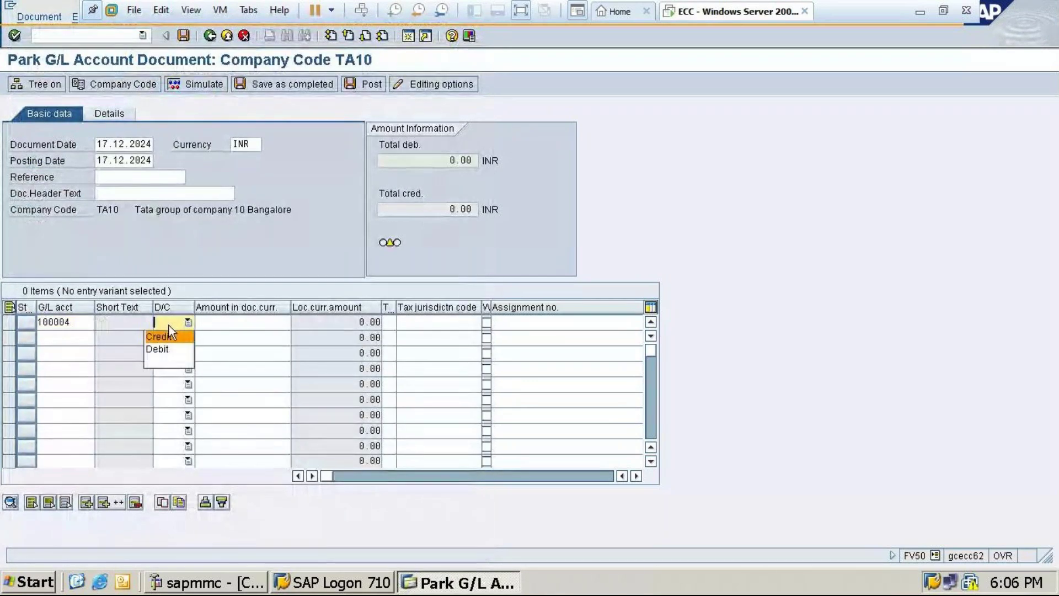
pyautogui.click(163, 347)
pyautogui.click(237, 328)
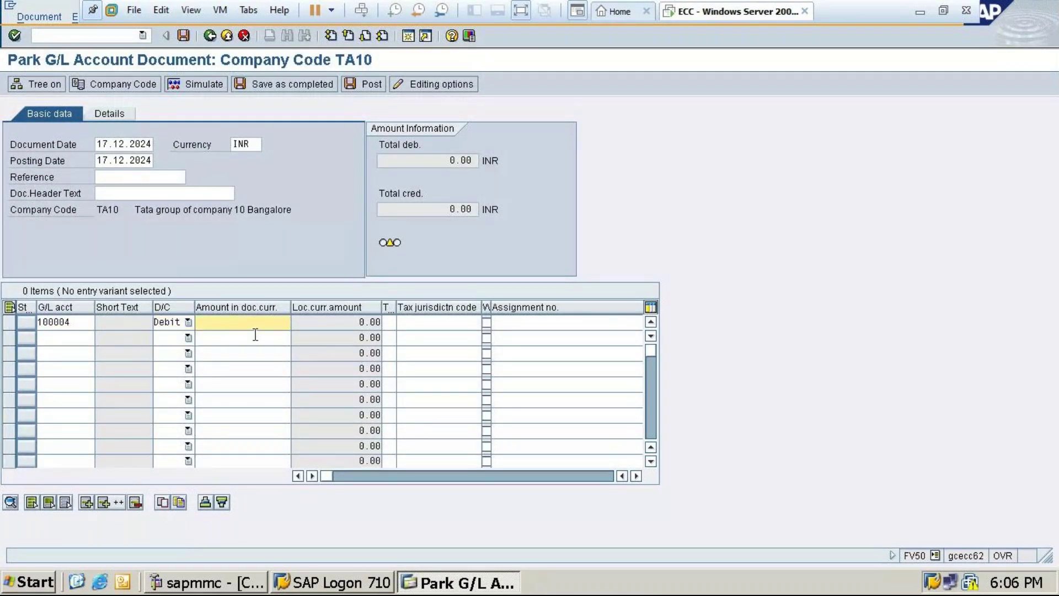
pyautogui.write('6000')
# Step: Enter a second line item crediting the Cash account with 6000
pyautogui.click(51, 338)
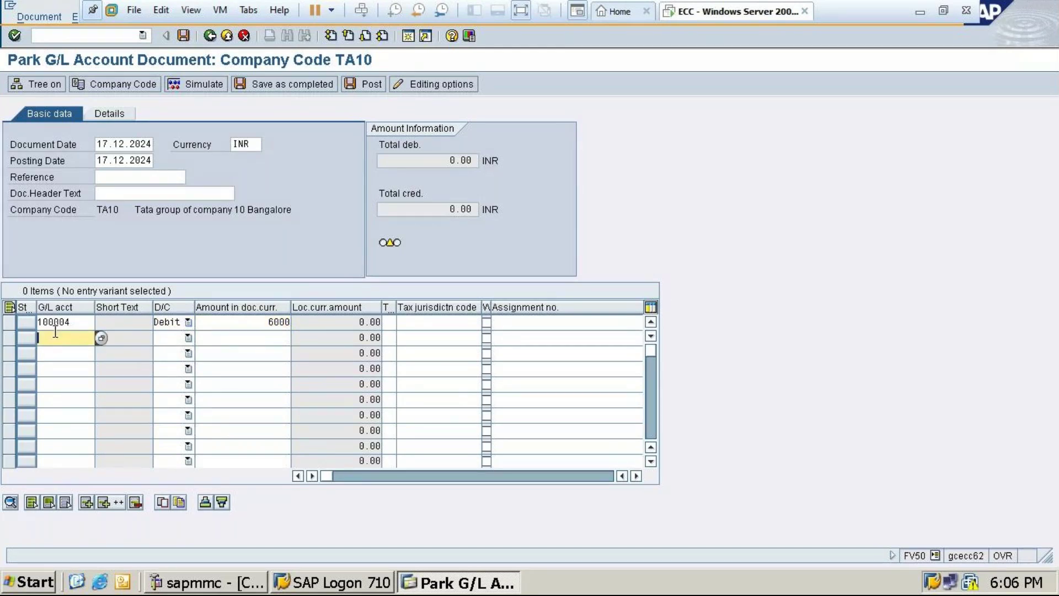
pyautogui.click(101, 339)
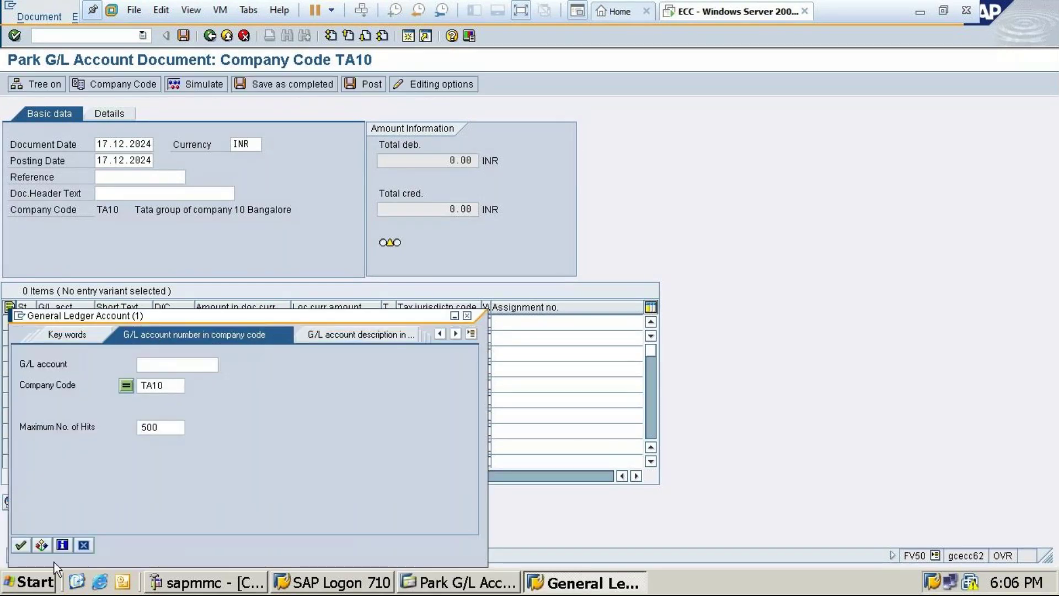
pyautogui.click(15, 551)
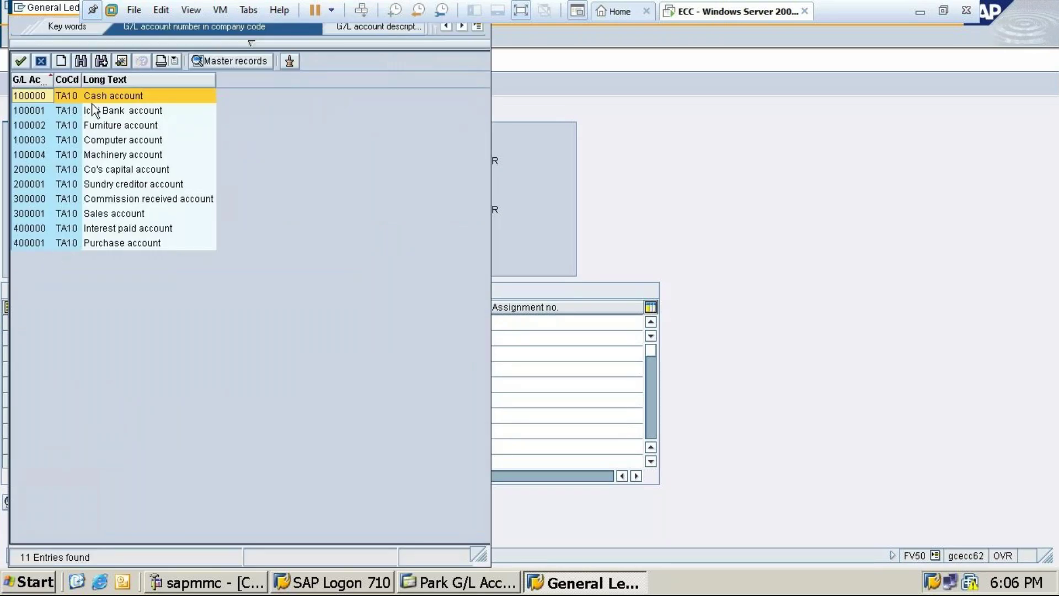
pyautogui.click(92, 98)
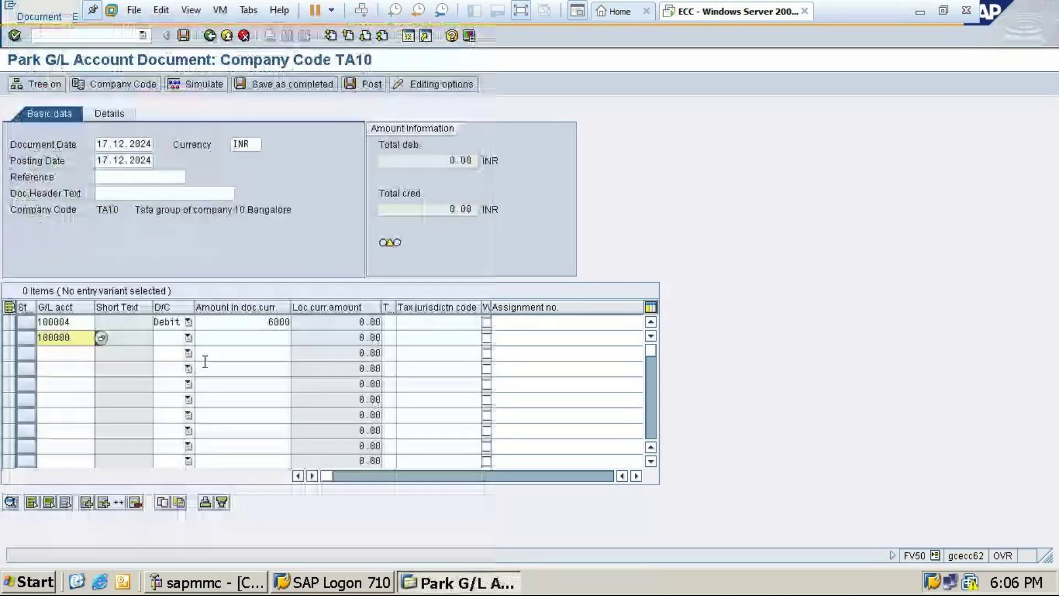
pyautogui.click(171, 337)
pyautogui.click(165, 352)
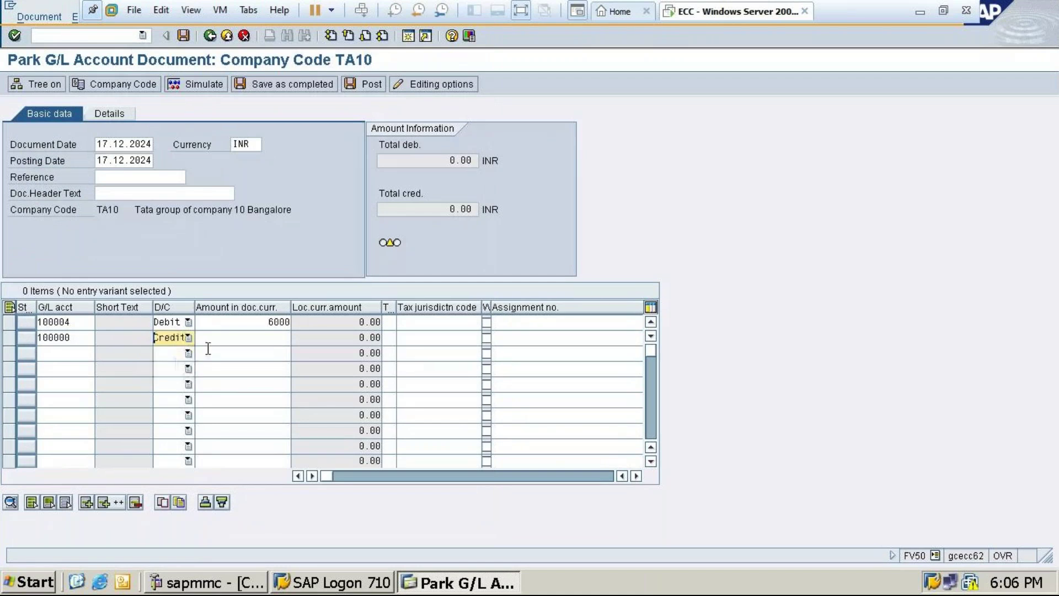
pyautogui.click(248, 337)
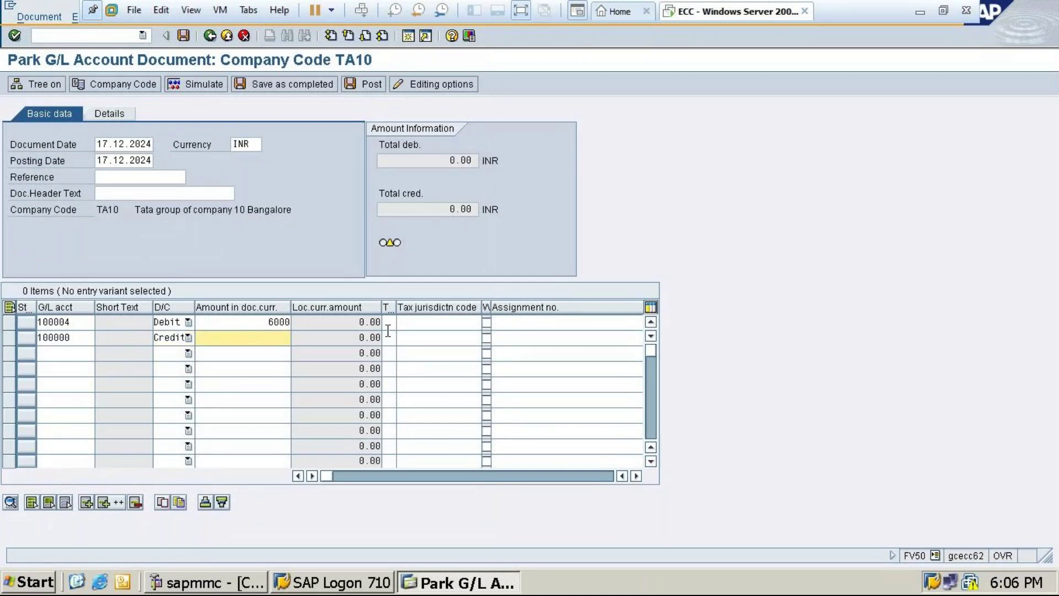
pyautogui.write('69')
pyautogui.press('BackSpace')
pyautogui.write('000')
# Step: Simulate and park the G/L document, and return to the SAP Easy Access menu
pyautogui.click(197, 84)
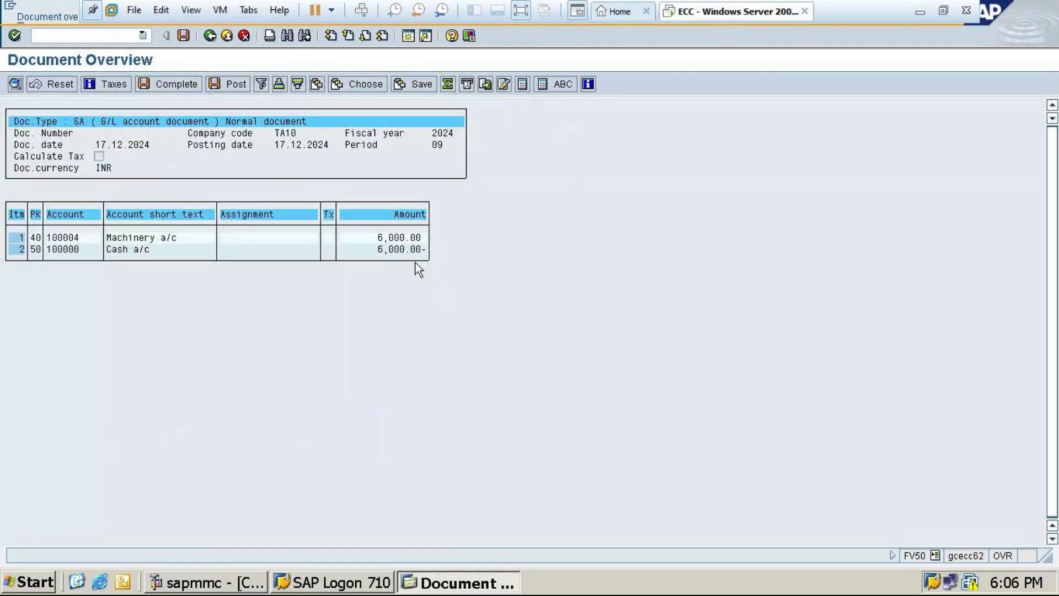
pyautogui.click(182, 35)
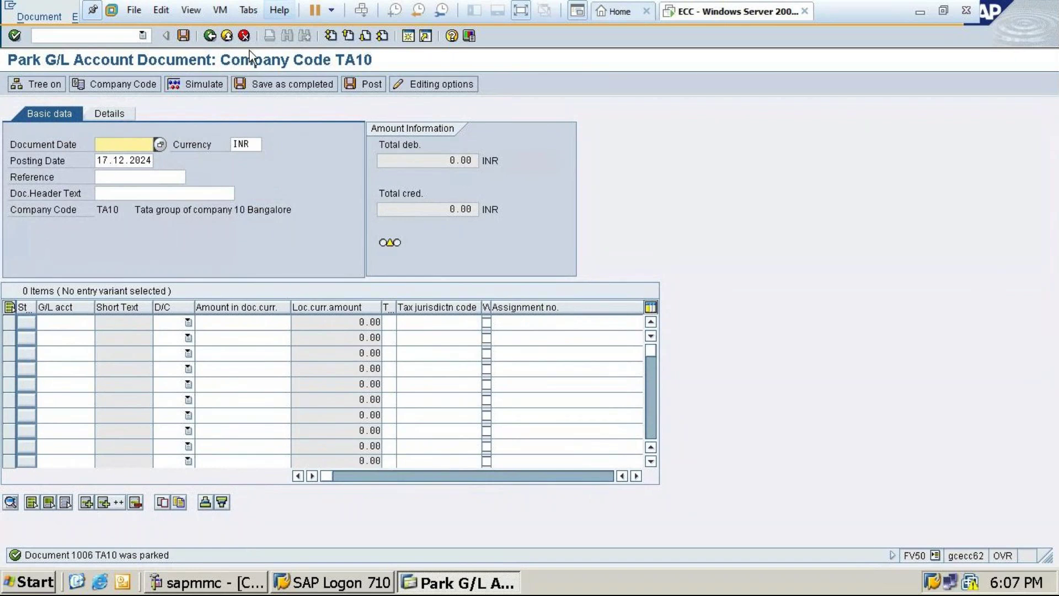
pyautogui.click(212, 37)
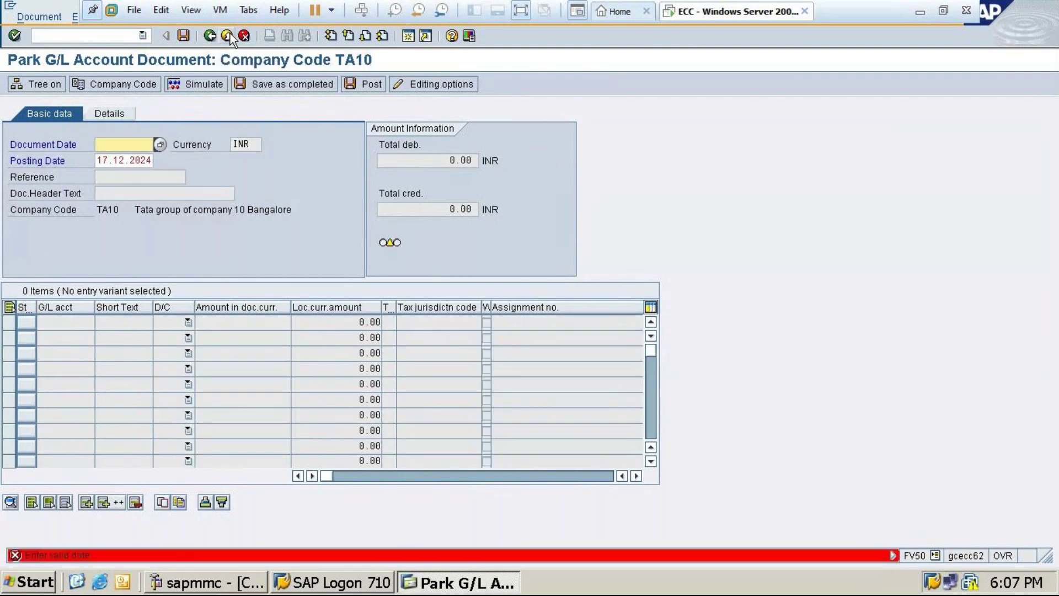
pyautogui.click(205, 297)
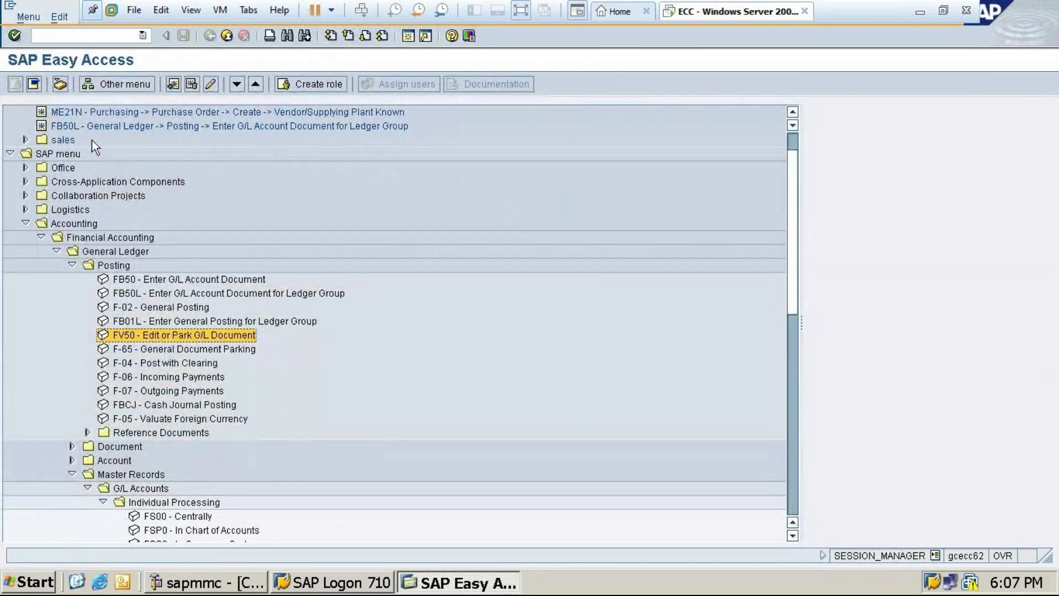
# Step: Look through the Document and Account folders under General Ledger and collapse the Master Records folder
pyautogui.scroll(-5, 319, 269)
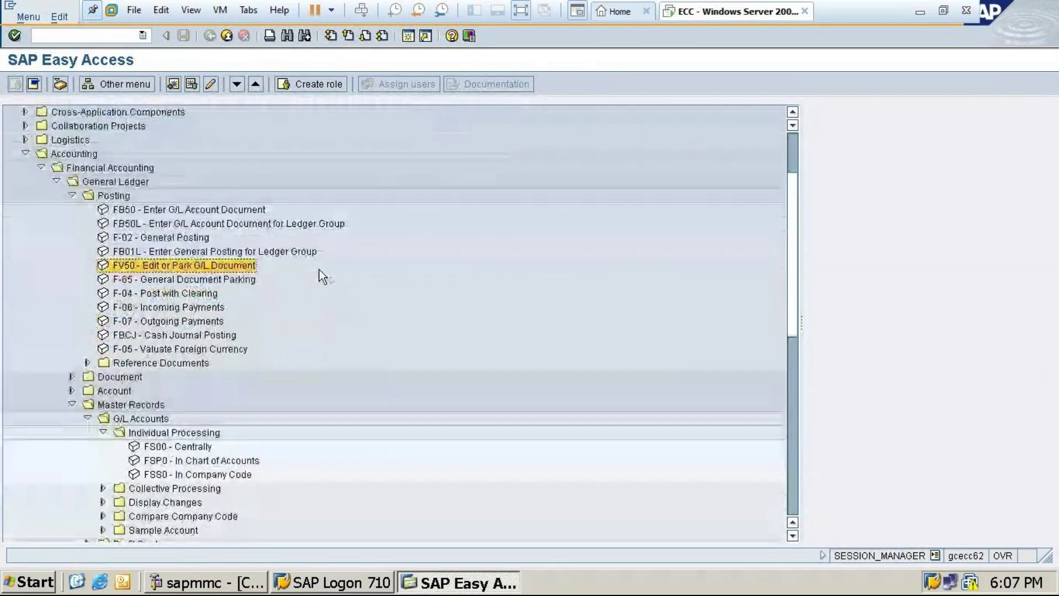
pyautogui.scroll(-2, 319, 269)
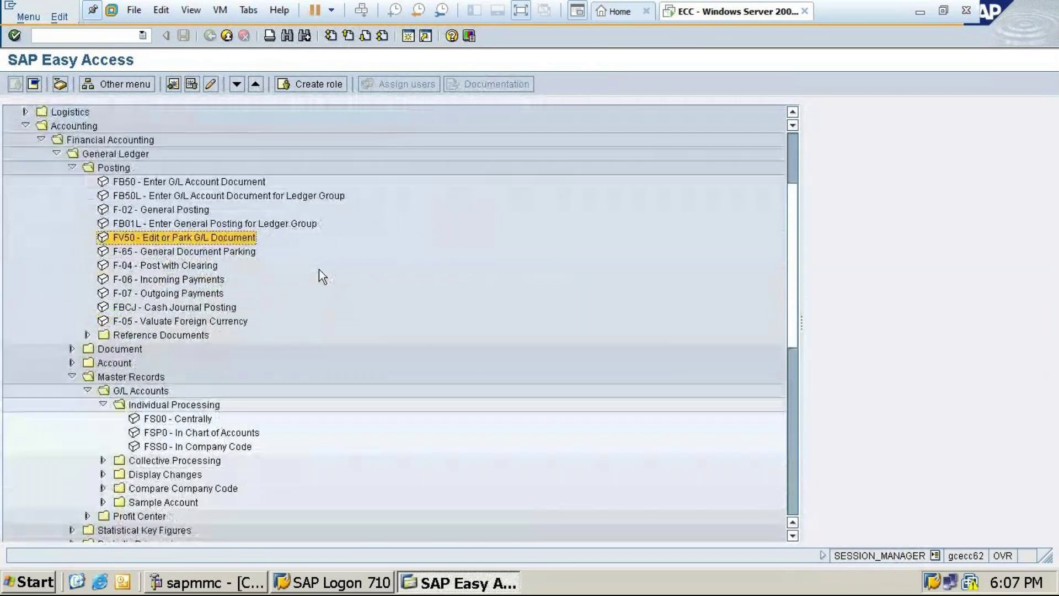
pyautogui.click(72, 349)
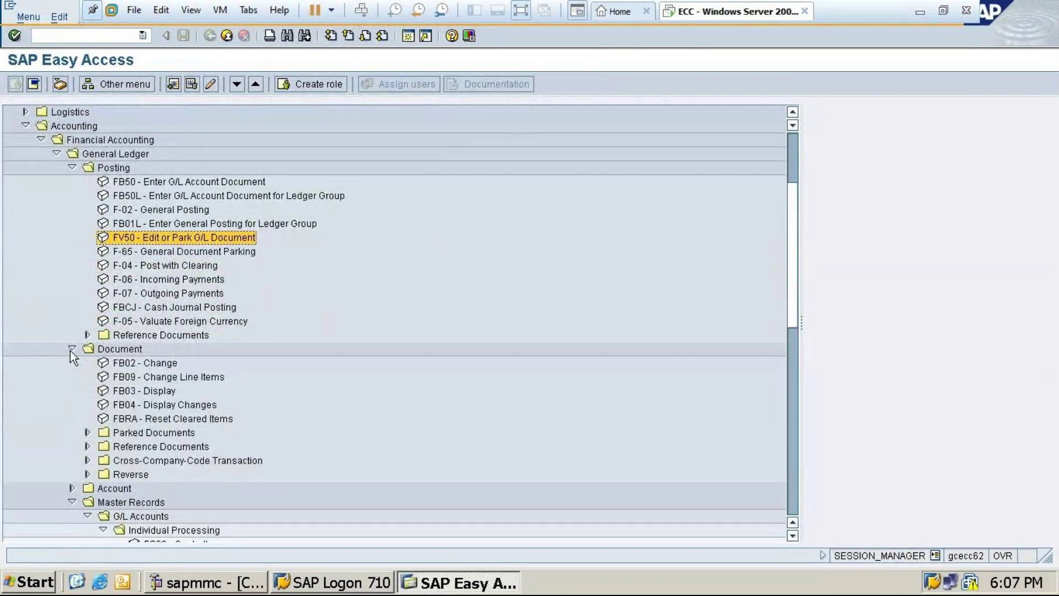
pyautogui.click(72, 350)
pyautogui.click(71, 363)
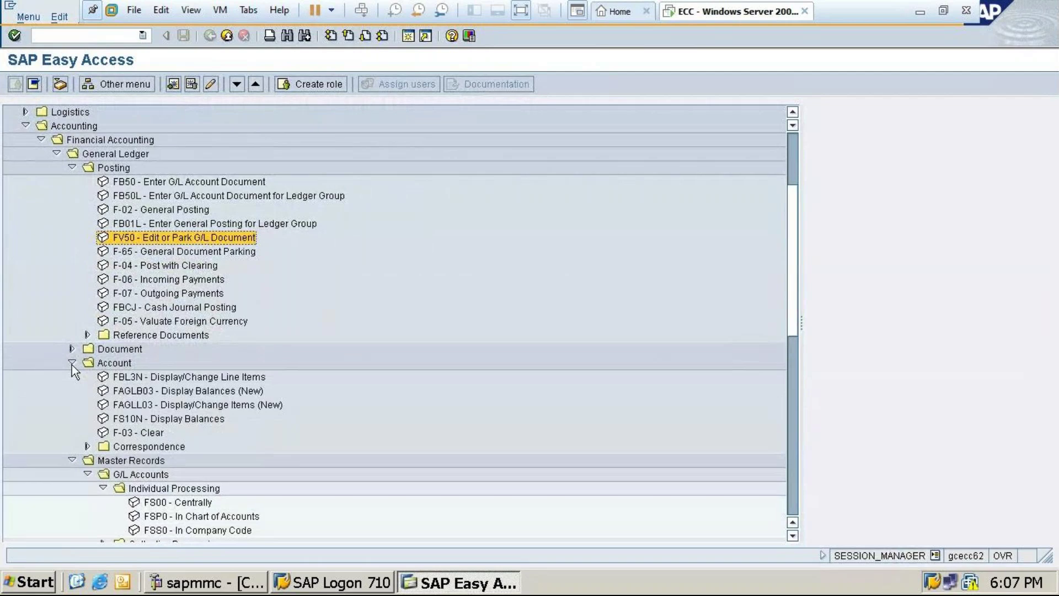
pyautogui.click(72, 363)
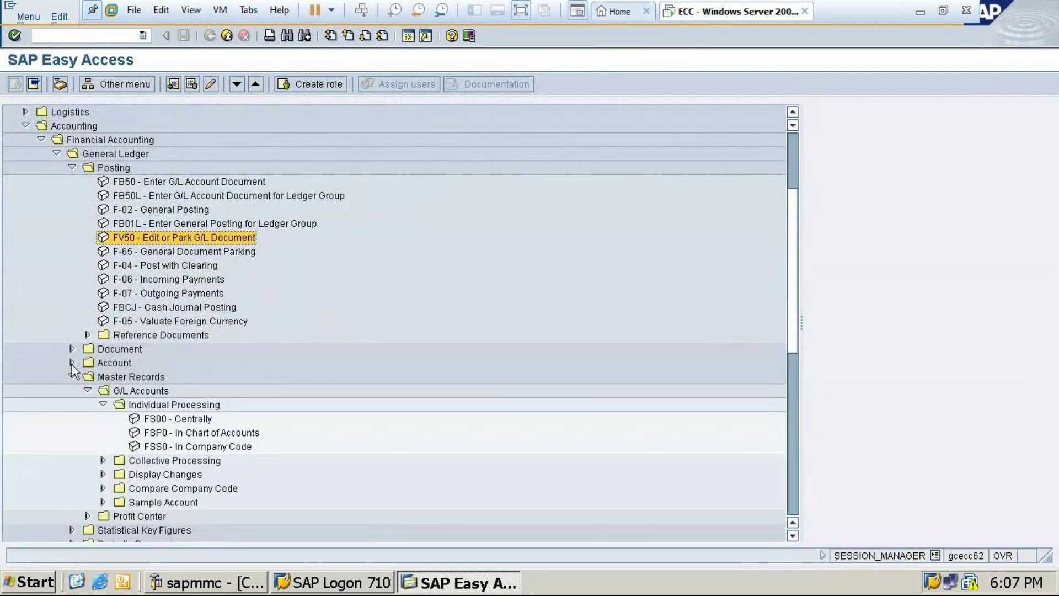
pyautogui.click(87, 390)
pyautogui.click(72, 377)
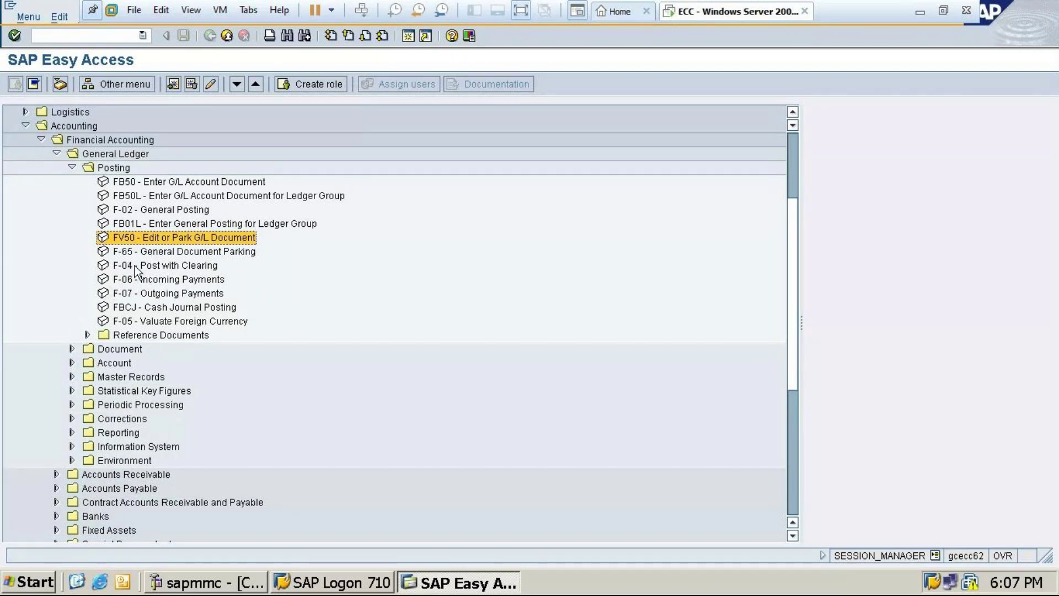
# Step: Expand the Parked Documents folder under General Ledger, Document to show its transactions
pyautogui.click(72, 349)
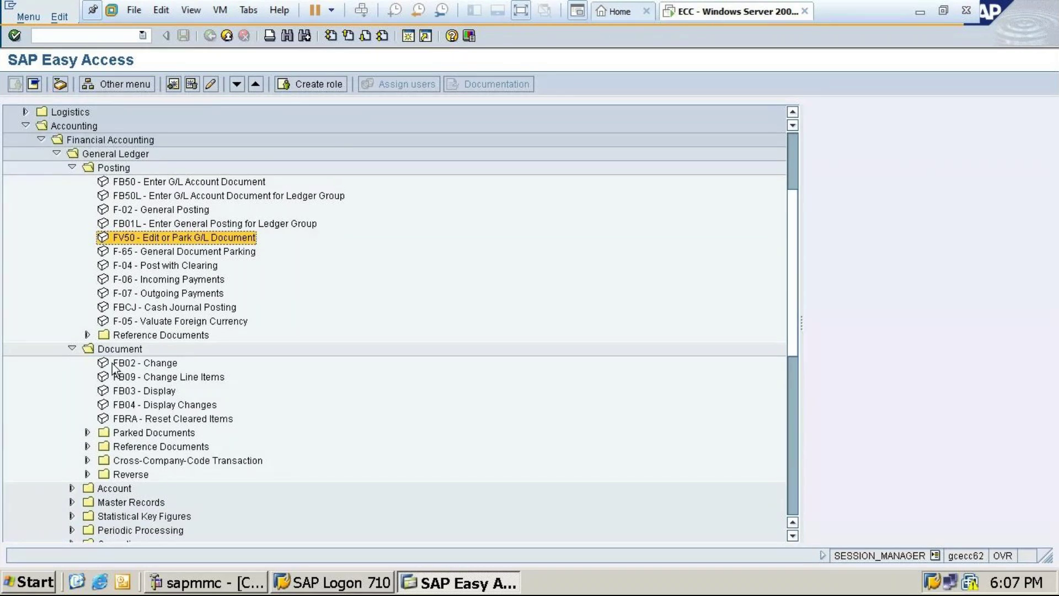
pyautogui.click(87, 432)
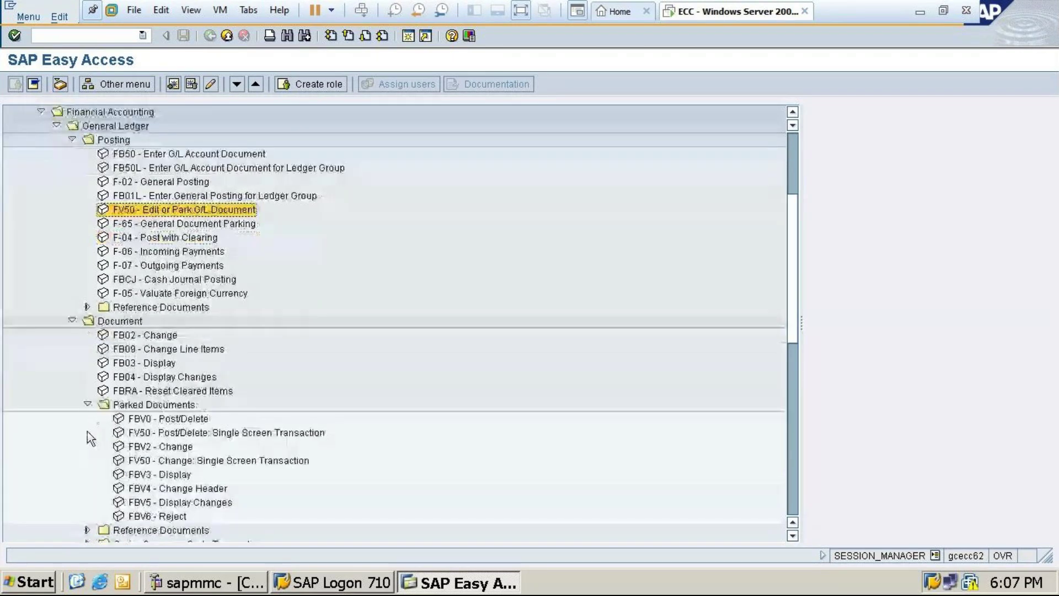
pyautogui.click(72, 321)
pyautogui.click(72, 321)
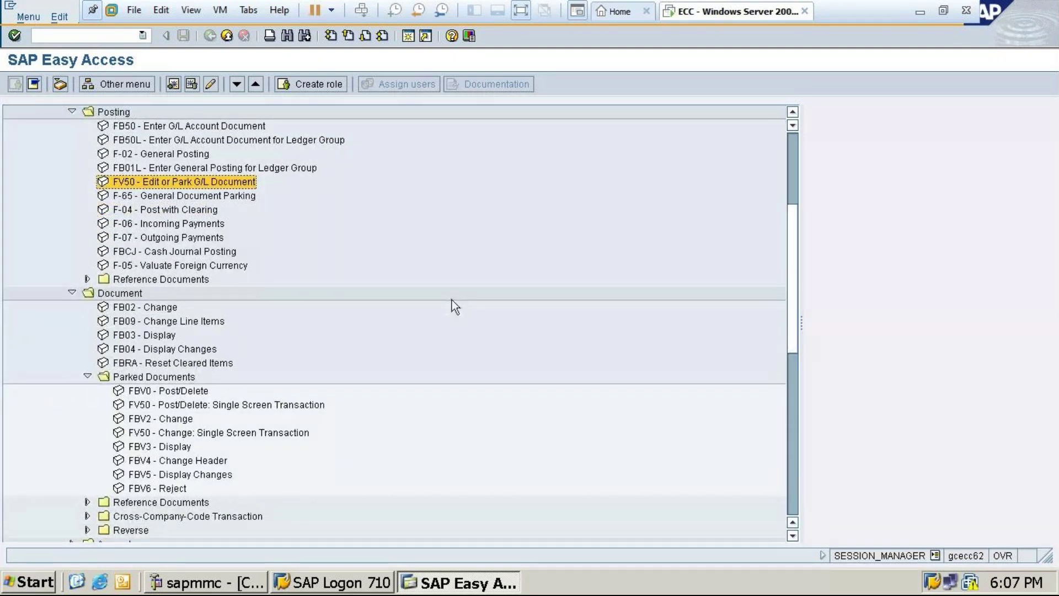
# Step: Collapse the General Ledger Posting folder and start the FBV0 - Post/Delete transaction under Parked Documents
pyautogui.scroll(3, 452, 300)
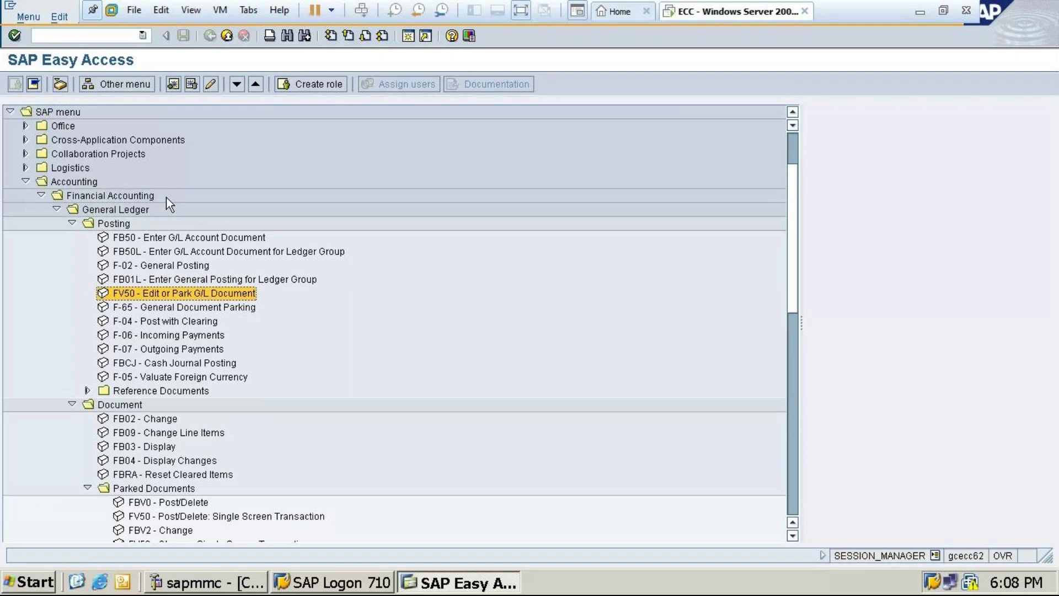
pyautogui.click(75, 222)
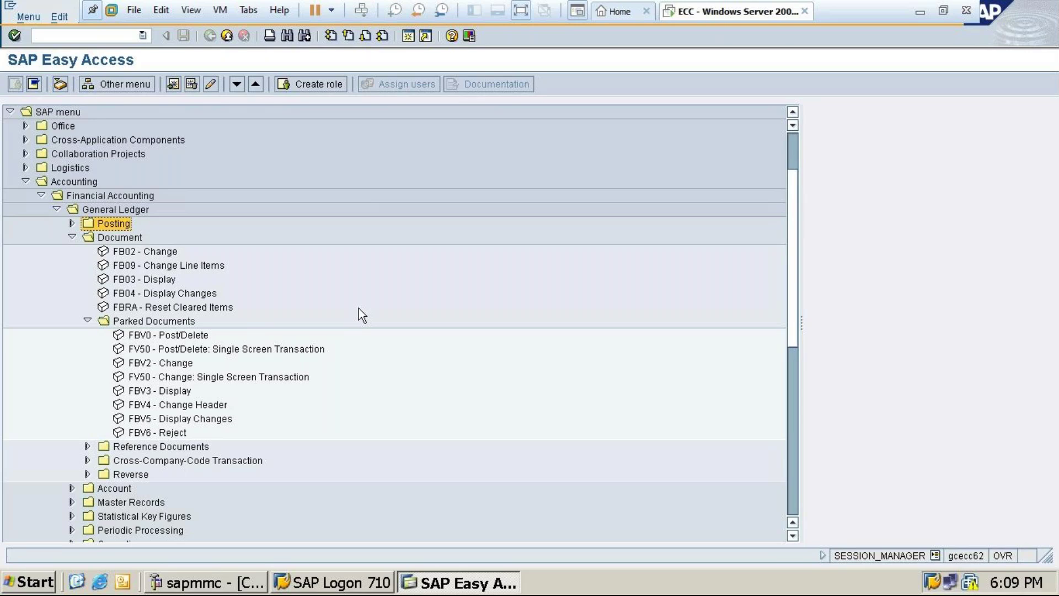
pyautogui.click(128, 336)
pyautogui.doubleClick(128, 335)
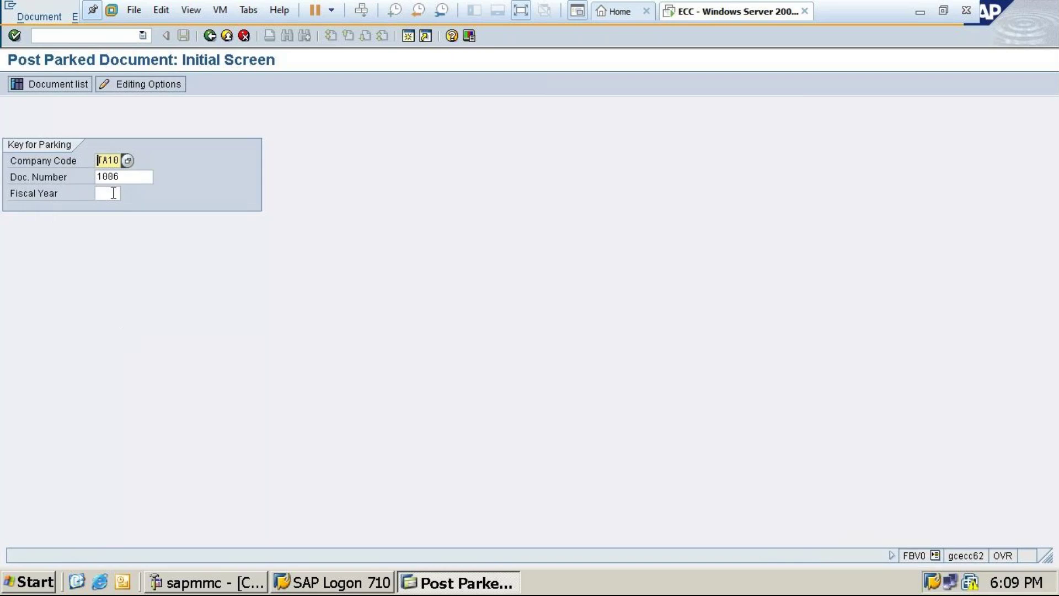
# Step: Post parked document 1001 of company code TA10 for fiscal year 2024 and return to the initial screen
pyautogui.click(129, 177)
pyautogui.press('BackSpace')
pyautogui.write('1')
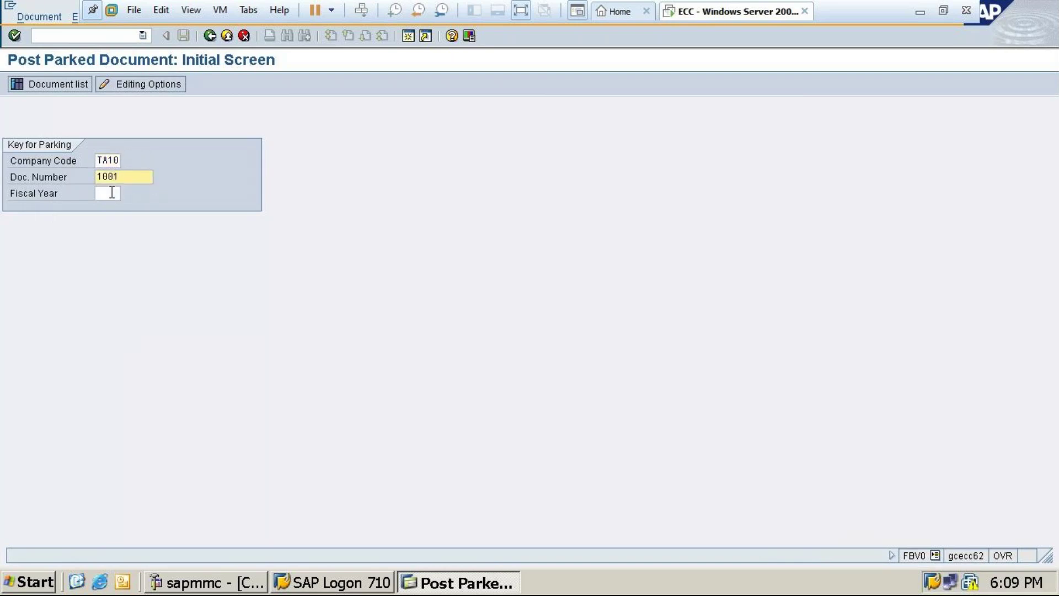
pyautogui.click(112, 192)
pyautogui.write('2024')
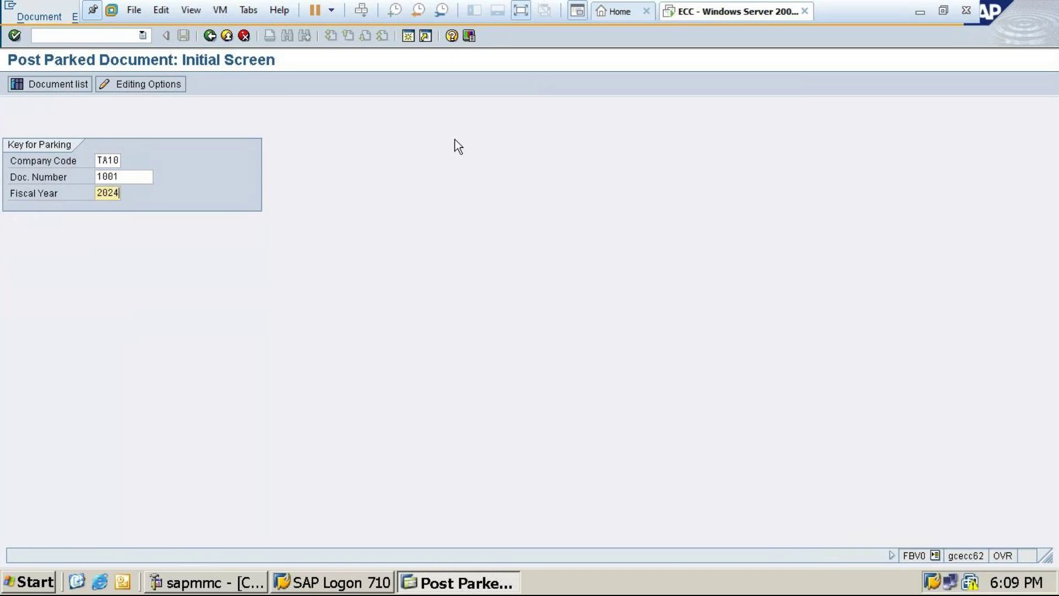
pyautogui.press('Return')
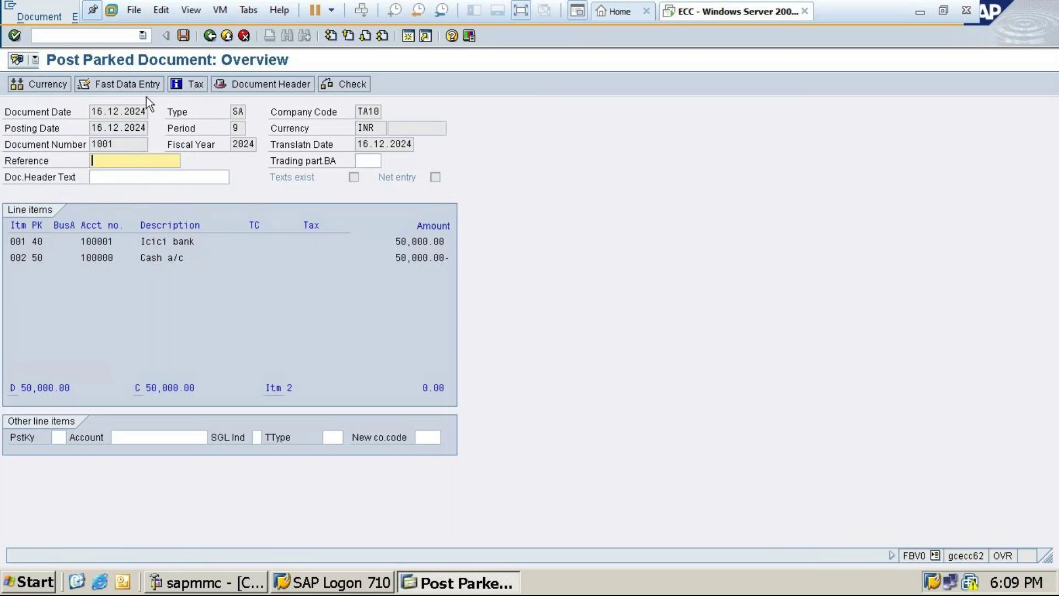
pyautogui.click(184, 36)
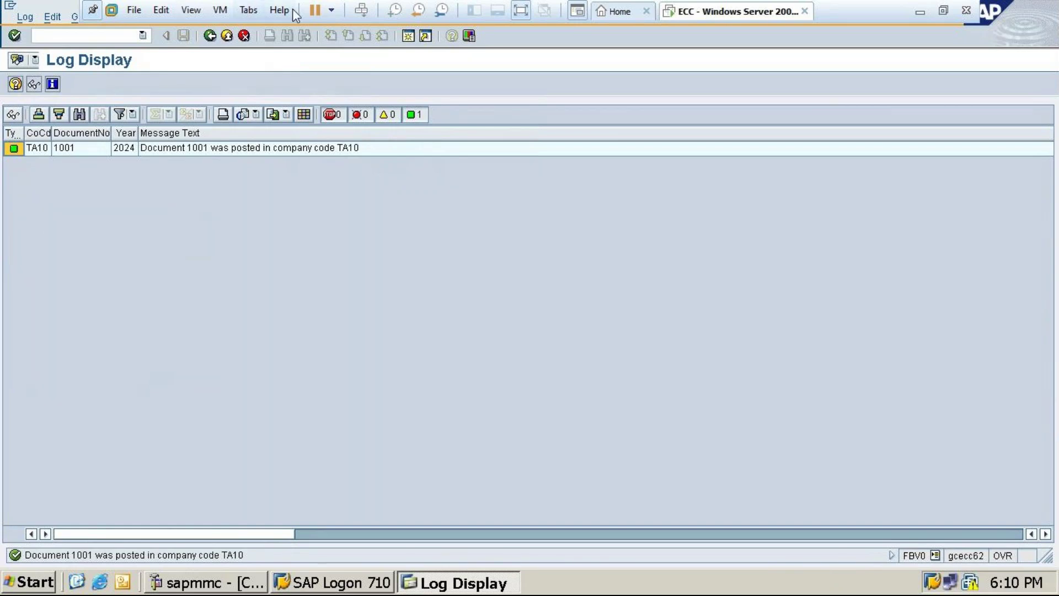
pyautogui.click(210, 36)
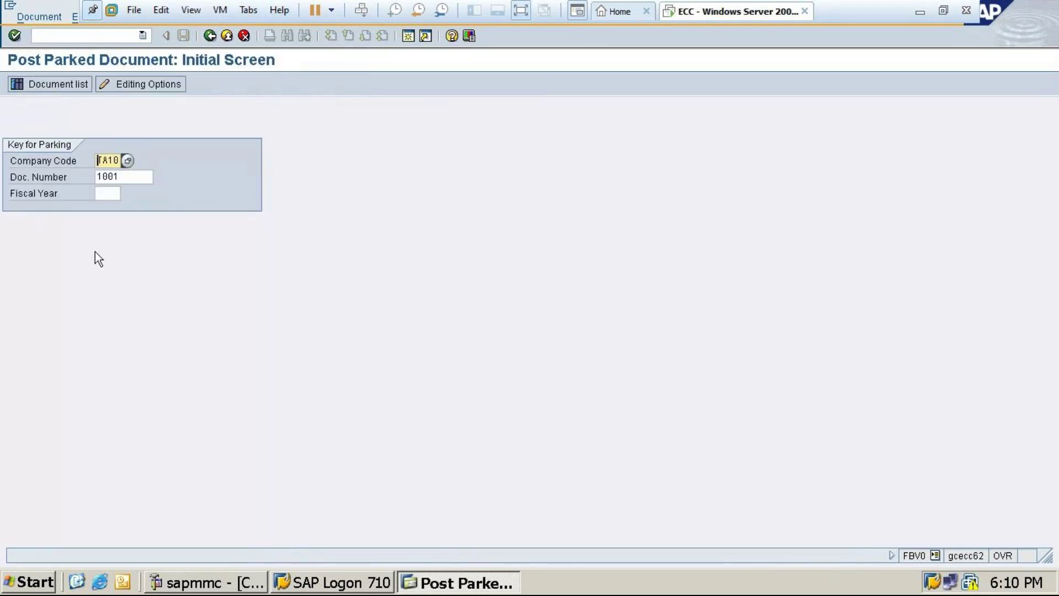
# Step: Post parked document 1000 of company code TA10 for fiscal year 2024 and return to the initial screen
pyautogui.click(127, 176)
pyautogui.press('BackSpace')
pyautogui.write('2')
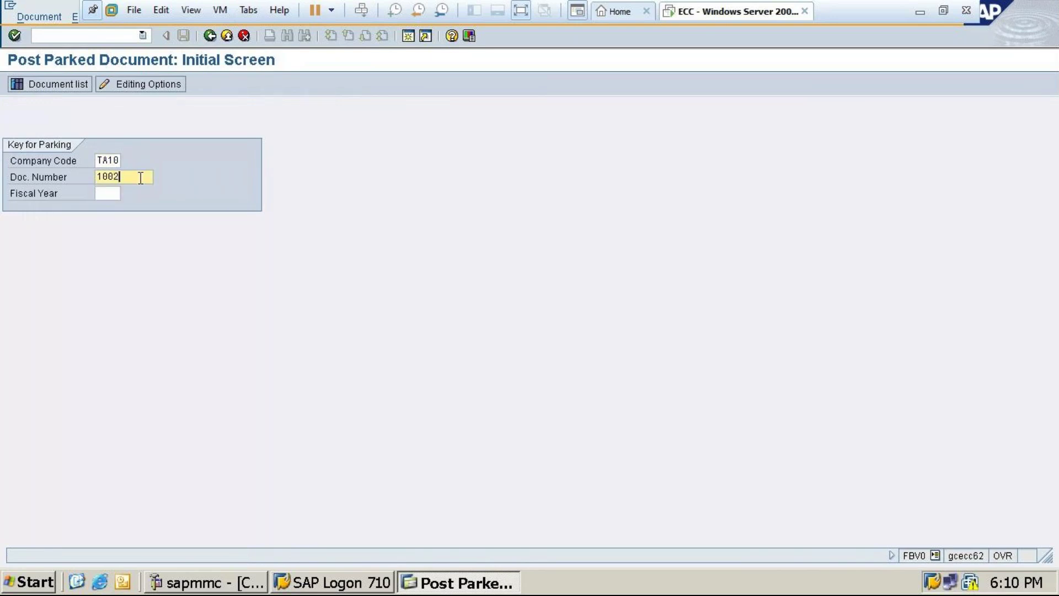
pyautogui.press('BackSpace')
pyautogui.write('0')
pyautogui.click(101, 193)
pyautogui.write('2024')
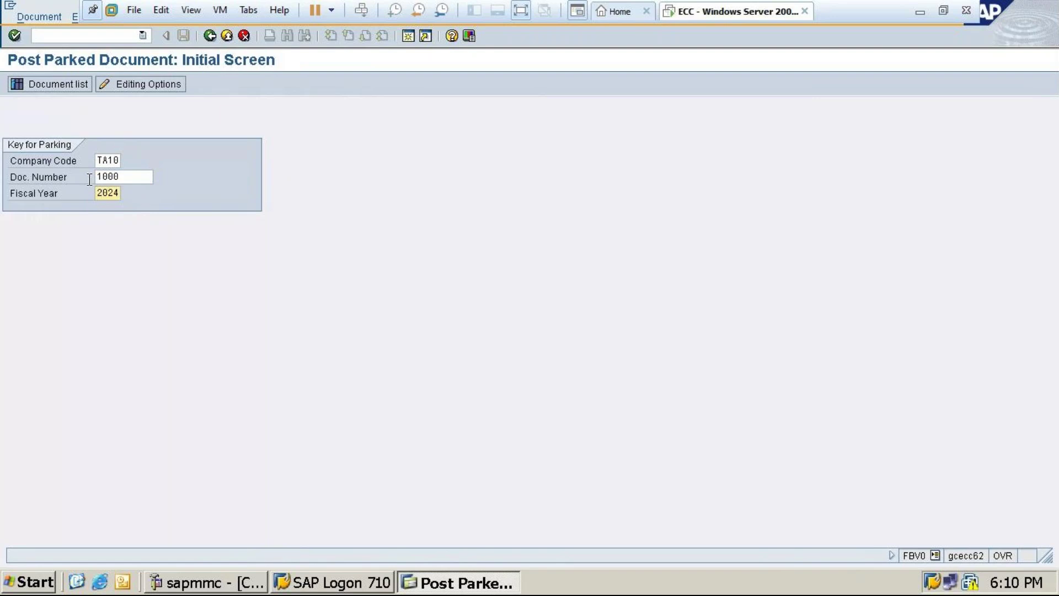
pyautogui.press('Return')
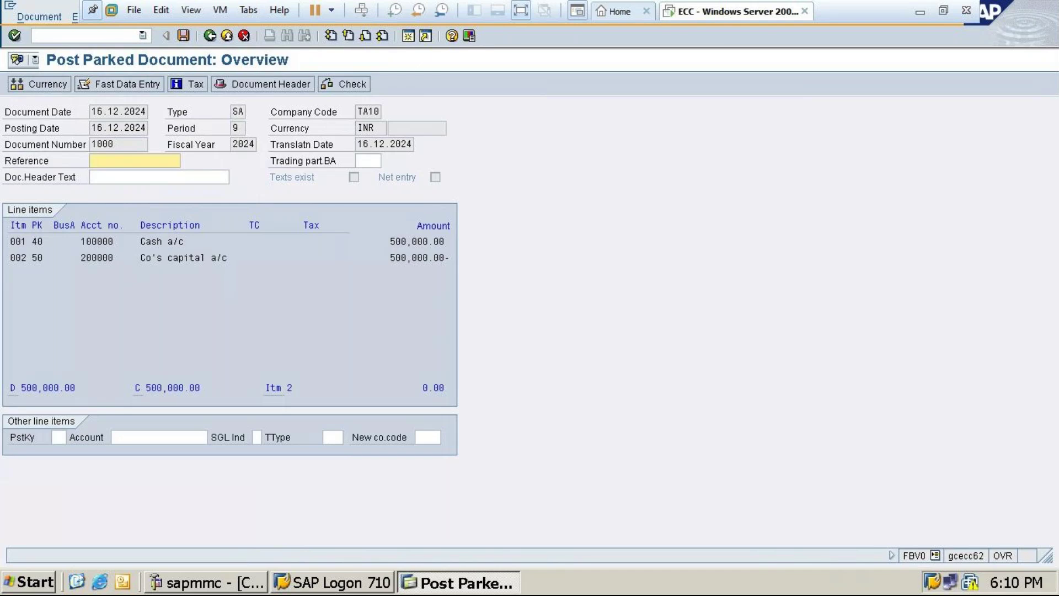
pyautogui.click(184, 36)
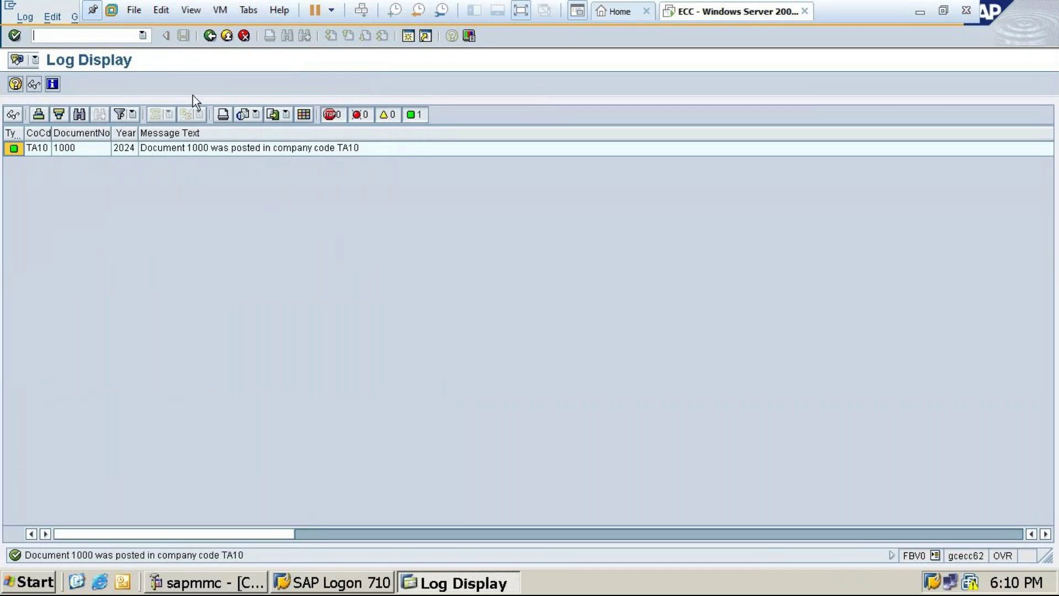
pyautogui.click(210, 35)
# Step: Post parked document 1002 of company code TA10 for fiscal year 2024 and return to the initial screen
pyautogui.click(121, 176)
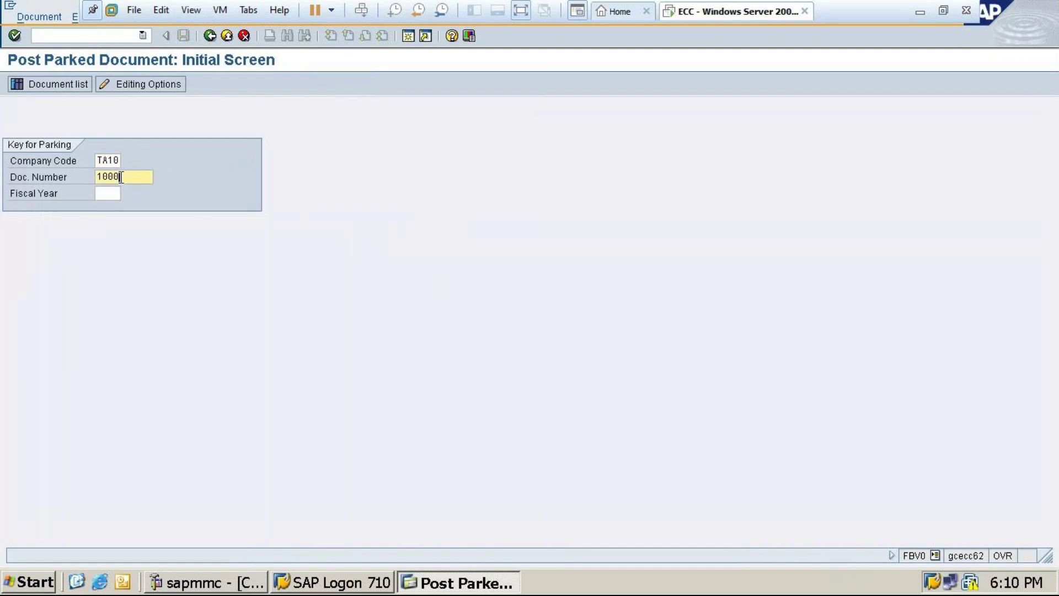
pyautogui.press('BackSpace')
pyautogui.write('2')
pyautogui.click(110, 188)
pyautogui.write('2024')
pyautogui.press('Return')
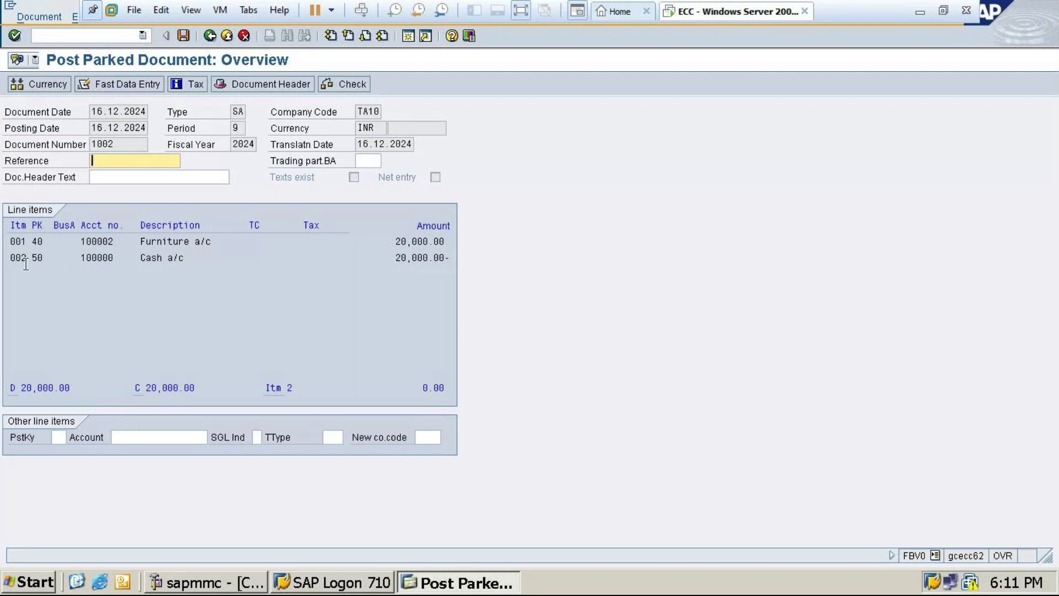
pyautogui.click(183, 36)
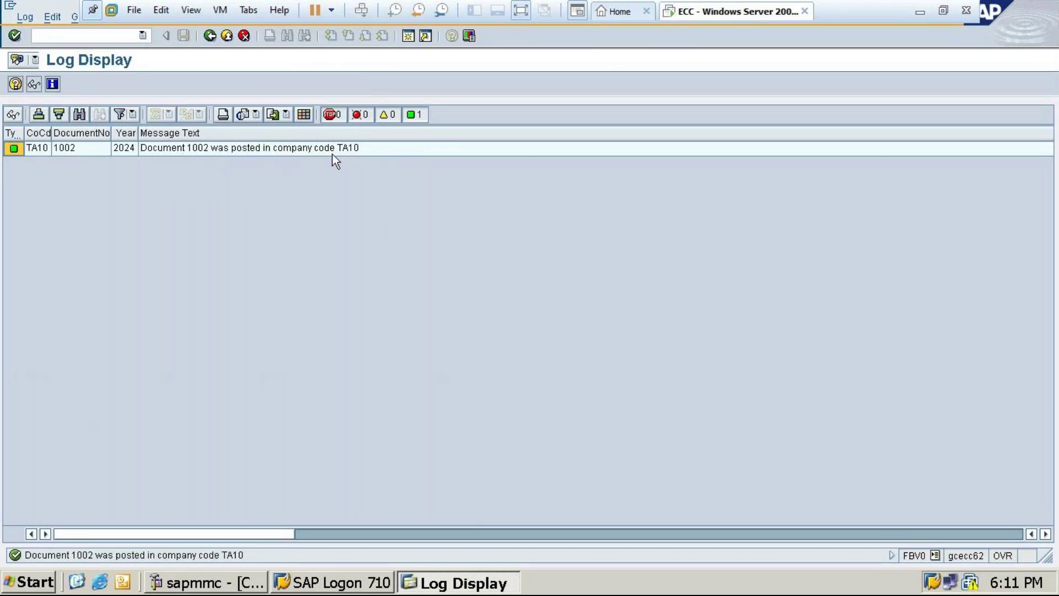
pyautogui.click(211, 36)
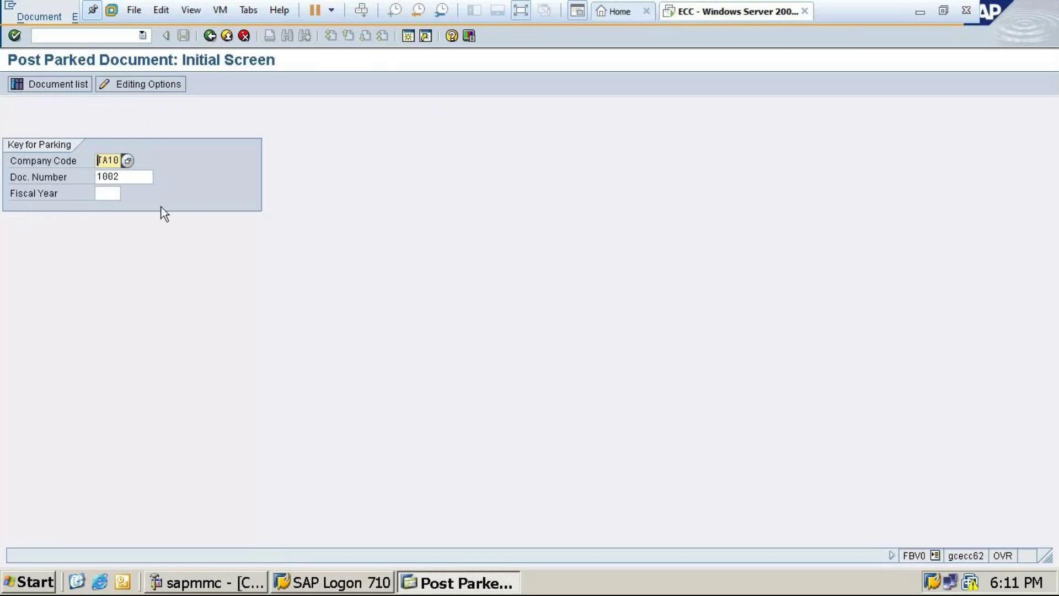
pyautogui.click(117, 194)
pyautogui.write('100')
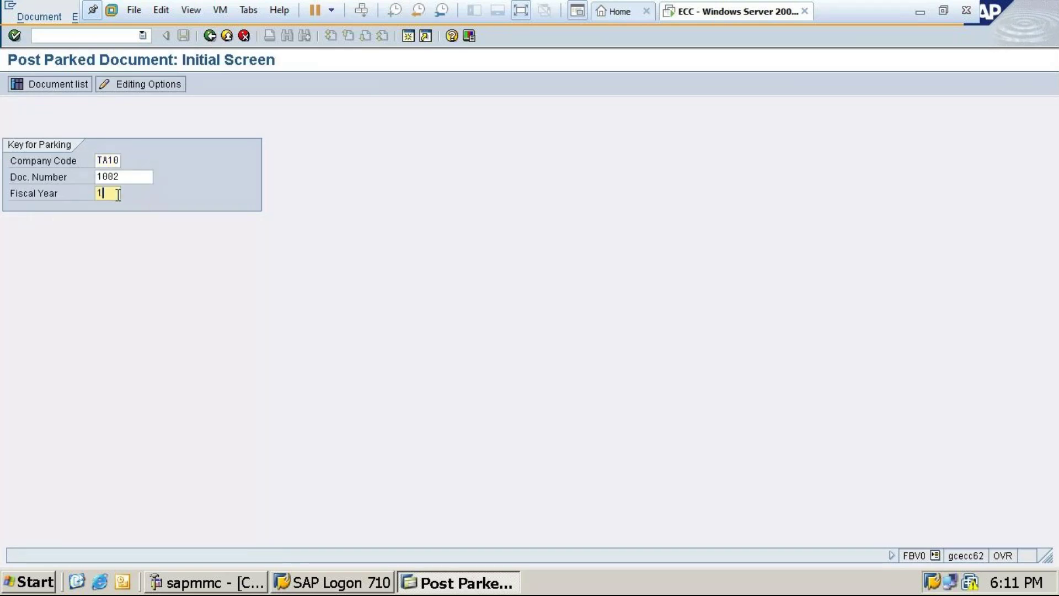
pyautogui.press('BackSpace')
pyautogui.press('BackSpace')
pyautogui.press('BackSpace')
# Step: Post parked document 1003 of company code TA10 for fiscal year 2024 and return to the initial screen
pyautogui.click(134, 176)
pyautogui.press('BackSpace')
pyautogui.write('3')
pyautogui.click(109, 192)
pyautogui.write('2024')
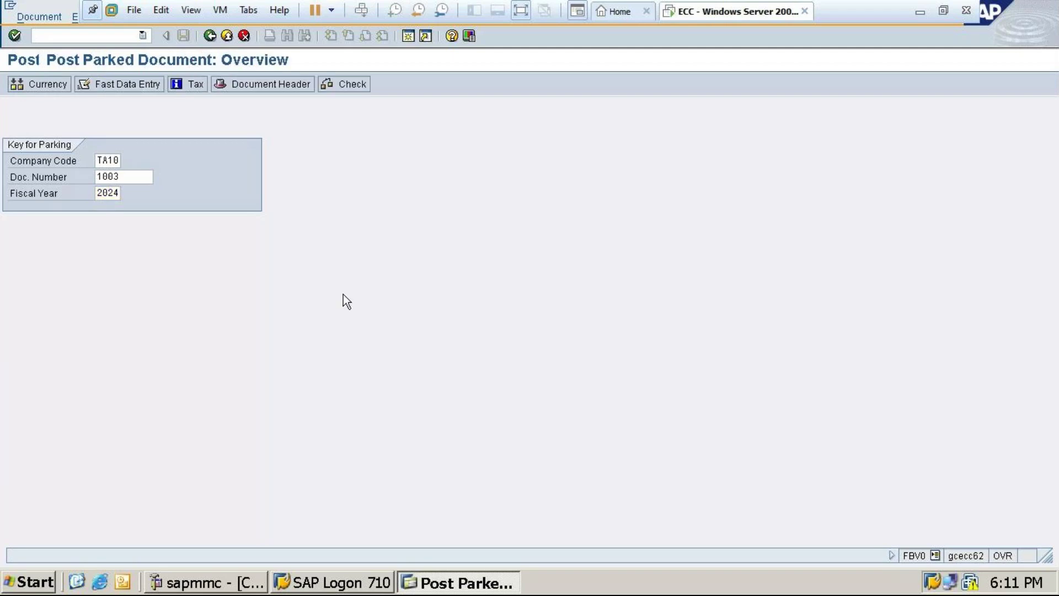
pyautogui.press('Return')
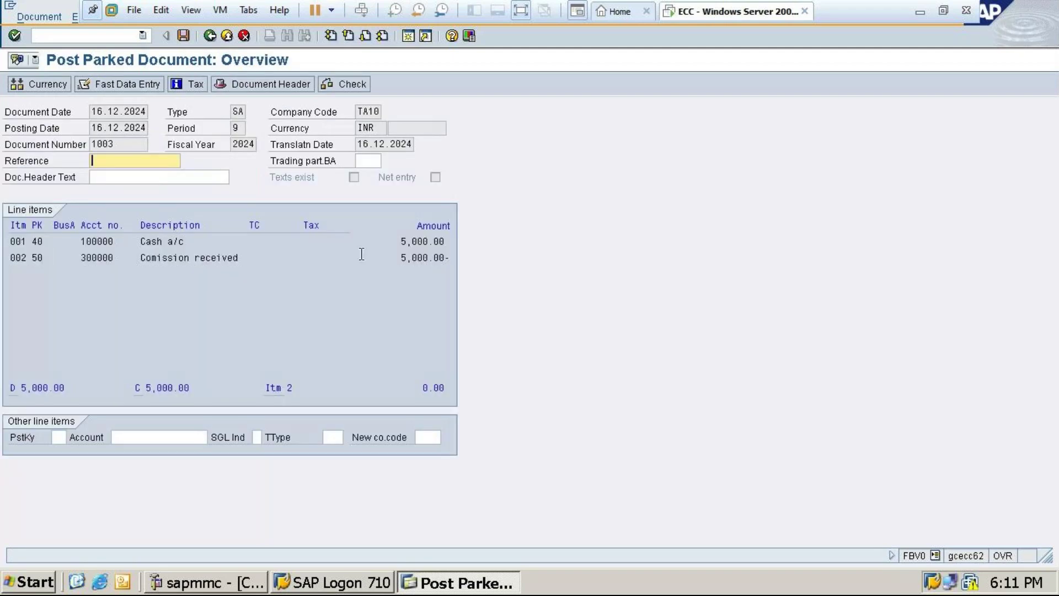
pyautogui.click(183, 36)
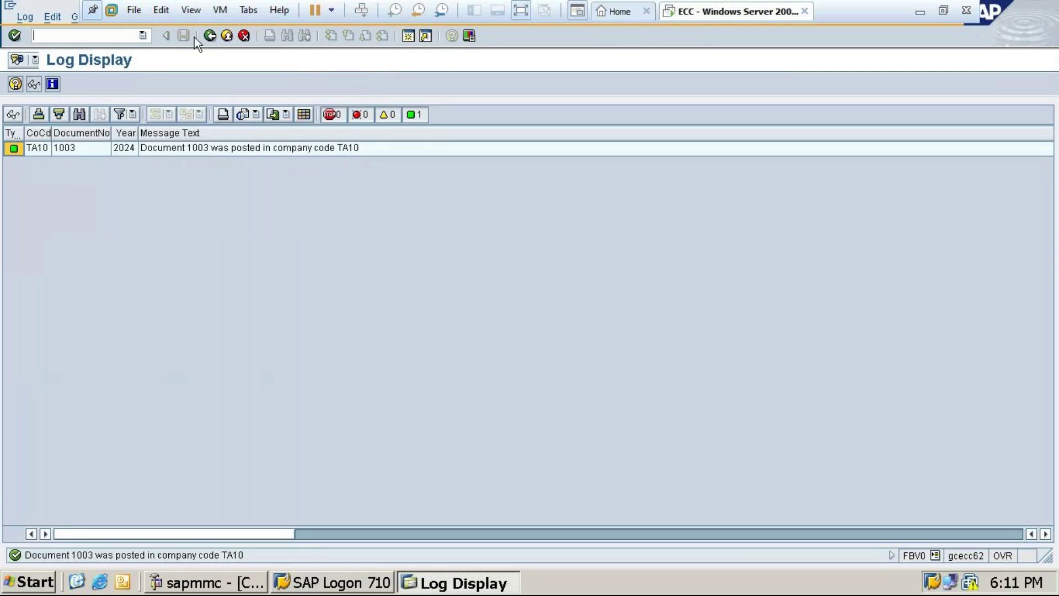
pyautogui.click(209, 35)
# Step: Open parked document 1004 of company code TA10 for fiscal year 2024
pyautogui.click(119, 179)
pyautogui.press('BackSpace')
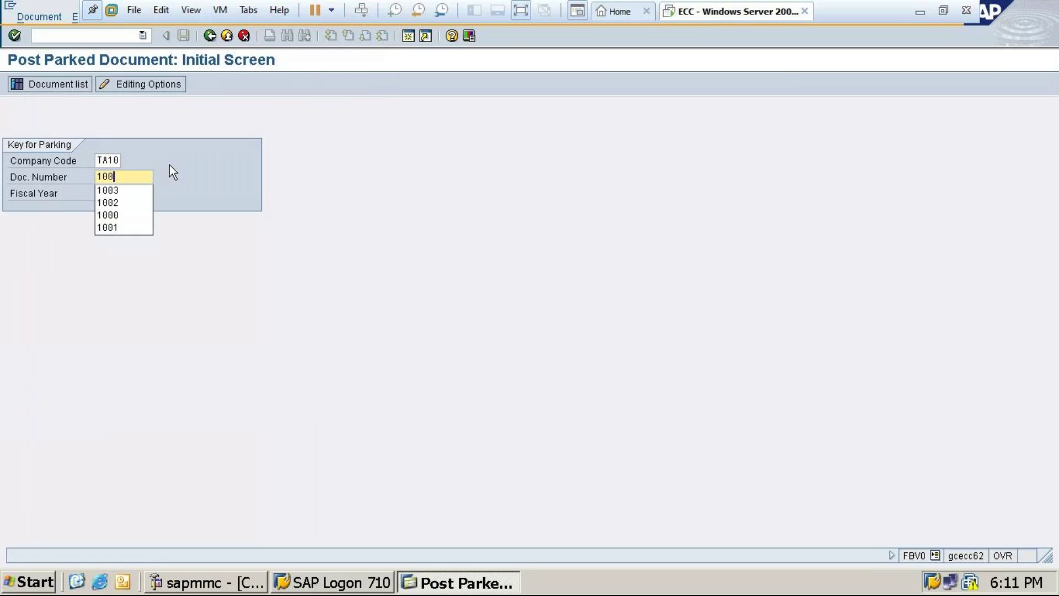
pyautogui.write('4')
pyautogui.click(115, 195)
pyautogui.write('20')
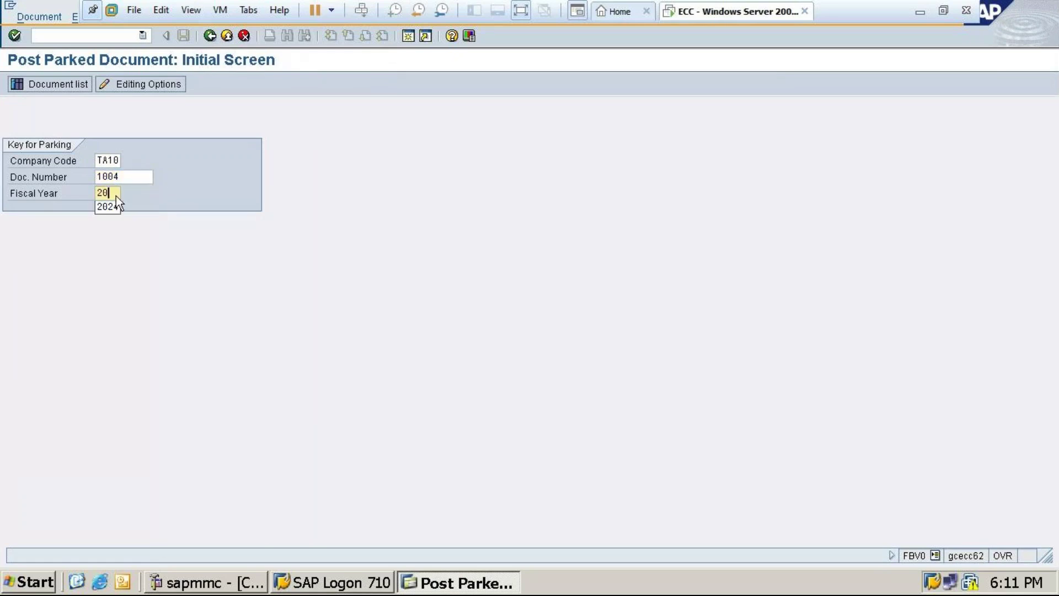
pyautogui.write('24')
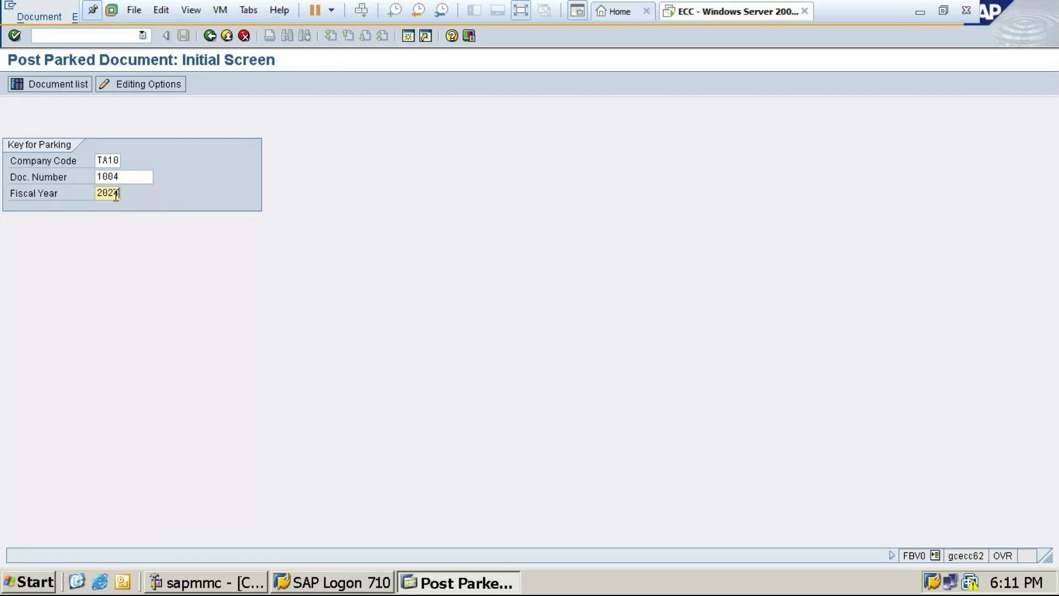
pyautogui.click(183, 86)
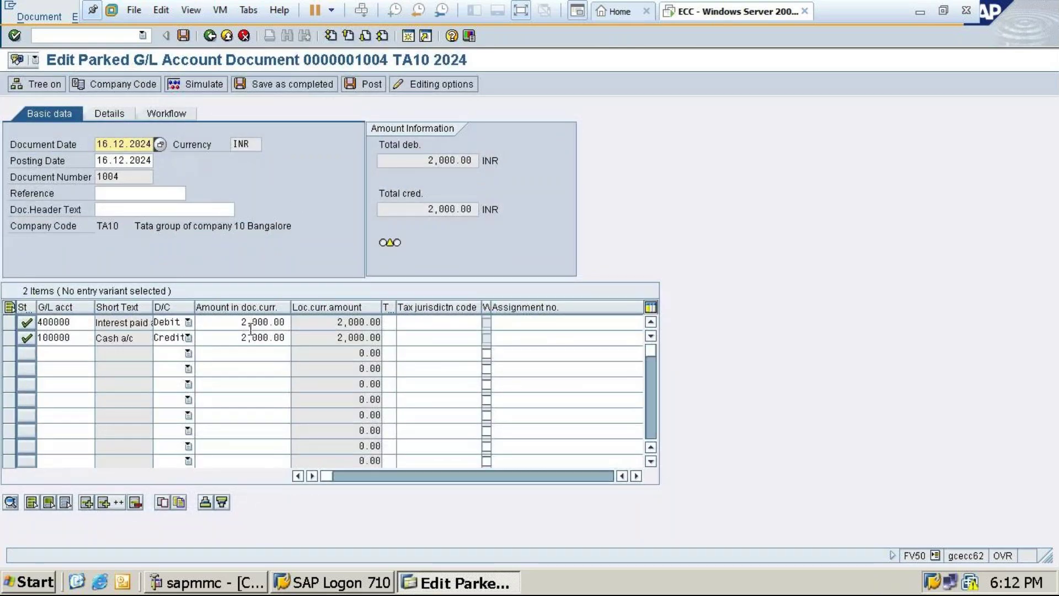
# Step: Simulate parked document 1004 and save it as completed
pyautogui.click(182, 35)
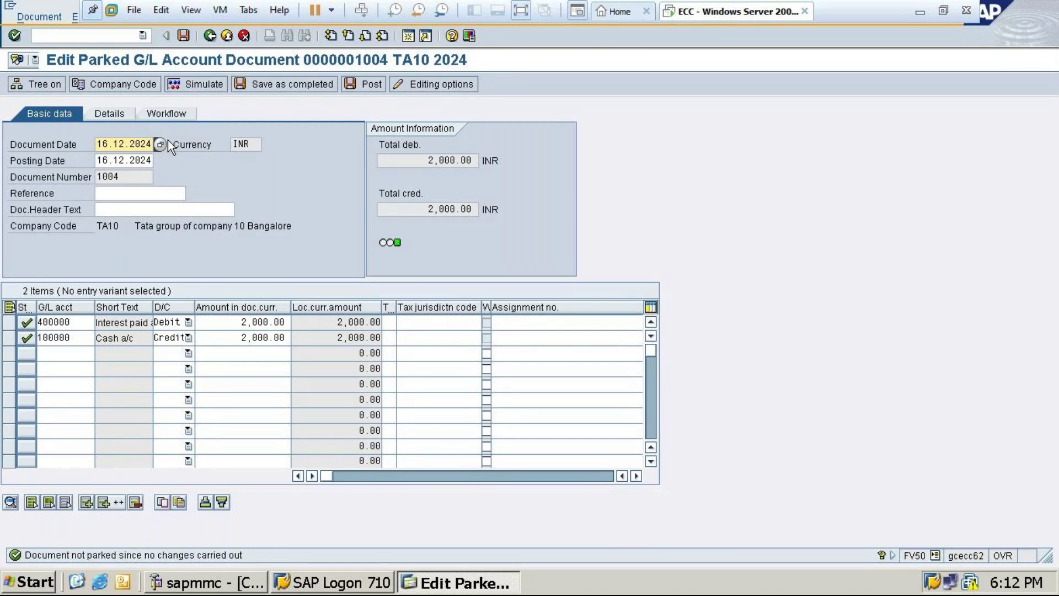
pyautogui.click(209, 87)
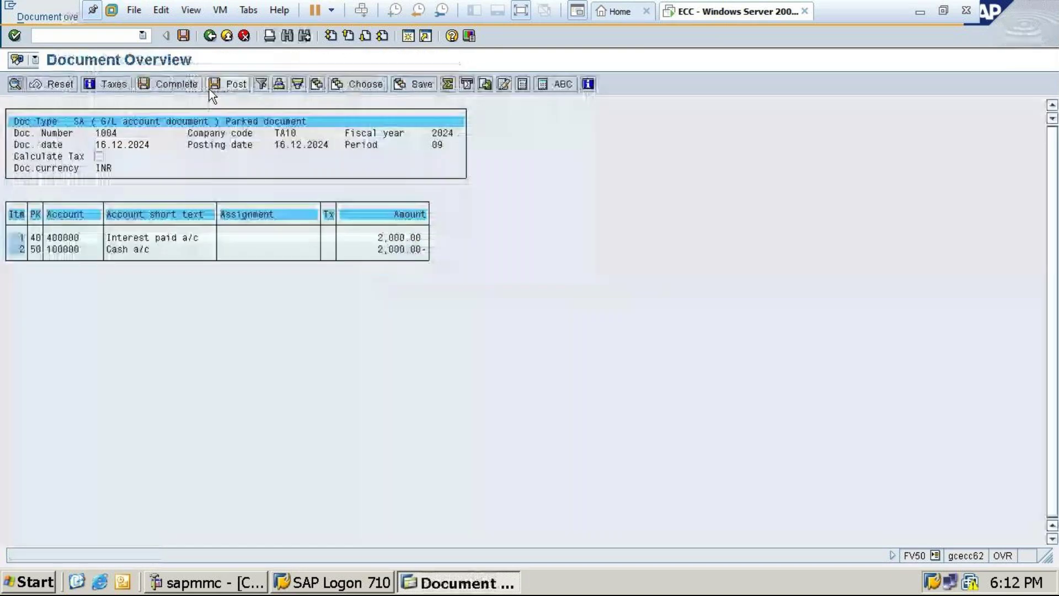
pyautogui.click(189, 34)
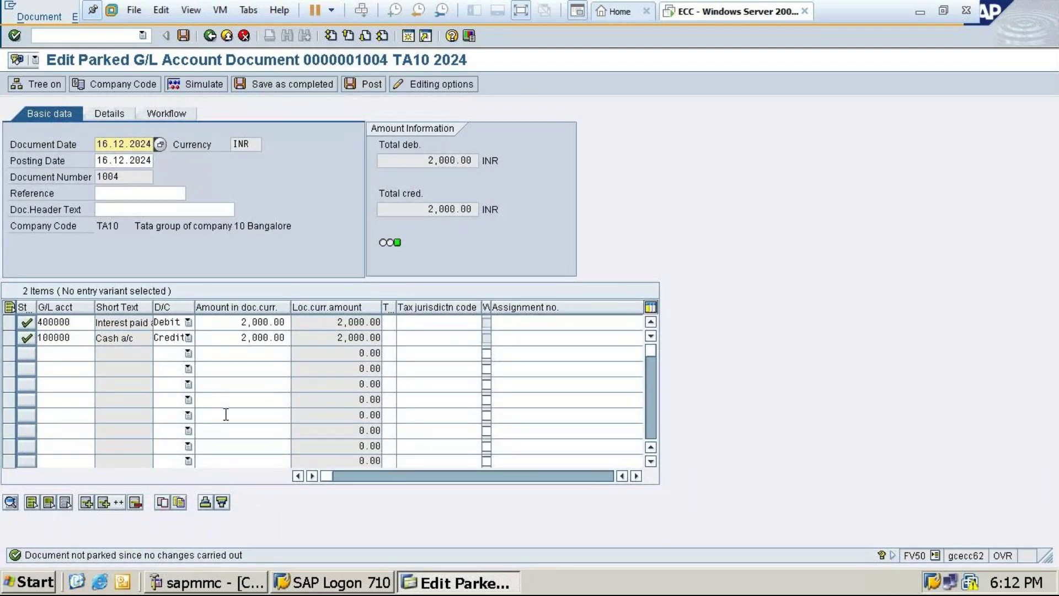
pyautogui.click(303, 86)
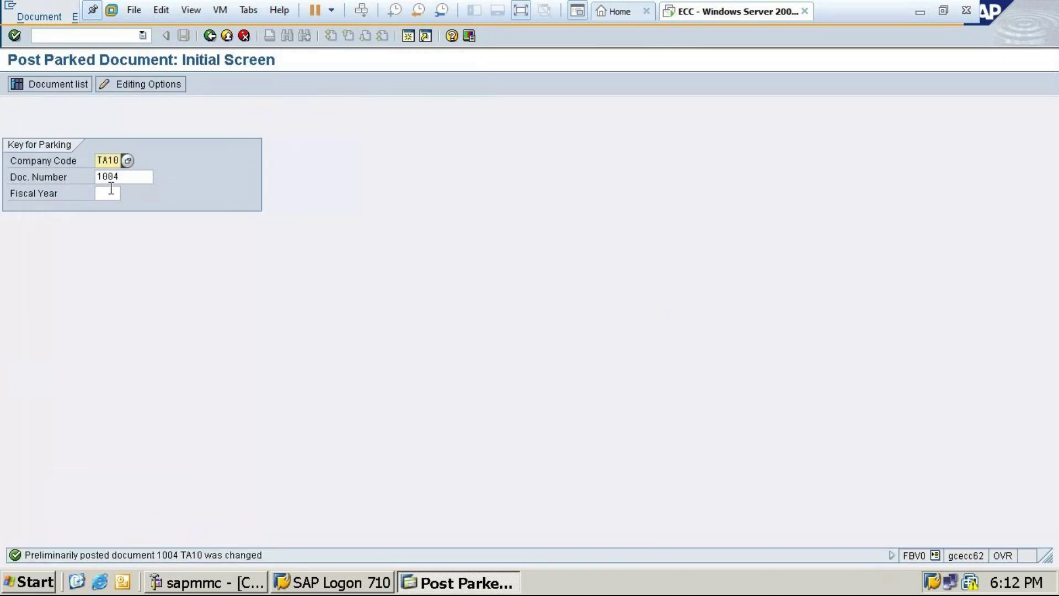
# Step: Open document 1005 of company code TA10 for fiscal year 2024, and return to the initial screen
pyautogui.click(128, 173)
pyautogui.write('2024')
pyautogui.press('Return')
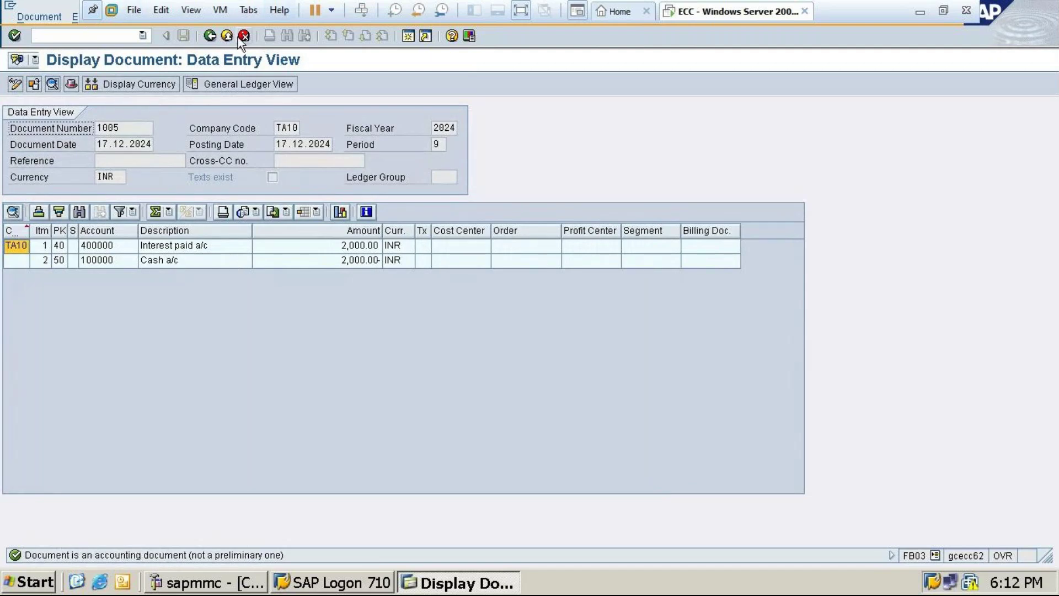
pyautogui.click(210, 36)
# Step: Open parked document 1006 of company code TA10 for fiscal year 2024
pyautogui.click(125, 178)
pyautogui.press('BackSpace')
pyautogui.write('6')
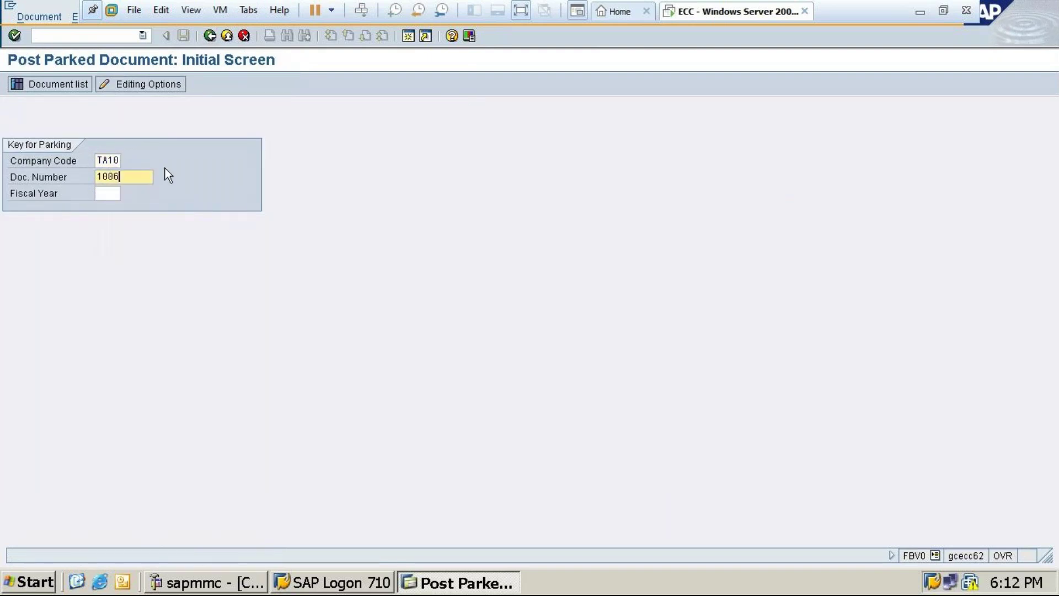
pyautogui.click(108, 195)
pyautogui.write('202')
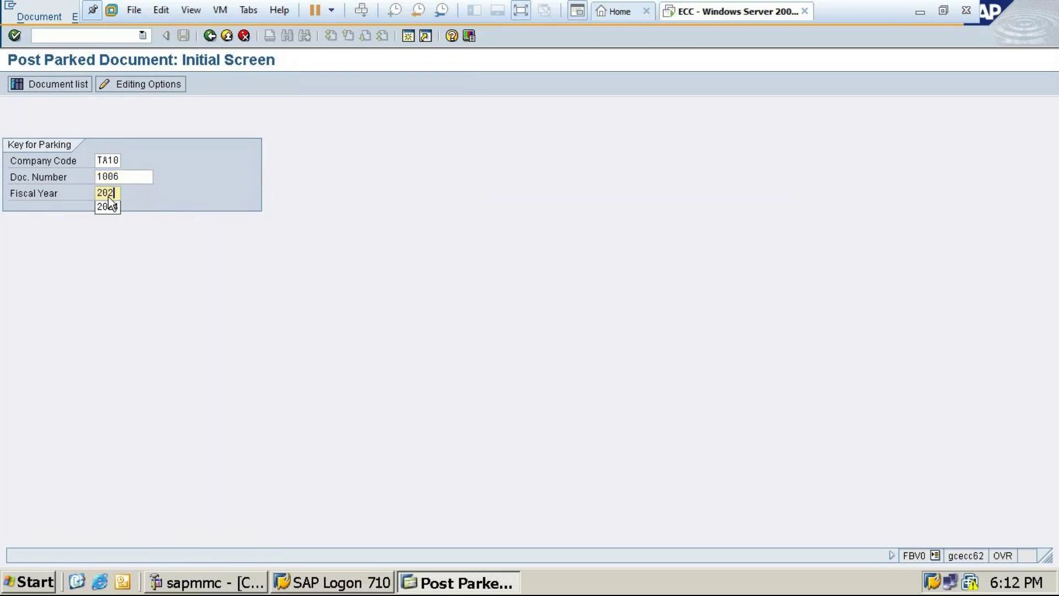
pyautogui.write('4')
pyautogui.press('Return')
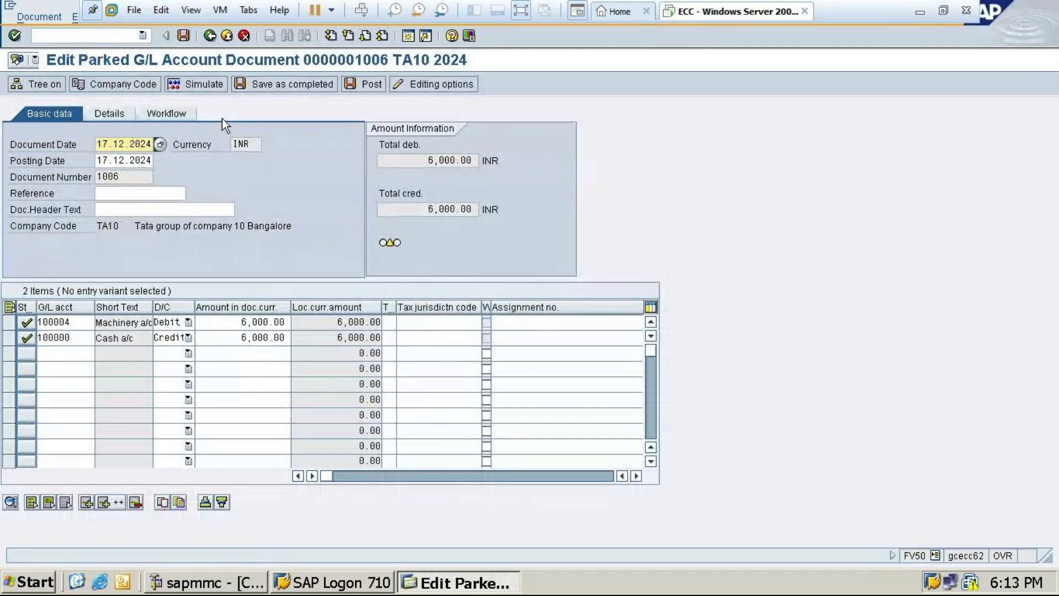
# Step: Try to save parked document 1006, and return to the initial screen for posting parked documents
pyautogui.click(187, 35)
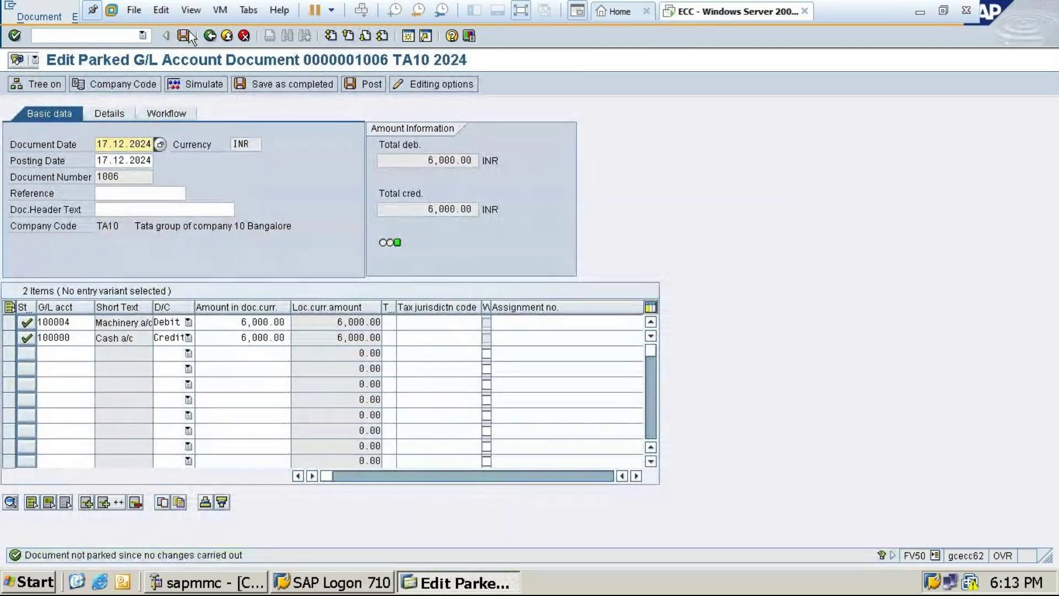
pyautogui.click(215, 38)
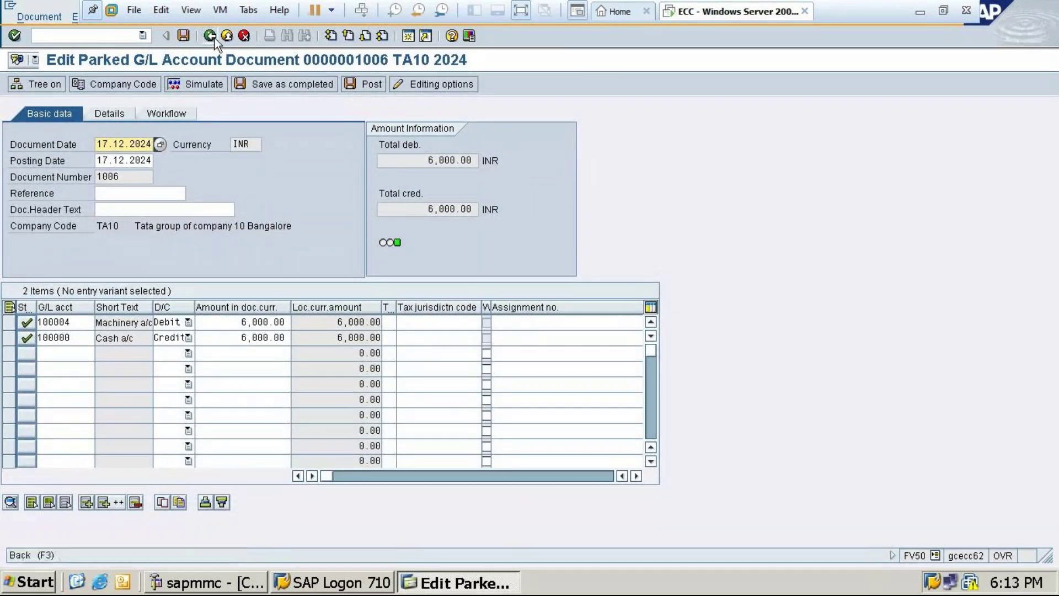
pyautogui.click(224, 292)
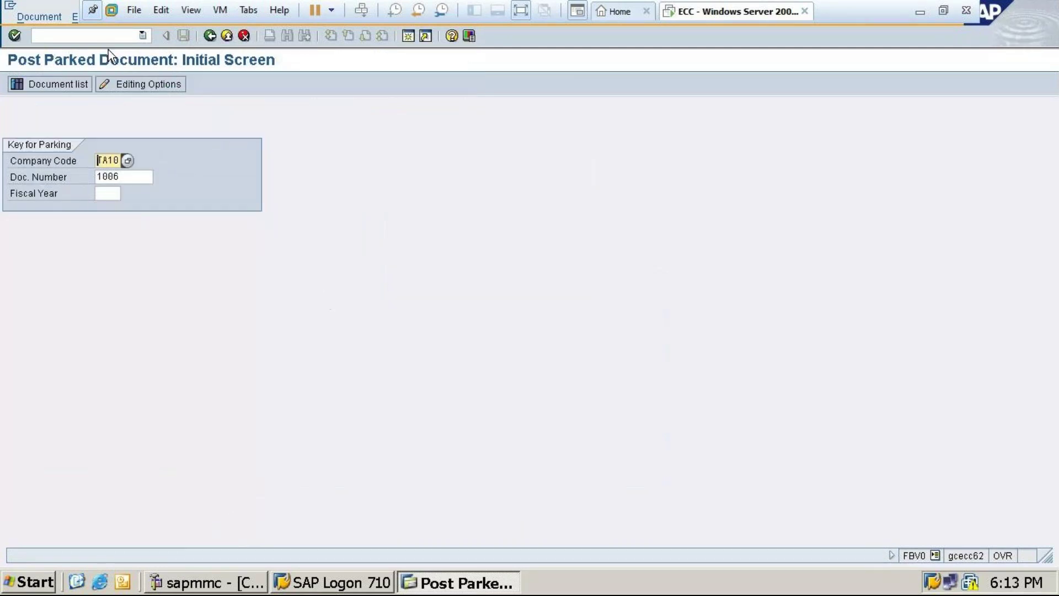
# Step: Display document 1005 of company code TA10 for fiscal year 2024 with FB03, and return to the SAP Easy Access menu
pyautogui.click(215, 35)
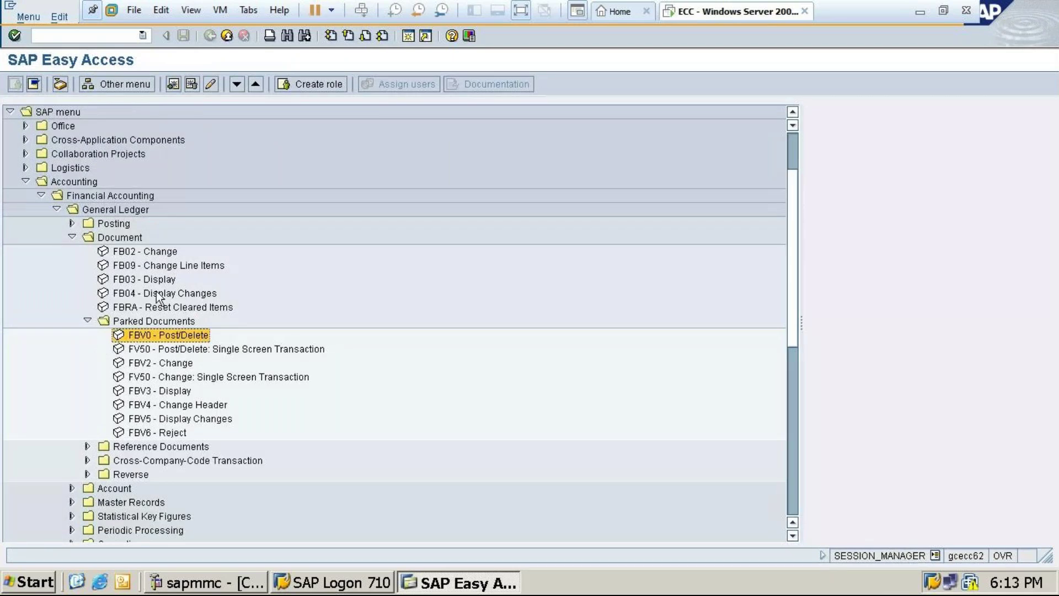
pyautogui.click(120, 282)
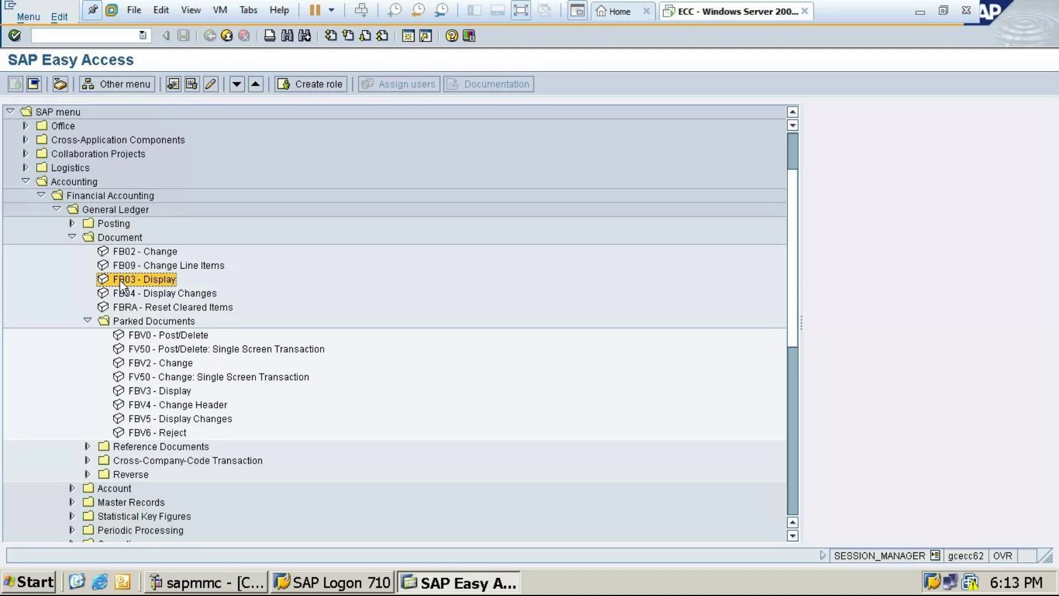
pyautogui.doubleClick(120, 282)
pyautogui.click(155, 180)
pyautogui.write('203')
pyautogui.write('4')
pyautogui.press('Return')
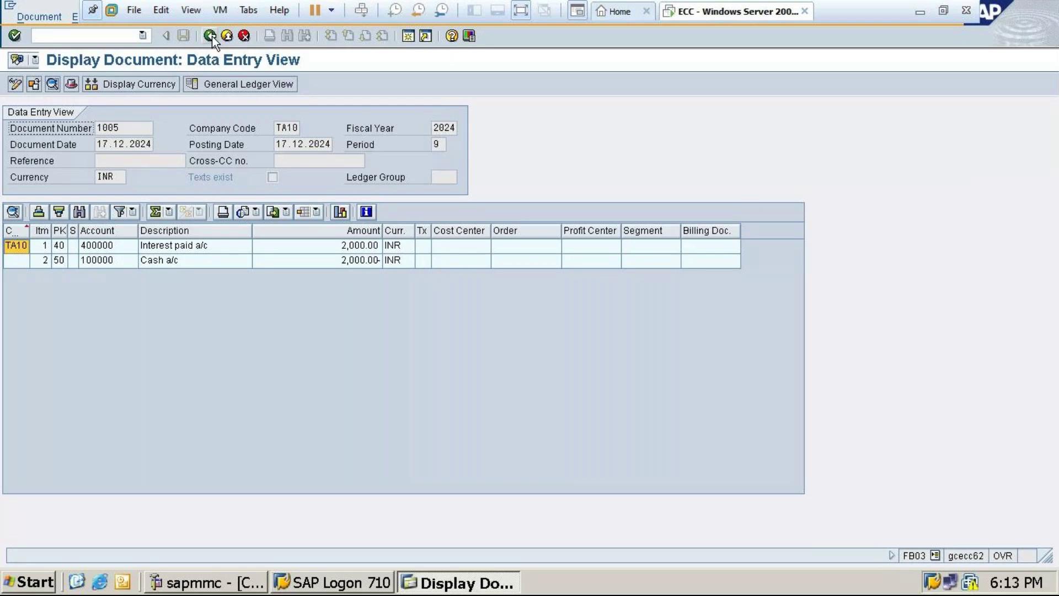
pyautogui.click(238, 38)
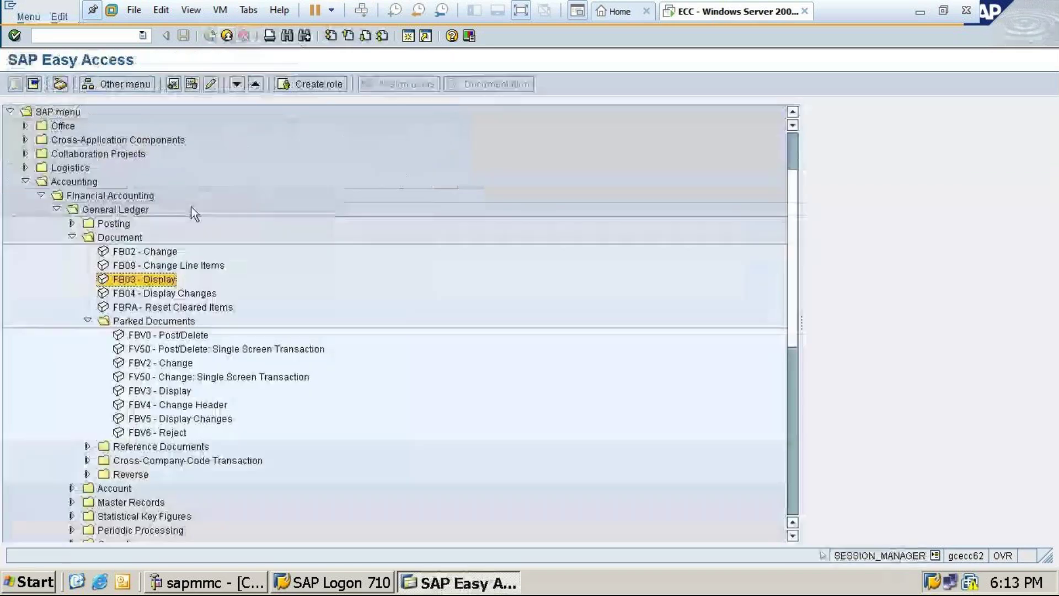
# Step: Display document 1001 of company code TA10 for fiscal year 2024 with FB03, and return to the SAP Easy Access menu
pyautogui.doubleClick(147, 281)
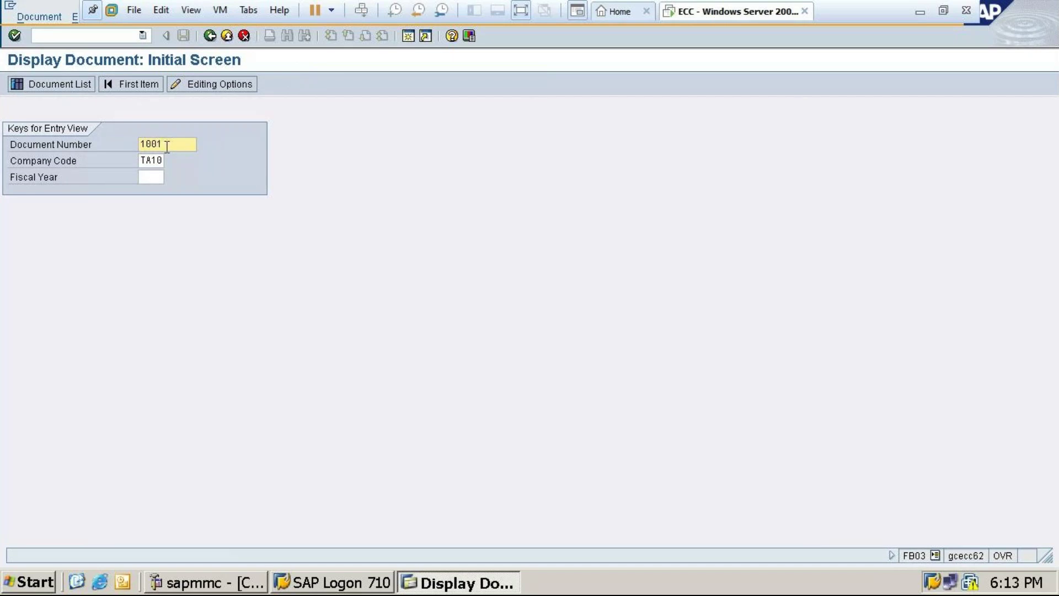
pyautogui.click(153, 180)
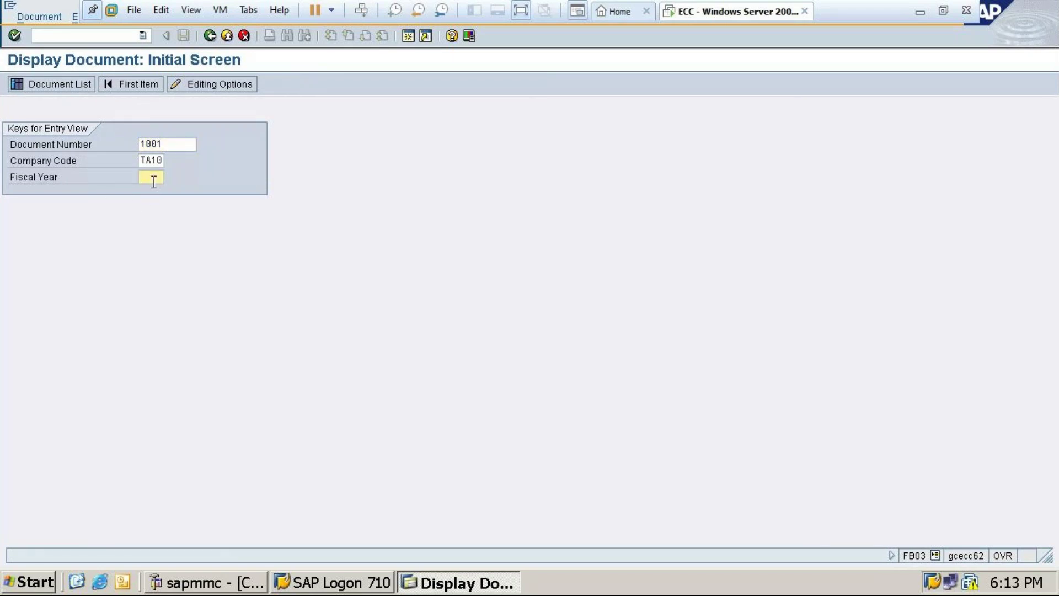
pyautogui.write('2004')
pyautogui.press('Return')
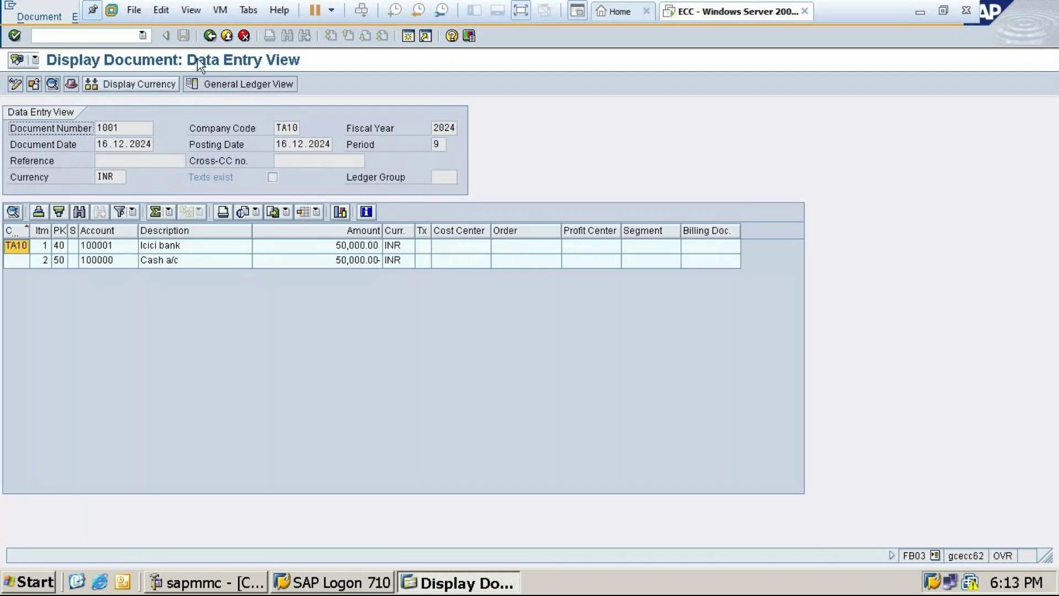
pyautogui.click(215, 41)
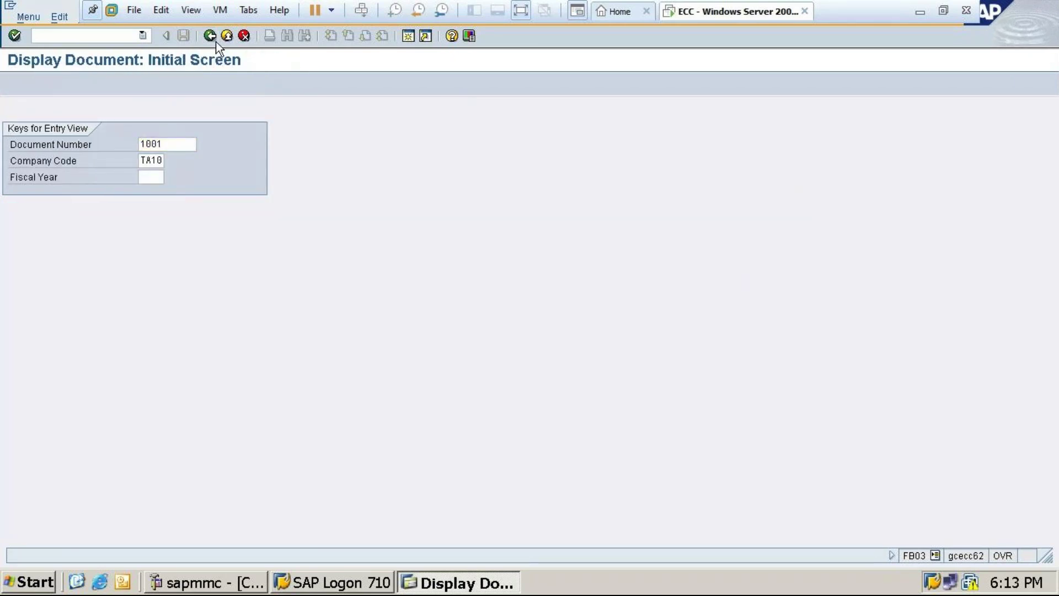
pyautogui.click(216, 41)
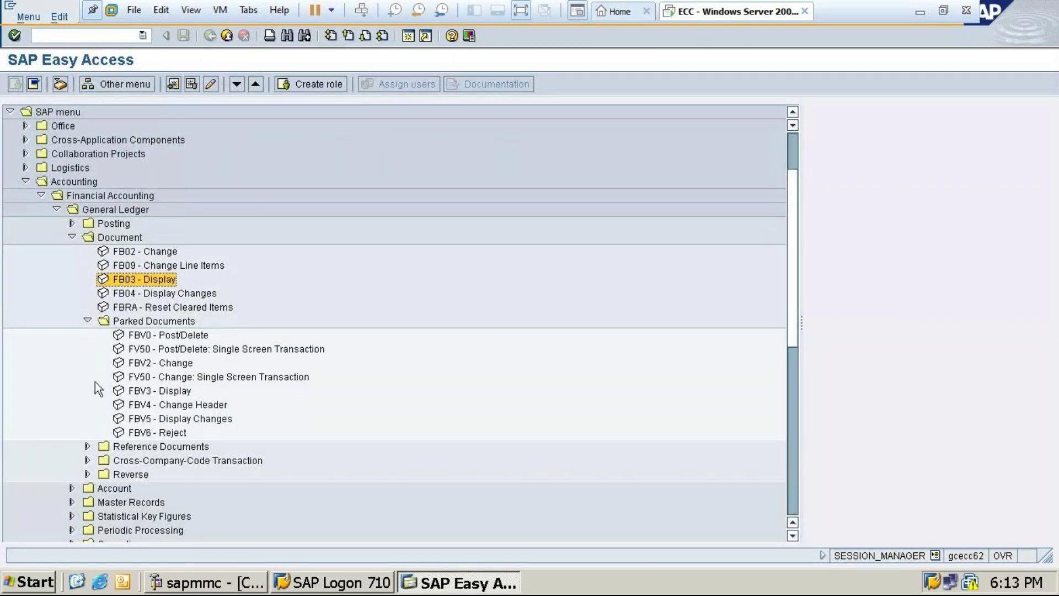
# Step: Open the G/L account line item display (FBL3N) and run it for cleared items with clearing date 17.12.2024
pyautogui.scroll(-1, 188, 466)
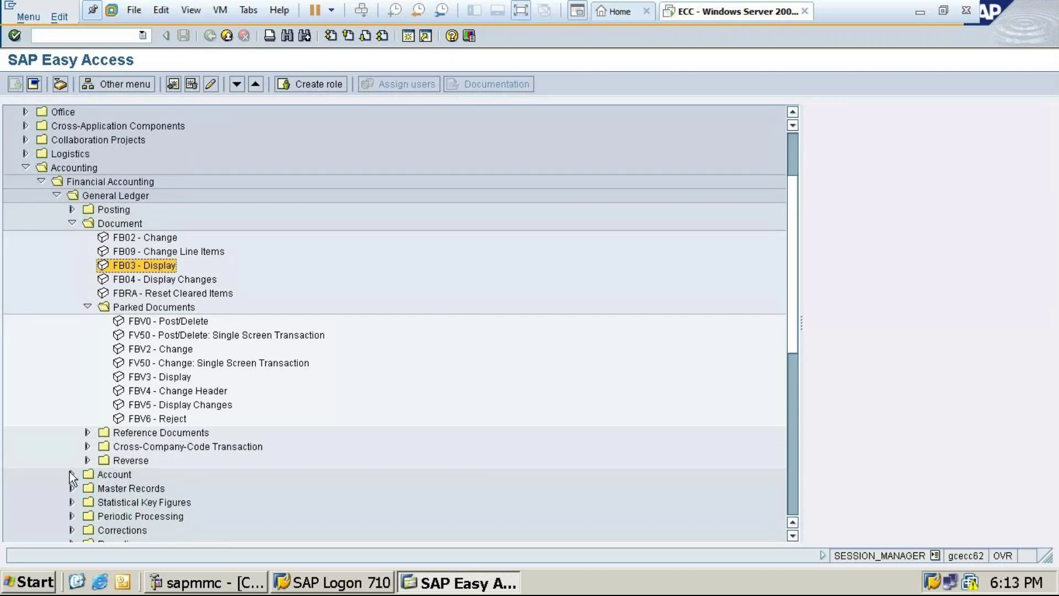
pyautogui.click(87, 476)
pyautogui.scroll(-1, 350, 322)
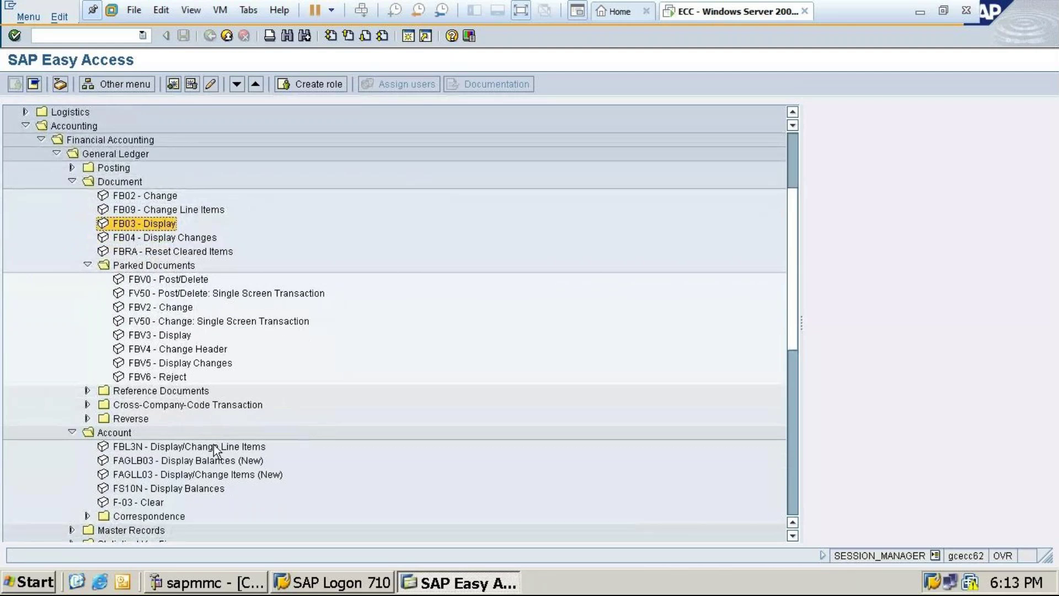
pyautogui.doubleClick(137, 446)
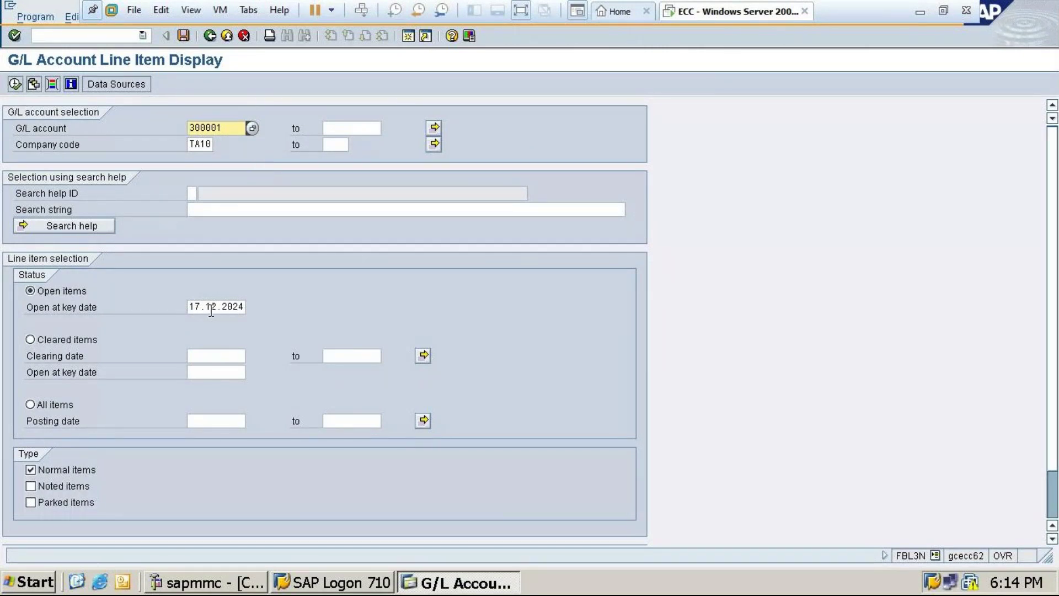
pyautogui.click(85, 342)
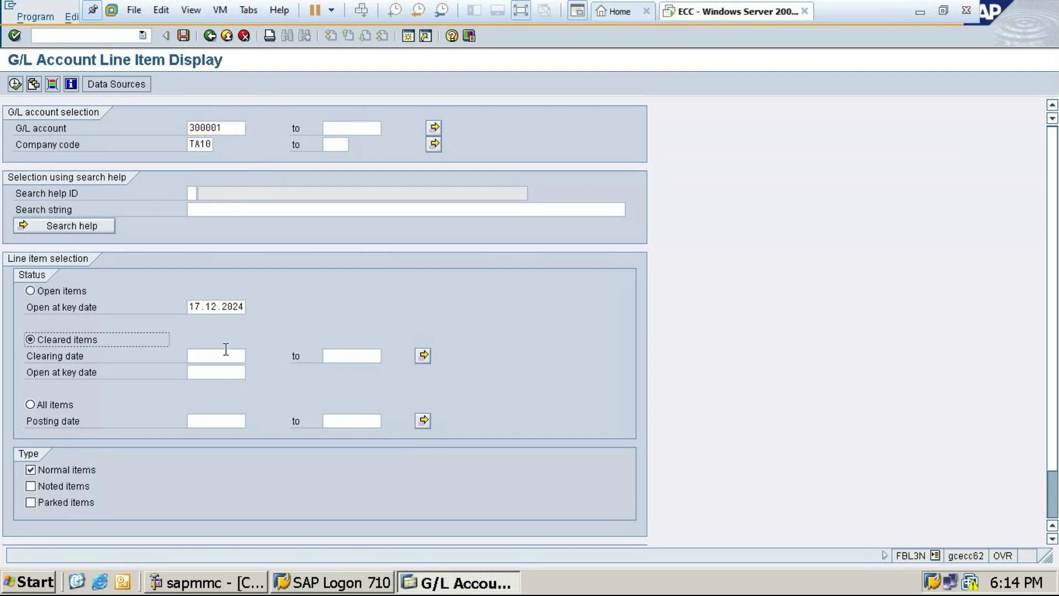
pyautogui.click(229, 355)
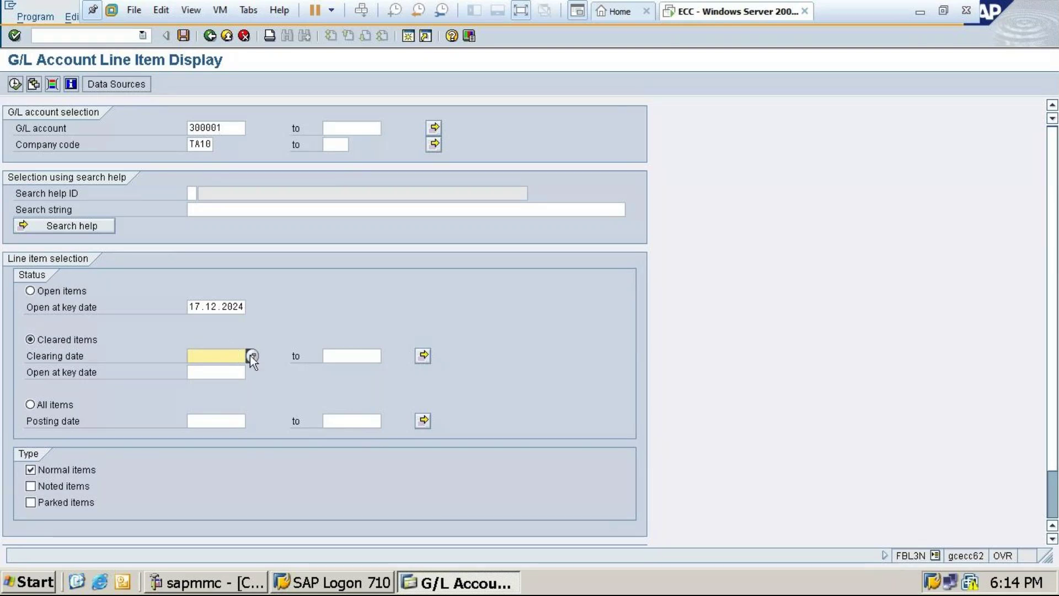
pyautogui.click(251, 356)
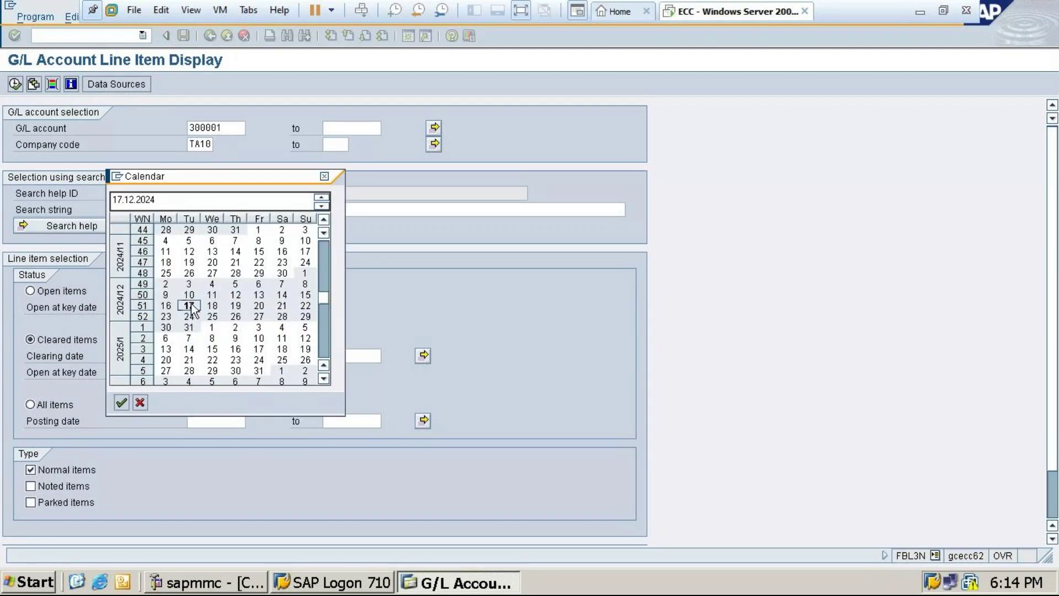
pyautogui.doubleClick(189, 306)
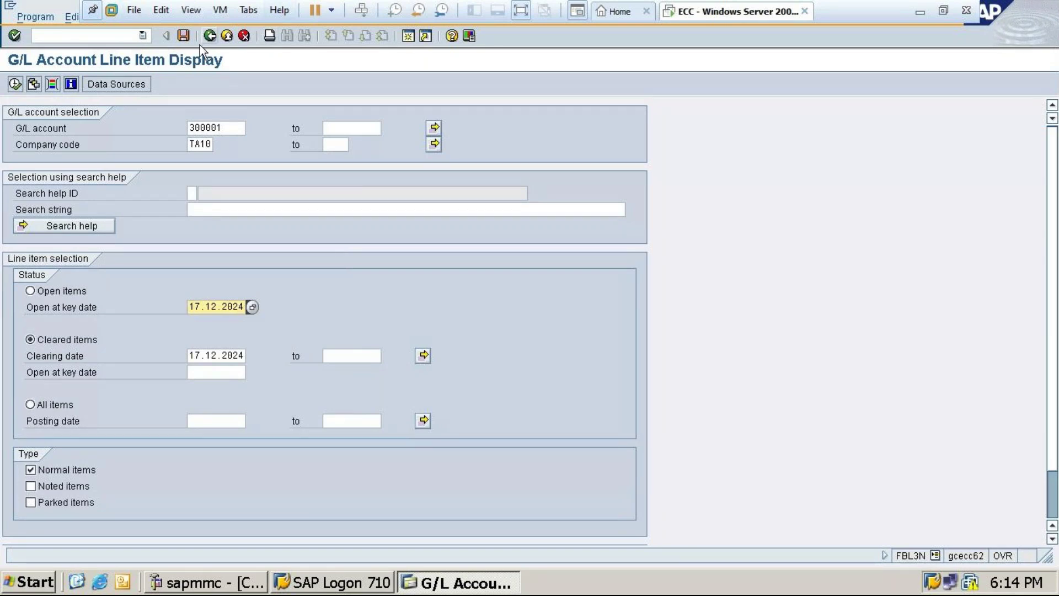
pyautogui.click(16, 84)
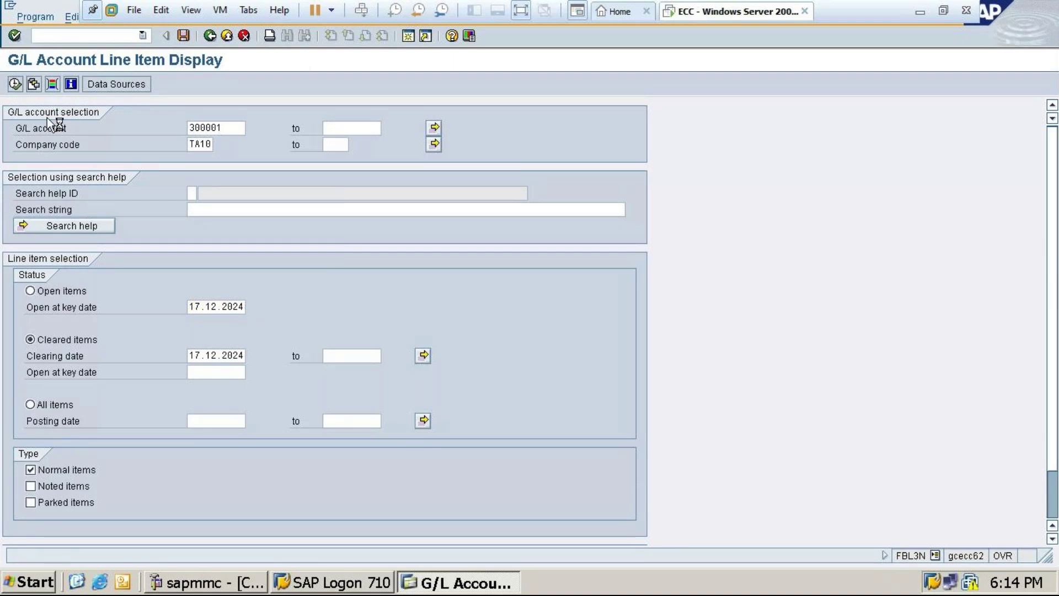
# Step: Choose cash account 100000 of company code TA10 from the account search and run the cleared items display for it
pyautogui.click(254, 130)
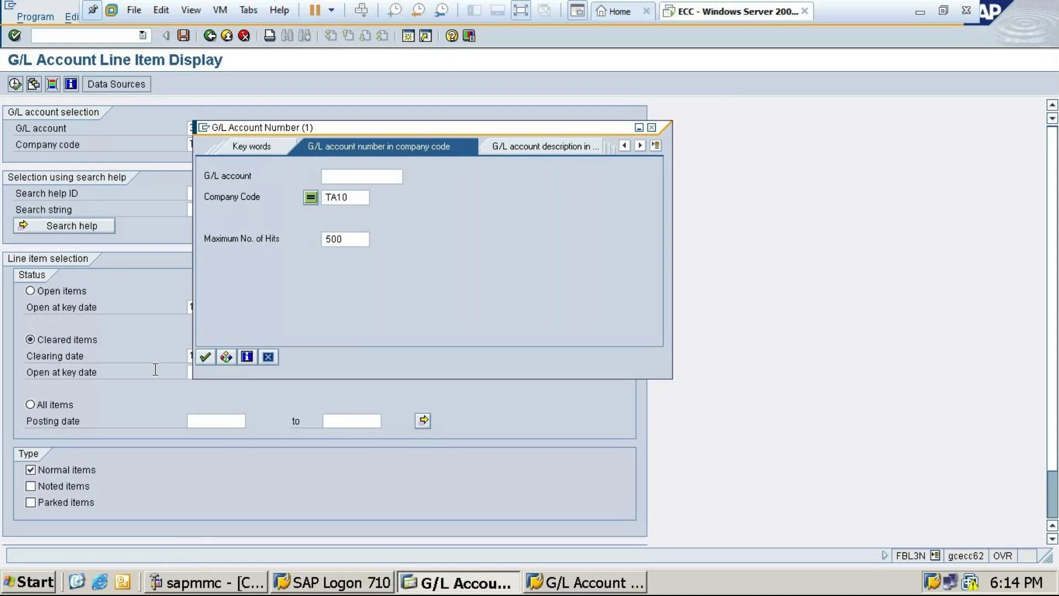
pyautogui.click(205, 357)
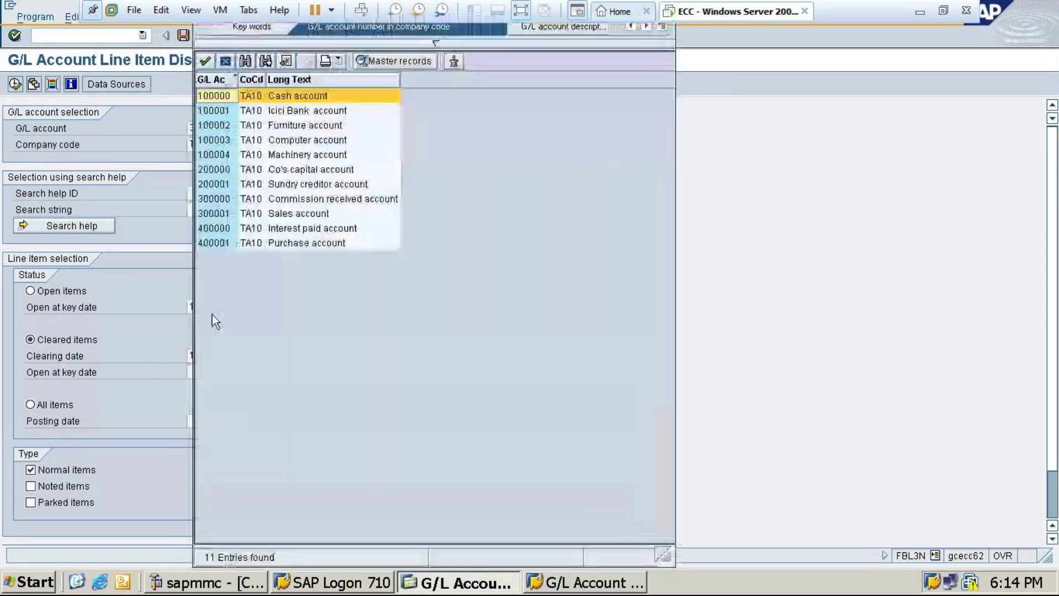
pyautogui.doubleClick(259, 98)
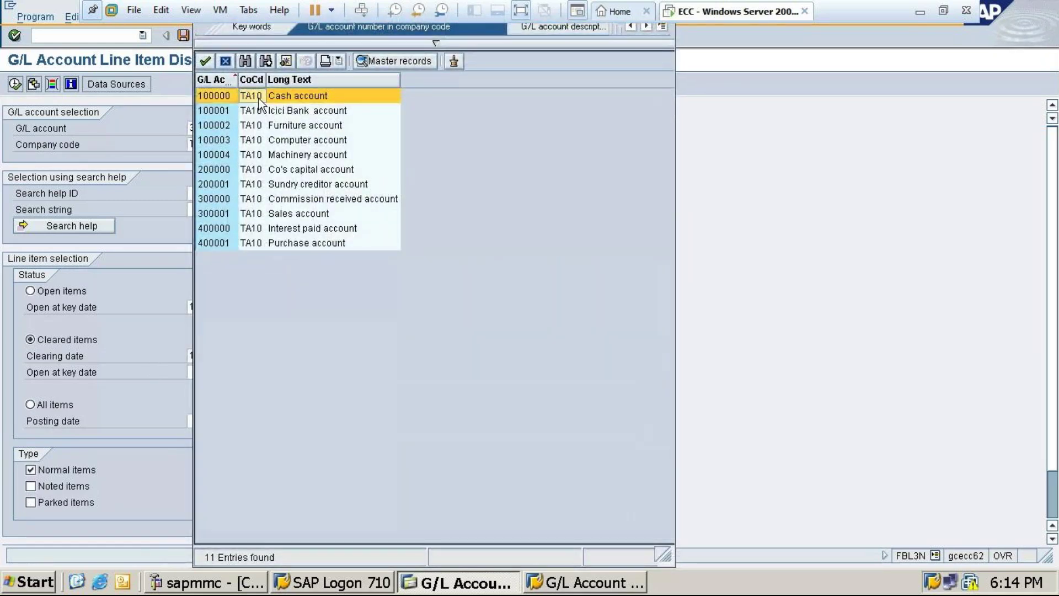
pyautogui.click(15, 84)
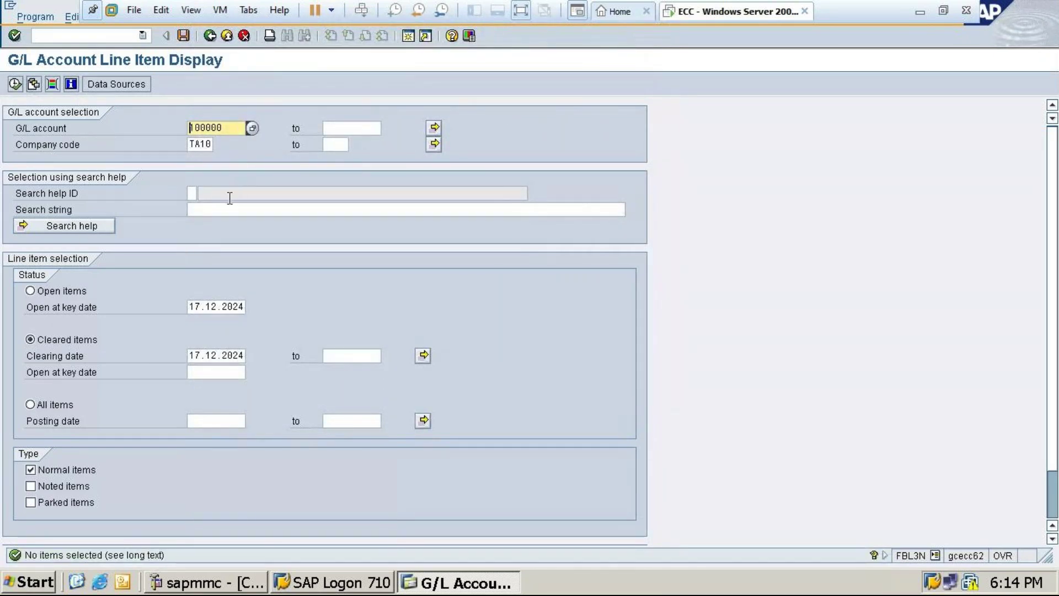
# Step: Display all line items of cash account 100000, and return to the SAP Easy Access menu
pyautogui.click(31, 405)
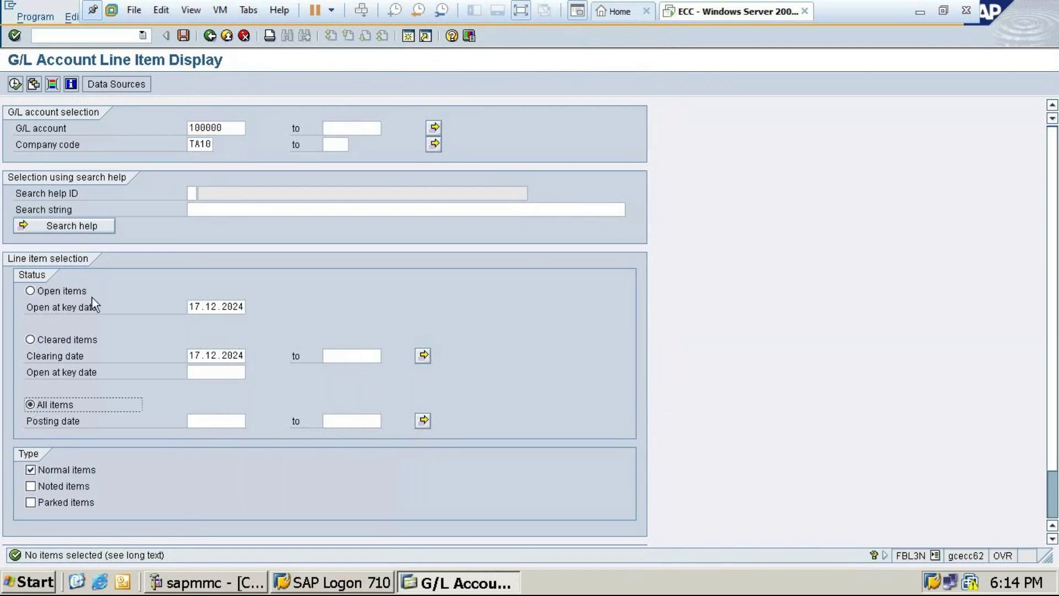
pyautogui.click(15, 85)
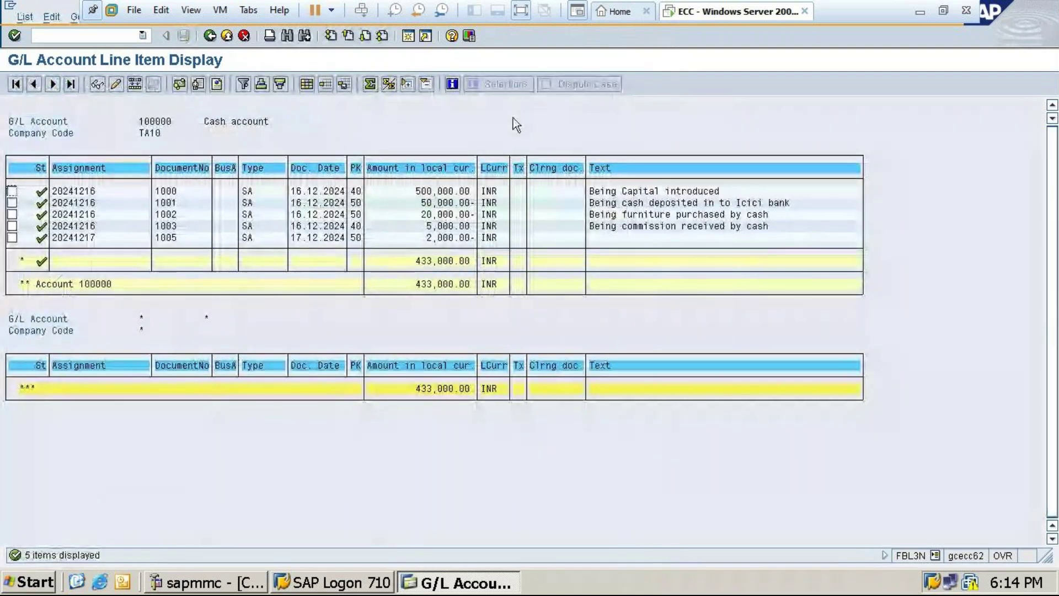
pyautogui.click(210, 36)
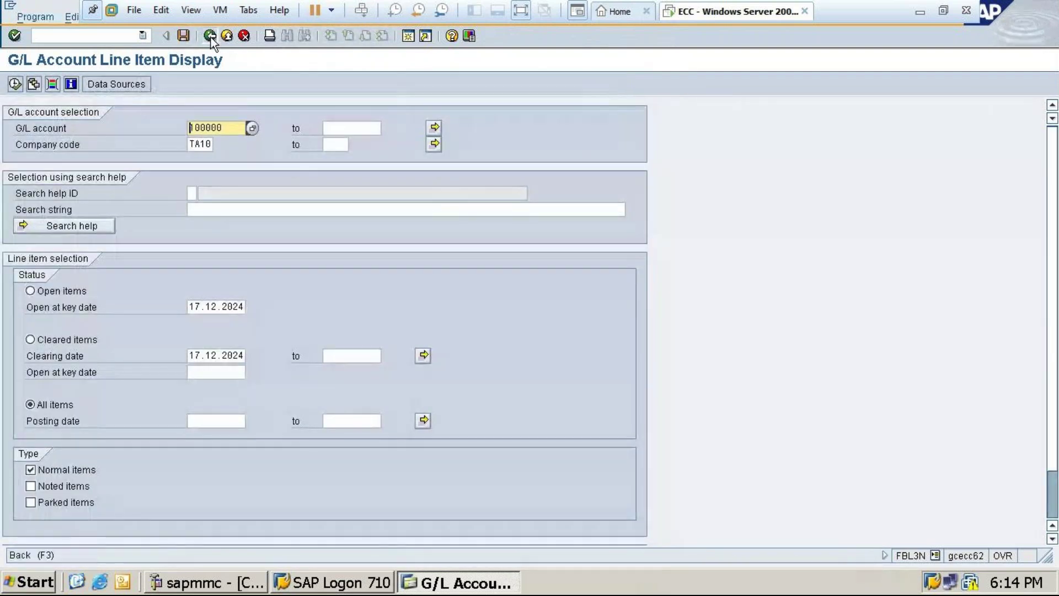
pyautogui.click(210, 36)
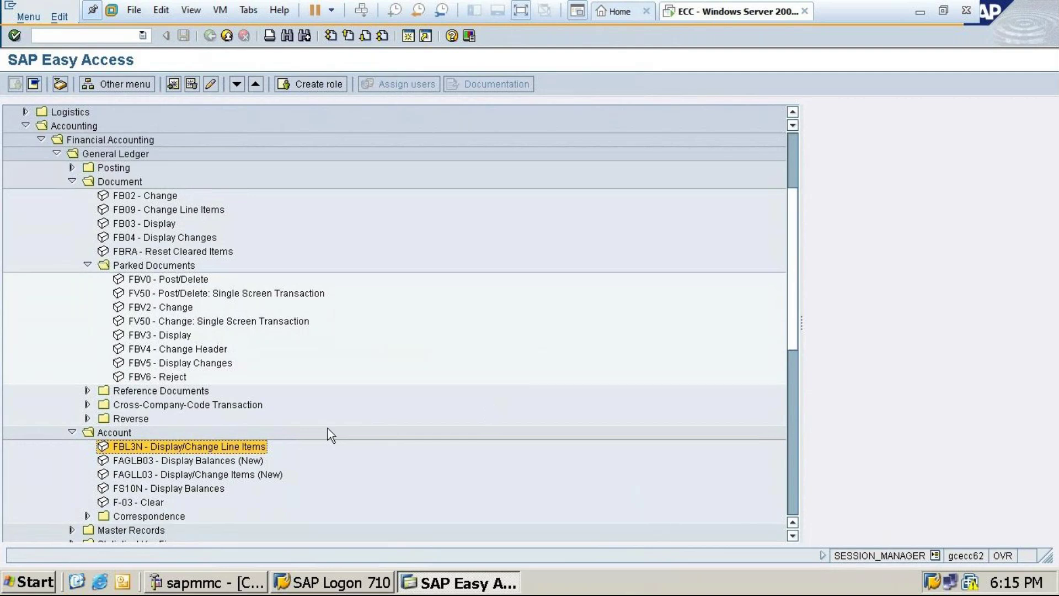
# Step: Check the GoTo Meeting window in Chrome, and switch back to the SAP session in the virtual machine
pyautogui.click(917, 11)
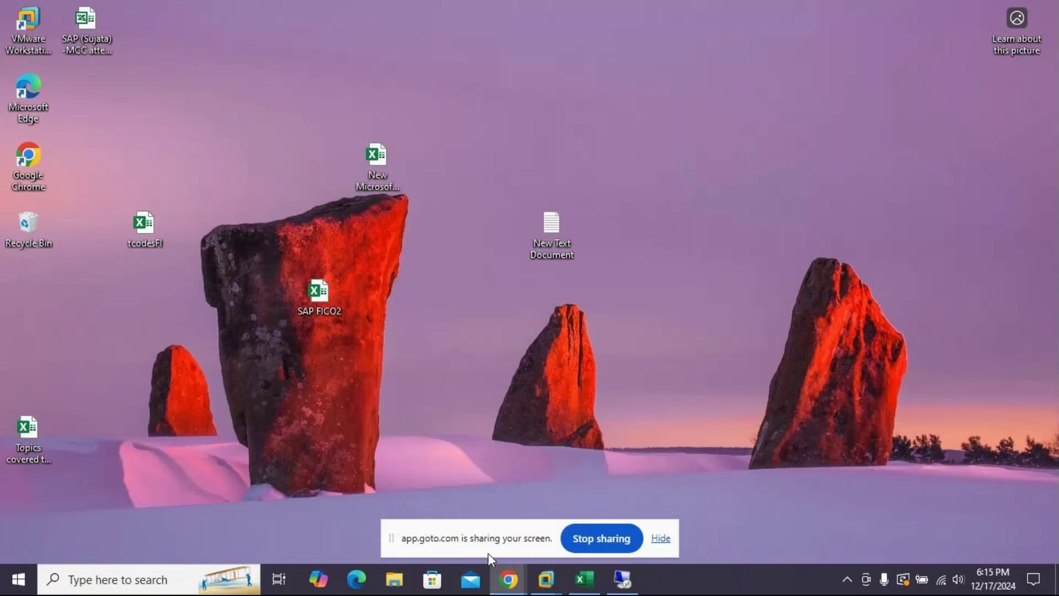
pyautogui.moveTo(517, 568)
pyautogui.moveTo(543, 538)
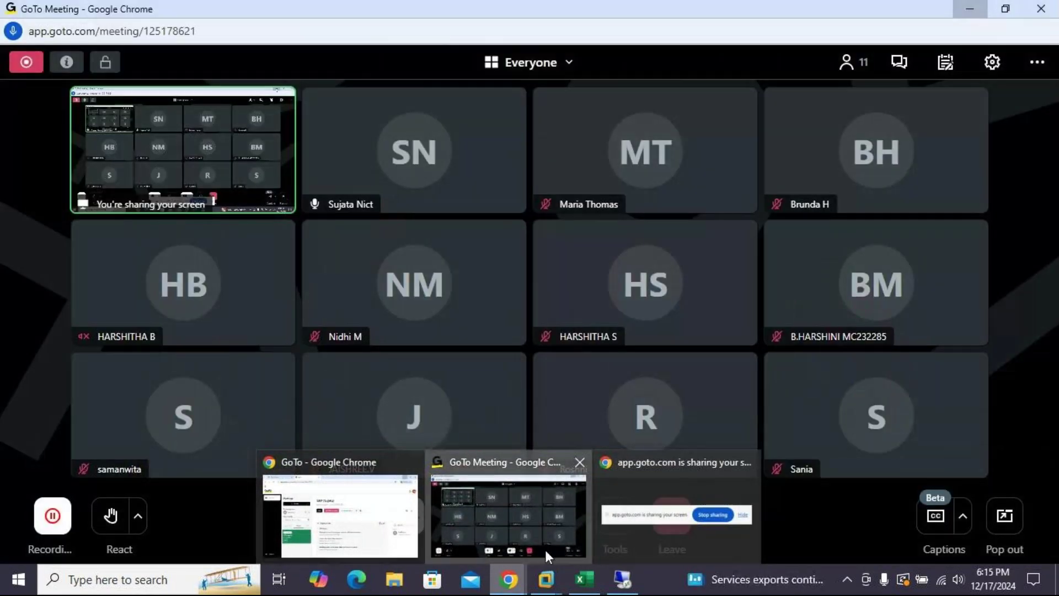
pyautogui.click(545, 548)
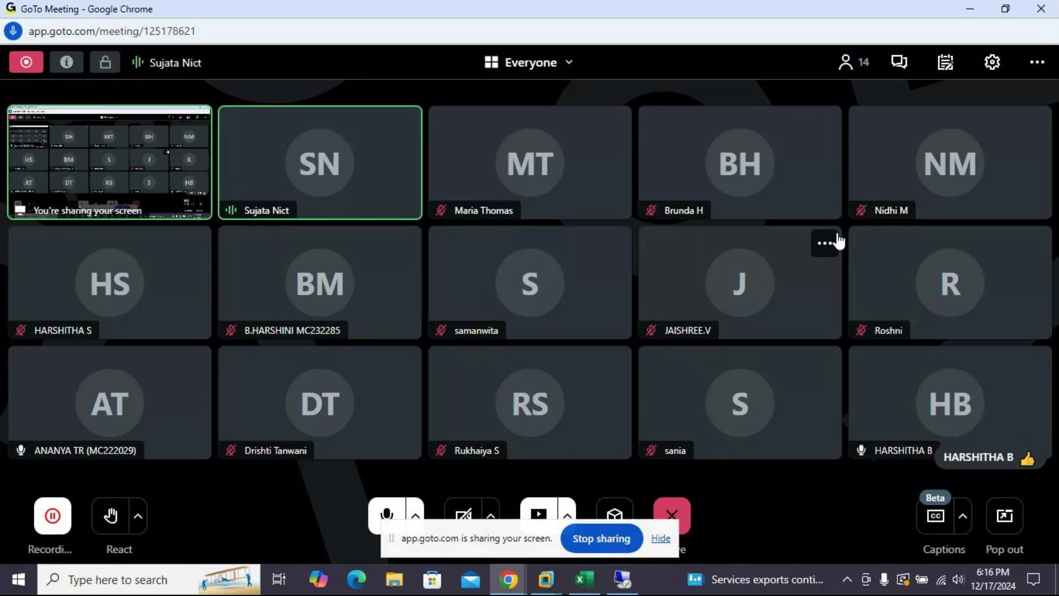
pyautogui.moveTo(500, 531); pyautogui.dragTo(765, 595)
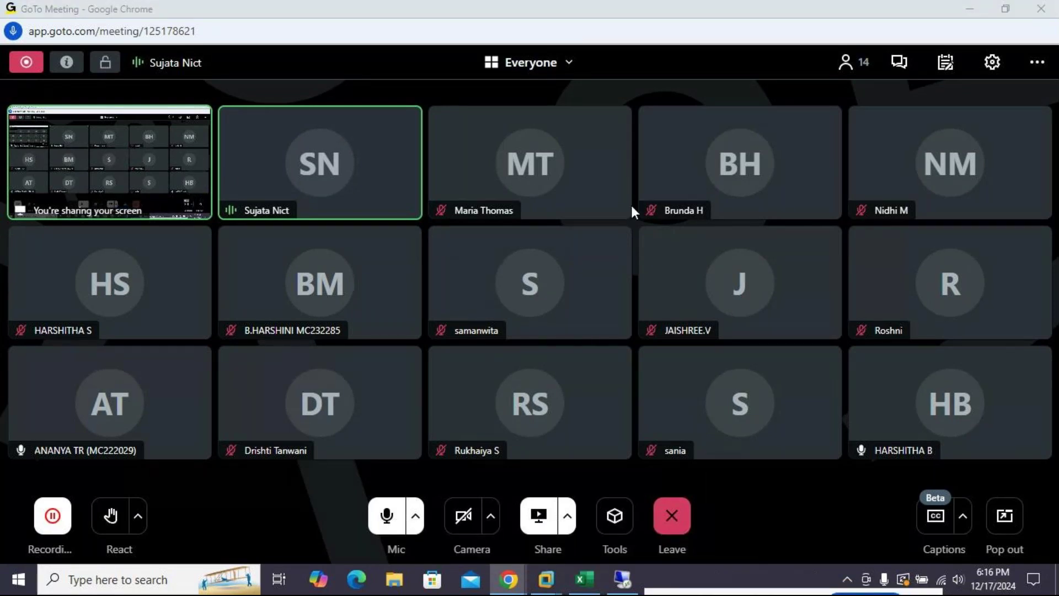
pyautogui.click(973, 7)
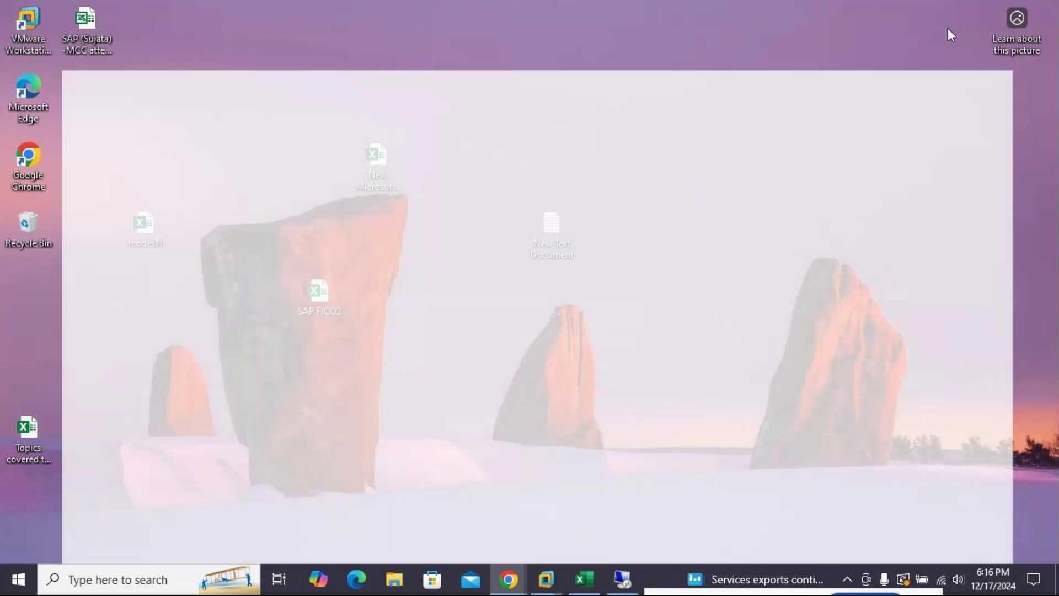
pyautogui.click(552, 582)
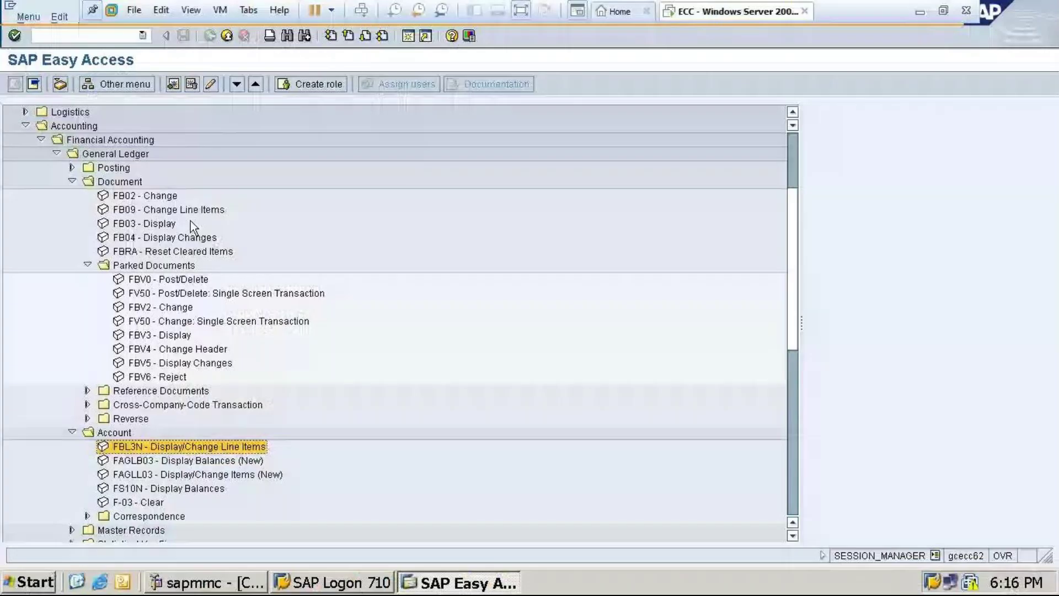
# Step: Open the G/L account line item display (FBL3N) and review the open items of Icici Bank account 100001 at key date 17.12.2024
pyautogui.doubleClick(112, 448)
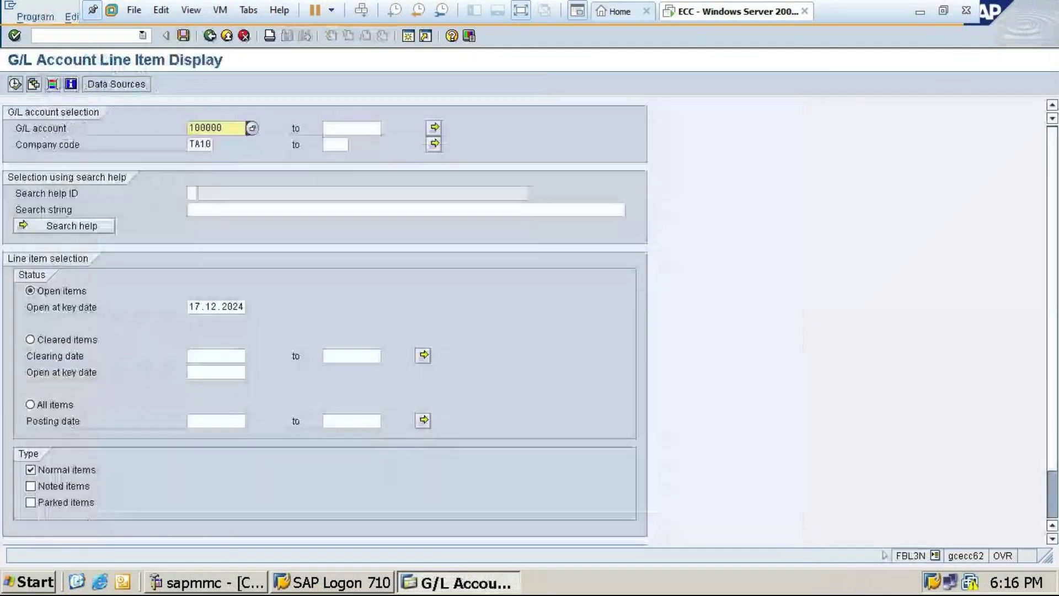
pyautogui.click(252, 128)
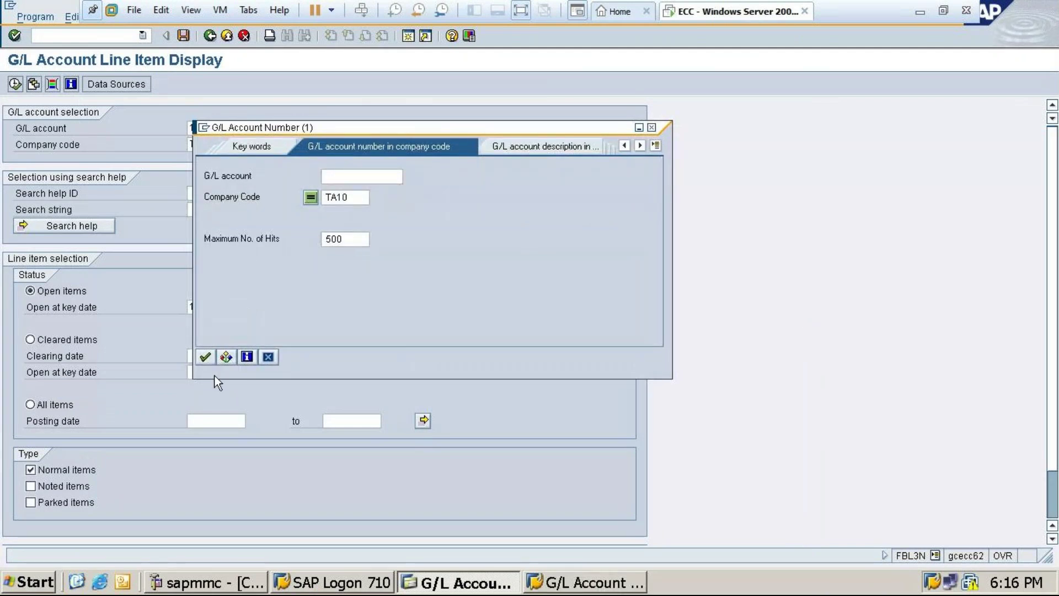
pyautogui.click(206, 357)
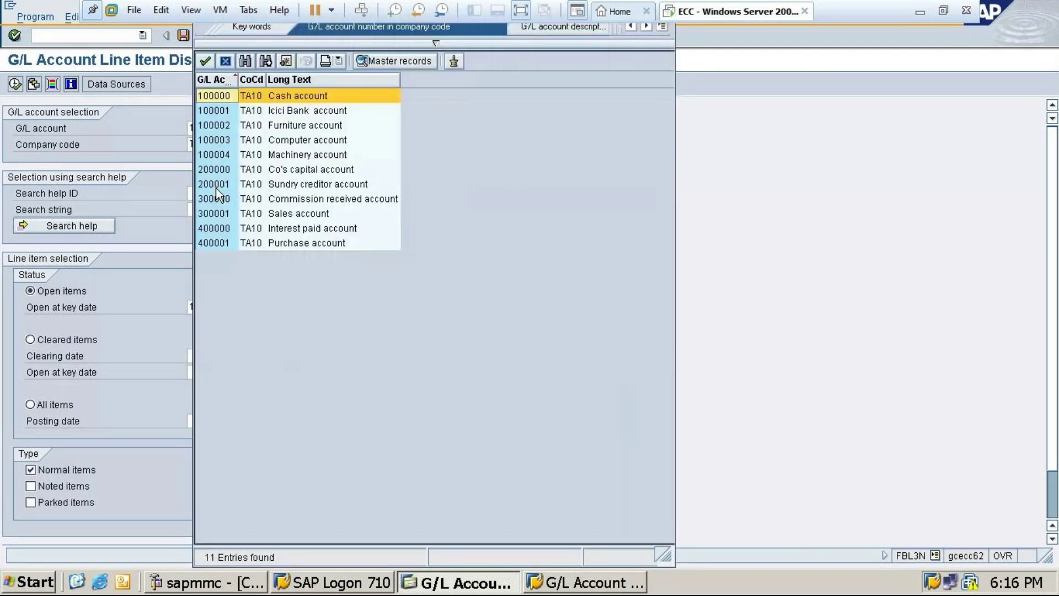
pyautogui.doubleClick(277, 111)
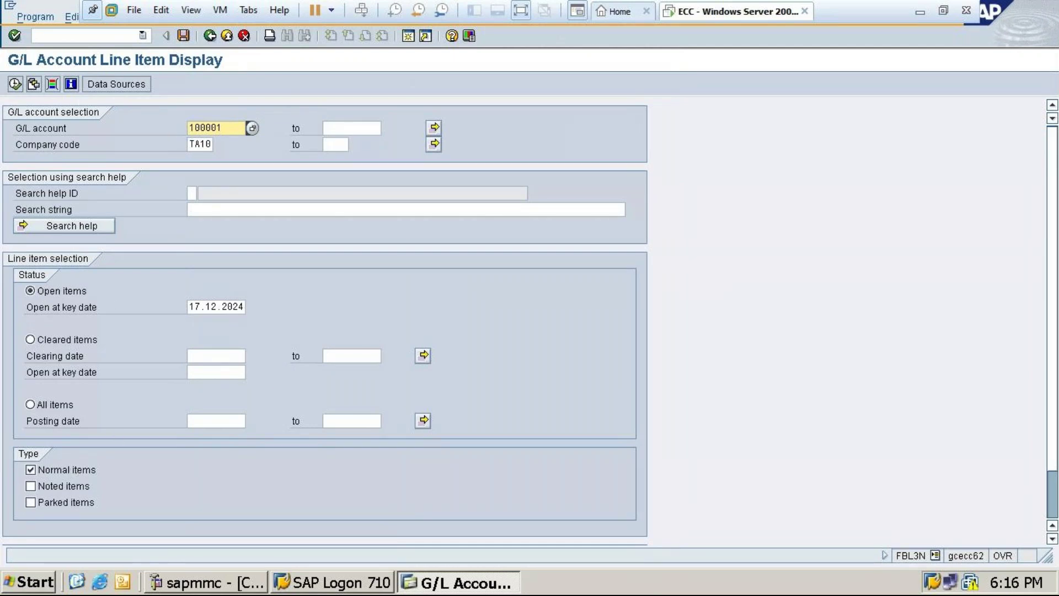
pyautogui.click(15, 85)
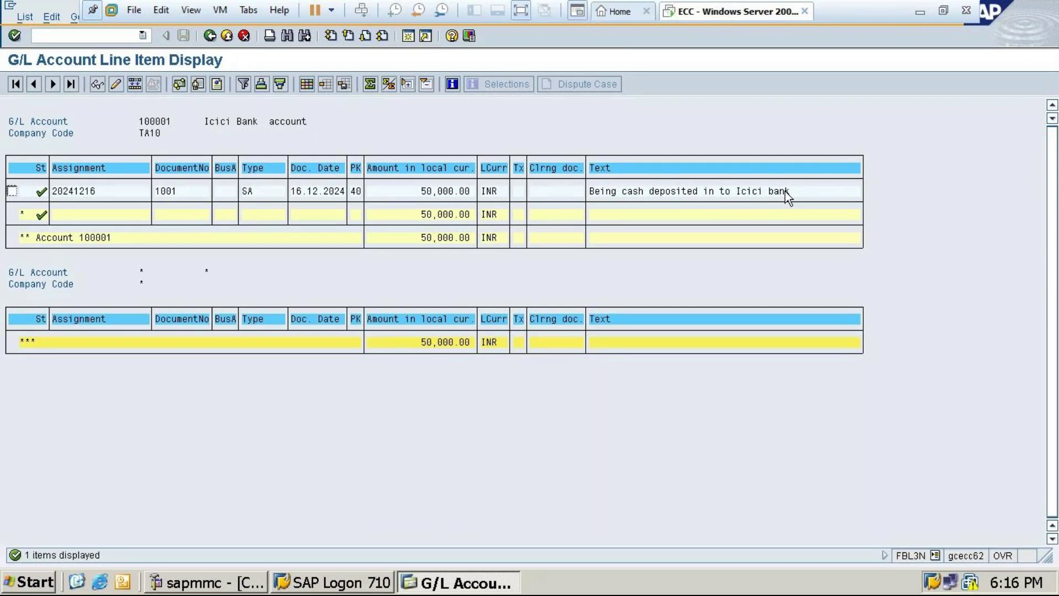
pyautogui.click(210, 36)
# Step: Choose Machinery account 100004 of company code TA10 from the account search and run the open items display for it
pyautogui.click(253, 130)
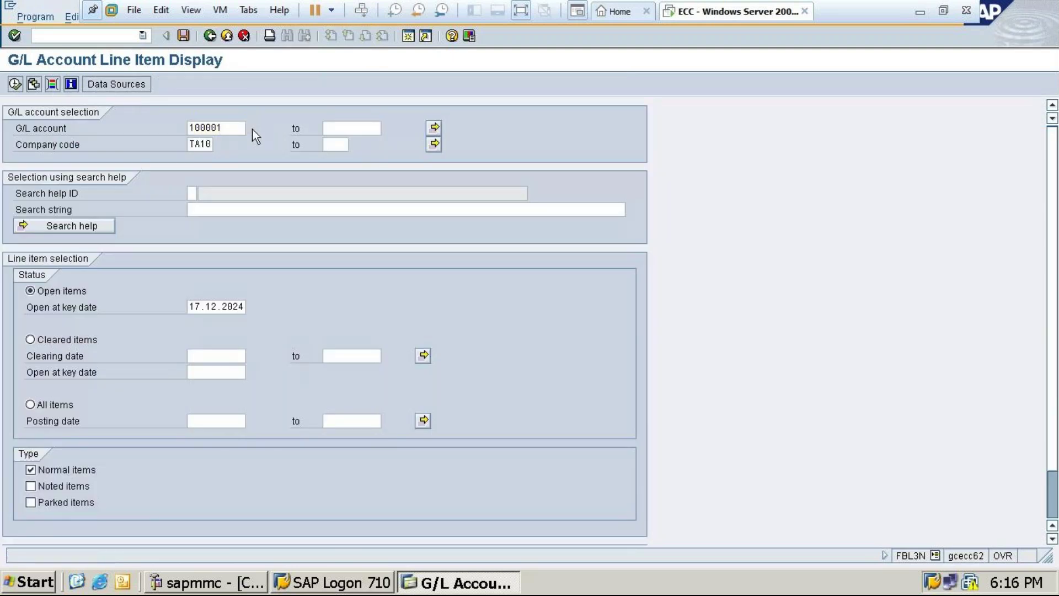
pyautogui.click(252, 129)
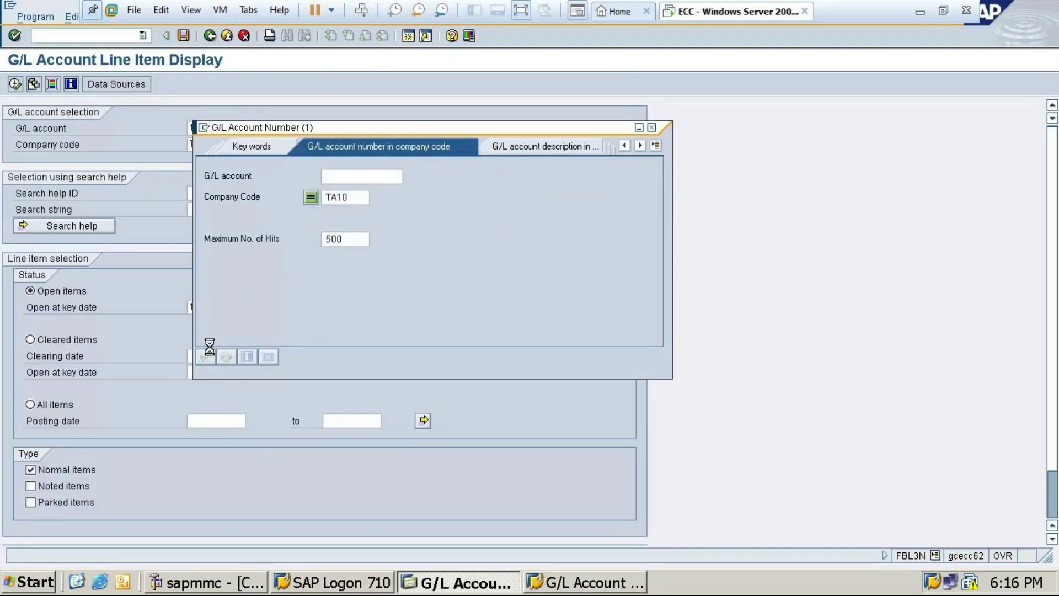
pyautogui.click(205, 357)
pyautogui.doubleClick(261, 157)
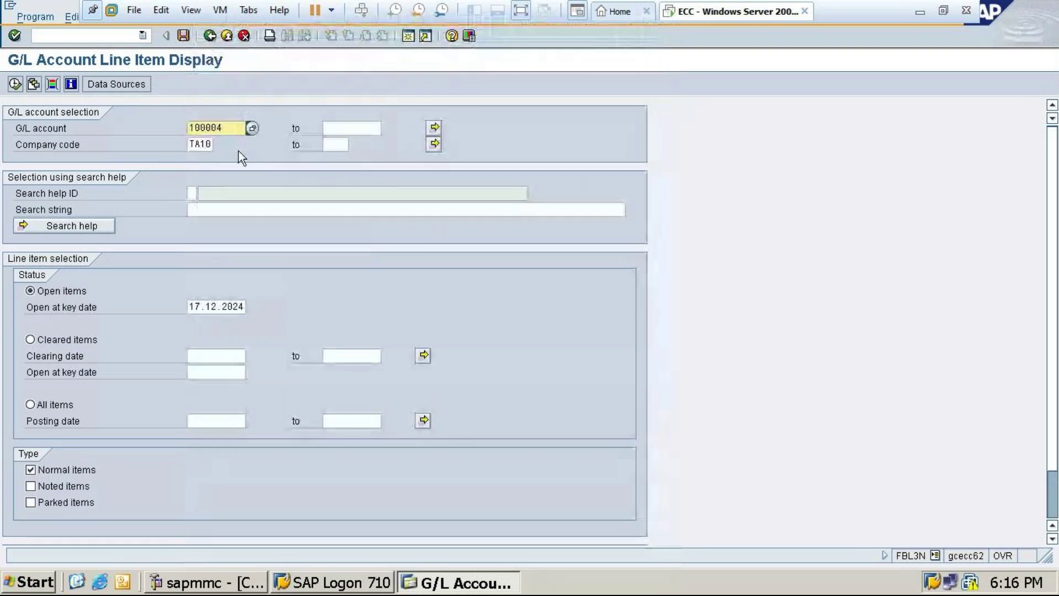
pyautogui.click(15, 85)
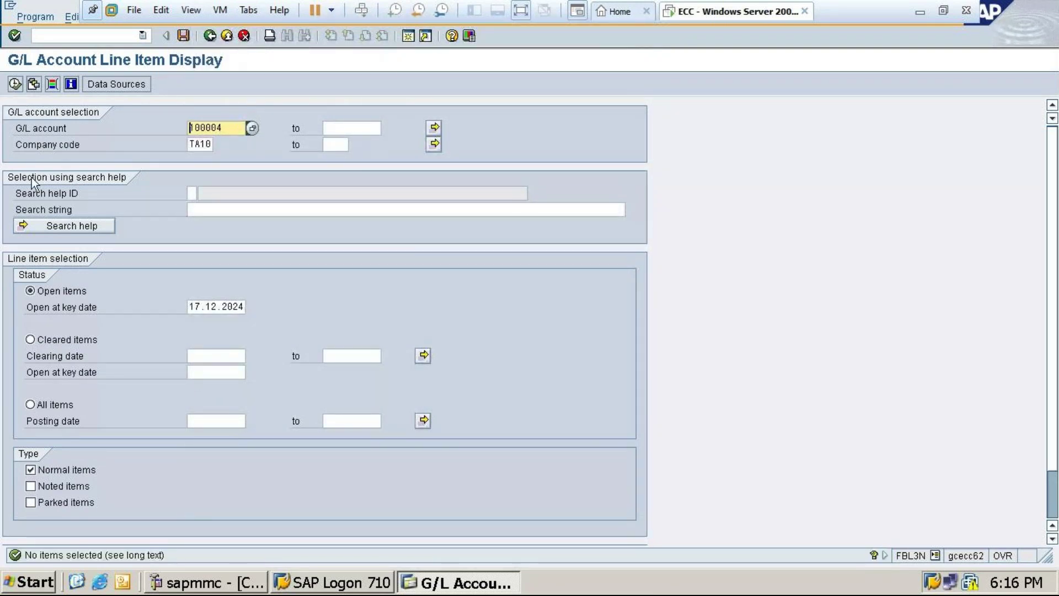
# Step: Choose Interest paid account 400000 from the account search, display its open items, and return to the selection screen
pyautogui.click(253, 128)
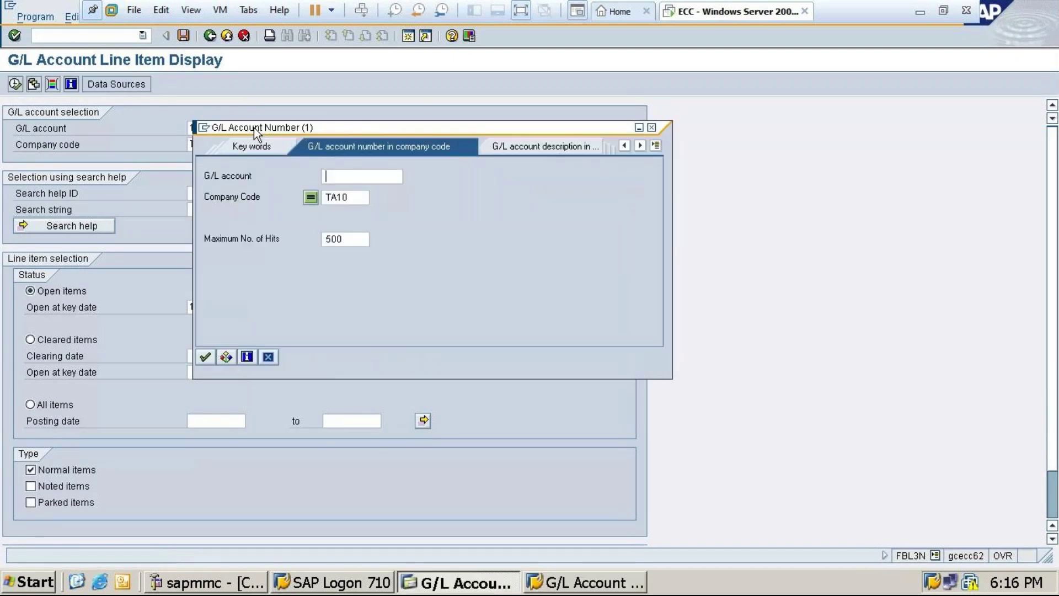
pyautogui.press('Return')
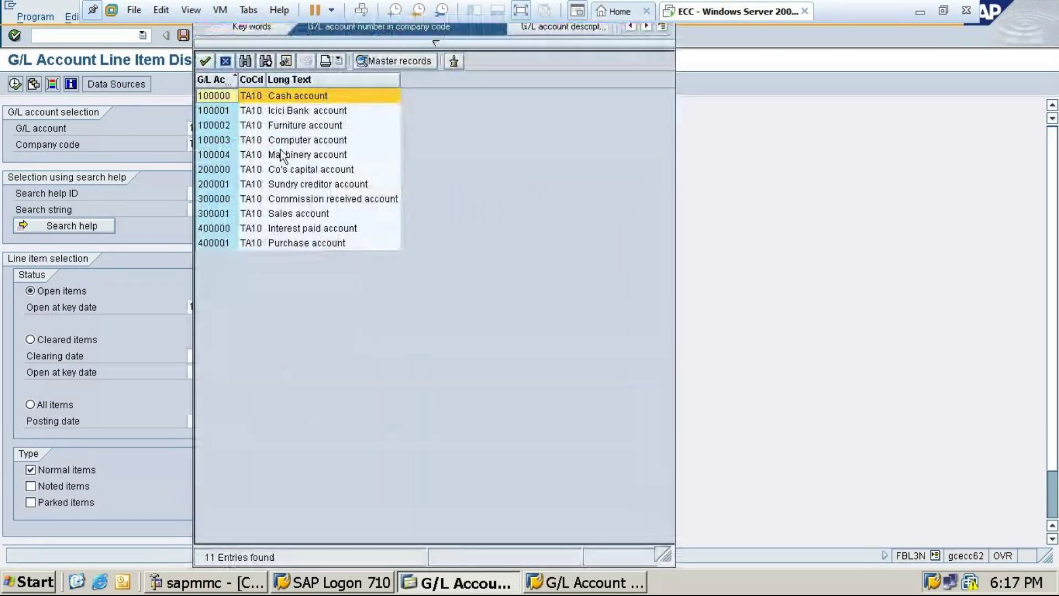
pyautogui.doubleClick(283, 229)
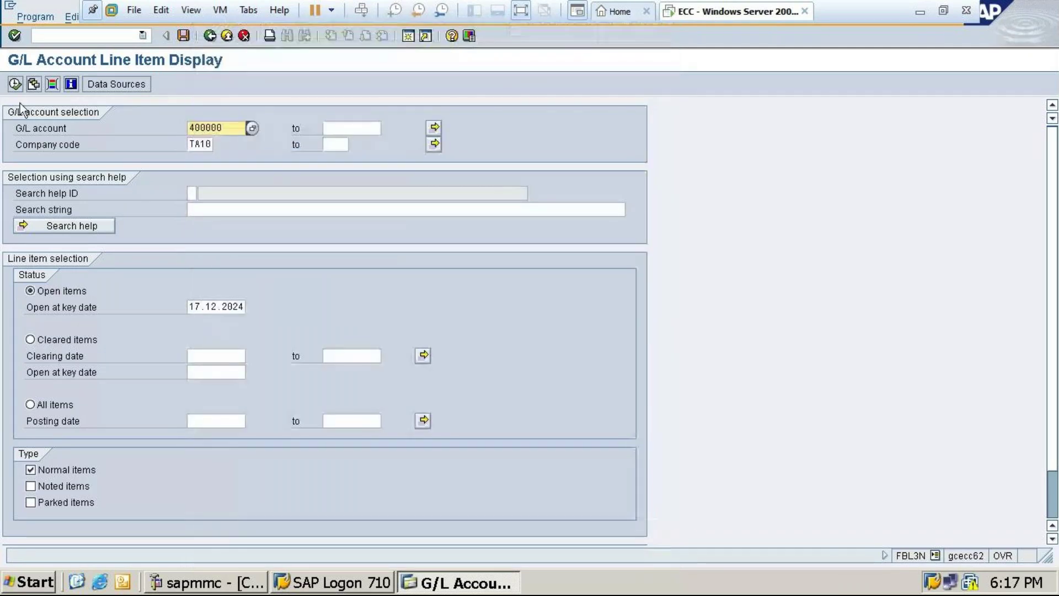
pyautogui.click(15, 83)
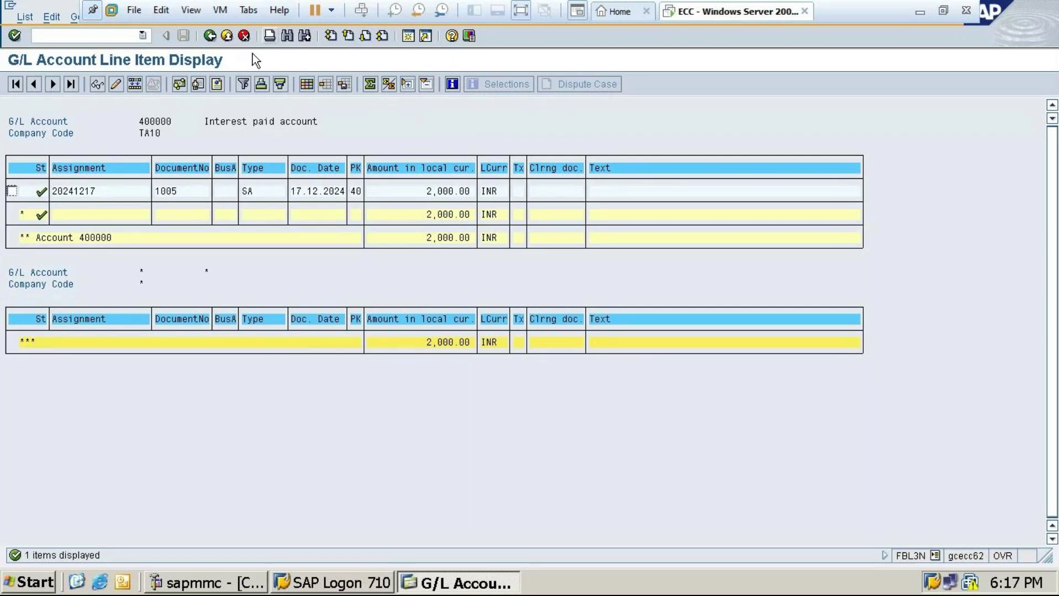
pyautogui.click(209, 36)
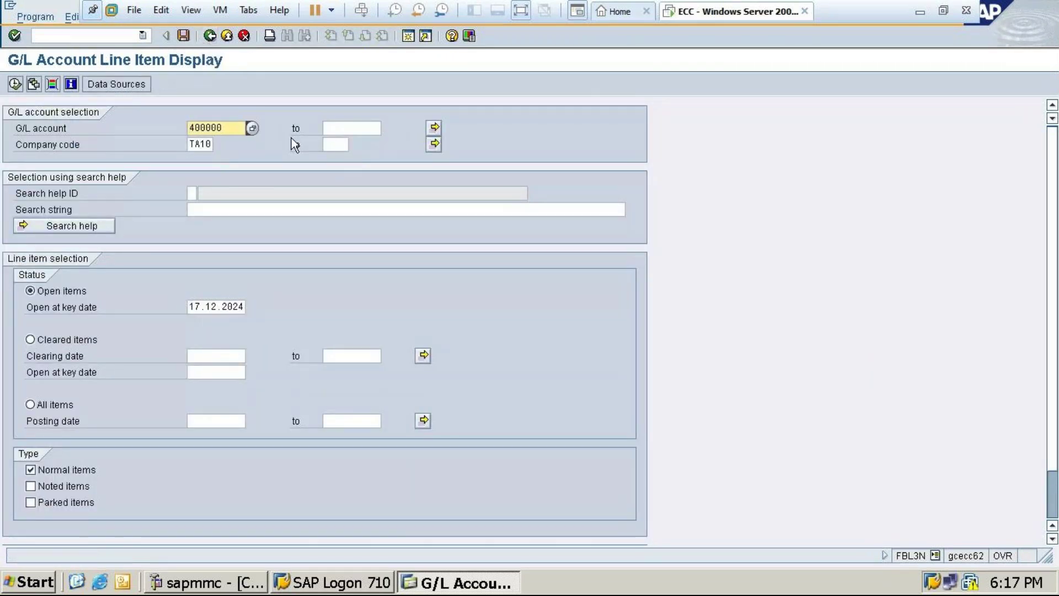
# Step: Choose Co's capital account 200000 from the account search, display its open items, and return to the selection screen
pyautogui.click(253, 129)
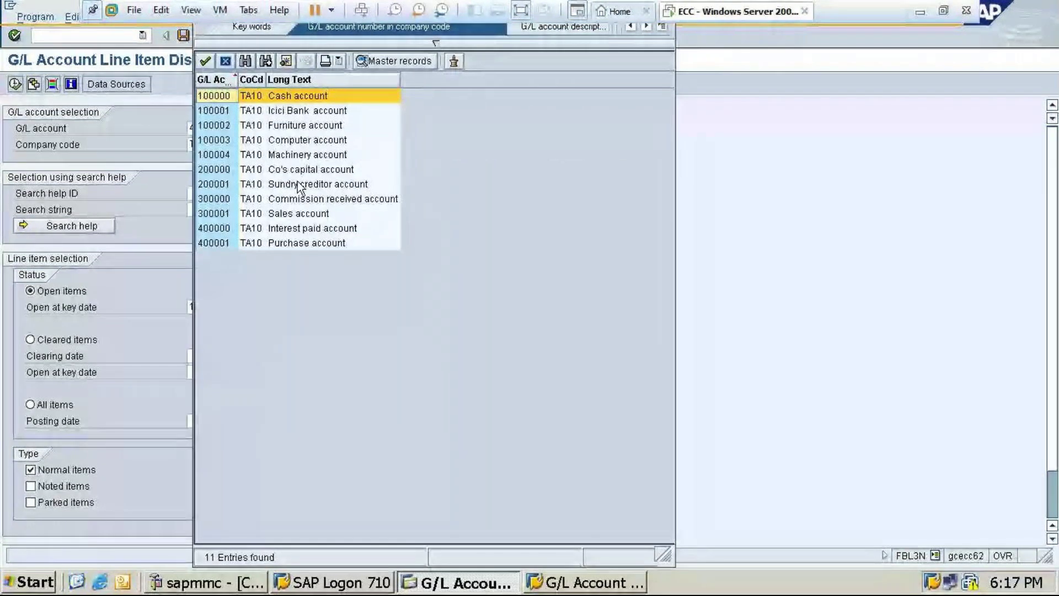
pyautogui.doubleClick(297, 171)
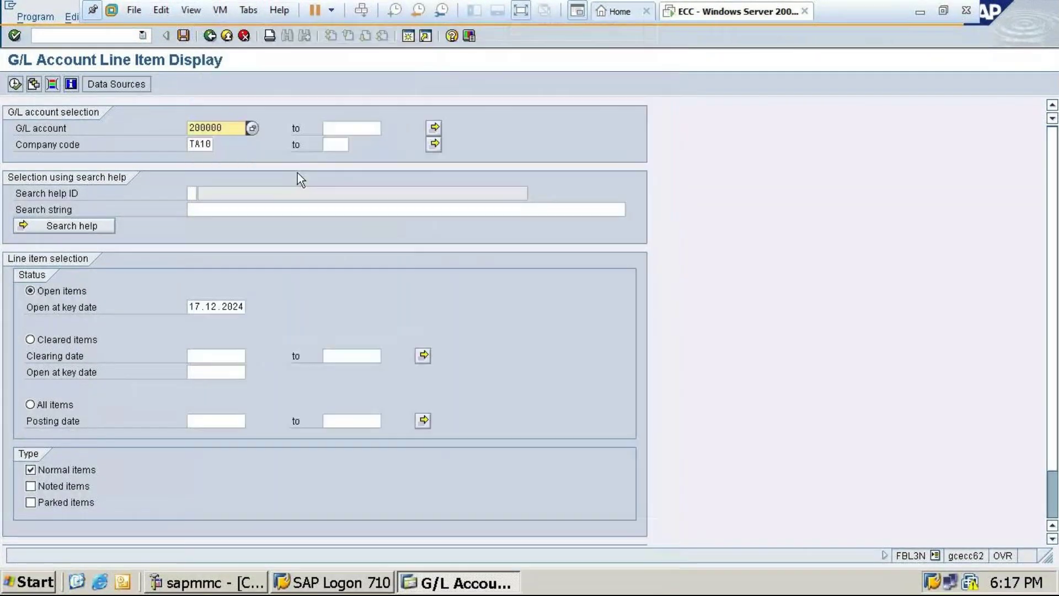
pyautogui.click(15, 86)
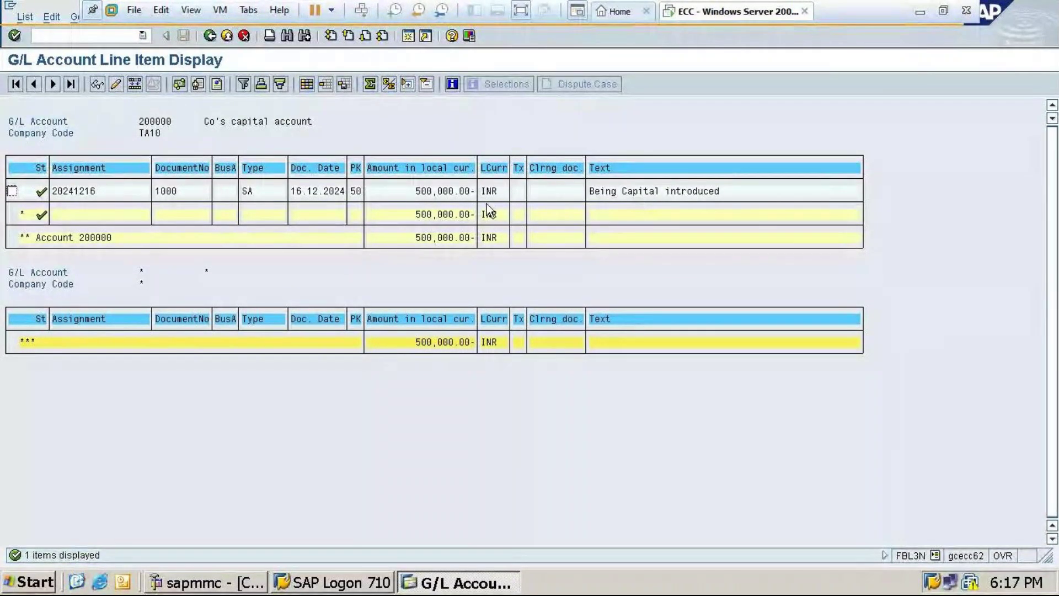
pyautogui.click(209, 36)
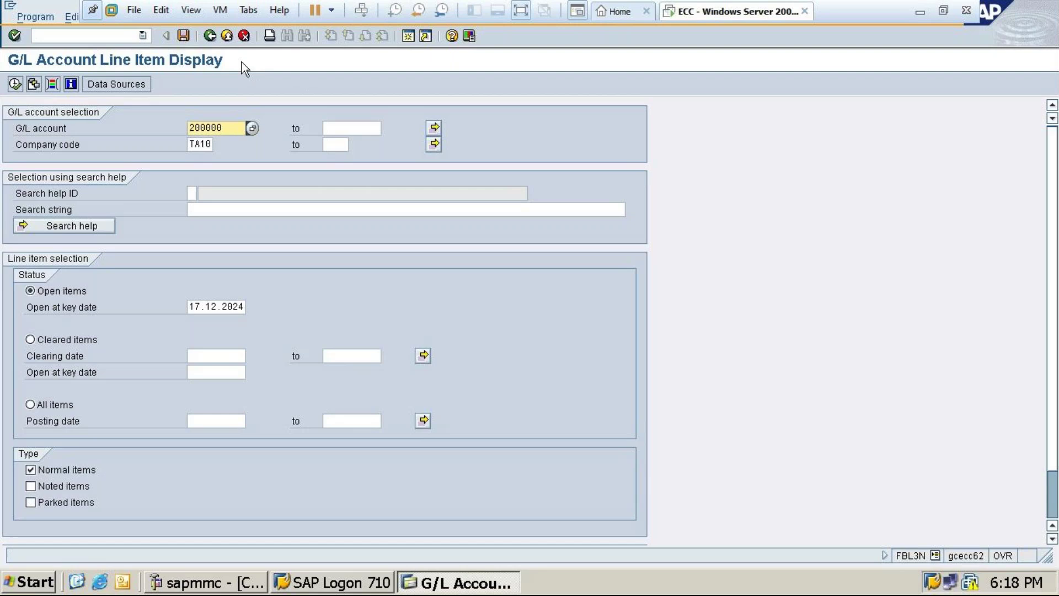
# Step: Switch the line item status to all items, run the display for capital account 200000, and return to the selection screen
pyautogui.click(30, 405)
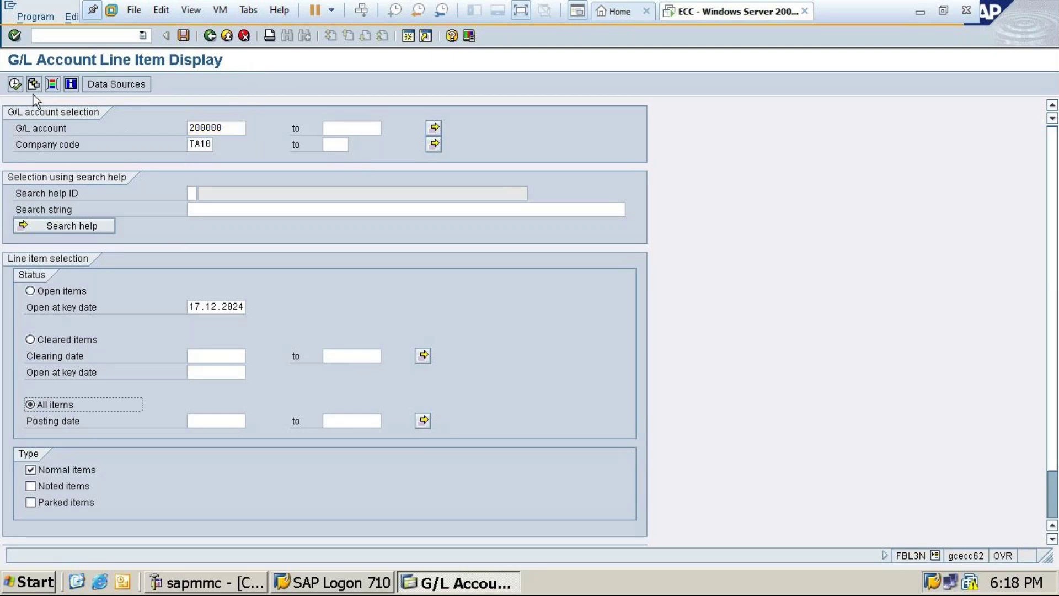
pyautogui.click(16, 84)
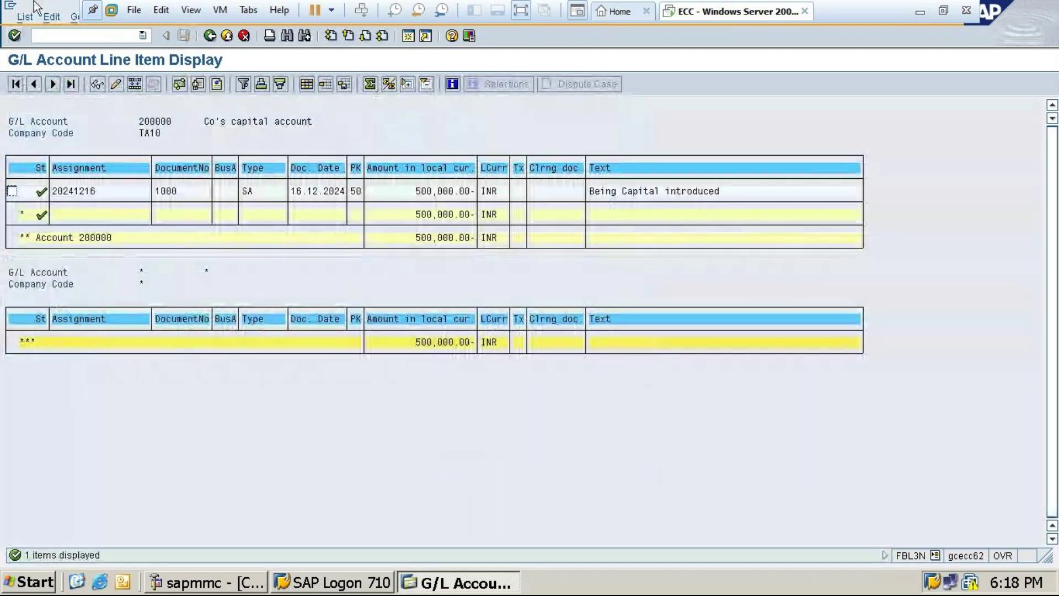
pyautogui.click(210, 37)
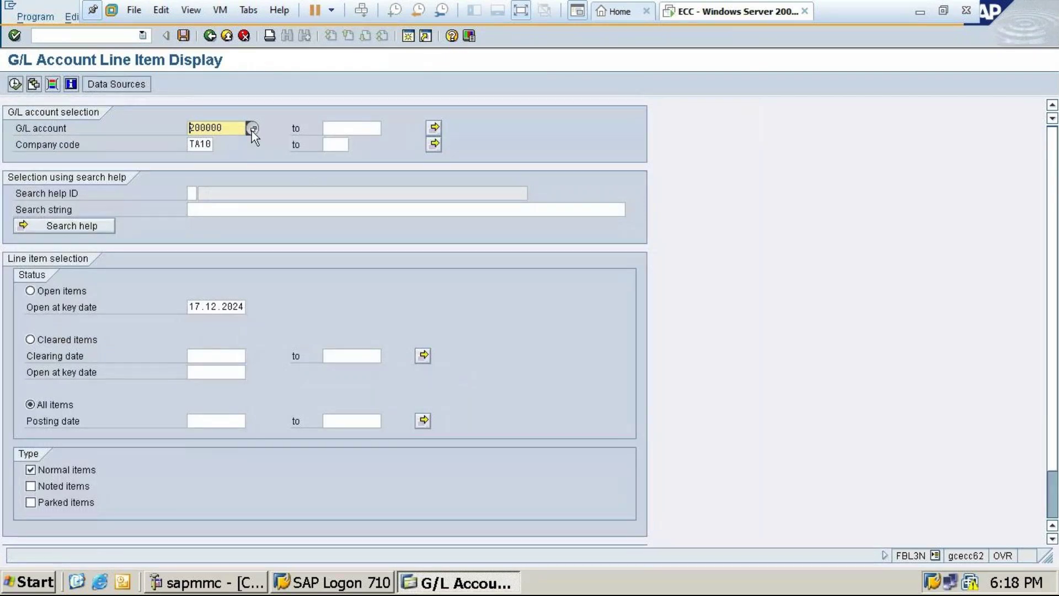
# Step: Choose Cash account 100000 from the account search, display all its line items, and return to the SAP Easy Access menu
pyautogui.click(252, 128)
pyautogui.click(207, 354)
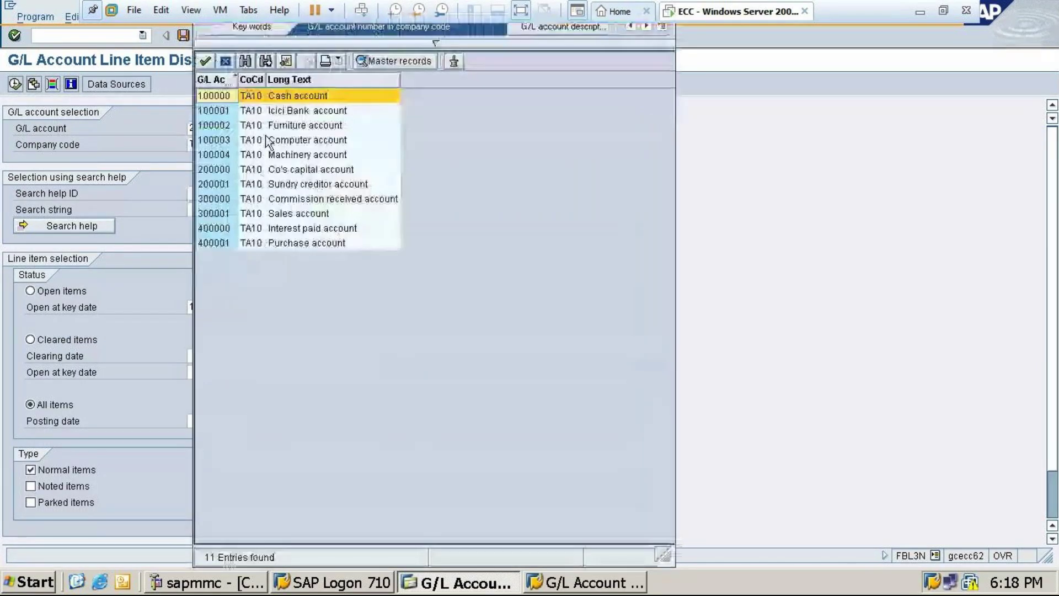
pyautogui.doubleClick(278, 95)
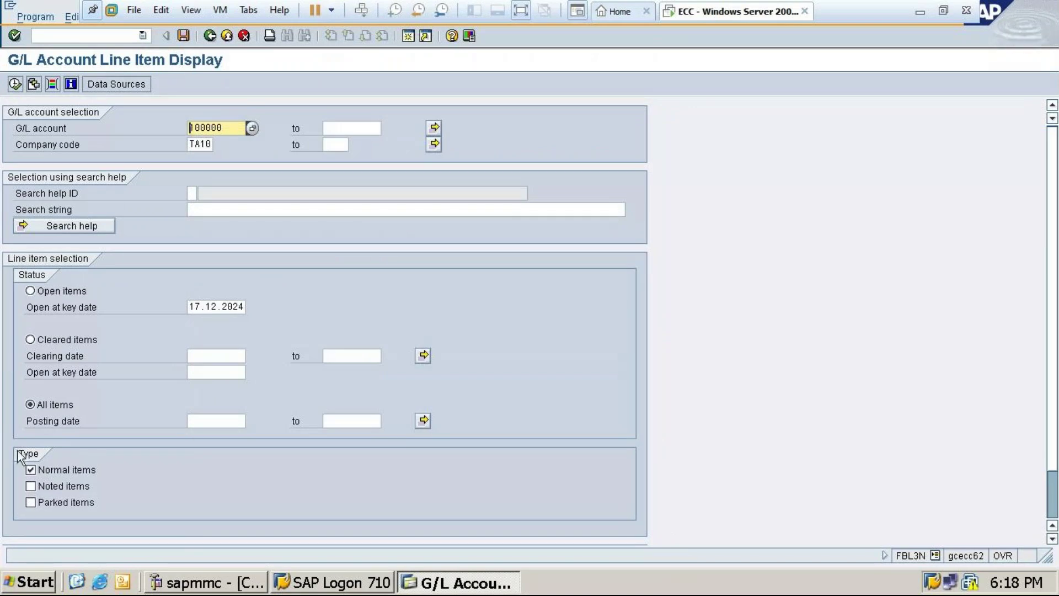
pyautogui.click(15, 84)
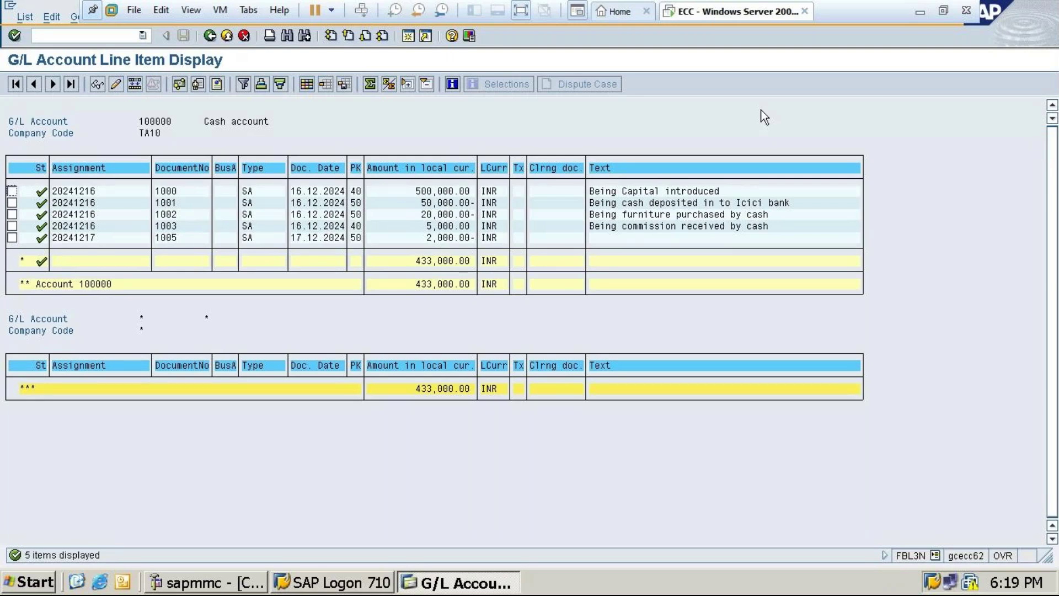
pyautogui.click(210, 36)
pyautogui.click(210, 37)
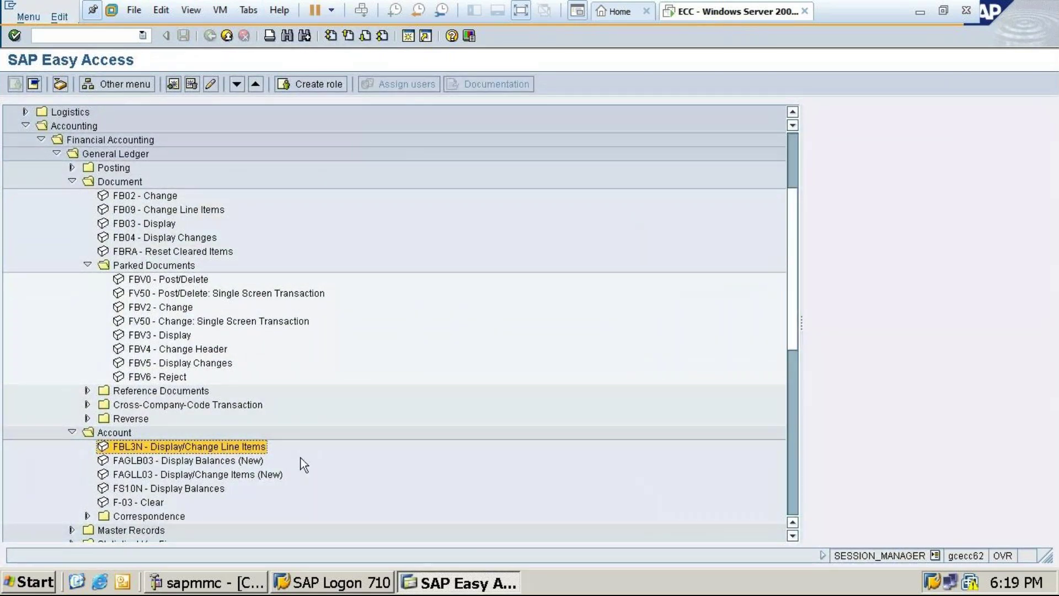
# Step: Expand the General Ledger Posting folder, and start transaction FS00 for editing G/L accounts centrally
pyautogui.scroll(2, 309, 438)
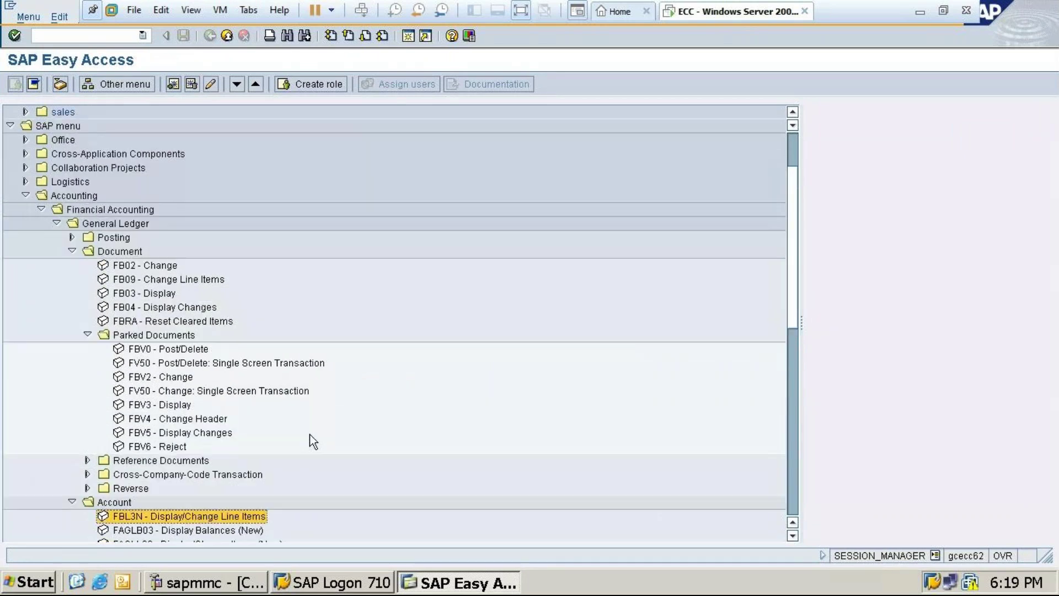
pyautogui.scroll(2, 309, 436)
pyautogui.click(72, 293)
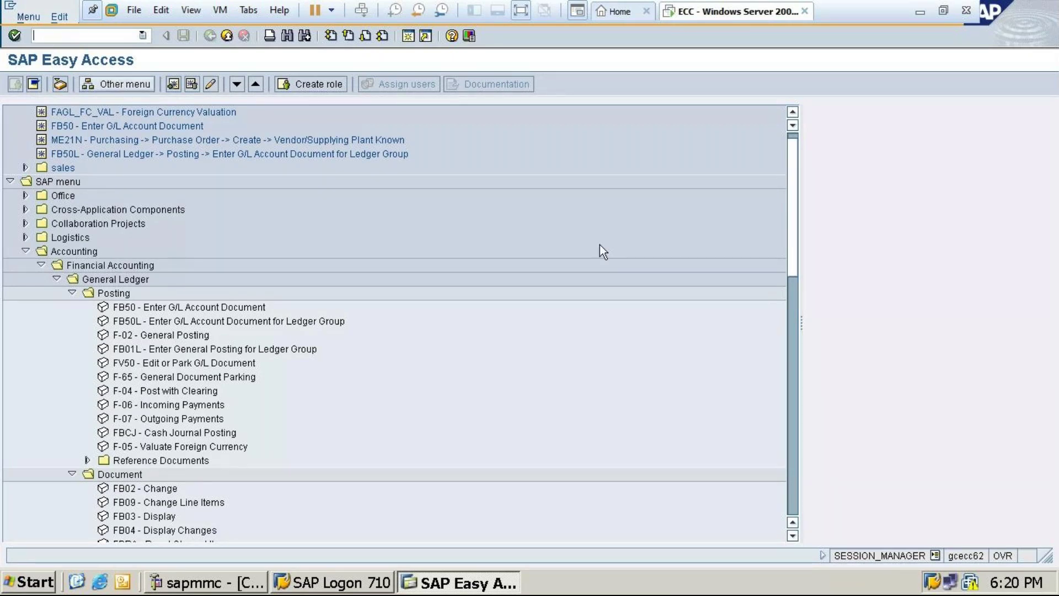
pyautogui.write('/nf')
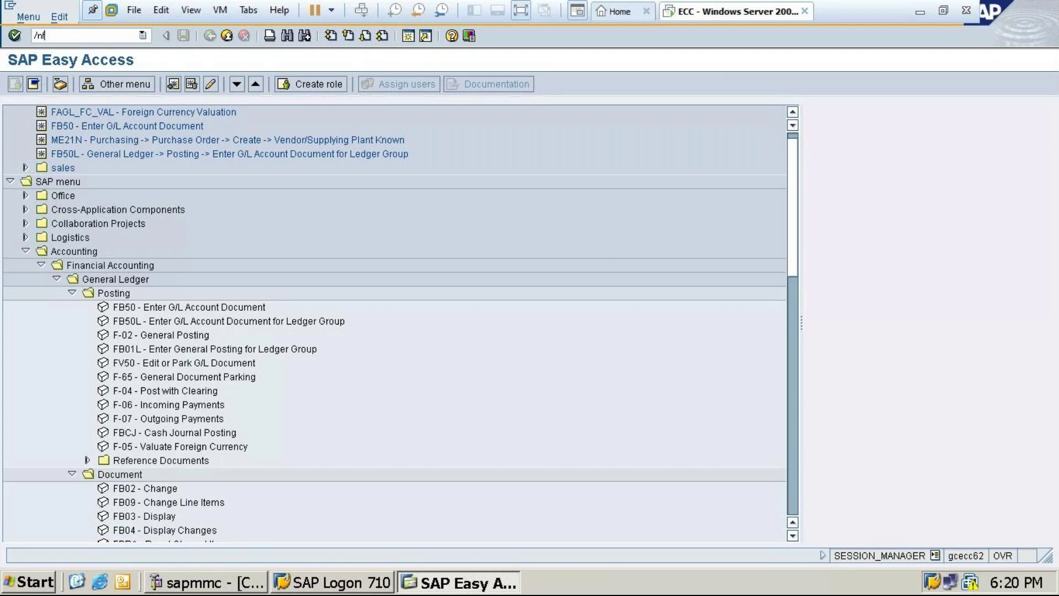
pyautogui.write('s00')
pyautogui.press('Return')
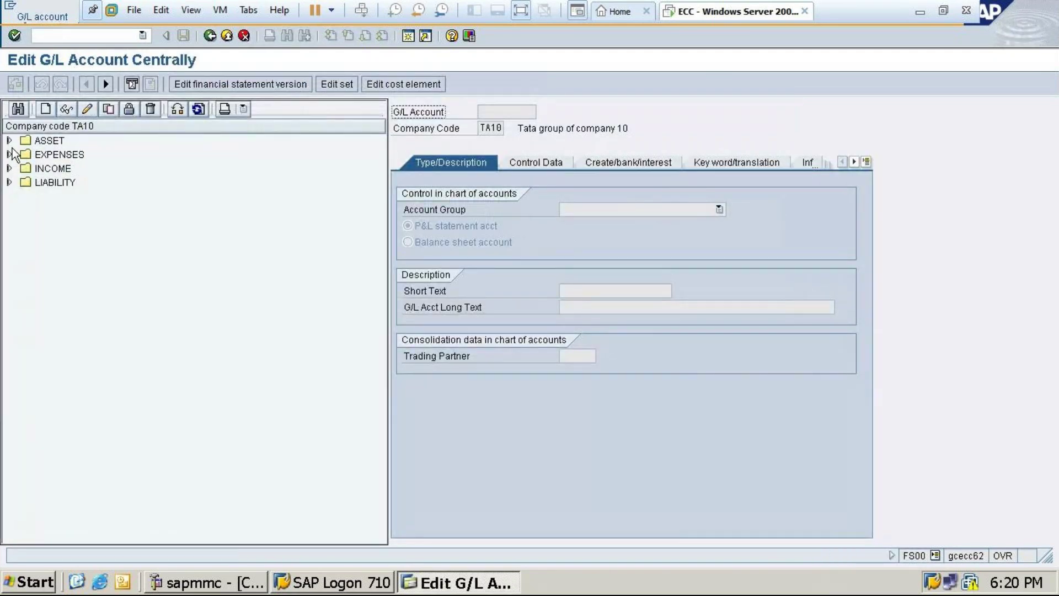
# Step: Expand the EXPENSES account group and start creating G/L account 400002 in company code TA10
pyautogui.click(9, 155)
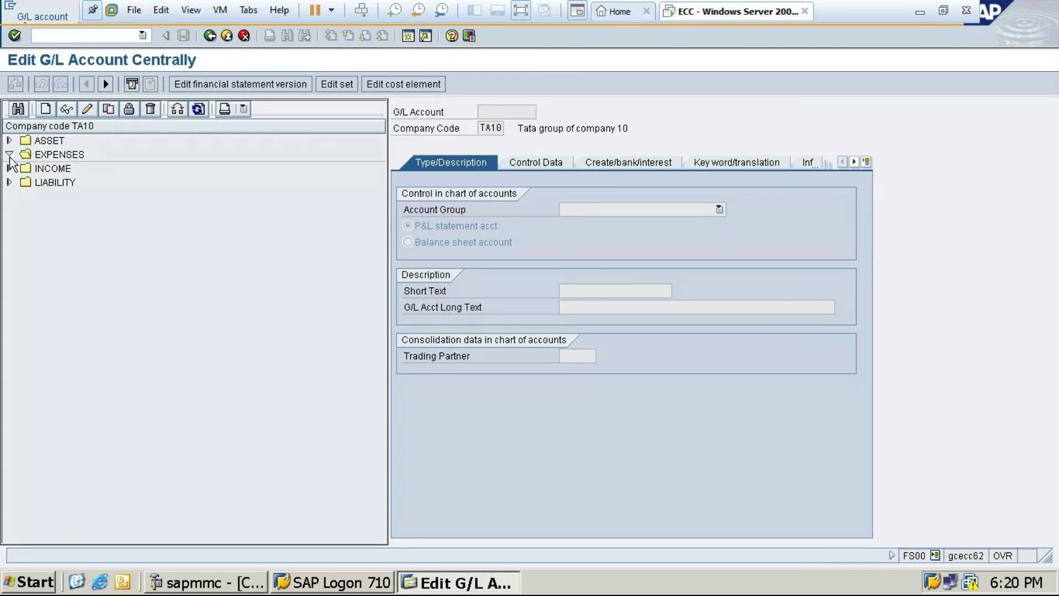
pyautogui.click(49, 111)
pyautogui.write('4')
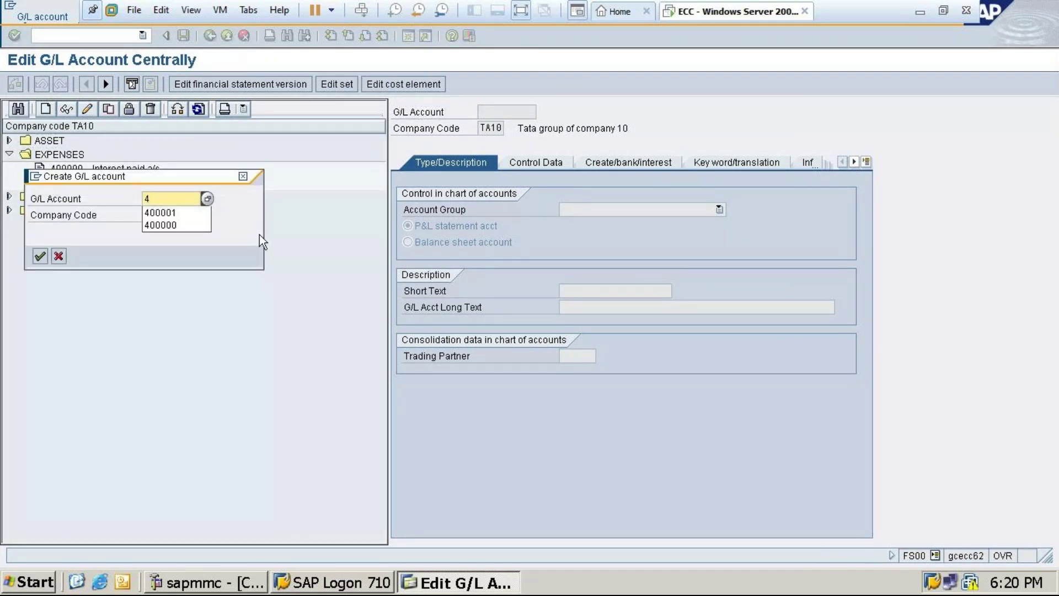
pyautogui.click(185, 213)
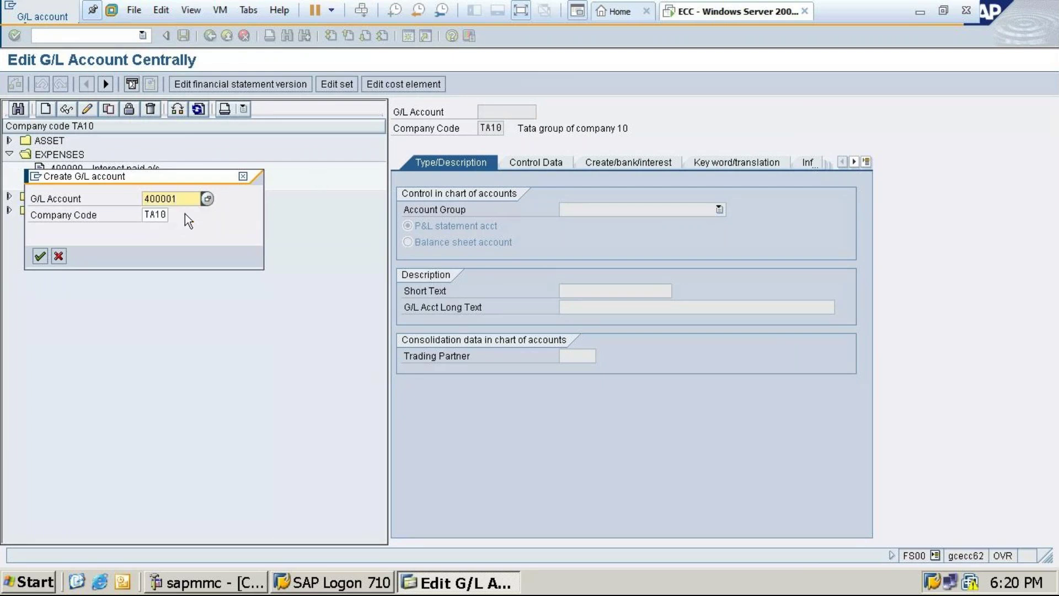
pyautogui.press('BackSpace')
pyautogui.write('2')
pyautogui.click(40, 256)
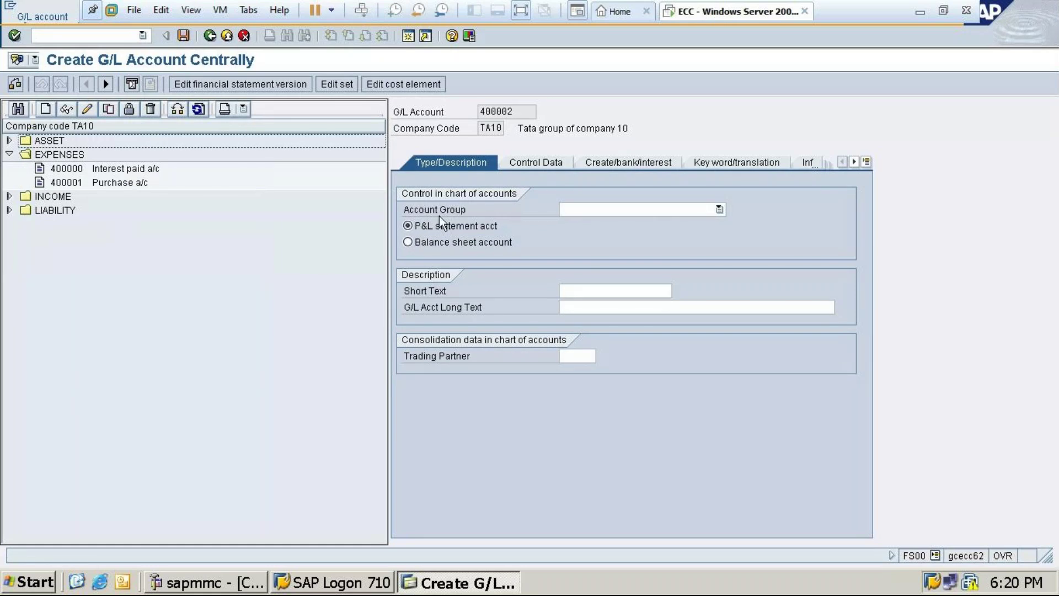
# Step: Assign the new account to account group EXPENSES with short text "Advertisement exp" and long text "Advertisement expenses"
pyautogui.click(567, 214)
pyautogui.click(571, 233)
pyautogui.click(590, 291)
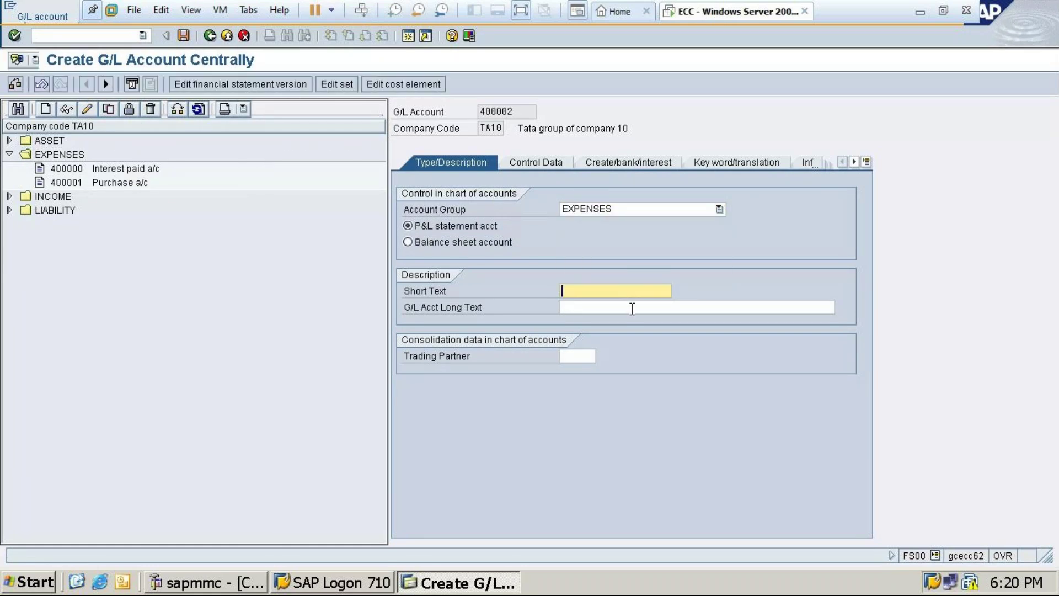
pyautogui.write('Advertisem')
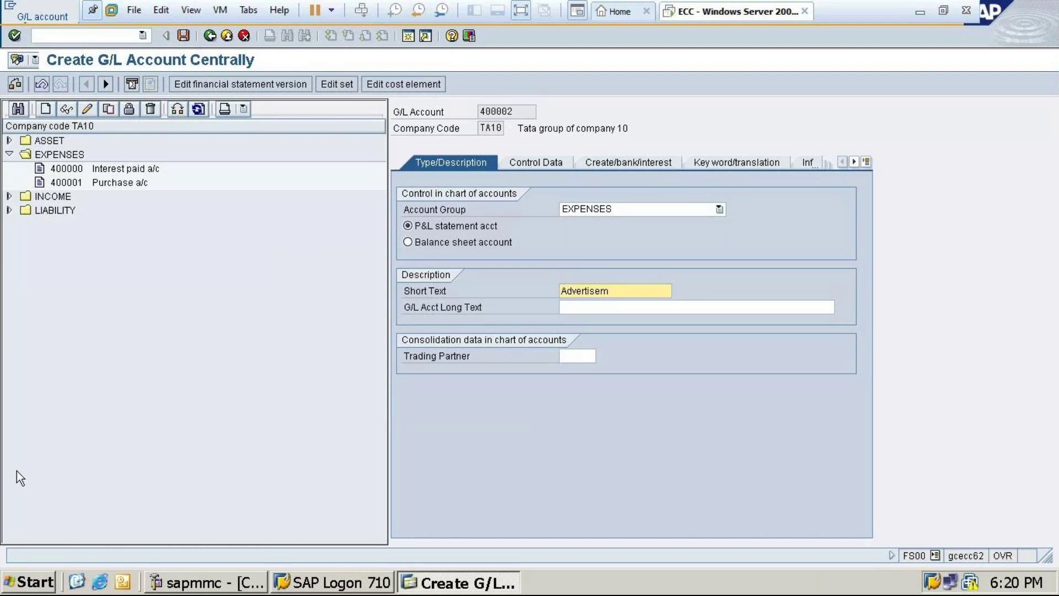
pyautogui.write('ent expeb')
pyautogui.press('BackSpace')
pyautogui.write('ns')
pyautogui.press('BackSpace')
pyautogui.press('BackSpace')
pyautogui.press('BackSpace')
pyautogui.write('a')
pyautogui.press('BackSpace')
pyautogui.click(610, 310)
pyautogui.write('Advert')
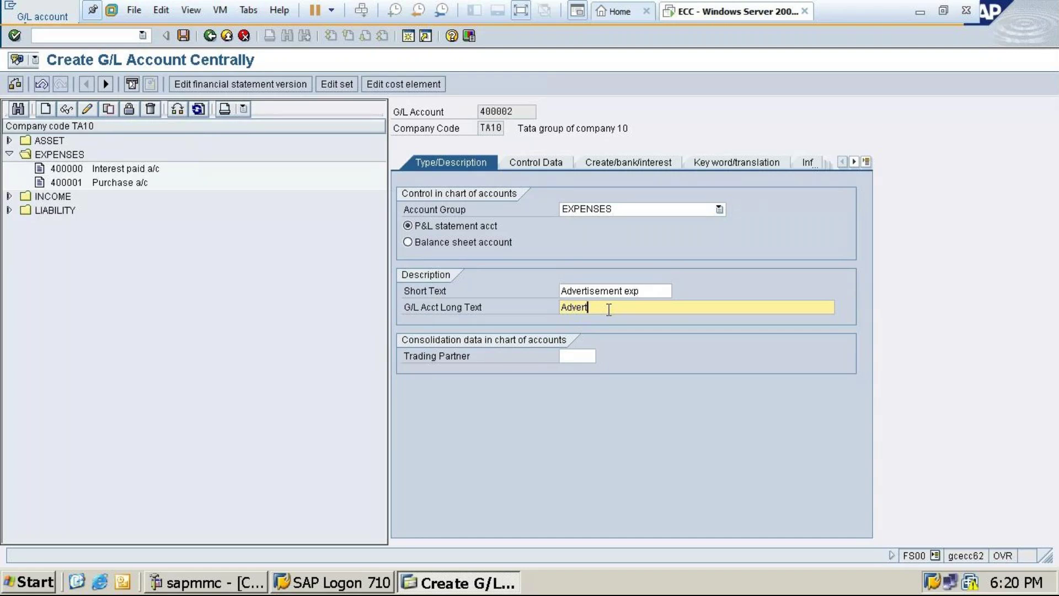
pyautogui.write('isement expenses')
# Step: In the control data of account 400002, enable line item display and set the sort key to 001
pyautogui.click(548, 164)
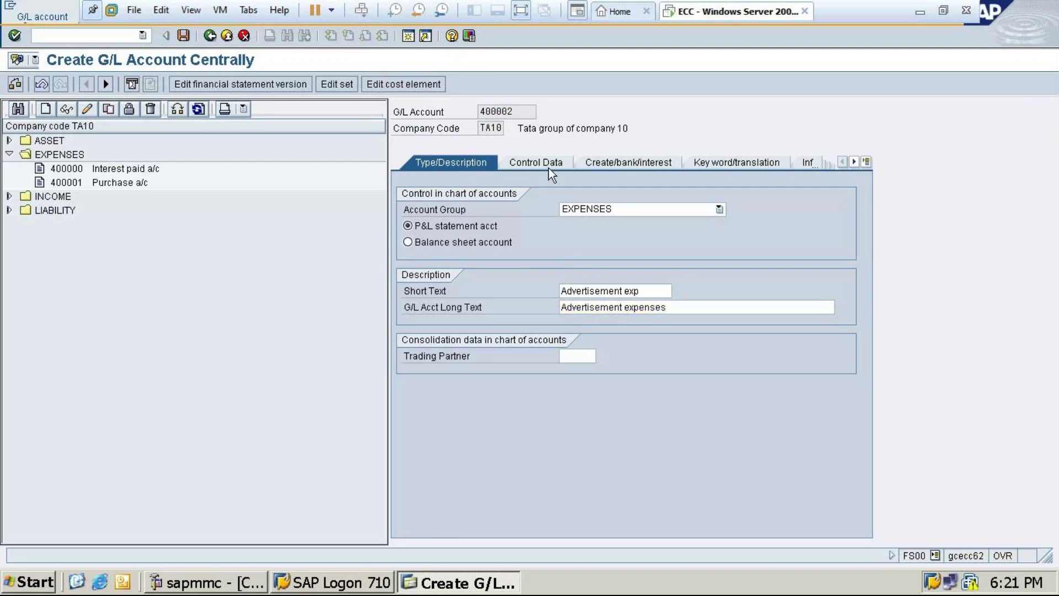
pyautogui.click(409, 437)
pyautogui.press('Tab')
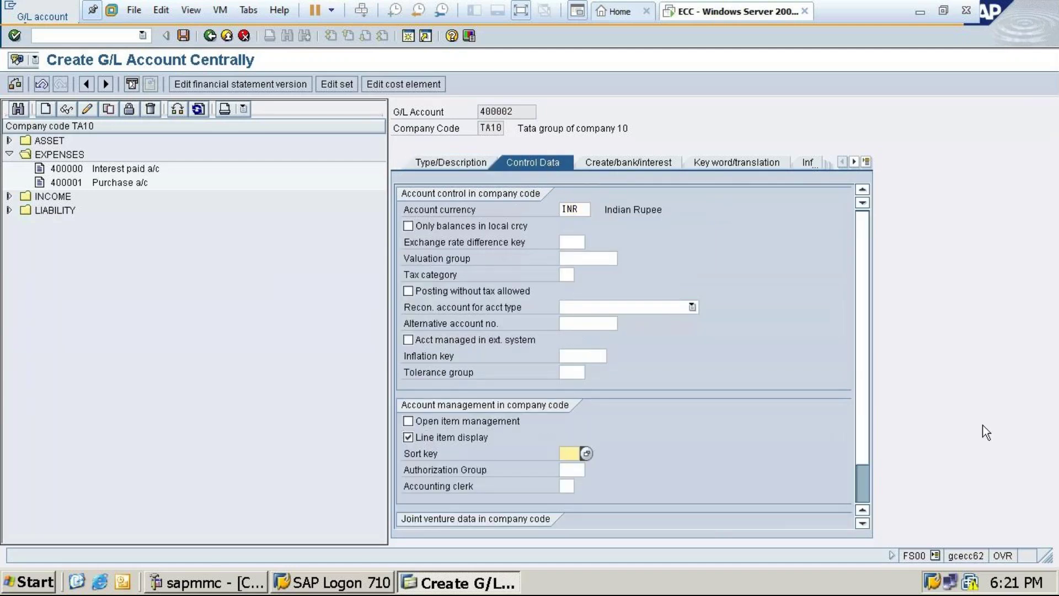
pyautogui.write('001')
# Step: Set the field status group of account 400002 to G001 and save the account
pyautogui.click(639, 173)
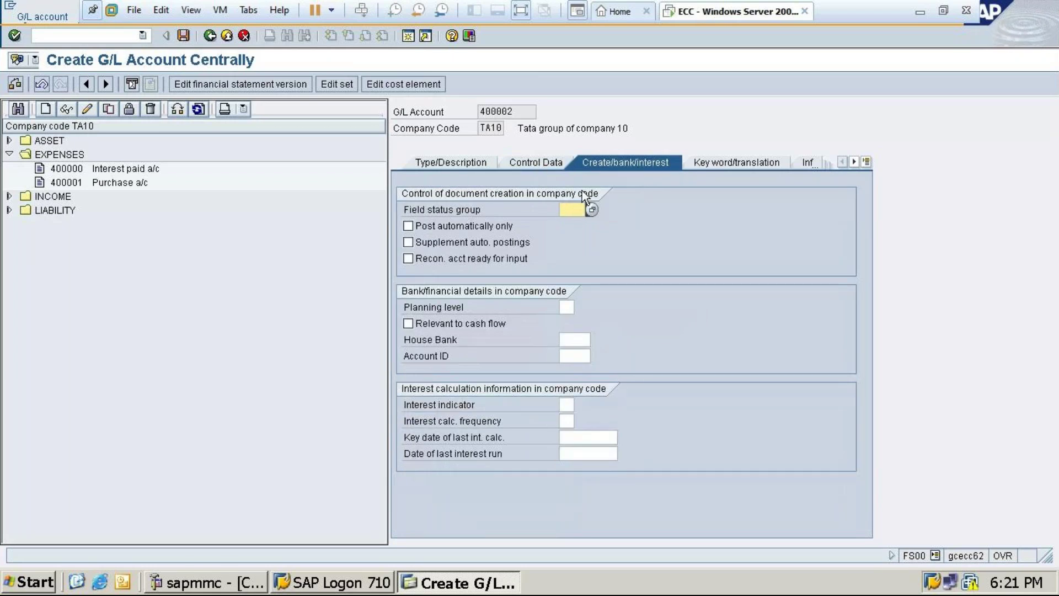
pyautogui.click(589, 209)
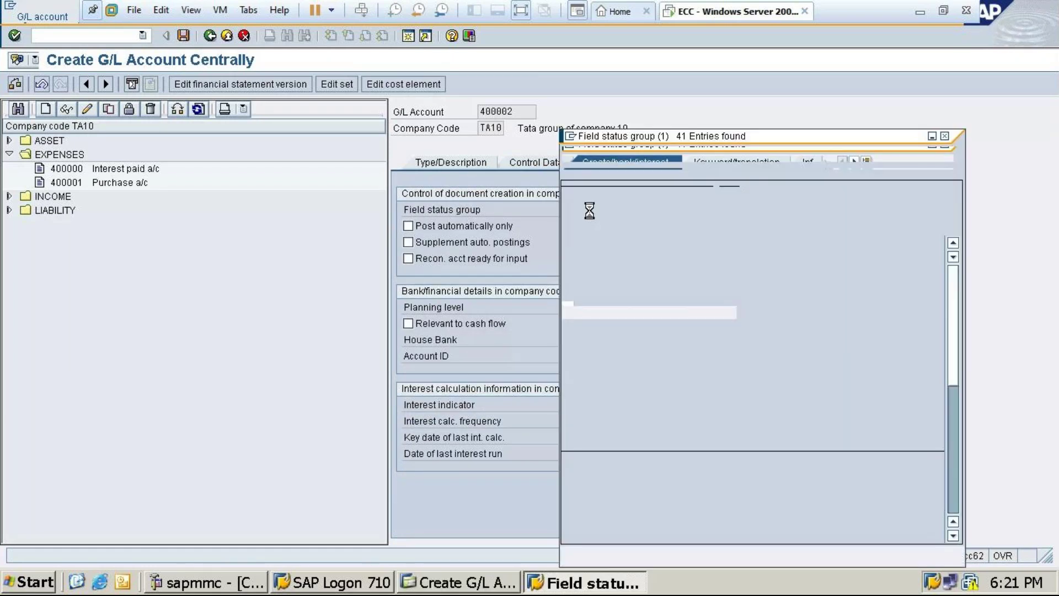
pyautogui.doubleClick(585, 182)
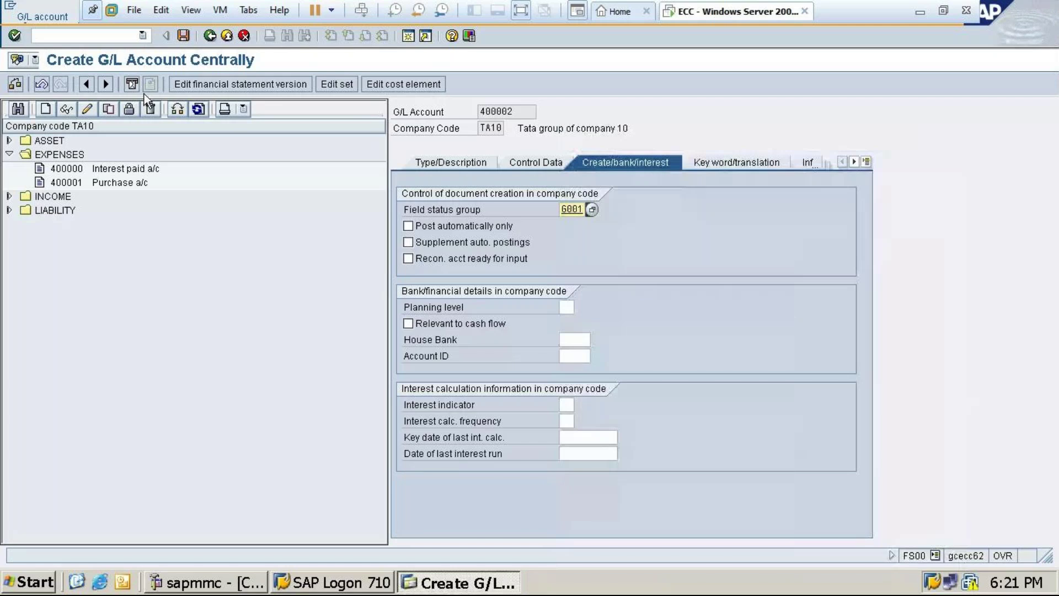
pyautogui.click(184, 36)
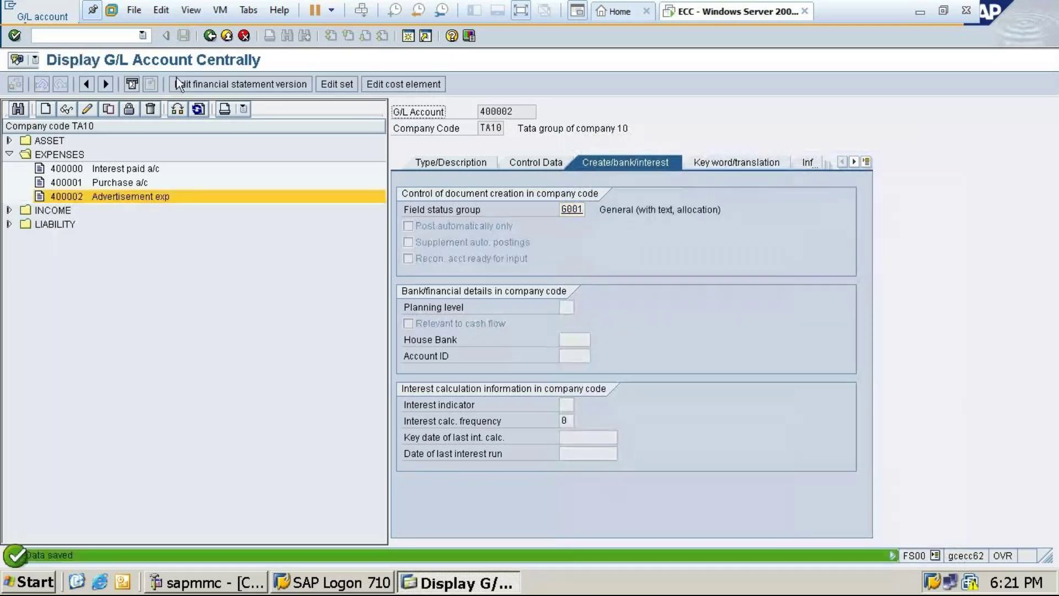
# Step: Expand the ASSET group, display Machinery account 100004 with its control data, and switch it to change mode
pyautogui.click(10, 142)
pyautogui.click(97, 212)
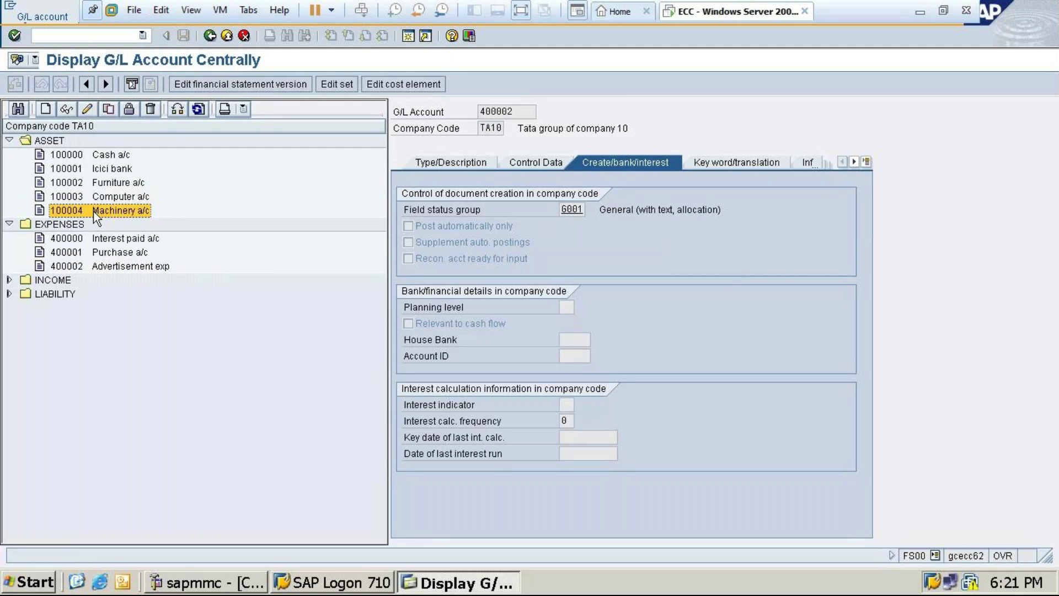
pyautogui.click(538, 163)
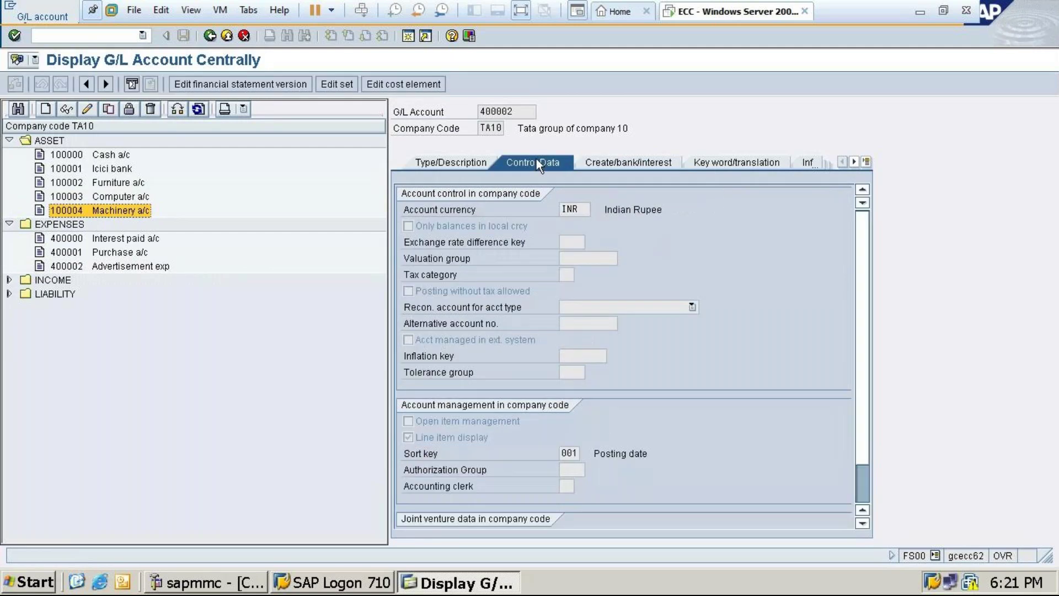
pyautogui.click(458, 164)
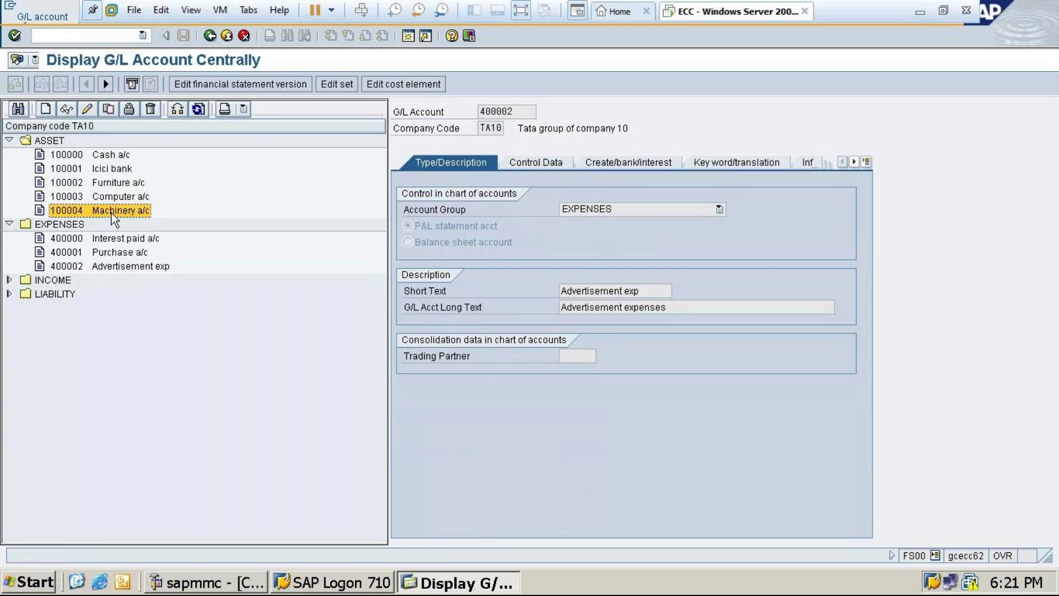
pyautogui.click(67, 109)
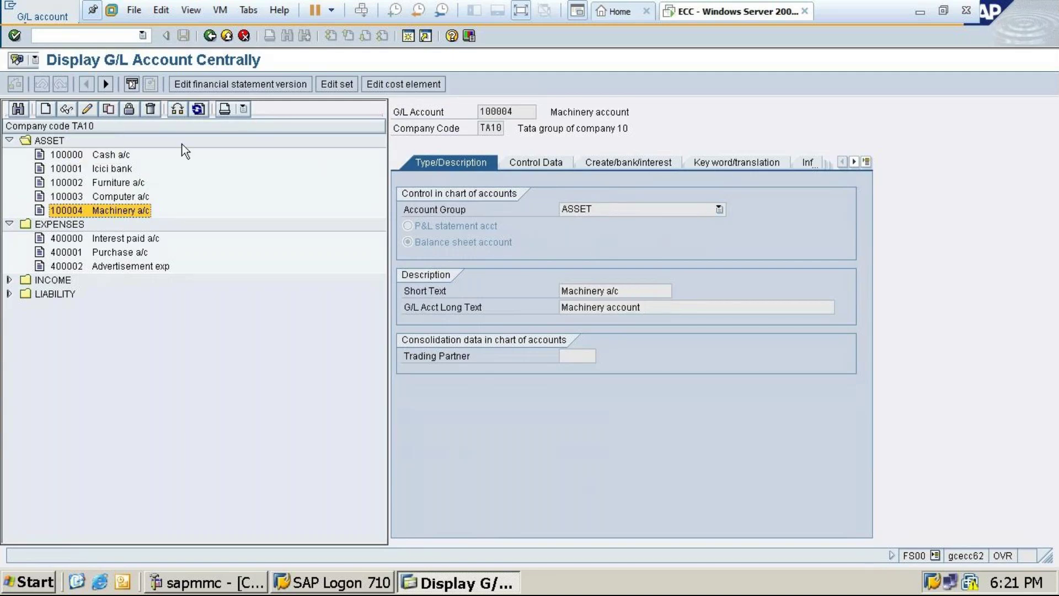
pyautogui.click(552, 162)
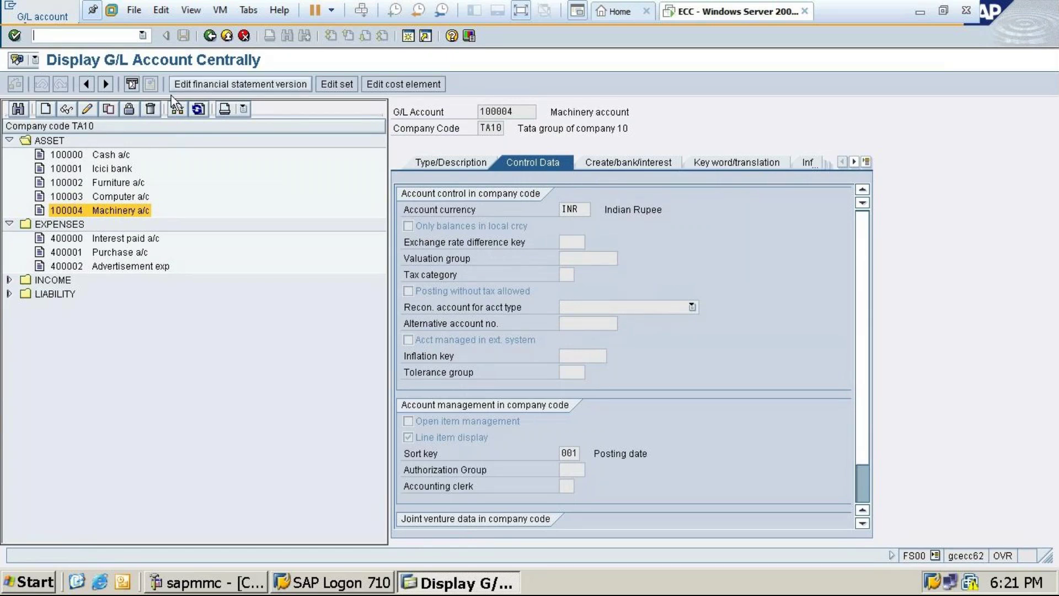
pyautogui.click(87, 110)
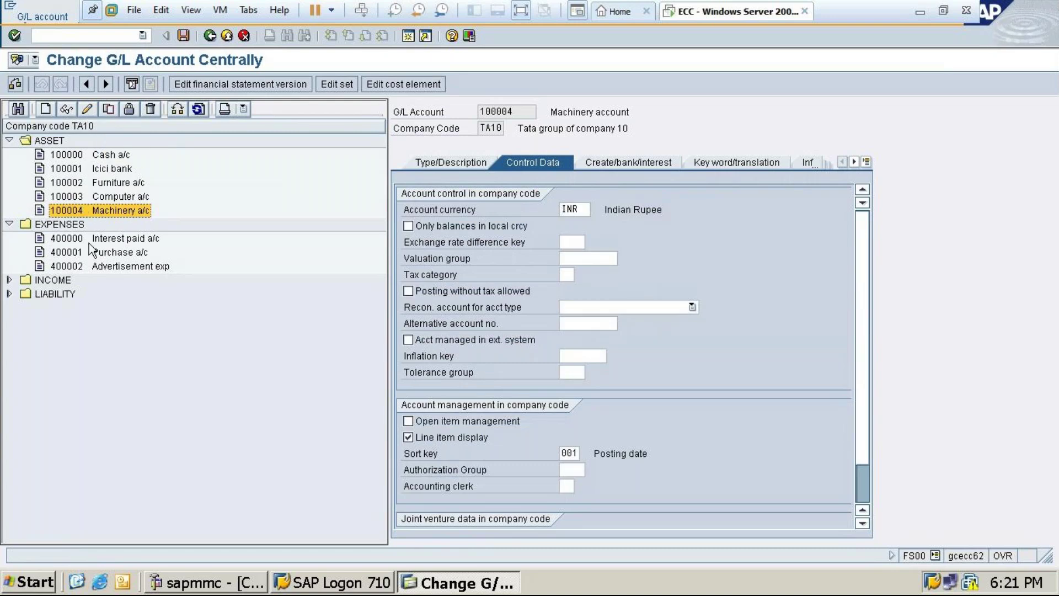
# Step: Display Advertisement account 400002 and review its document creation settings and type/description data
pyautogui.click(97, 265)
pyautogui.click(63, 110)
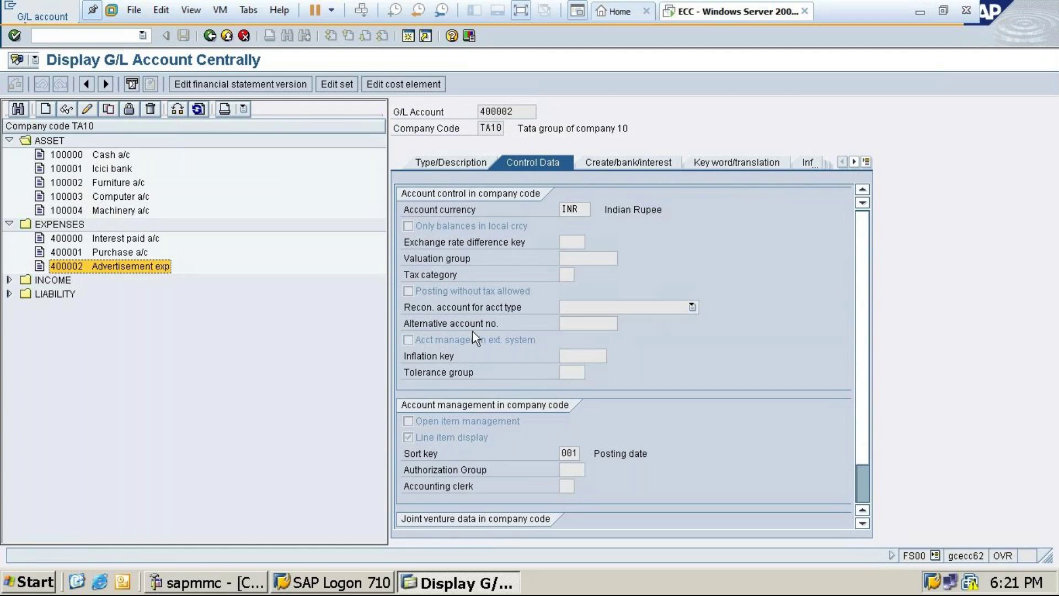
pyautogui.click(616, 161)
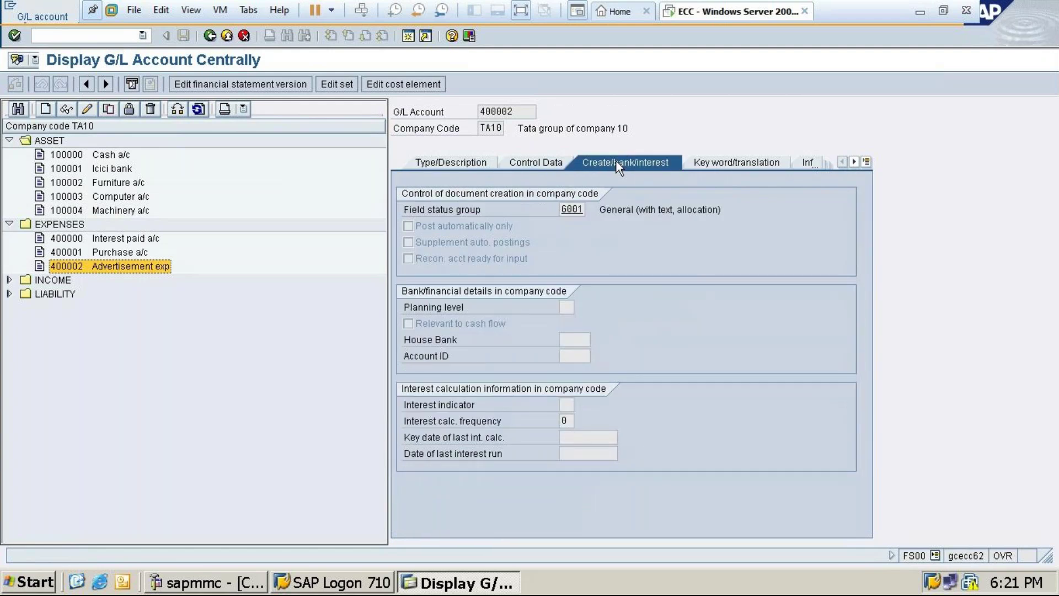
pyautogui.click(476, 167)
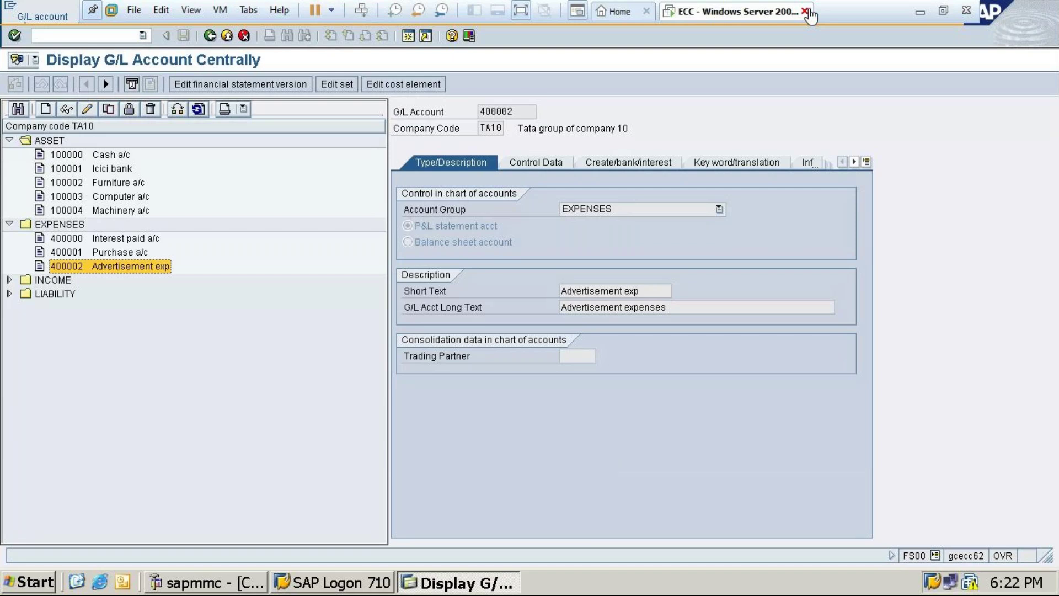
# Step: Expand the INCOME and LIABILITY groups and start creating G/L account 300002 in company code TA10
pyautogui.click(9, 280)
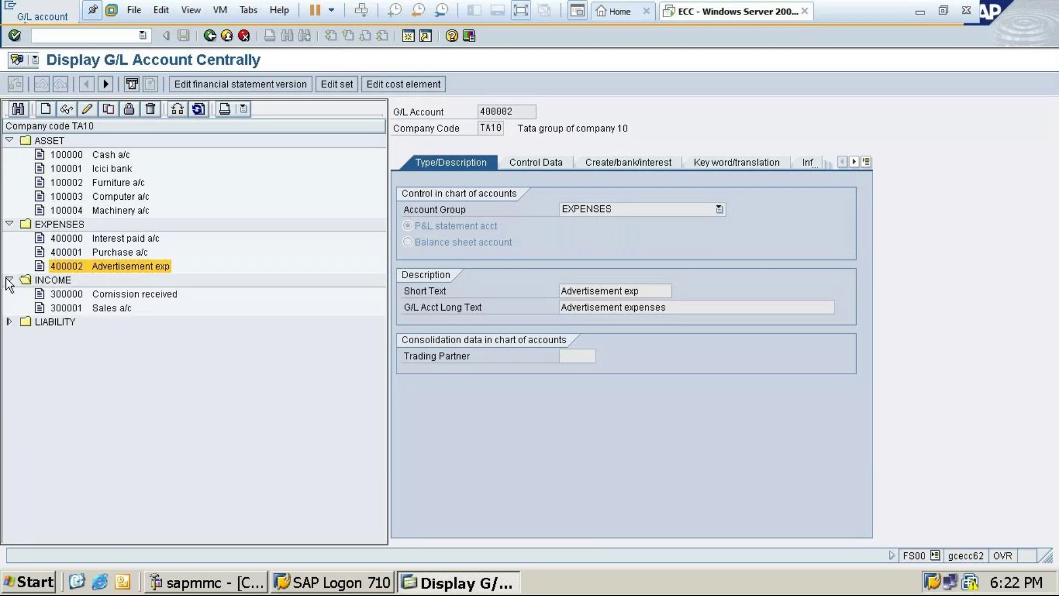
pyautogui.click(8, 323)
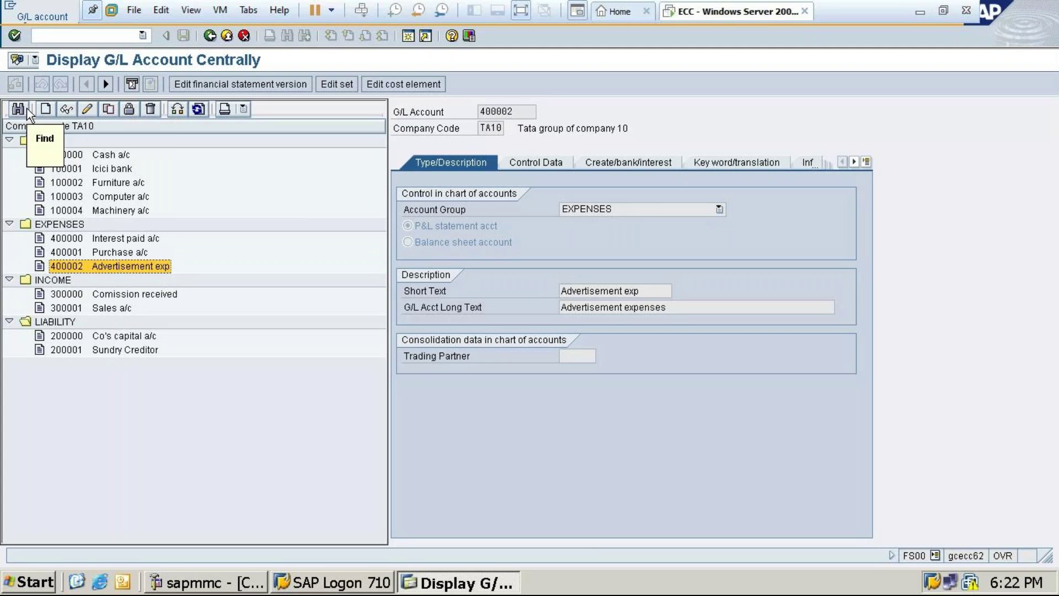
pyautogui.click(45, 109)
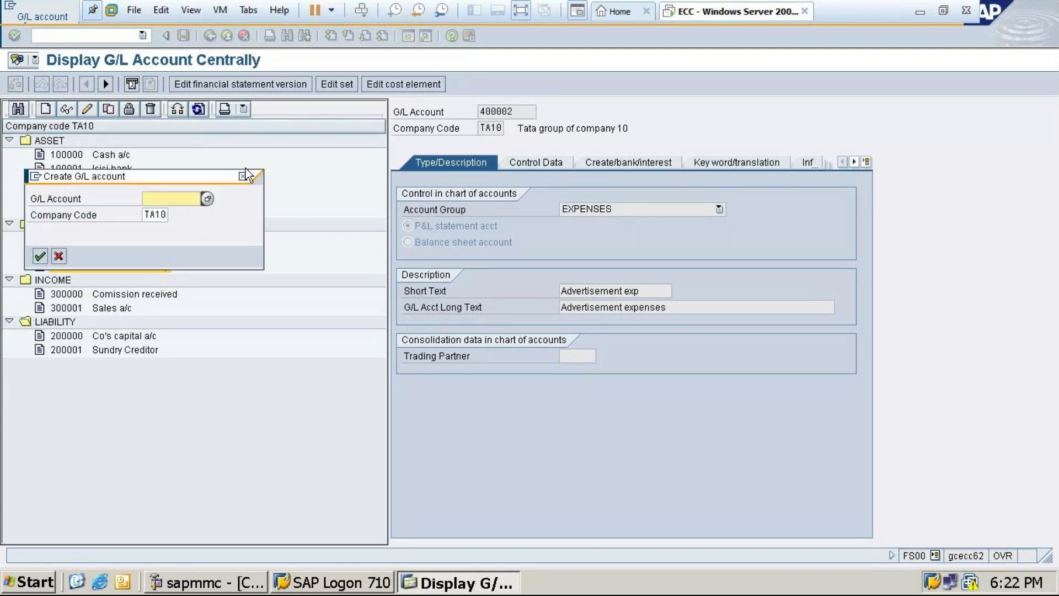
pyautogui.write('3')
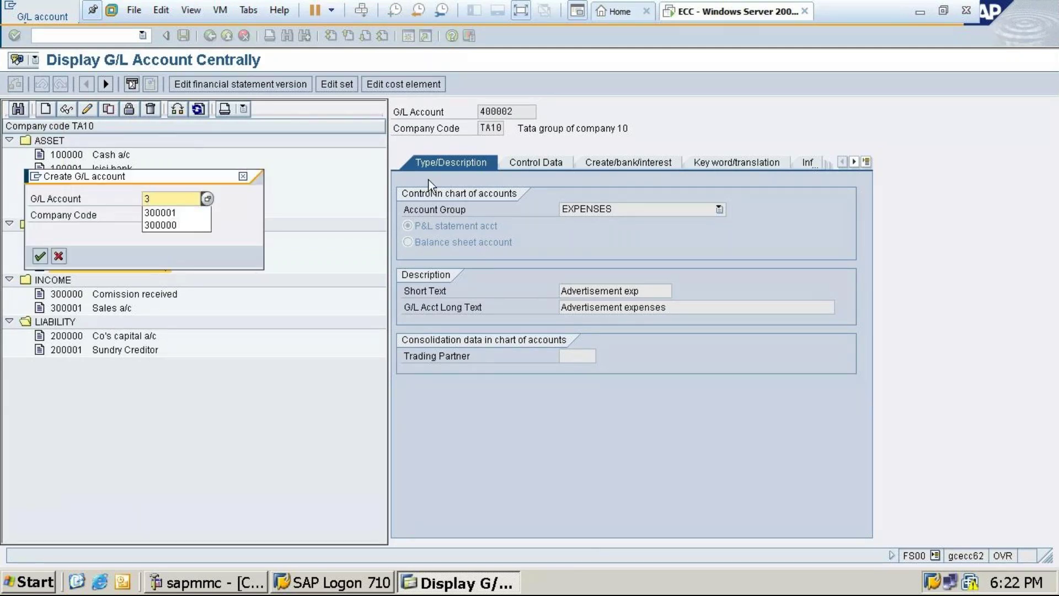
pyautogui.click(177, 214)
pyautogui.press('BackSpace')
pyautogui.write('2')
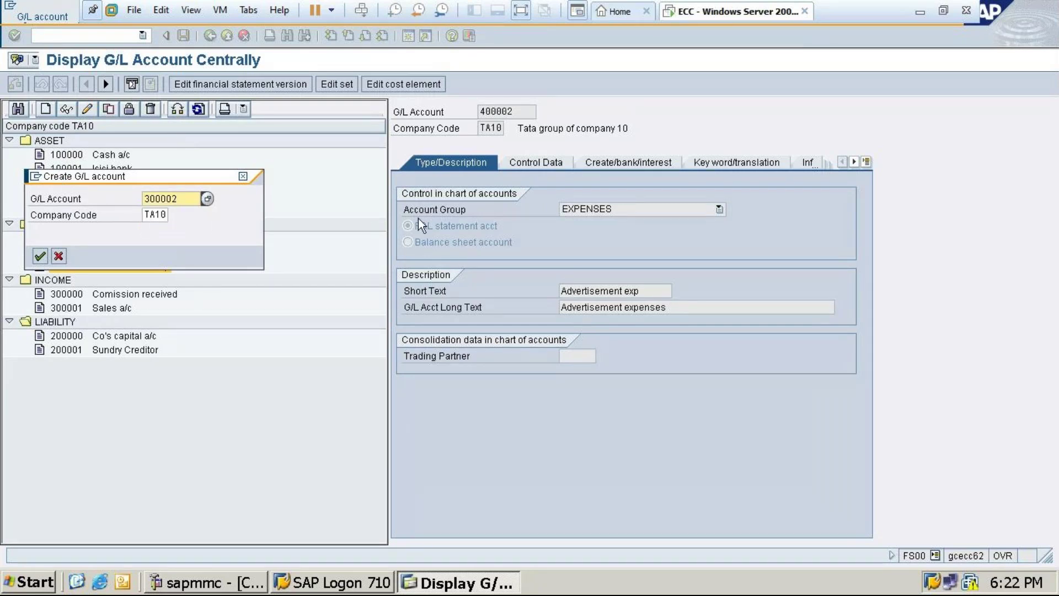
pyautogui.click(44, 256)
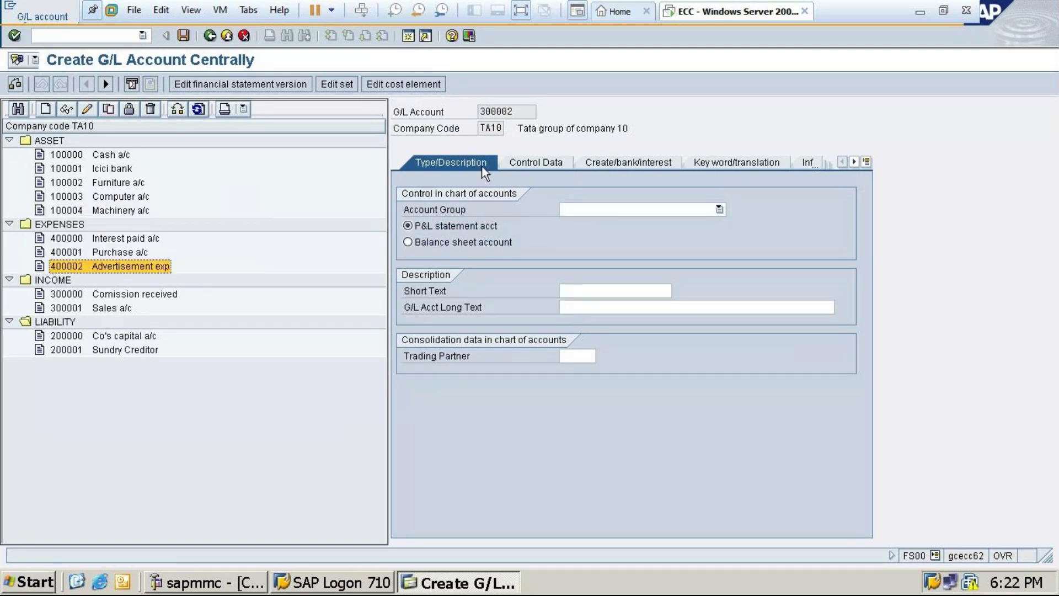
# Step: Assign account 300002 to account group INCOME with short text "Salary recd" and long text "Salary received a/c"
pyautogui.click(578, 210)
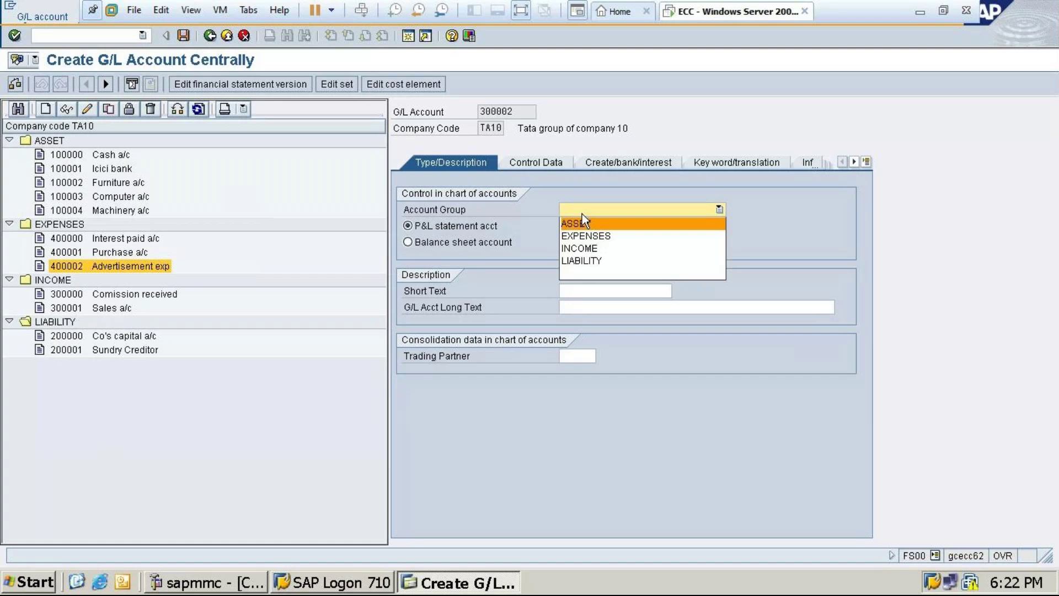
pyautogui.click(665, 251)
pyautogui.click(607, 286)
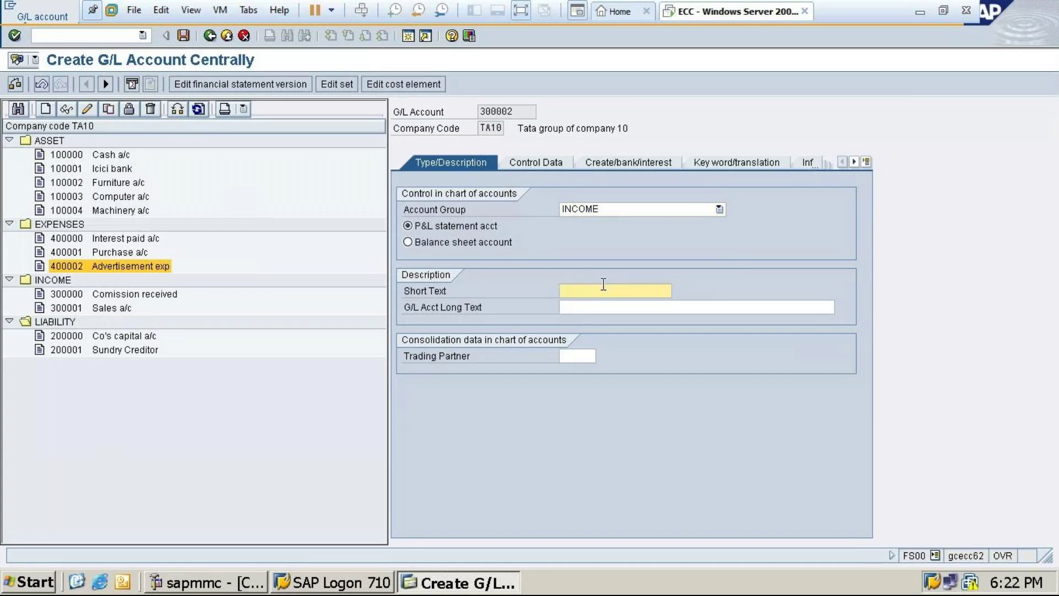
pyautogui.write('Sala')
pyautogui.write('ry a/c')
pyautogui.write('d')
pyautogui.click(611, 311)
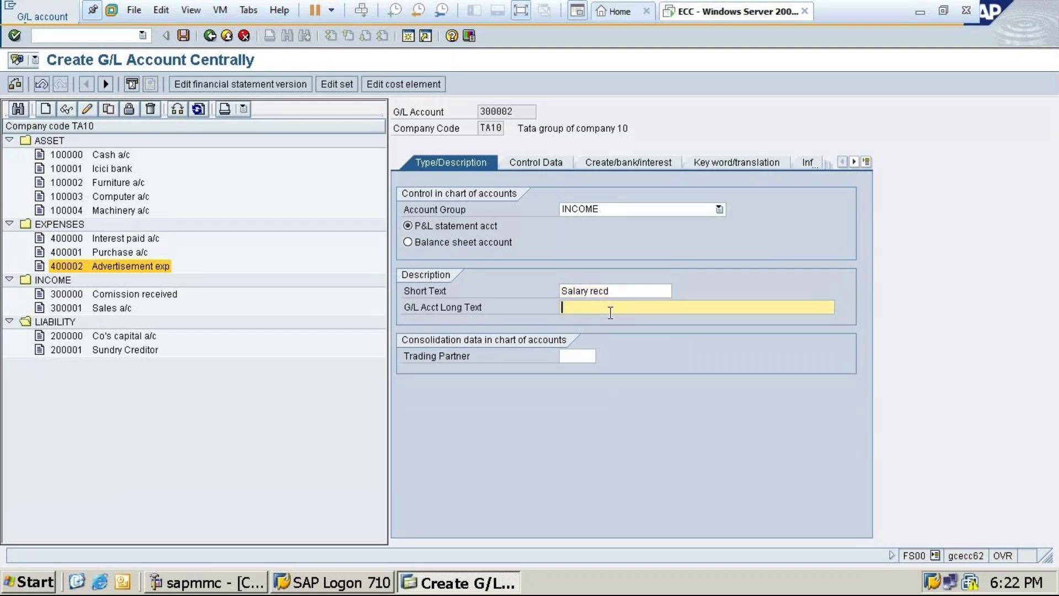
pyautogui.write('Salary received a/c')
# Step: In the control data of account 300002, enable line item display and set the sort key to 001
pyautogui.click(534, 163)
pyautogui.click(409, 437)
pyautogui.click(578, 454)
pyautogui.write('001')
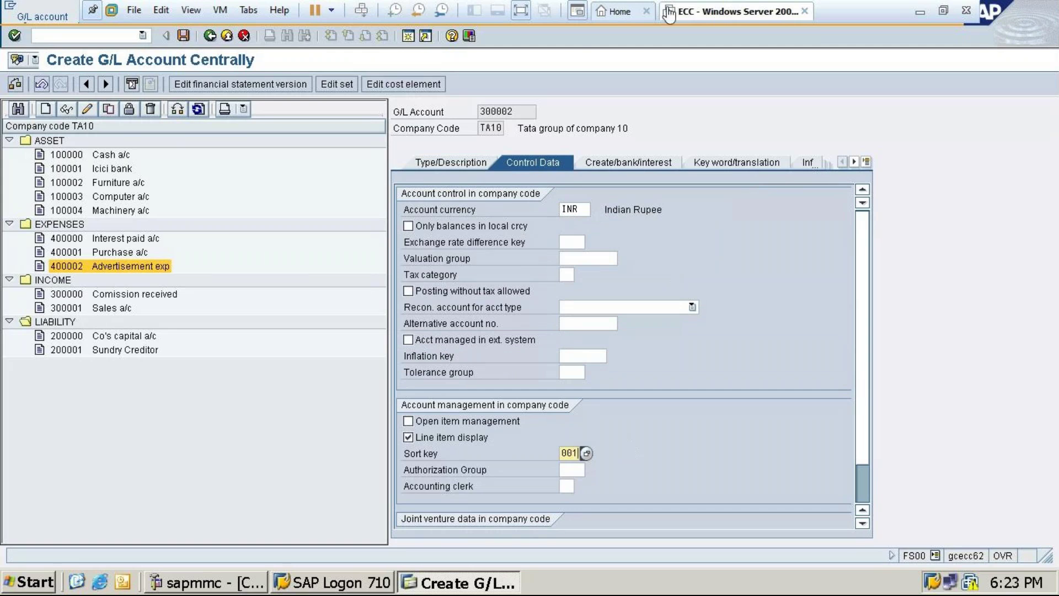
# Step: Set the field status group of account 300002 to G001 and save the account
pyautogui.click(636, 161)
pyautogui.click(589, 211)
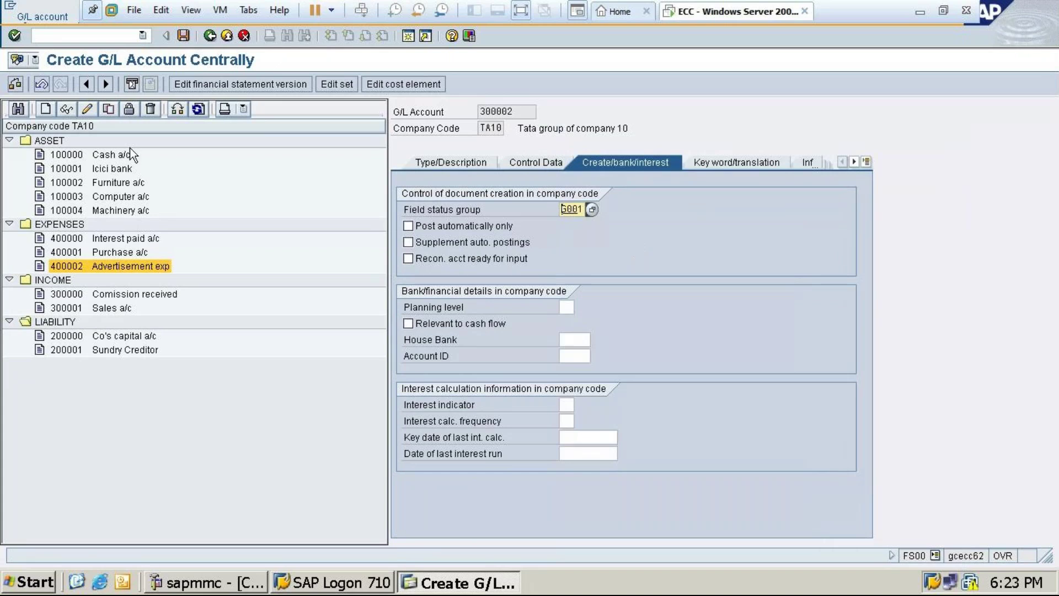
pyautogui.click(184, 35)
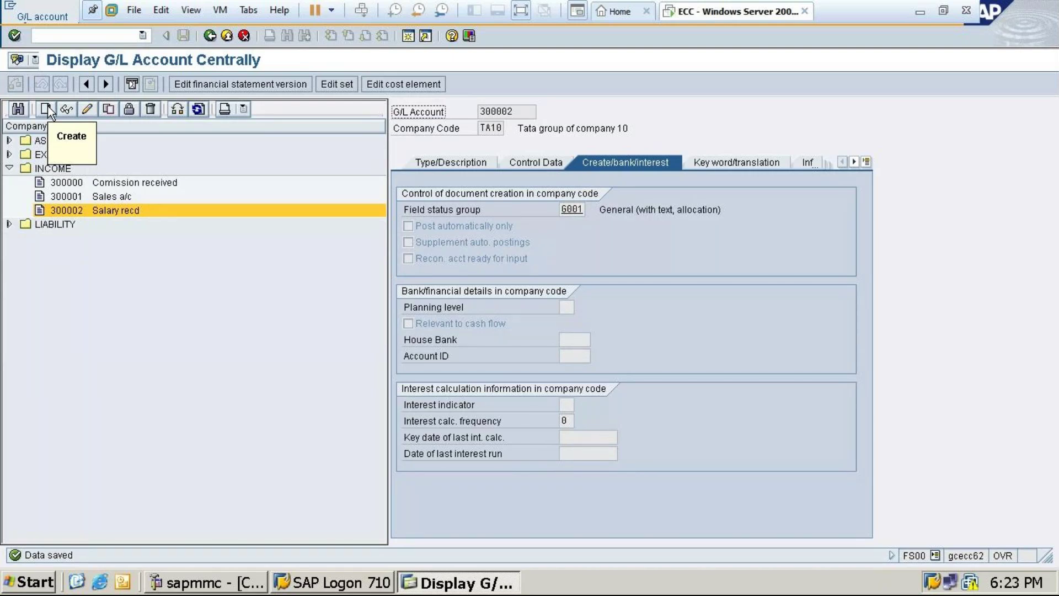
# Step: Expand the LIABILITY and EXPENSES groups, collapse INCOME, and start creating G/L account 400003 in company code TA10
pyautogui.click(9, 224)
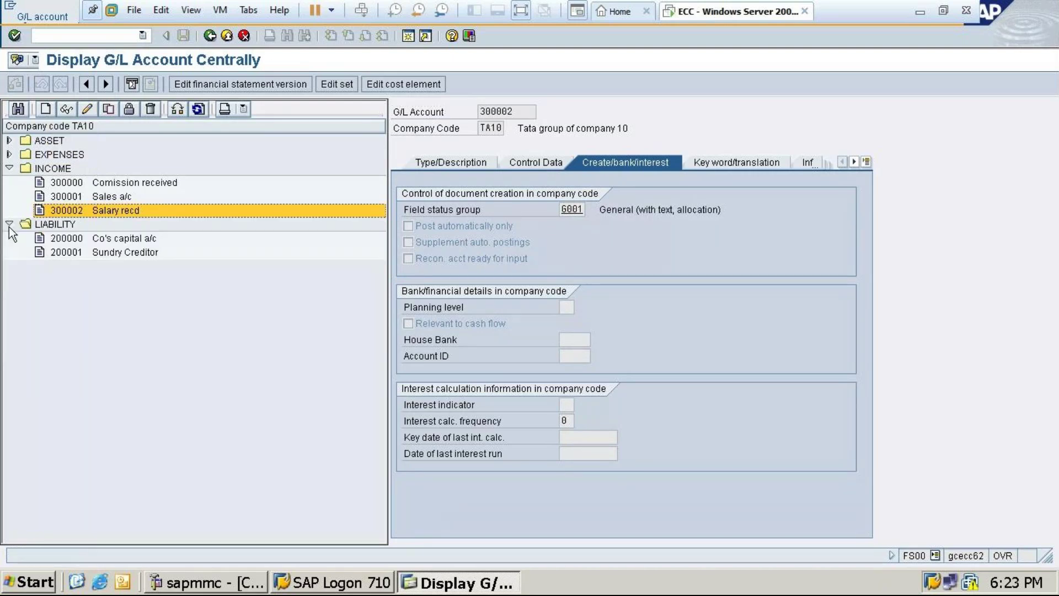
pyautogui.click(9, 168)
pyautogui.click(9, 154)
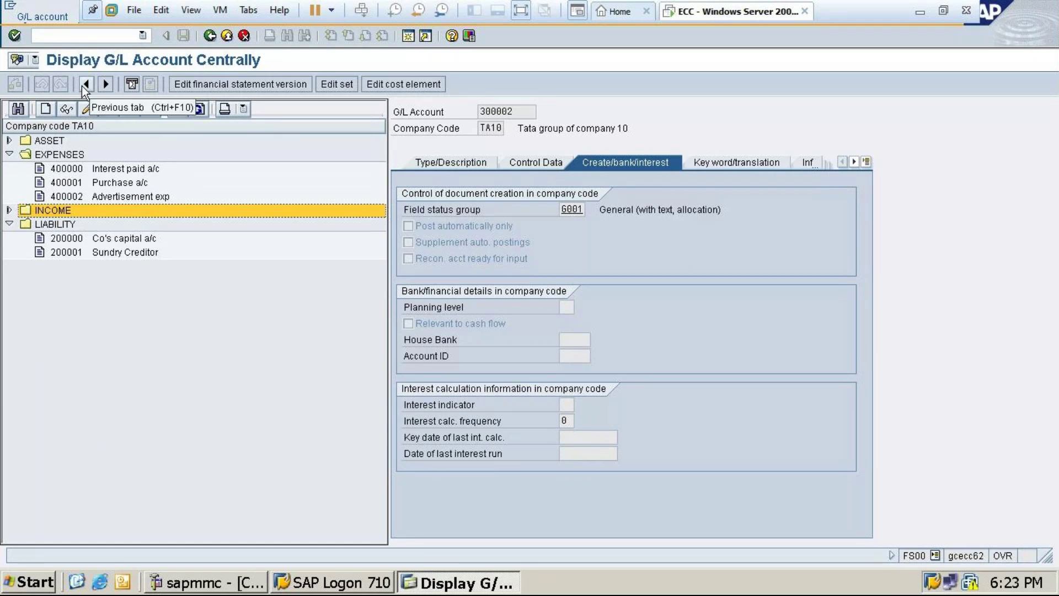
pyautogui.click(49, 110)
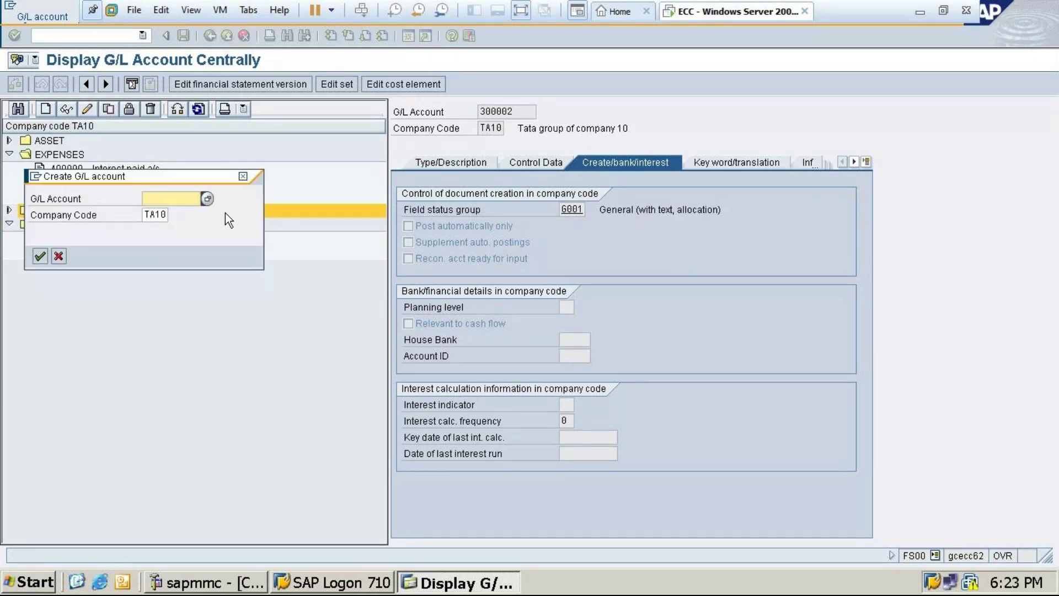
pyautogui.write('4')
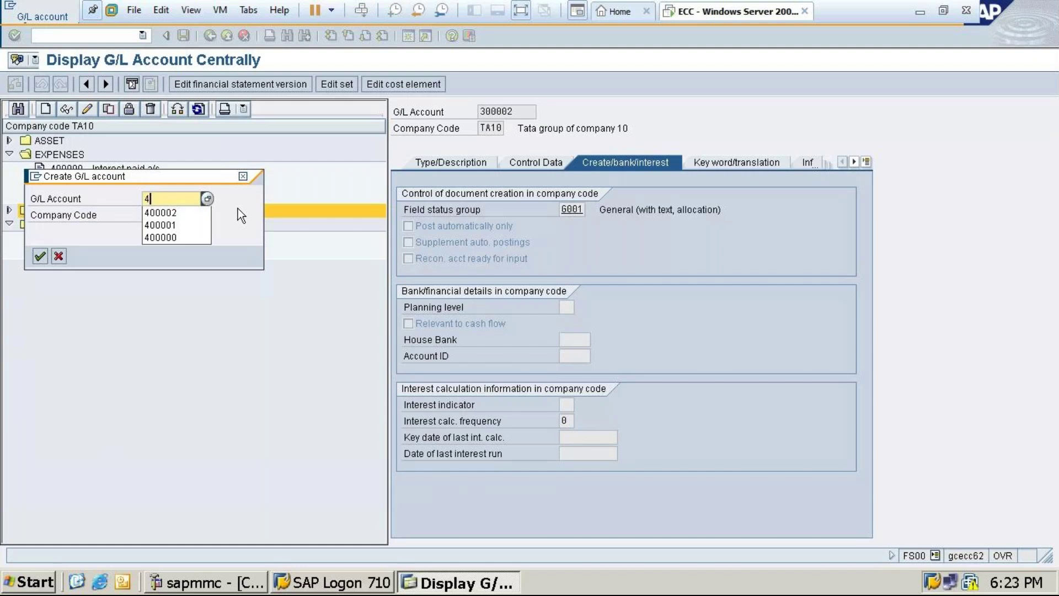
pyautogui.write('00003')
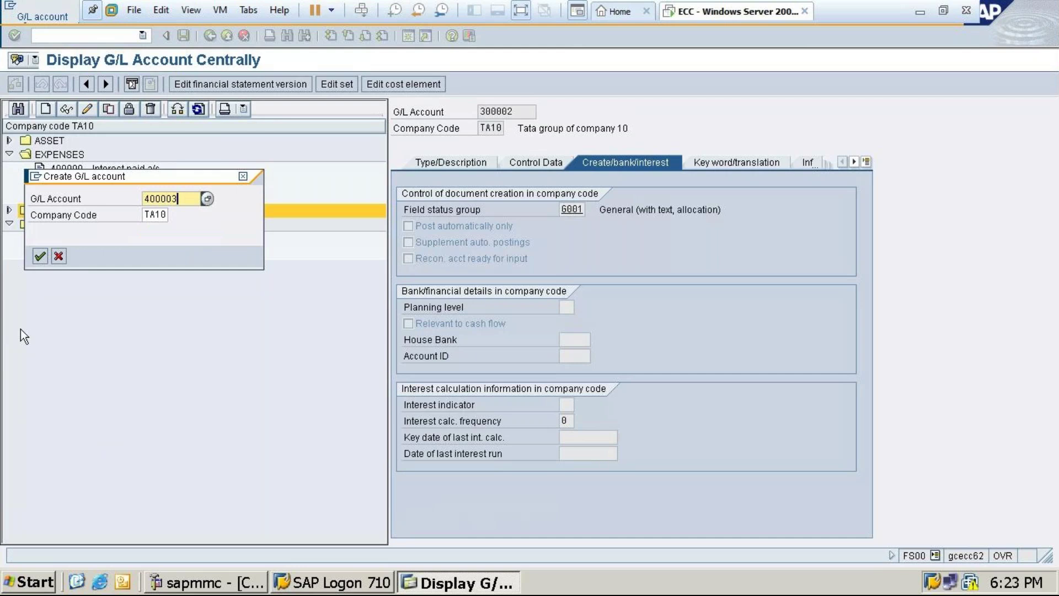
pyautogui.press('Return')
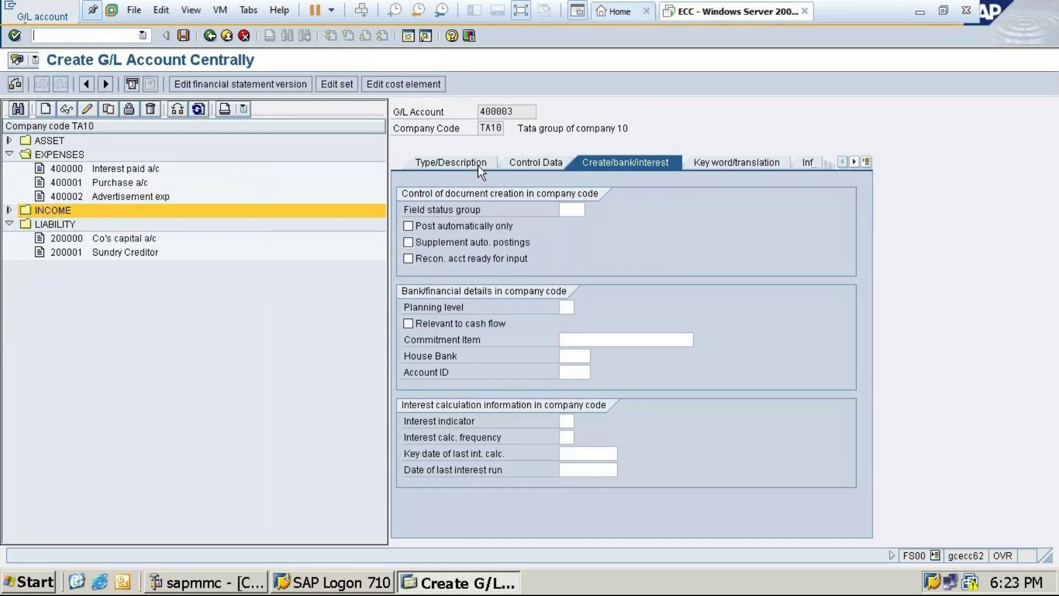
# Step: Assign account 400003 to account group EXPENSES with short text "Commission paid" and long text "Commission paid a/c"
pyautogui.click(481, 163)
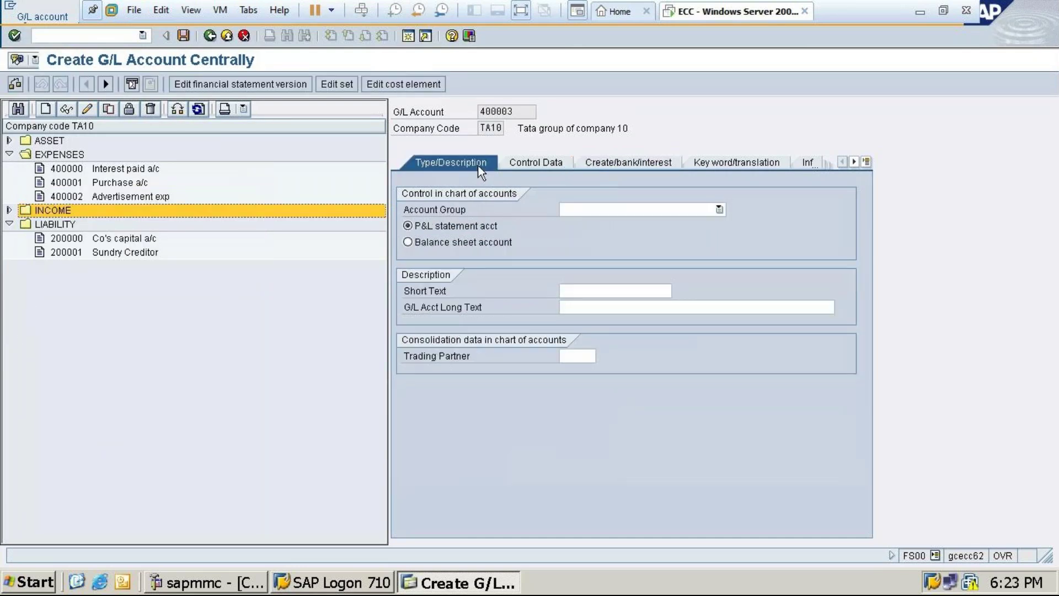
pyautogui.click(583, 209)
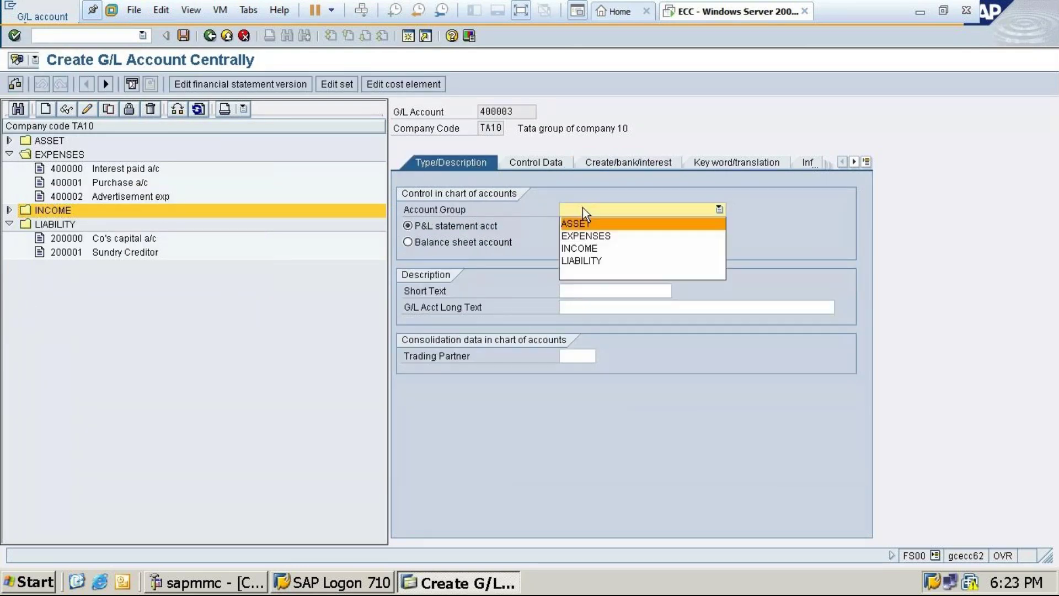
pyautogui.click(583, 236)
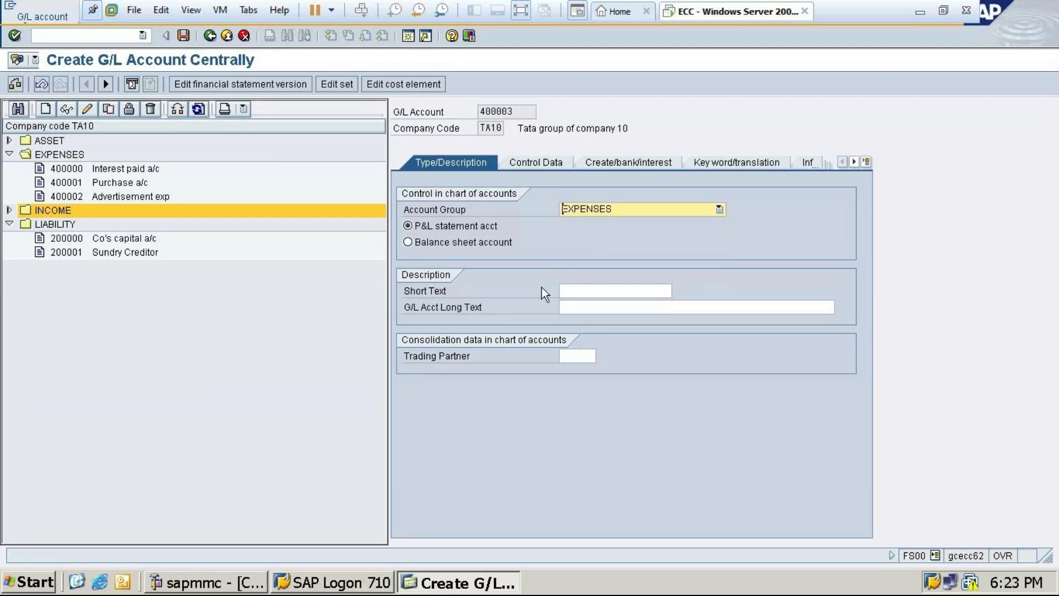
pyautogui.click(629, 291)
pyautogui.write('C')
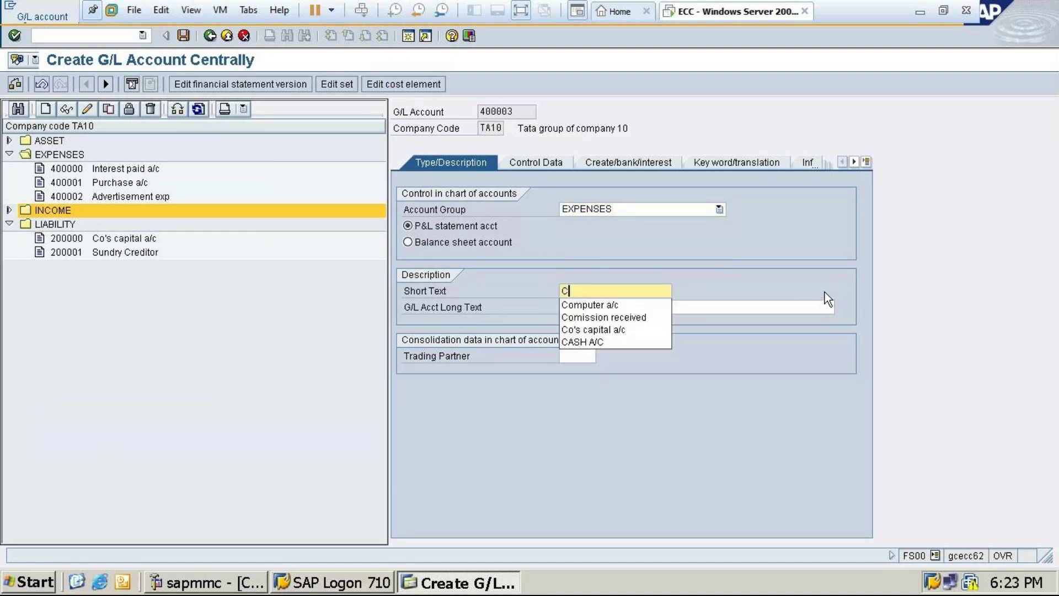
pyautogui.write('om')
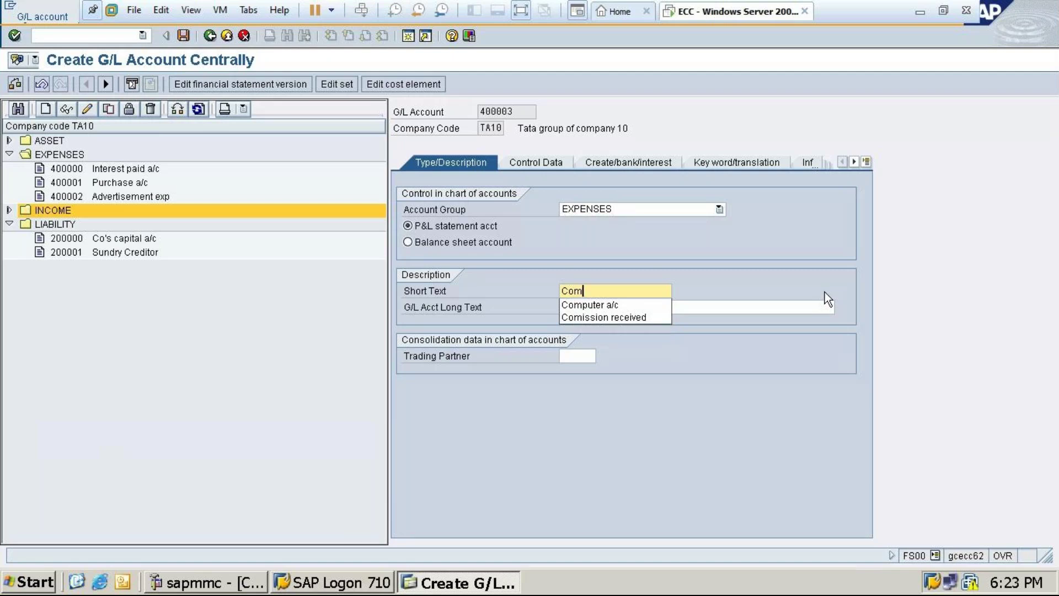
pyautogui.write('missi')
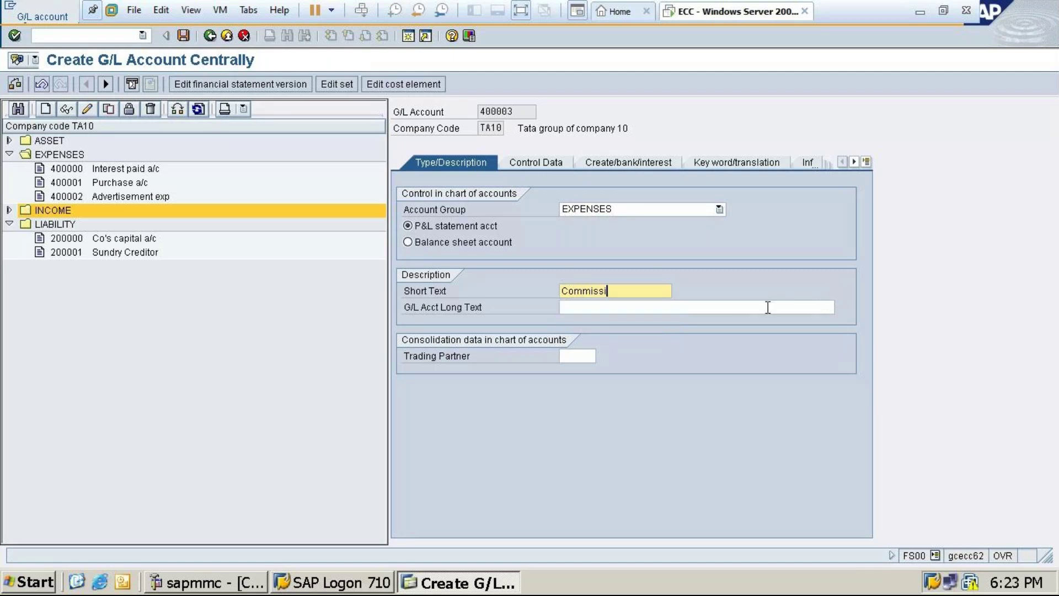
pyautogui.write('on paid')
pyautogui.click(640, 306)
pyautogui.write('Co')
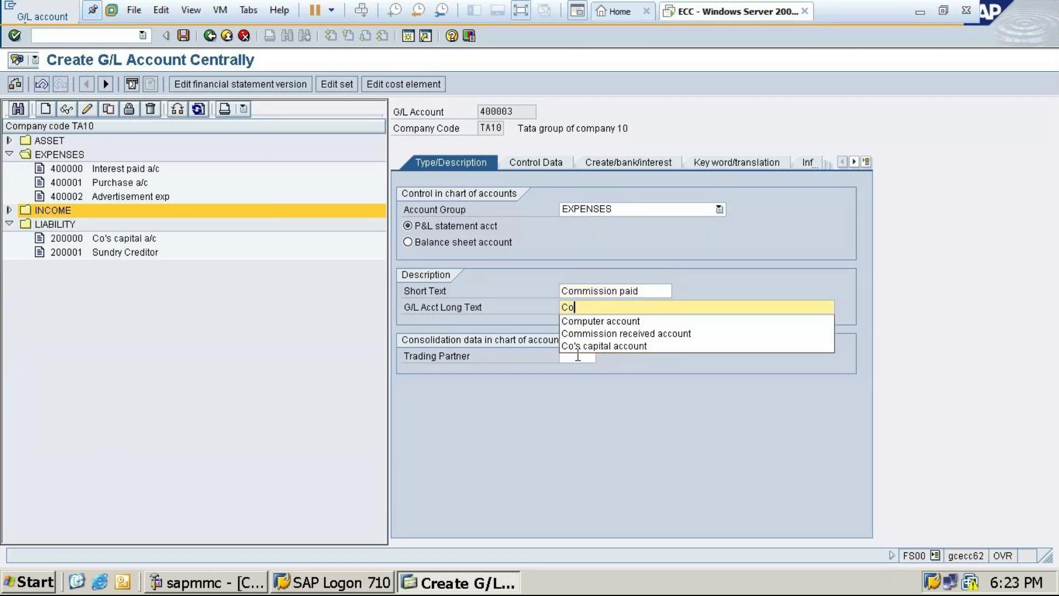
pyautogui.write('mmi')
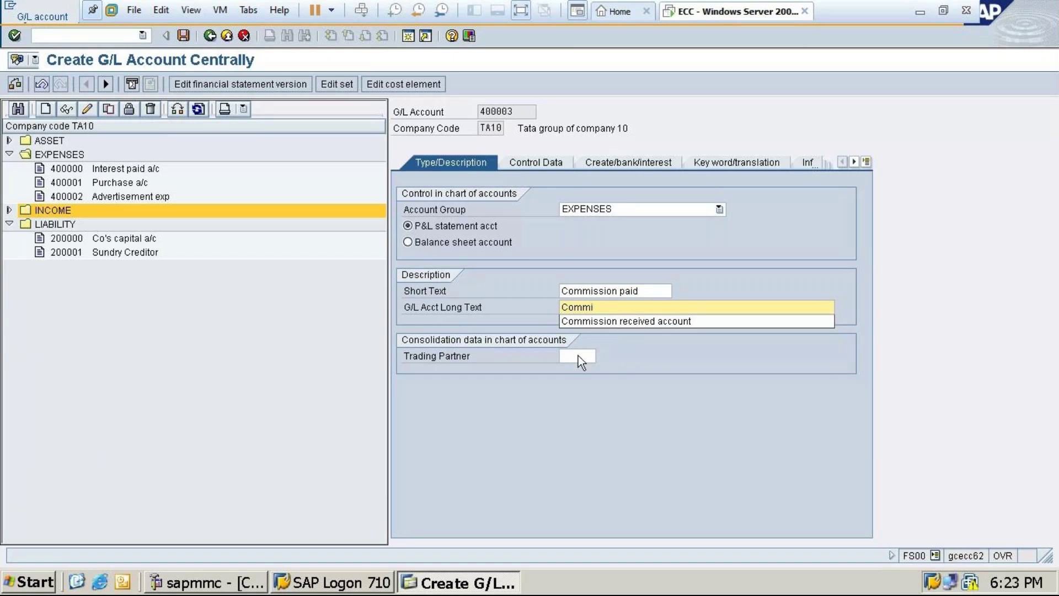
pyautogui.write('ssion pai')
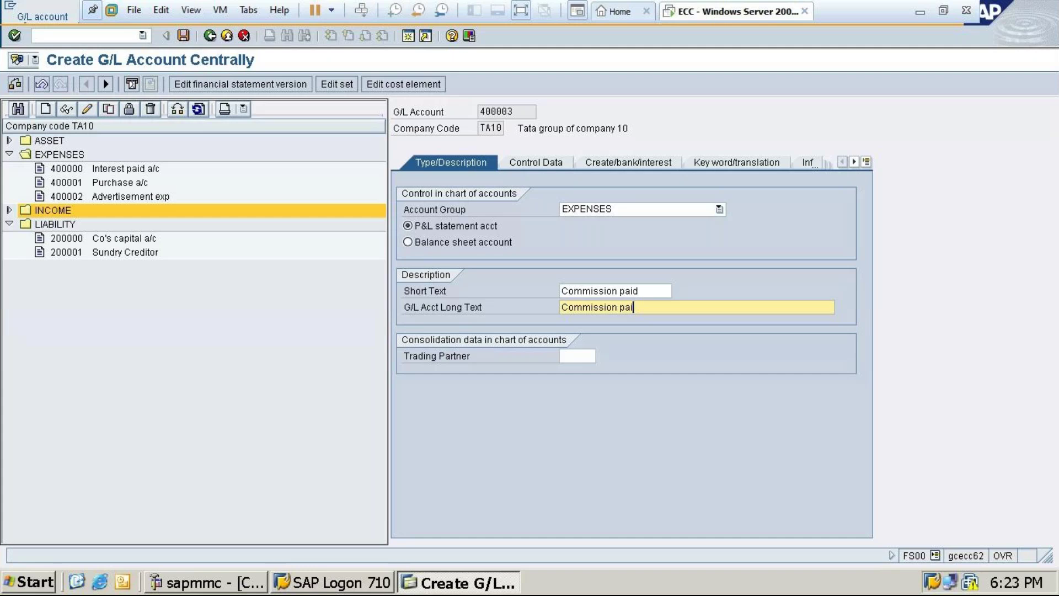
pyautogui.write('d a/c')
# Step: In the control data of account 400003, enable line item display and set the sort key to 001
pyautogui.click(535, 166)
pyautogui.click(410, 438)
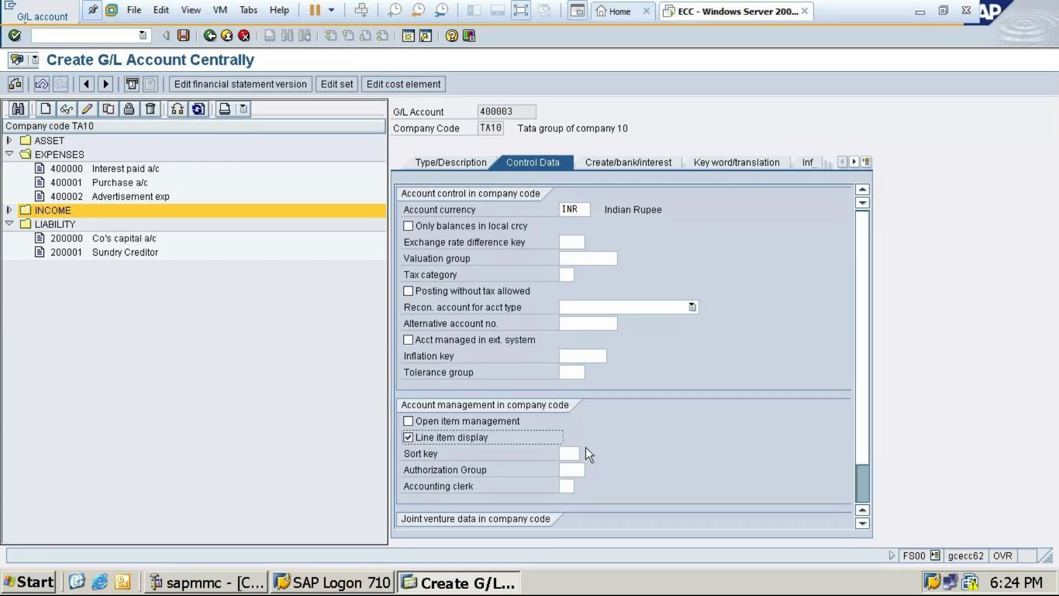
pyautogui.click(569, 453)
pyautogui.write('001')
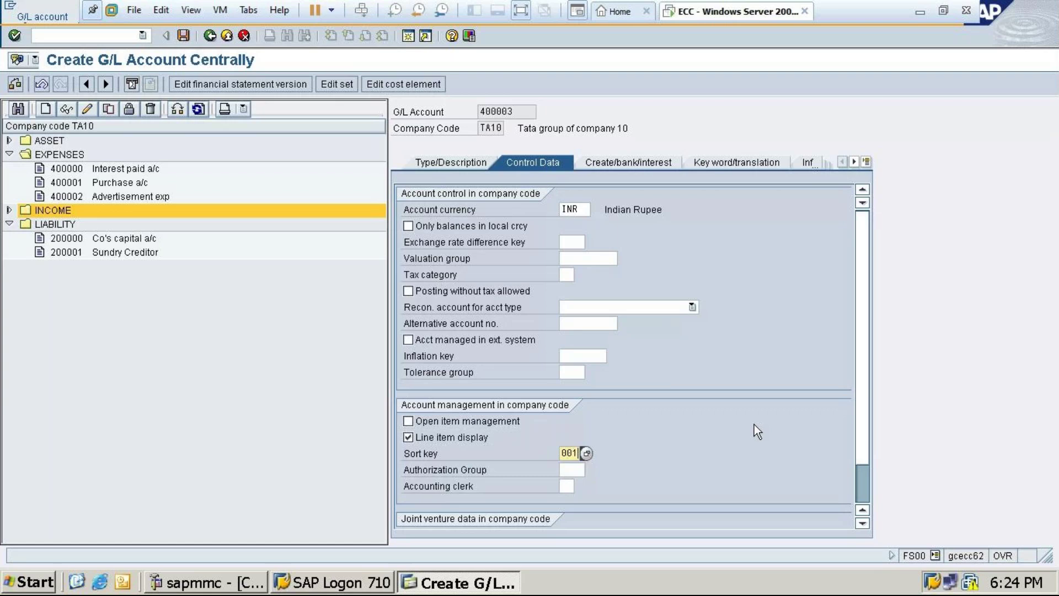
# Step: Set the field status group of account 400003 to G001 and save the account
pyautogui.click(644, 165)
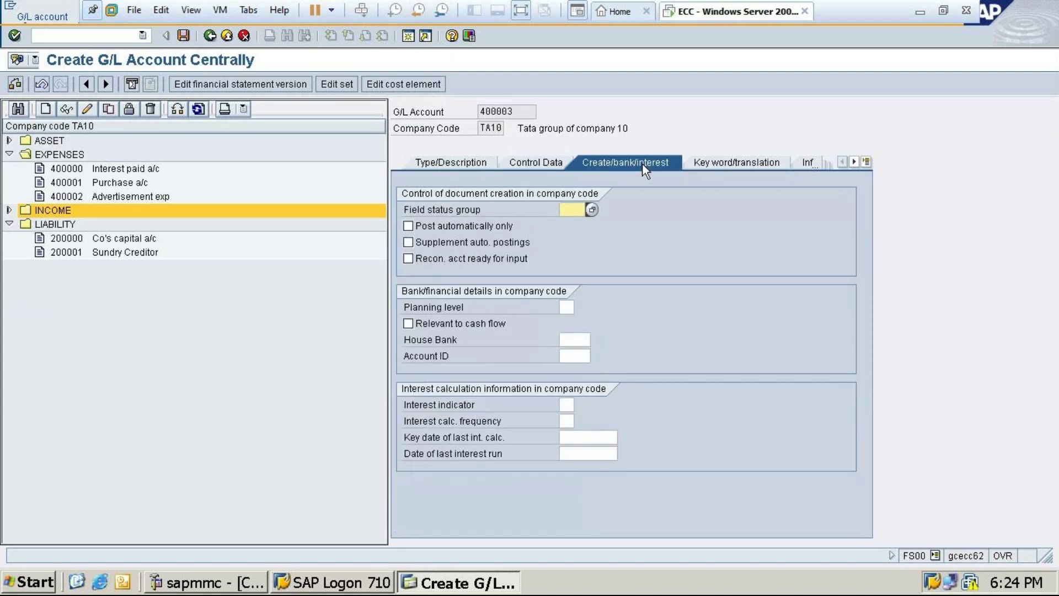
pyautogui.click(591, 209)
pyautogui.doubleClick(571, 246)
pyautogui.click(182, 36)
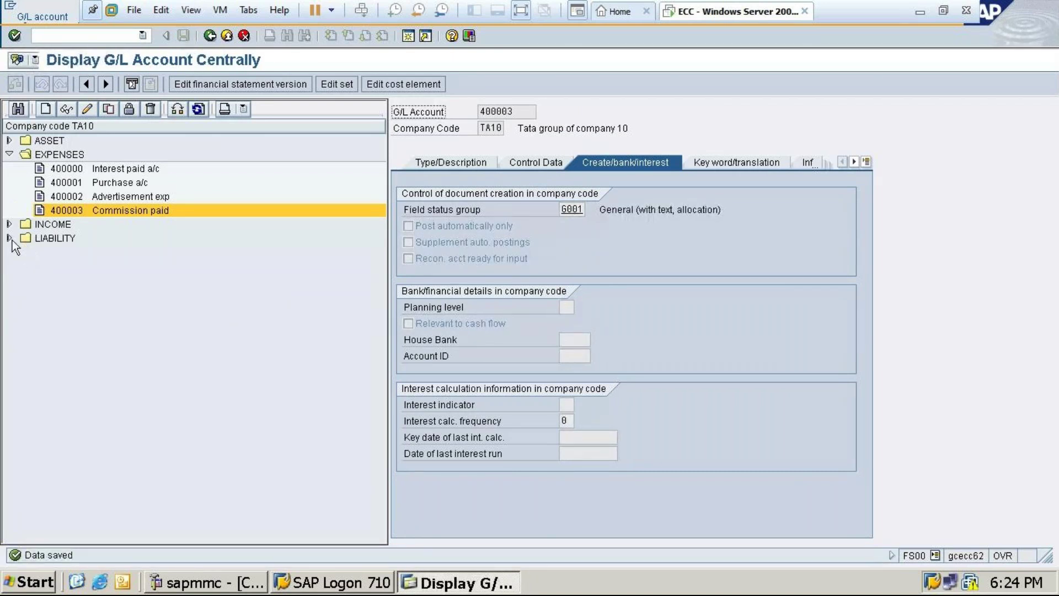
# Step: Expand the ASSET group and start creating G/L account 100005 in company code TA10
pyautogui.click(10, 141)
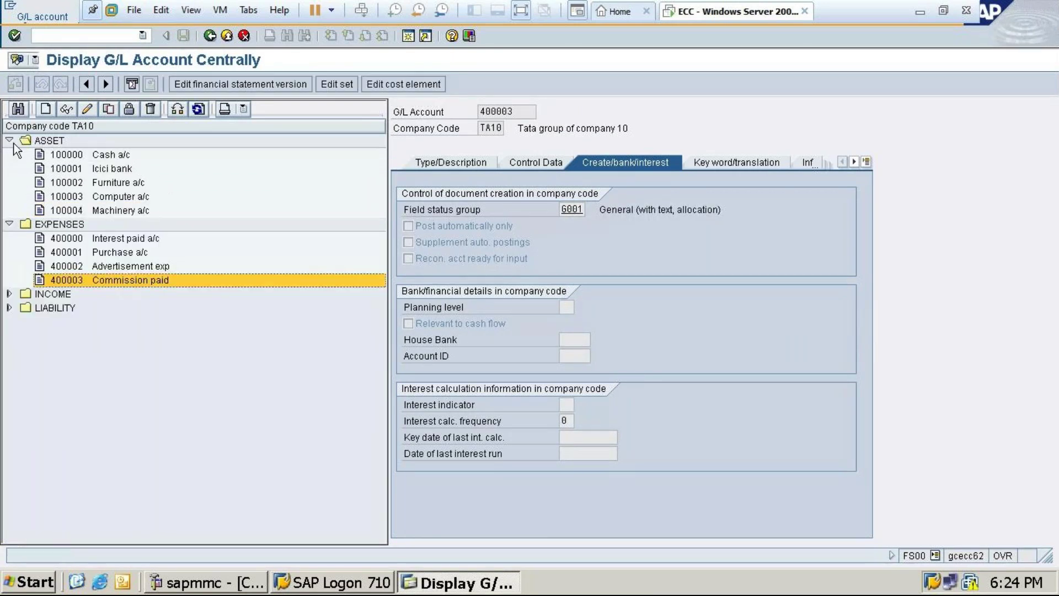
pyautogui.click(45, 109)
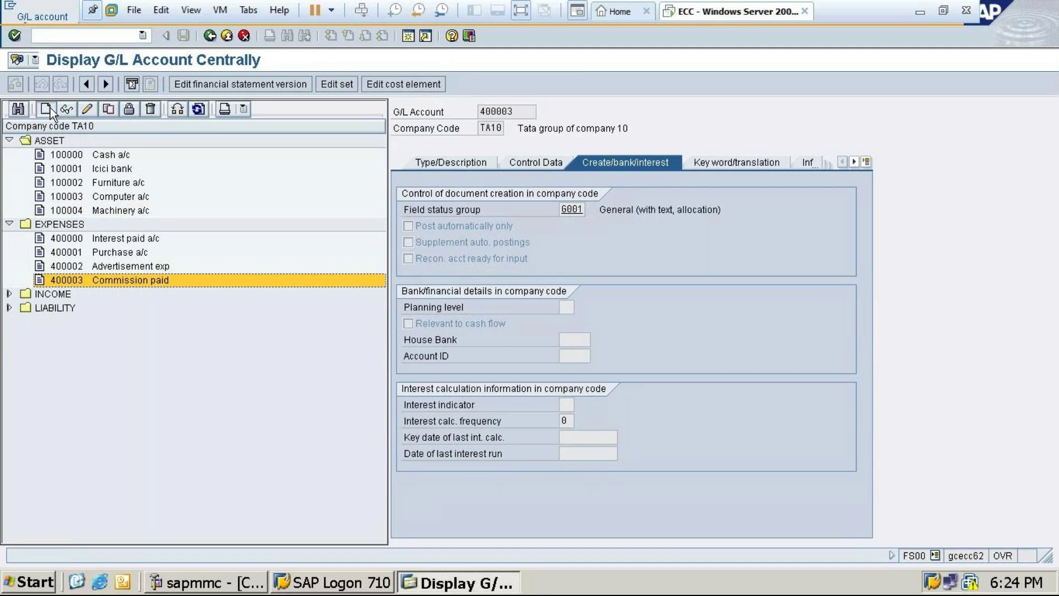
pyautogui.write('1')
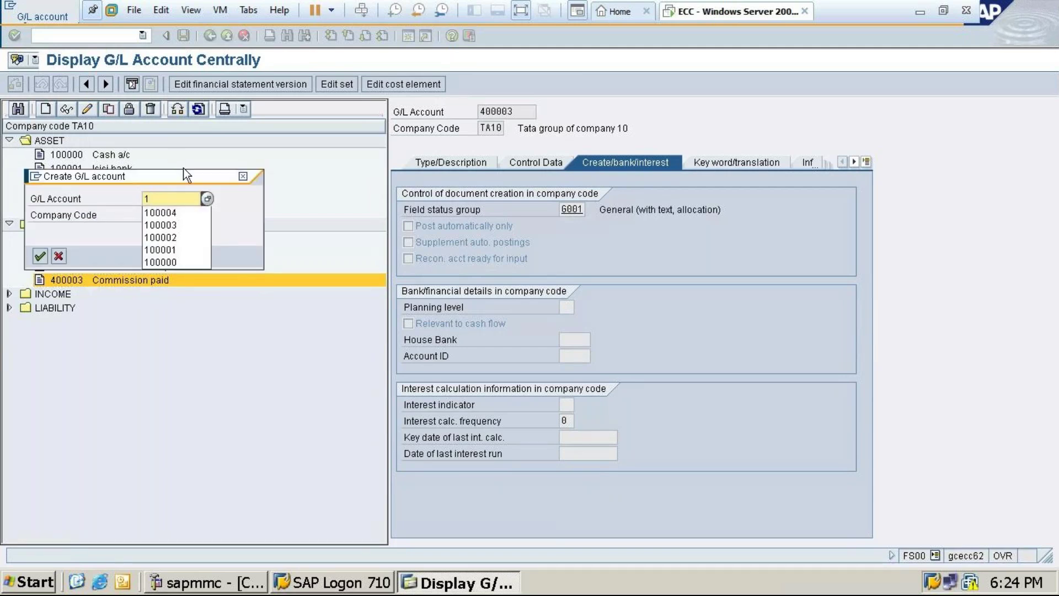
pyautogui.write('00005')
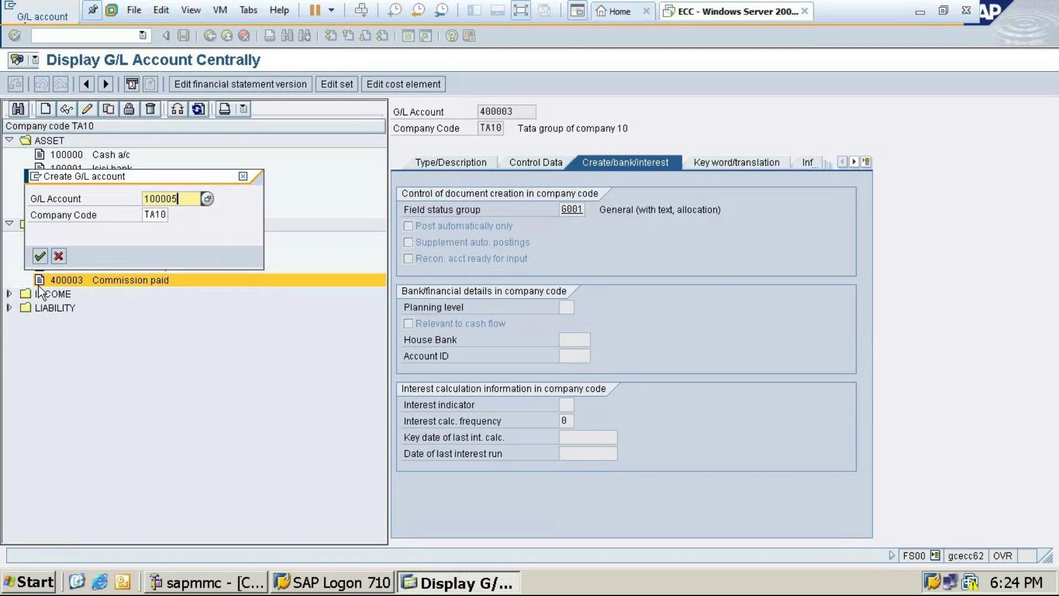
pyautogui.press('Return')
# Step: Define account 100005 as a balance sheet account in account group ASSET with short text "sundry debtor"
pyautogui.click(451, 162)
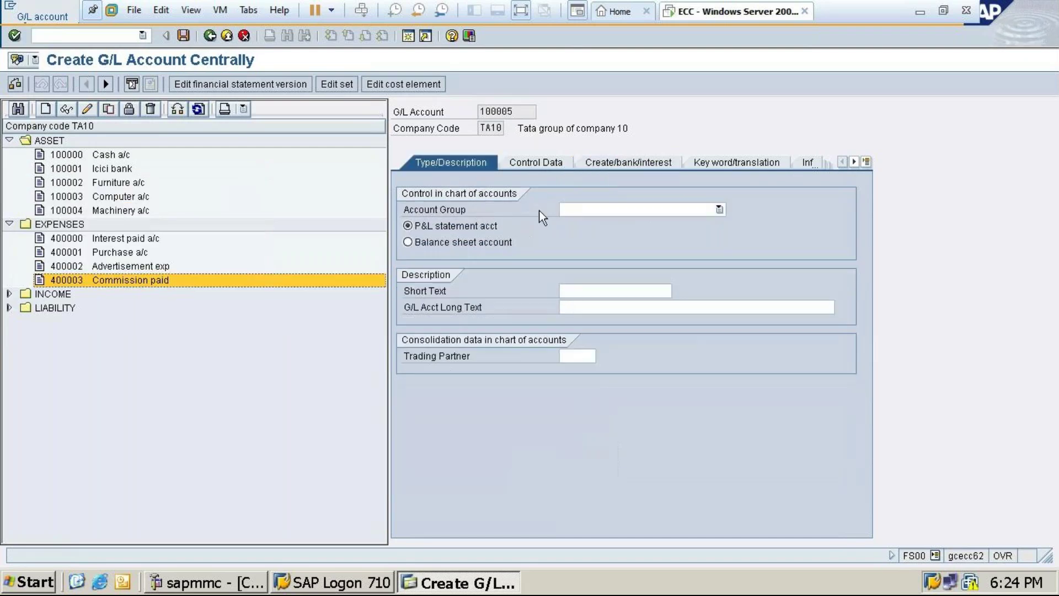
pyautogui.click(444, 243)
pyautogui.click(627, 210)
pyautogui.click(583, 219)
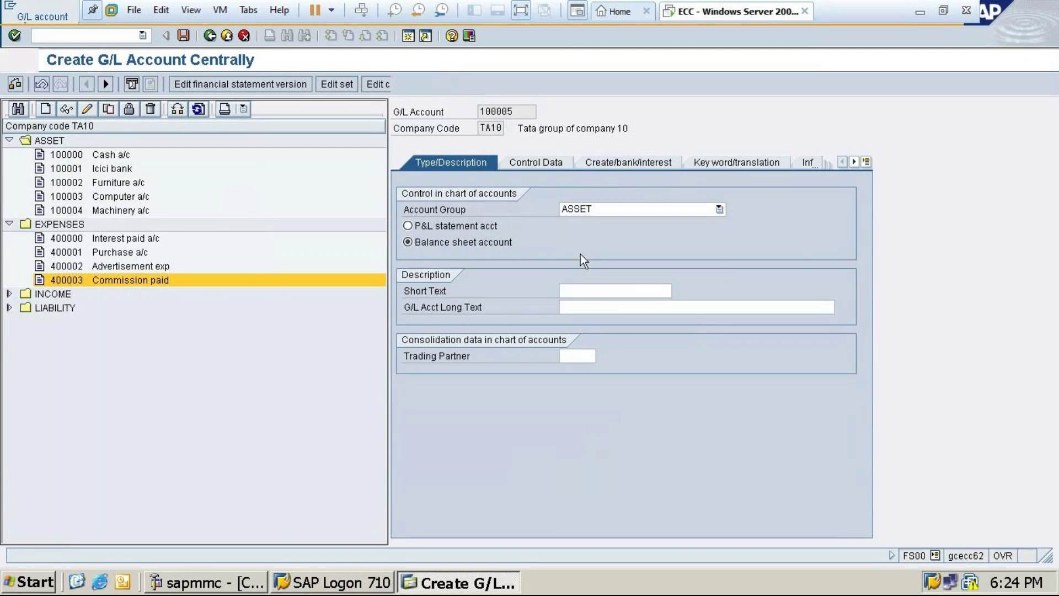
pyautogui.click(572, 292)
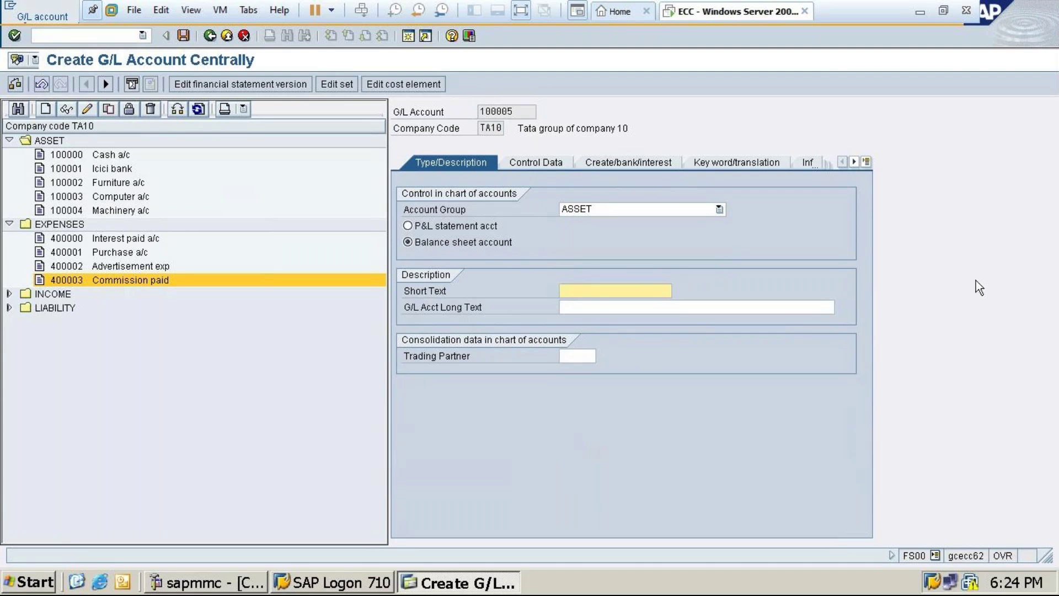
pyautogui.write('sun')
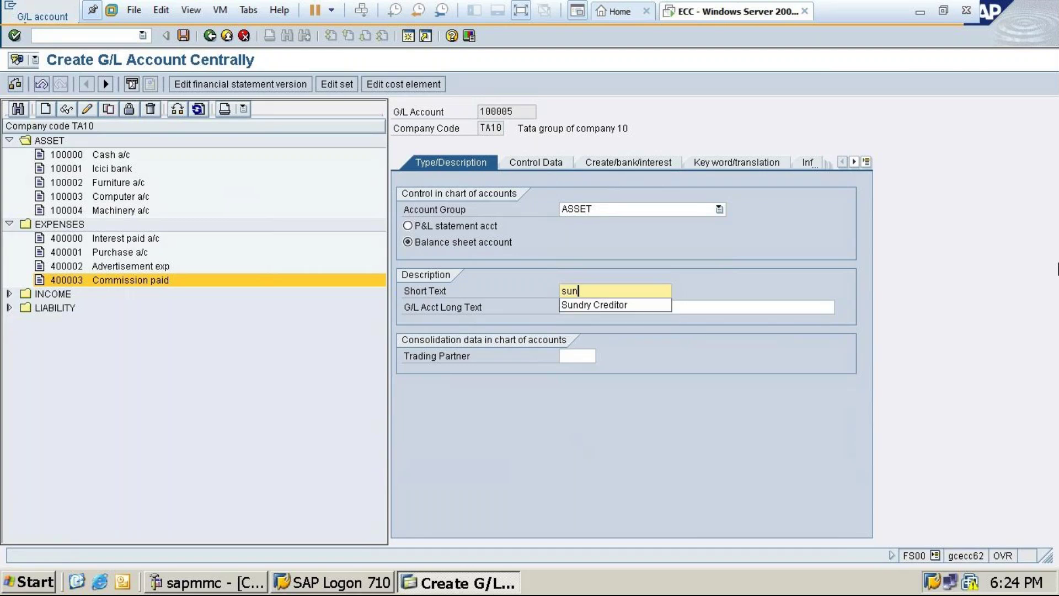
pyautogui.write('dry debtoe')
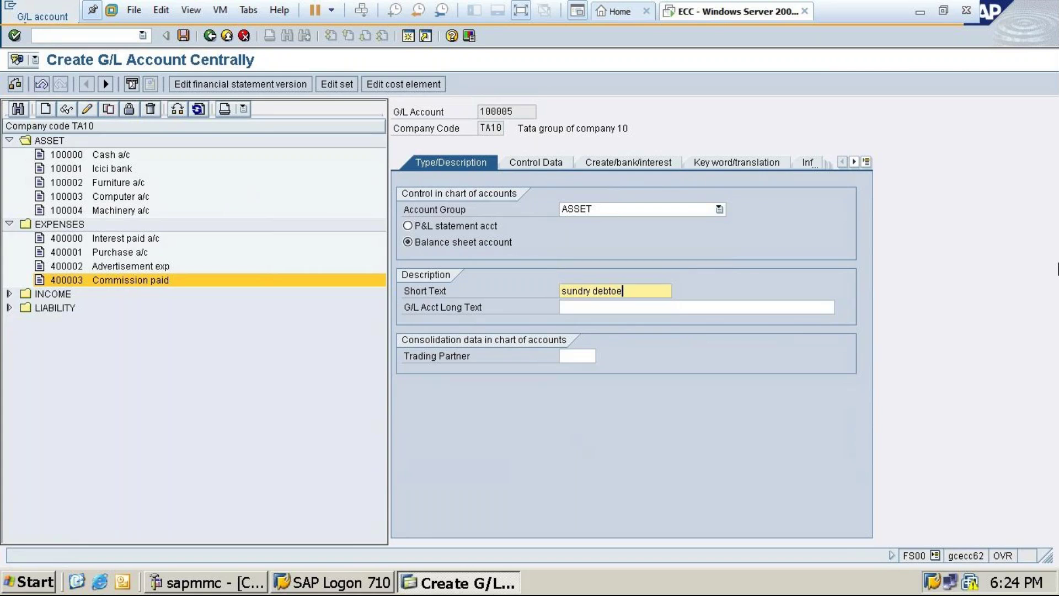
pyautogui.press('BackSpace')
pyautogui.write('r')
# Step: In the control data of account 100005, enable line item display and set the sort key to 001
pyautogui.click(528, 162)
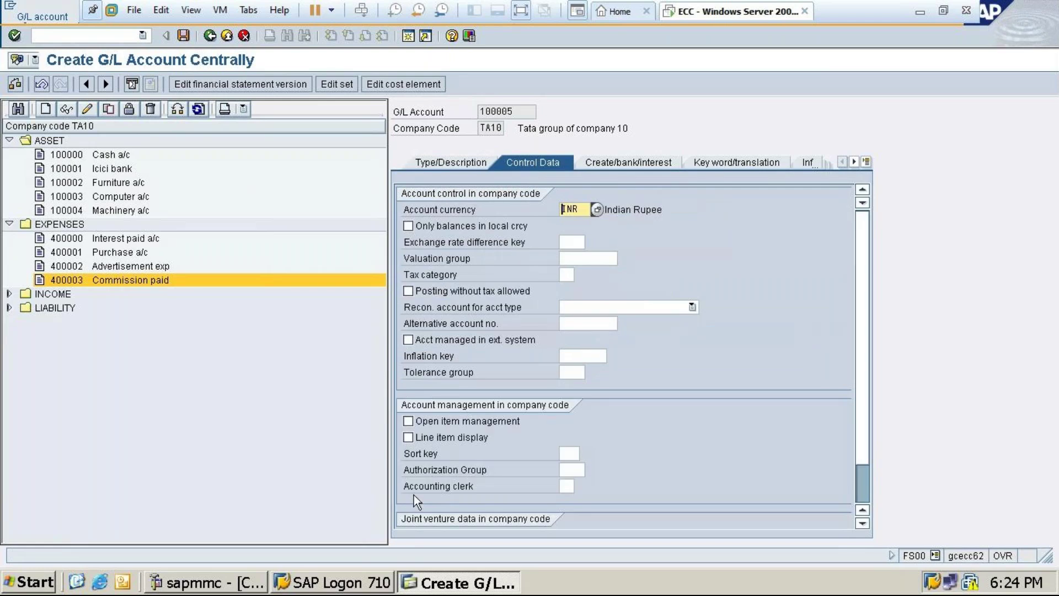
pyautogui.click(409, 437)
pyautogui.click(568, 454)
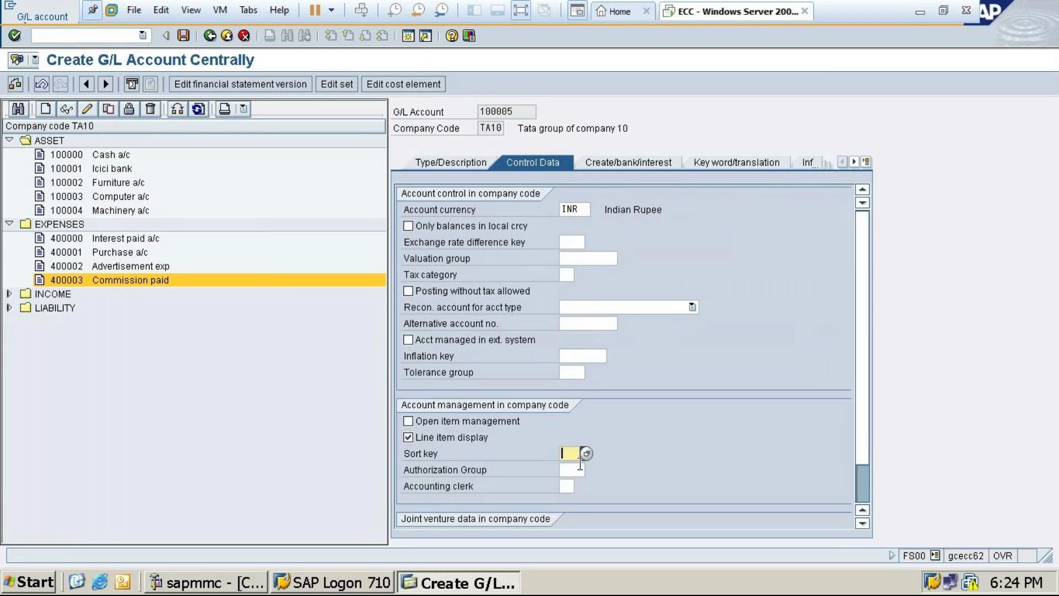
pyautogui.write('001')
# Step: Set the field status group of account 100005 to G001 and save the account
pyautogui.click(642, 164)
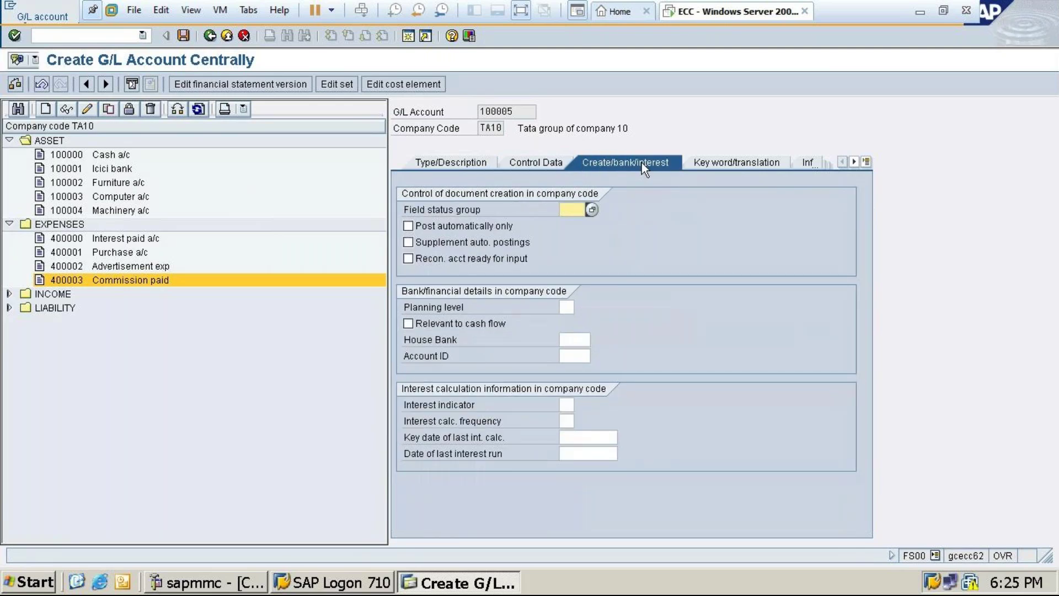
pyautogui.click(592, 209)
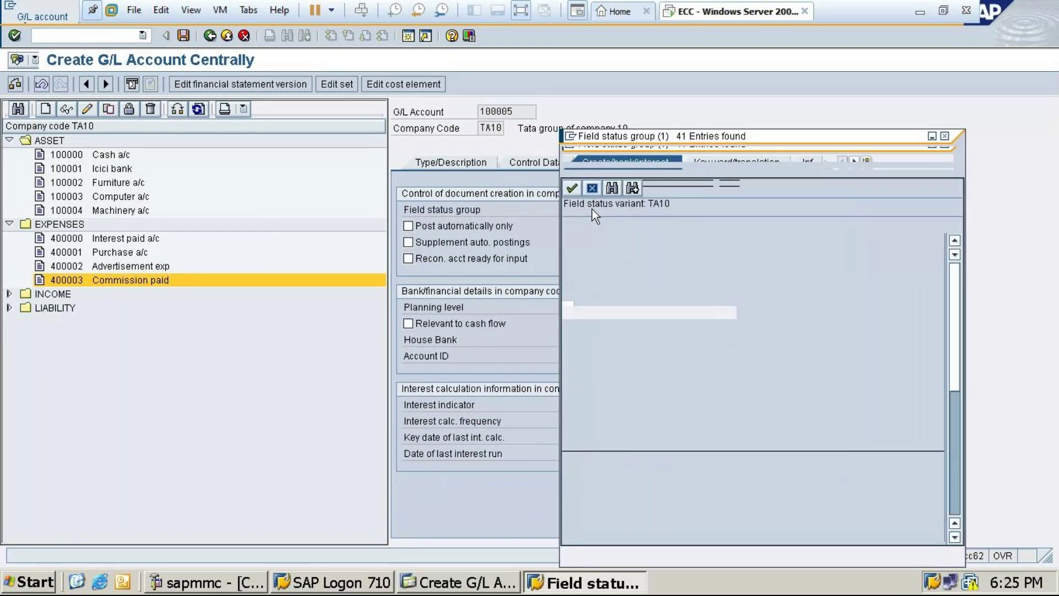
pyautogui.doubleClick(638, 247)
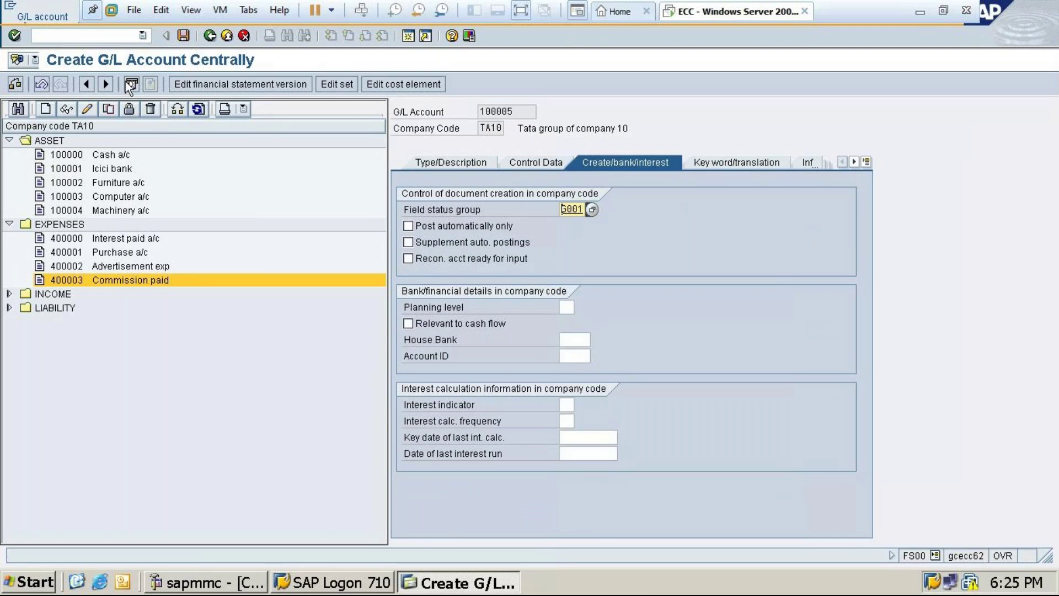
pyautogui.click(183, 37)
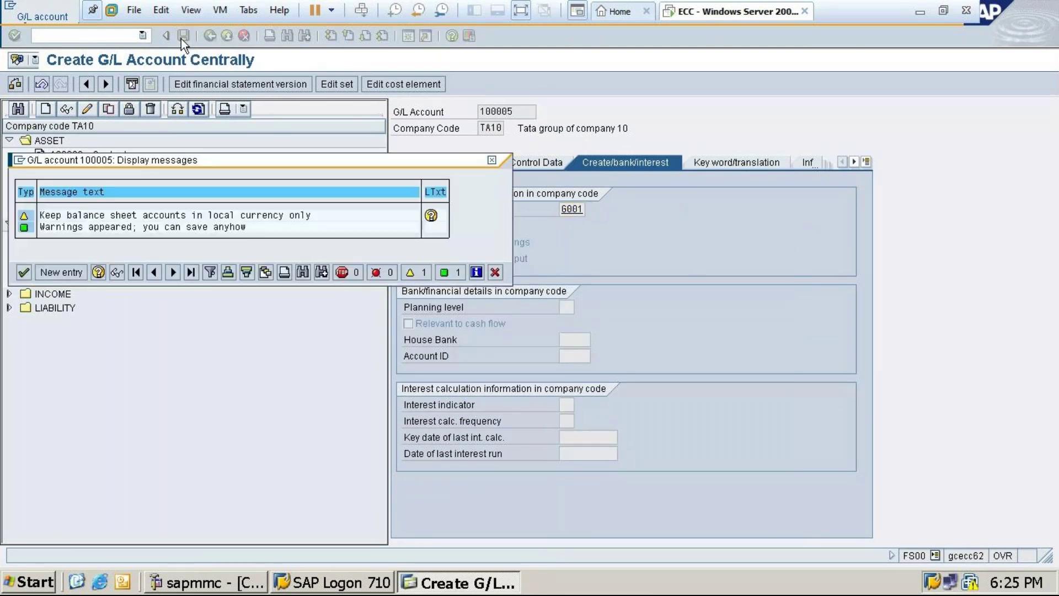
pyautogui.click(26, 271)
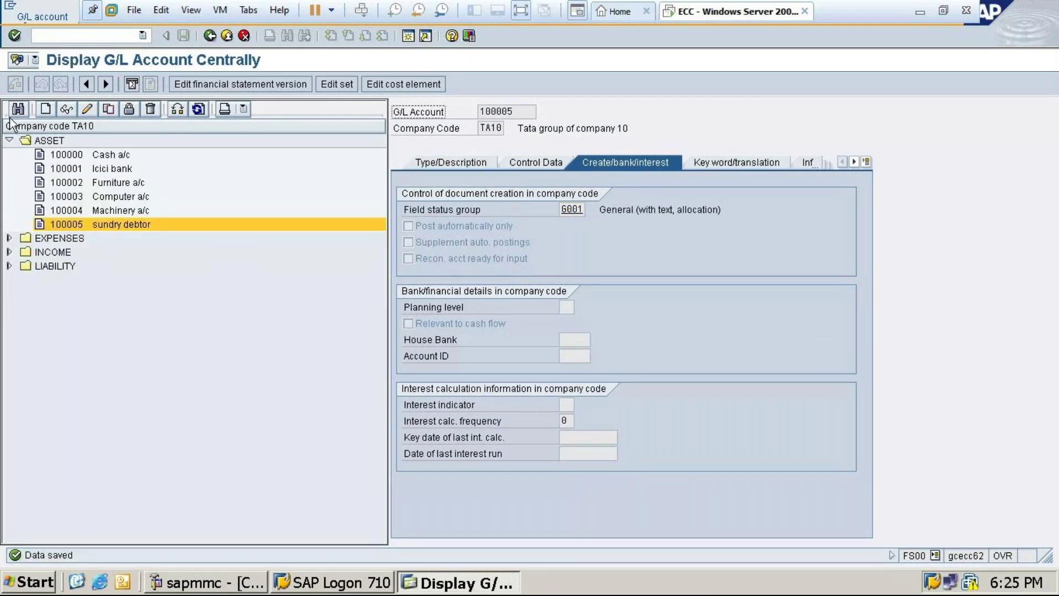
# Step: Expand the EXPENSES, INCOME and LIABILITY groups to review all G/L accounts of company code TA10
pyautogui.click(9, 239)
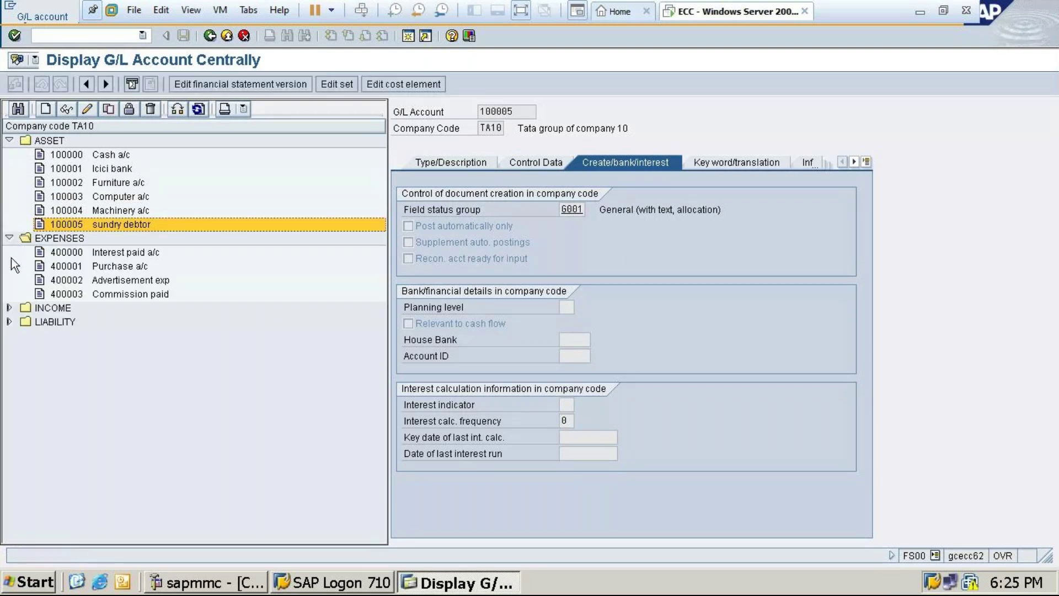
pyautogui.click(9, 307)
pyautogui.click(9, 364)
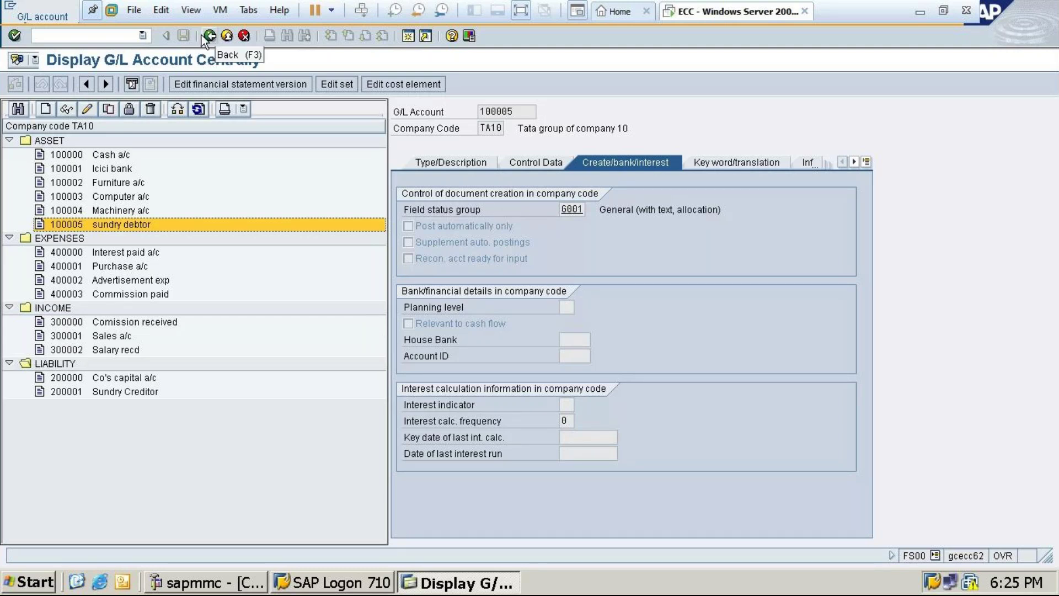
pyautogui.click(123, 33)
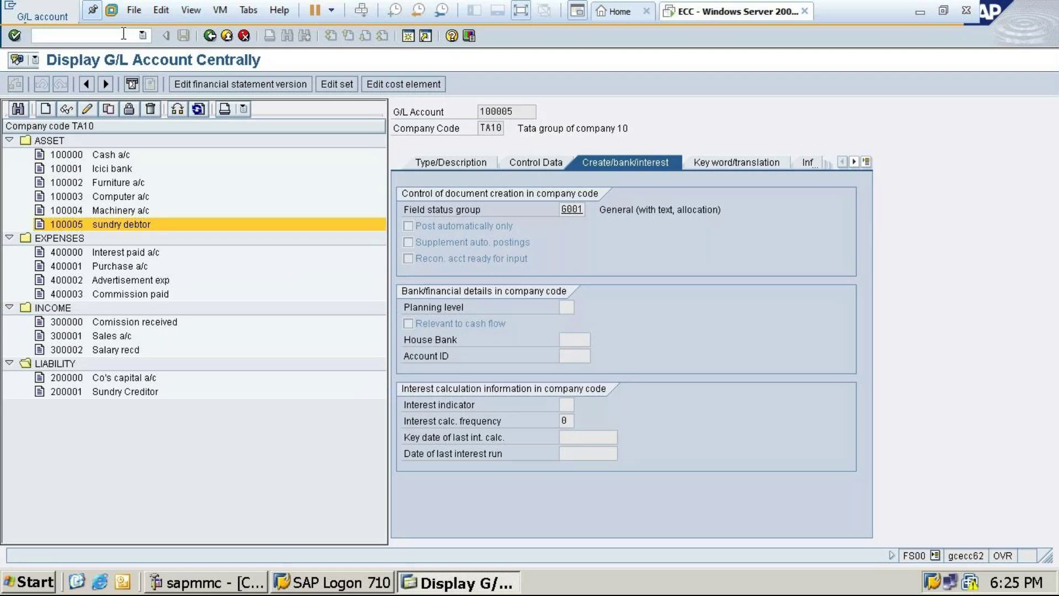
pyautogui.write('/nf-02')
pyautogui.press('Return')
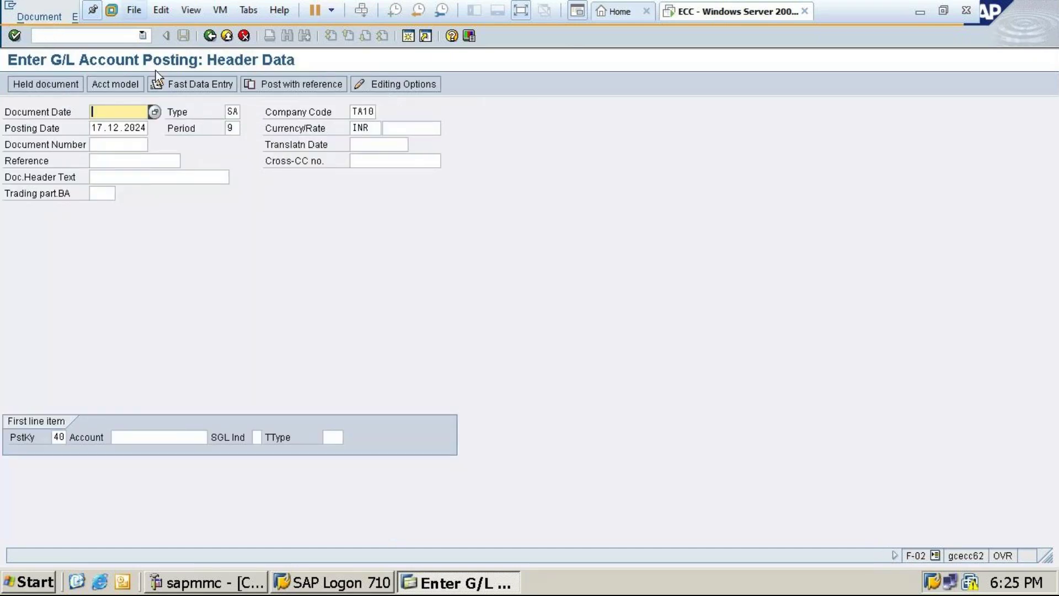
pyautogui.click(210, 36)
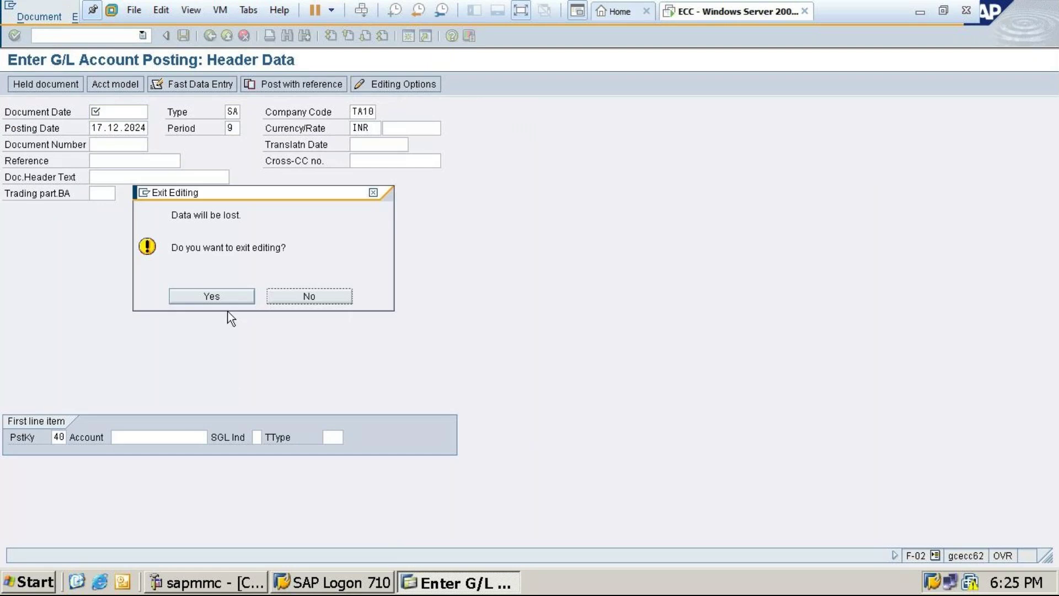
pyautogui.click(224, 296)
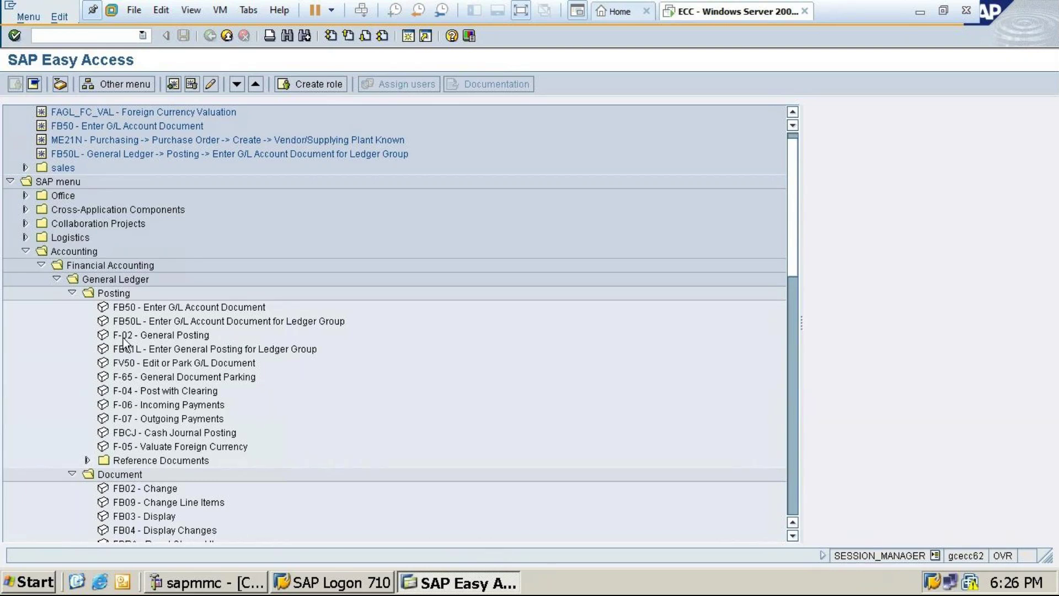
# Step: Open the General Posting transaction F-02 and set the document date to 17.12.2024
pyautogui.click(123, 338)
pyautogui.doubleClick(123, 337)
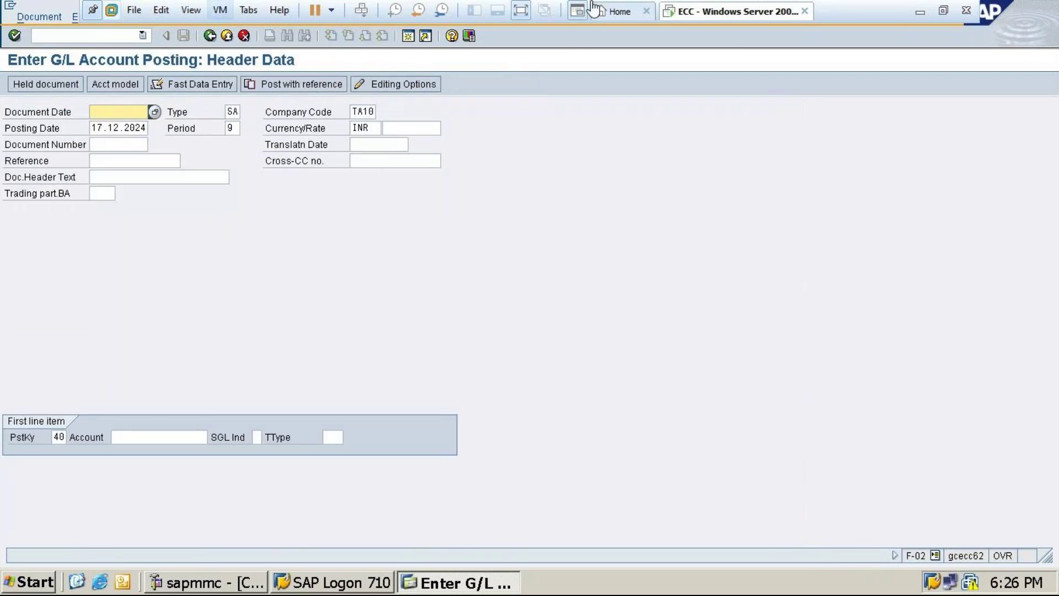
pyautogui.click(155, 112)
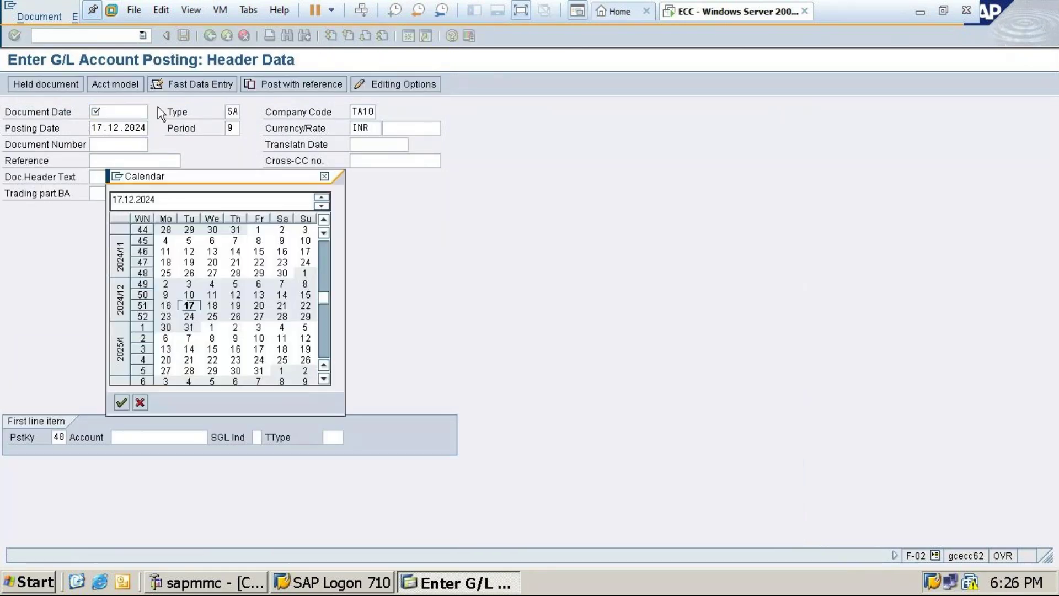
pyautogui.doubleClick(189, 306)
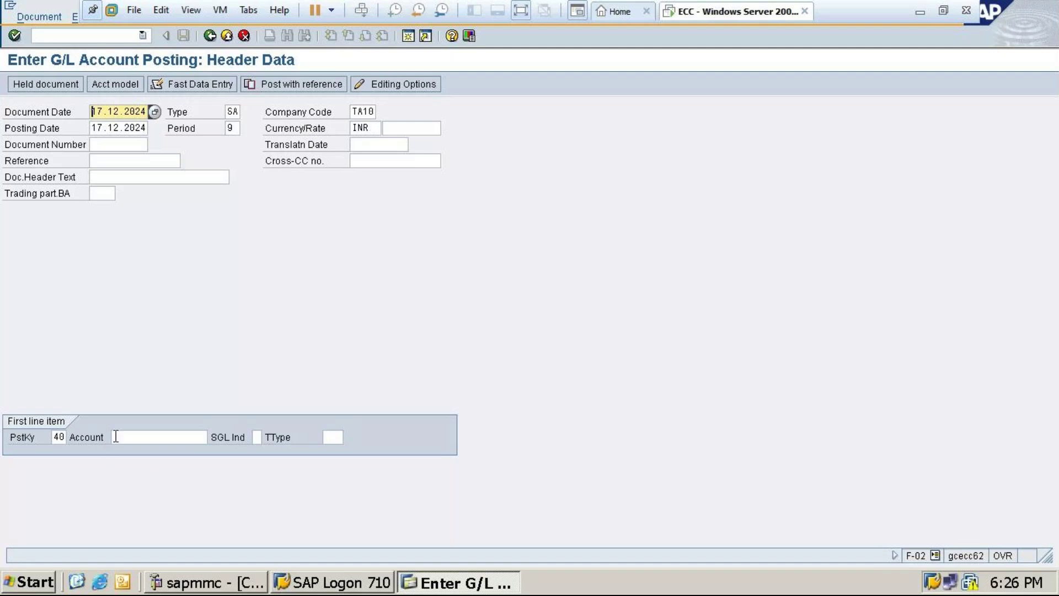
# Step: Choose Computer account 100003 from the TA10 accounts for the first line item with posting key 40
pyautogui.click(209, 438)
pyautogui.click(214, 437)
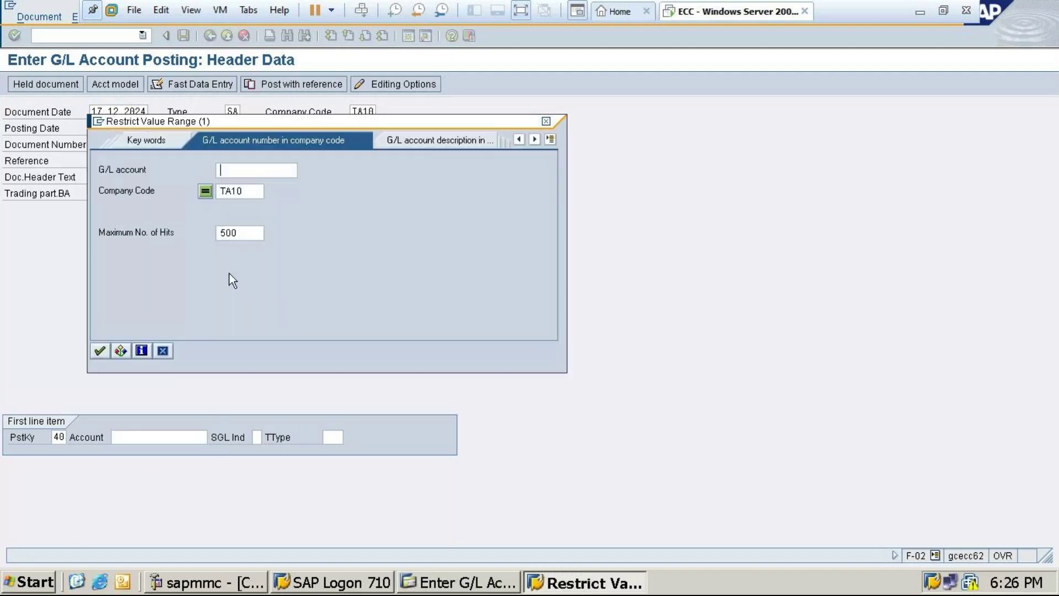
pyautogui.click(103, 352)
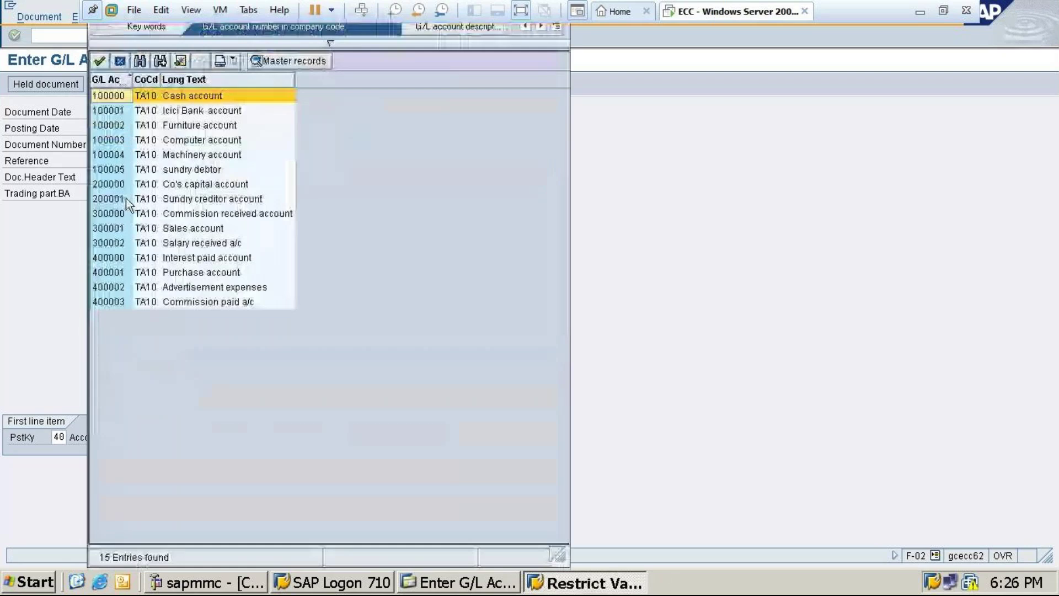
pyautogui.doubleClick(206, 140)
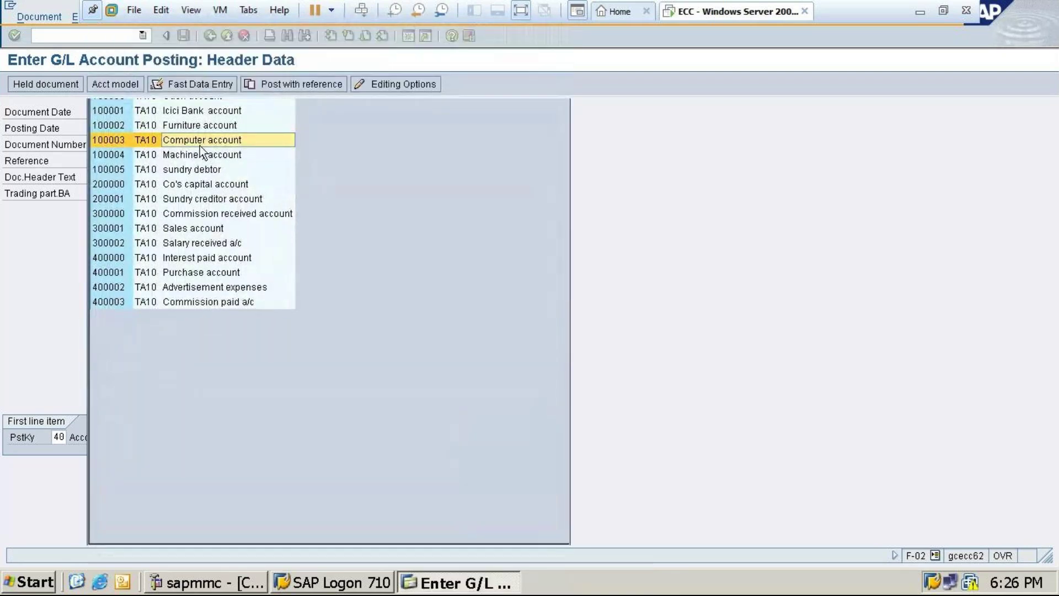
pyautogui.press('Return')
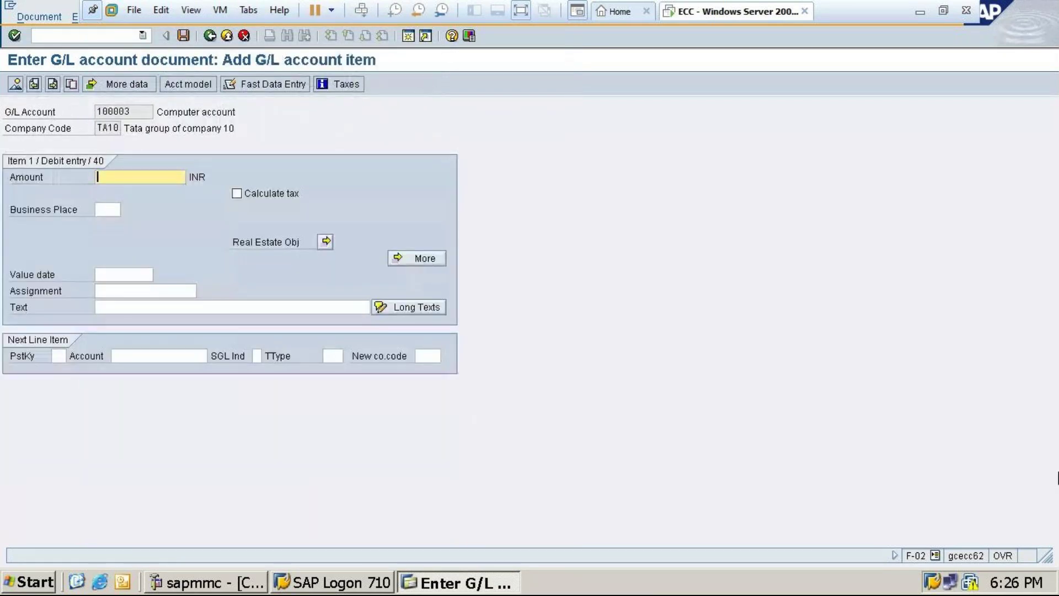
# Step: Fill the debit item with amount 55000, value date 17.12.2024 and text "Being computer Purchased by cheque"
pyautogui.write('5')
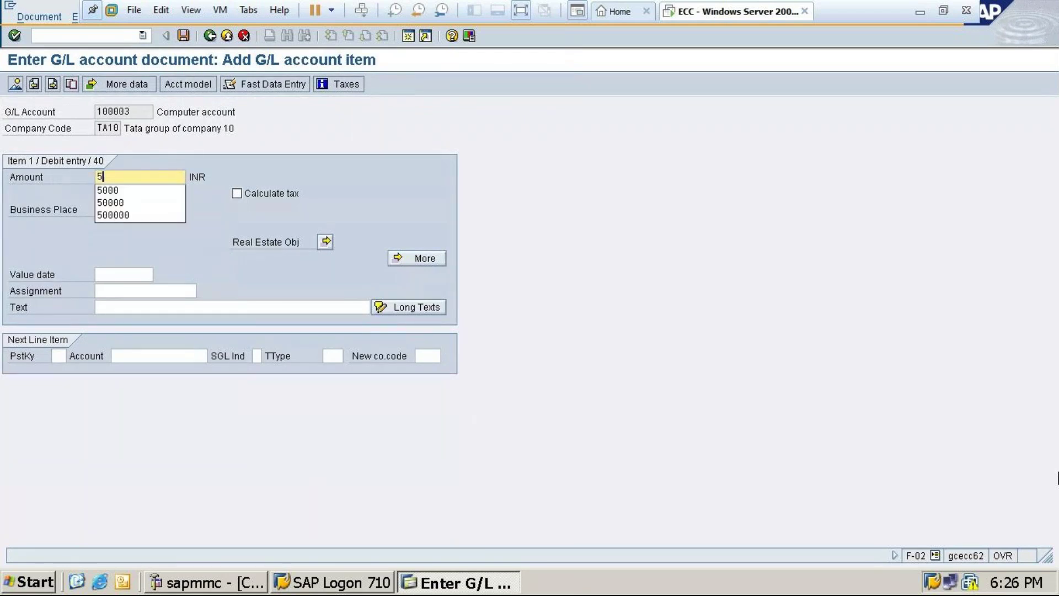
pyautogui.write('5000')
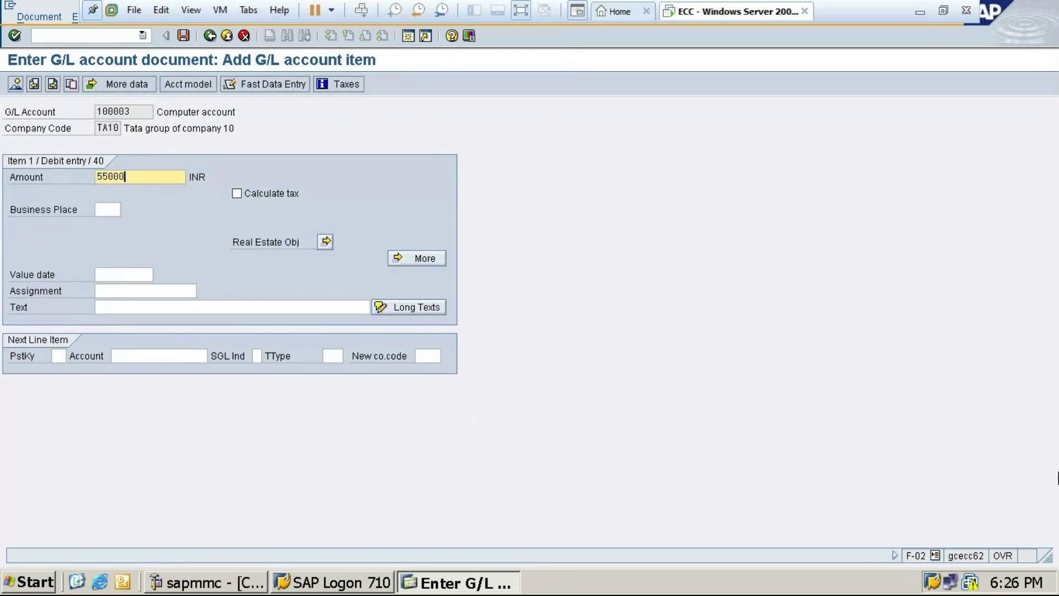
pyautogui.click(126, 274)
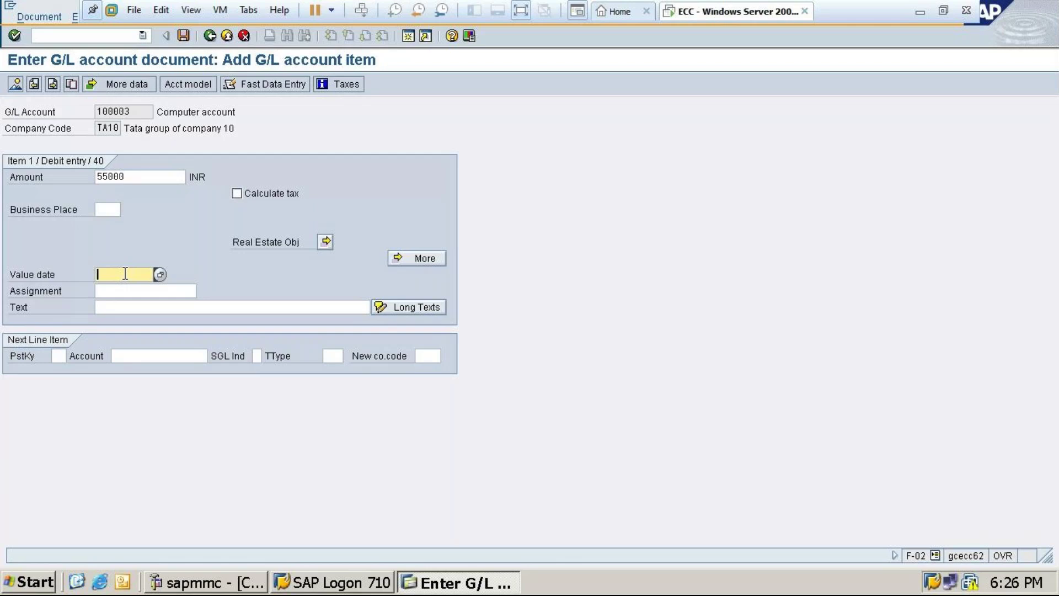
pyautogui.click(160, 274)
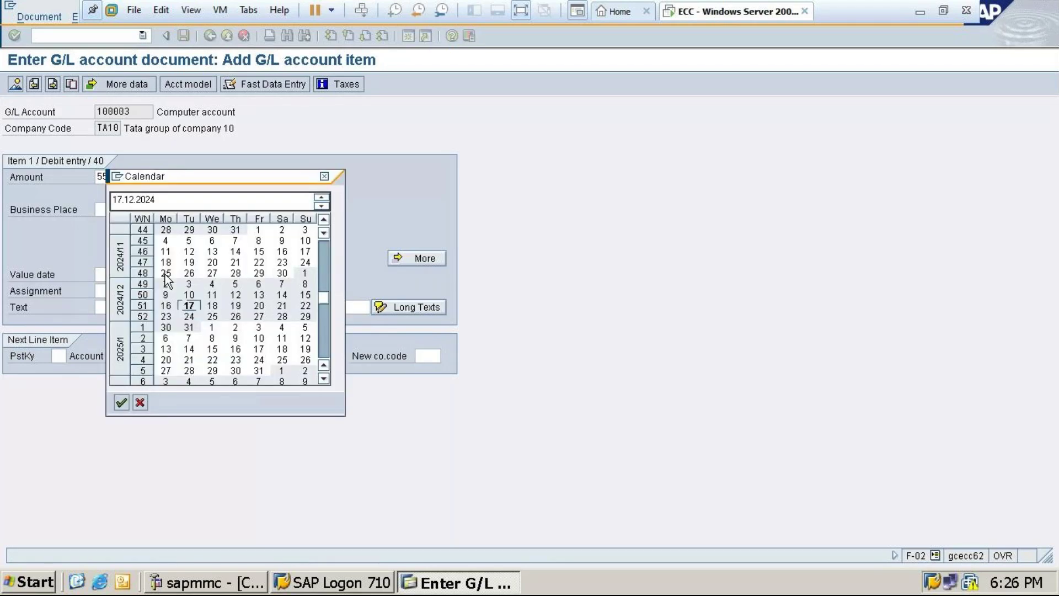
pyautogui.doubleClick(187, 306)
pyautogui.click(98, 307)
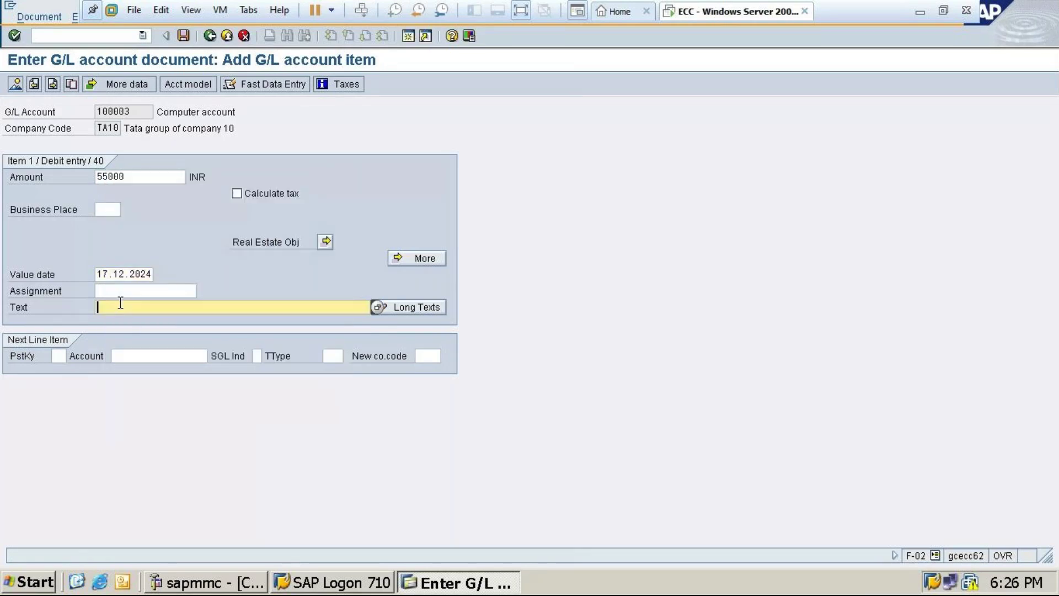
pyautogui.write('Be')
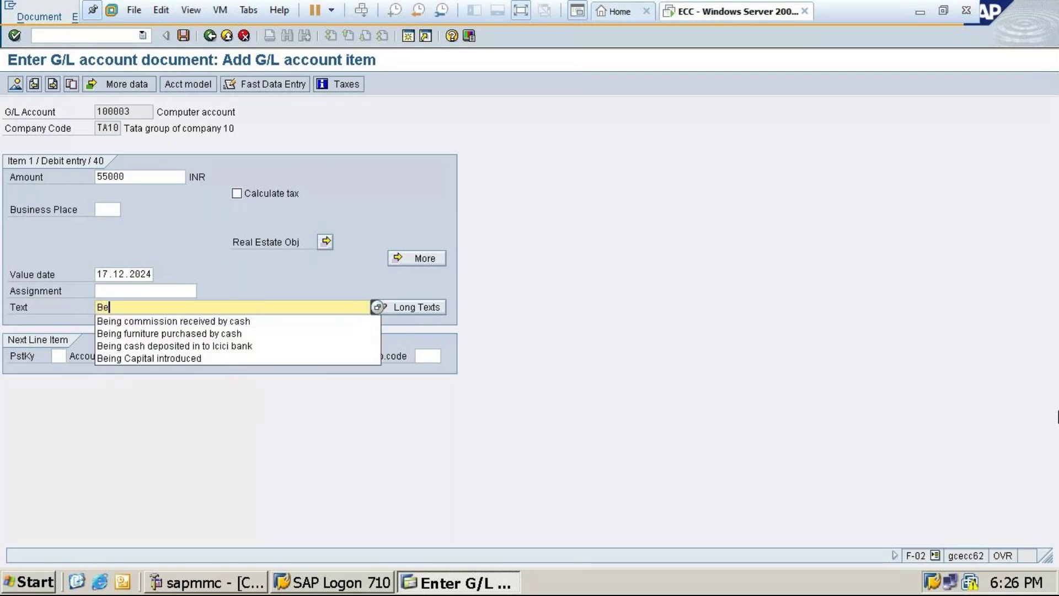
pyautogui.write('ing comp')
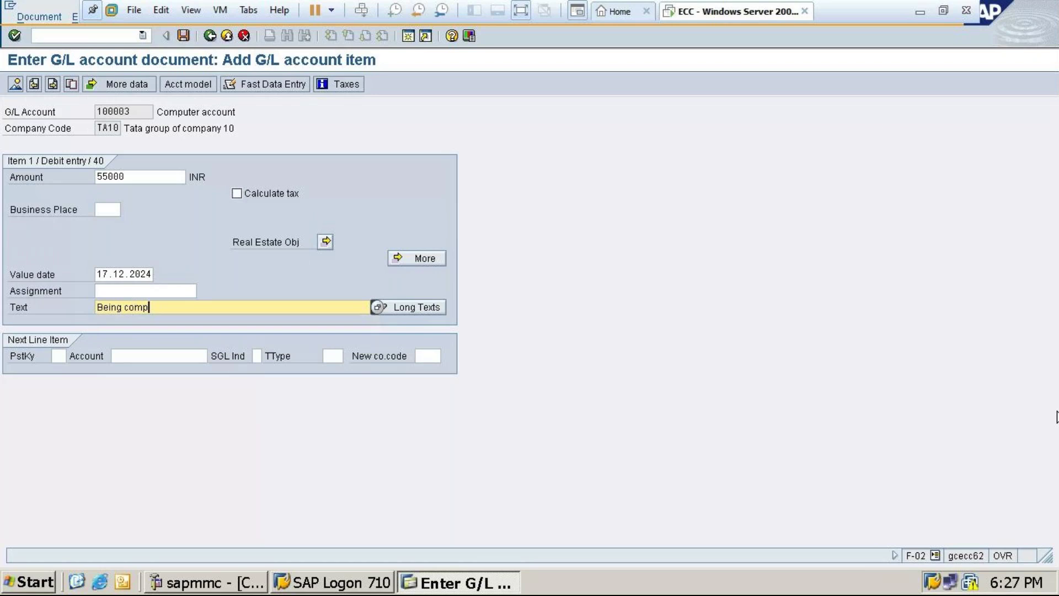
pyautogui.write('uter Purchased by cheque')
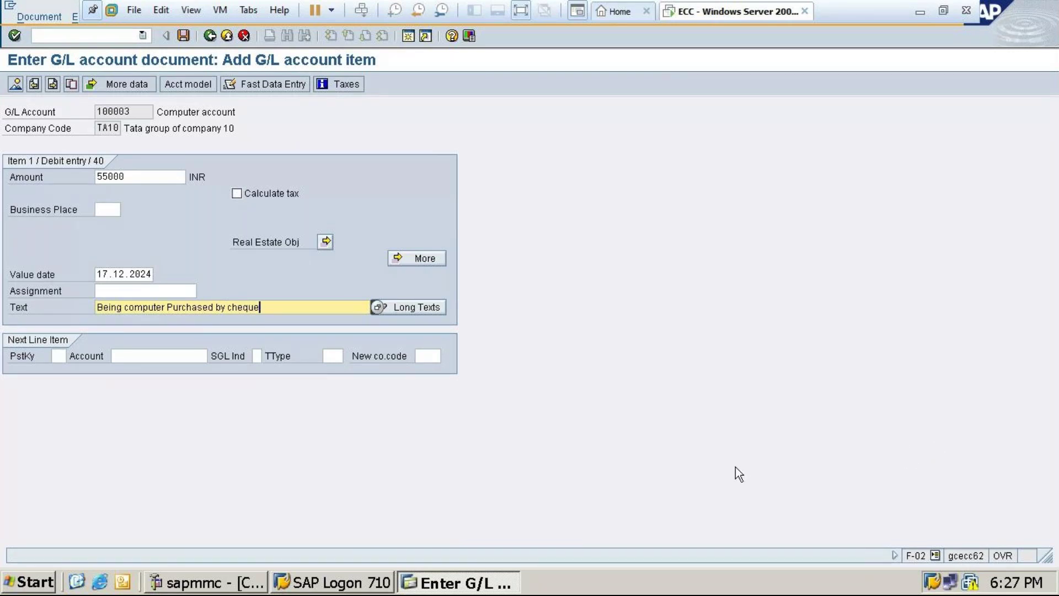
# Step: Add the next line item with posting key 50 and Icici Bank account 100001
pyautogui.click(60, 356)
pyautogui.write('50')
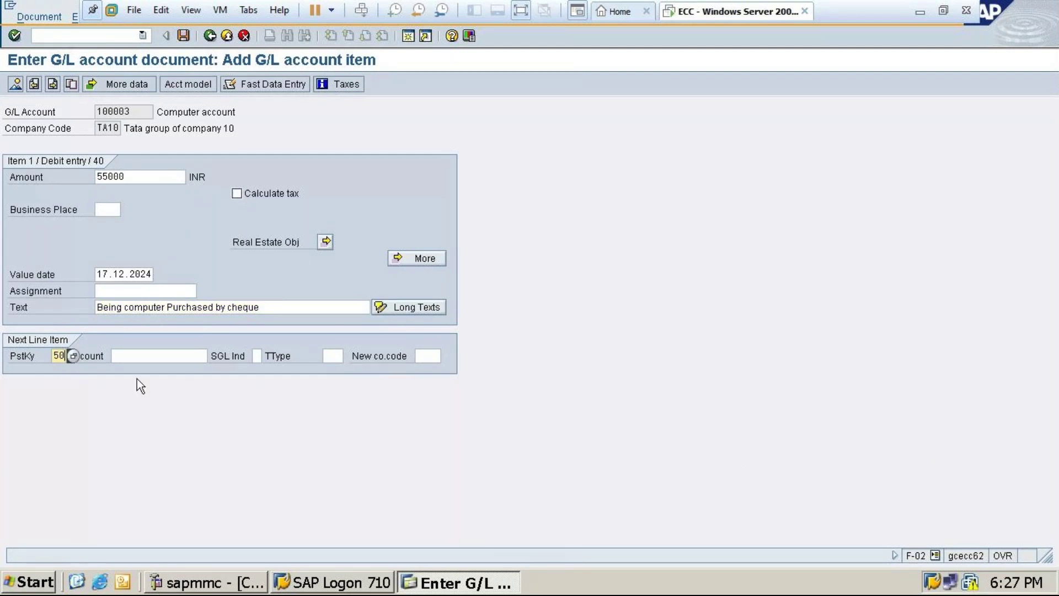
pyautogui.click(156, 356)
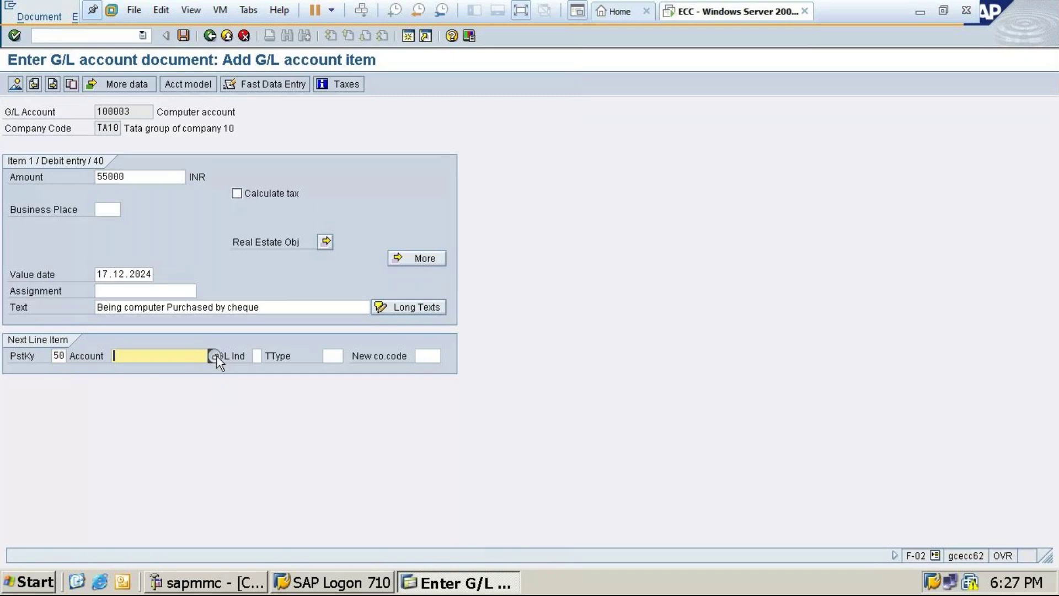
pyautogui.click(214, 356)
pyautogui.click(97, 350)
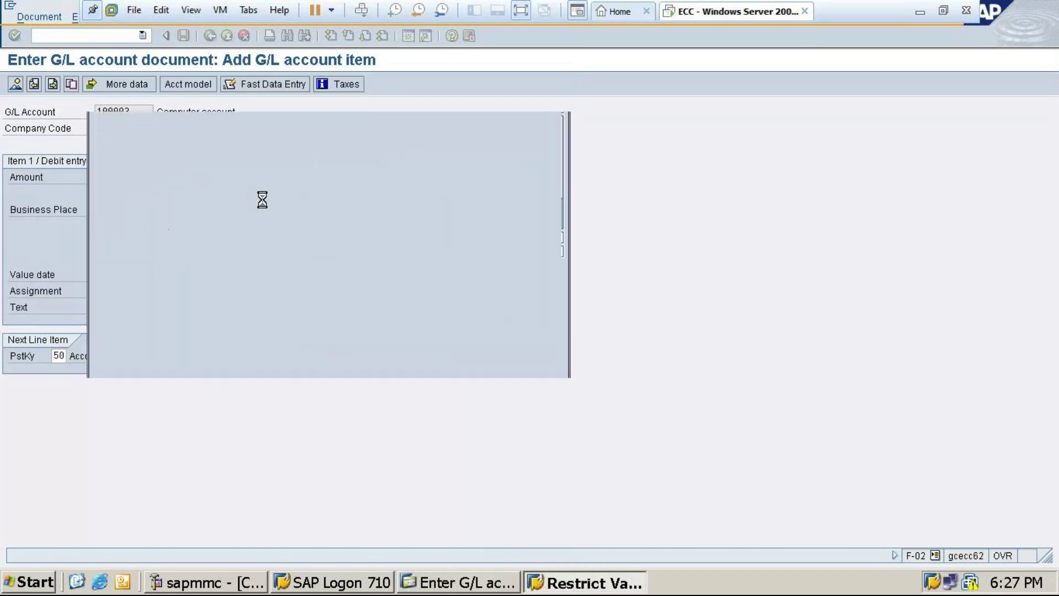
pyautogui.doubleClick(187, 114)
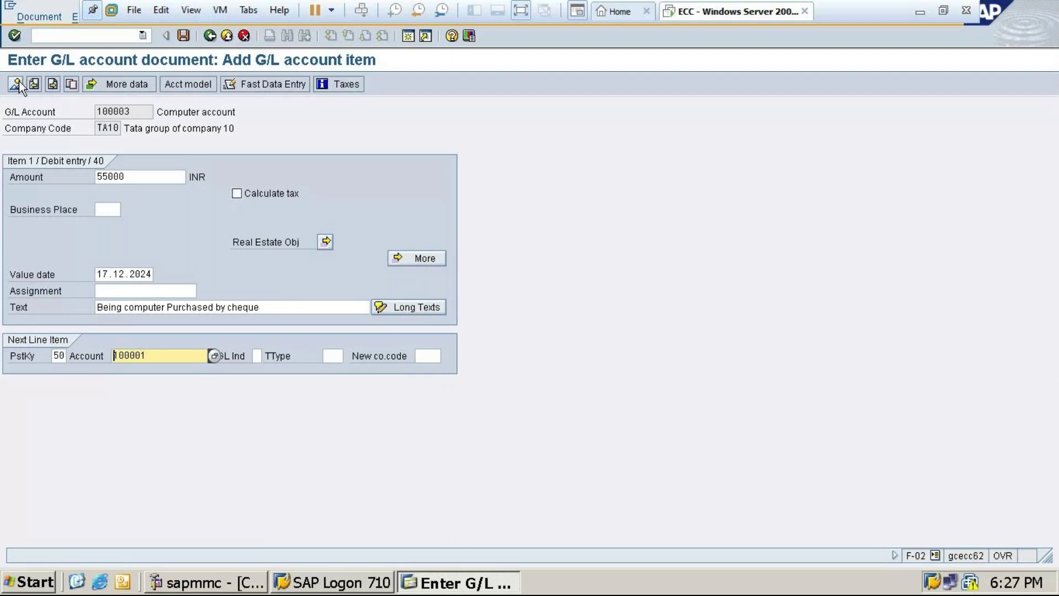
pyautogui.press('Return')
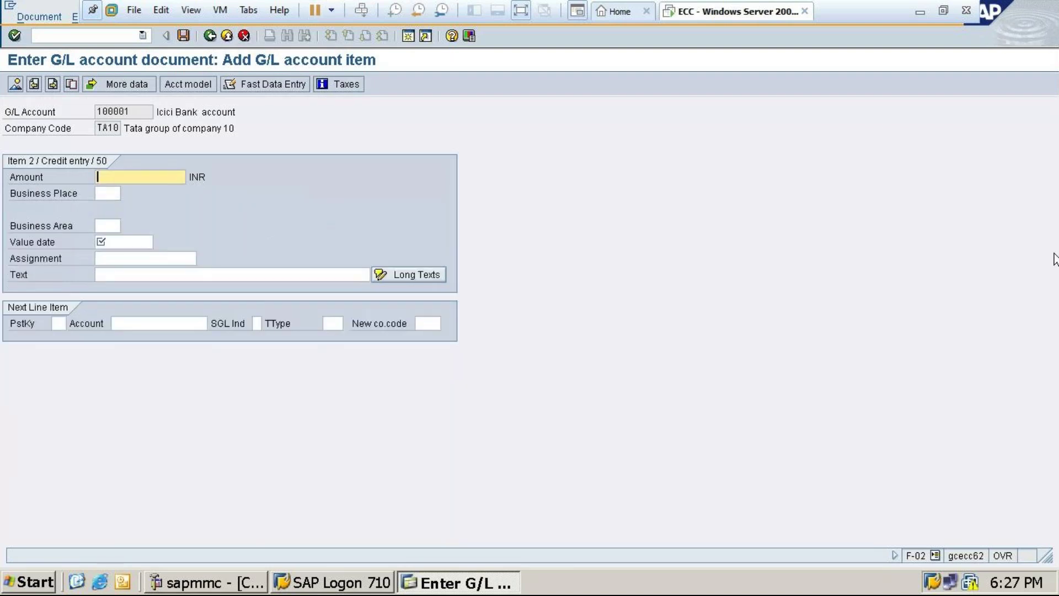
# Step: Complete the credit item with amount *, text + and value date 17.12.2024, display the document overview and post the document
pyautogui.write('*')
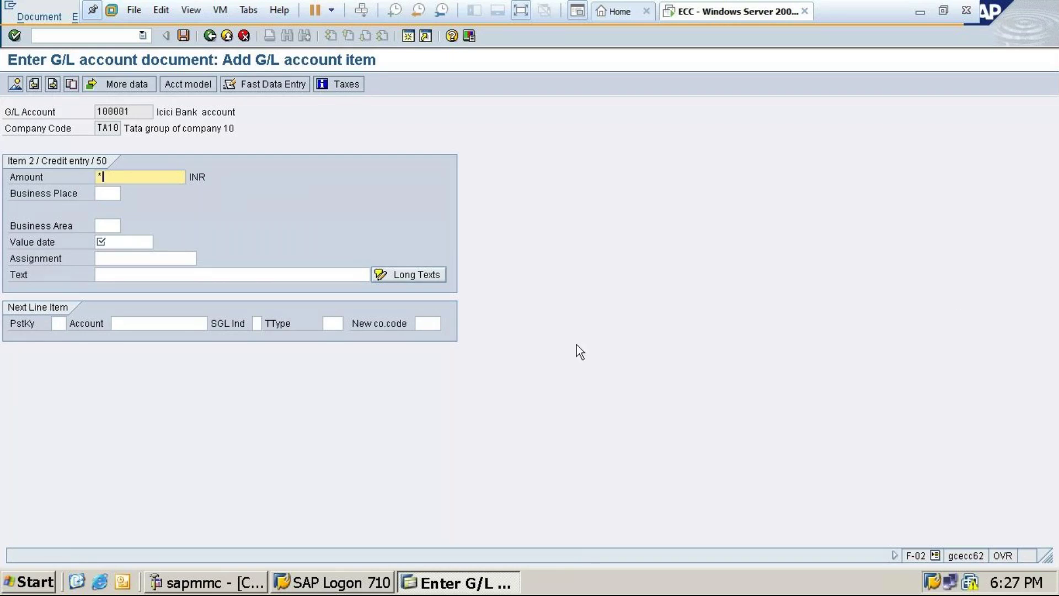
pyautogui.click(162, 275)
pyautogui.write('+')
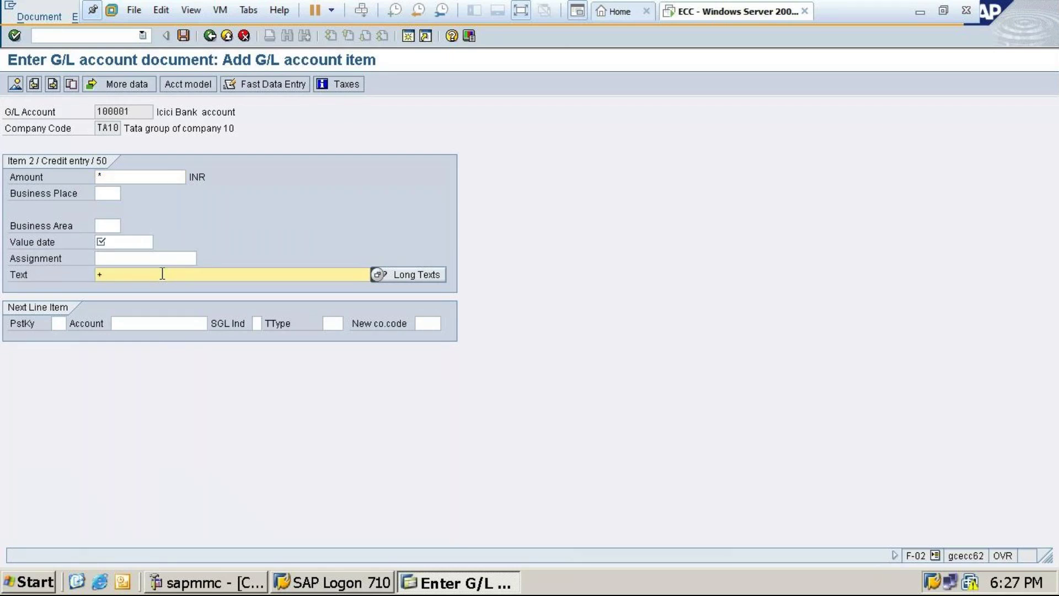
pyautogui.click(15, 86)
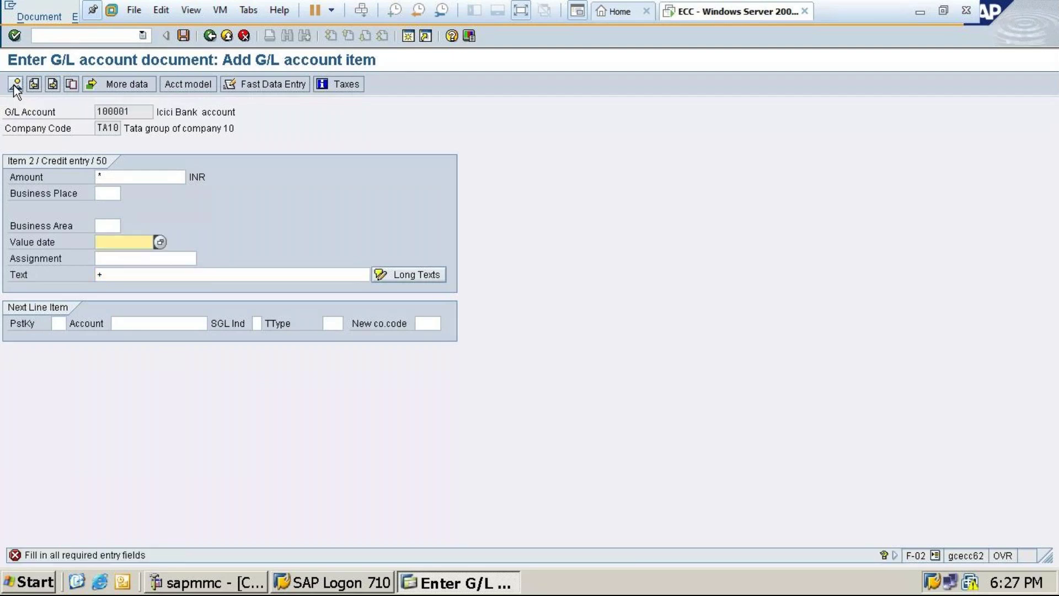
pyautogui.click(160, 242)
pyautogui.doubleClick(186, 309)
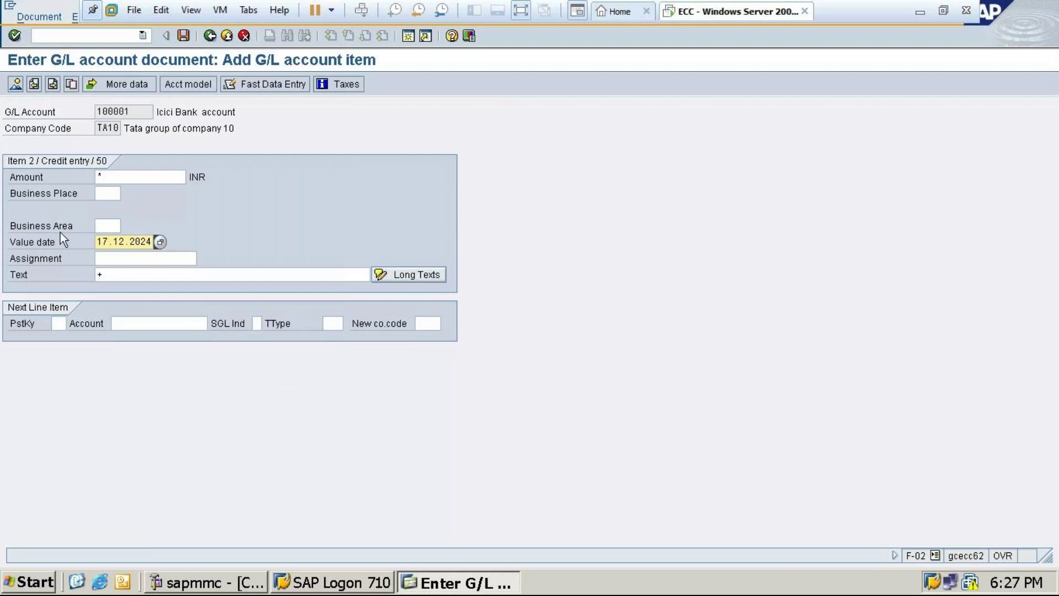
pyautogui.click(16, 86)
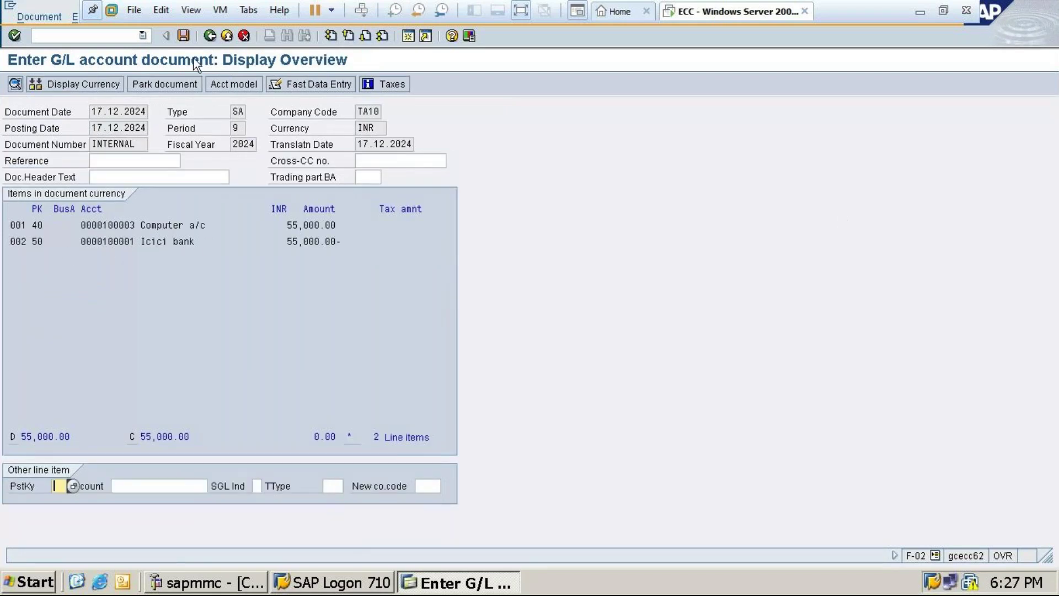
pyautogui.click(183, 36)
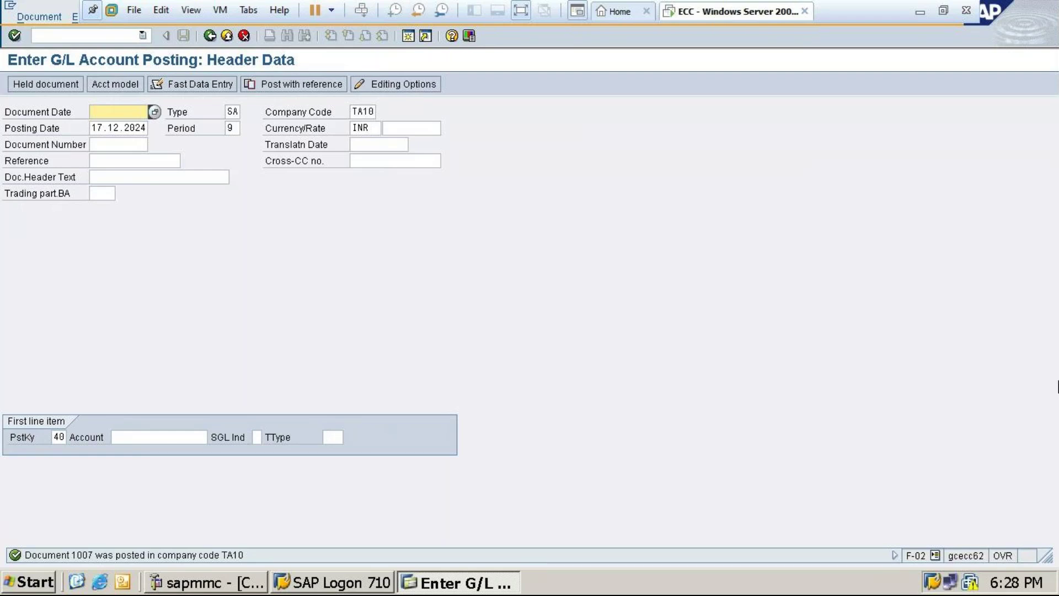
# Step: Switch to the GoTo Meeting window in Chrome and open the meeting chat
pyautogui.click(920, 11)
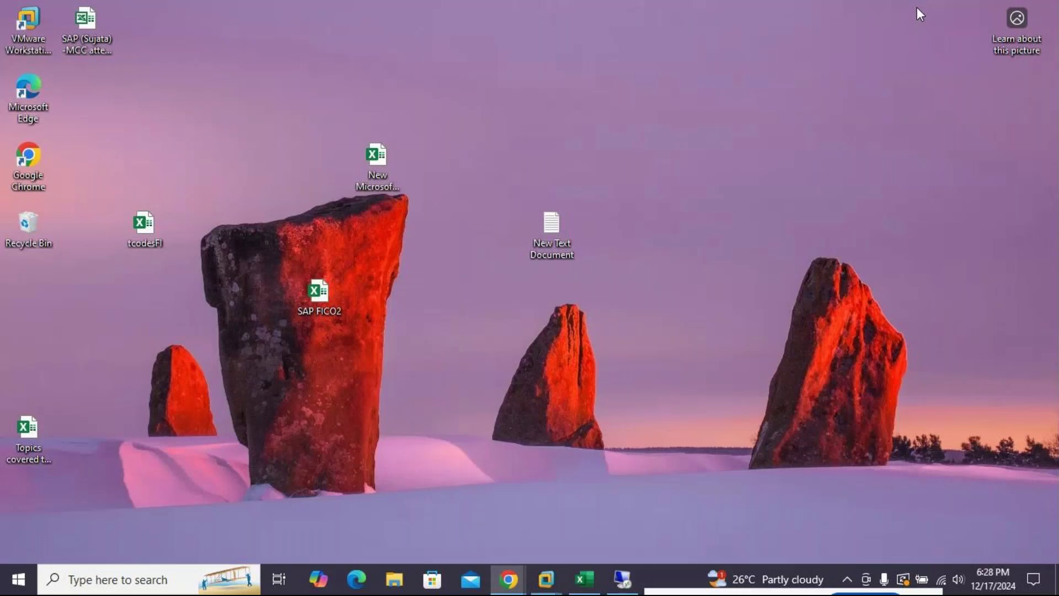
pyautogui.moveTo(509, 579)
pyautogui.click(511, 516)
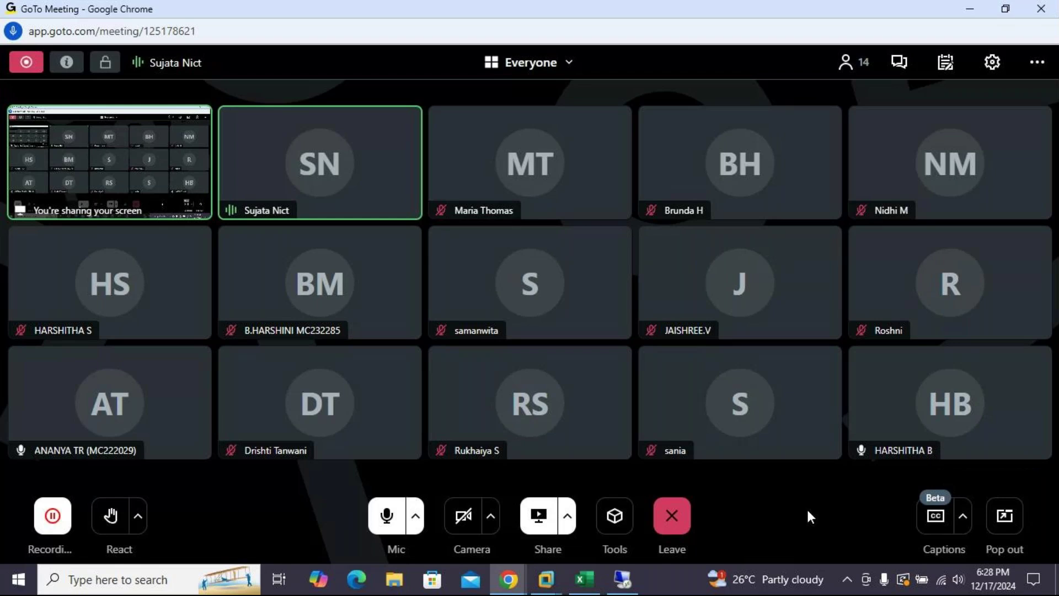
pyautogui.click(899, 63)
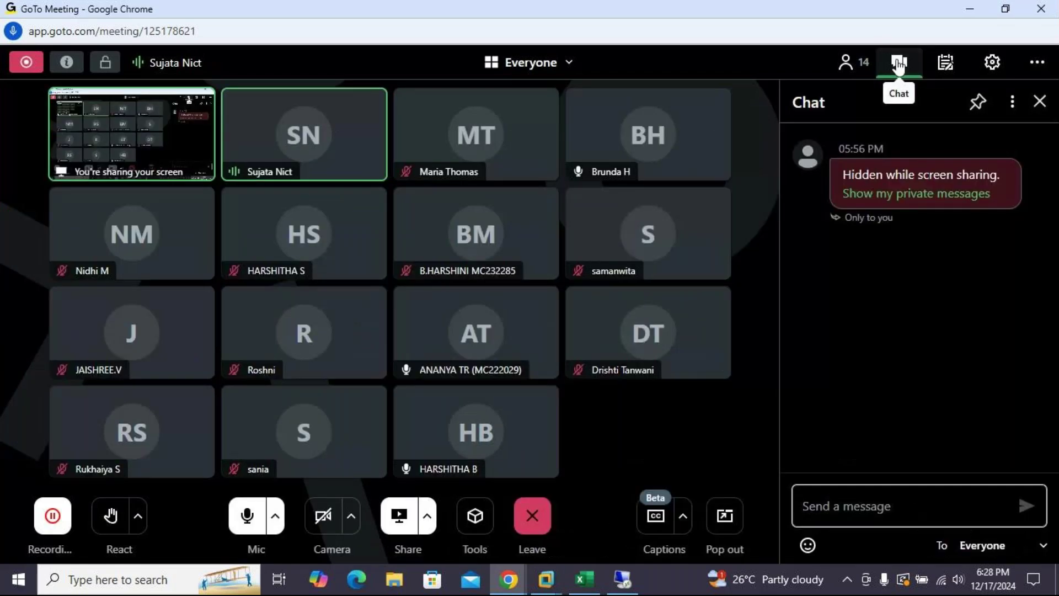
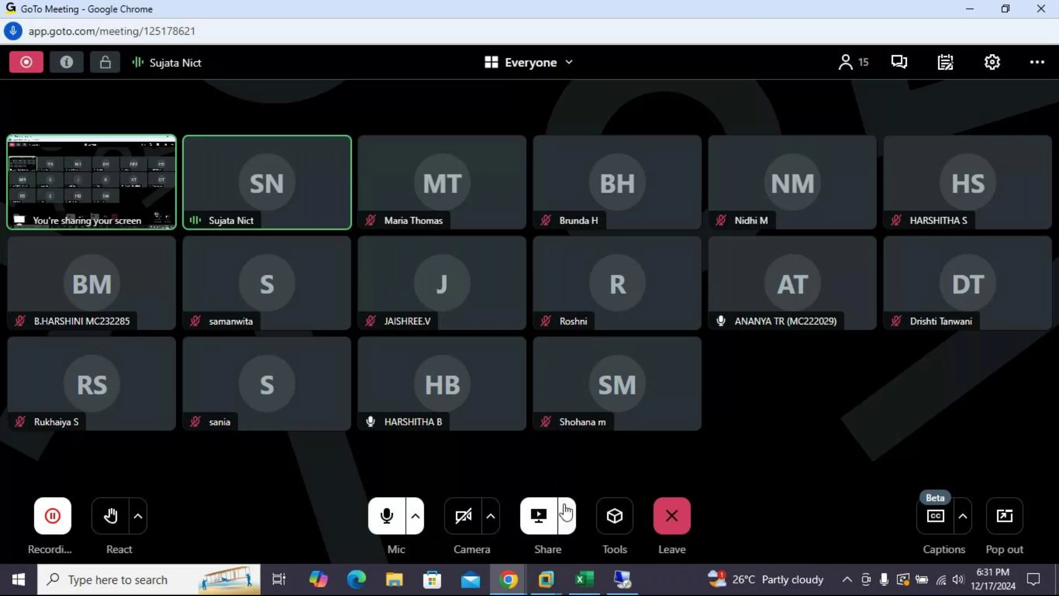
# Step: Switch from the meeting window to the SAP virtual machine and exit the F-02 general posting entry
pyautogui.moveTo(1042, 186)
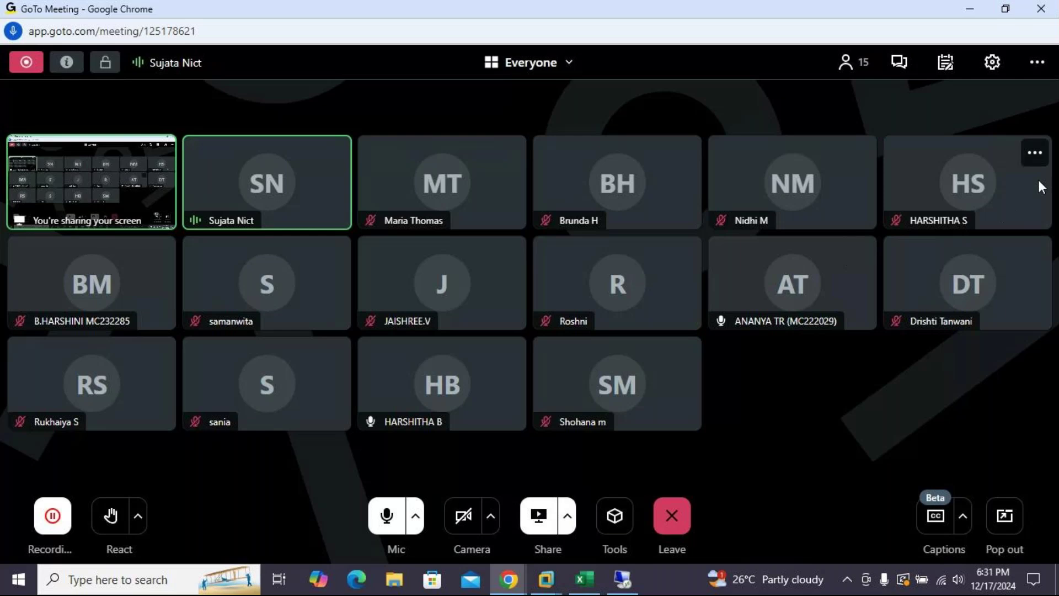
pyautogui.click(979, 8)
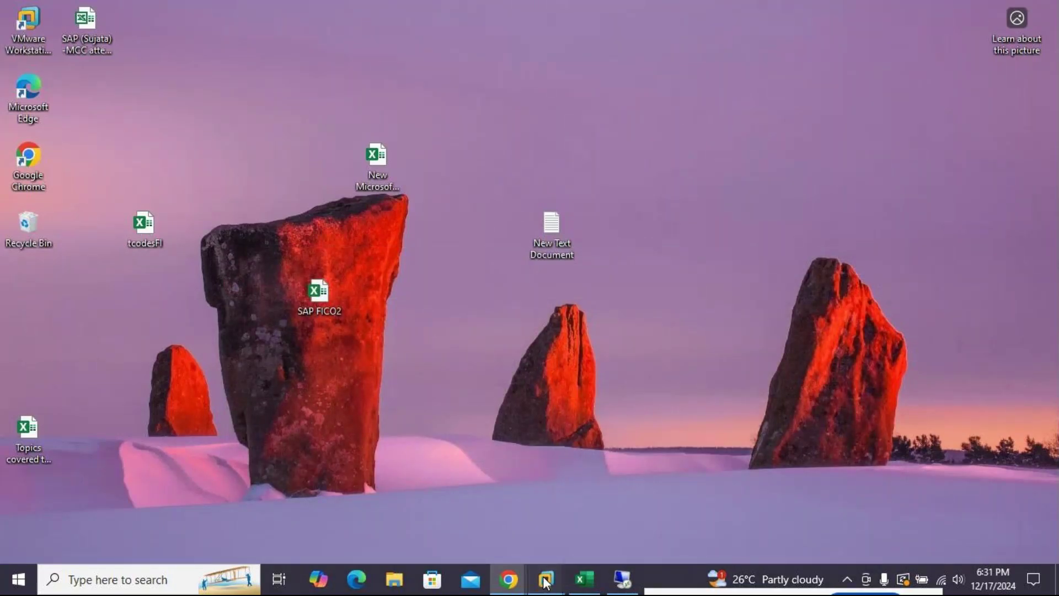
pyautogui.moveTo(547, 583)
pyautogui.click(605, 517)
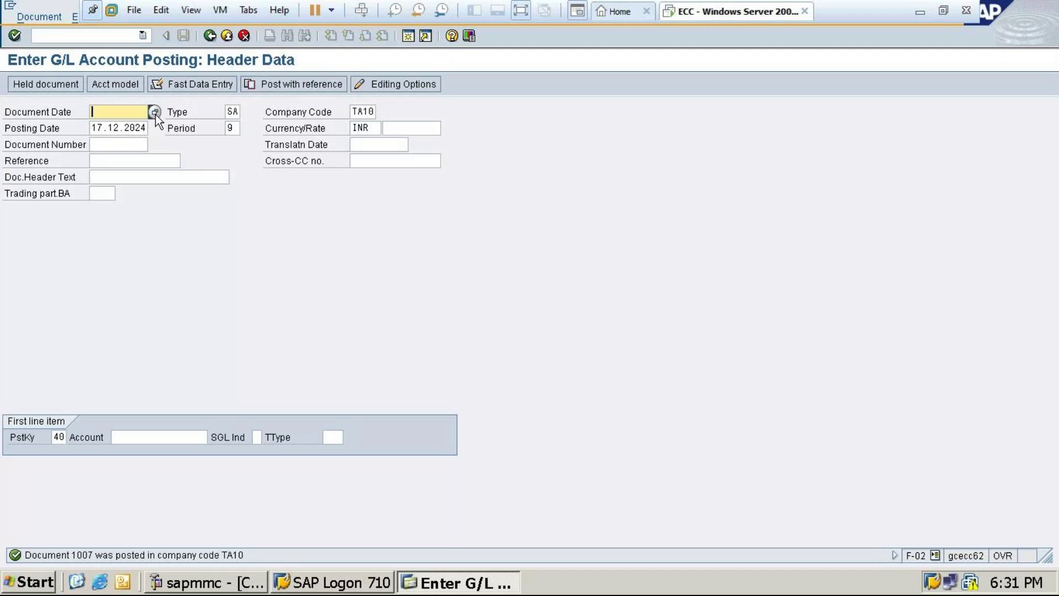
pyautogui.click(215, 36)
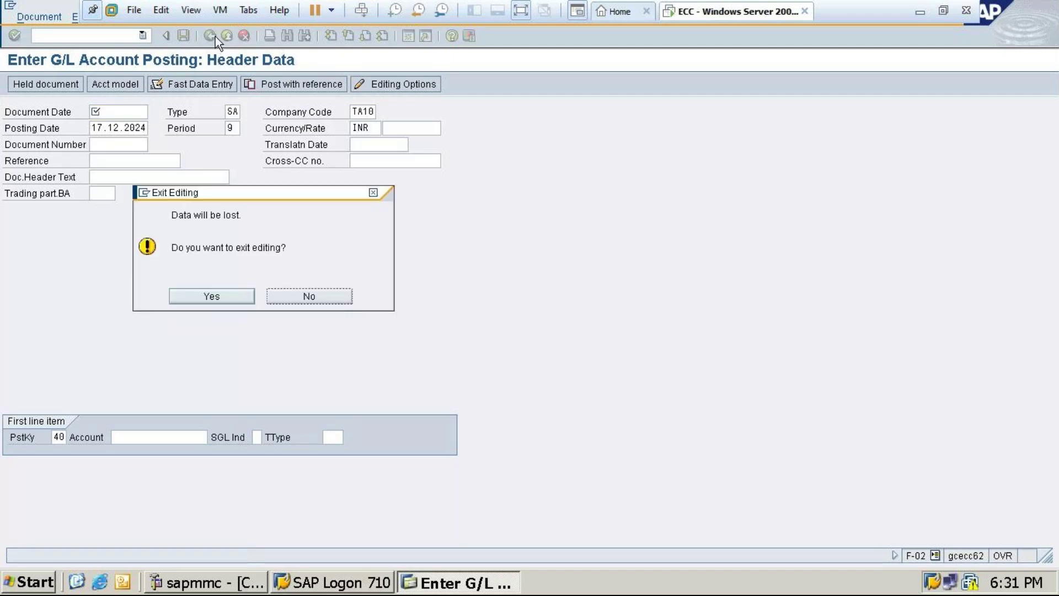
pyautogui.click(204, 294)
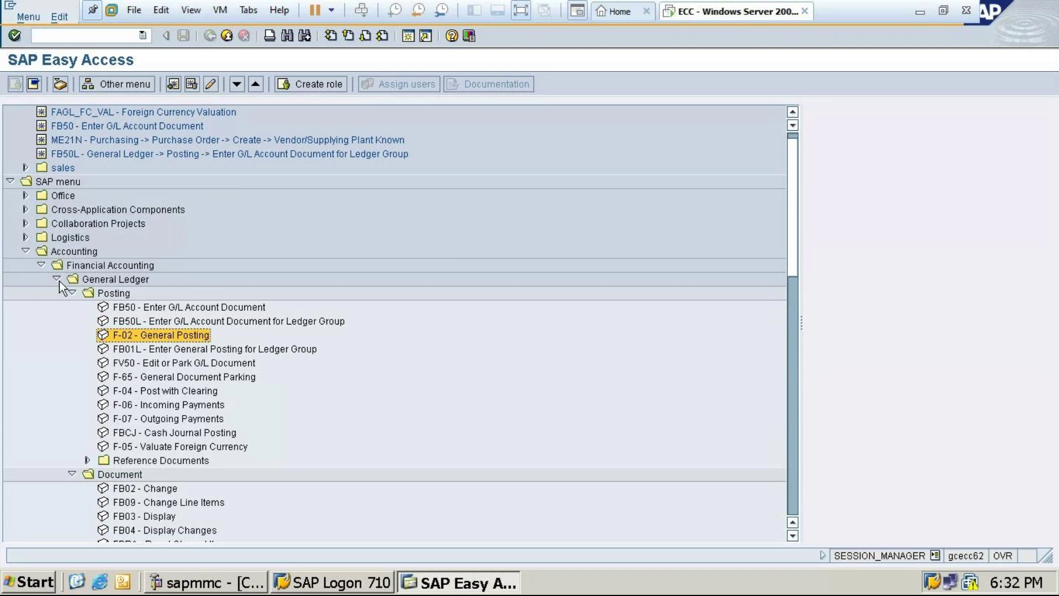
pyautogui.click(135, 308)
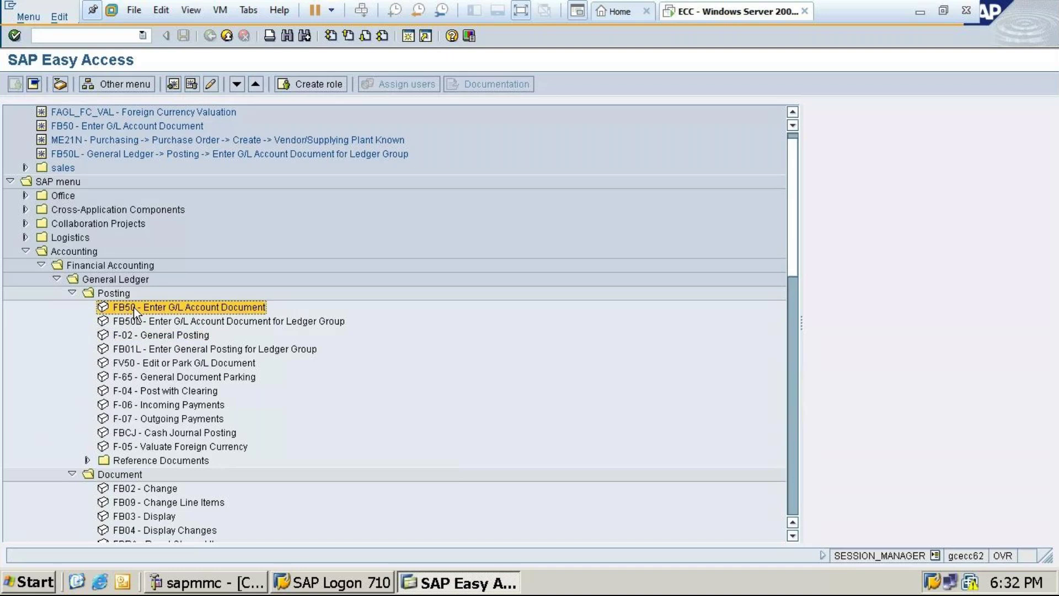
pyautogui.doubleClick(134, 307)
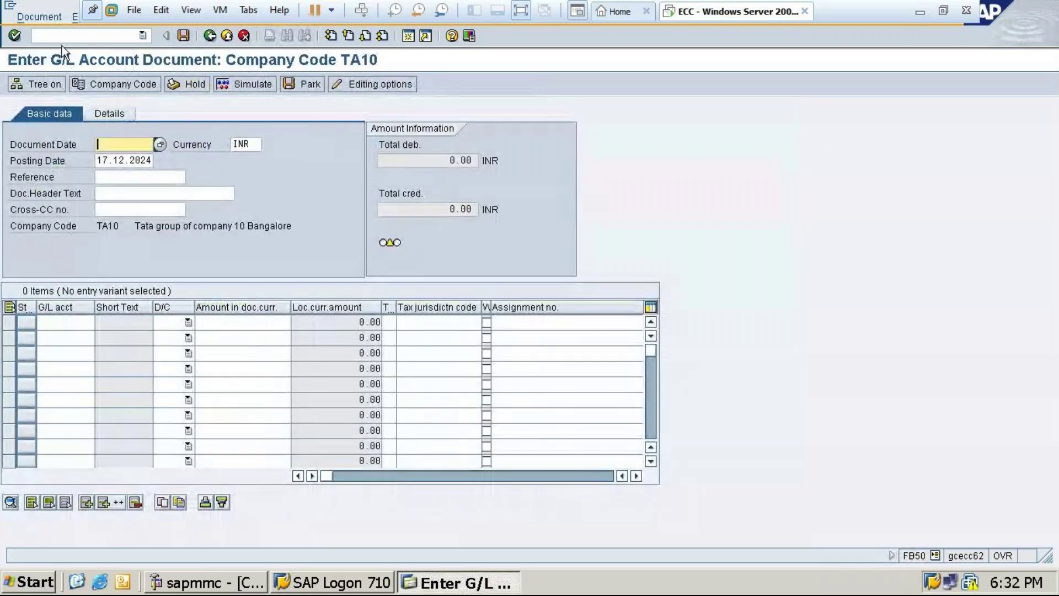
pyautogui.press('Return')
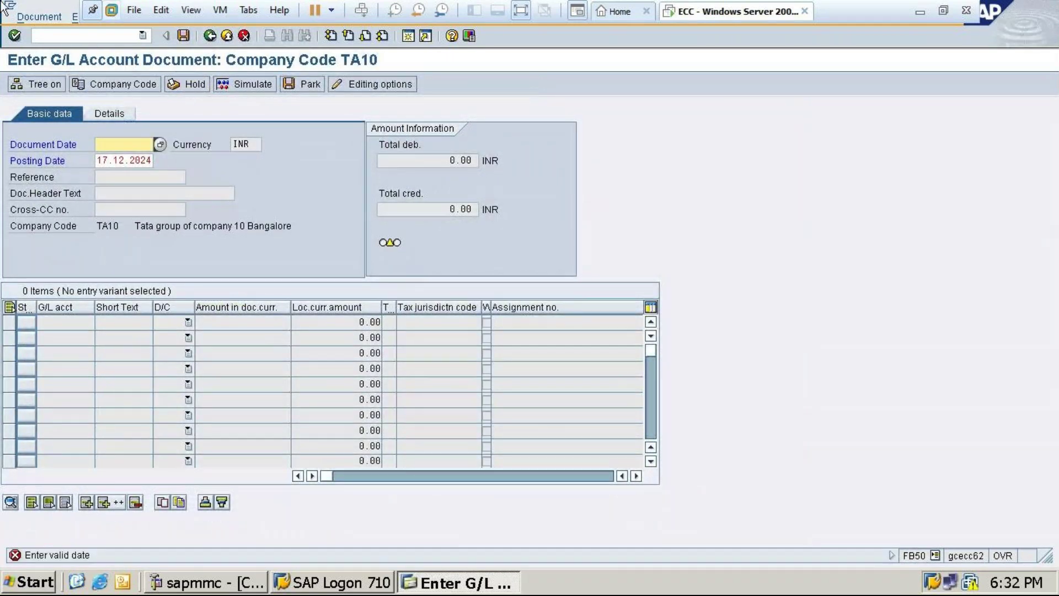
pyautogui.click(210, 36)
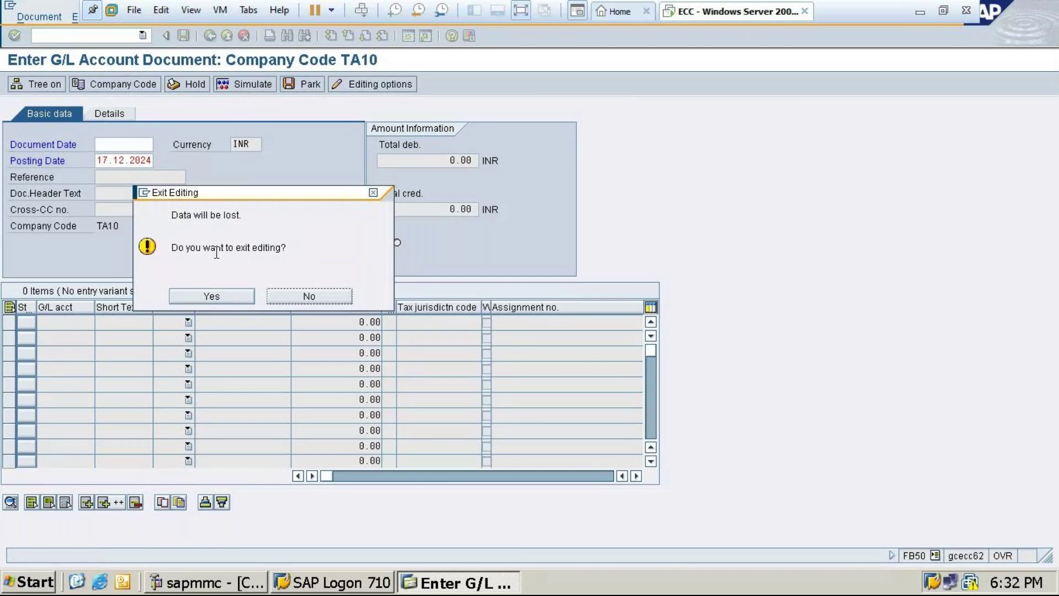
pyautogui.click(217, 290)
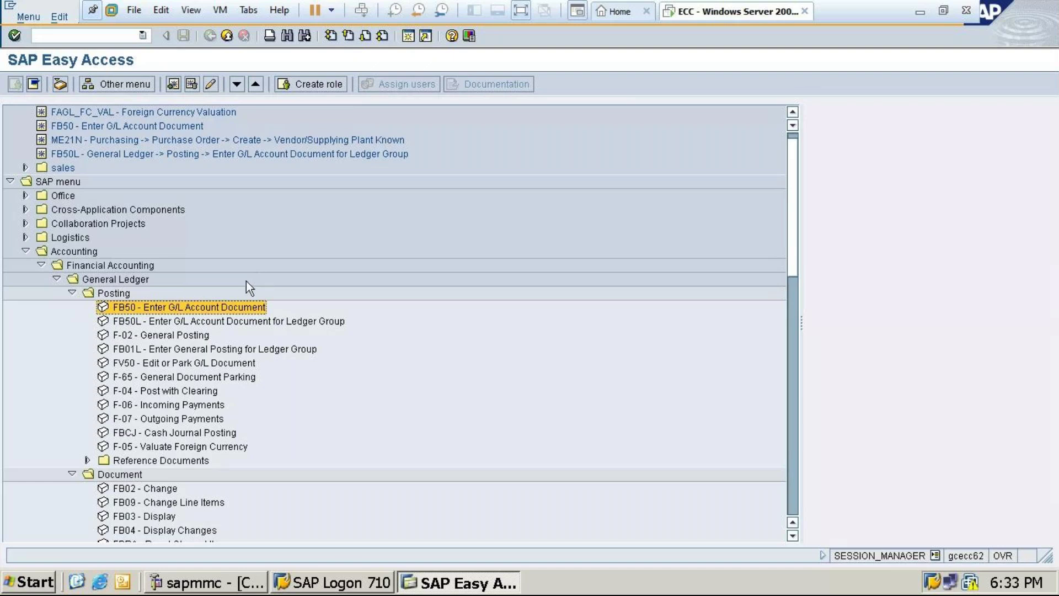
# Step: Start a G/L account document in FB50 with document date 17.12.2024
pyautogui.doubleClick(126, 306)
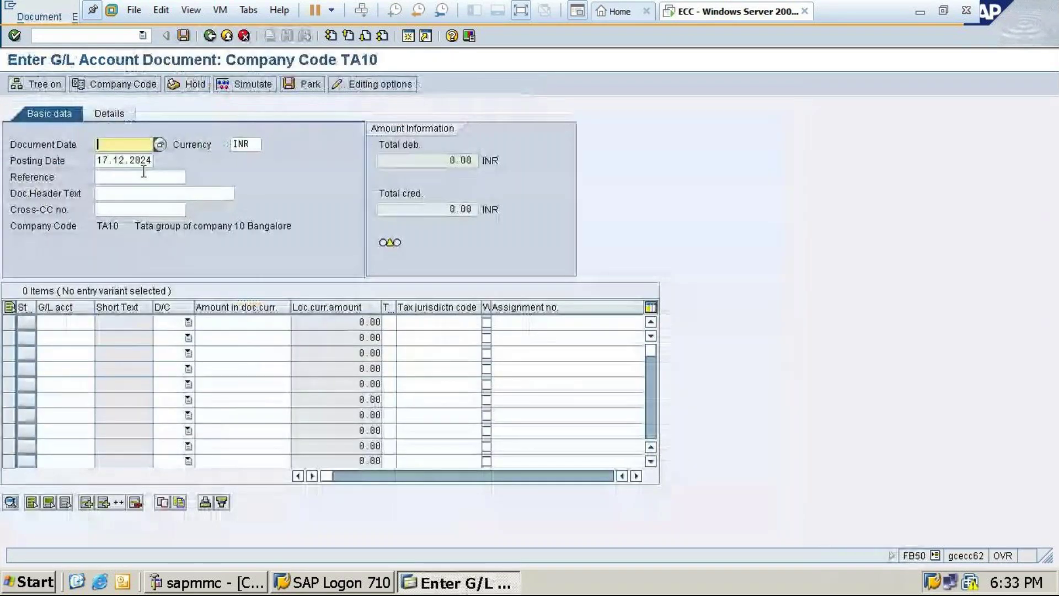
pyautogui.click(157, 144)
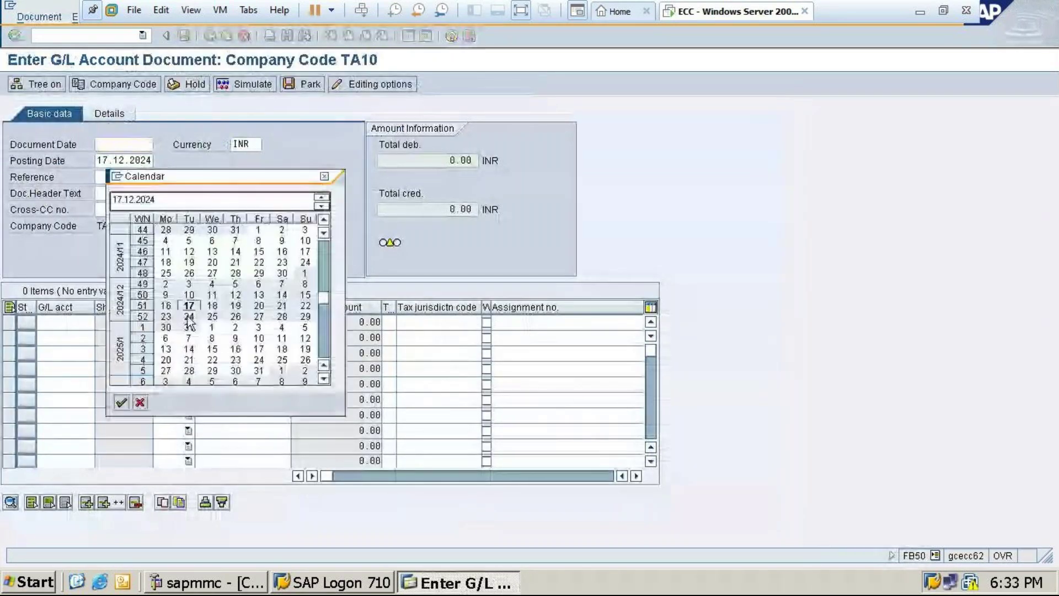
pyautogui.doubleClick(189, 307)
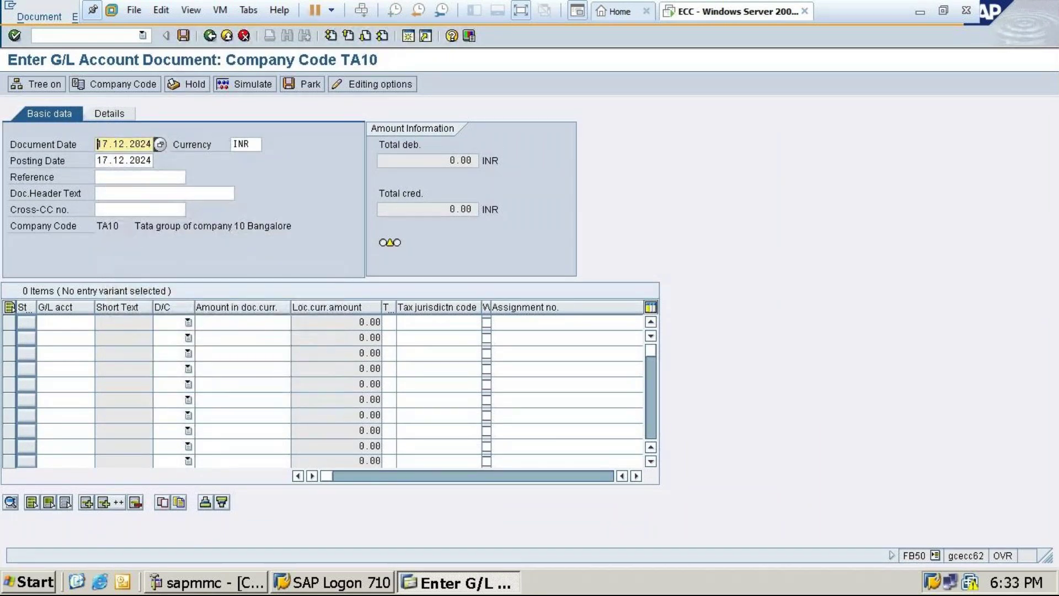
# Step: Enter the first line item as a debit of 4000 to Advertisement expenses account 400002
pyautogui.click(70, 326)
pyautogui.click(101, 323)
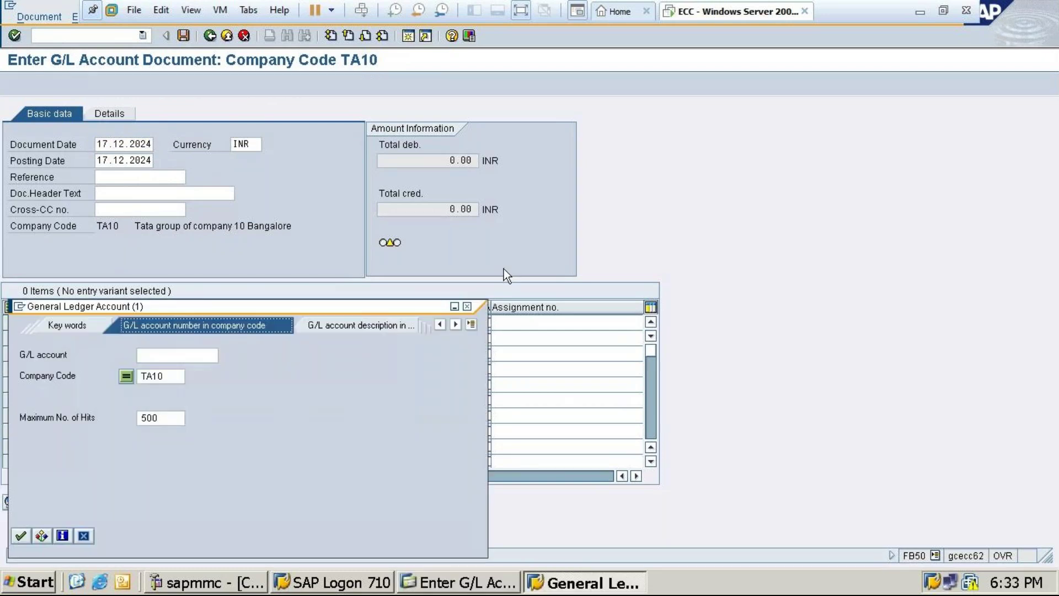
pyautogui.click(33, 539)
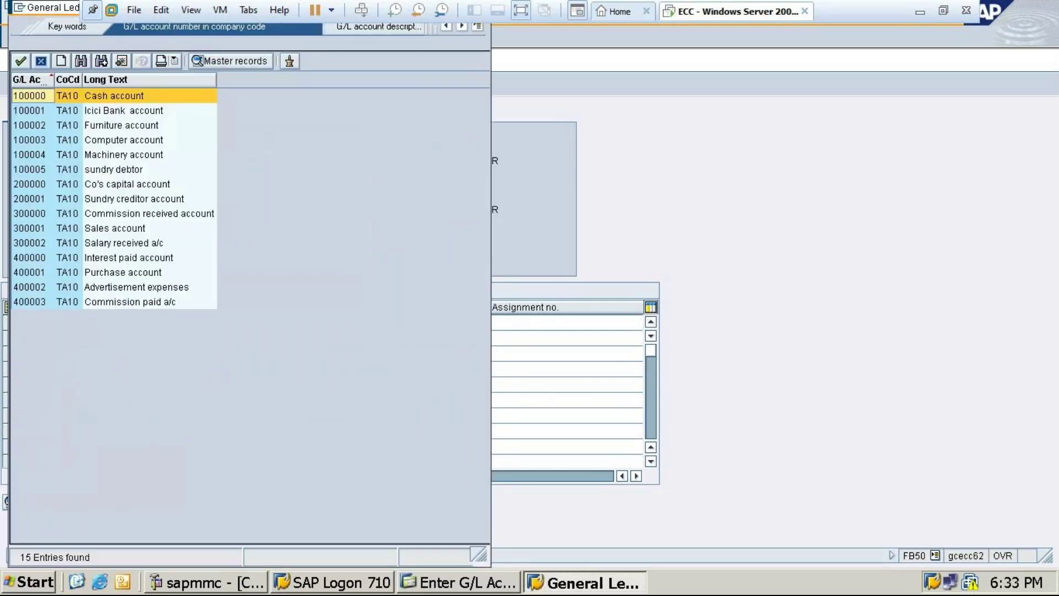
pyautogui.doubleClick(130, 287)
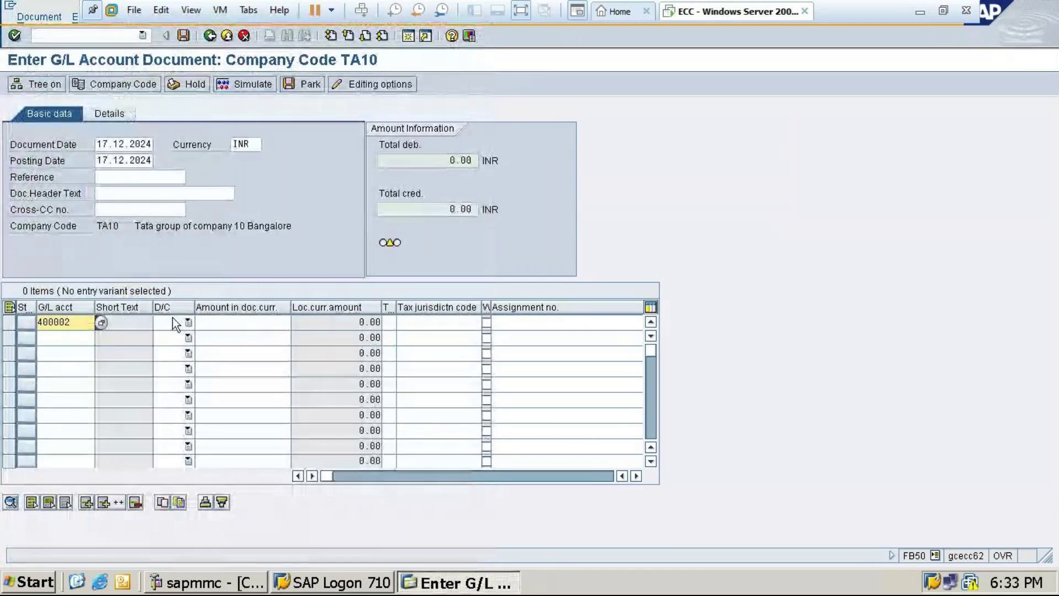
pyautogui.click(172, 323)
pyautogui.click(166, 348)
pyautogui.click(257, 322)
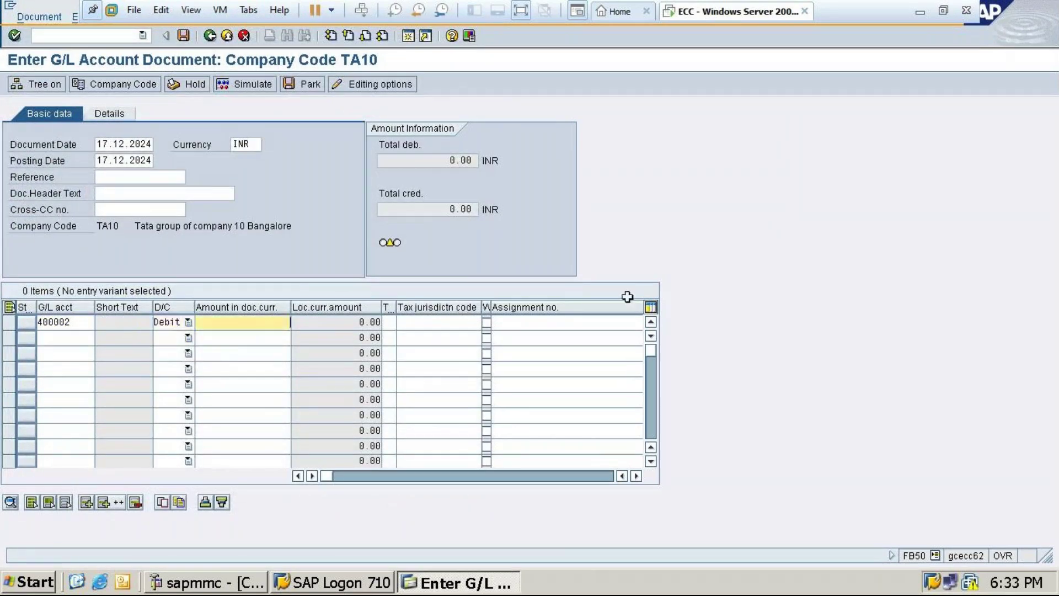
pyautogui.write('4000')
# Step: Enter the second line item as a credit of 4000 to Cash account 100000
pyautogui.click(83, 340)
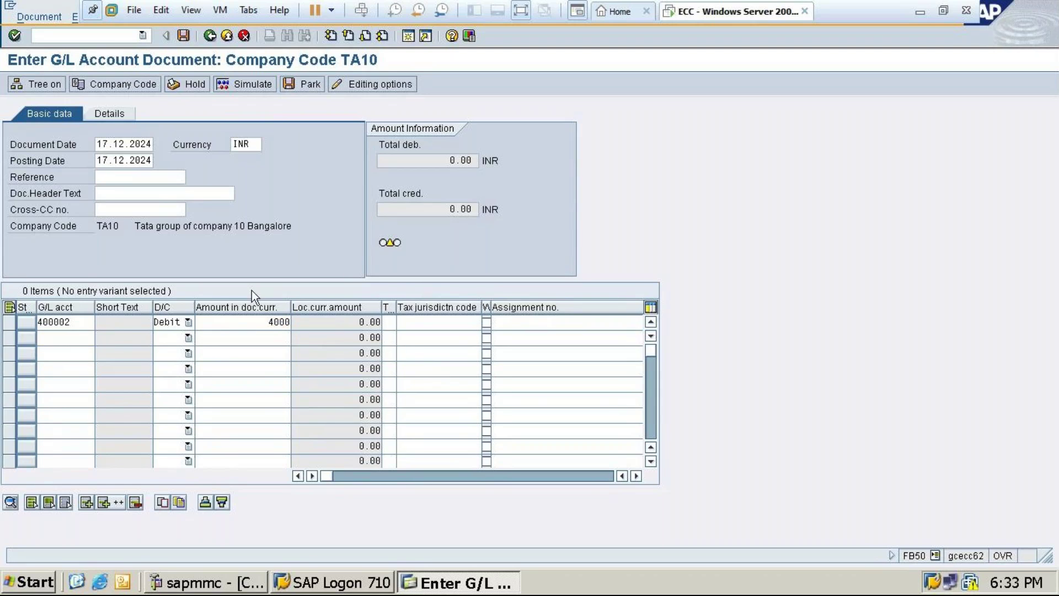
pyautogui.click(101, 338)
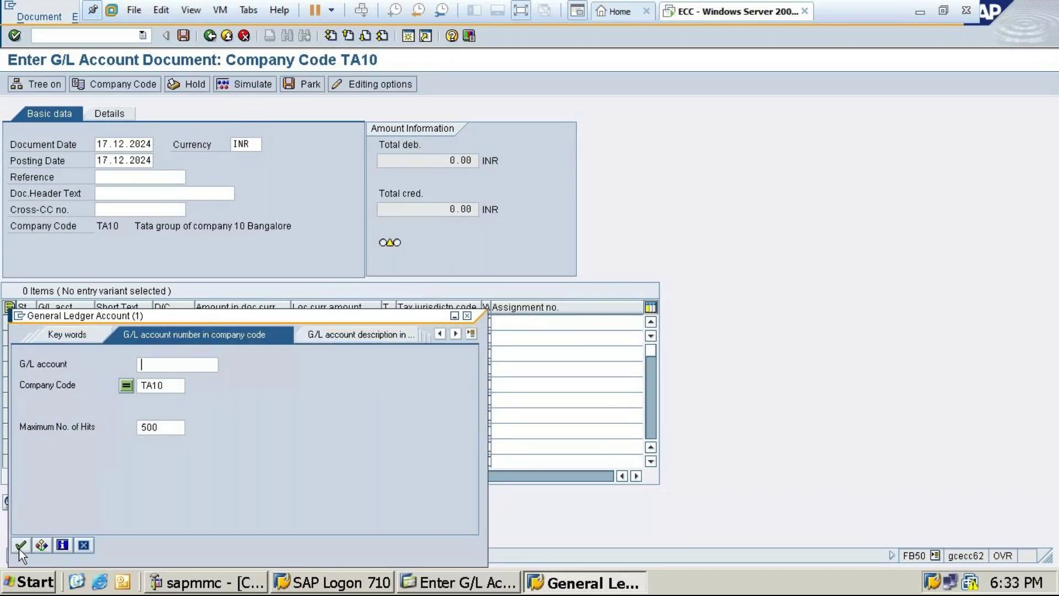
pyautogui.click(21, 547)
pyautogui.press('Return')
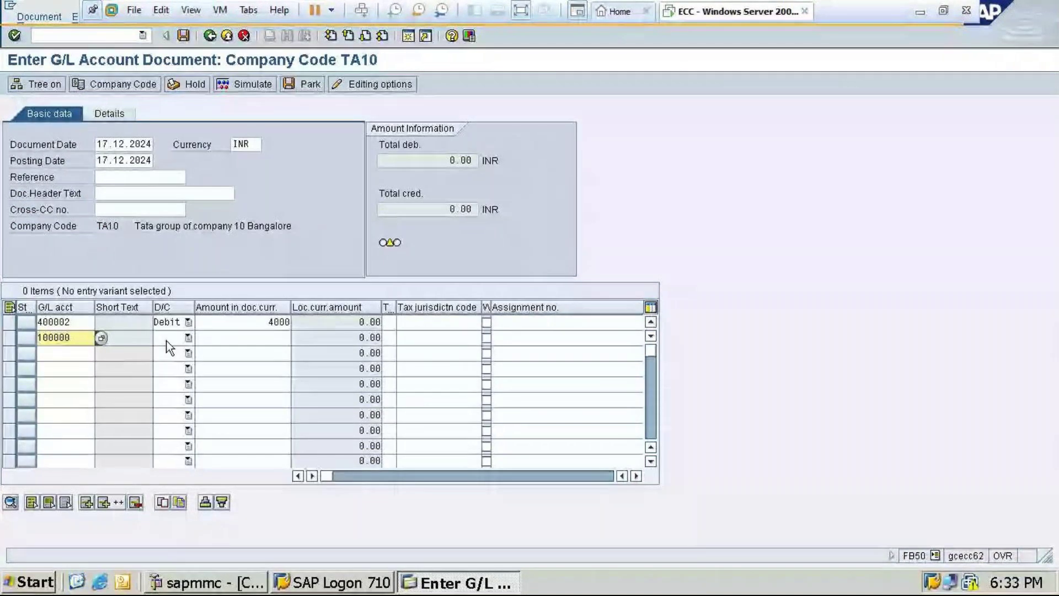
pyautogui.click(159, 336)
pyautogui.click(157, 334)
pyautogui.click(157, 334)
pyautogui.click(161, 353)
pyautogui.click(271, 337)
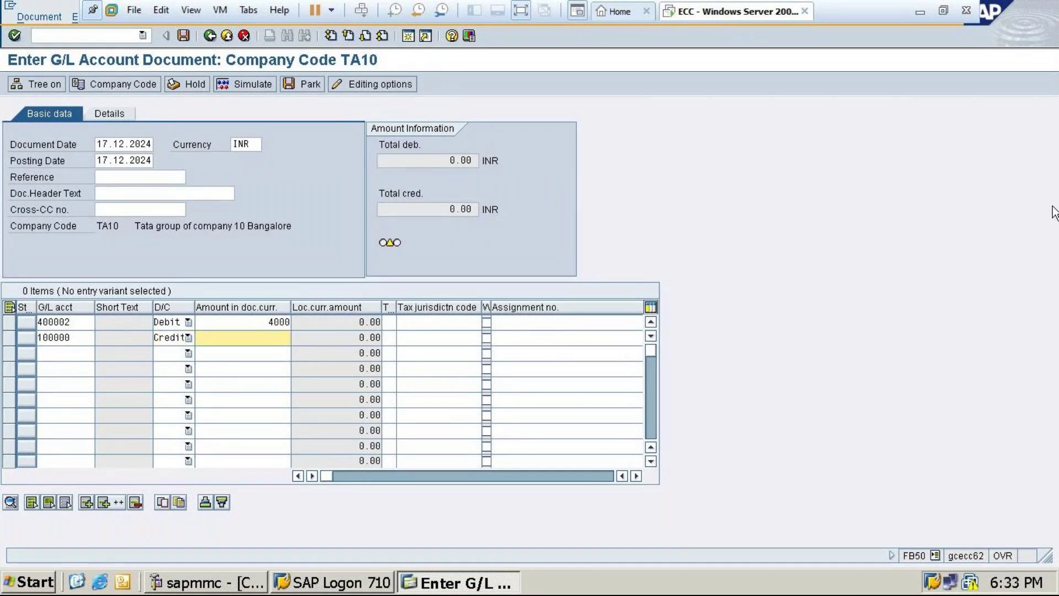
pyautogui.write('4000')
# Step: Simulate and post the advertisement expense document, and leave the FB50 entry
pyautogui.click(246, 84)
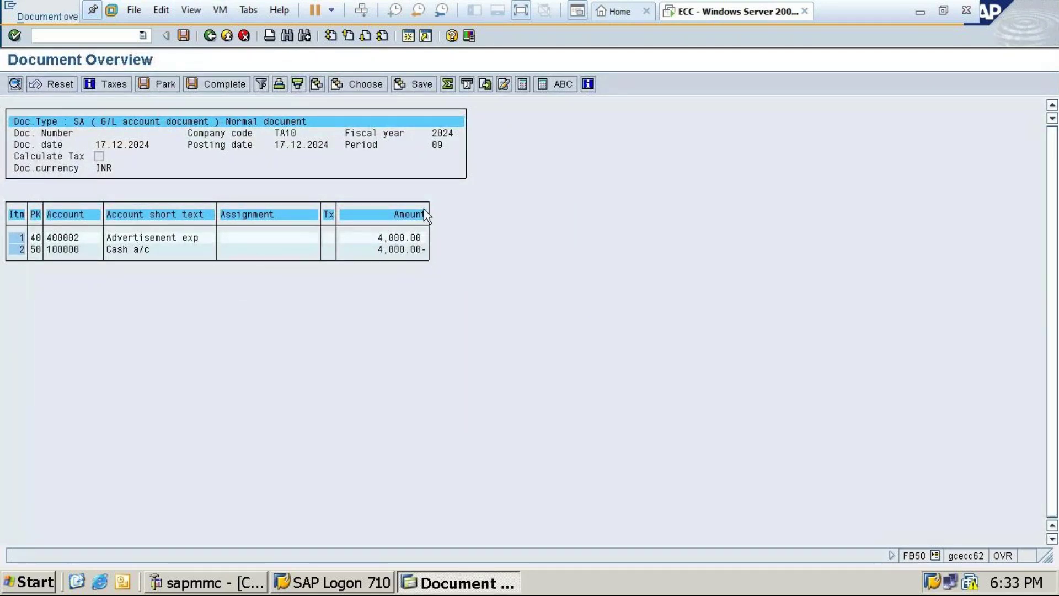
pyautogui.click(182, 36)
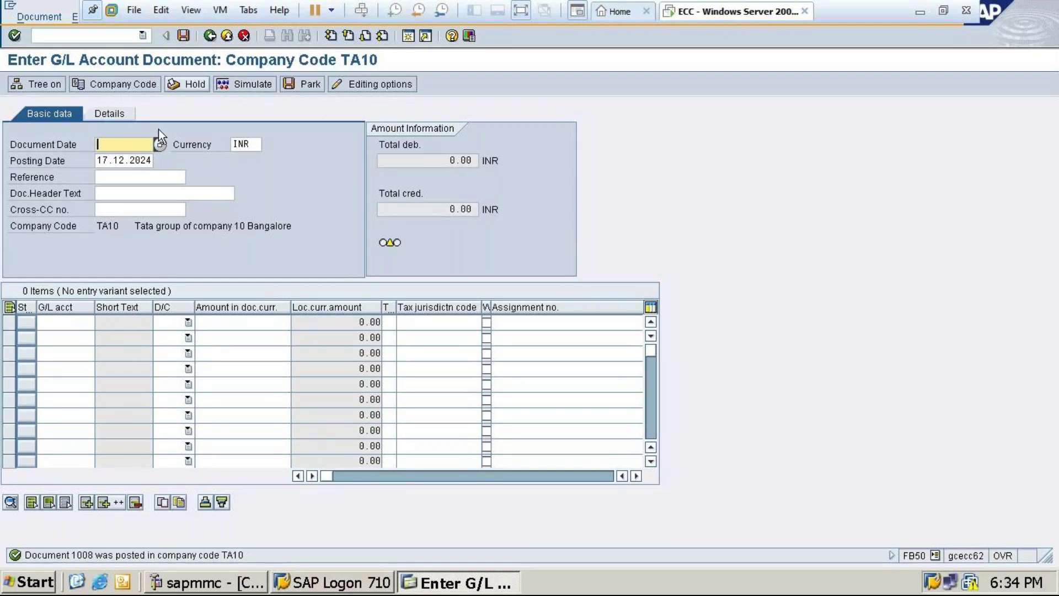
pyautogui.click(232, 35)
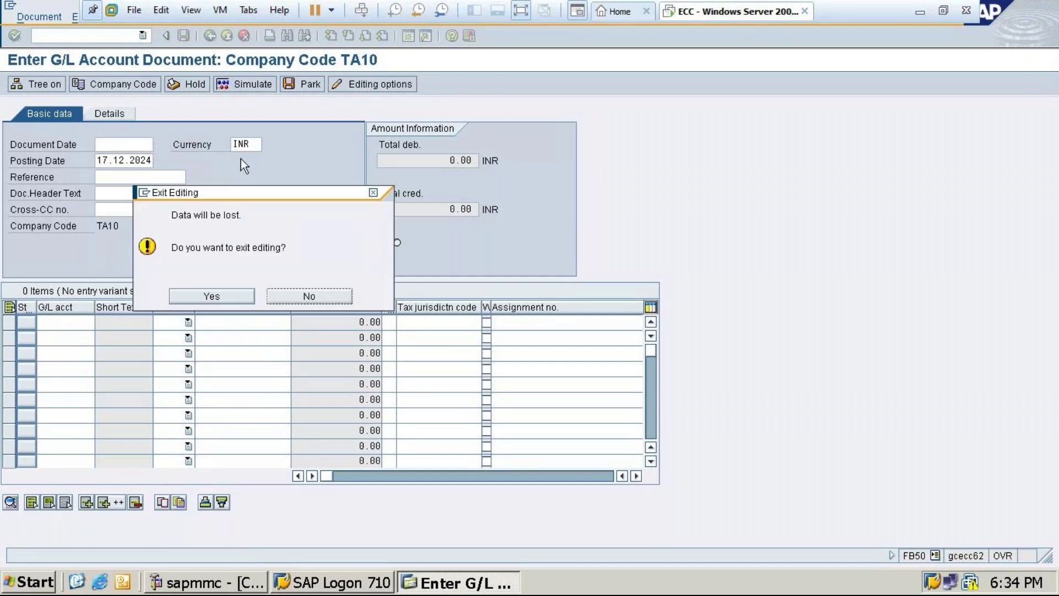
pyautogui.click(235, 297)
# Step: Open another FB50 G/L account document and set its document date to 17.12.2024
pyautogui.doubleClick(138, 303)
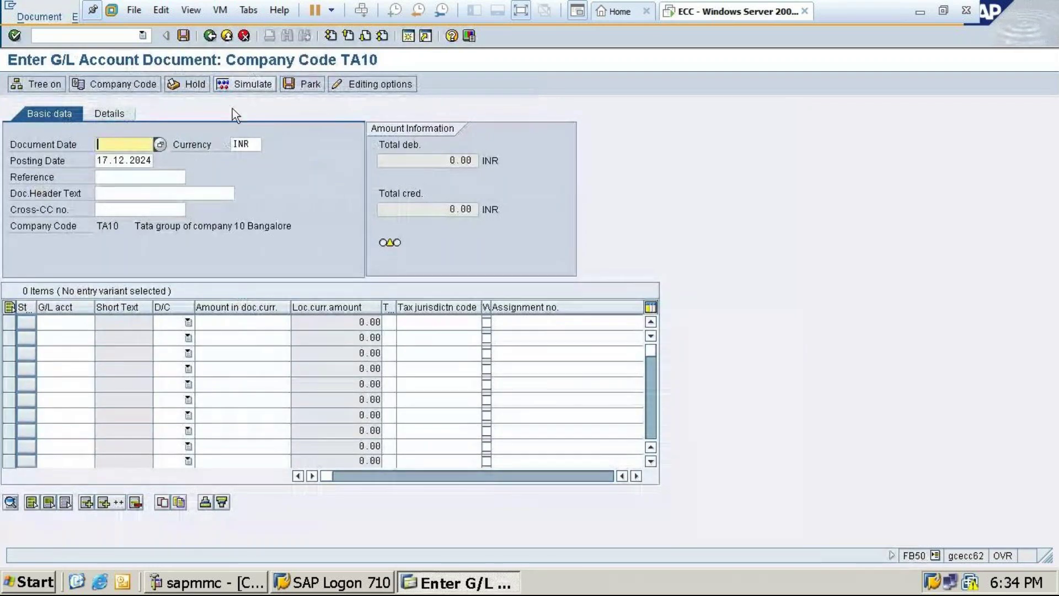
pyautogui.click(161, 145)
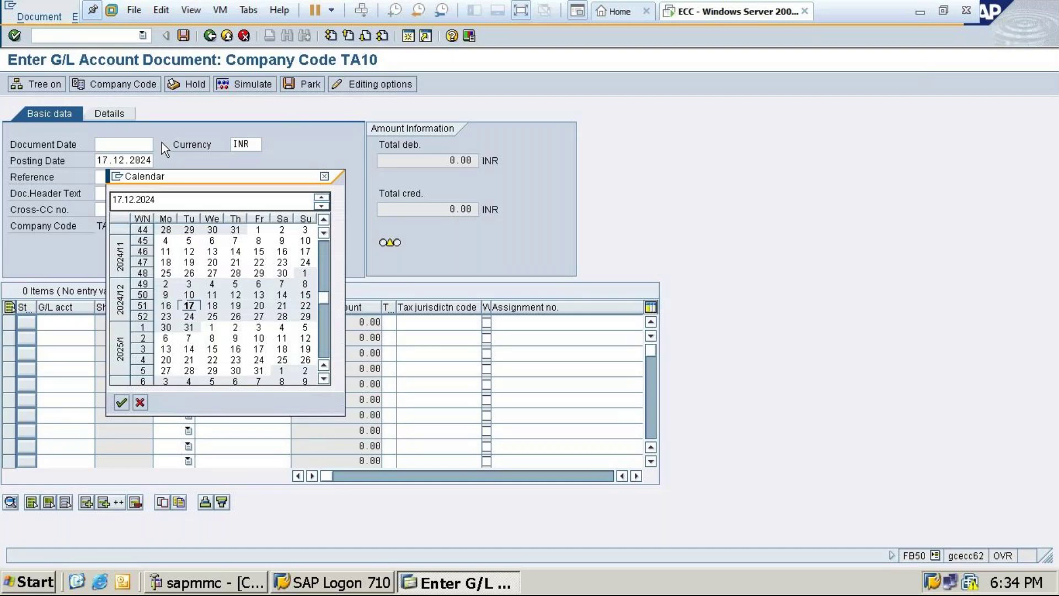
pyautogui.doubleClick(187, 303)
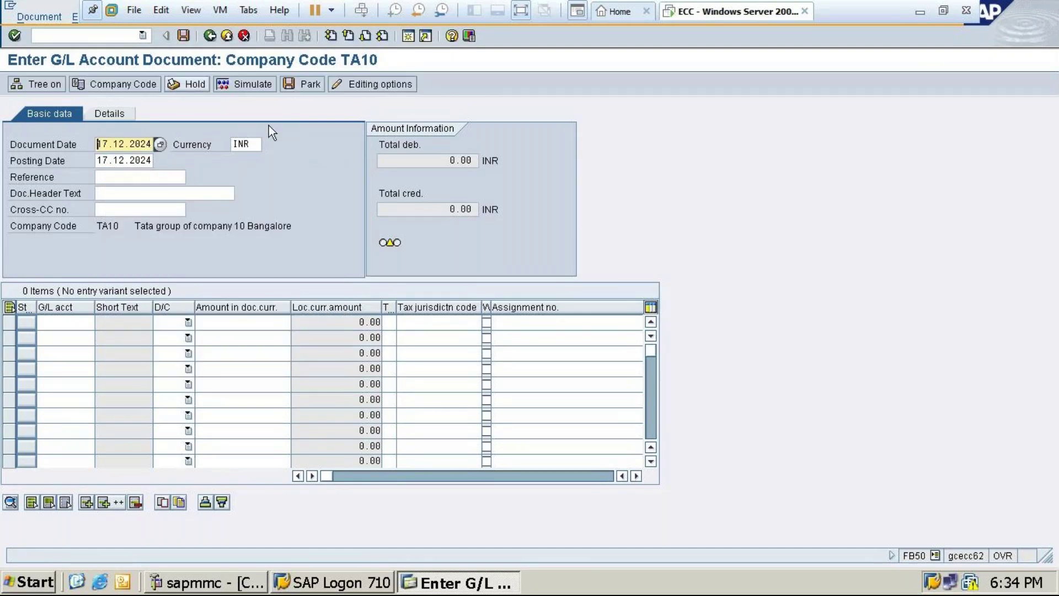
# Step: Choose Salary received a/c 300002 as the first line item's G/L account
pyautogui.click(64, 325)
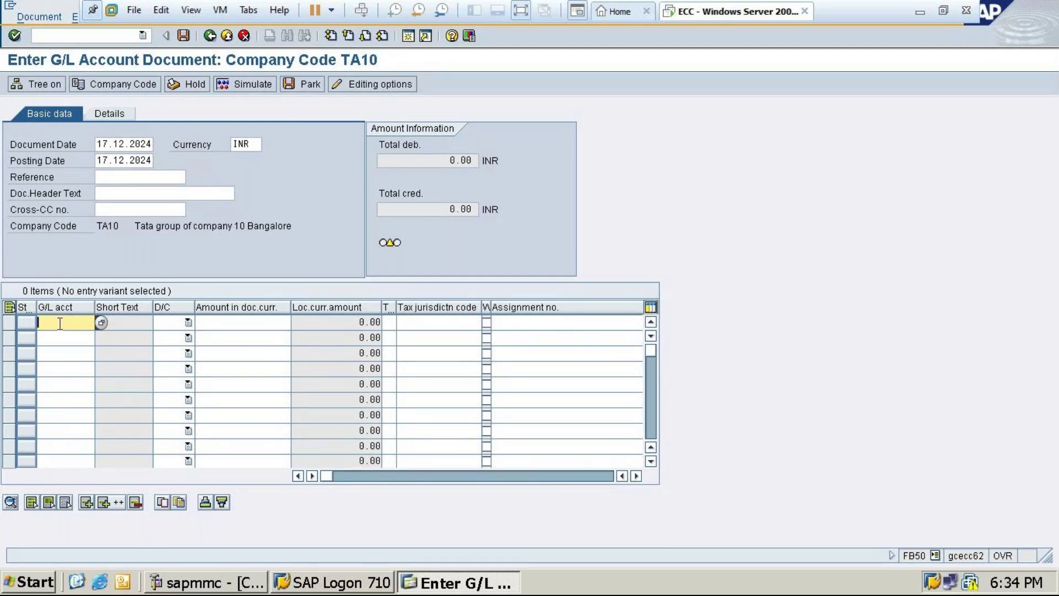
pyautogui.click(100, 323)
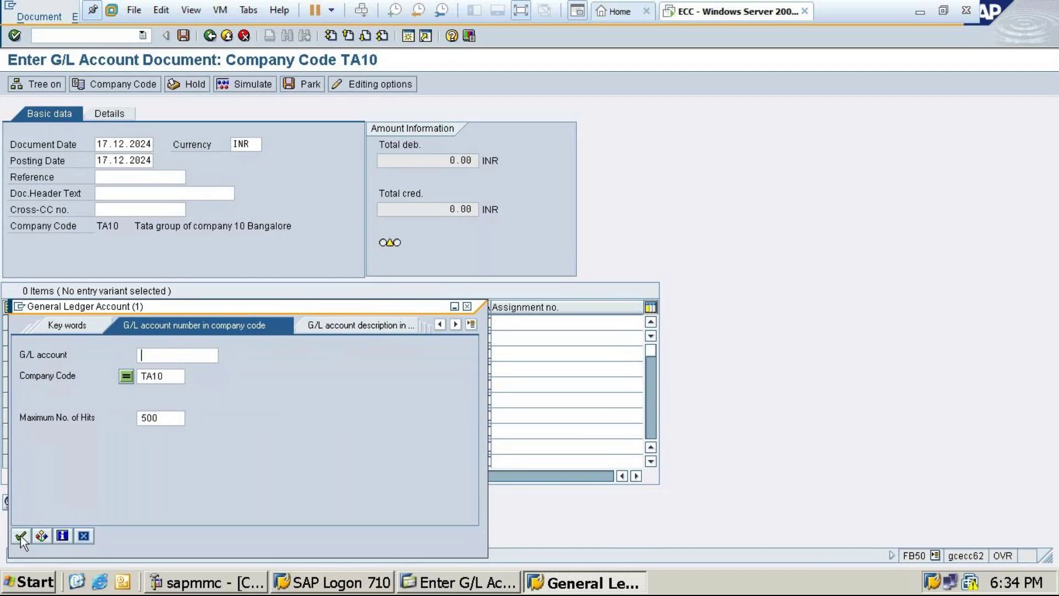
pyautogui.click(21, 536)
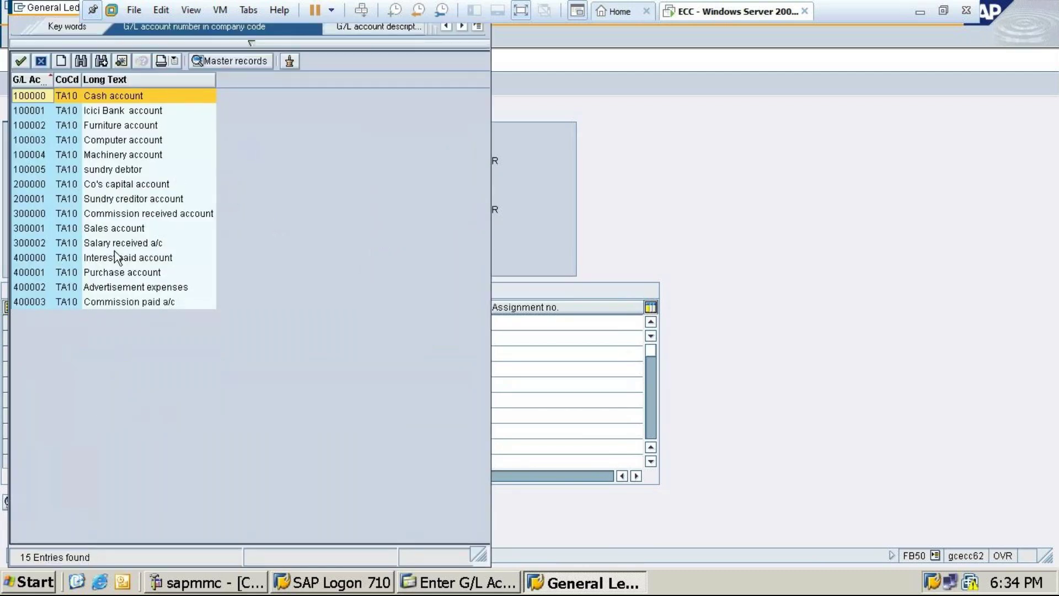
pyautogui.doubleClick(114, 239)
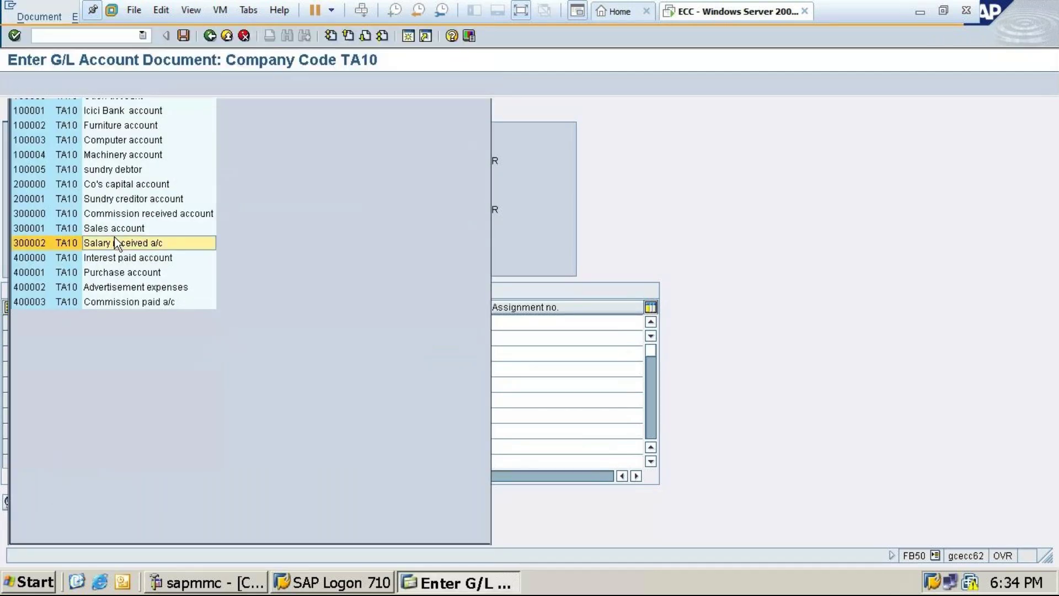
# Step: Change the first line item's G/L account to Cash account 100000 using the account search
pyautogui.click(101, 321)
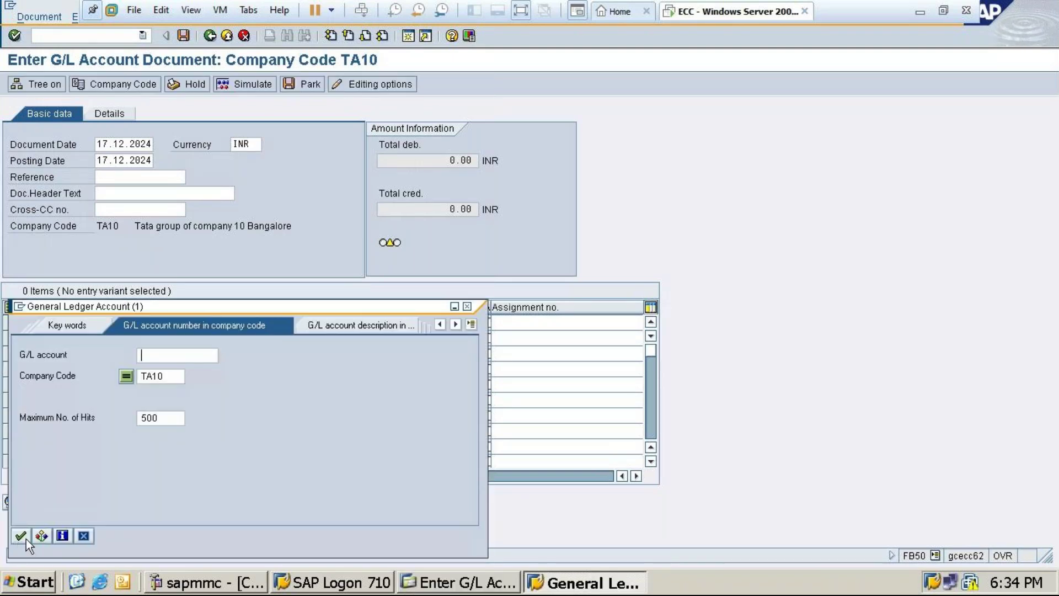
pyautogui.click(24, 538)
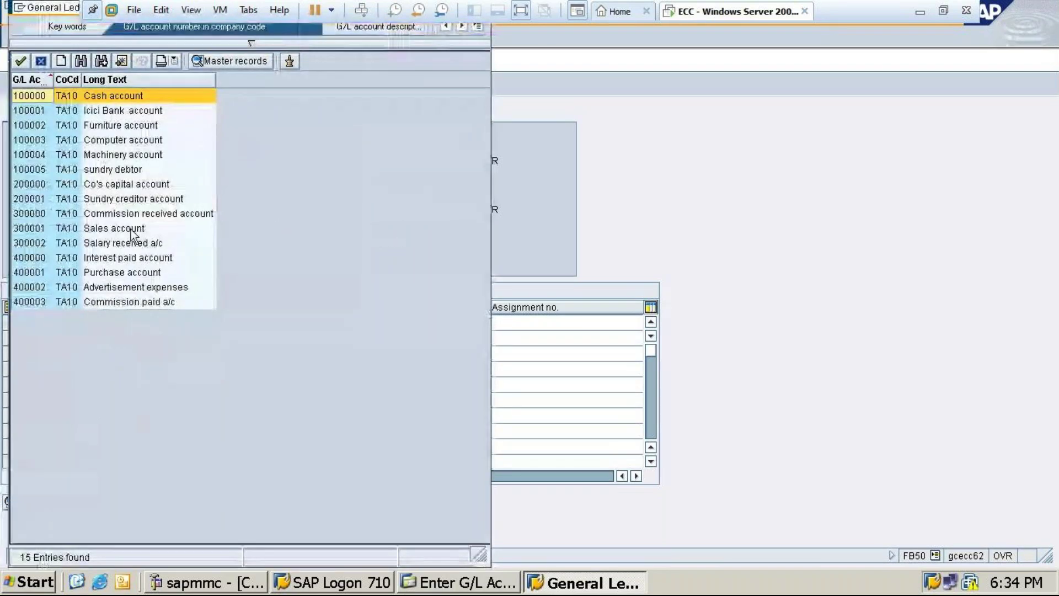
pyautogui.doubleClick(123, 101)
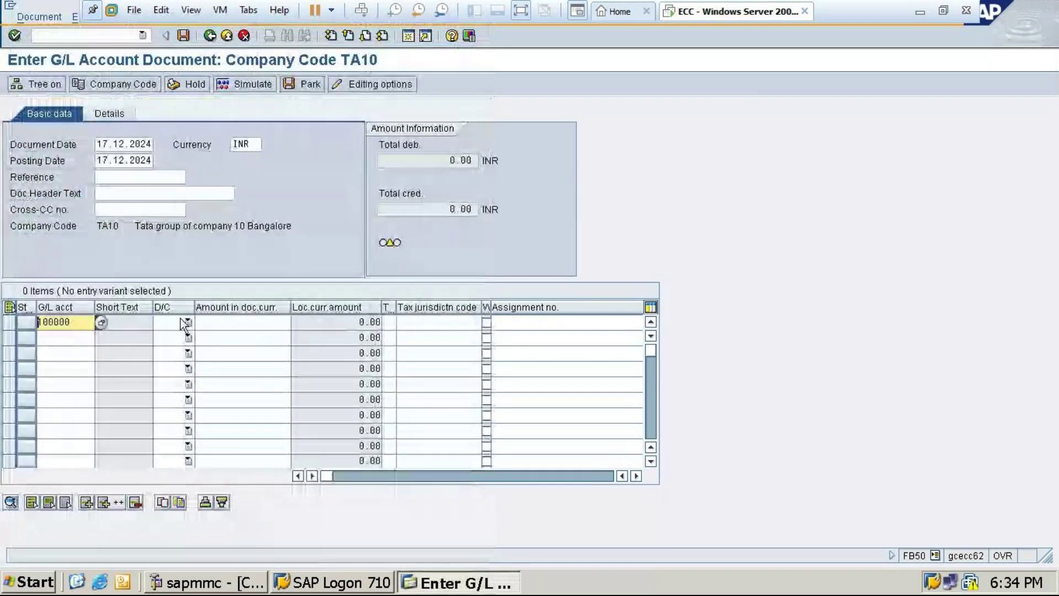
# Step: Make the Cash line item a debit of 25000 and add G/L account 300002 as a second line item with a credit of 25000
pyautogui.click(172, 323)
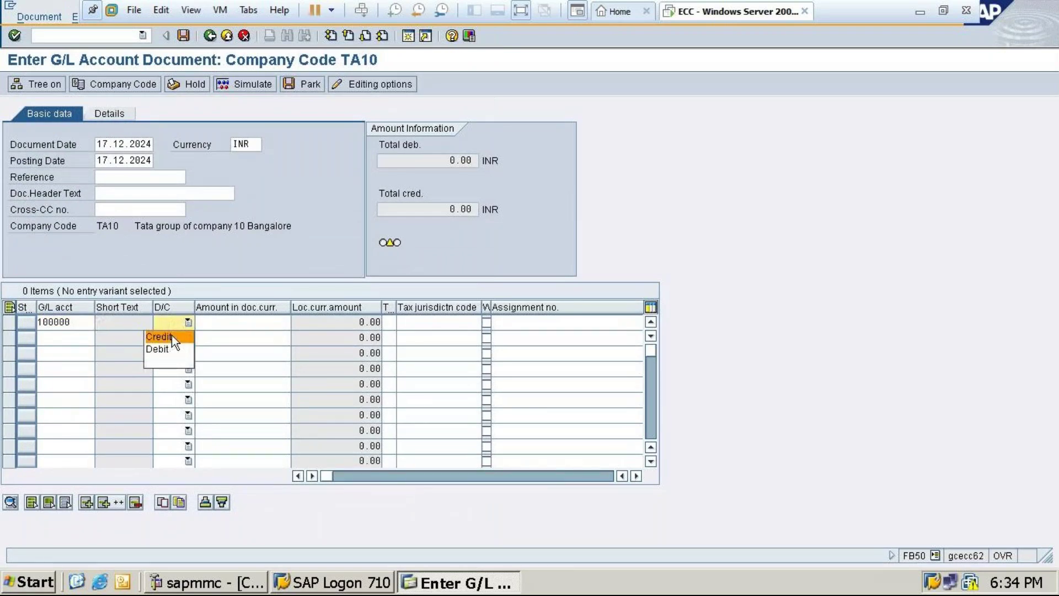
pyautogui.click(161, 349)
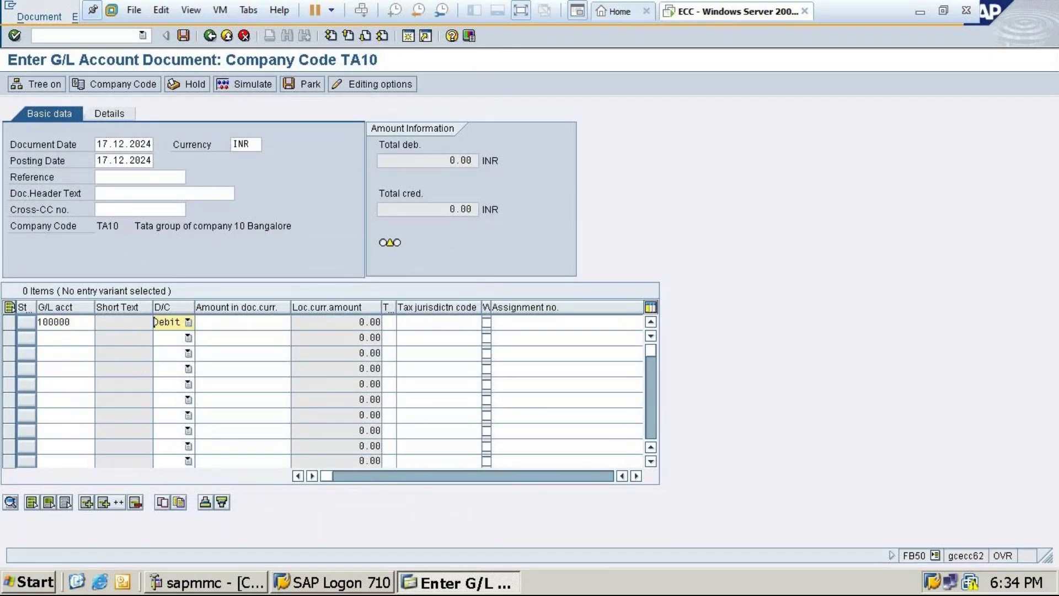
pyautogui.click(216, 323)
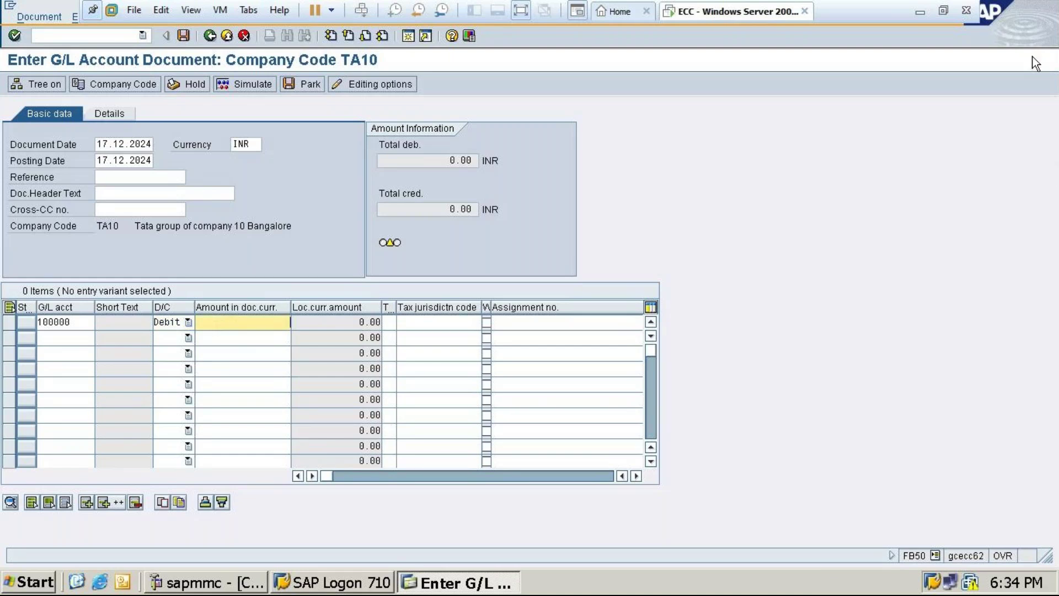
pyautogui.write('25000')
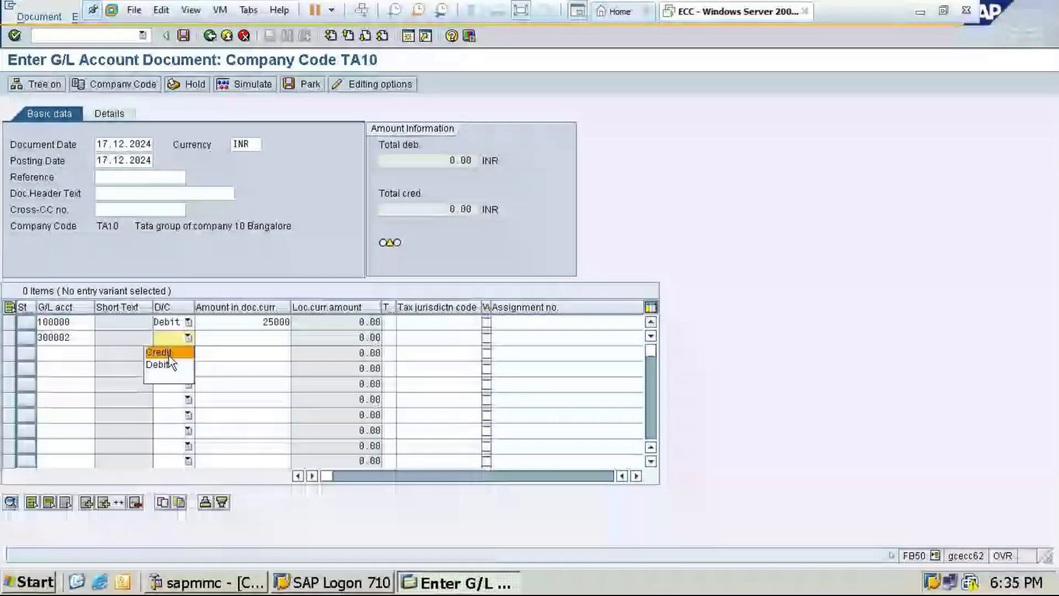
pyautogui.click(169, 362)
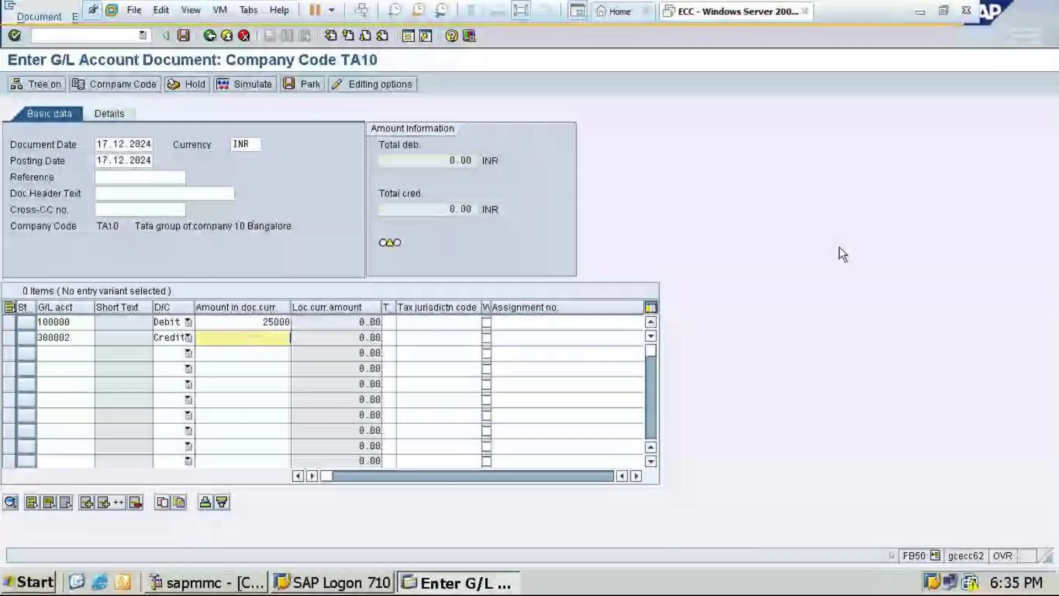
pyautogui.write('25000')
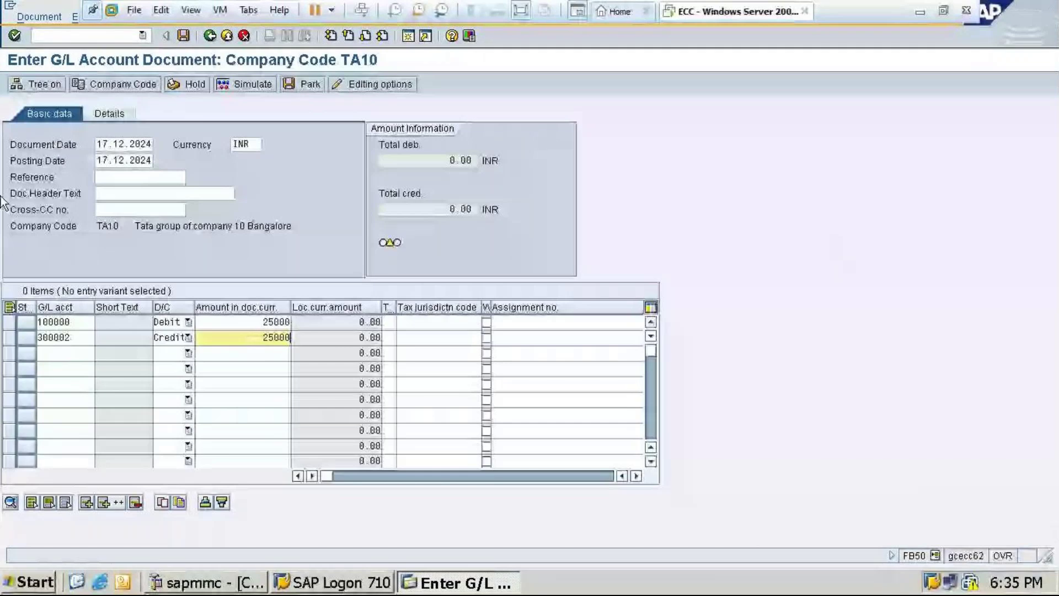
# Step: Park the salary received document and exit the FB50 entry back to SAP Easy Access
pyautogui.click(309, 85)
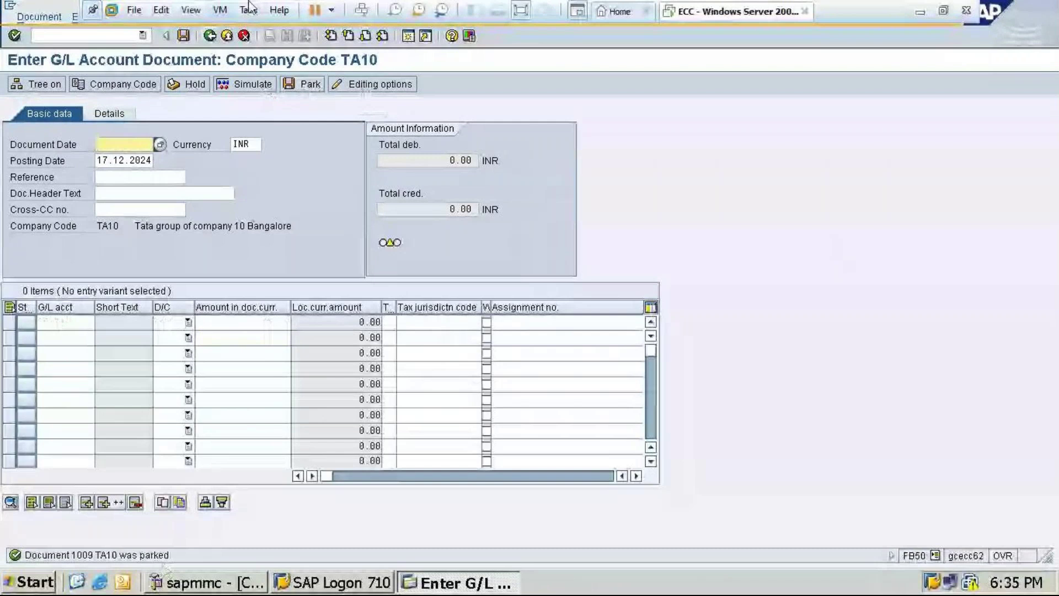
pyautogui.click(183, 41)
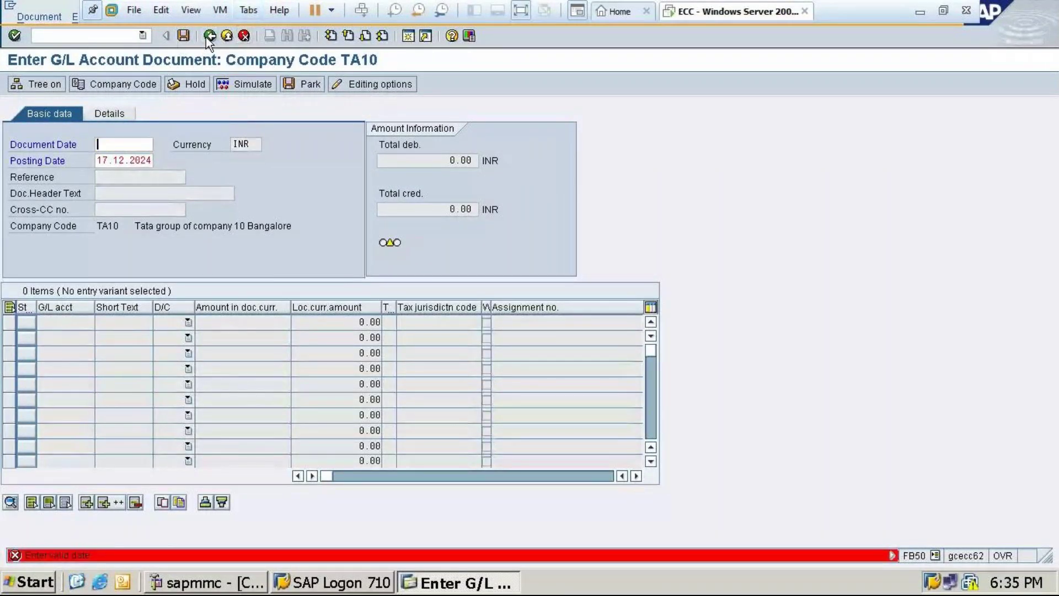
pyautogui.click(209, 36)
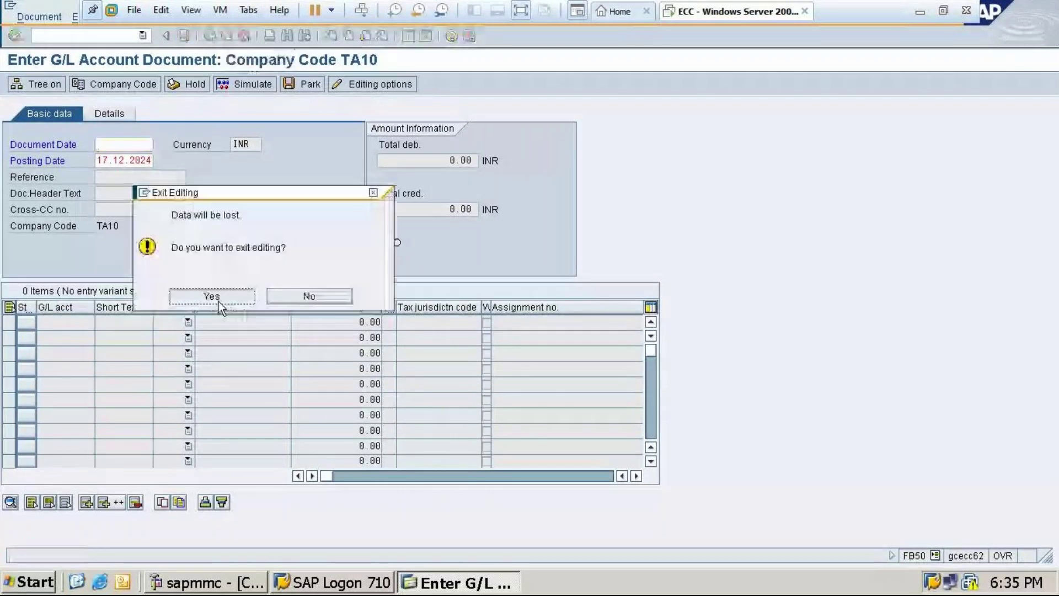
pyautogui.click(212, 296)
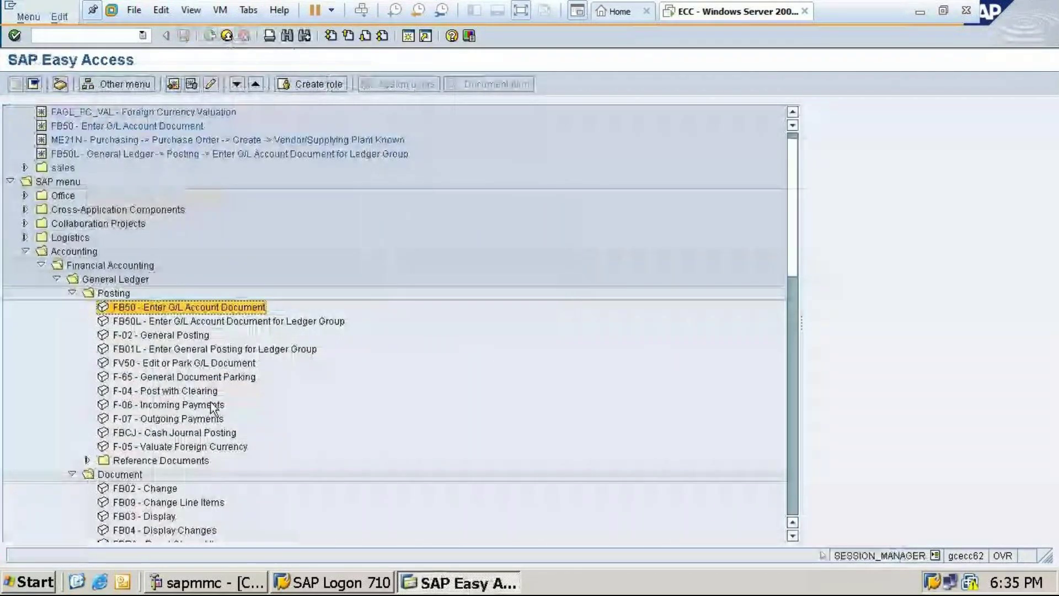
# Step: Open parked document 1009 of company code TA10, fiscal year 2024, with FBV0 Post/Delete
pyautogui.scroll(-3, 212, 408)
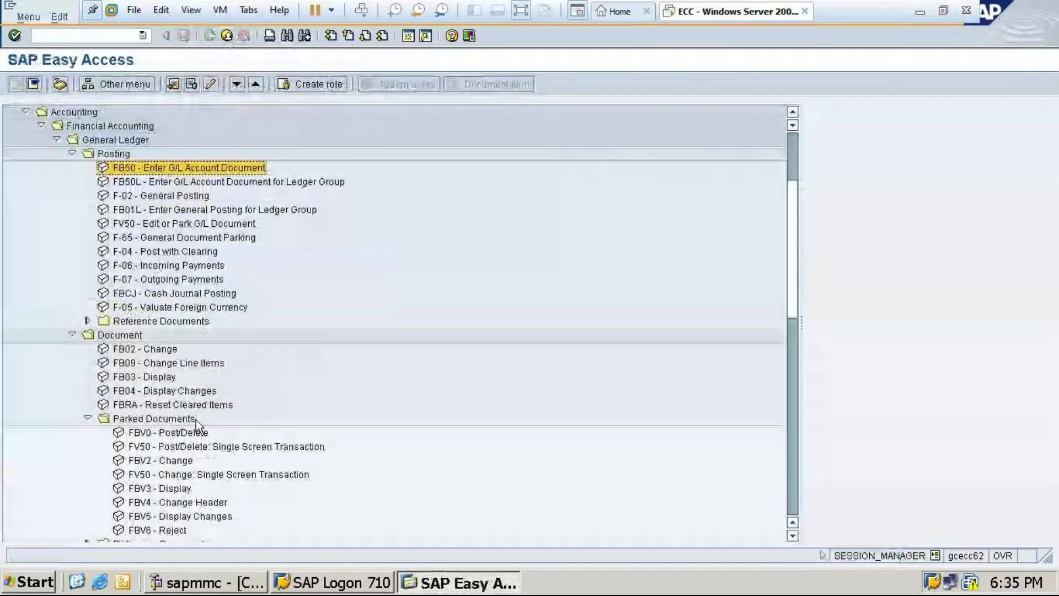
pyautogui.doubleClick(193, 432)
pyautogui.click(103, 194)
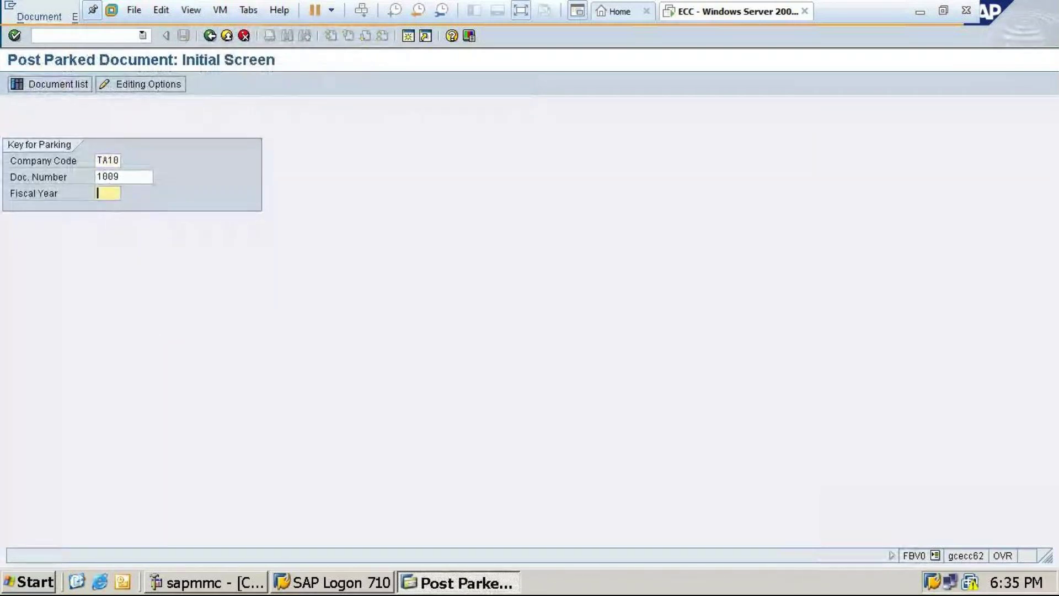
pyautogui.write('2024')
pyautogui.press('Return')
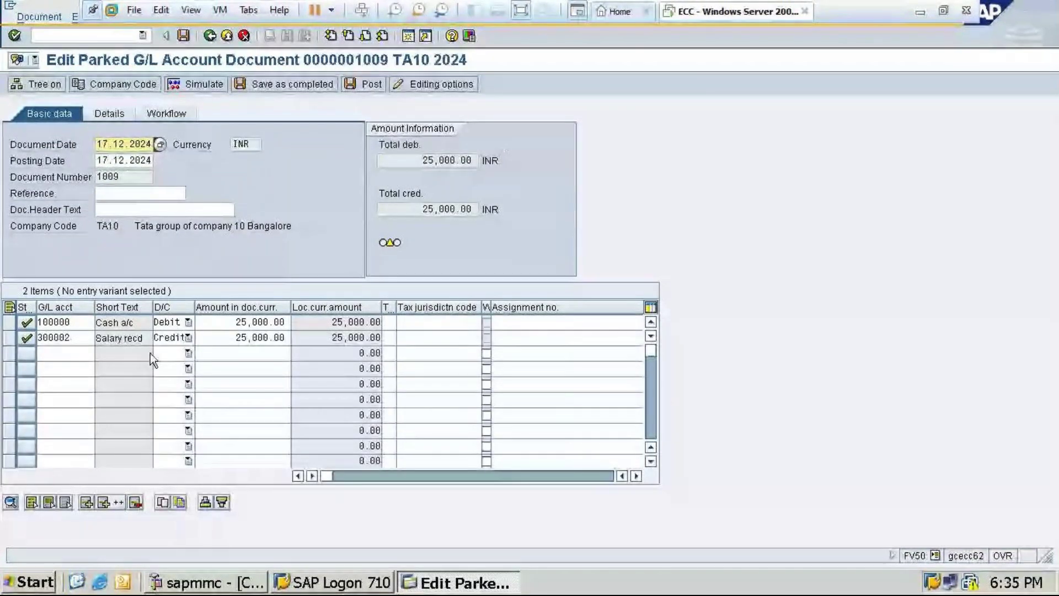
# Step: Simulate the parked document, save it as completed, and leave the FBV0 transaction
pyautogui.click(295, 83)
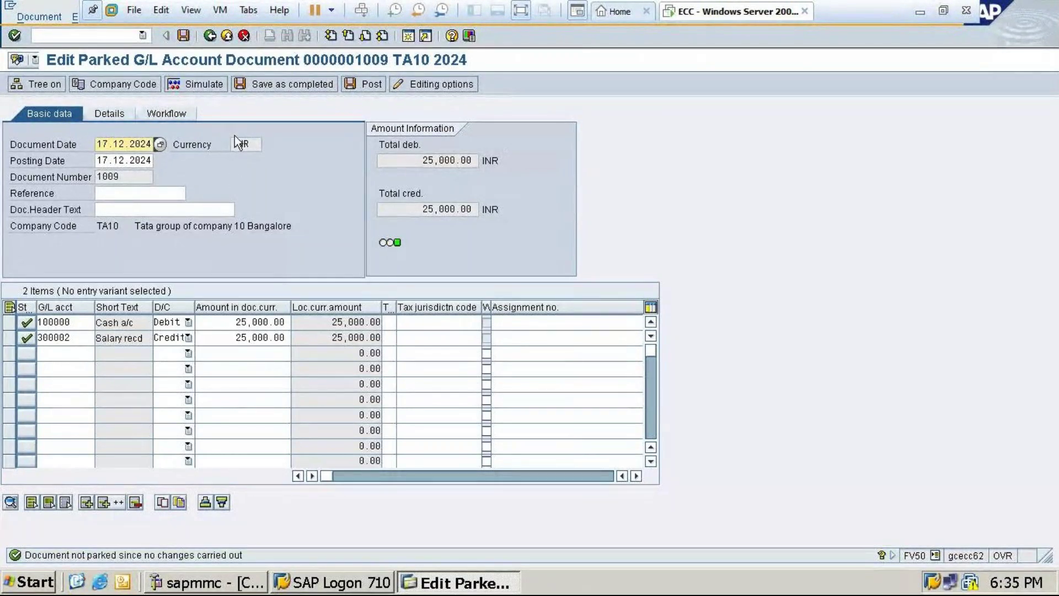
pyautogui.click(211, 85)
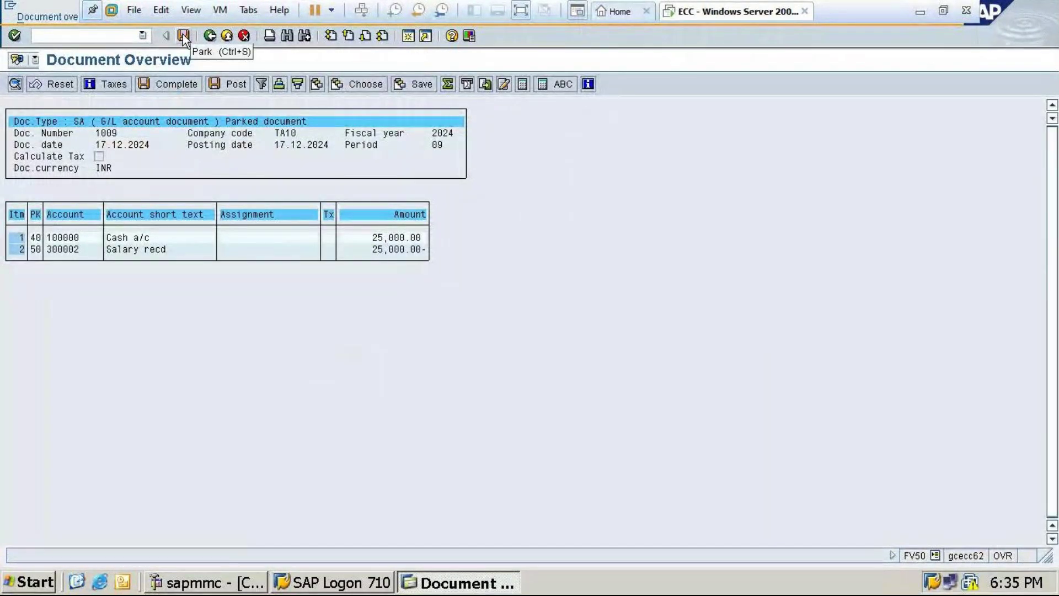
pyautogui.click(183, 36)
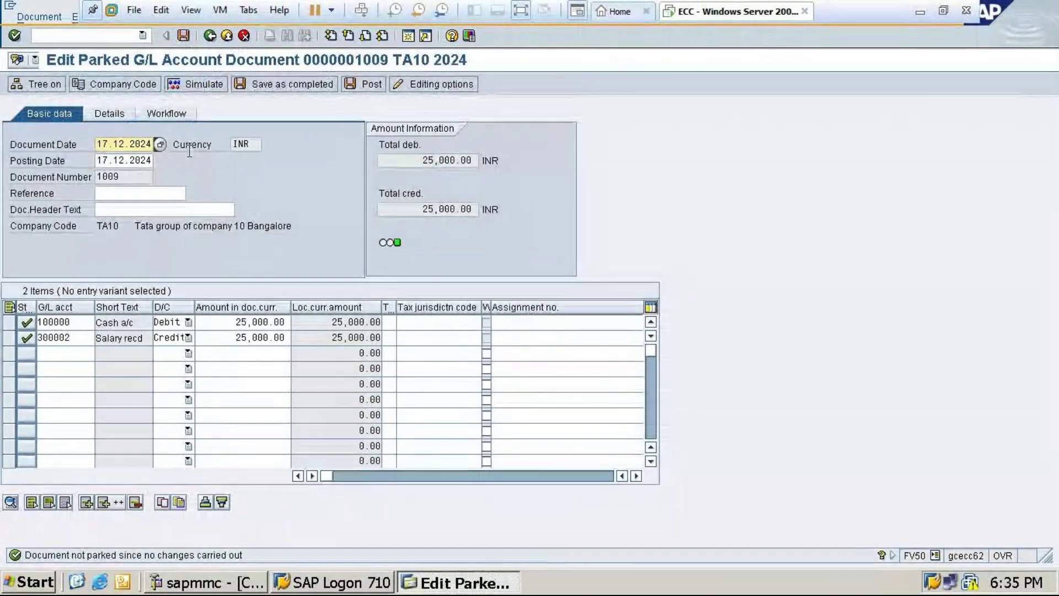
pyautogui.click(309, 84)
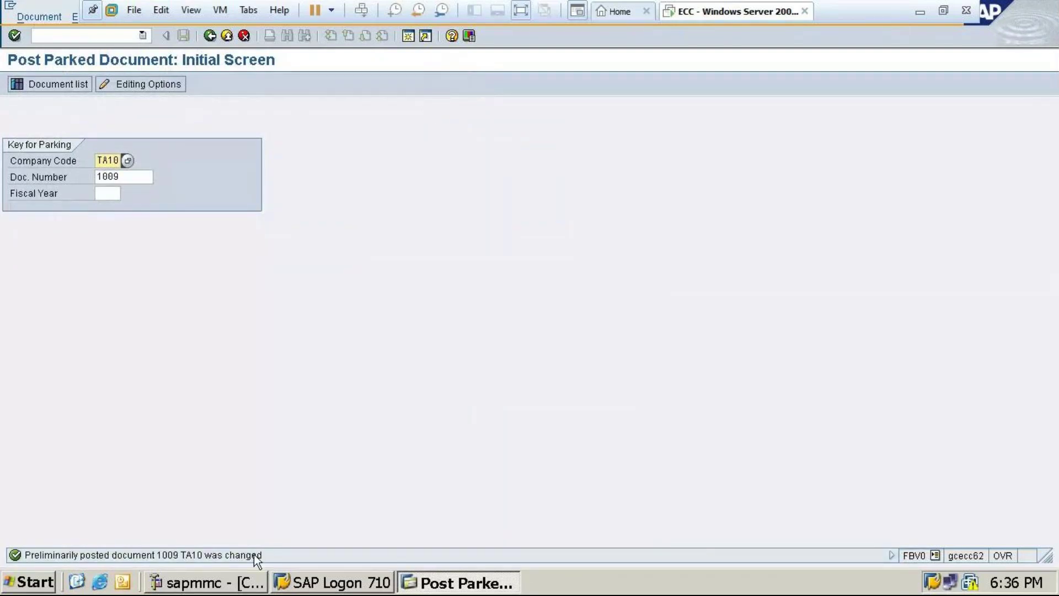
pyautogui.click(210, 36)
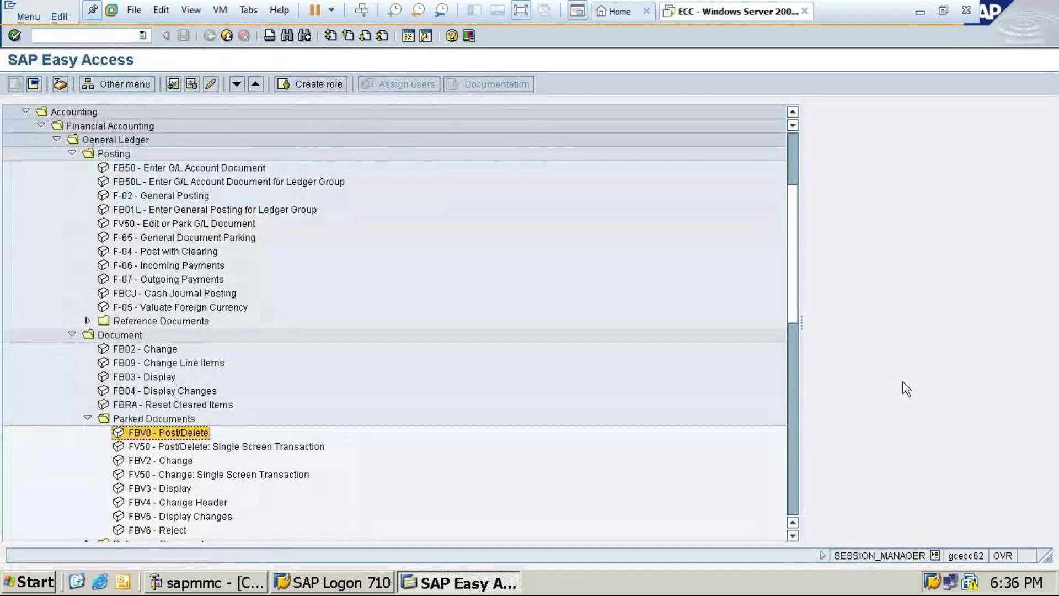
# Step: Display parked document 1009 of company code TA10 for fiscal year 2024 with FBV3, and return to SAP Easy Access
pyautogui.click(173, 489)
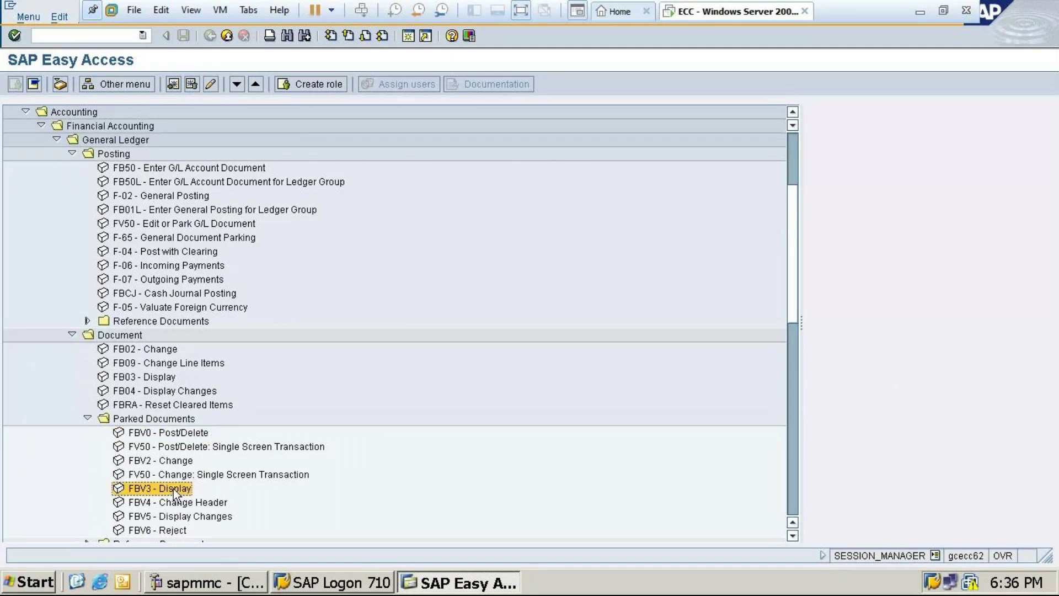
pyautogui.doubleClick(134, 491)
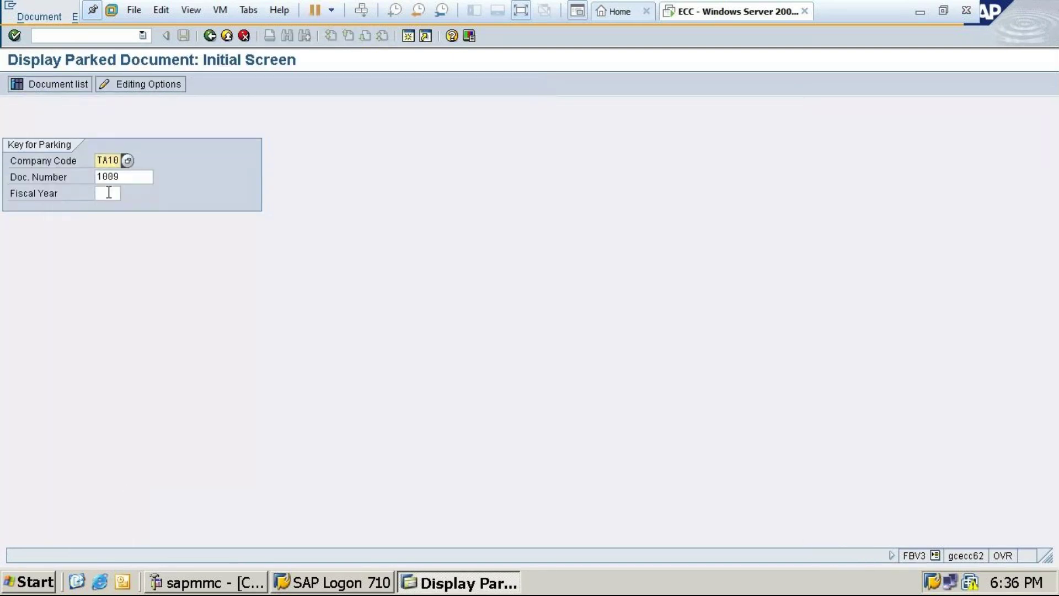
pyautogui.click(109, 193)
pyautogui.write('2')
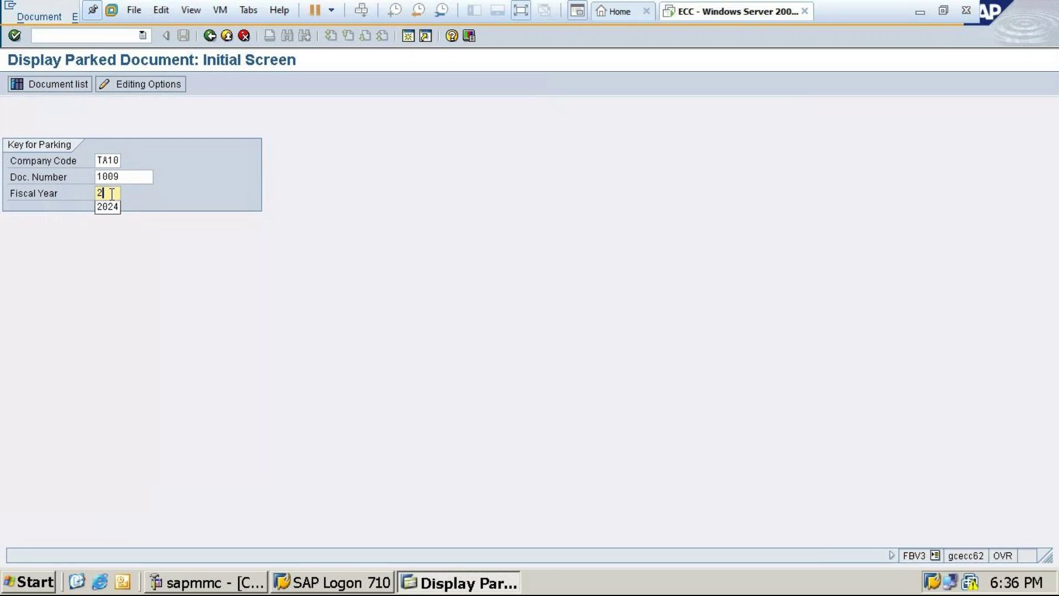
pyautogui.click(115, 210)
pyautogui.press('Return')
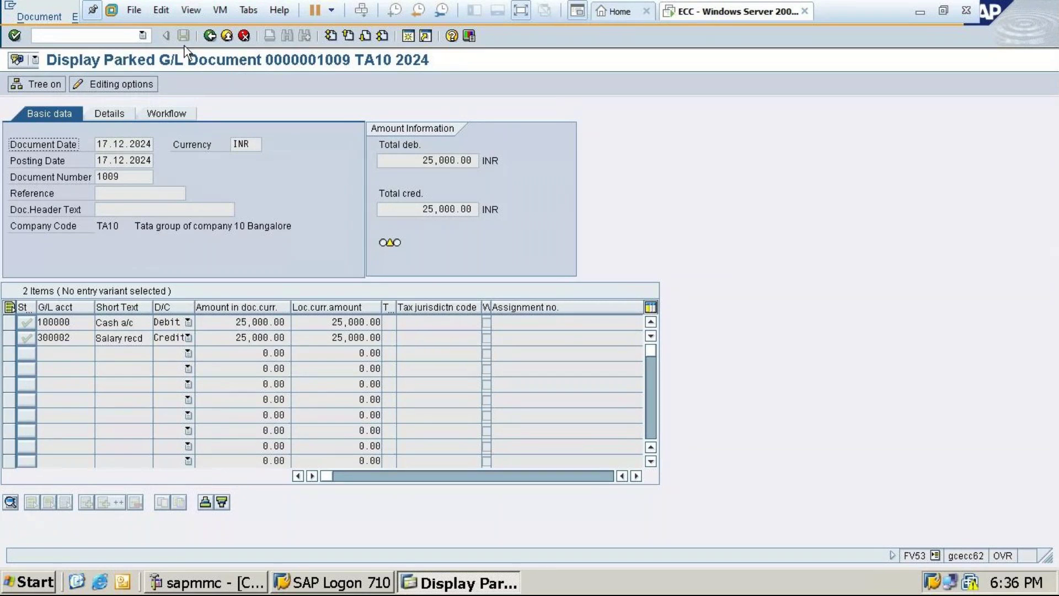
pyautogui.click(208, 37)
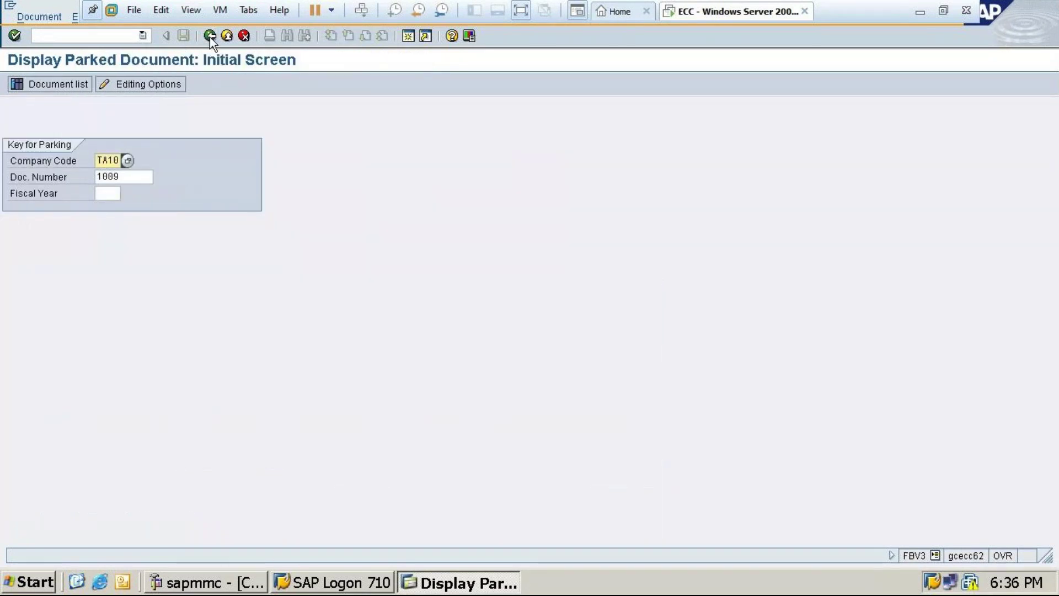
pyautogui.click(210, 37)
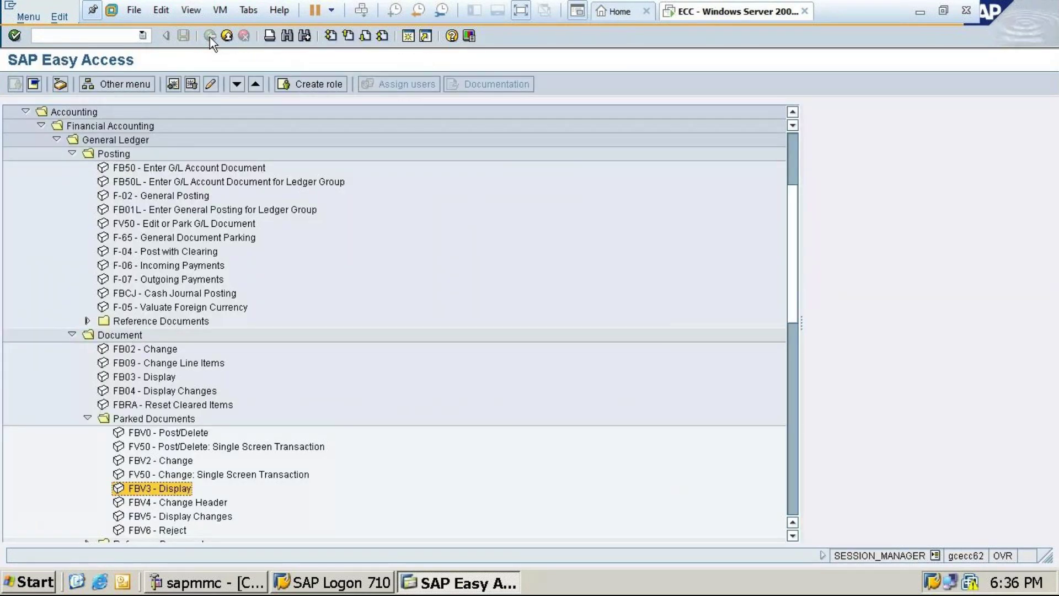
# Step: Reopen parked document 1009 in FBV0 Post/Delete for company code TA10 and fiscal year 2024
pyautogui.doubleClick(134, 434)
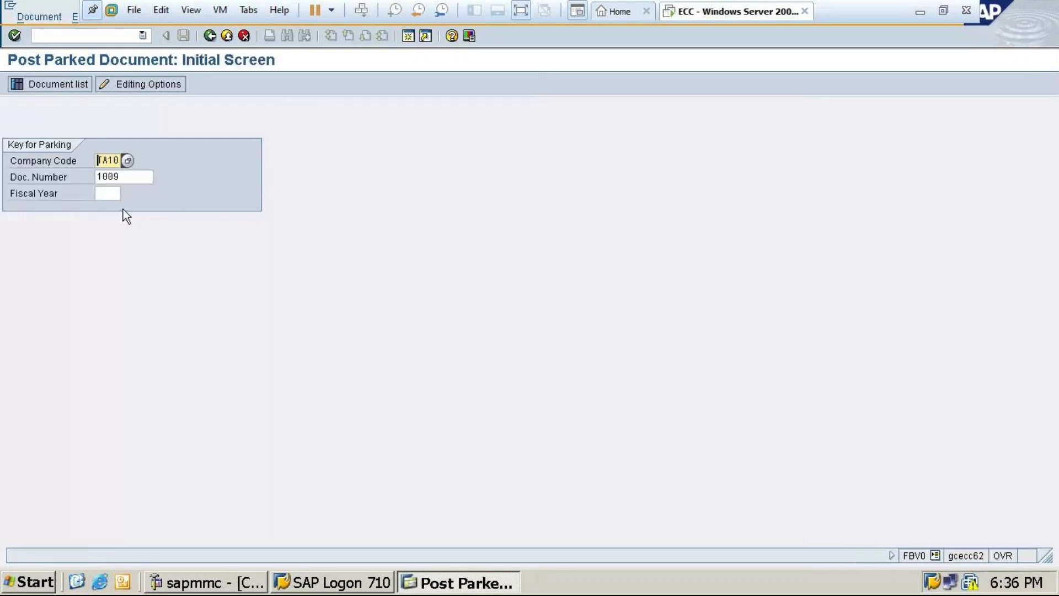
pyautogui.click(108, 193)
pyautogui.write('2')
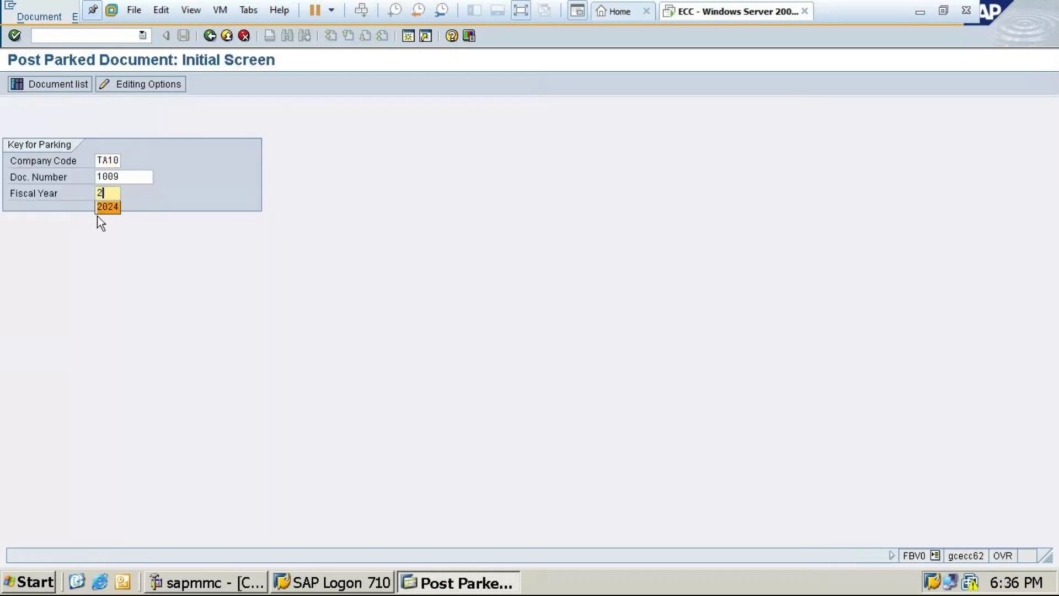
pyautogui.click(103, 208)
pyautogui.press('Return')
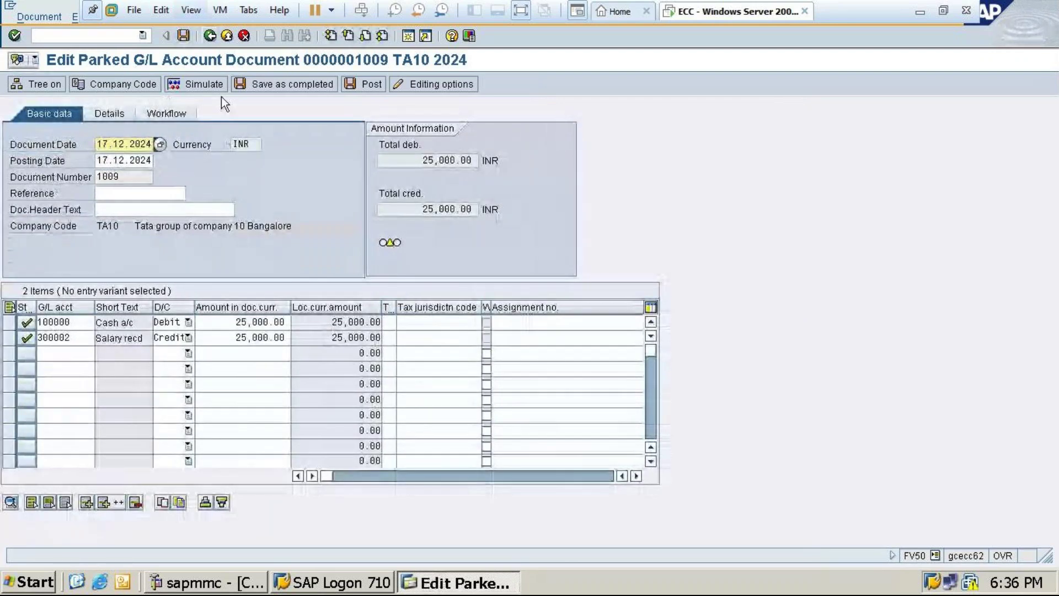
# Step: Post the parked salary document and return to SAP Easy Access
pyautogui.click(381, 84)
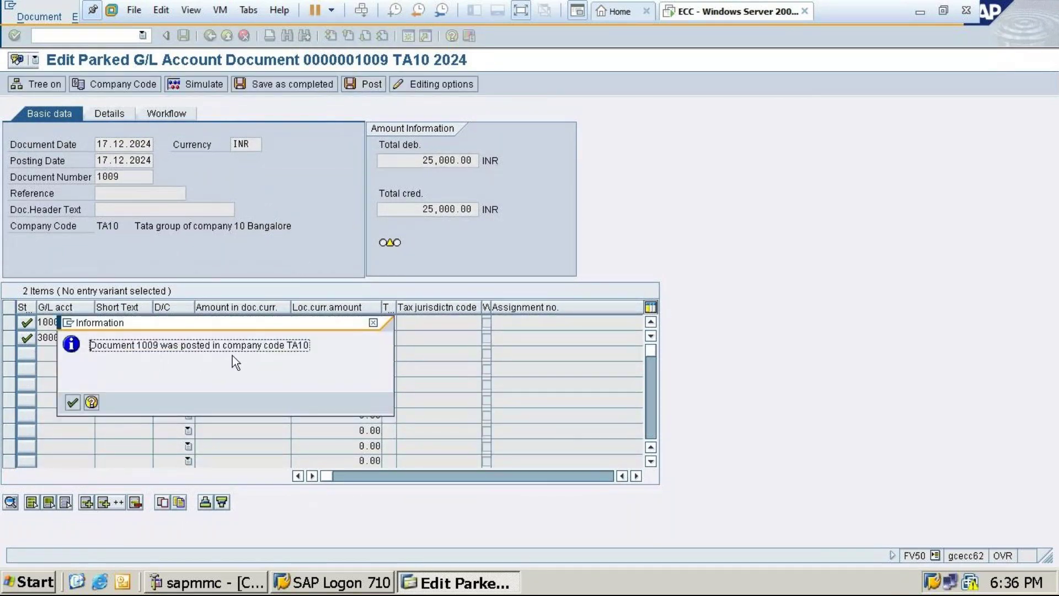
pyautogui.click(72, 402)
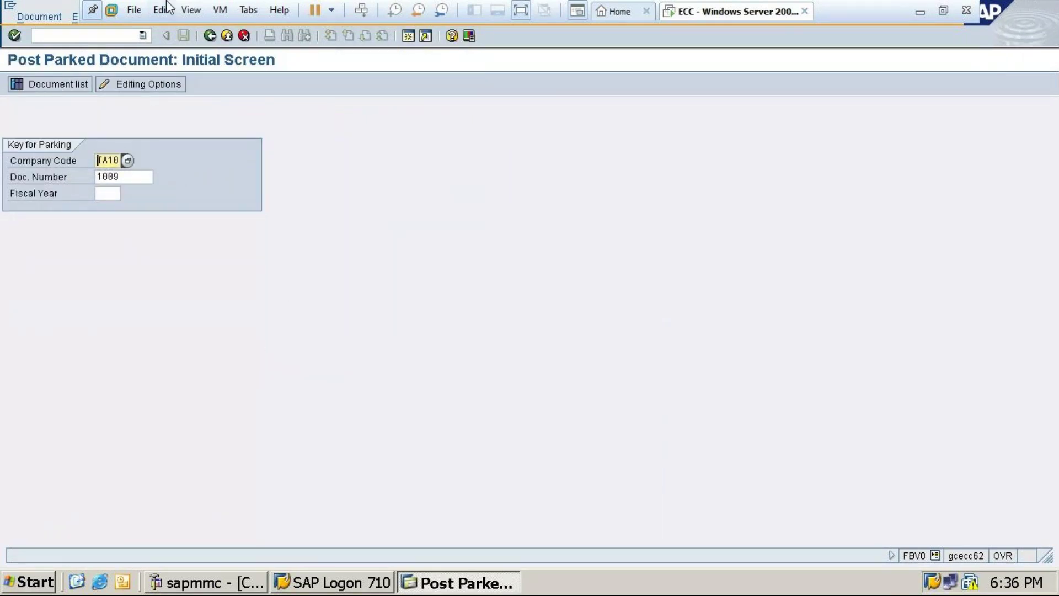
pyautogui.click(211, 36)
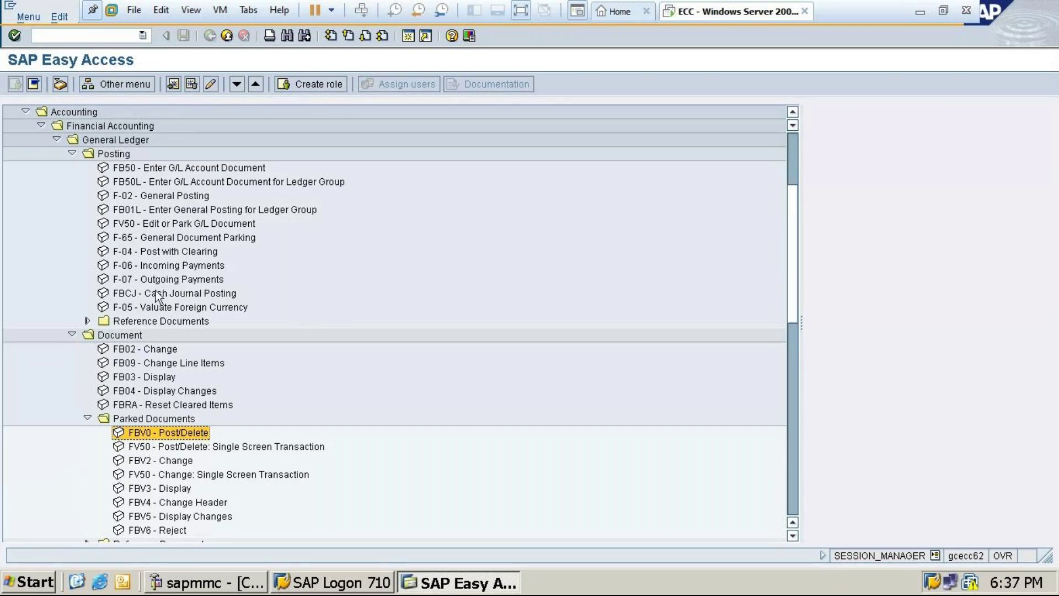
# Step: Browse the Reference Documents and Cross-Company-Code Transaction folders, and open the parked document changes display FBV5
pyautogui.scroll(-1, 291, 356)
pyautogui.scroll(-4, 291, 356)
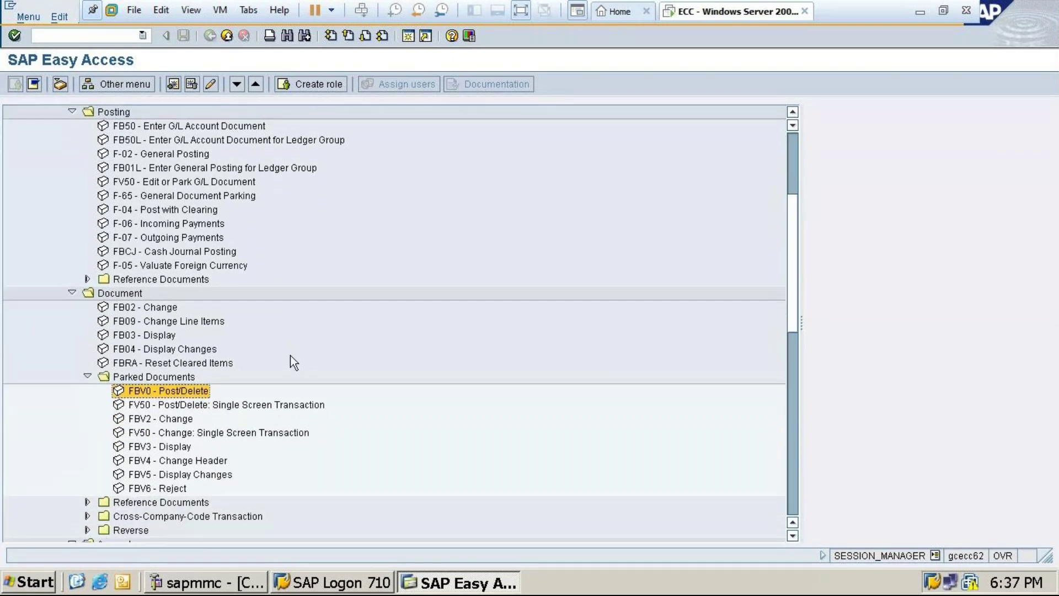
pyautogui.click(87, 419)
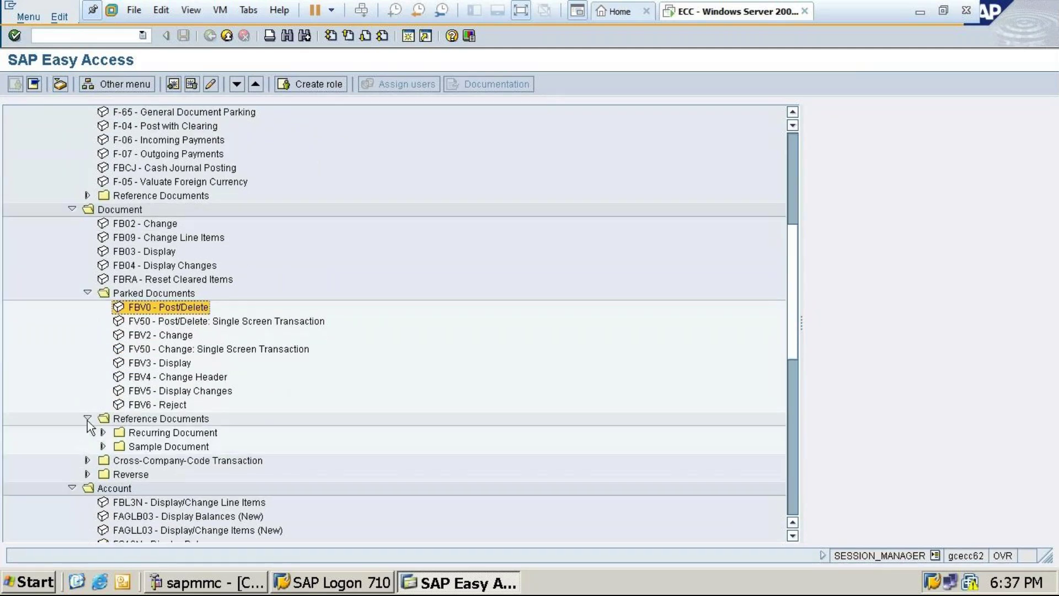
pyautogui.click(88, 460)
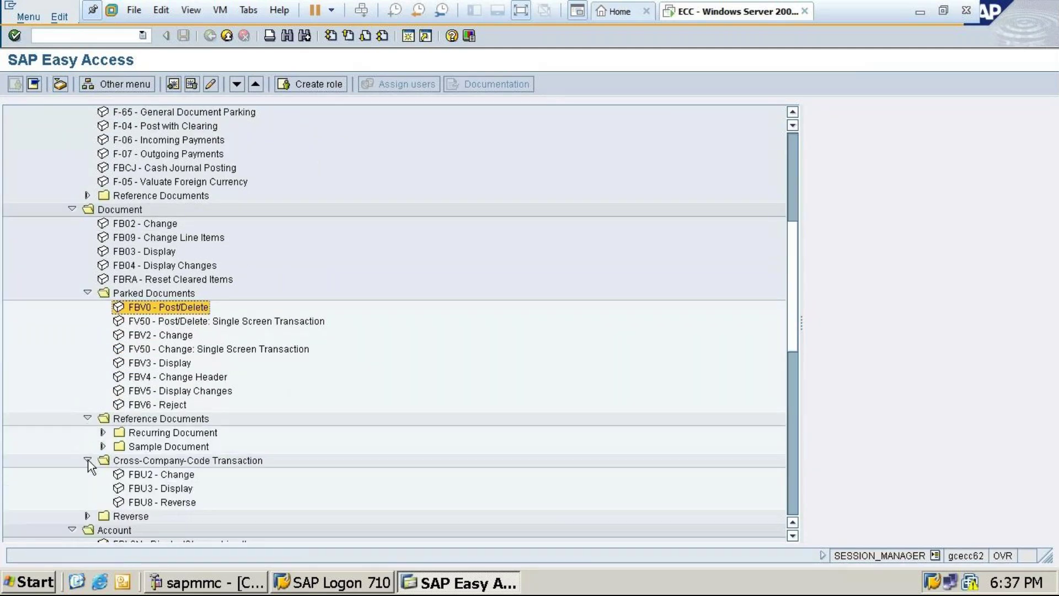
pyautogui.click(88, 419)
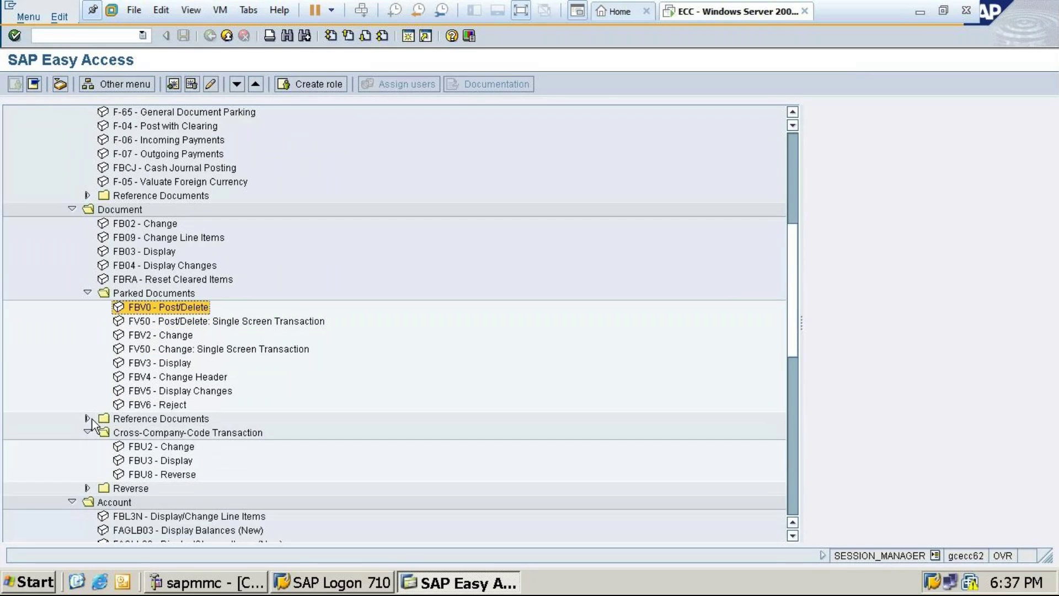
pyautogui.click(146, 390)
pyautogui.doubleClick(147, 392)
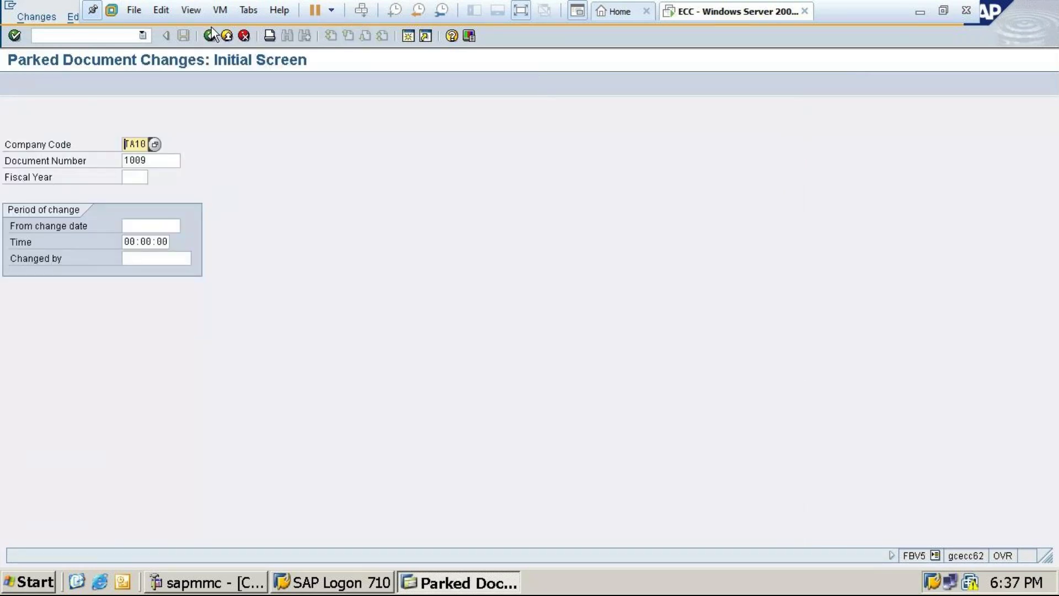
# Step: Return to SAP Easy Access and review the General Ledger posting transactions FB50, F-02, FV50 and F-65
pyautogui.click(213, 35)
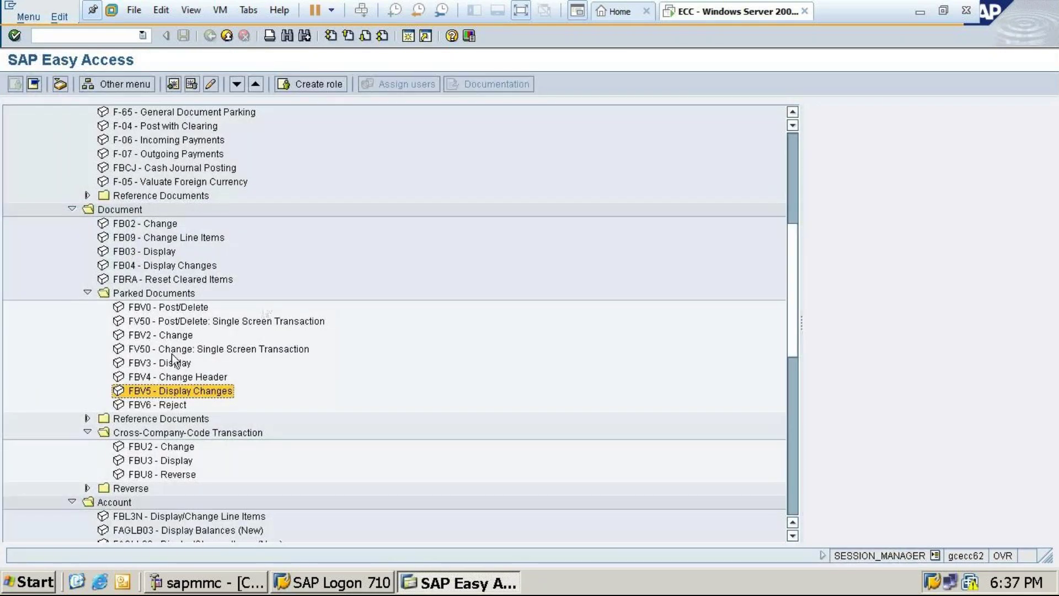
pyautogui.scroll(5, 160, 310)
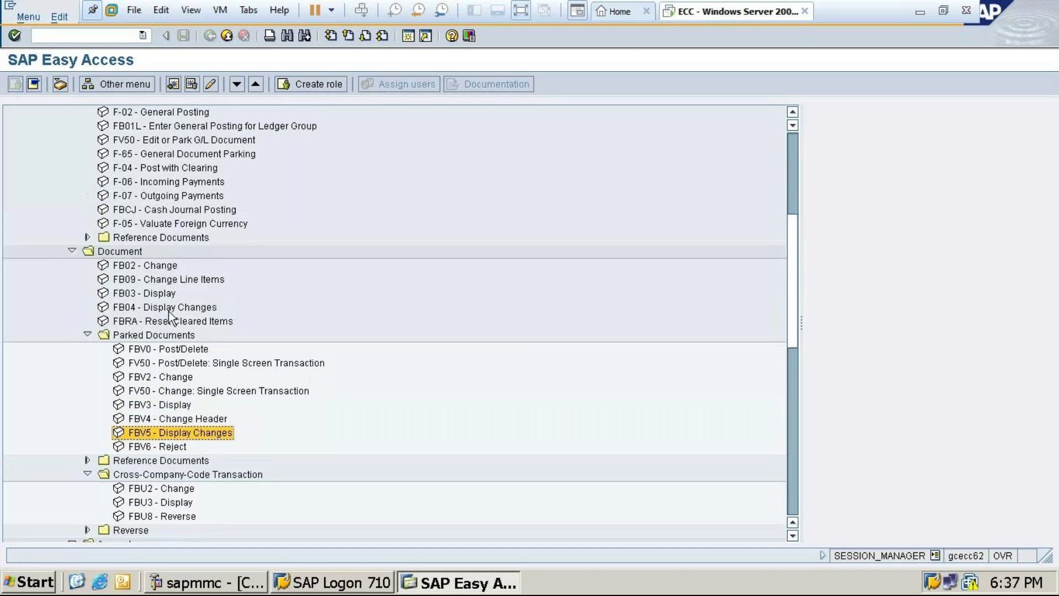
pyautogui.scroll(1, 152, 275)
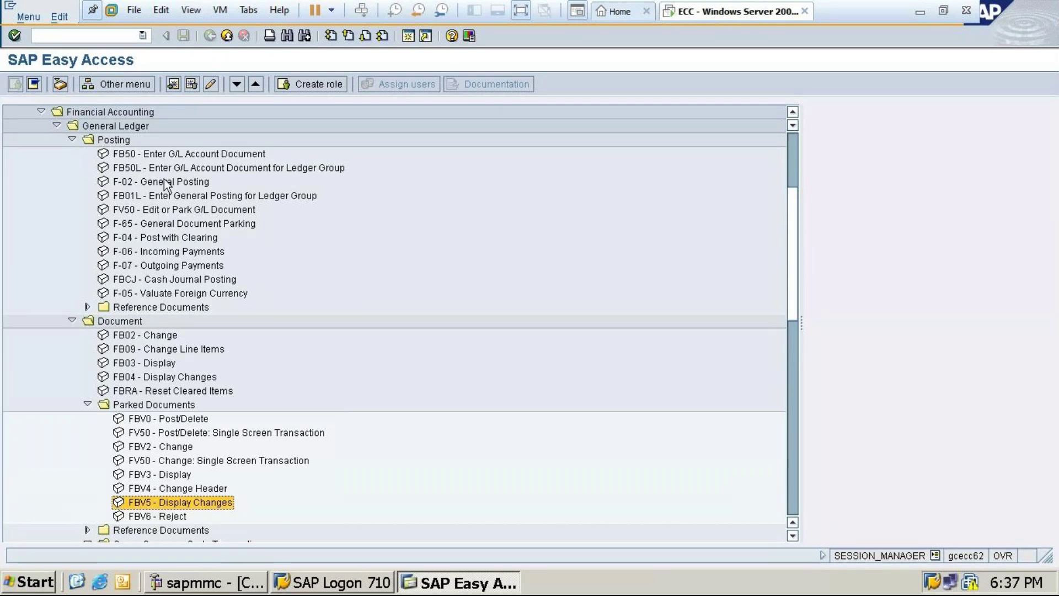
pyautogui.click(118, 158)
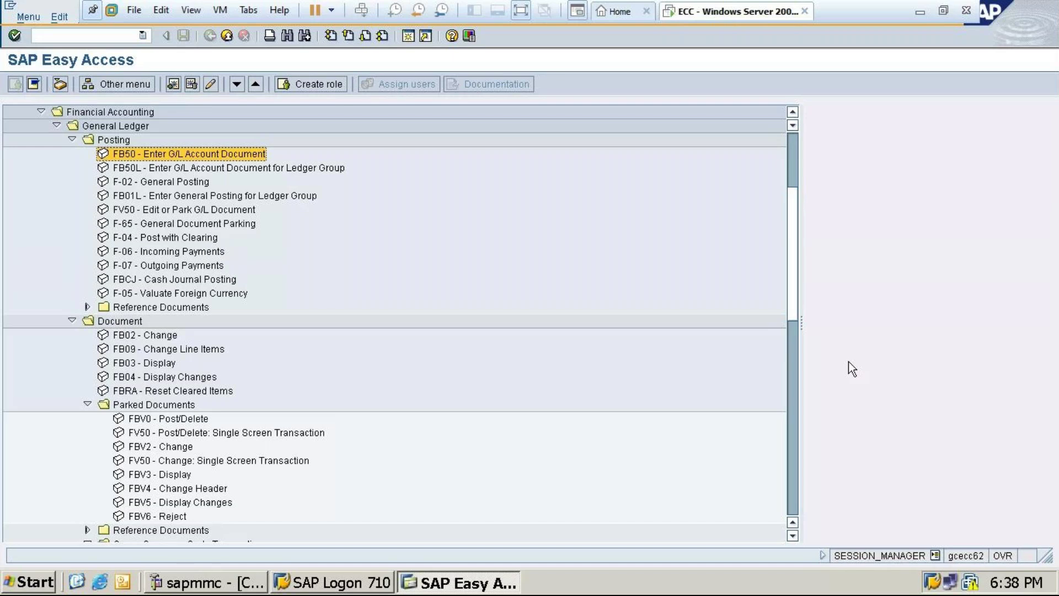
pyautogui.click(145, 214)
pyautogui.click(140, 183)
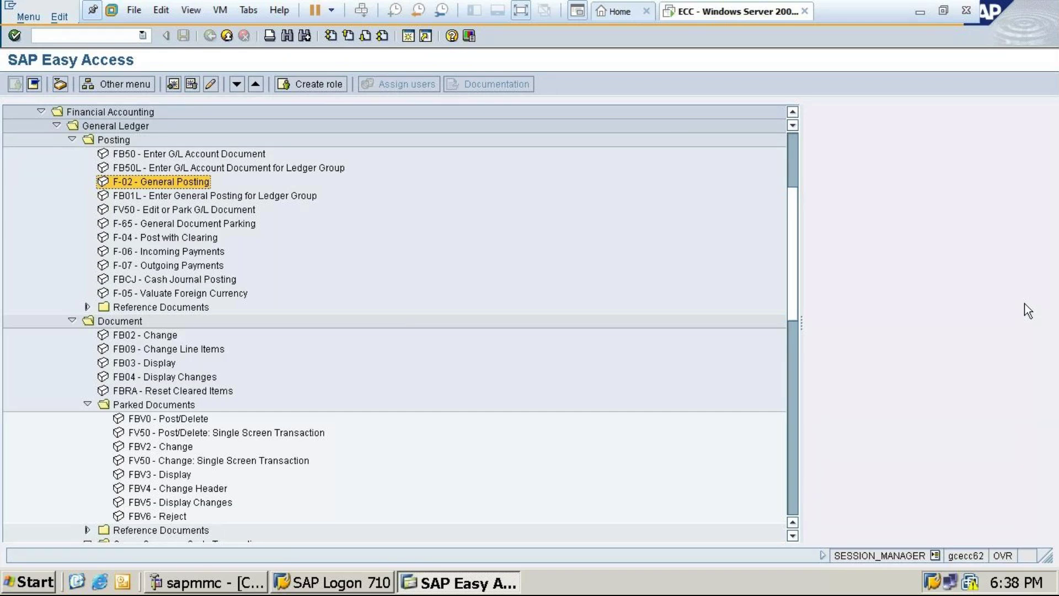
pyautogui.click(162, 210)
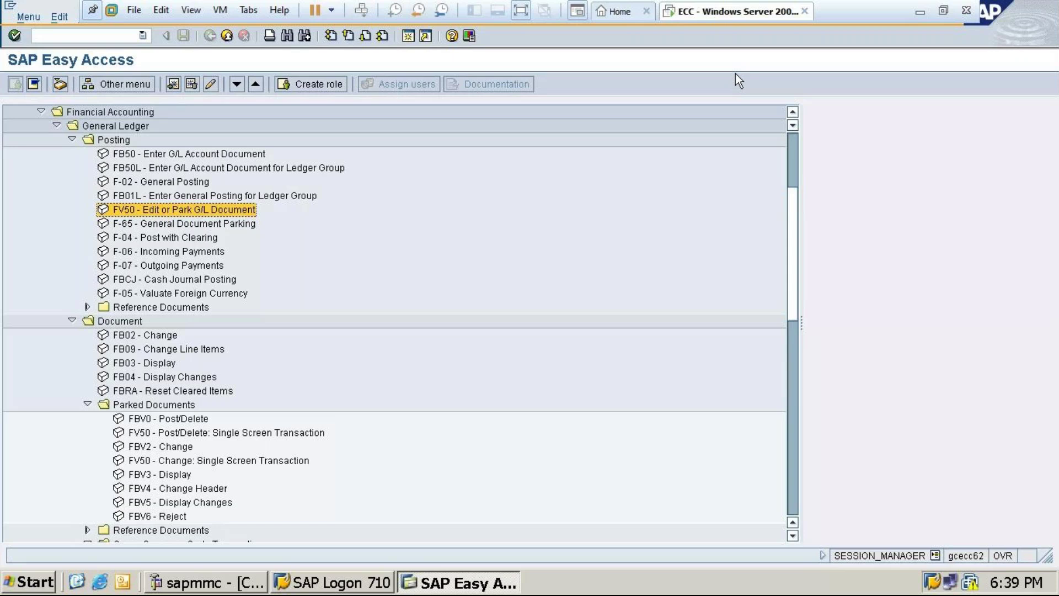
pyautogui.click(165, 223)
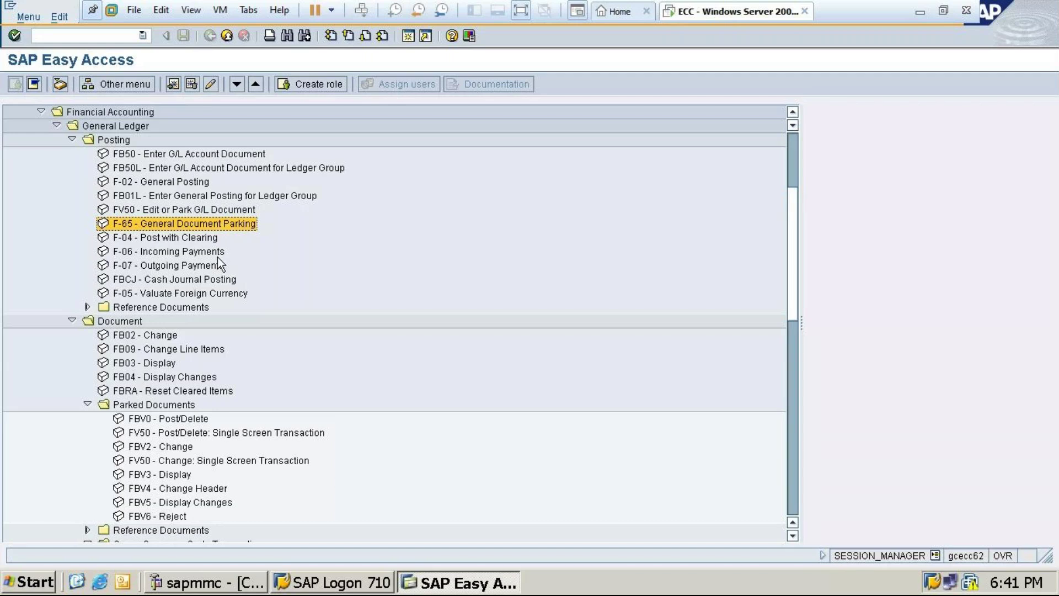
pyautogui.scroll(2, 426, 295)
pyautogui.scroll(4, 426, 295)
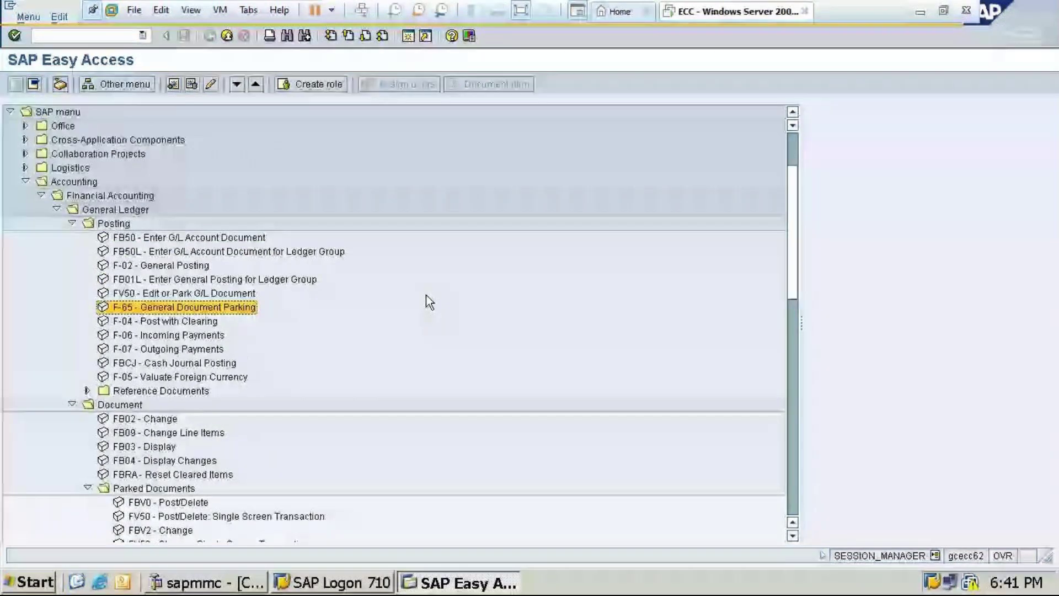
# Step: Switch from the virtual machine to the GoTo Meeting window to check it, and minimize it again
pyautogui.click(920, 11)
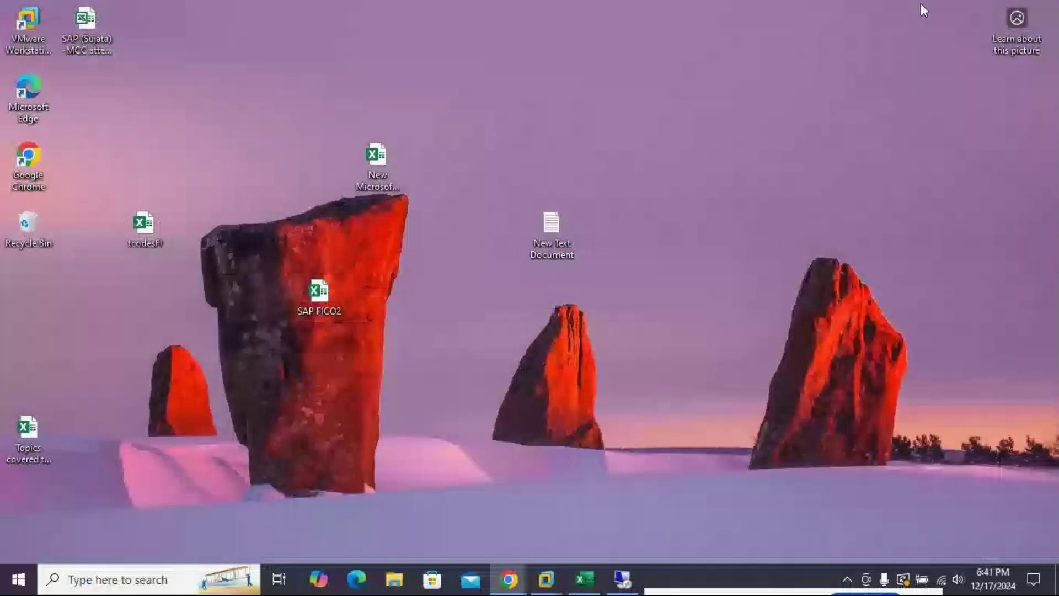
pyautogui.moveTo(510, 580)
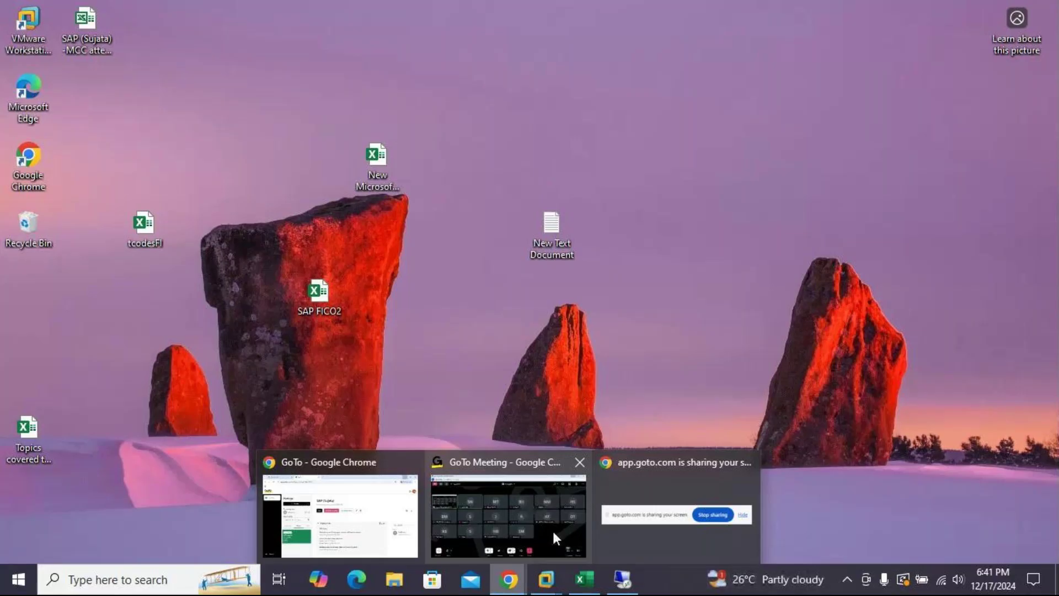
pyautogui.click(551, 529)
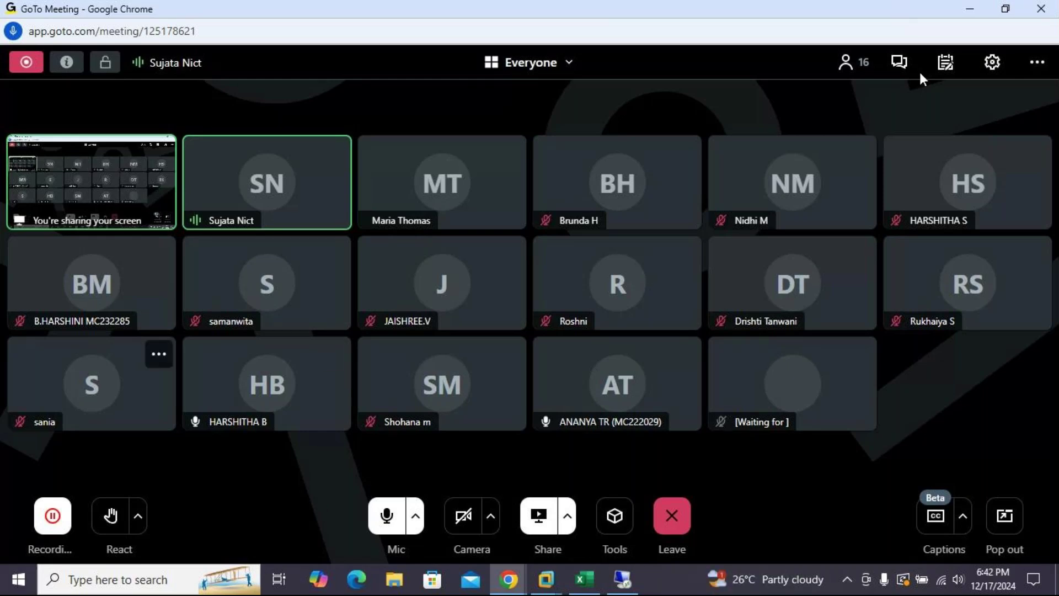
pyautogui.click(971, 11)
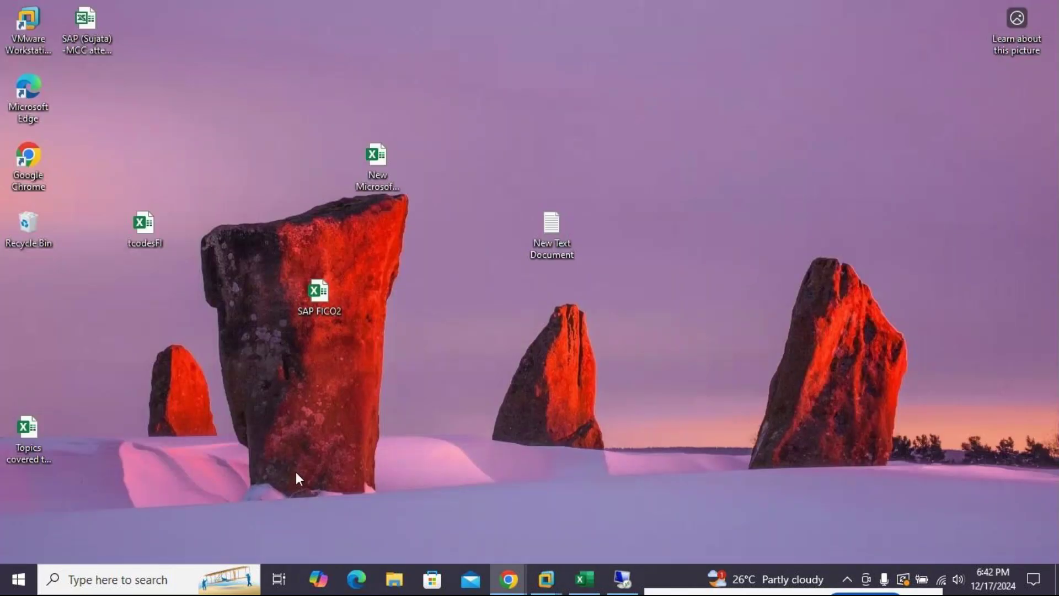
# Step: Switch to the remote desktop session, look through the Most Important files2 folder and close it
pyautogui.moveTo(556, 567)
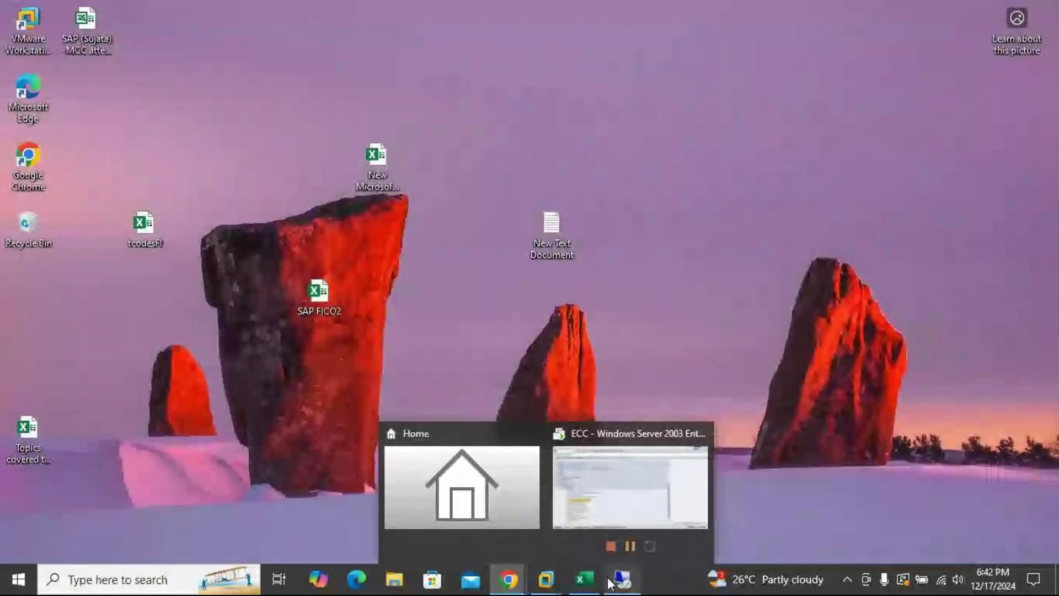
pyautogui.click(609, 582)
pyautogui.scroll(-8, 471, 445)
pyautogui.scroll(-3, 471, 449)
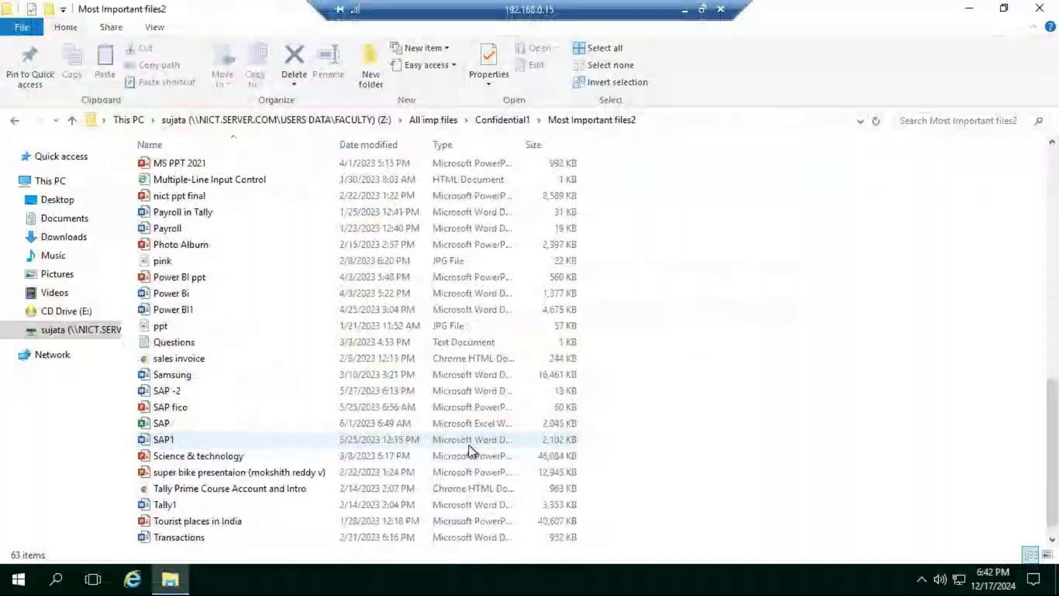
pyautogui.scroll(-1, 471, 449)
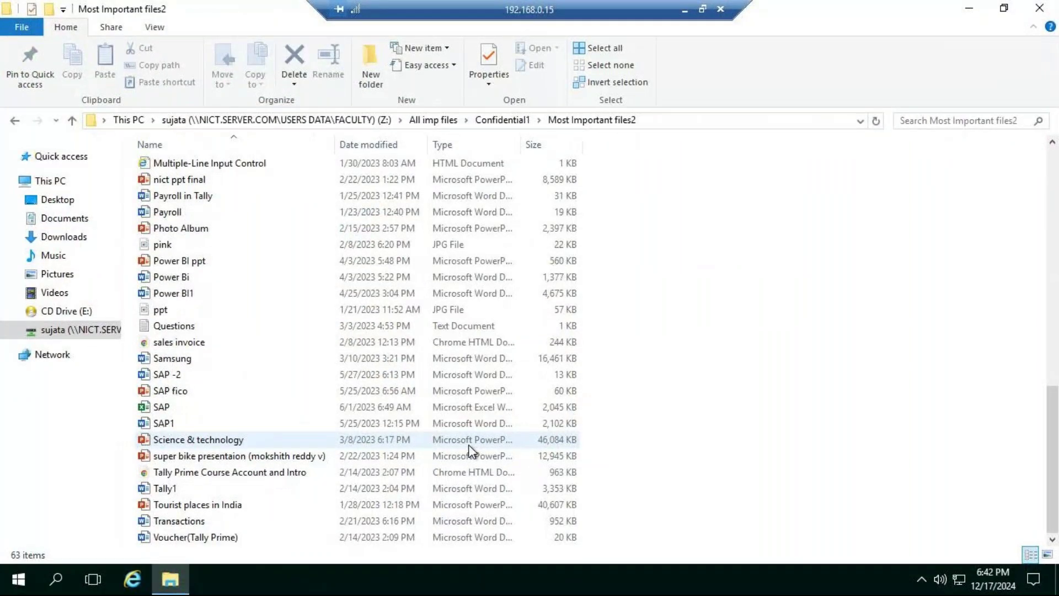
pyautogui.scroll(7, 470, 450)
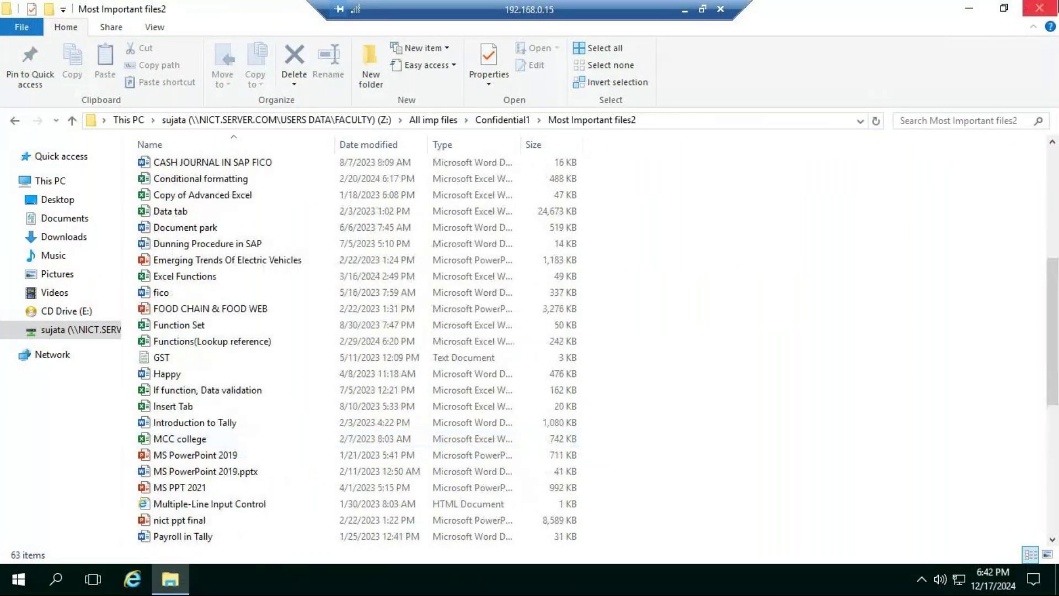
pyautogui.click(1048, 5)
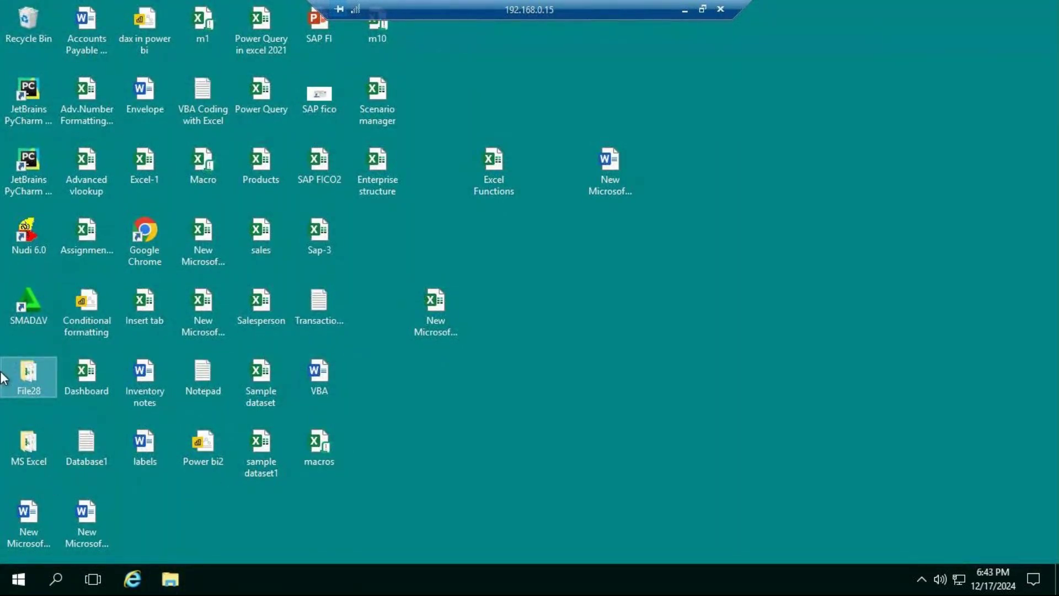
# Step: Copy the tcodesFI workbook from the remote File28 folder to the local desktop, choosing not to replace the existing file
pyautogui.click(203, 371)
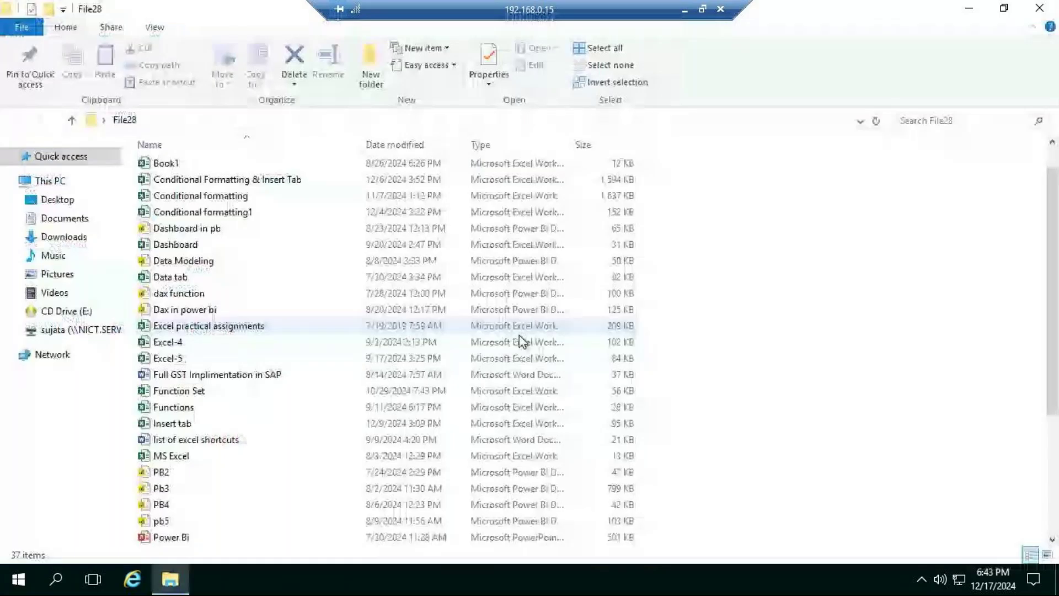
pyautogui.scroll(-4, 521, 342)
pyautogui.click(182, 536)
pyautogui.rightClick(182, 537)
pyautogui.click(233, 439)
pyautogui.click(685, 9)
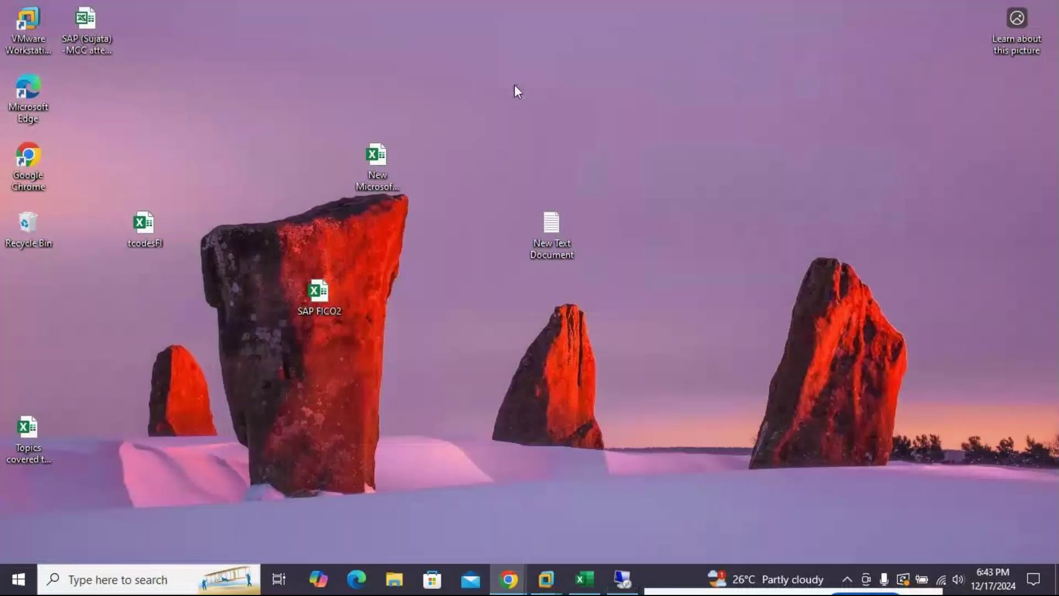
pyautogui.rightClick(277, 138)
pyautogui.click(332, 210)
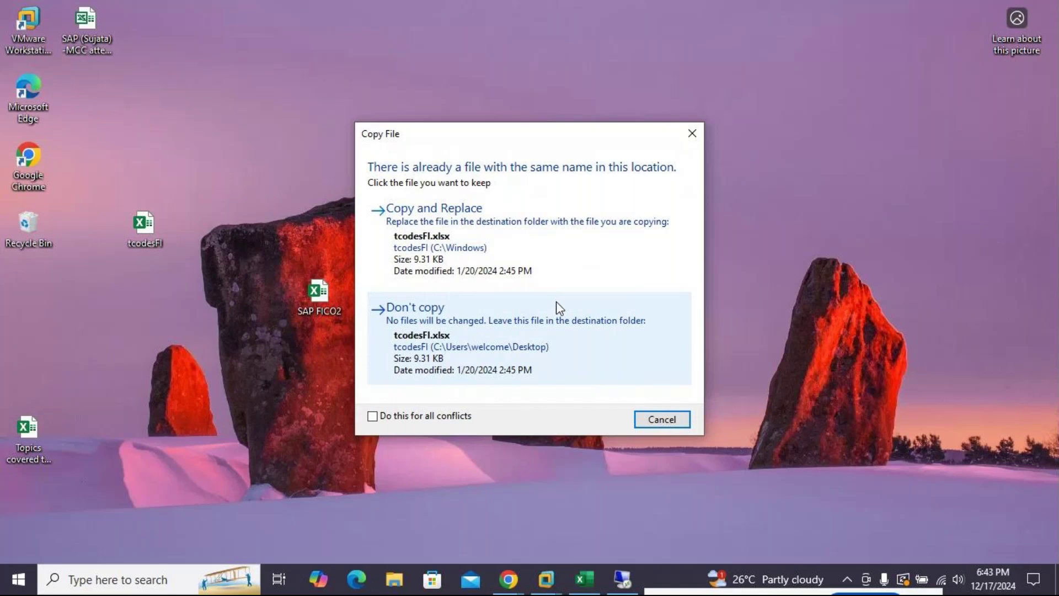
pyautogui.click(556, 293)
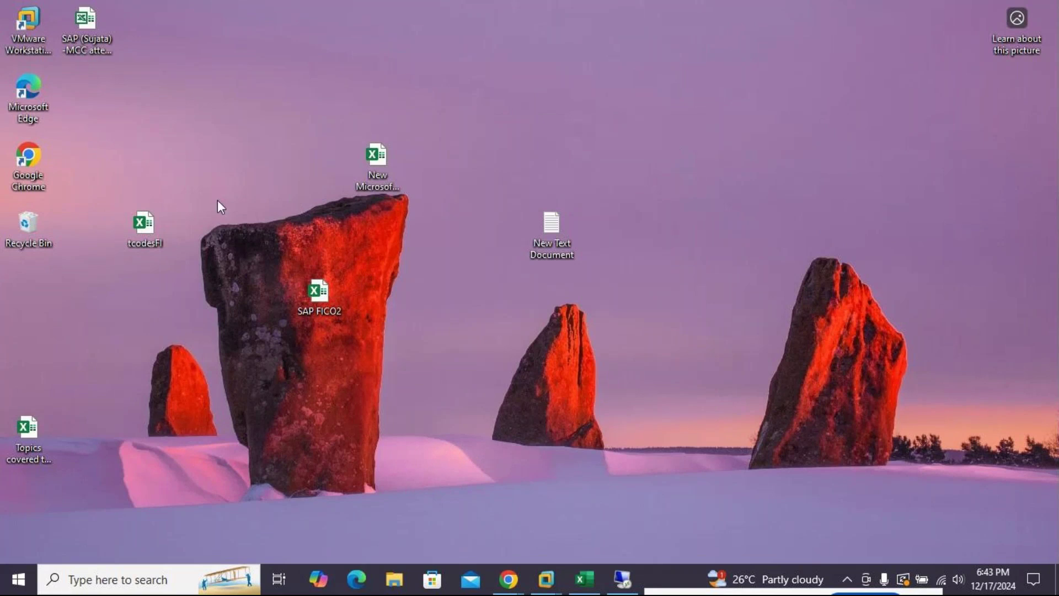
# Step: Open the tcodesFI workbook from the desktop and minimize it together with the SAP FICO2 workbook
pyautogui.doubleClick(145, 229)
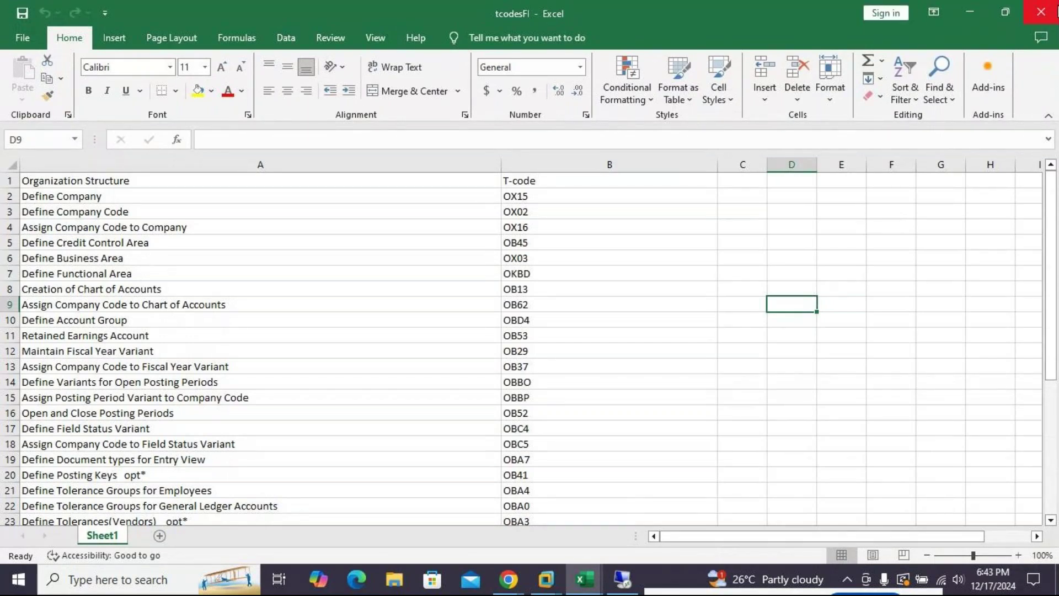
pyautogui.click(970, 12)
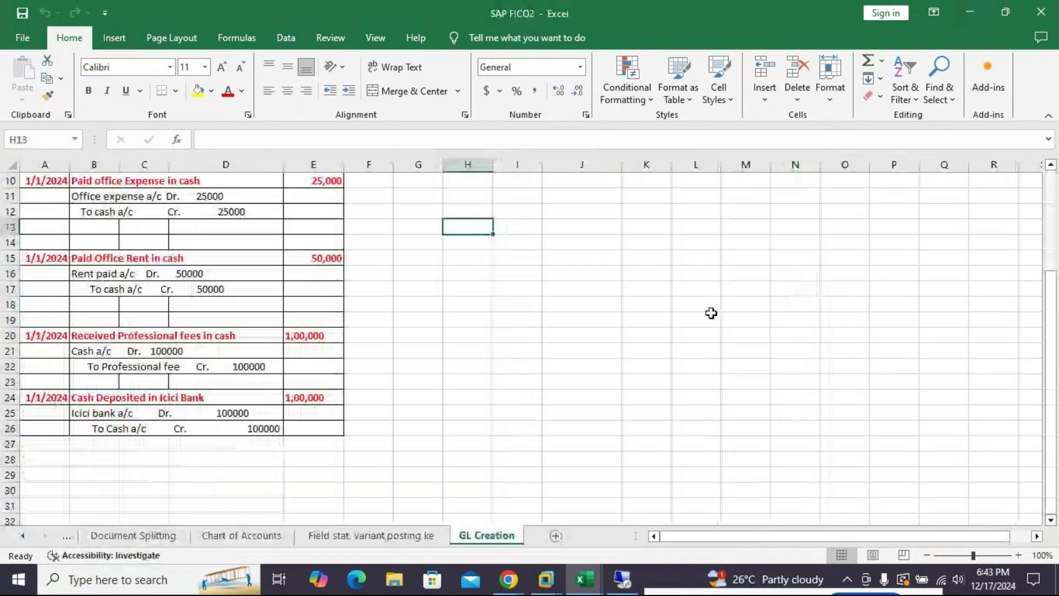
pyautogui.click(970, 12)
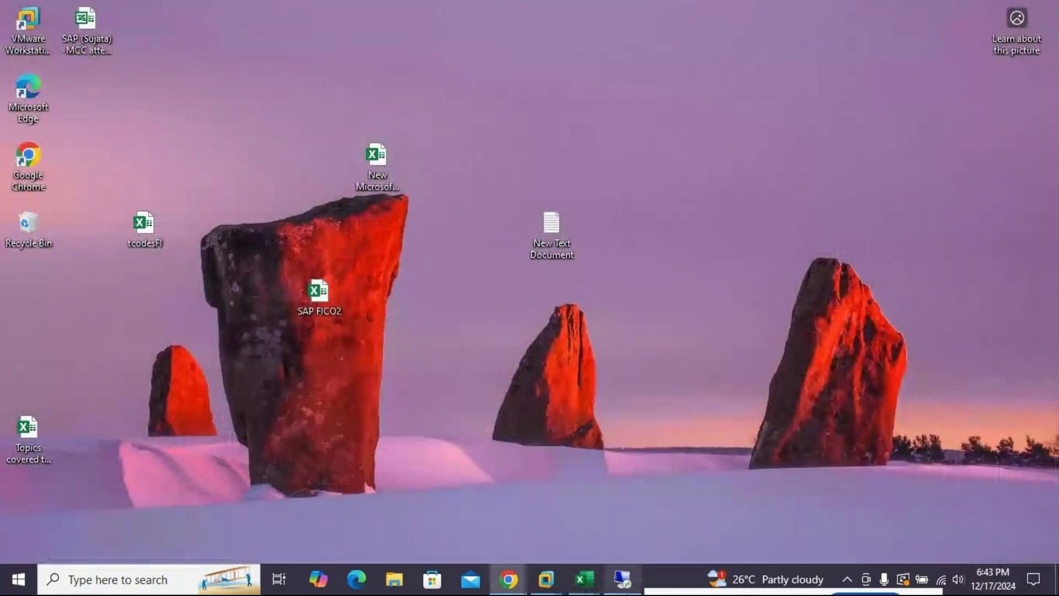
# Step: Switch back to the ECC virtual machine and collapse the Accounting folder in SAP Easy Access
pyautogui.moveTo(546, 580)
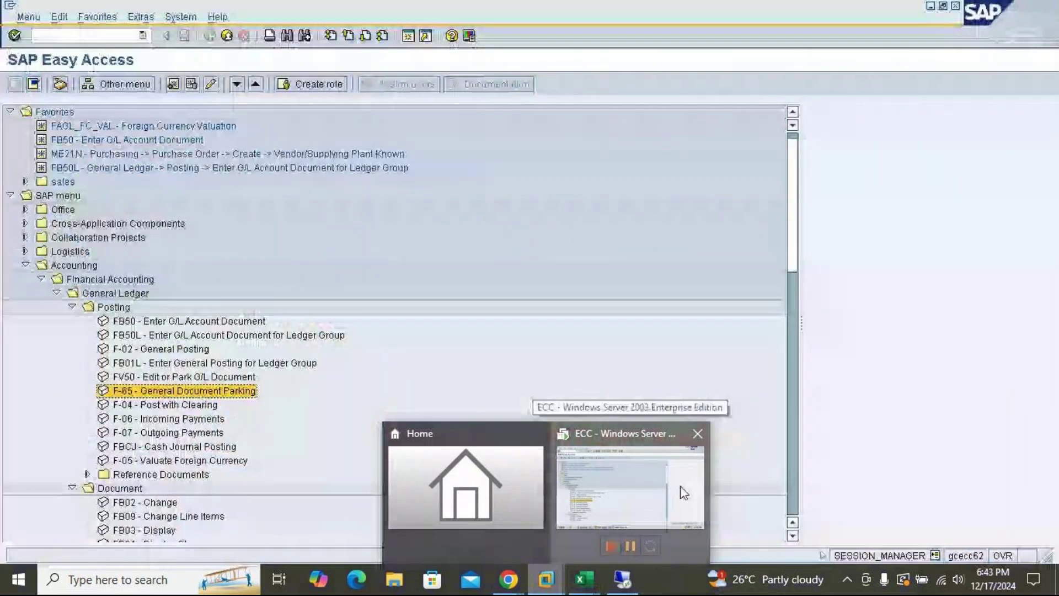
pyautogui.click(676, 491)
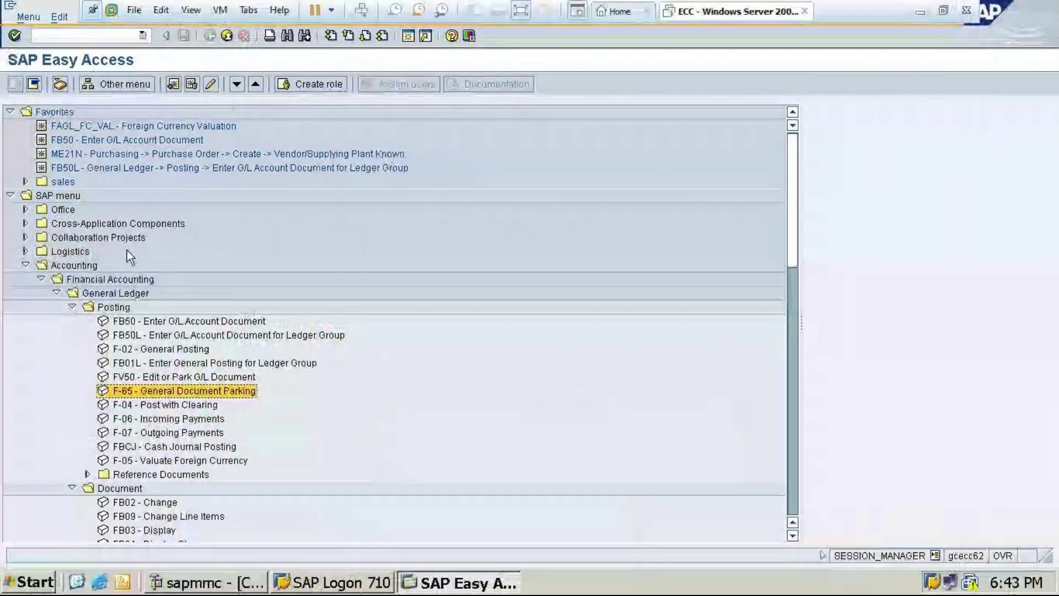
pyautogui.click(25, 265)
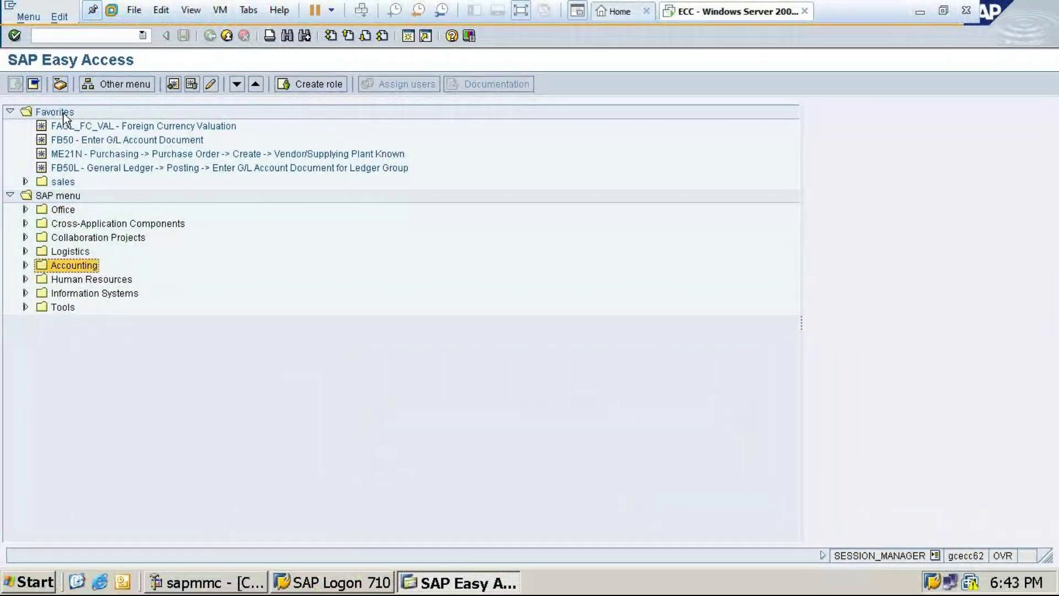
pyautogui.click(88, 36)
pyautogui.write('pro')
pyautogui.press('Return')
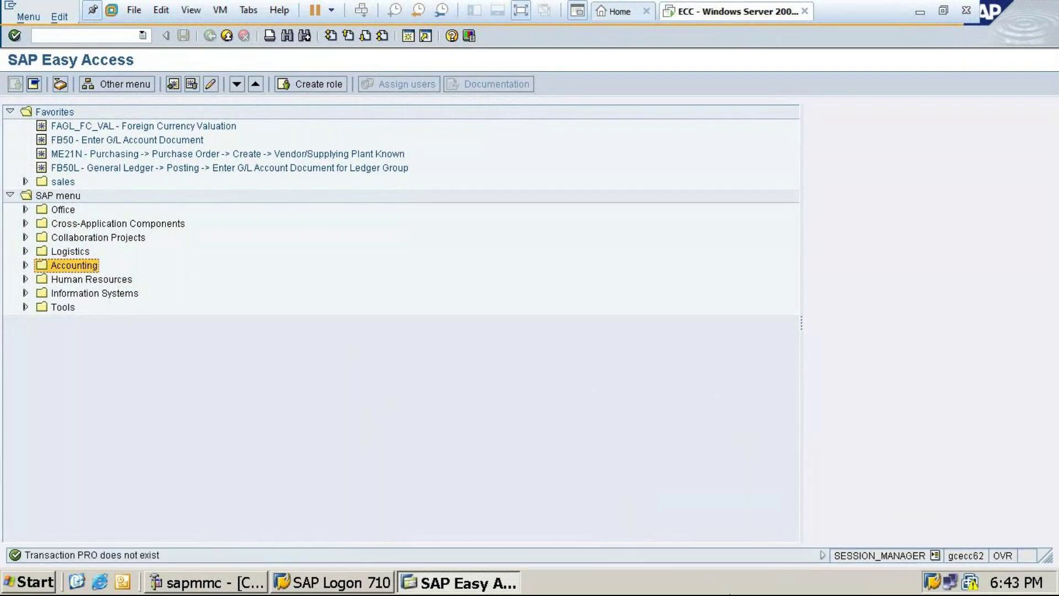
# Step: Run transaction SPRO and open the SAP Reference IMG
pyautogui.click(82, 40)
pyautogui.write('spro')
pyautogui.press('Return')
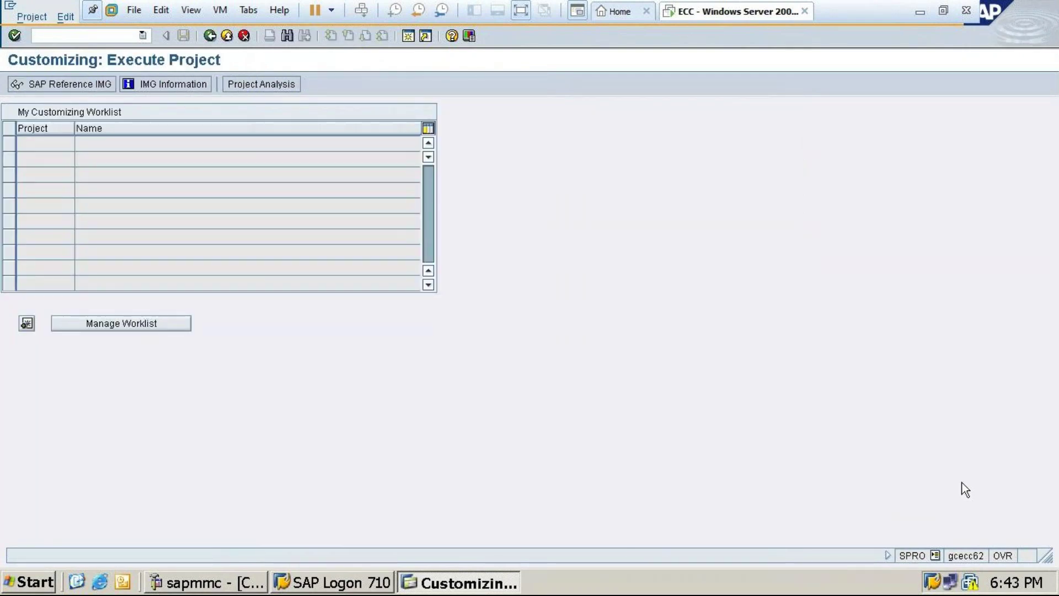
pyautogui.click(31, 80)
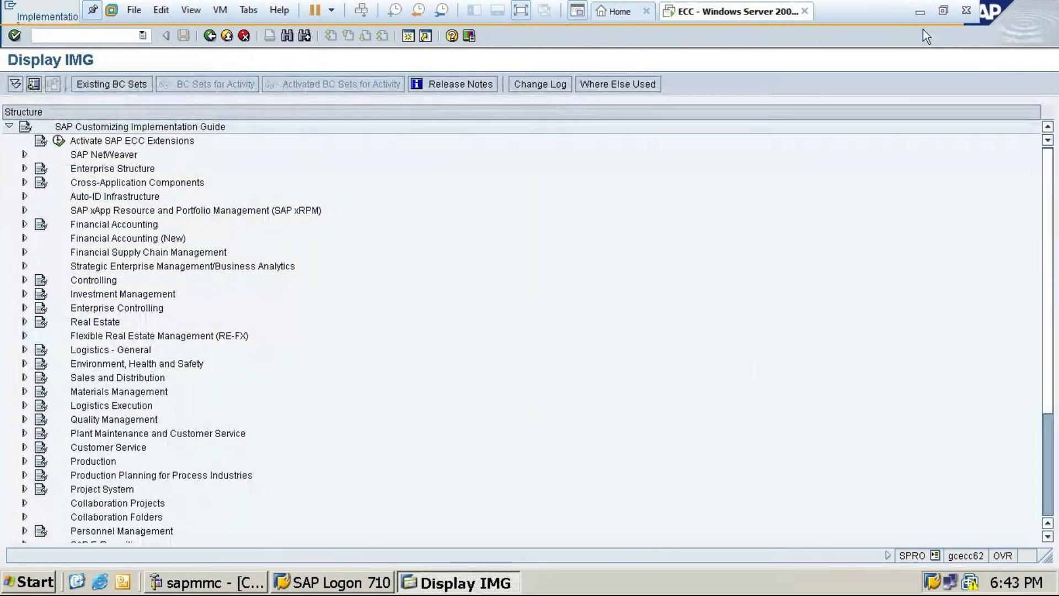
# Step: Switch to the tcodesFI workbook in Excel and review the organization structure T-codes
pyautogui.click(919, 13)
pyautogui.moveTo(584, 580)
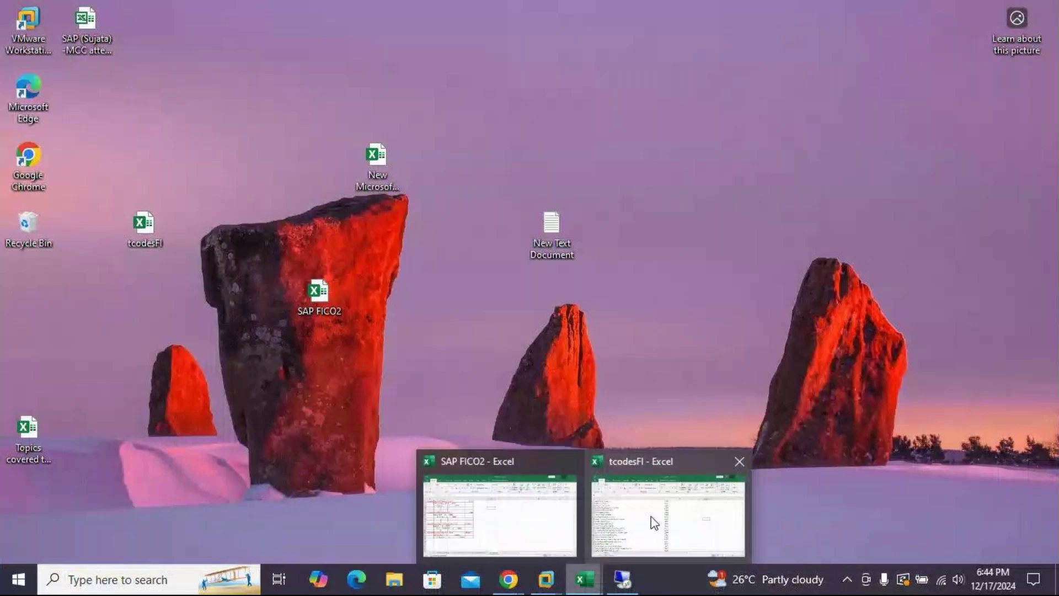
pyautogui.click(651, 519)
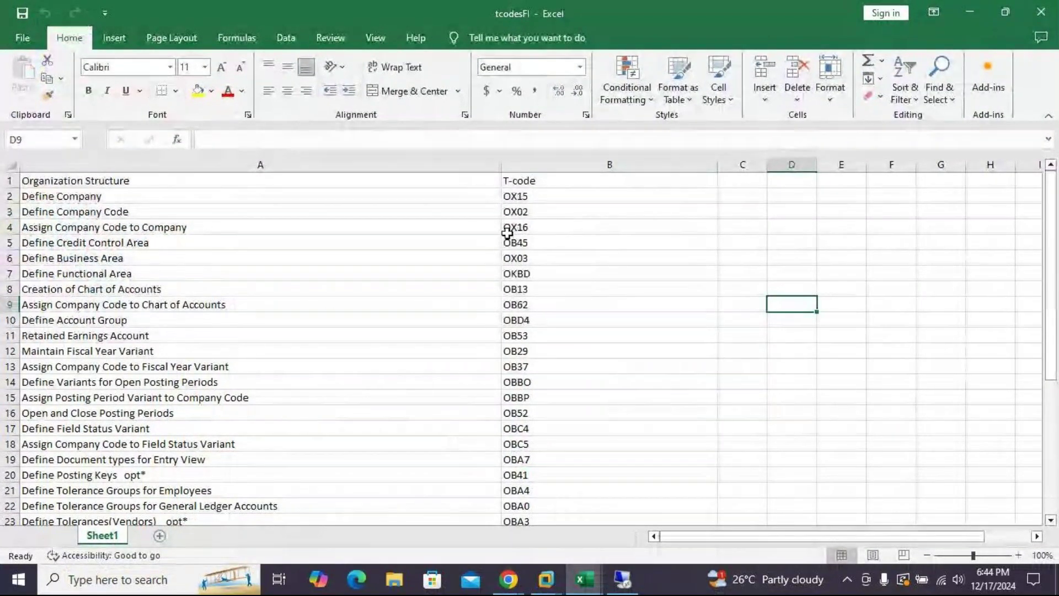
# Step: Minimize the GoTo Meeting window, move the screen-sharing bar aside and switch back to the ECC virtual machine
pyautogui.hotkey('alt', 'Tab')
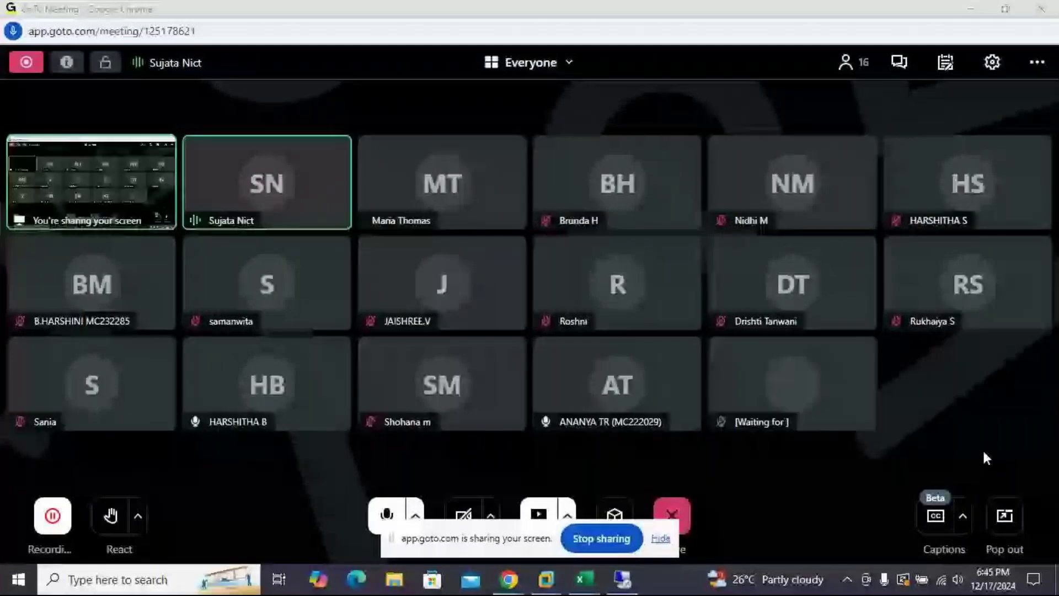
pyautogui.click(969, 11)
pyautogui.moveTo(485, 540); pyautogui.dragTo(742, 584)
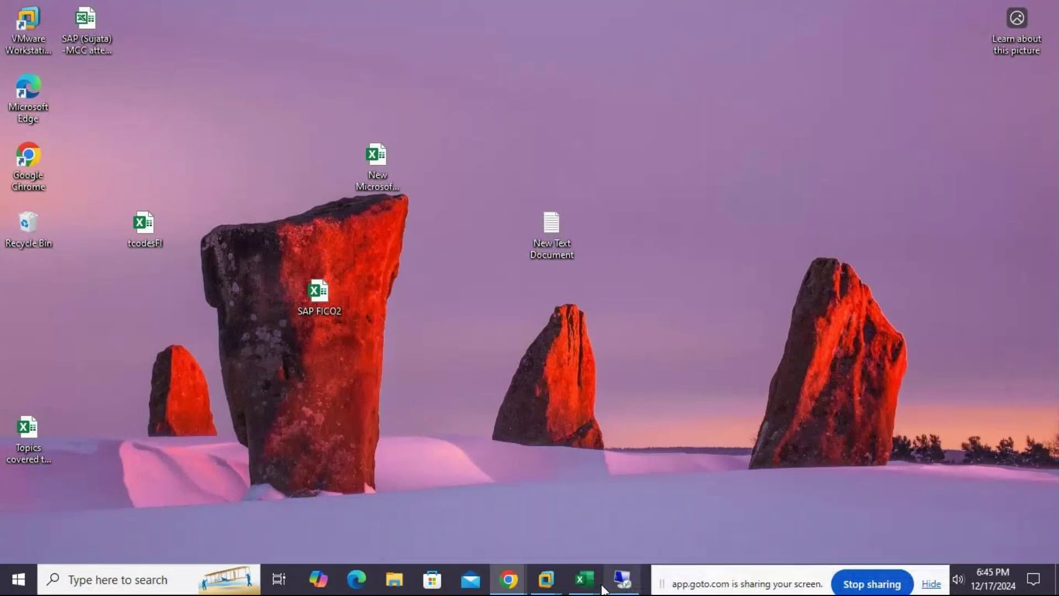
pyautogui.click(537, 578)
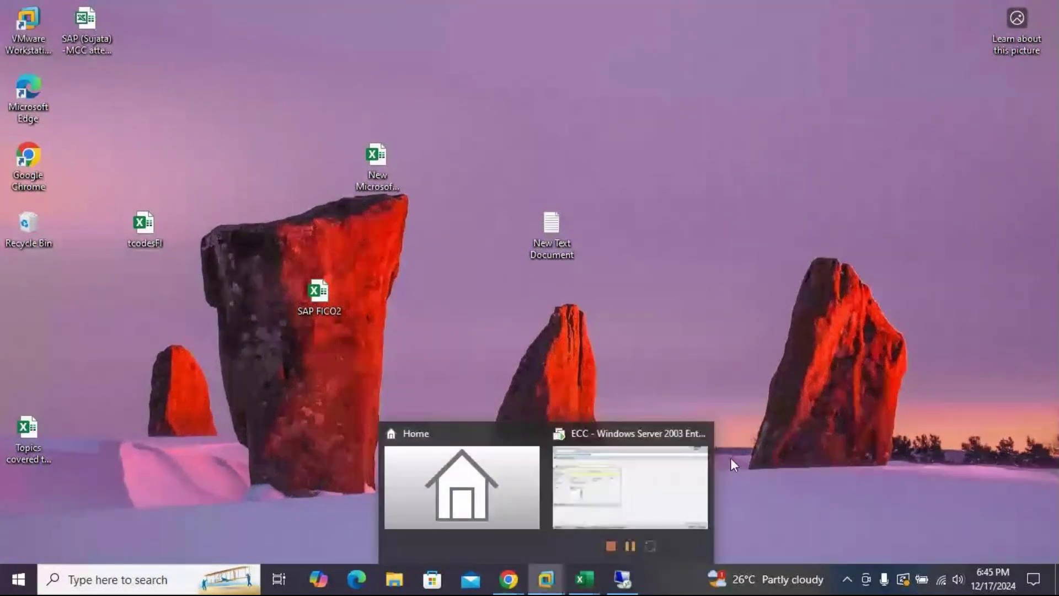
pyautogui.click(674, 484)
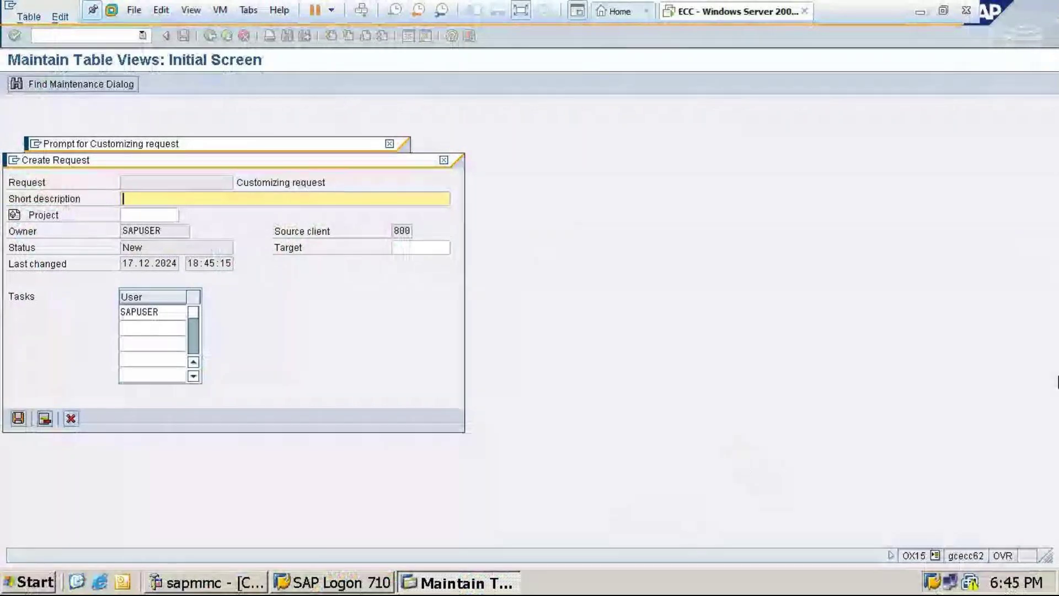
# Step: Create a customizing request described as "Infotech company 10", save the new company under it, and return to the company overview
pyautogui.write('Info')
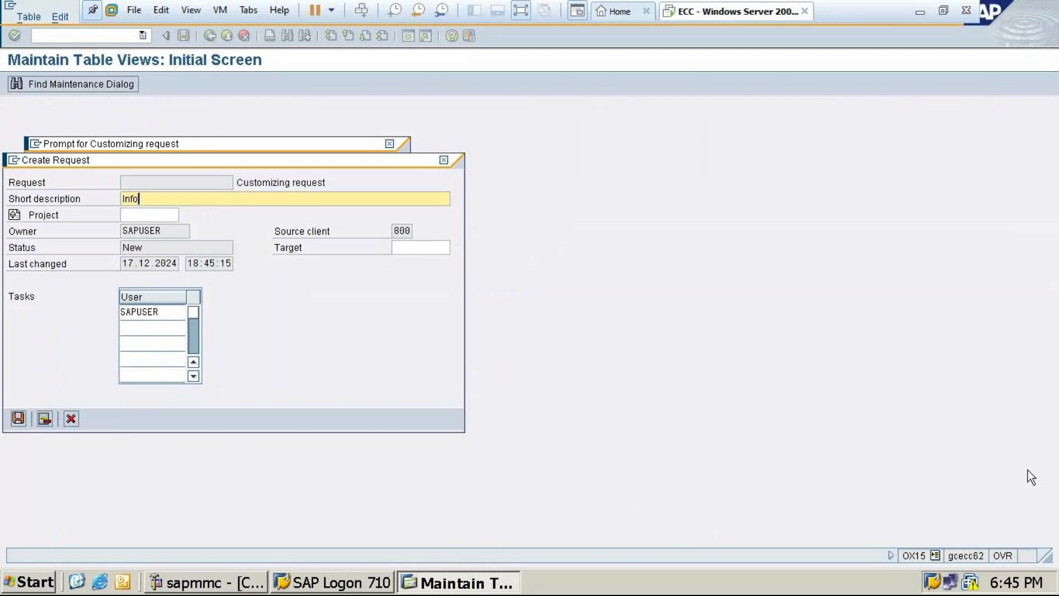
pyautogui.write('tech company 10')
pyautogui.click(19, 419)
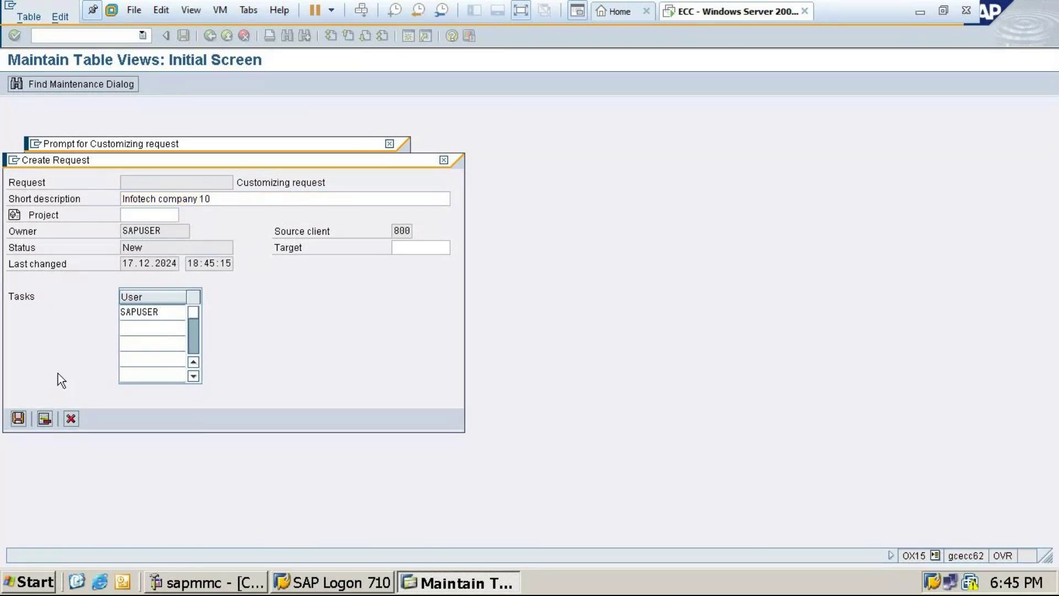
pyautogui.click(40, 243)
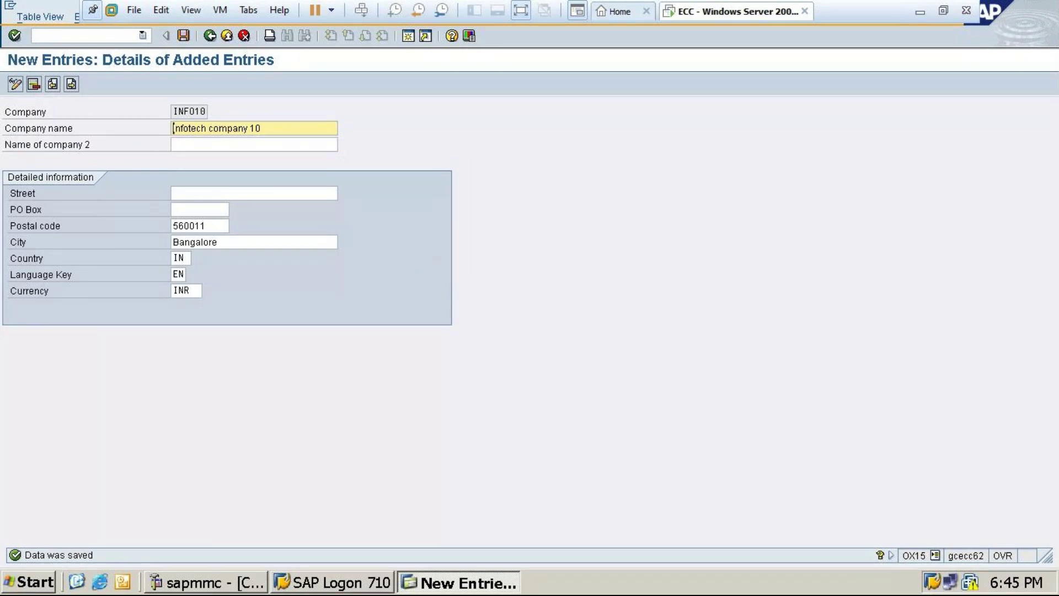
pyautogui.click(184, 35)
pyautogui.click(209, 37)
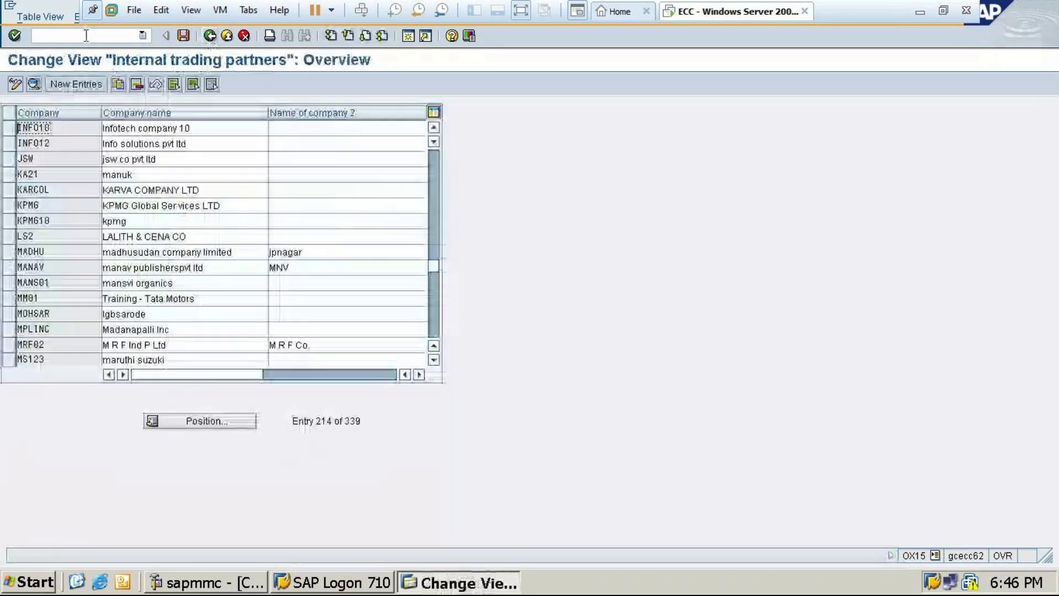
# Step: Check the transaction code for defining a company code in the tcodesFI workbook, then open transaction OX02 in SAP
pyautogui.click(920, 11)
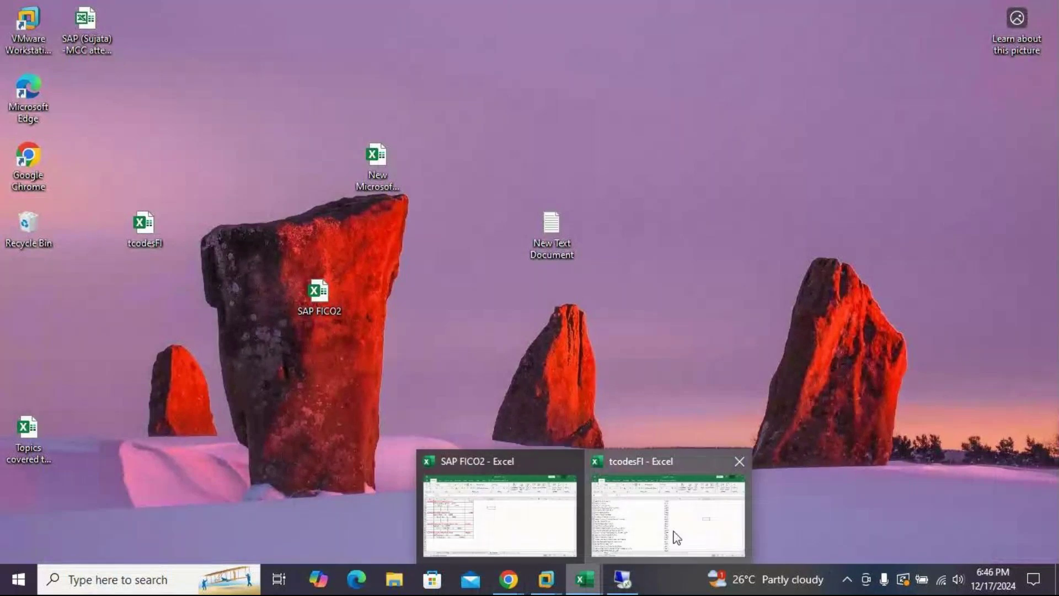
pyautogui.hotkey('alt', 'Tab')
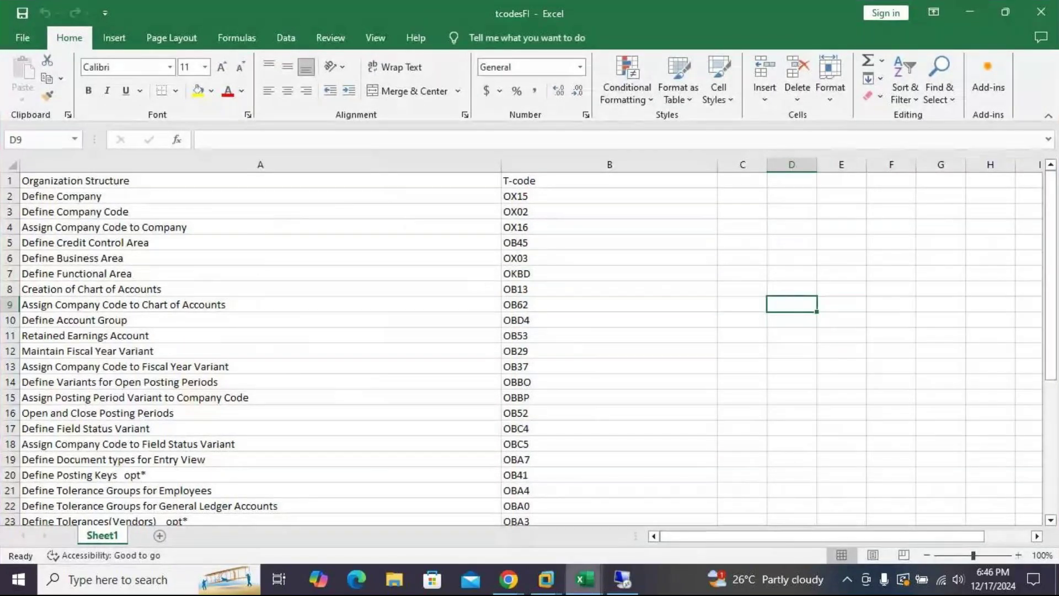
pyautogui.moveTo(584, 579)
pyautogui.click(570, 462)
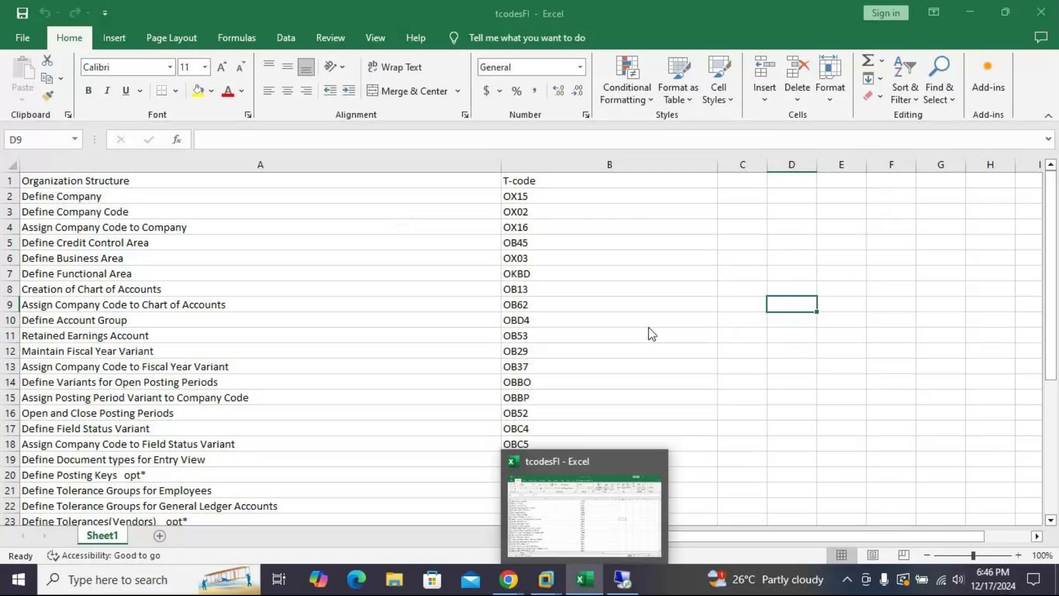
pyautogui.click(623, 531)
pyautogui.click(38, 36)
pyautogui.write('/nox02')
pyautogui.press('Return')
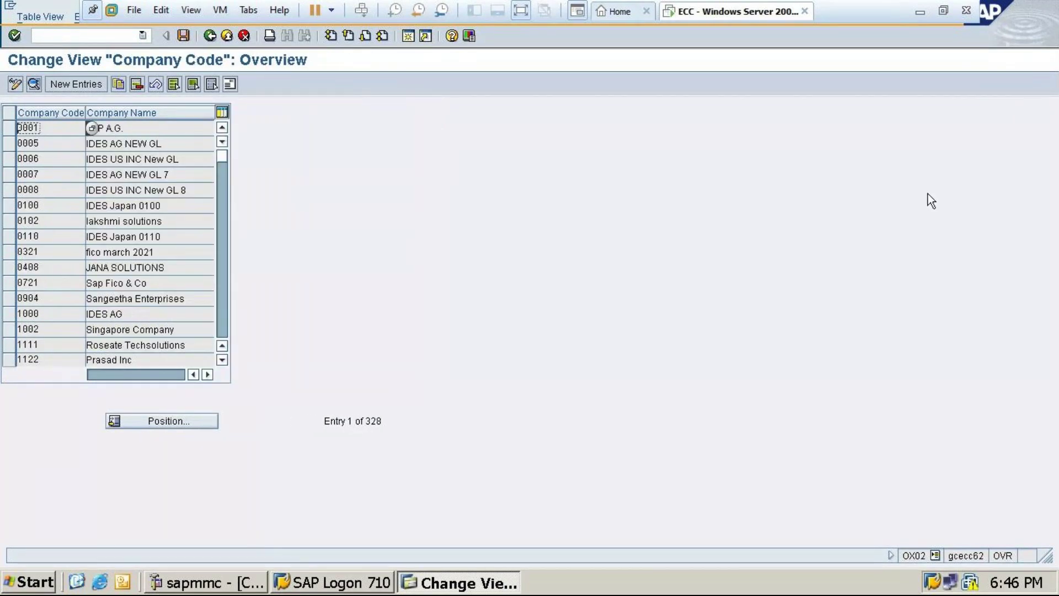
# Step: Add a new company code entry INFO with the company name "Infotech Company 10"
pyautogui.click(78, 84)
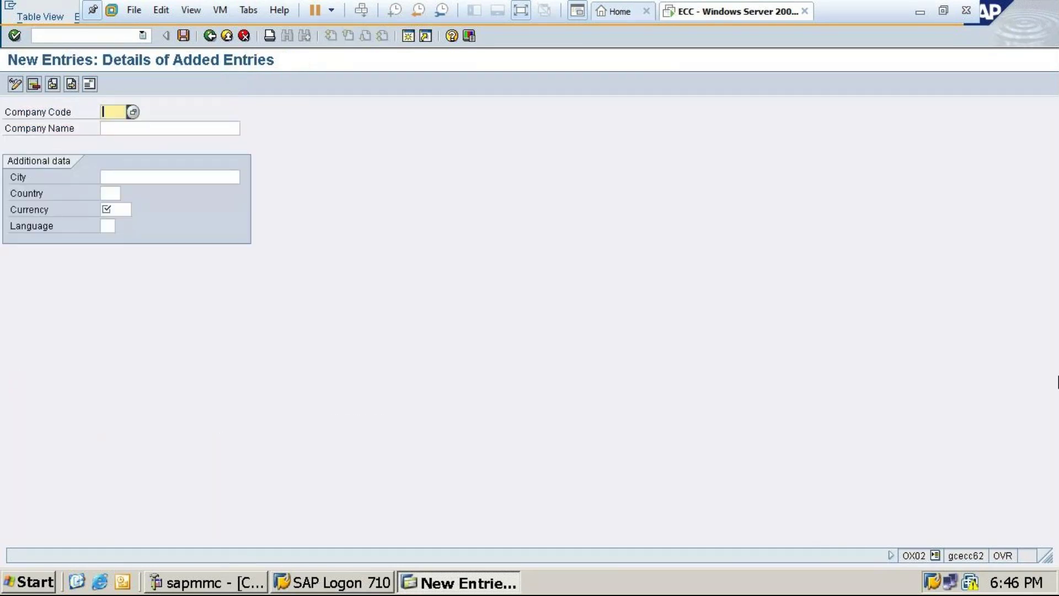
pyautogui.write('INFO')
pyautogui.click(211, 127)
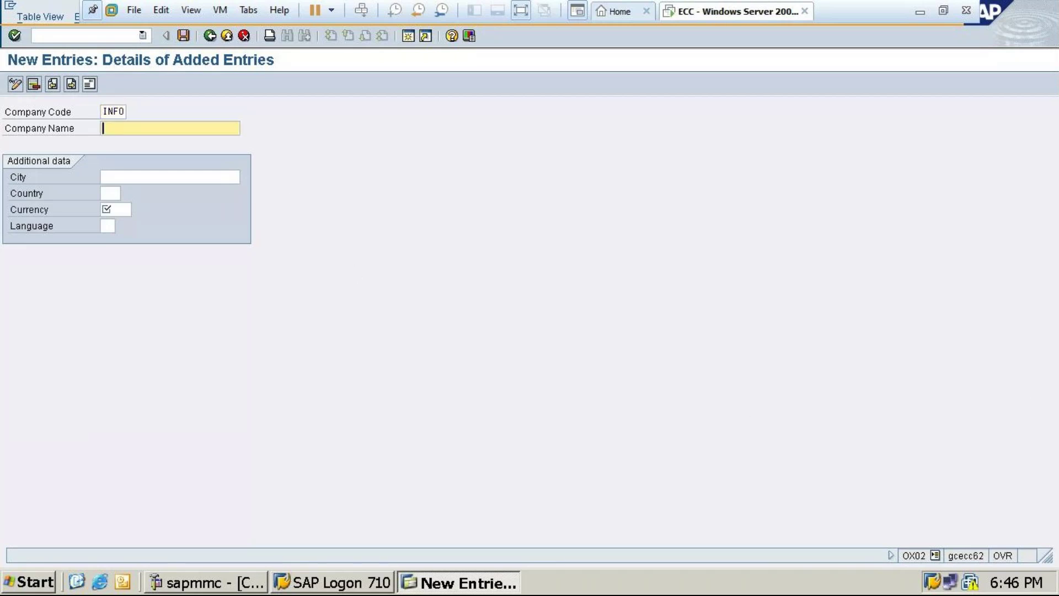
pyautogui.write('Ing')
pyautogui.press('BackSpace')
pyautogui.write('fotech Company 10')
# Step: Set the company code's city to Bangalore, country to IN, currency to INR and language to EN, and save the entry
pyautogui.click(208, 176)
pyautogui.write('B')
pyautogui.click(147, 191)
pyautogui.click(113, 193)
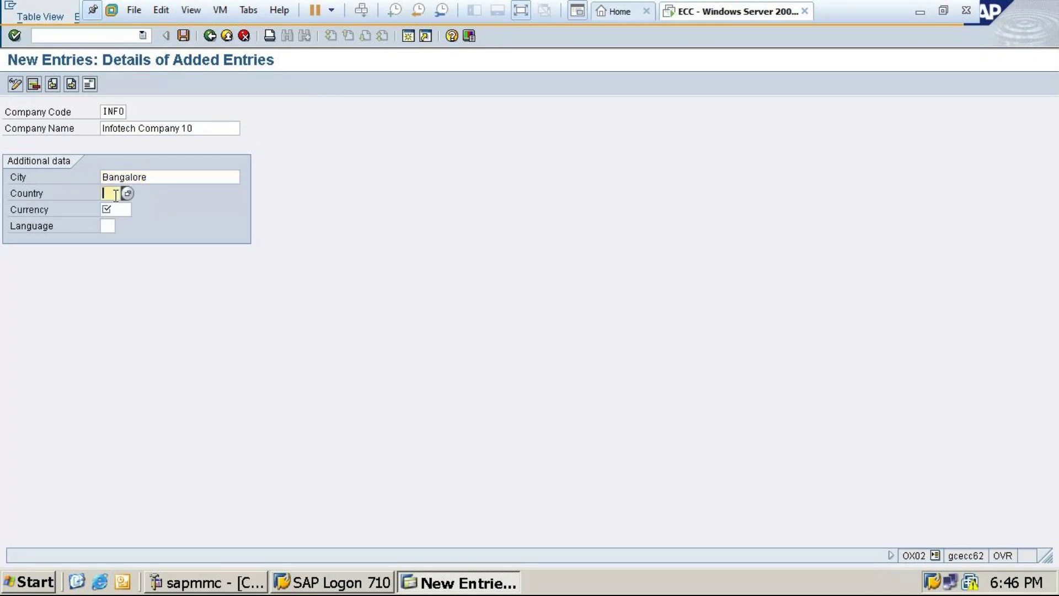
pyautogui.write('in')
pyautogui.click(127, 210)
pyautogui.write('in')
pyautogui.click(113, 224)
pyautogui.write('en')
pyautogui.click(183, 36)
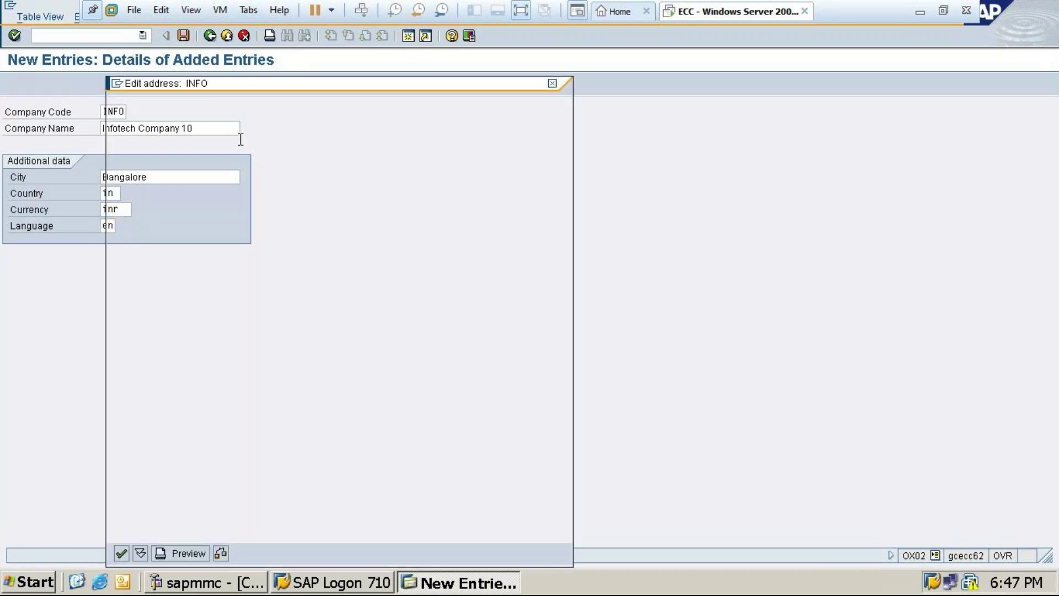
# Step: Set the address title to Company and the address name to "Infotech company 10"
pyautogui.click(240, 120)
pyautogui.click(240, 135)
pyautogui.click(240, 142)
pyautogui.write('Info')
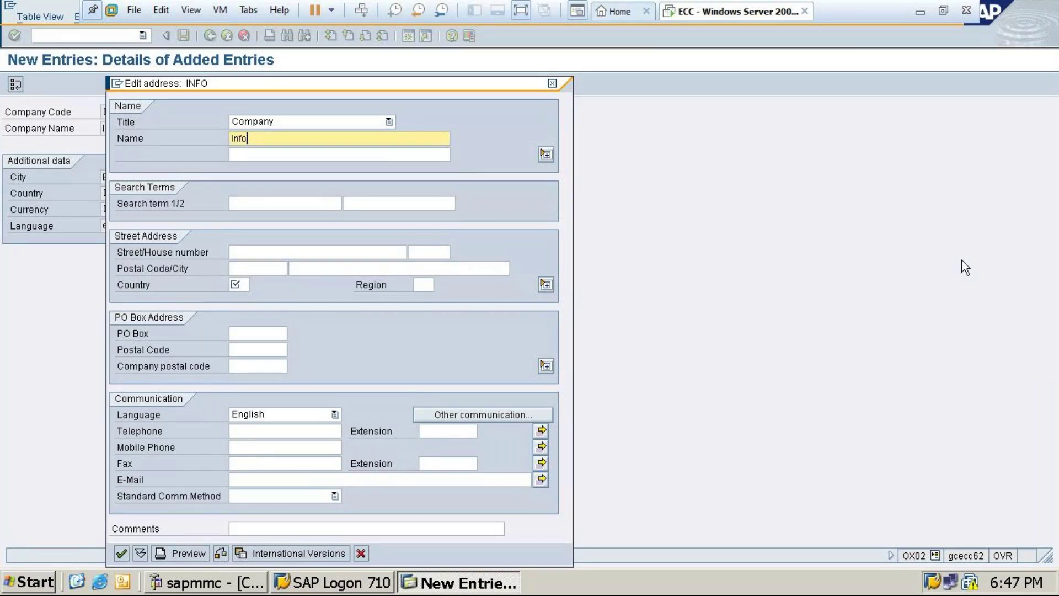
pyautogui.write('tech company 10')
# Step: Fill in the street address with postal code 560011, city Bangalore, country IN and region 10, and confirm the address
pyautogui.click(246, 268)
pyautogui.write('5')
pyautogui.click(250, 284)
pyautogui.press('Tab')
pyautogui.write('B')
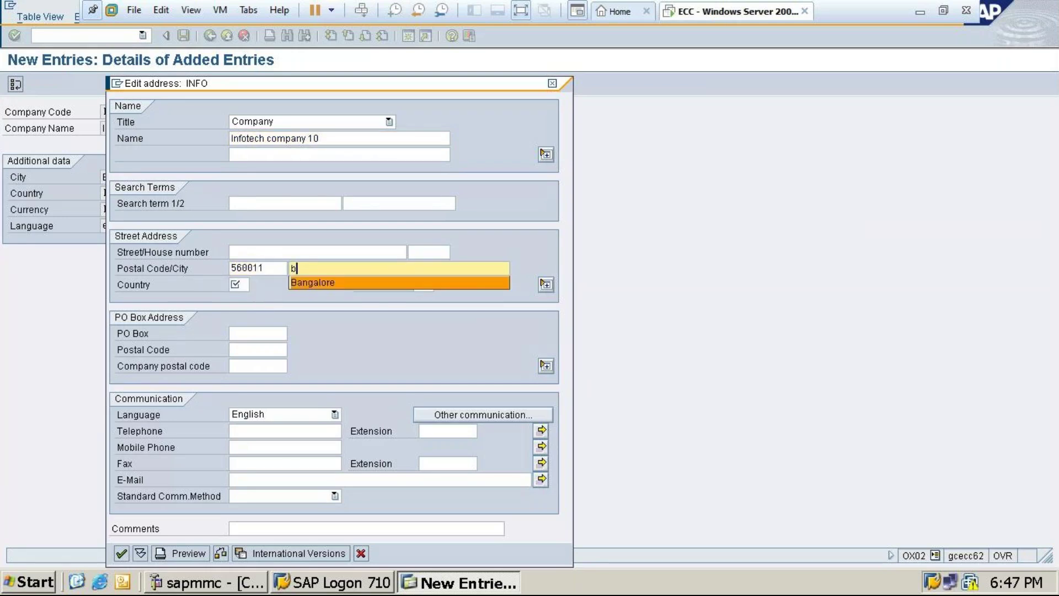
pyautogui.click(336, 287)
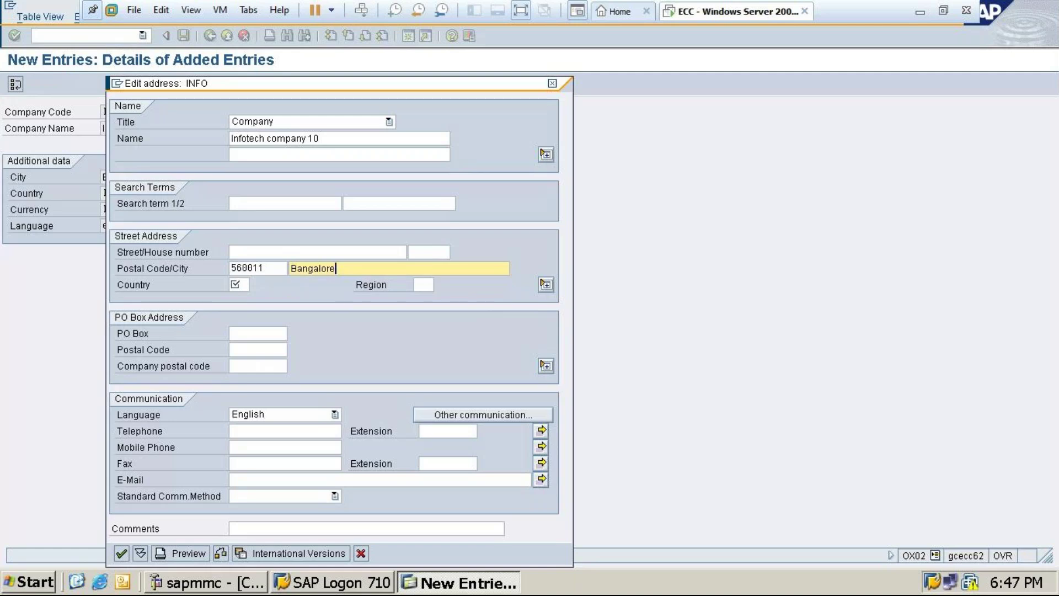
pyautogui.click(248, 286)
pyautogui.write('i')
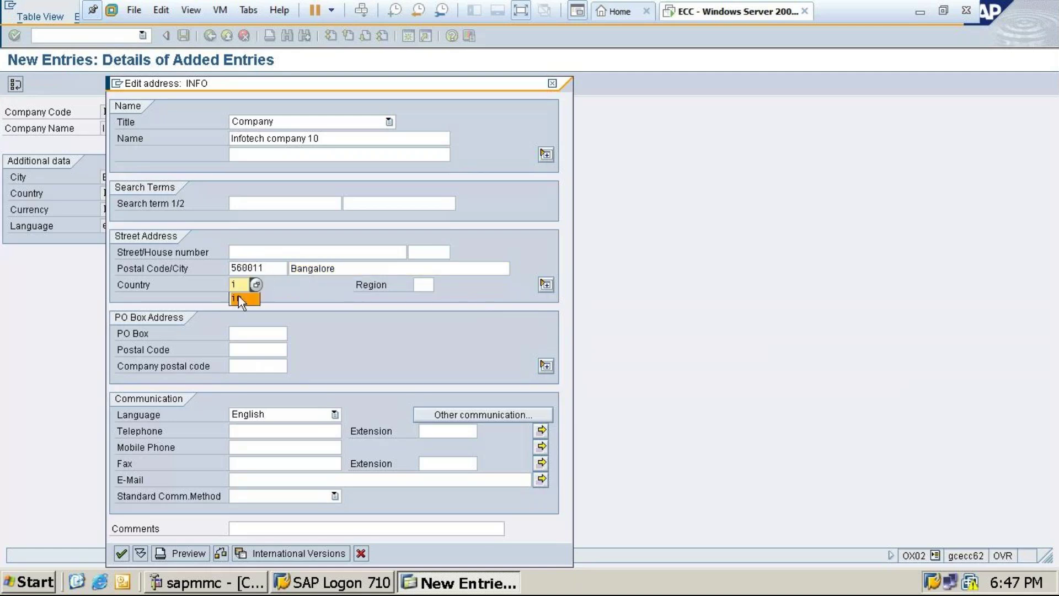
pyautogui.click(238, 297)
pyautogui.click(427, 285)
pyautogui.write('10')
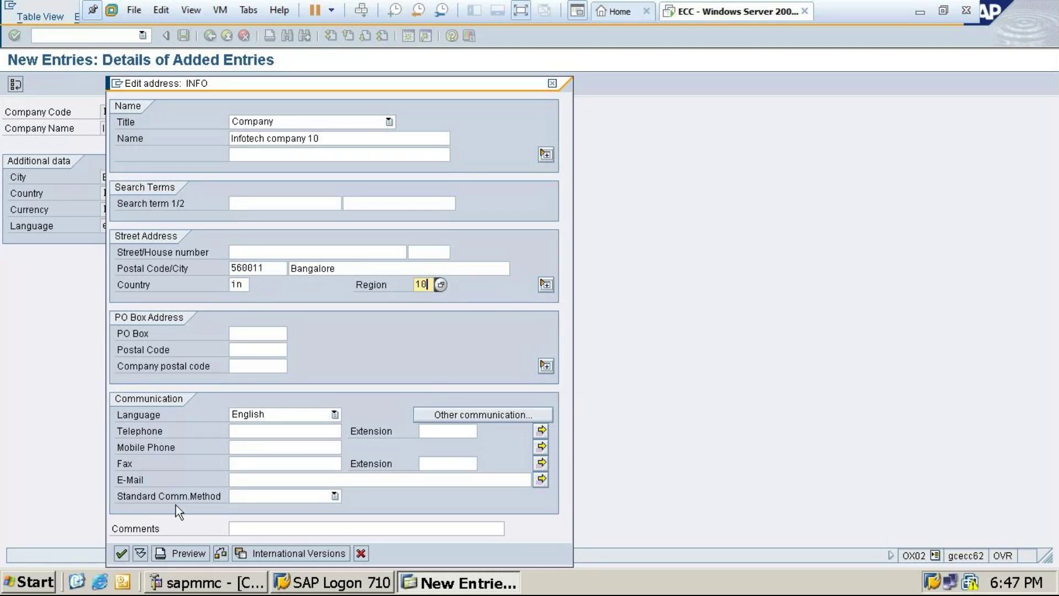
pyautogui.click(122, 553)
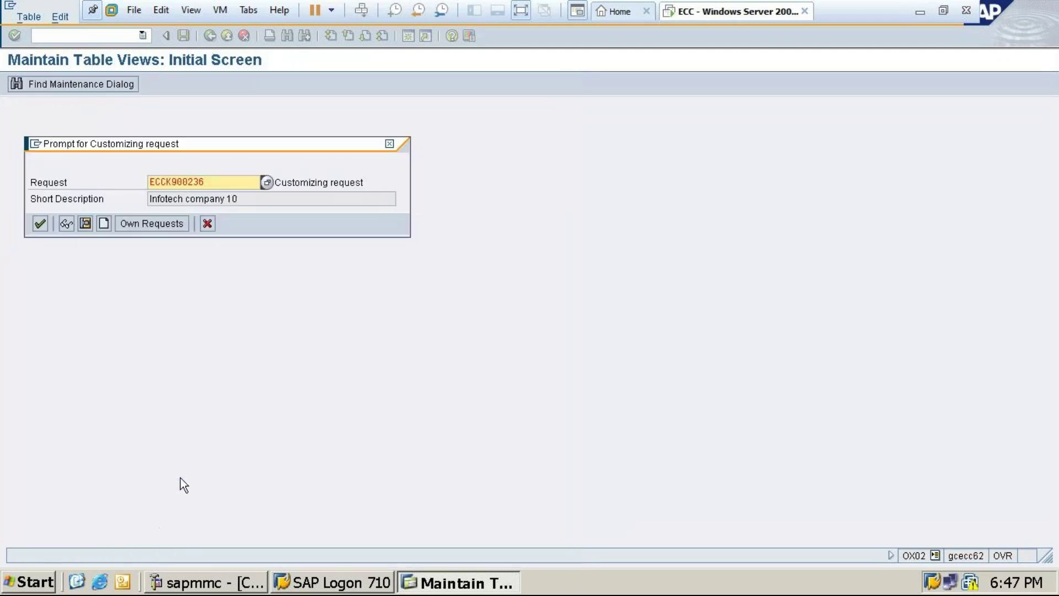
# Step: Save company code INFO under the existing "Infotech company 10" customizing request and return to the SAP Easy Access screen
pyautogui.click(39, 223)
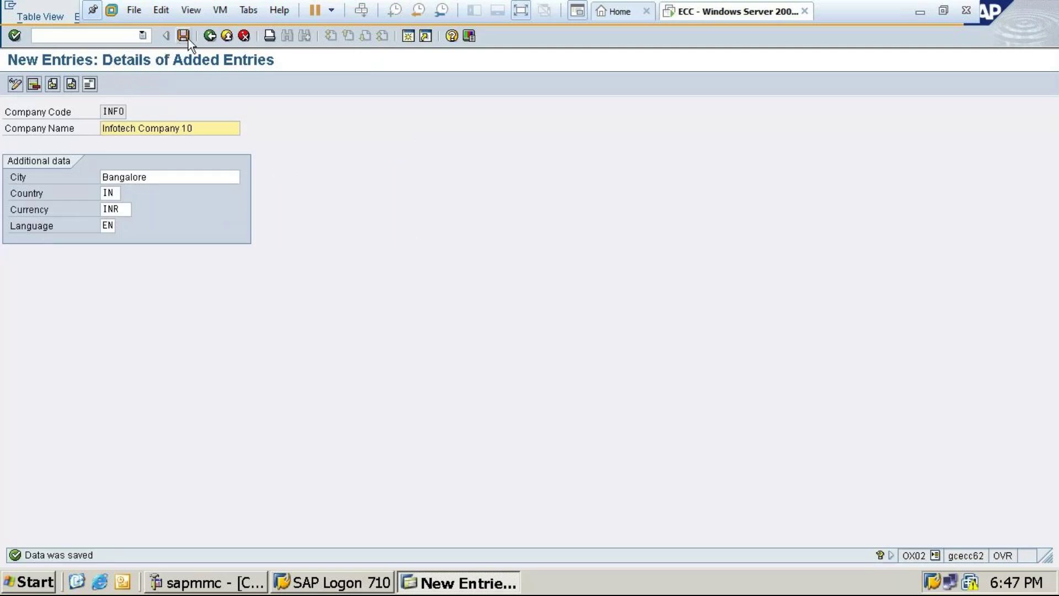
pyautogui.click(183, 36)
pyautogui.click(205, 34)
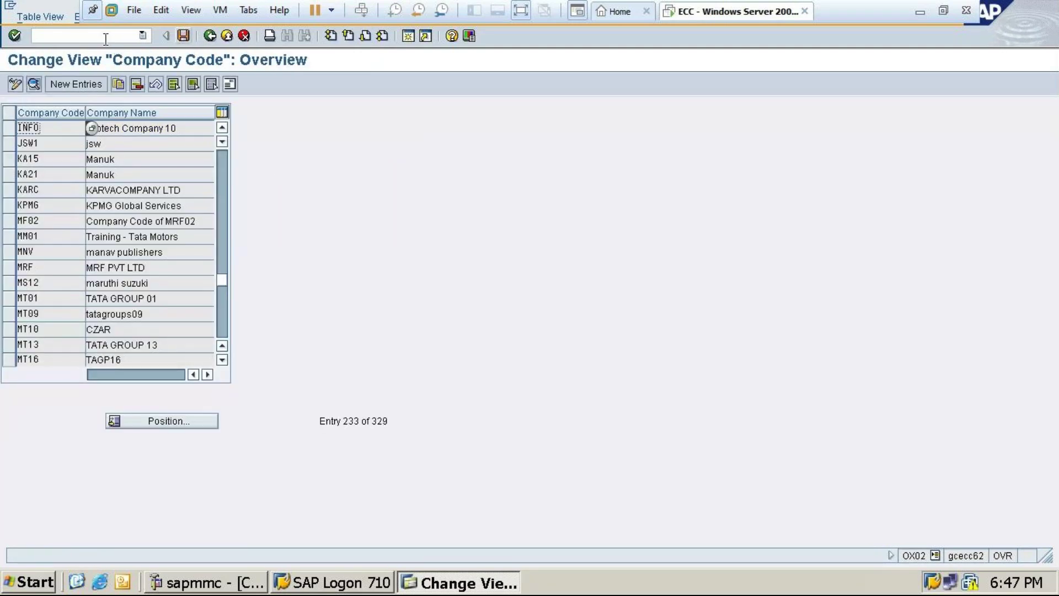
pyautogui.click(209, 35)
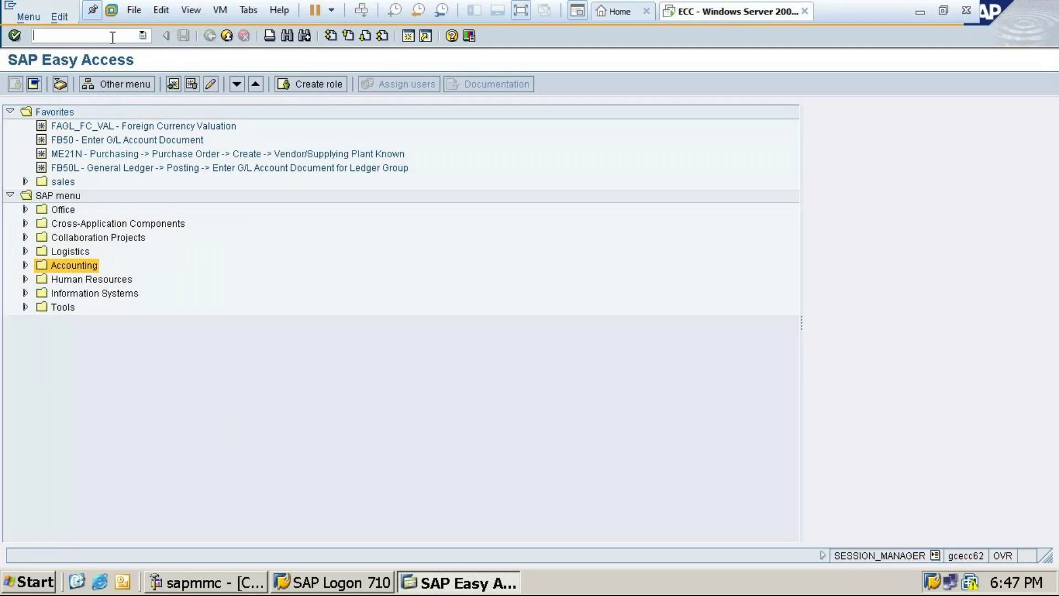
# Step: Check the code for assigning a company code to a company in the tcodesFI workbook, then open transaction OX16 in SAP
pyautogui.hotkey('alt', 'Tab')
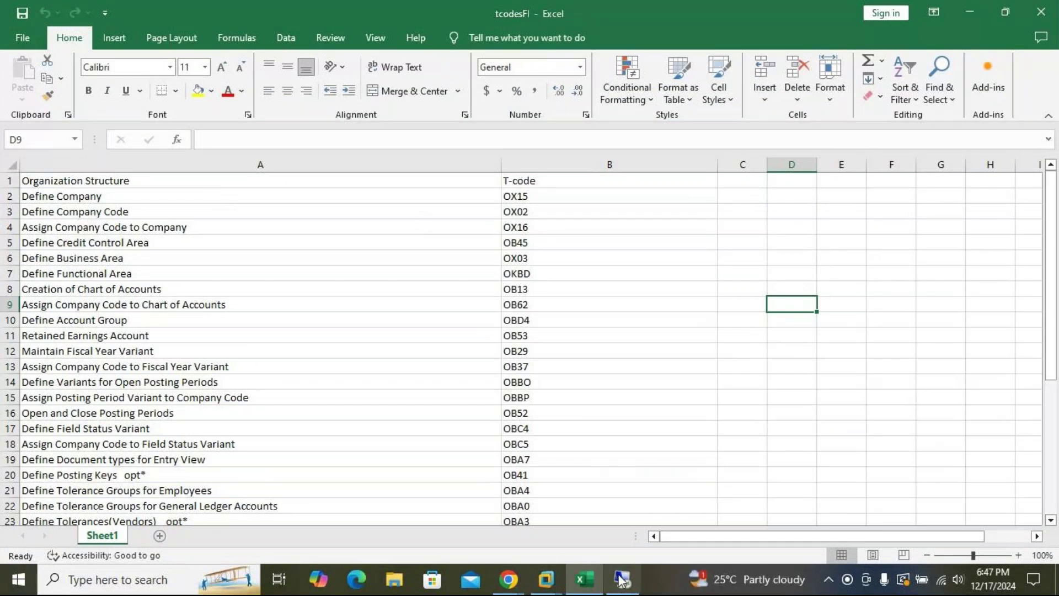
pyautogui.click(548, 584)
pyautogui.click(619, 511)
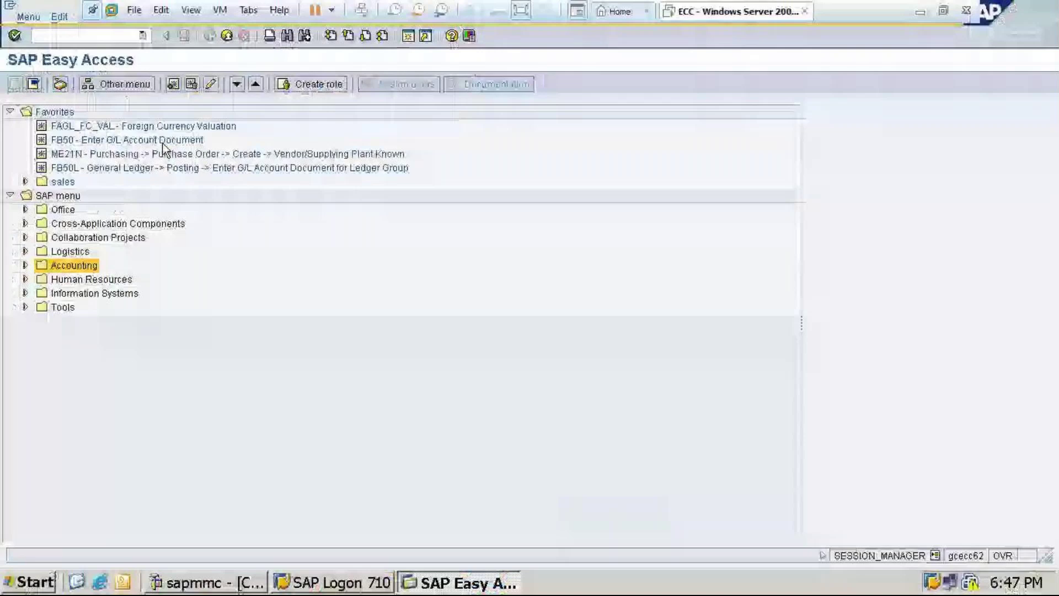
pyautogui.click(94, 34)
pyautogui.write('/n')
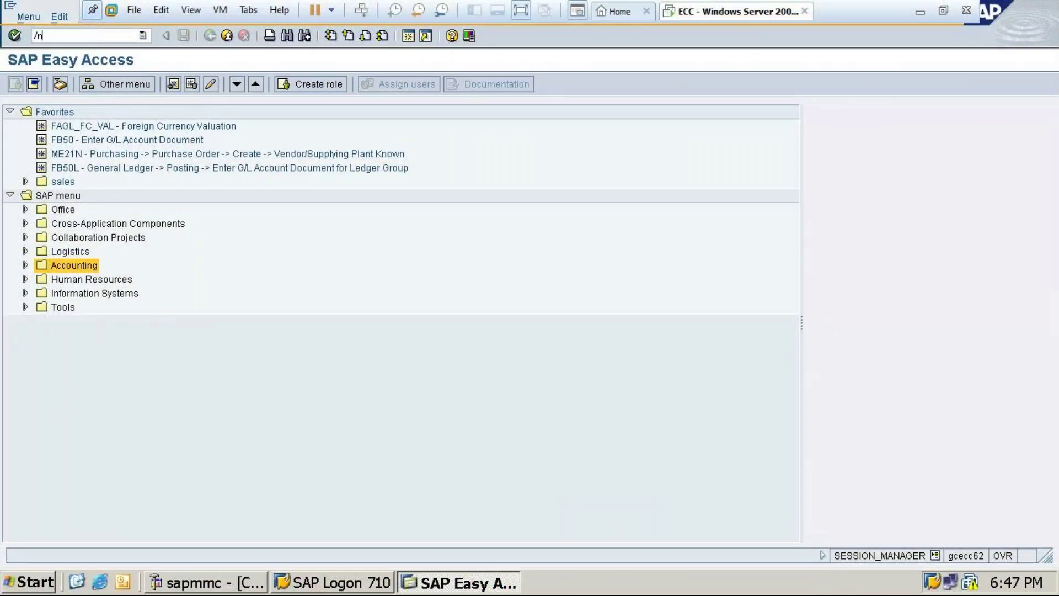
pyautogui.write('ox16')
pyautogui.press('Return')
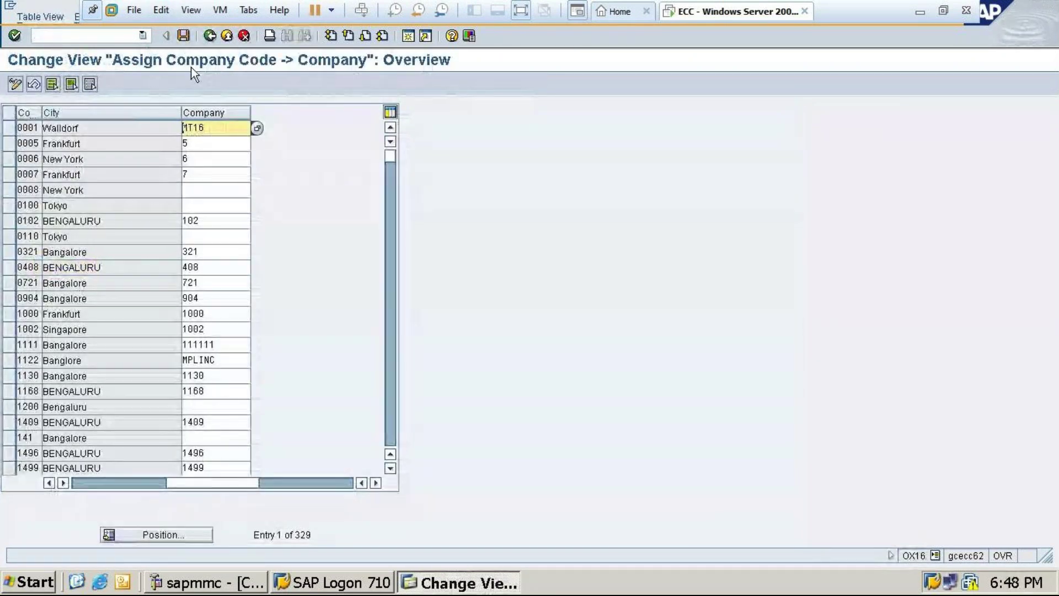
# Step: Find company code INFO, assign company INFO10 to it, save under the "Infotech company 10" request, and leave the transaction
pyautogui.click(187, 538)
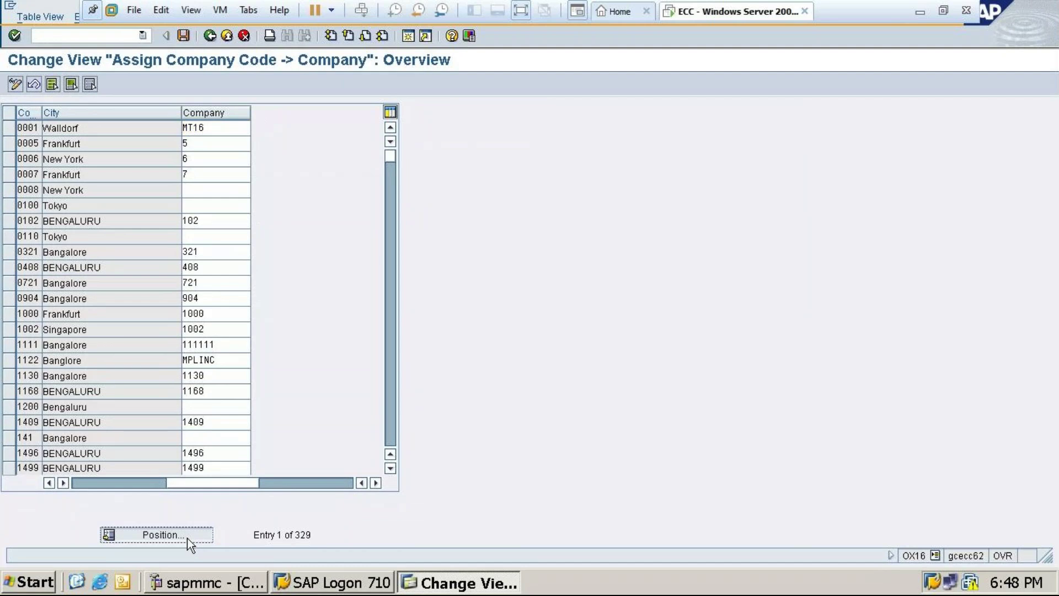
pyautogui.write('INFO')
pyautogui.press('Return')
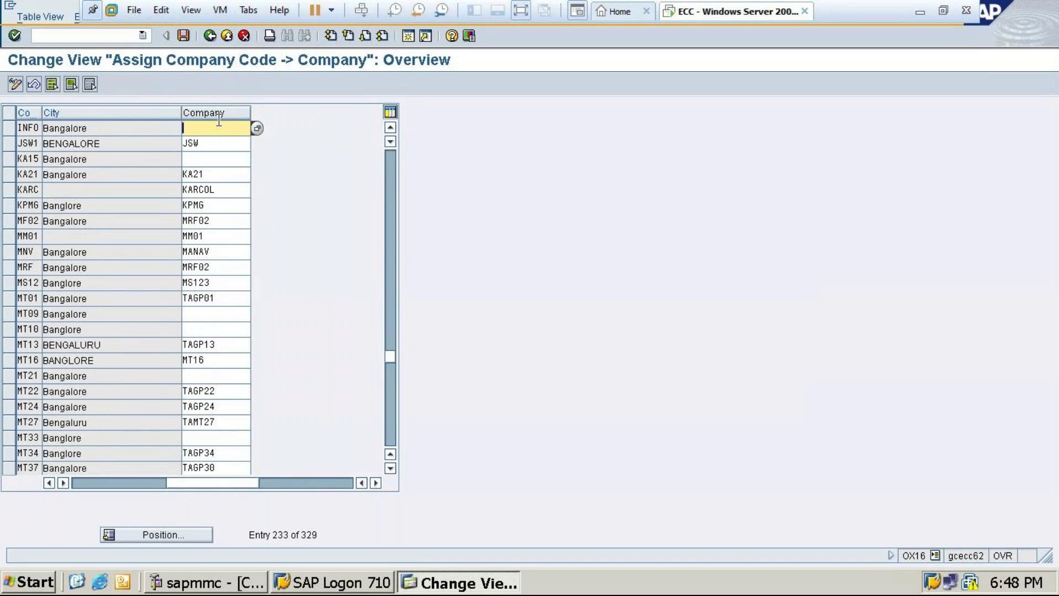
pyautogui.write('INFO10')
pyautogui.click(181, 34)
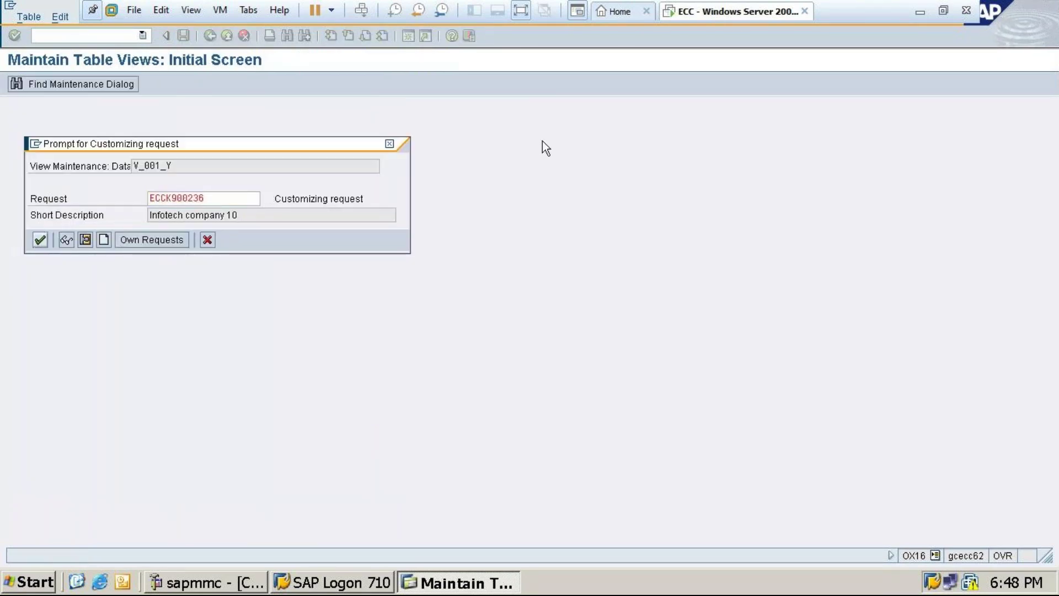
pyautogui.press('Return')
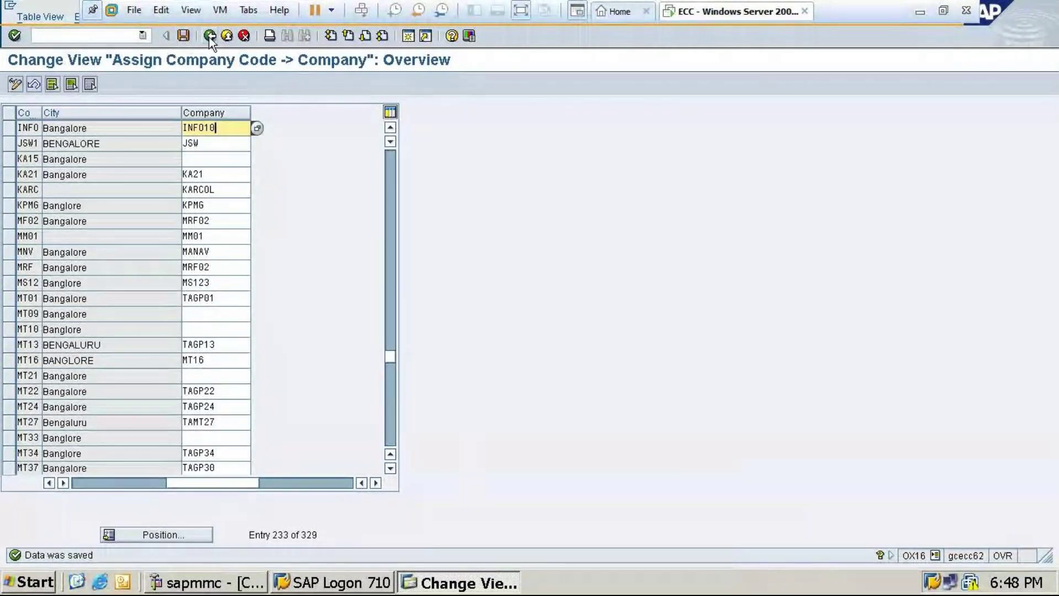
pyautogui.press('F3')
pyautogui.click(107, 36)
pyautogui.write('/n')
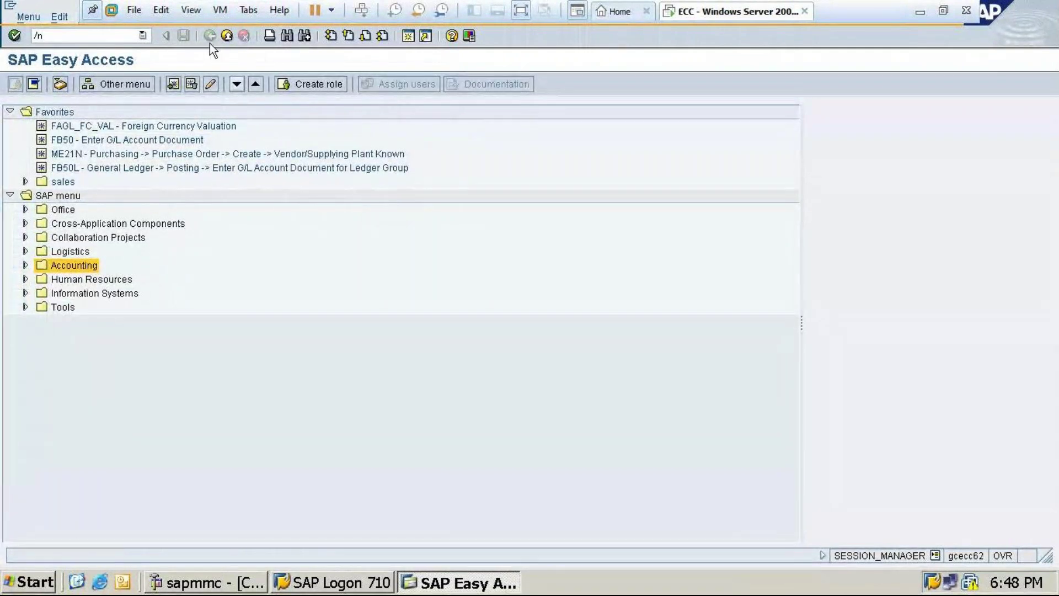
pyautogui.click(142, 36)
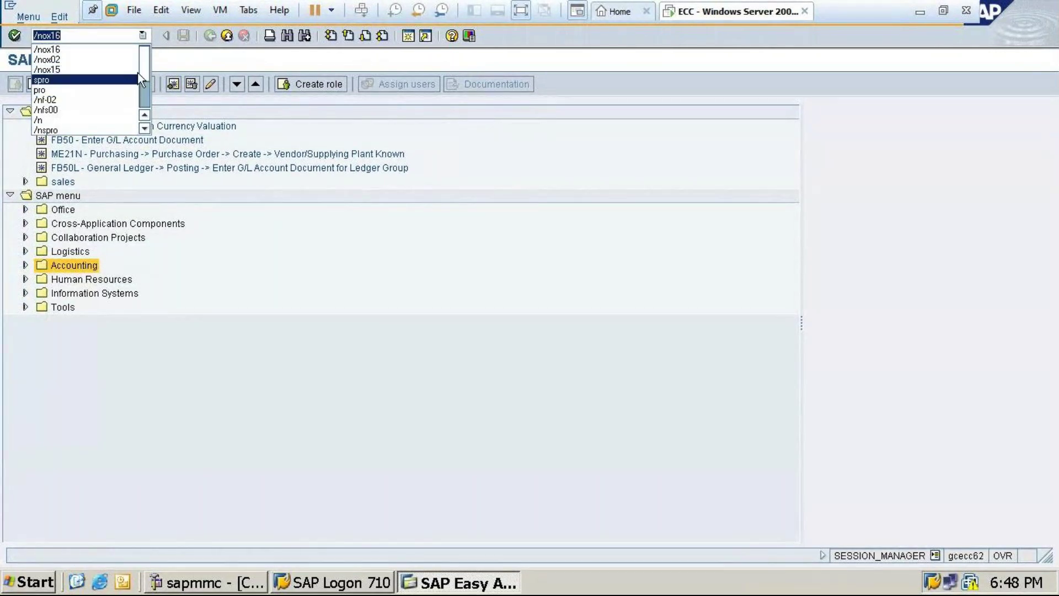
pyautogui.moveTo(145, 66)
pyautogui.mouseDown()
pyautogui.moveTo(146, 105)
pyautogui.moveTo(146, 66)
pyautogui.mouseUp()
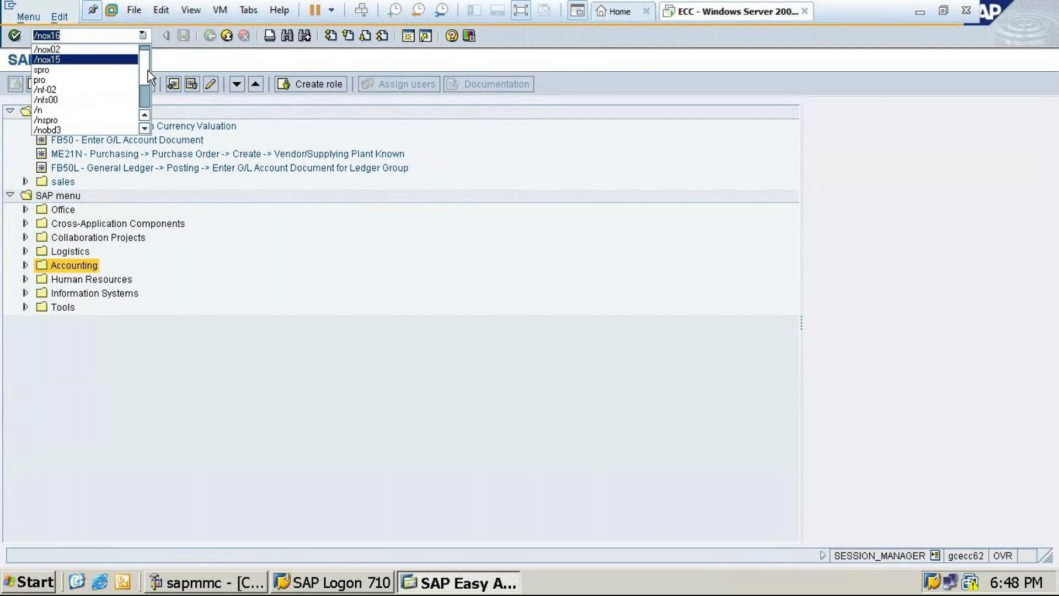
pyautogui.click(920, 229)
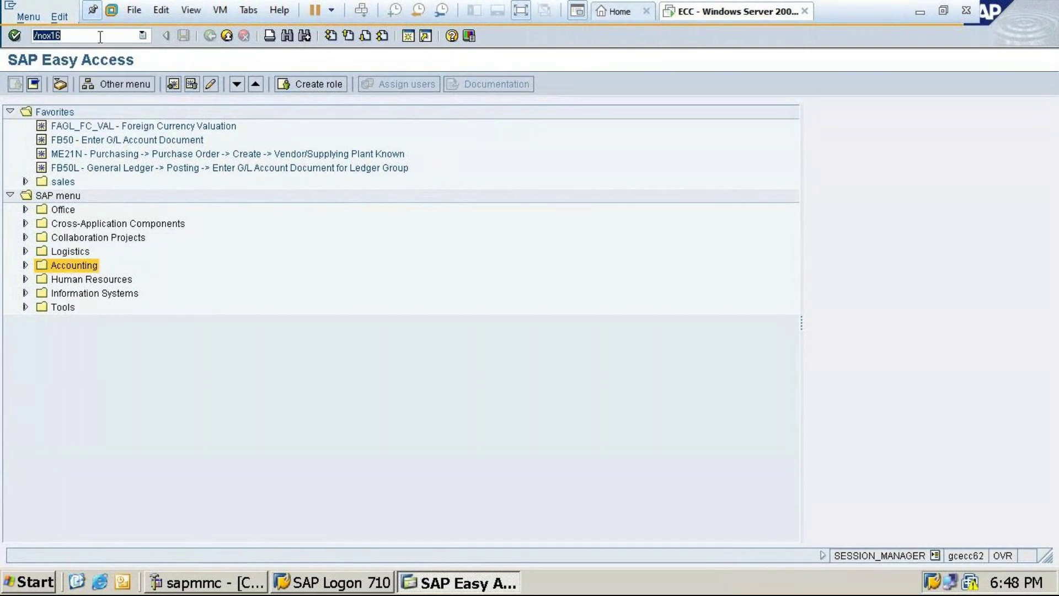
pyautogui.press('BackSpace')
# Step: Check the code for defining a credit control area in the tcodesFI workbook, then open transaction OB45 in SAP
pyautogui.click(927, 8)
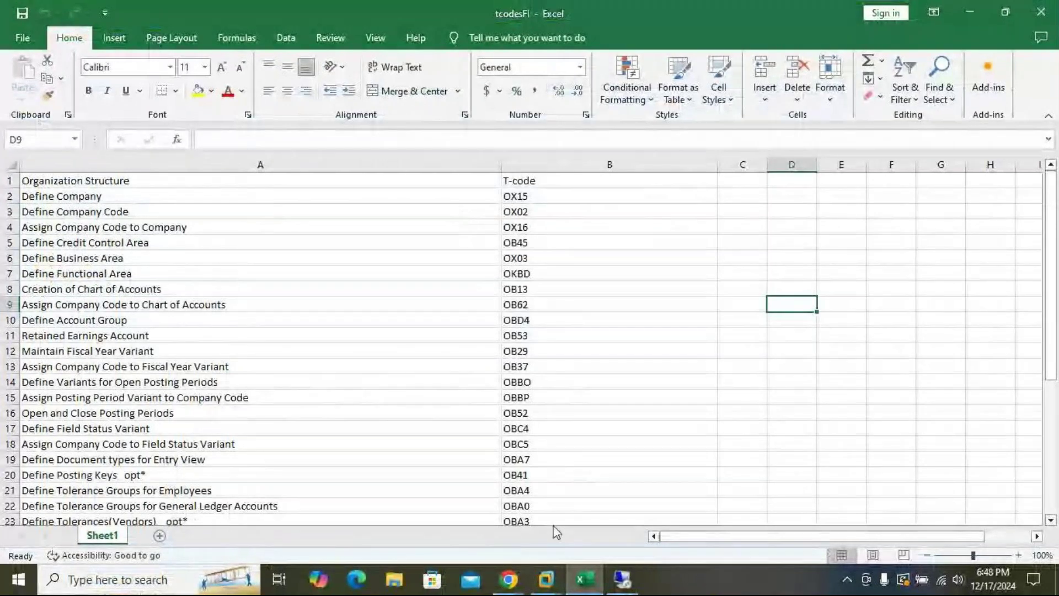
pyautogui.click(546, 580)
pyautogui.click(47, 42)
pyautogui.write('/')
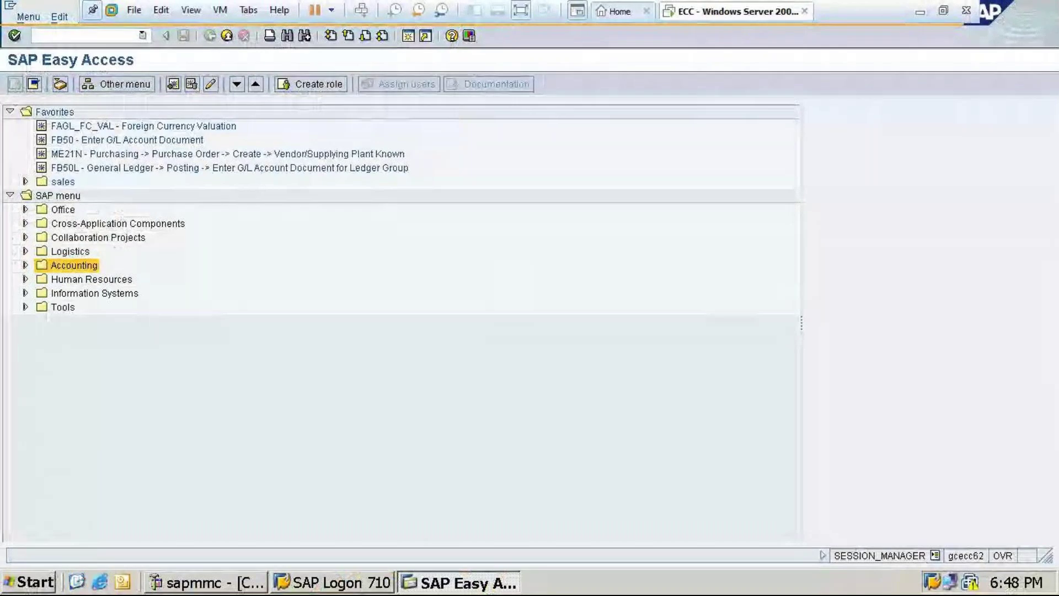
pyautogui.write('nob45')
pyautogui.press('Return')
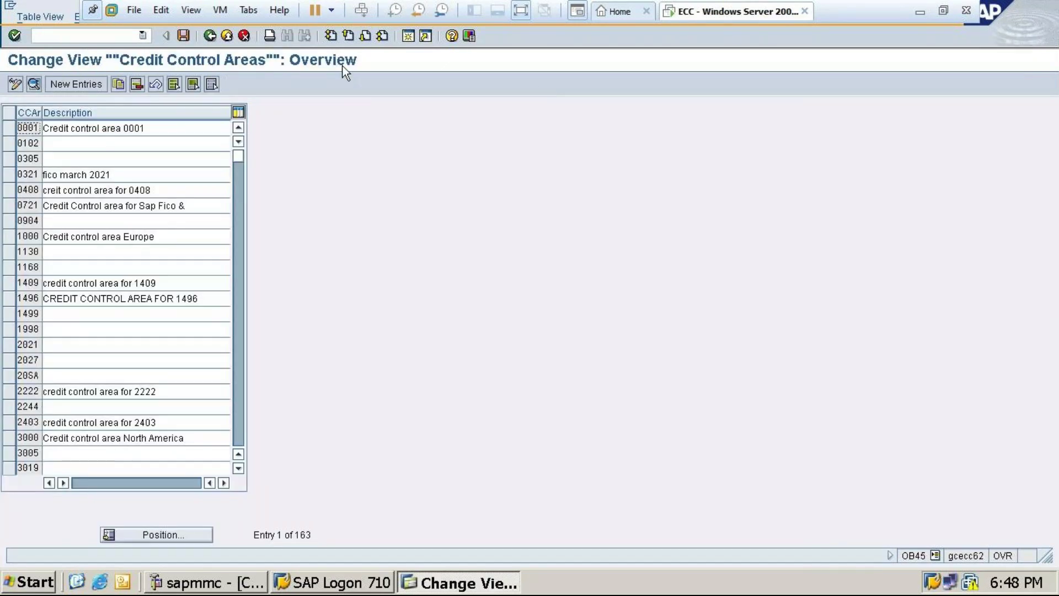
# Step: Create credit control area INFO with currency INR and credit limit 100000, save it, and return to the overview
pyautogui.click(57, 88)
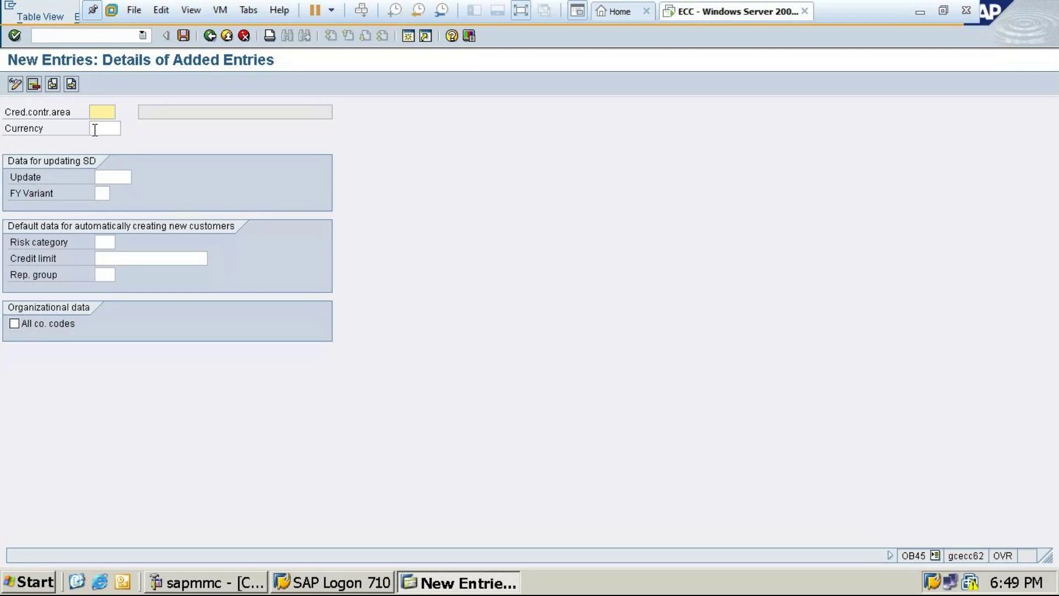
pyautogui.write('INFO')
pyautogui.press('Tab')
pyautogui.write('inr')
pyautogui.click(123, 145)
pyautogui.click(116, 260)
pyautogui.write('1')
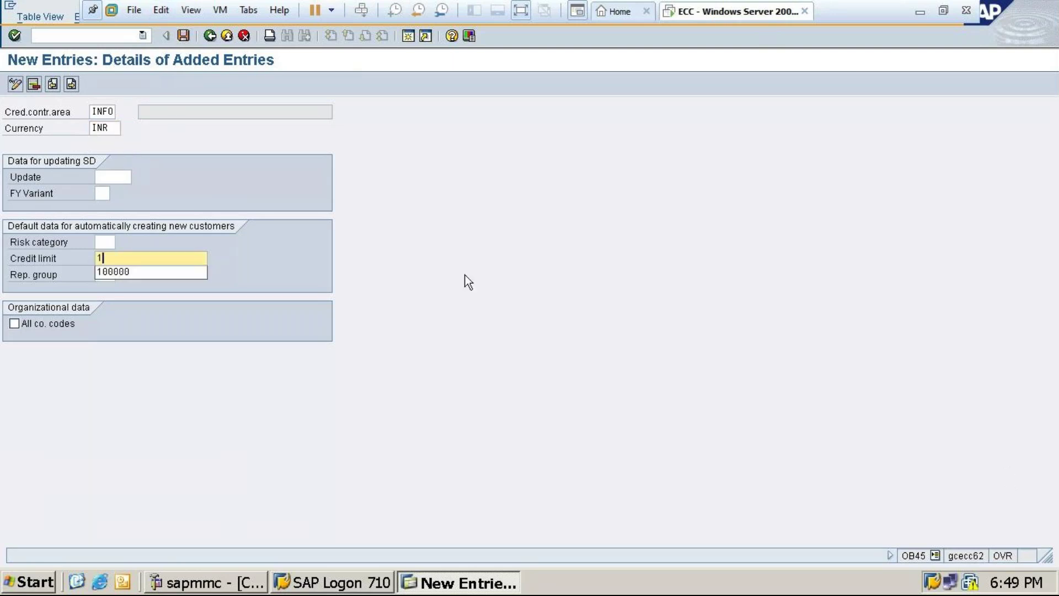
pyautogui.click(138, 272)
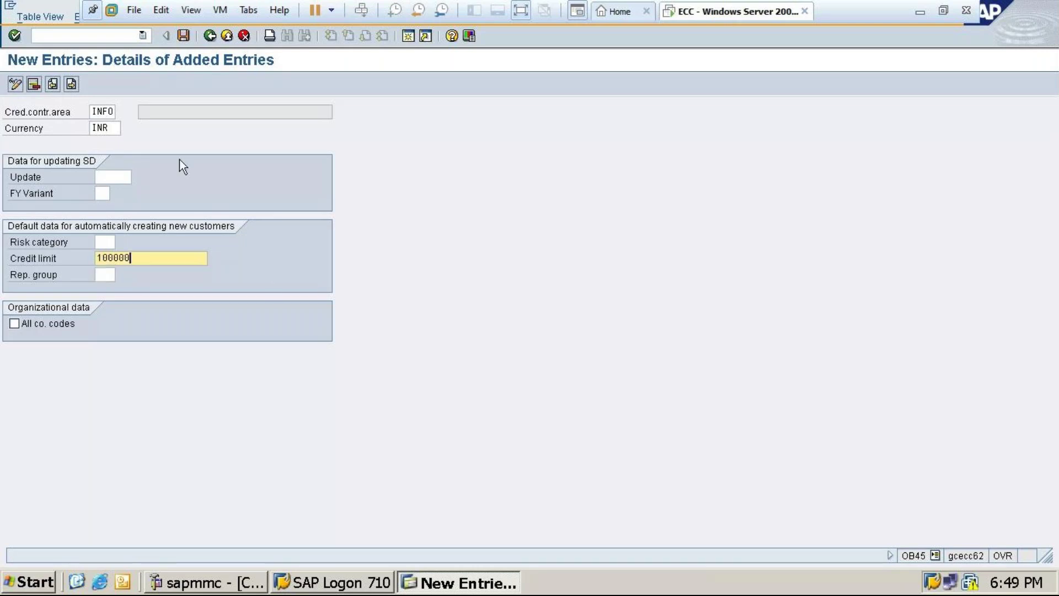
pyautogui.click(185, 37)
pyautogui.click(40, 239)
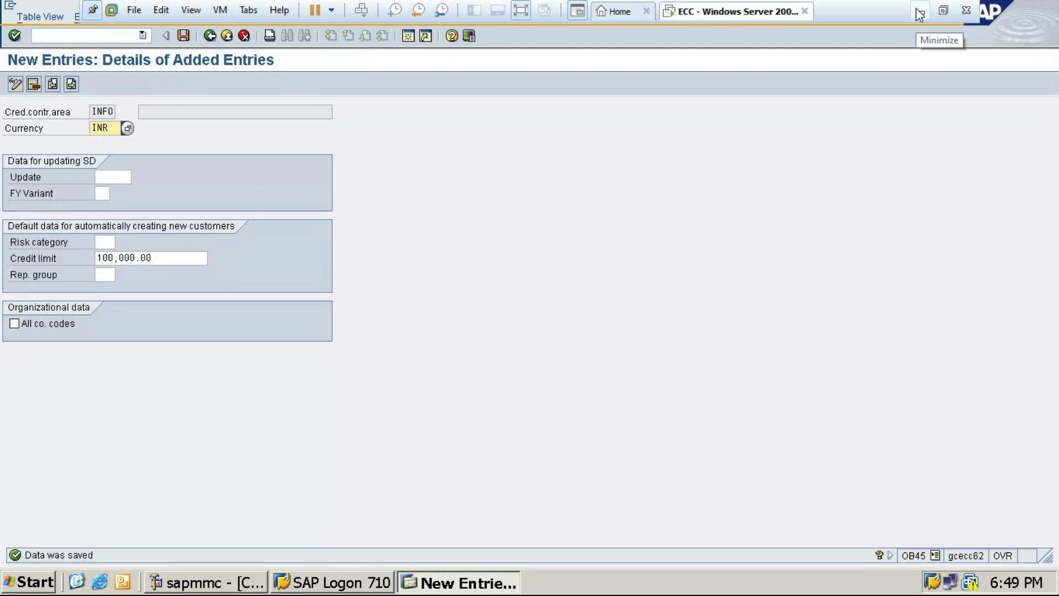
pyautogui.click(209, 35)
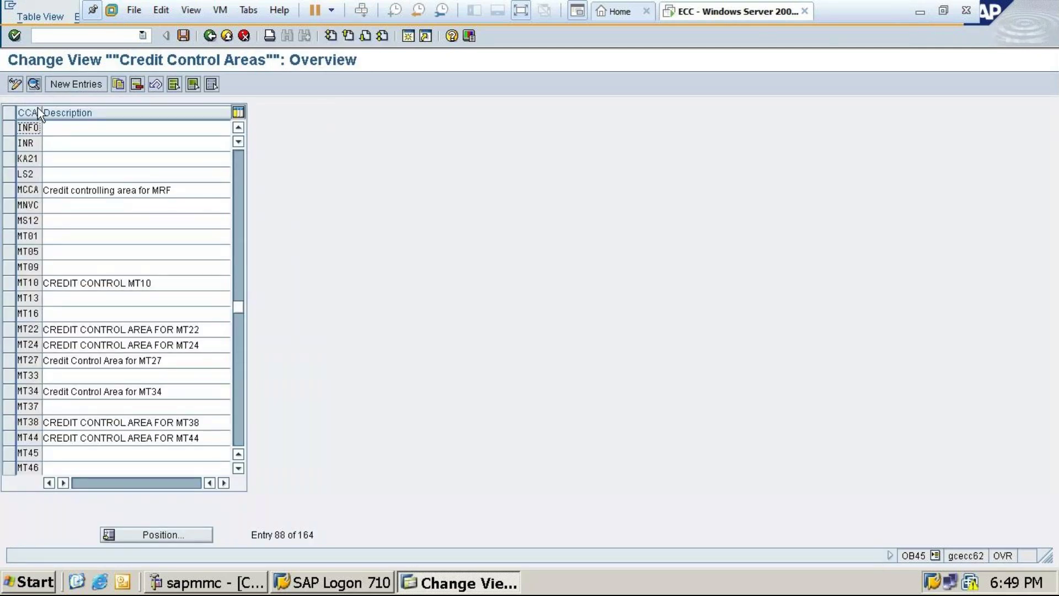
# Step: Set the description of credit control area INFO to "Credit Control area INFO", save, and leave the transaction
pyautogui.click(55, 128)
pyautogui.write('C')
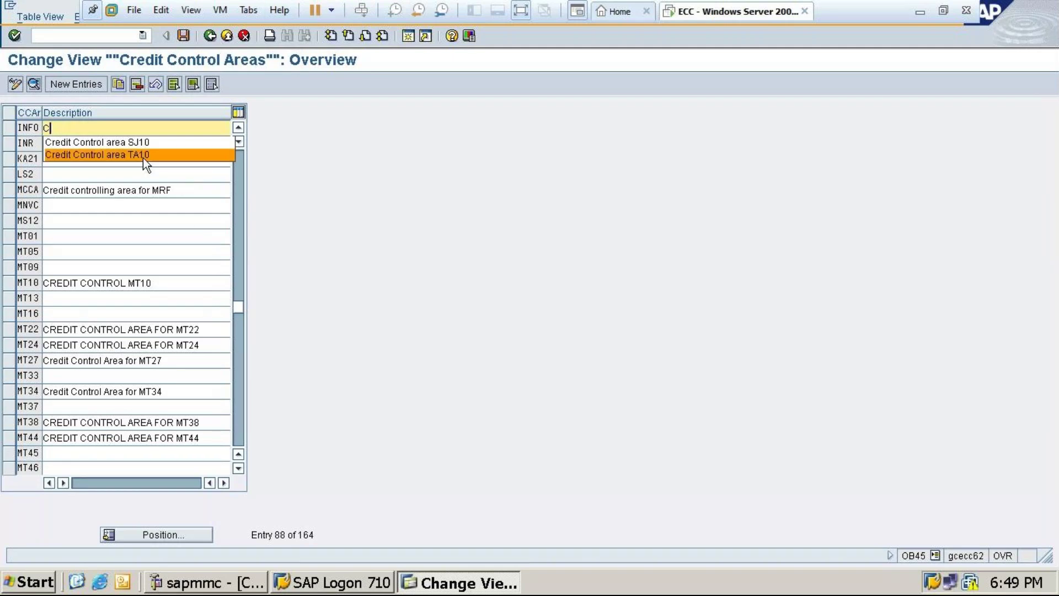
pyautogui.click(144, 142)
pyautogui.press('BackSpace')
pyautogui.press('BackSpace')
pyautogui.press('BackSpace')
pyautogui.press('BackSpace')
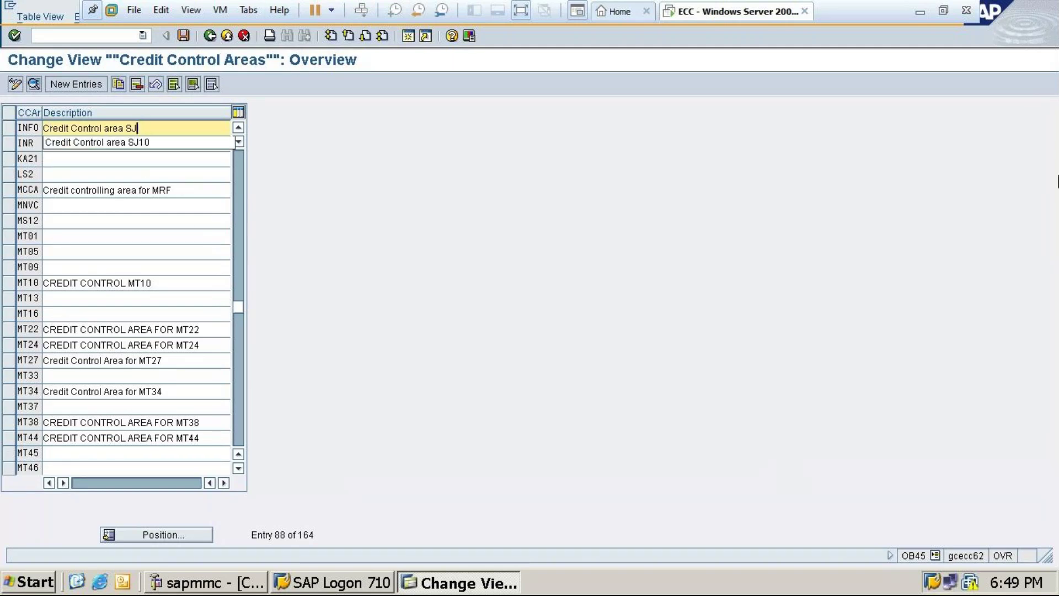
pyautogui.write('INFO')
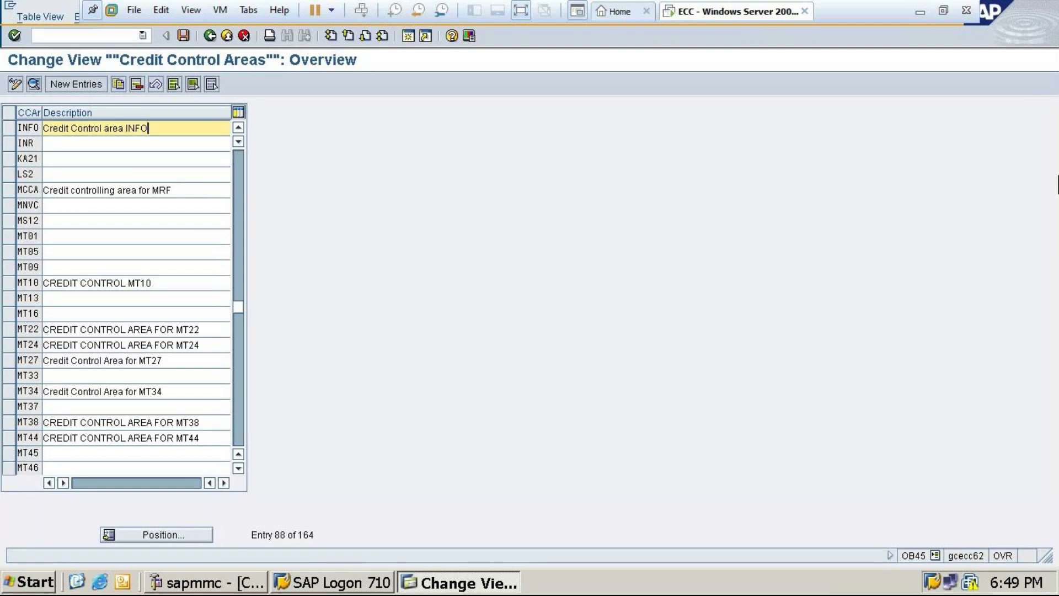
pyautogui.click(186, 36)
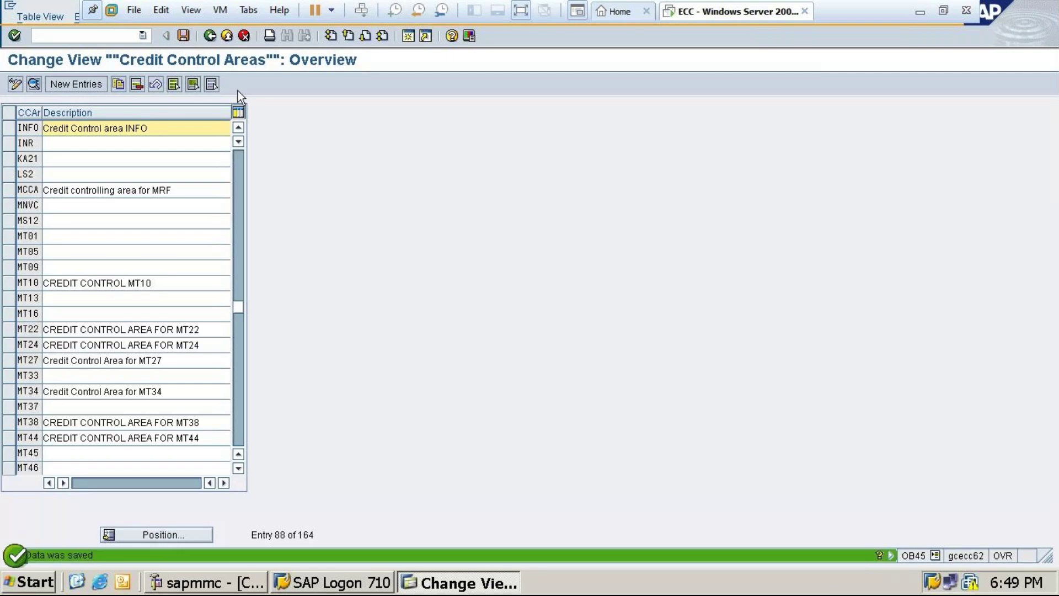
pyautogui.click(214, 37)
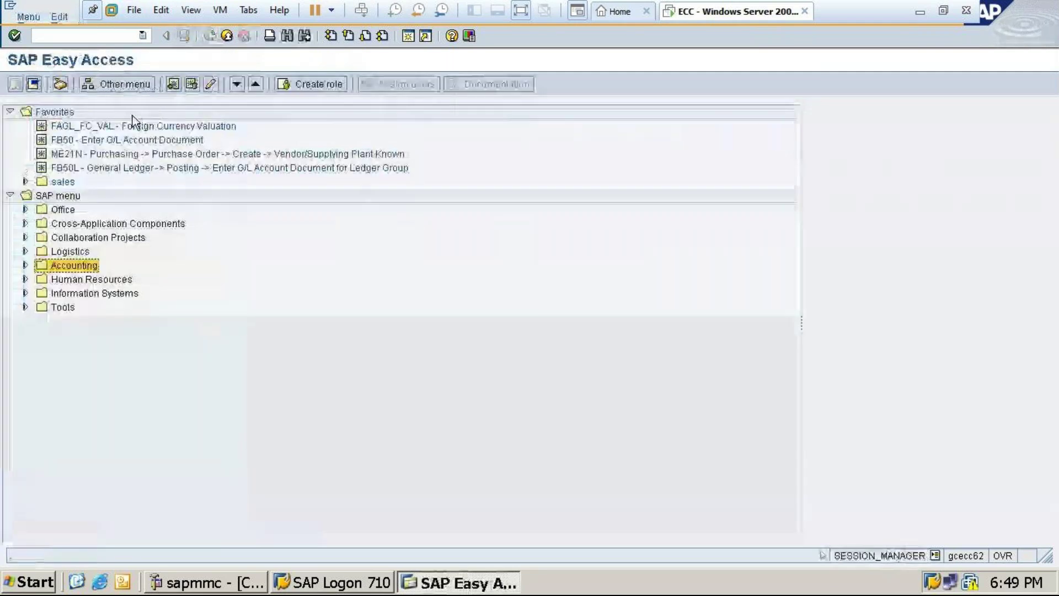
# Step: Review the transaction list in the tcodesFI workbook and clear "Define Functional Area" and its code OKBD from row 7
pyautogui.click(918, 12)
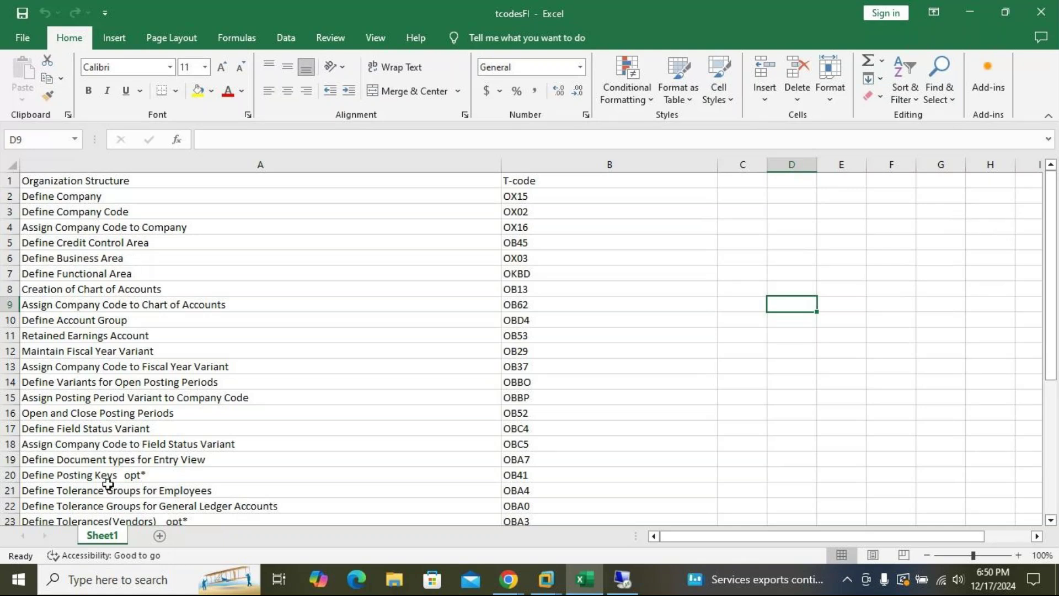
pyautogui.scroll(-3, 700, 437)
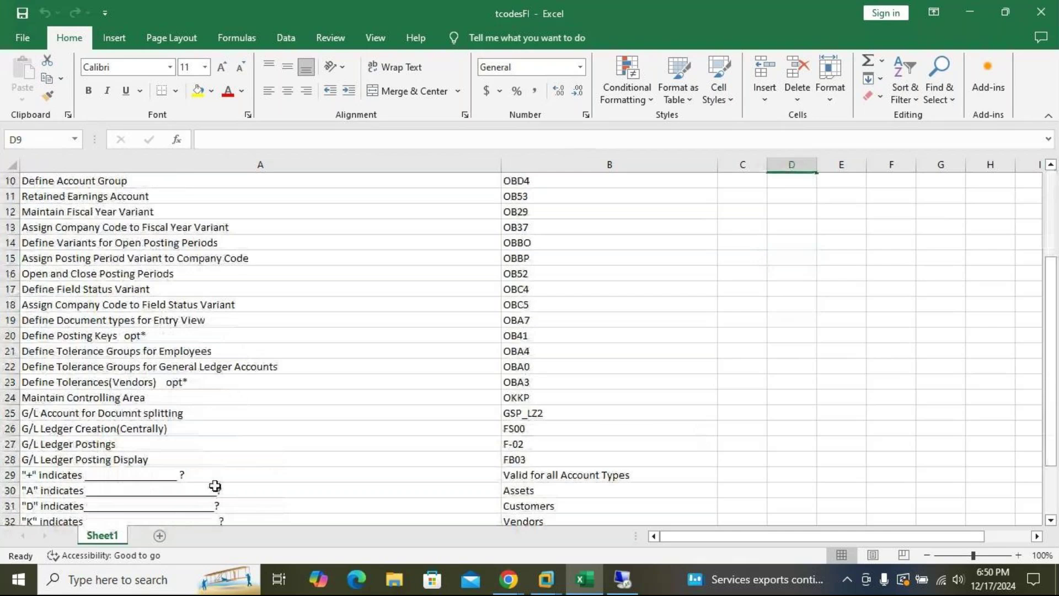
pyautogui.scroll(-3, 177, 477)
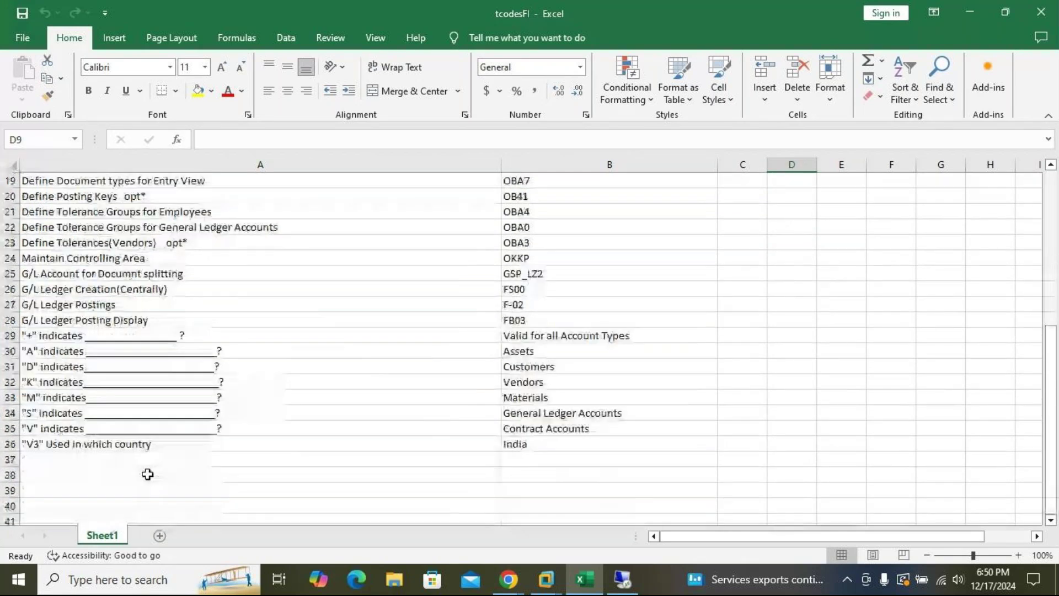
pyautogui.scroll(1, 225, 421)
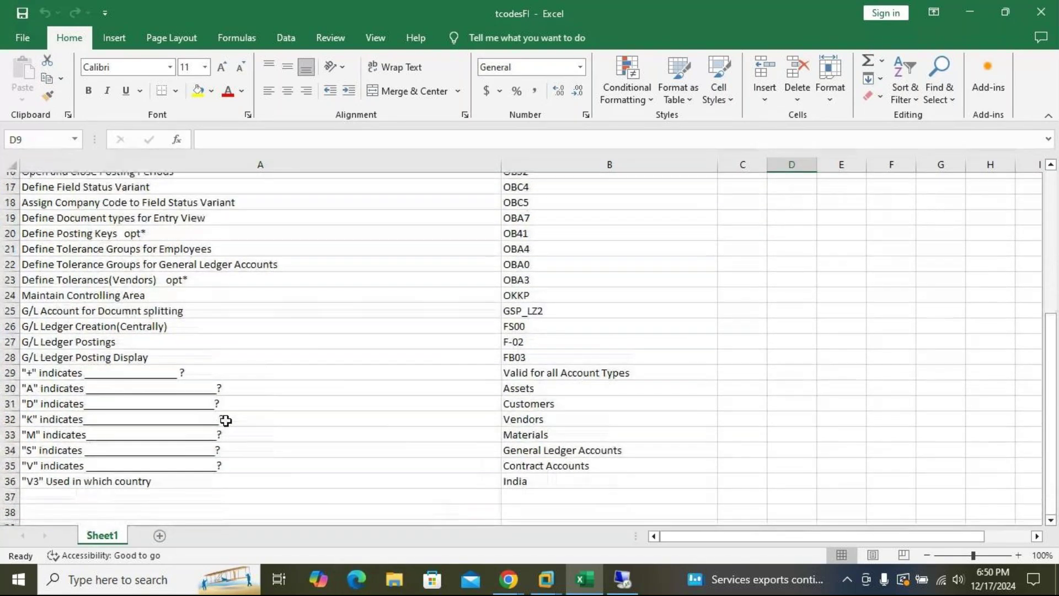
pyautogui.scroll(1, 226, 421)
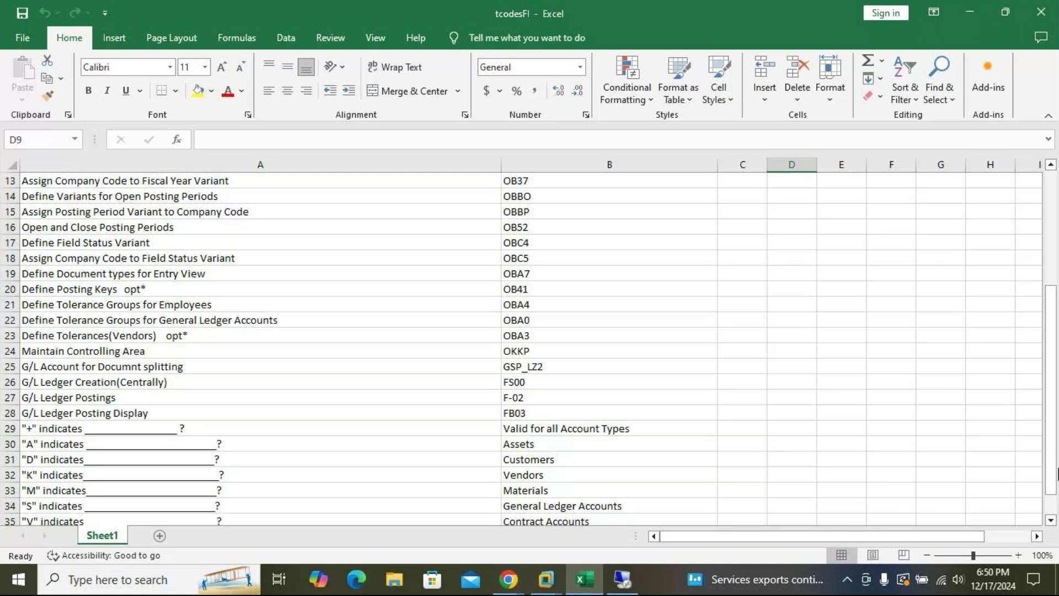
pyautogui.scroll(4, 312, 350)
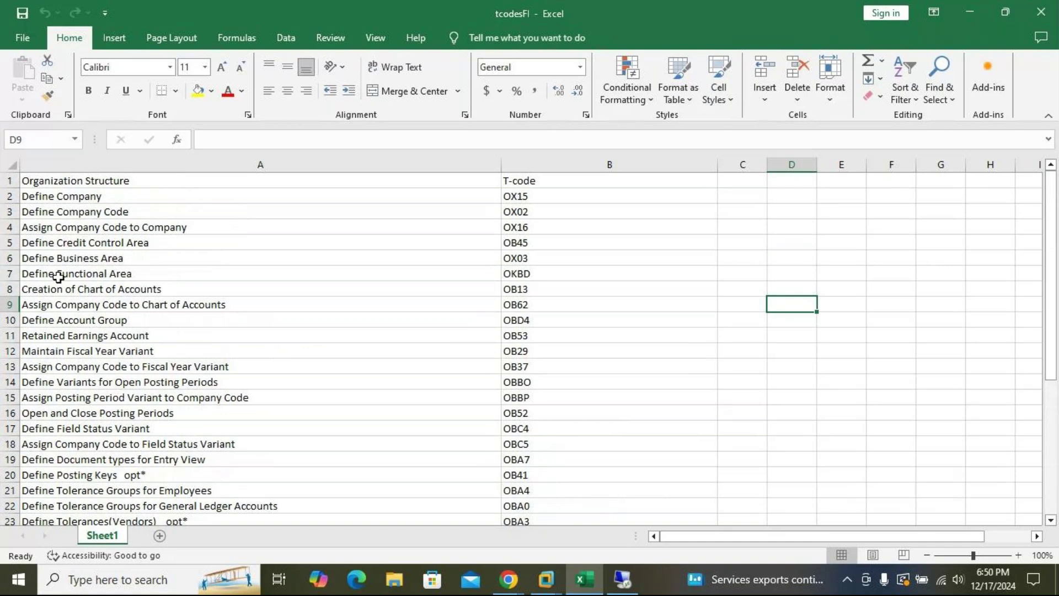
pyautogui.click(34, 275)
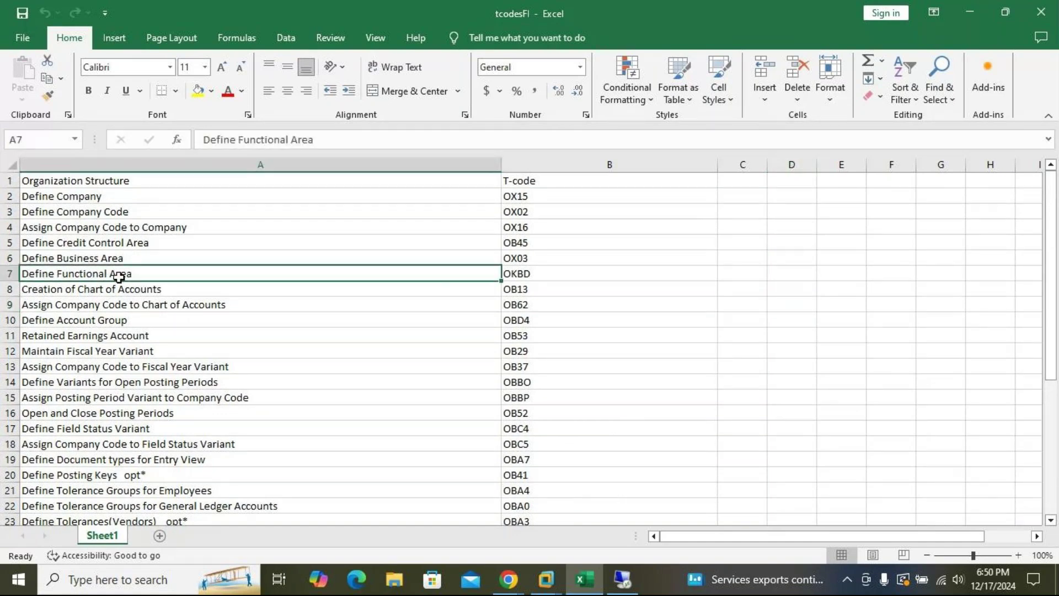
pyautogui.press('Delete')
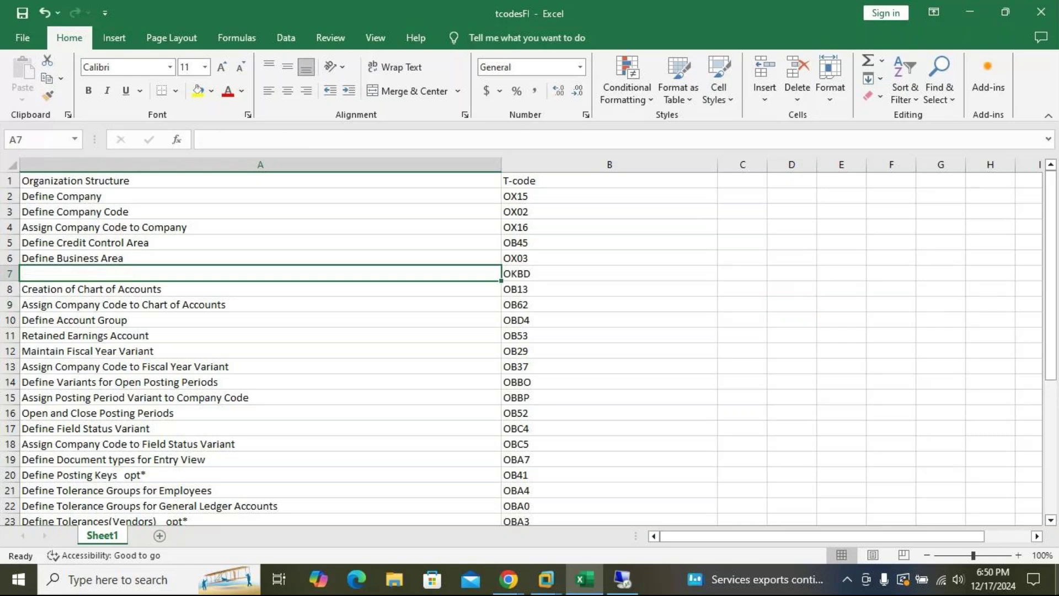
pyautogui.click(523, 274)
pyautogui.press('Delete')
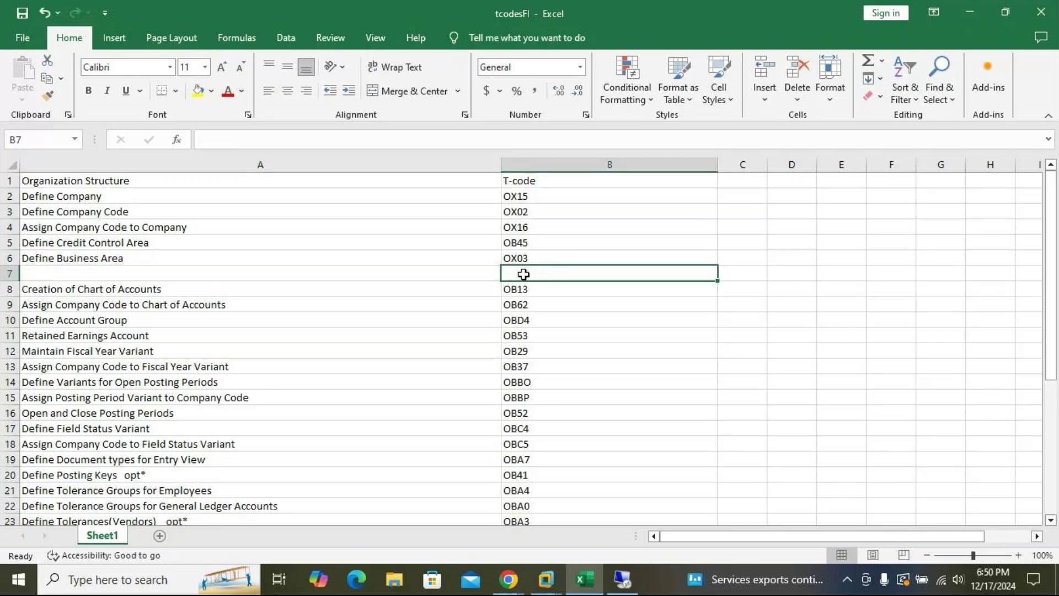
# Step: Enter "Assign company code to credit control area" in cell A7 and dismiss the news pop-up covering the sheet
pyautogui.click(290, 275)
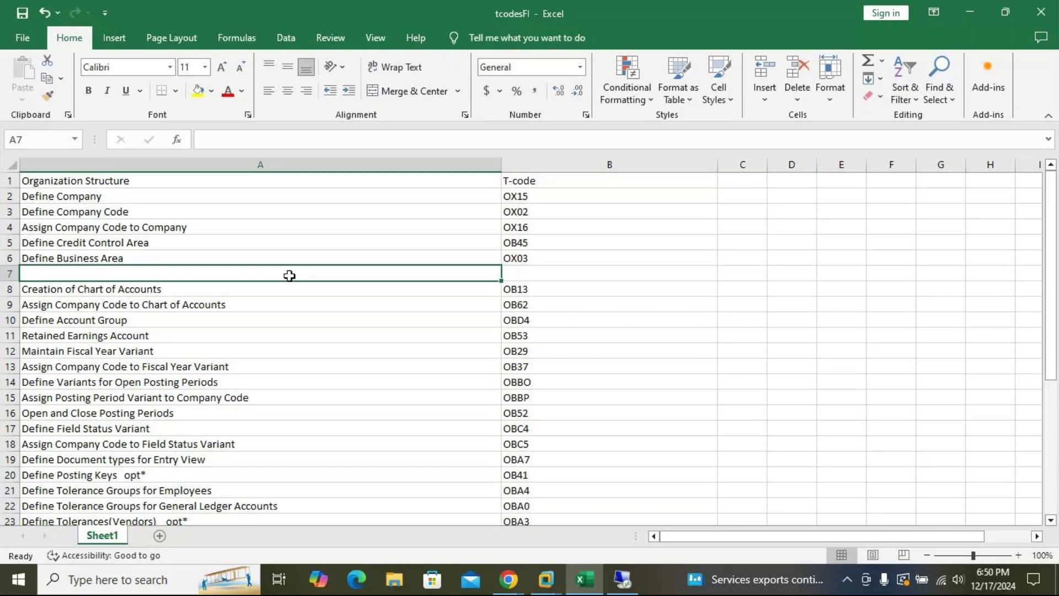
pyautogui.write('Assig')
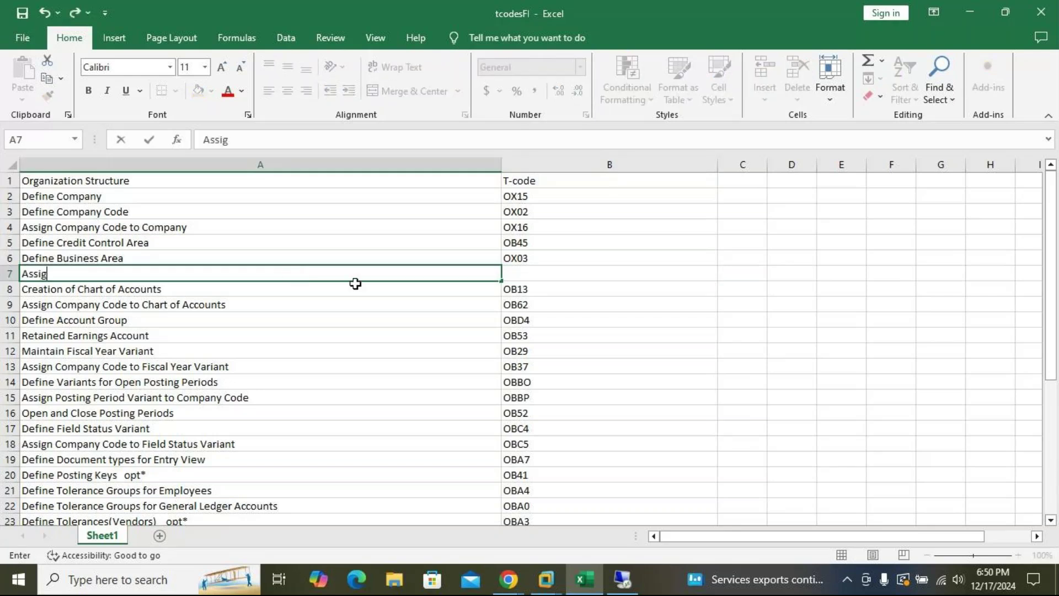
pyautogui.write('n comp')
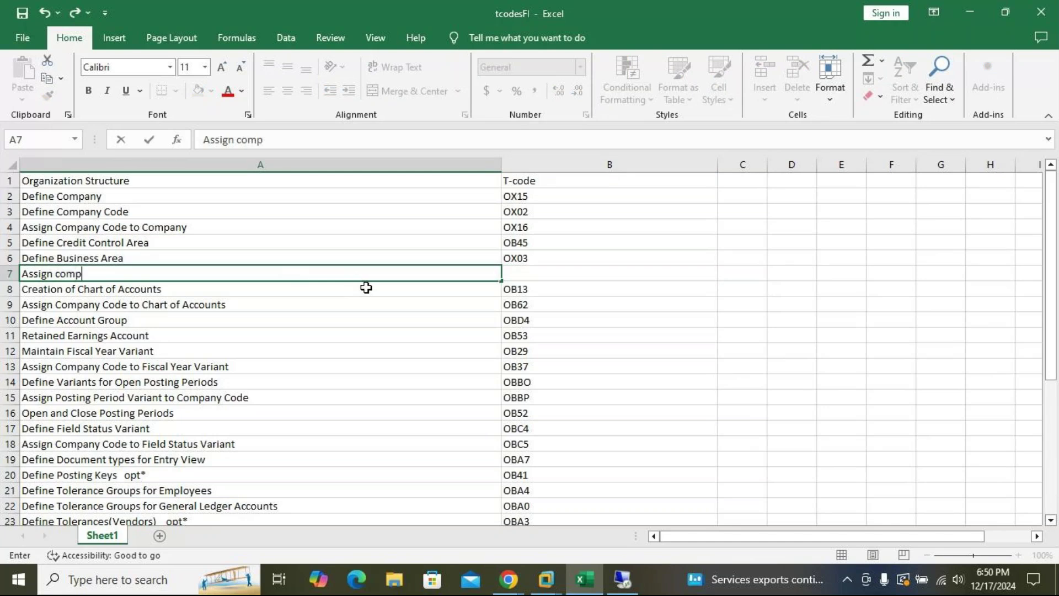
pyautogui.write('any code r')
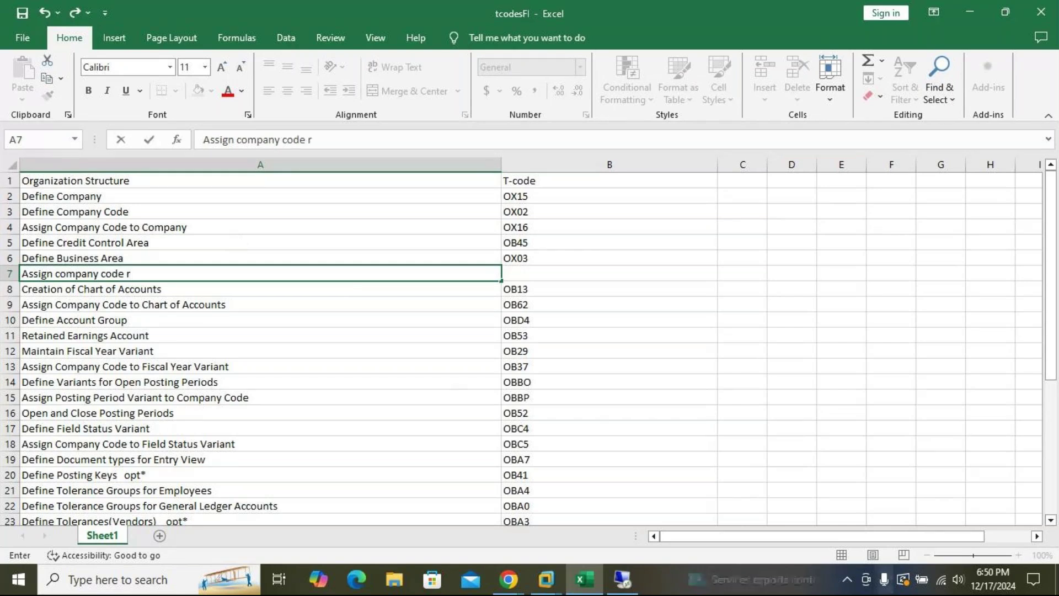
pyautogui.press('BackSpace')
pyautogui.write('to c')
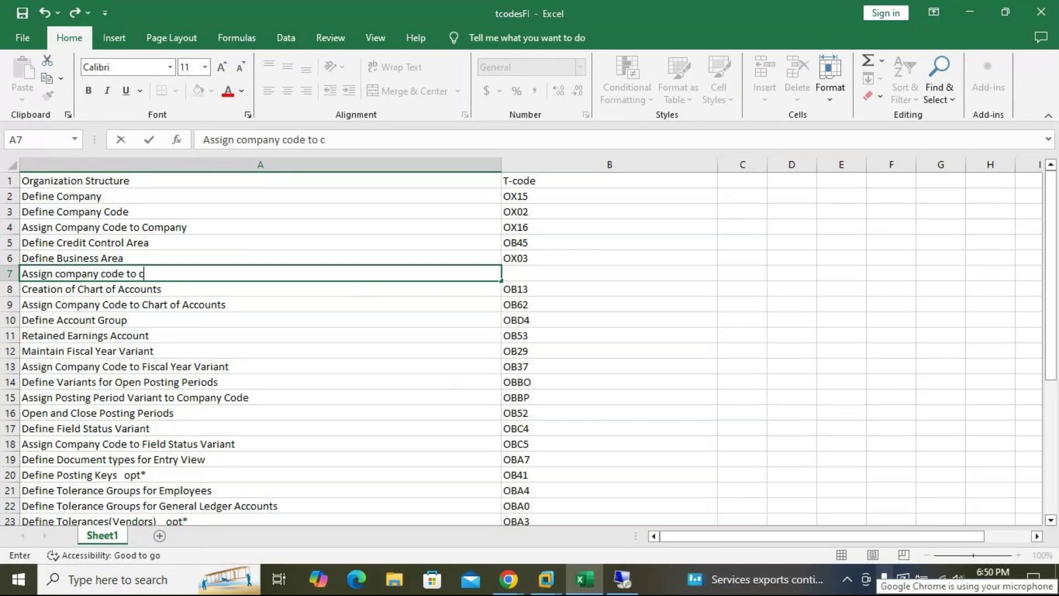
pyautogui.write('red')
pyautogui.write('it contro')
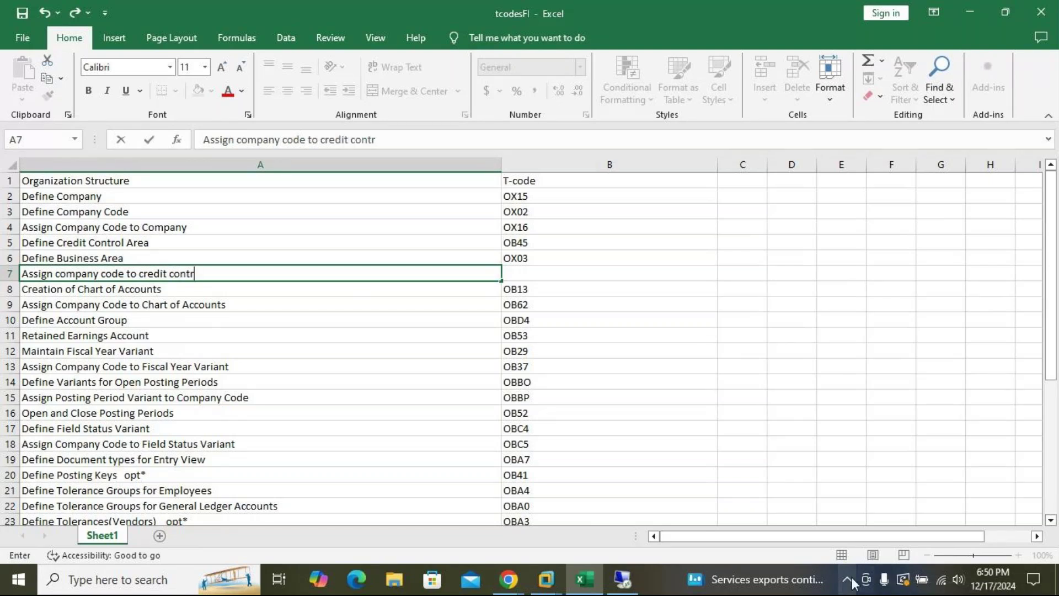
pyautogui.write('l area')
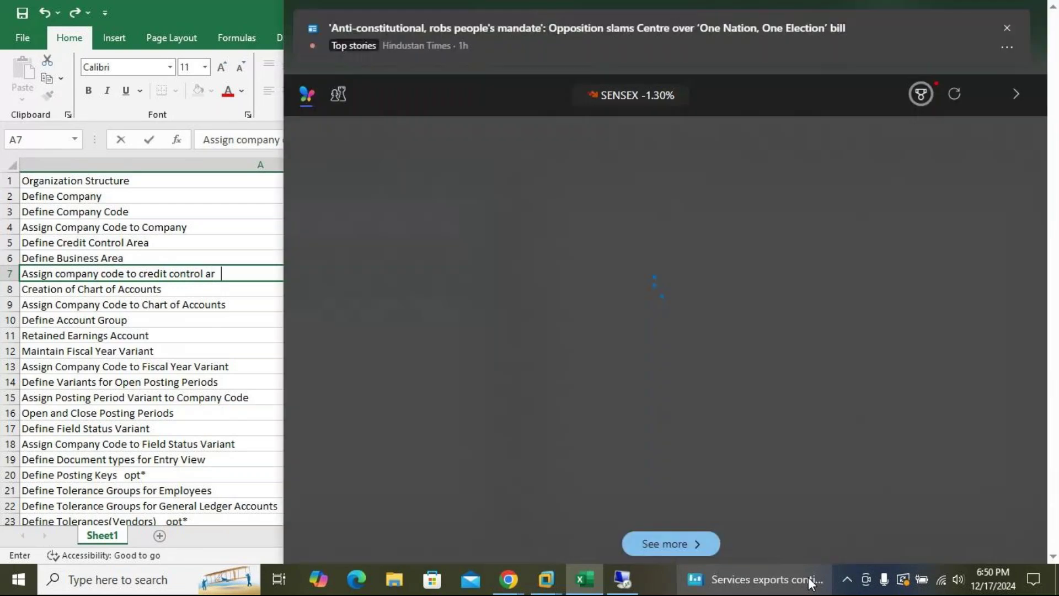
pyautogui.moveTo(803, 582)
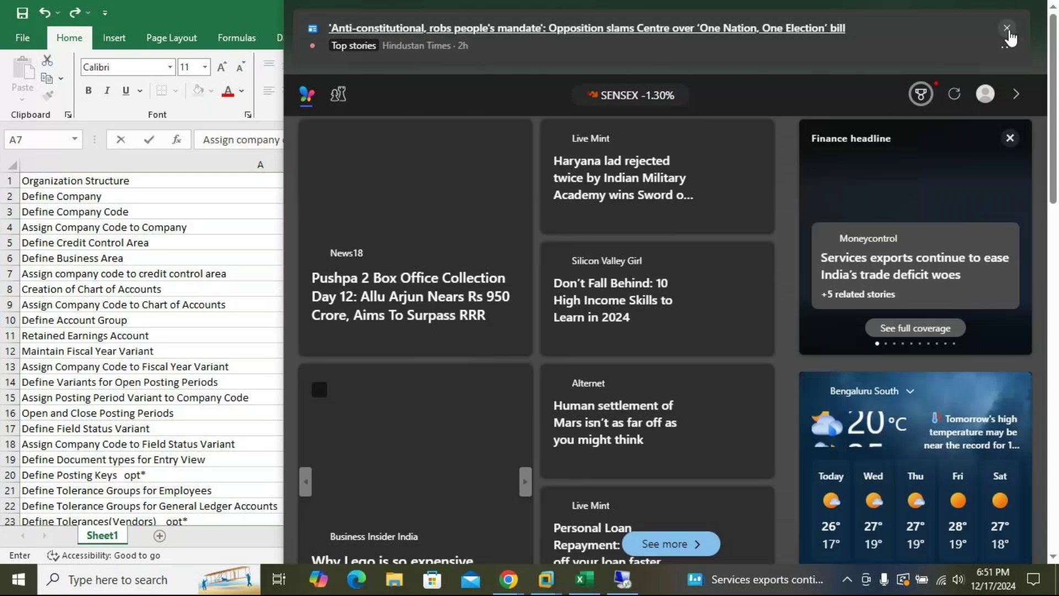
pyautogui.click(1009, 34)
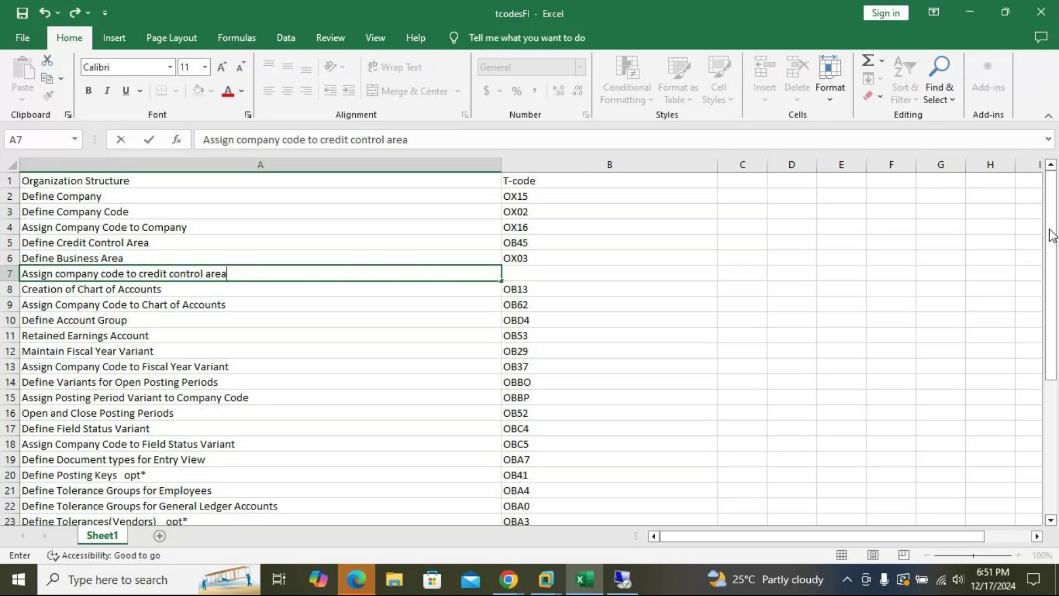
# Step: Enter the transaction code OB38 in cell B7 beside the credit control area assignment
pyautogui.click(643, 273)
pyautogui.write('OB')
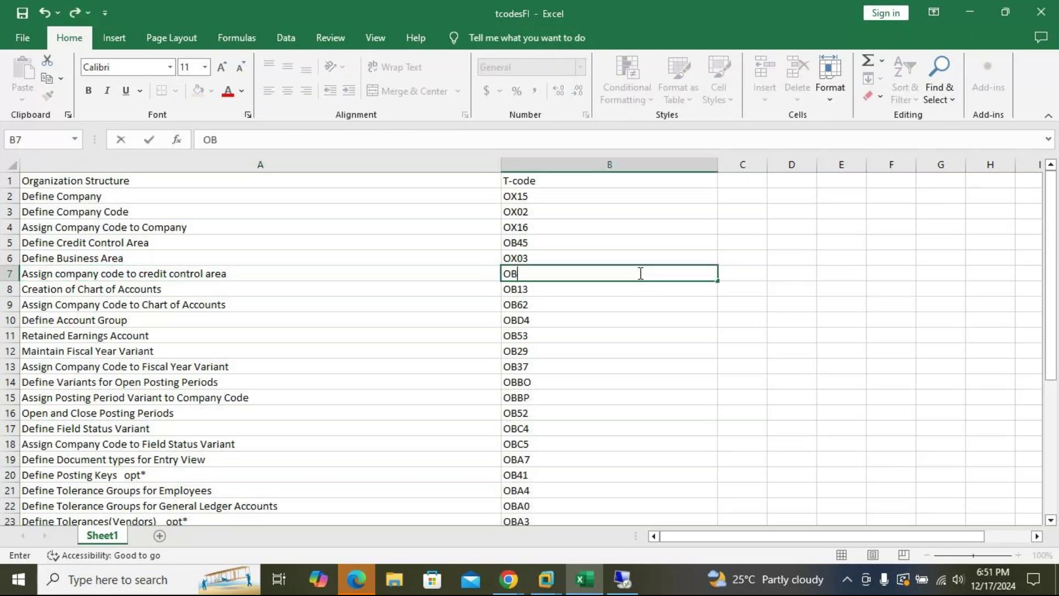
pyautogui.write('38')
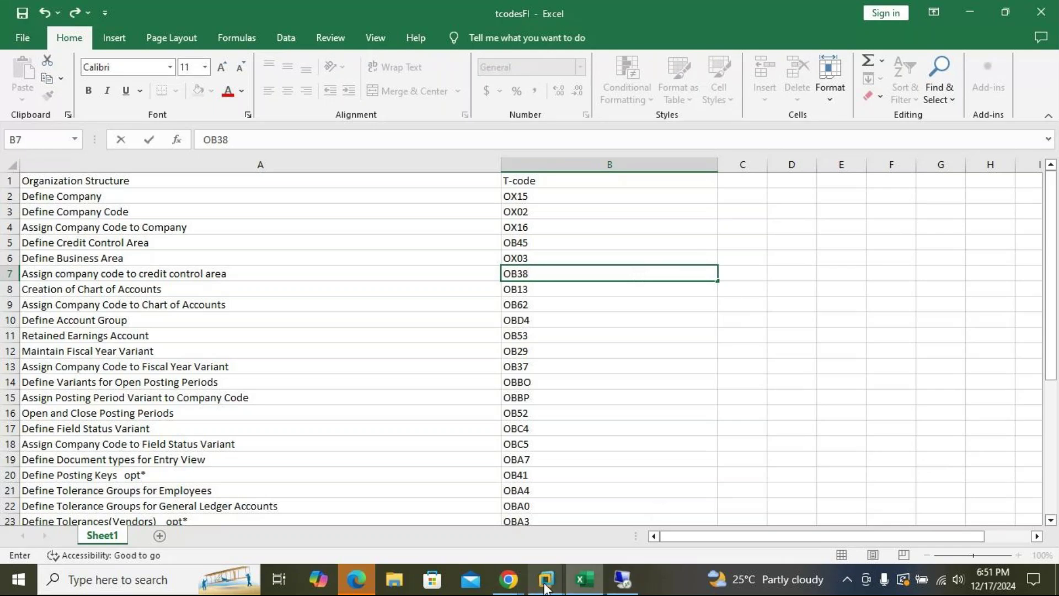
# Step: Switch to the SAP session, open transaction OB38 and position the assignment table at company code INFO
pyautogui.moveTo(622, 579)
pyautogui.click(591, 555)
pyautogui.click(85, 35)
pyautogui.write('/nob3')
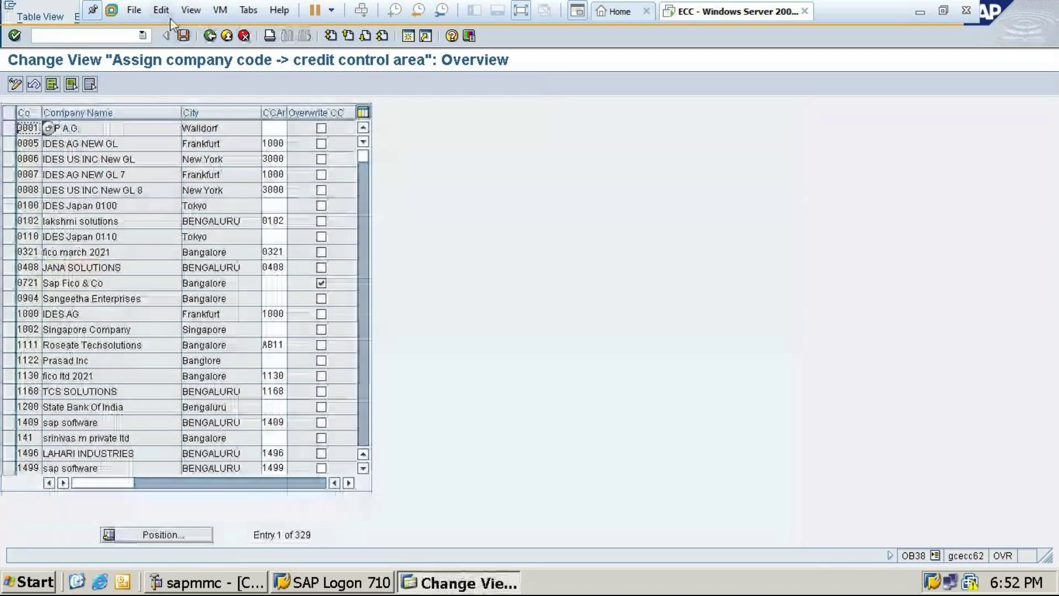
pyautogui.click(159, 536)
pyautogui.write('INFO')
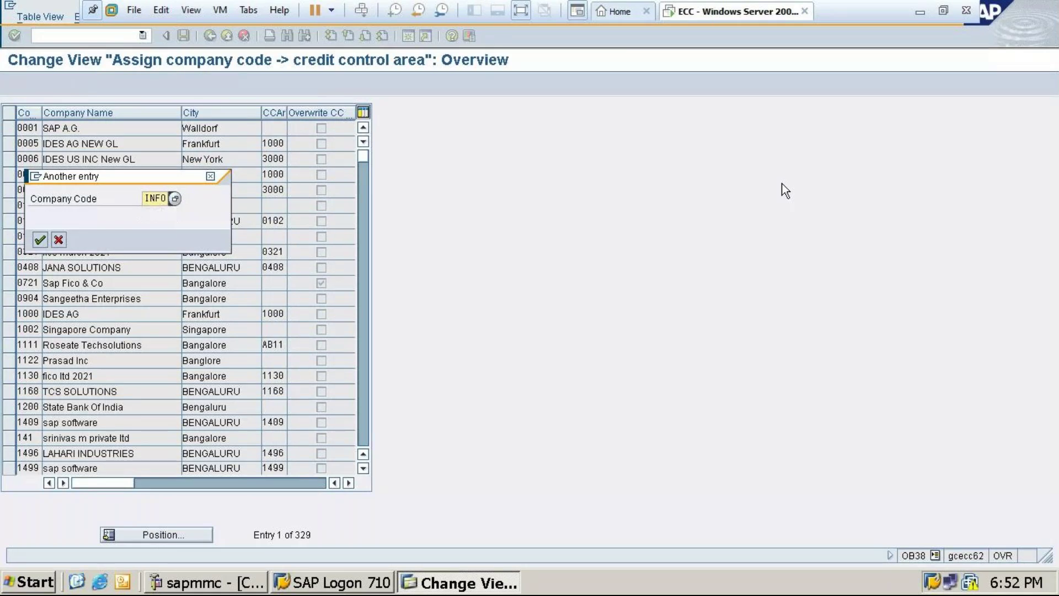
pyautogui.press('Return')
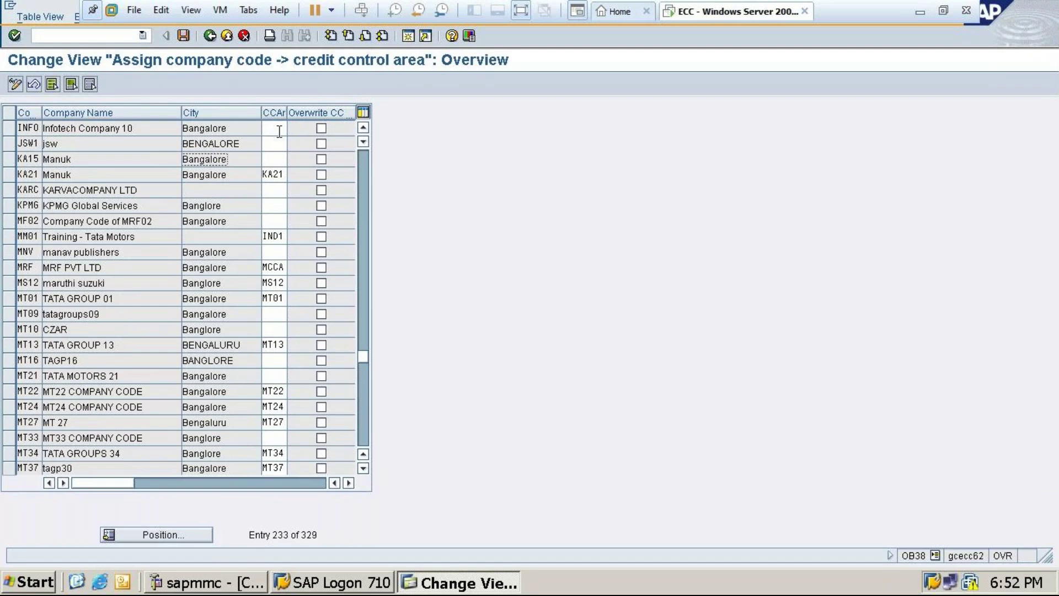
# Step: Assign credit control area INFO to company code INFO and save it under the "Infotech company 10" customizing request
pyautogui.click(279, 132)
pyautogui.write('N')
pyautogui.write('NFO')
pyautogui.hotkey('ctrl', 's')
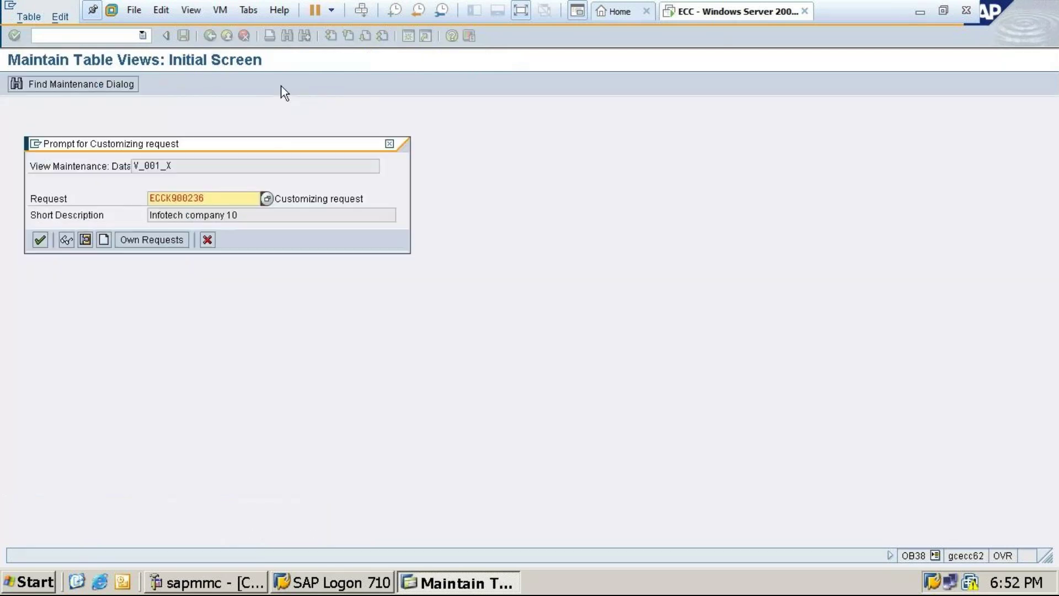
pyautogui.click(40, 239)
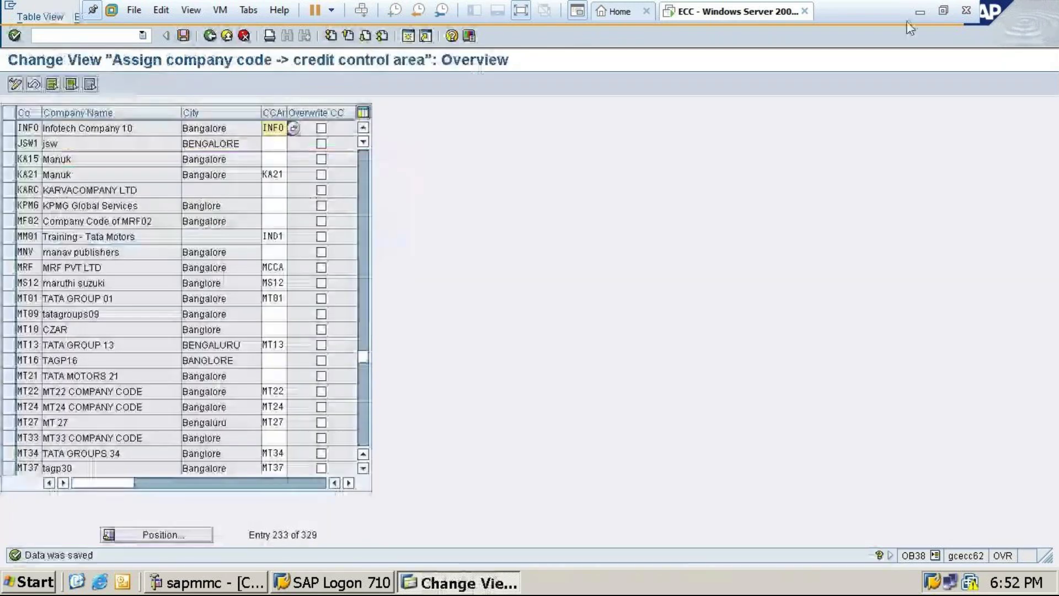
# Step: Return to the tcodesFI workbook, leave edit mode in cell B7, minimize the workbook and close the MSN browser window
pyautogui.click(920, 12)
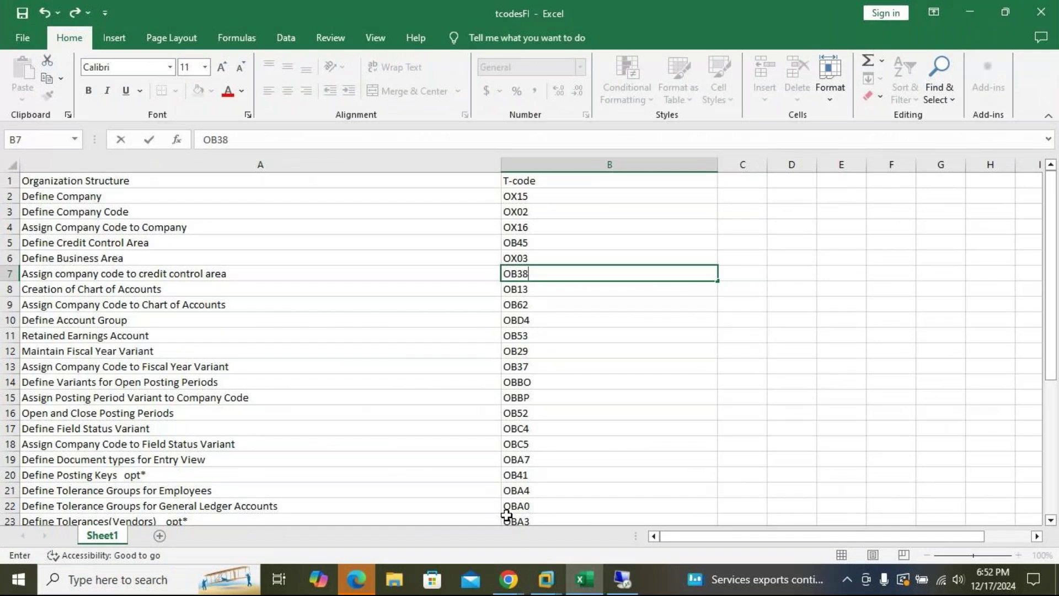
pyautogui.press('Escape')
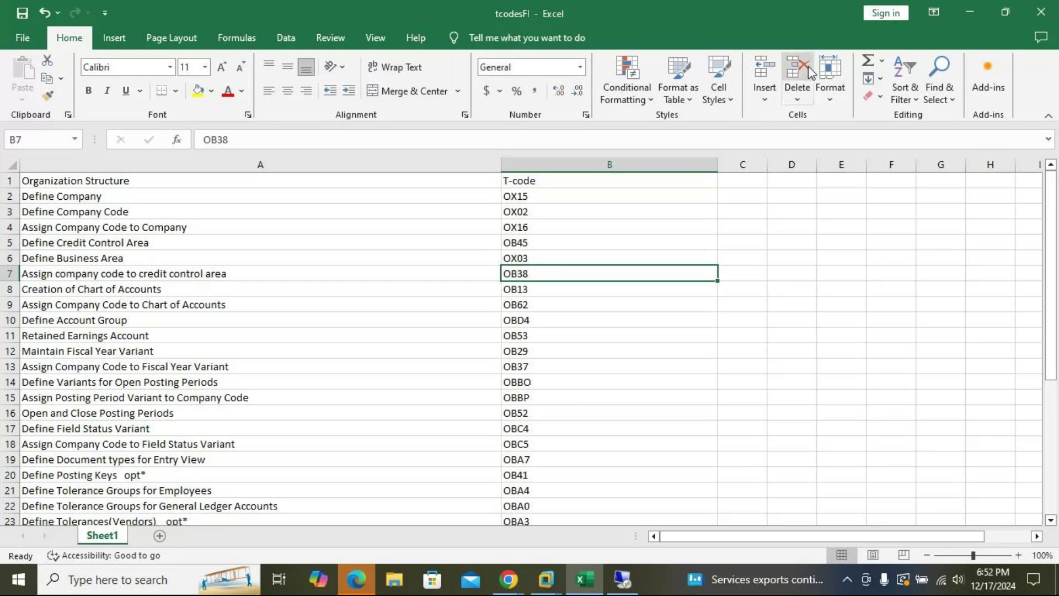
pyautogui.click(977, 11)
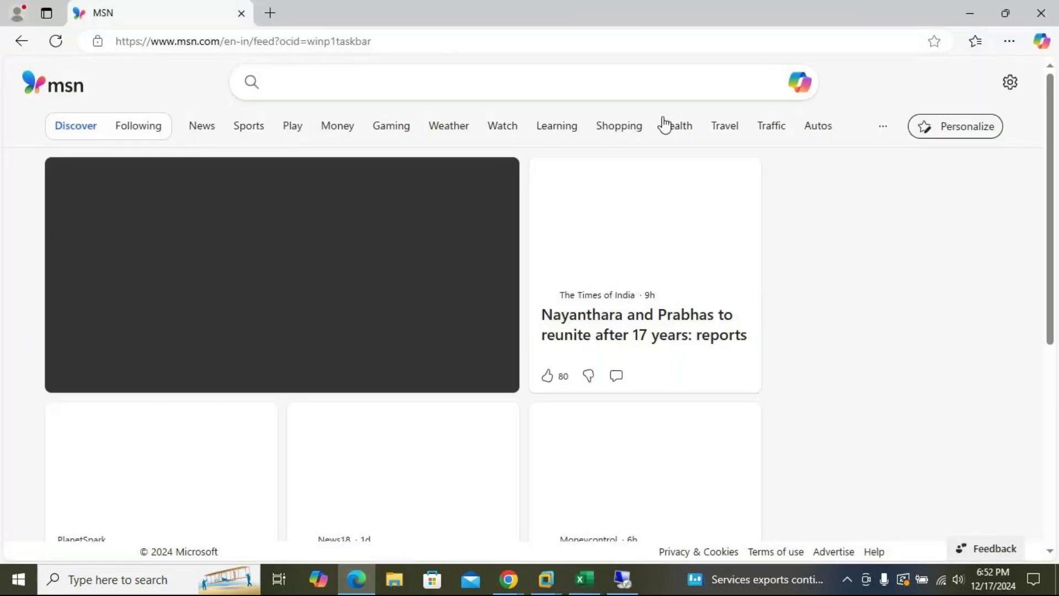
pyautogui.click(1056, 16)
# Step: Switch back to the SAP session, leave the credit control area assignment and open transaction OX03 for business areas
pyautogui.click(515, 586)
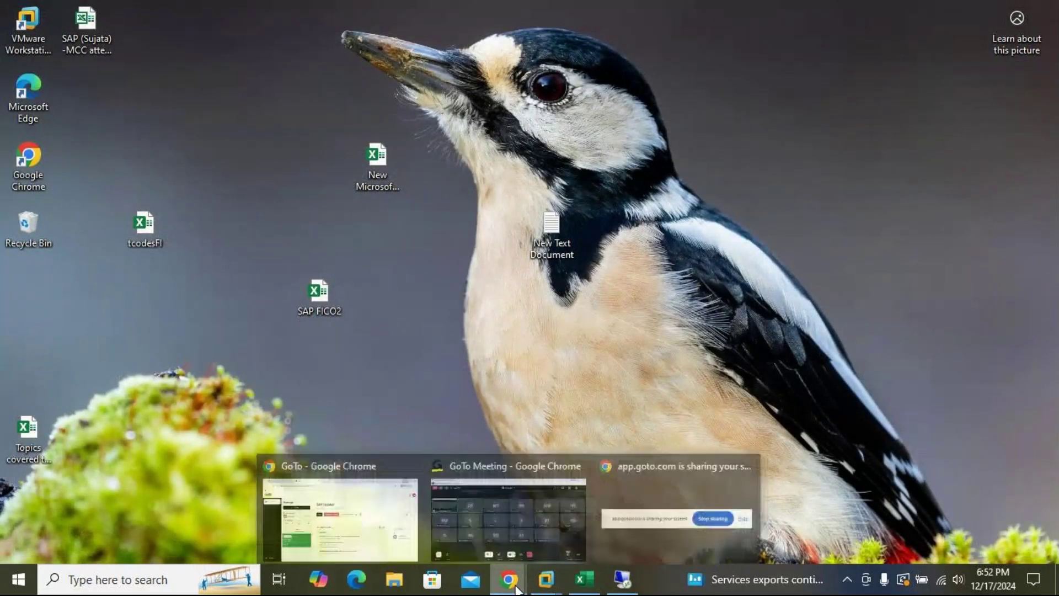
pyautogui.moveTo(557, 591)
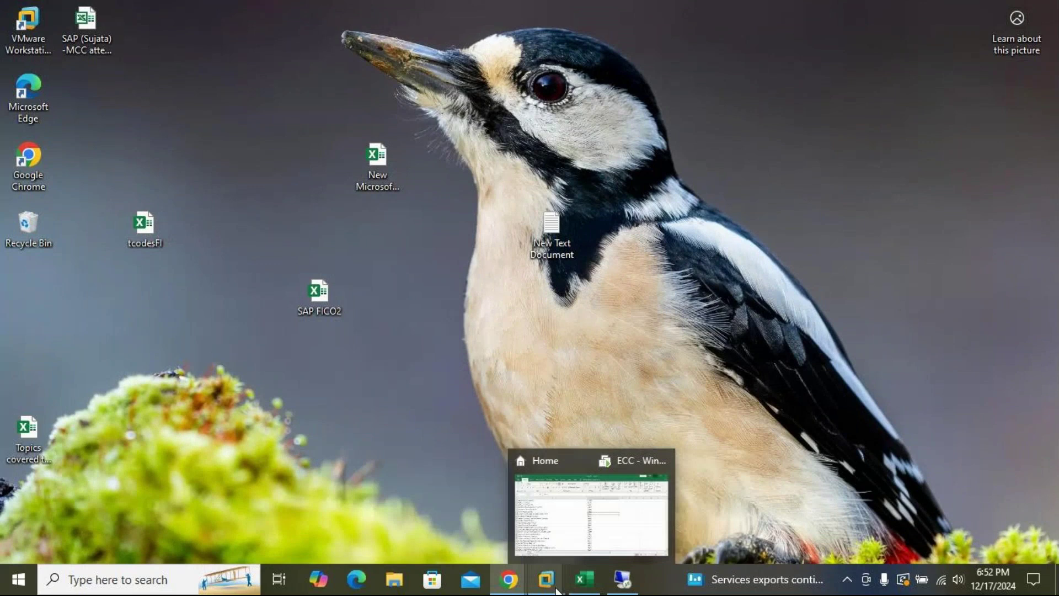
pyautogui.click(633, 452)
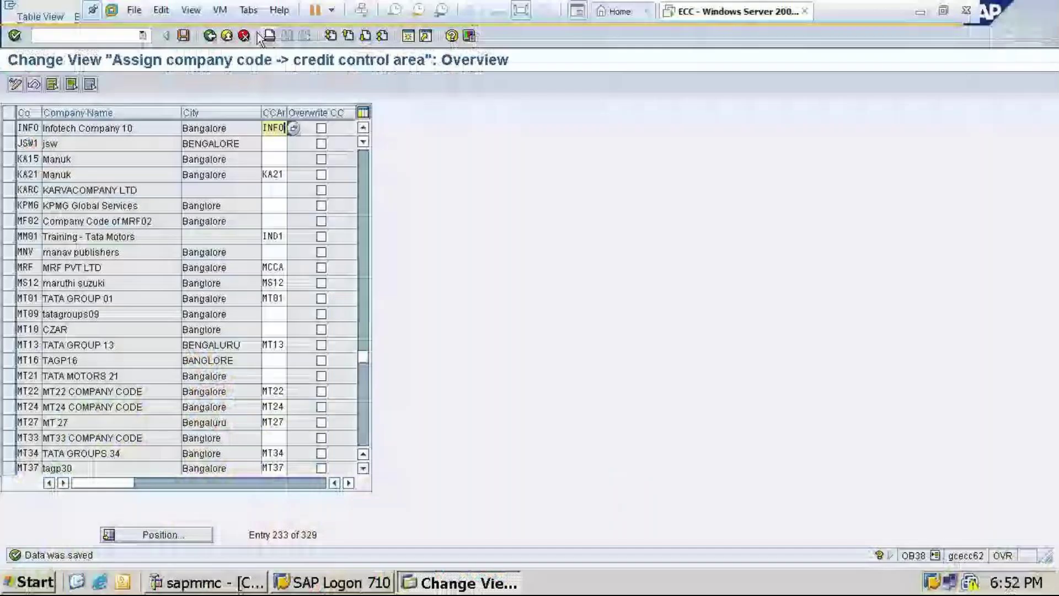
pyautogui.click(210, 36)
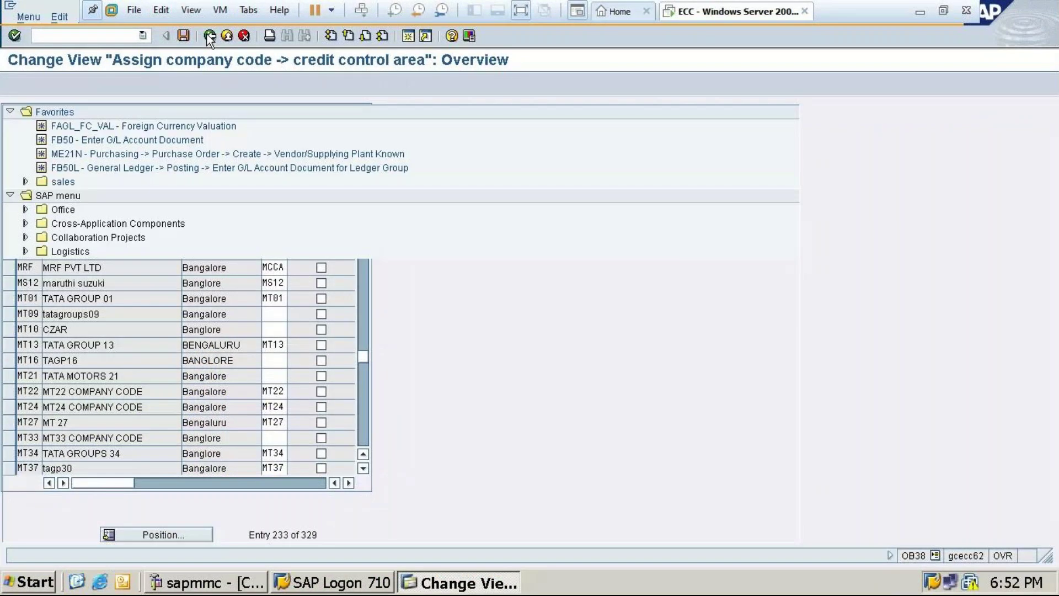
pyautogui.write('/no')
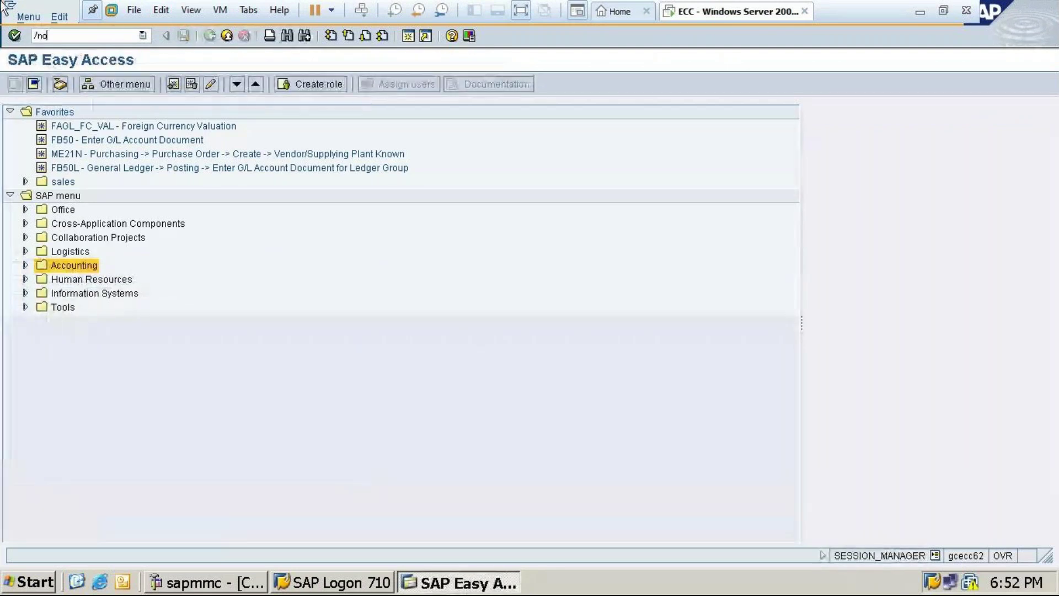
pyautogui.write('x0')
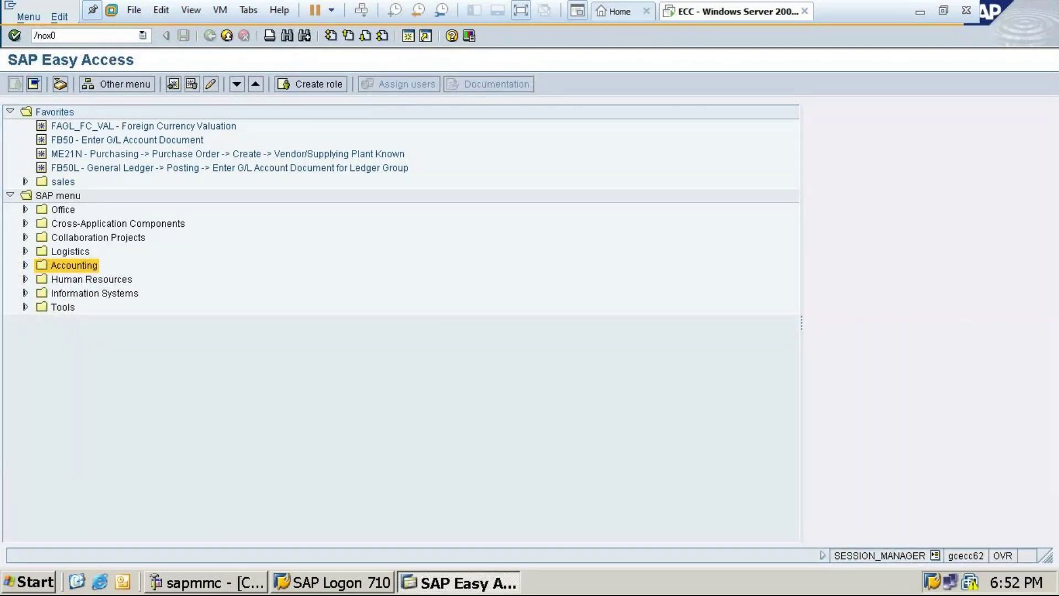
pyautogui.write('3')
pyautogui.press('Return')
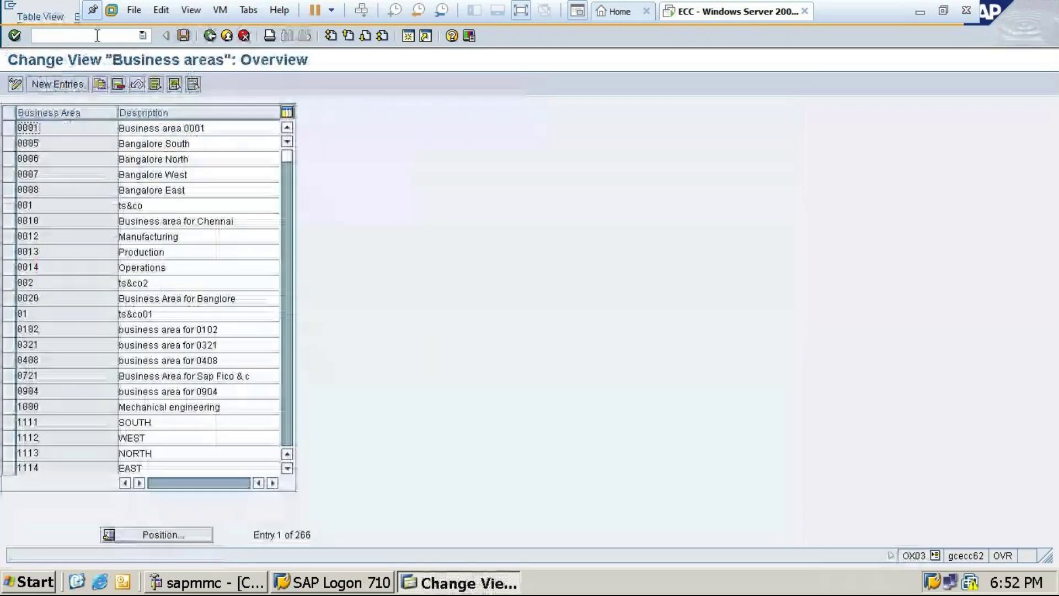
# Step: Create business area INFO with the description "Business Area for INFO" and save it under the customizing request
pyautogui.click(60, 88)
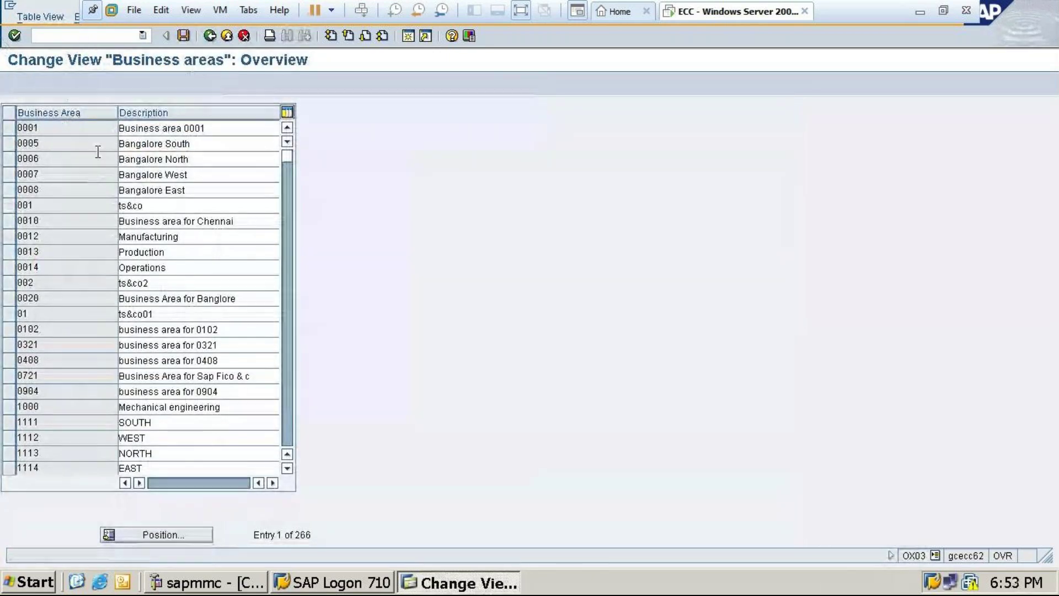
pyautogui.write('INFO')
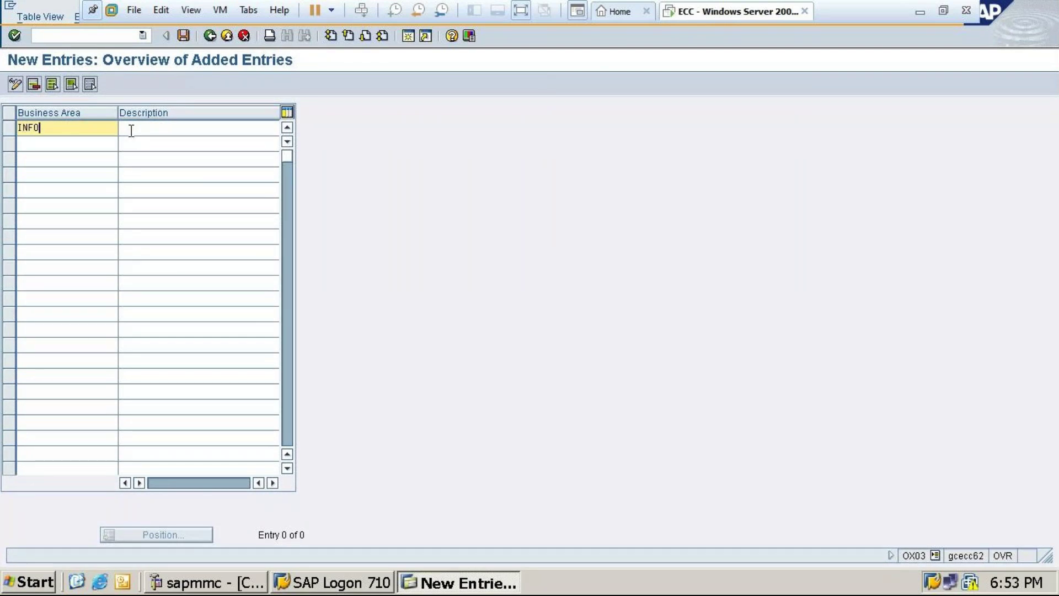
pyautogui.click(132, 131)
pyautogui.write('B')
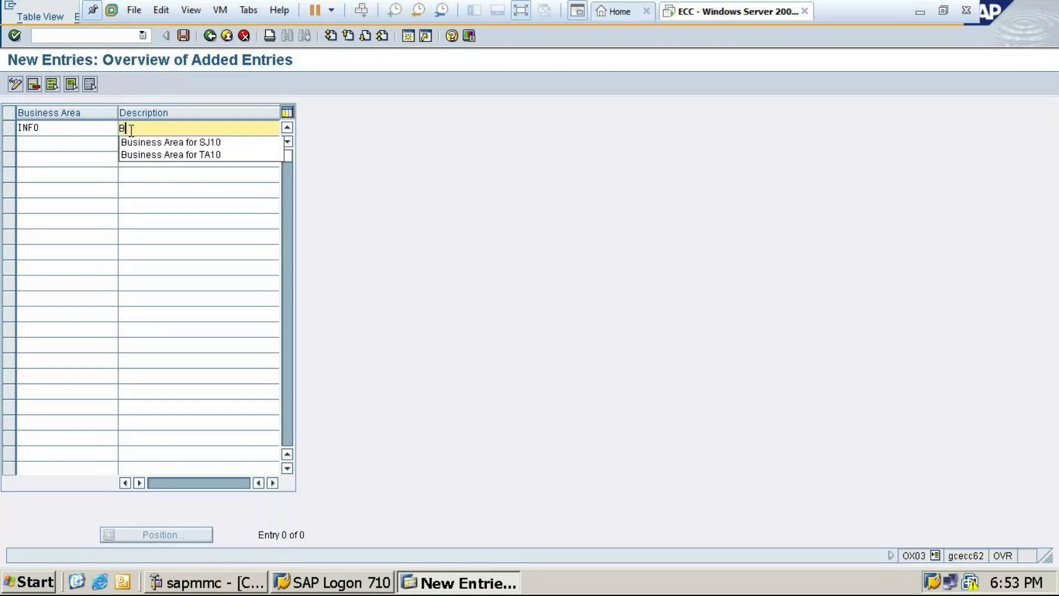
pyautogui.click(174, 139)
pyautogui.press('BackSpace')
pyautogui.press('BackSpace')
pyautogui.press('BackSpace')
pyautogui.press('BackSpace')
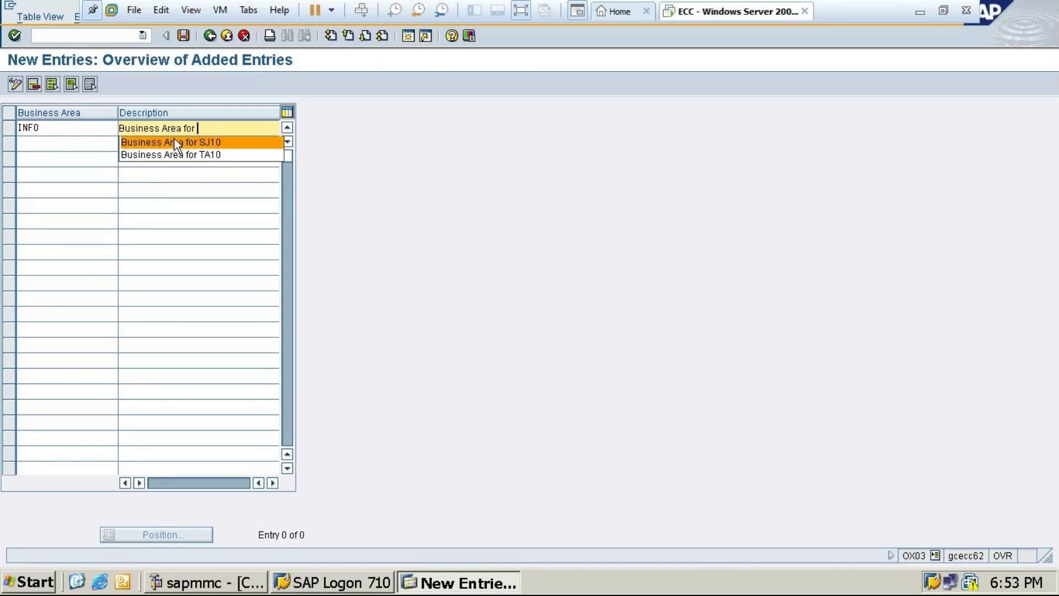
pyautogui.write('INFO')
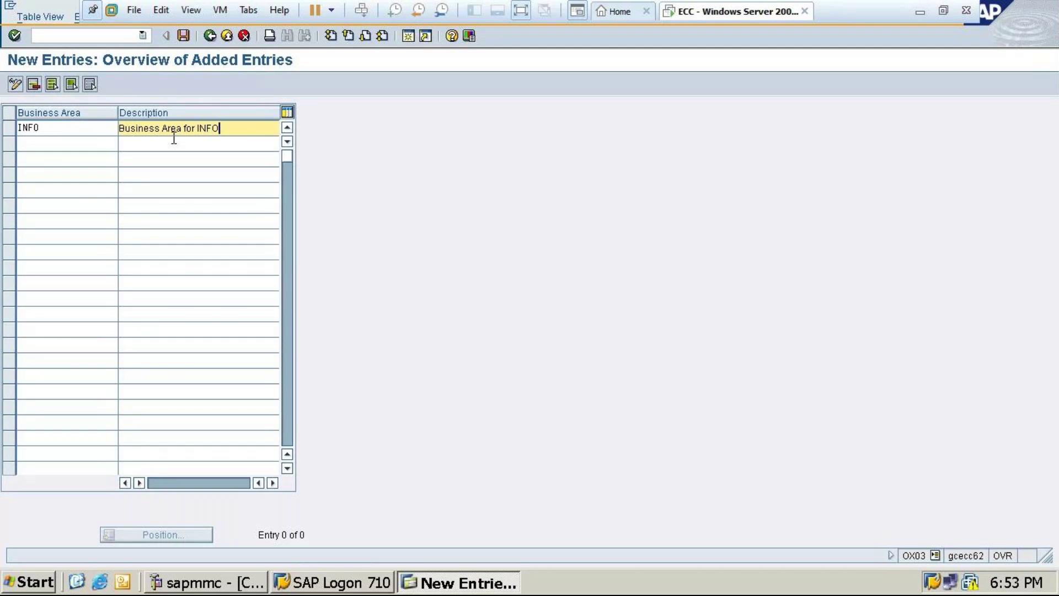
pyautogui.click(184, 36)
pyautogui.click(38, 239)
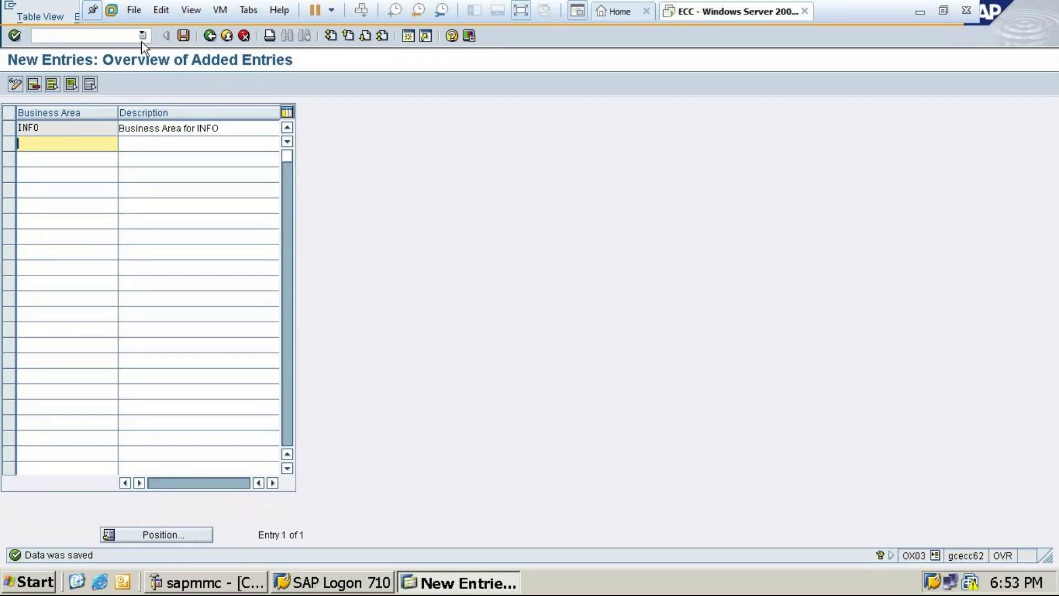
# Step: Reopen transactions OX02 and OX15 from the history of entered transaction codes to view company codes and companies
pyautogui.click(142, 37)
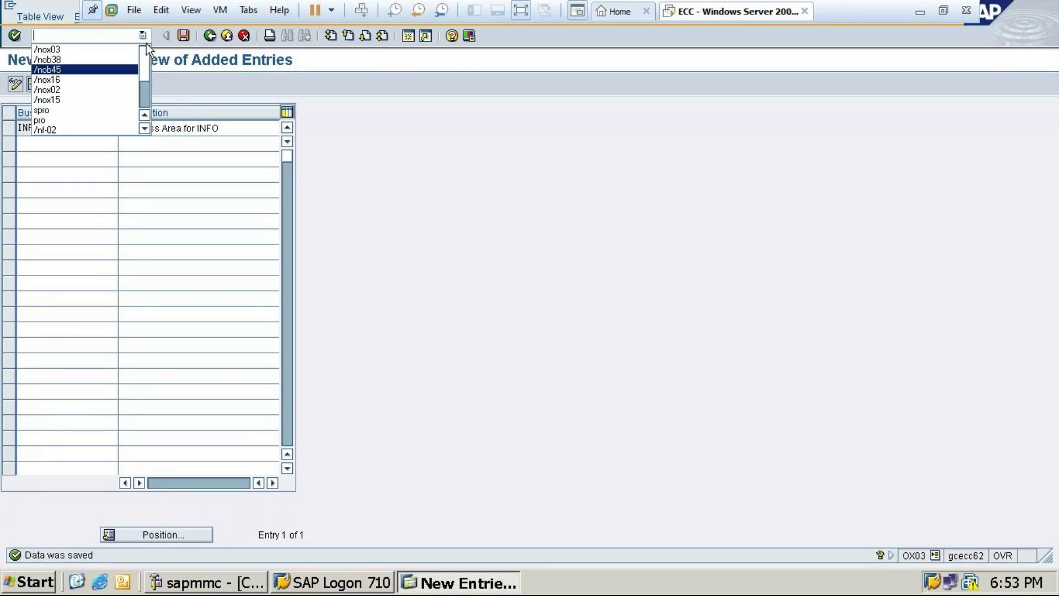
pyautogui.click(63, 51)
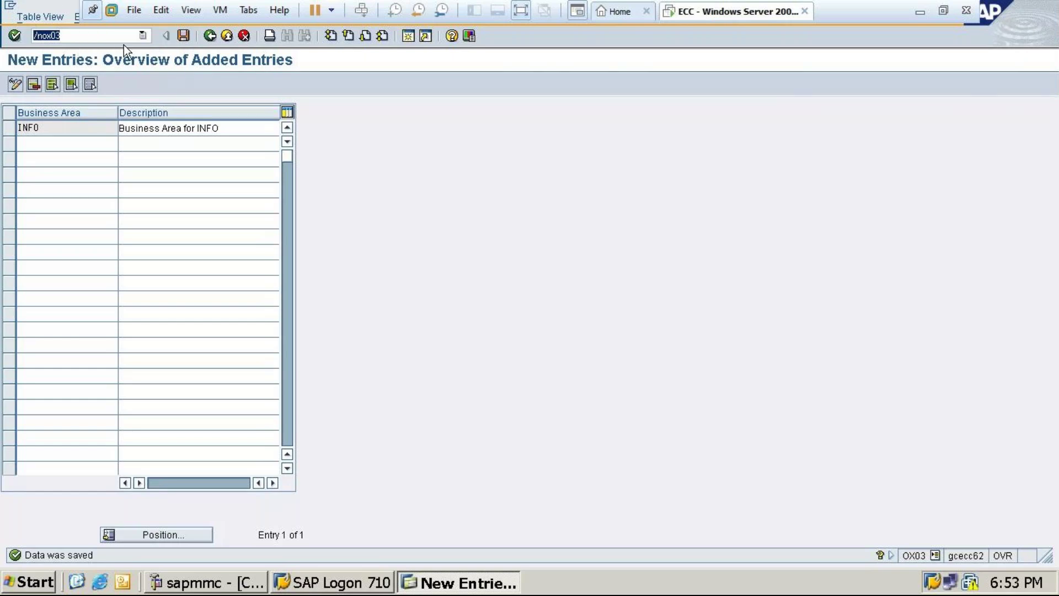
pyautogui.click(142, 35)
pyautogui.click(62, 90)
pyautogui.press('Return')
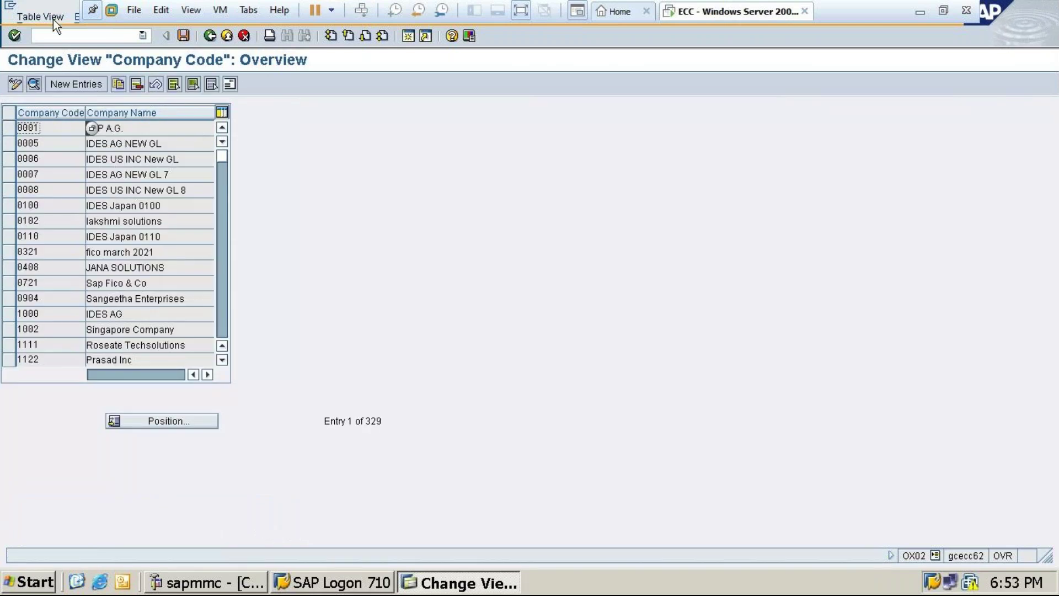
pyautogui.click(145, 38)
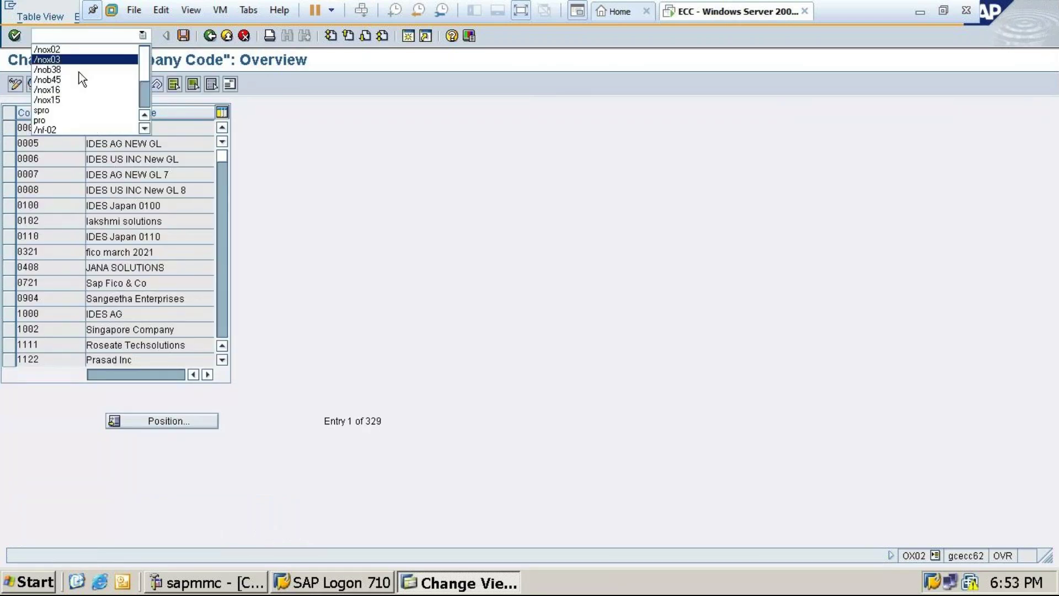
pyautogui.click(58, 102)
pyautogui.press('Return')
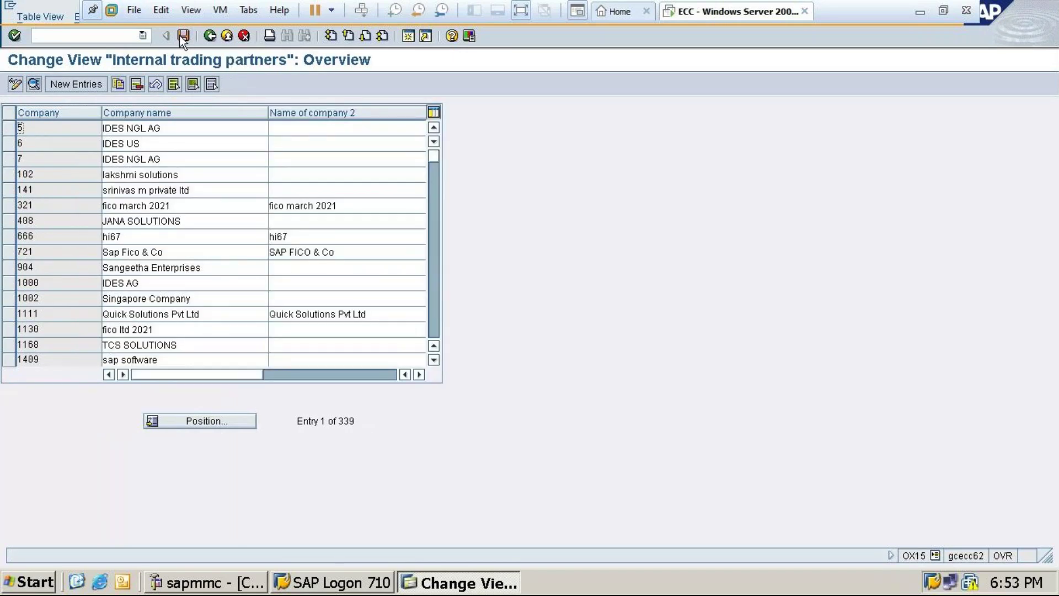
# Step: Open transaction OBD3 for vendor account groups and G/L posting transaction F-02 from the transaction code history
pyautogui.click(144, 36)
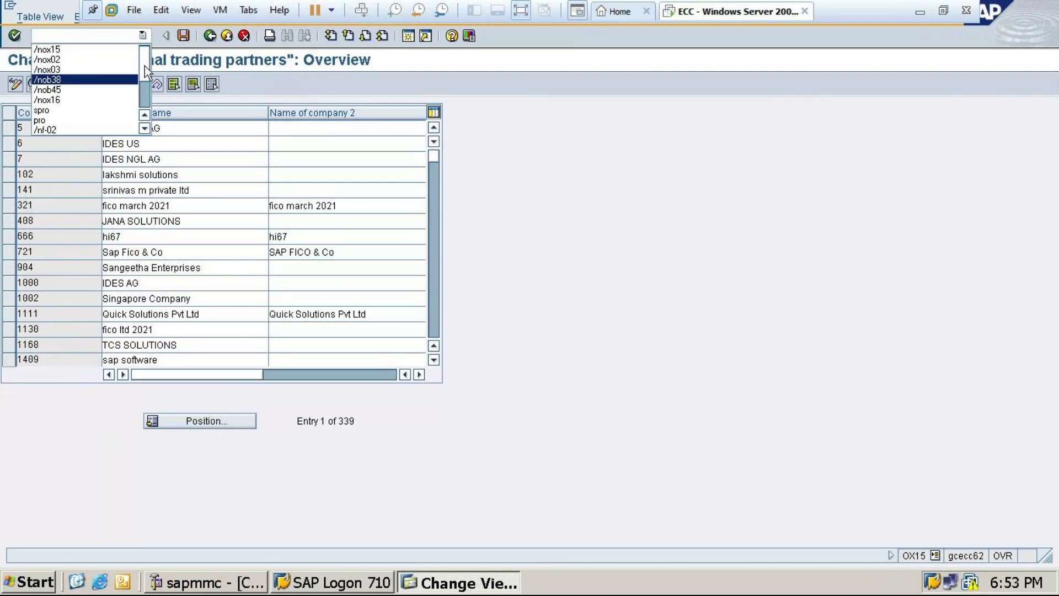
pyautogui.scroll(-2, 145, 65)
pyautogui.click(61, 120)
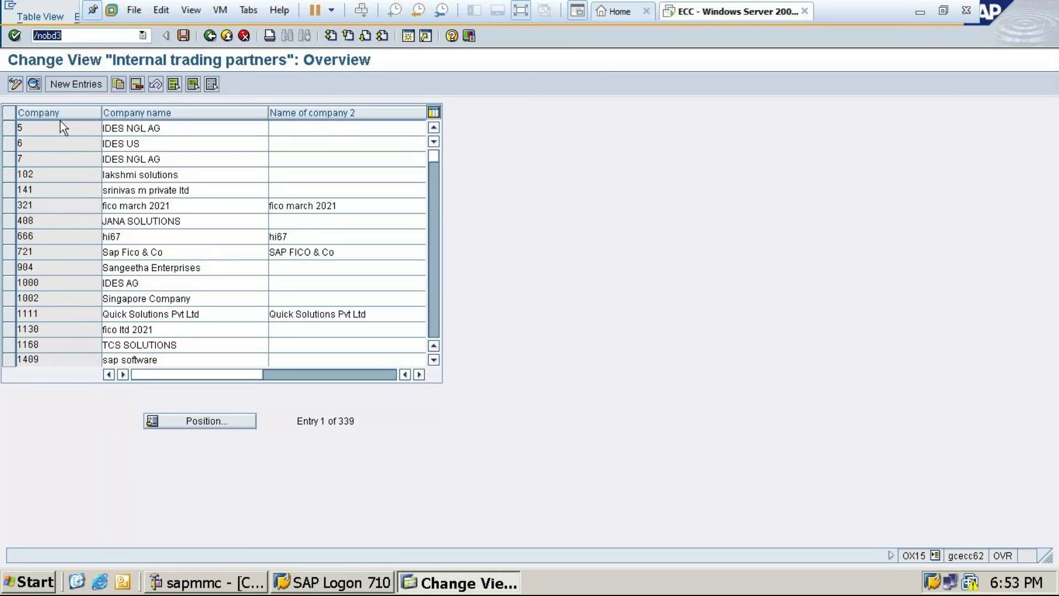
pyautogui.press('Return')
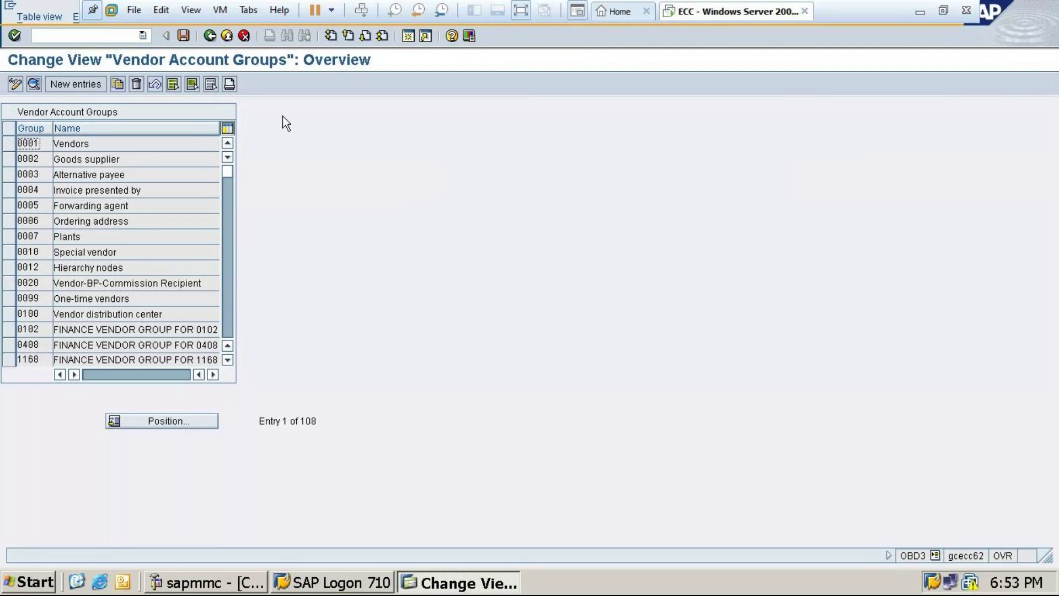
pyautogui.click(143, 35)
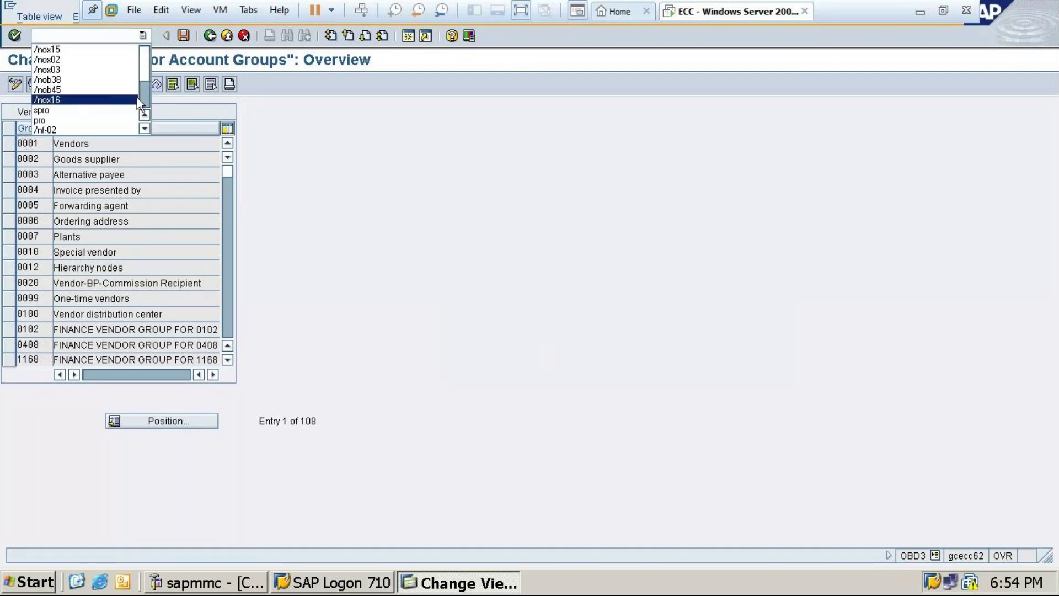
pyautogui.click(47, 130)
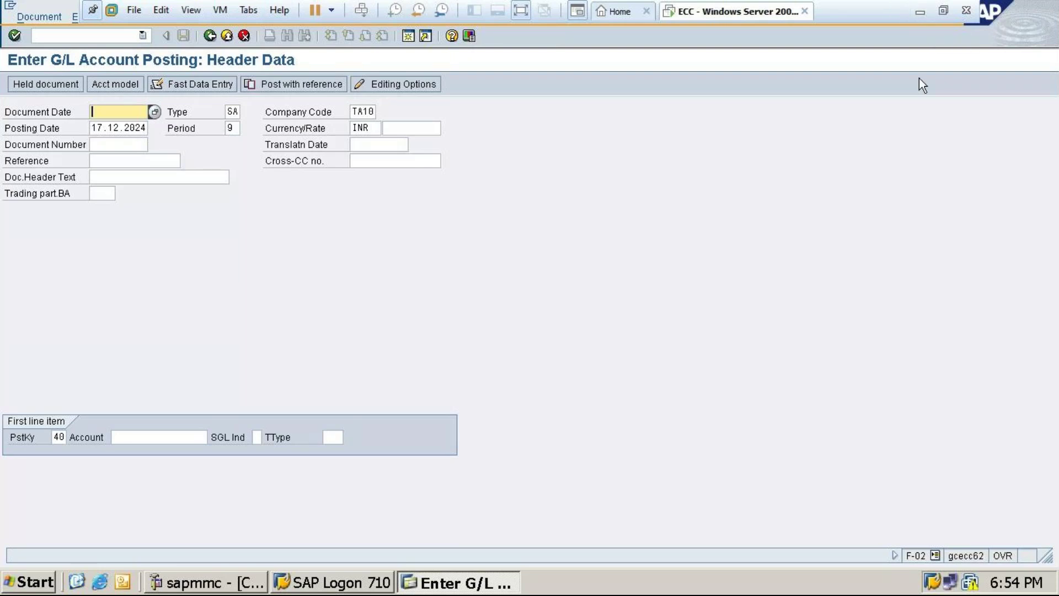
# Step: Minimize the virtual machine, switch to the GoTo Meeting window and open its screen-sharing options
pyautogui.click(920, 11)
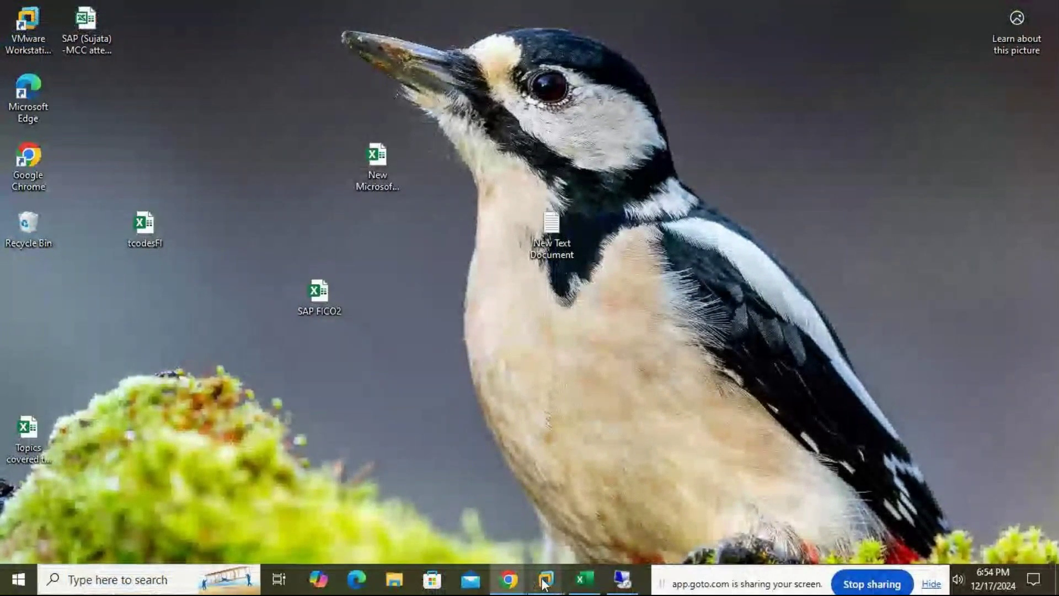
pyautogui.moveTo(508, 581)
pyautogui.click(686, 492)
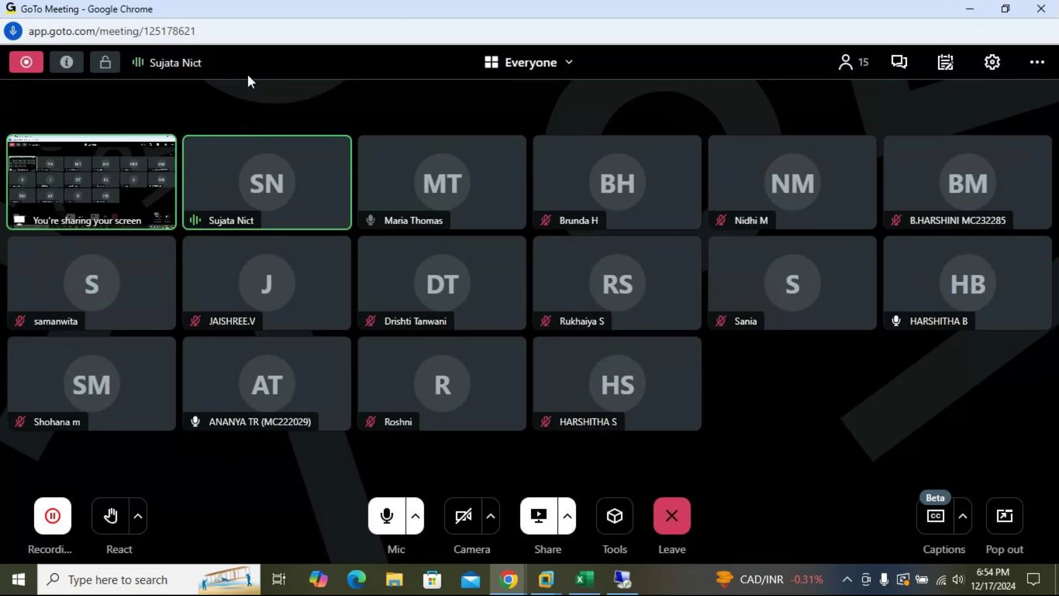
pyautogui.click(568, 520)
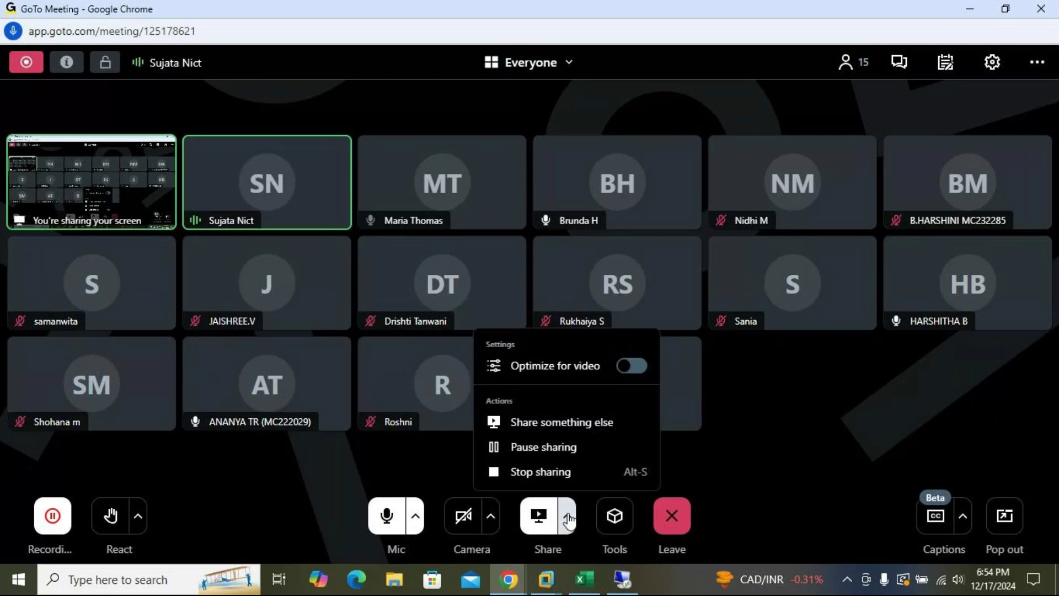
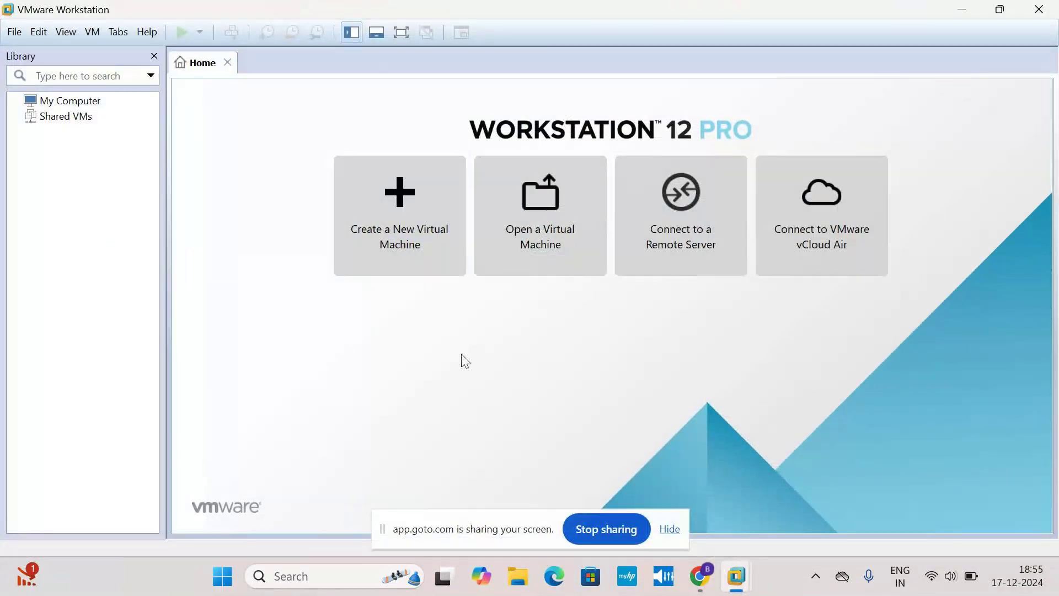
pyautogui.click(577, 236)
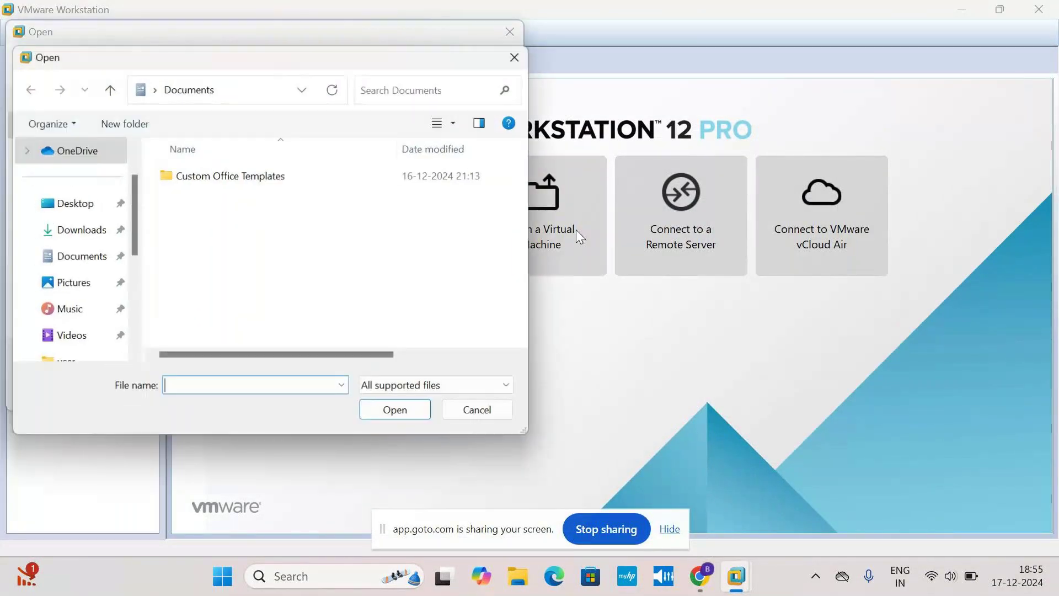
pyautogui.click(515, 62)
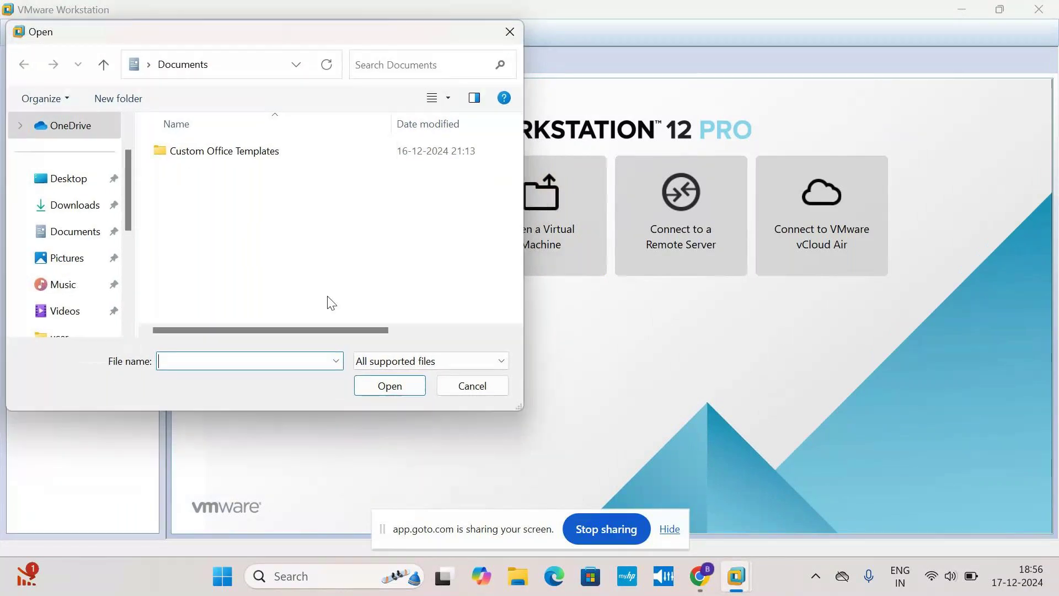
pyautogui.hscroll(2, 269, 215)
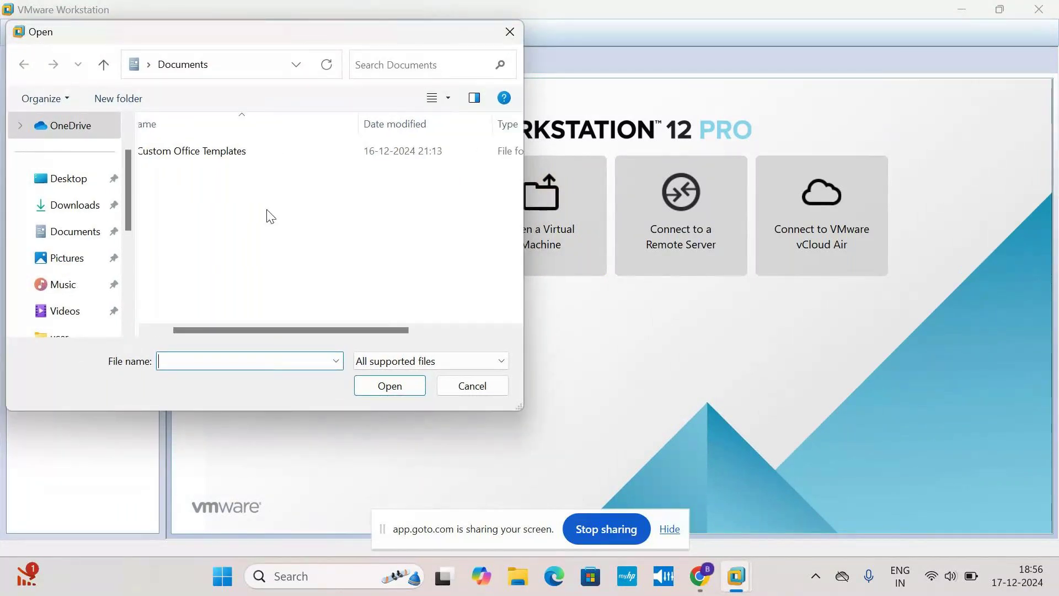
pyautogui.scroll(2, 81, 249)
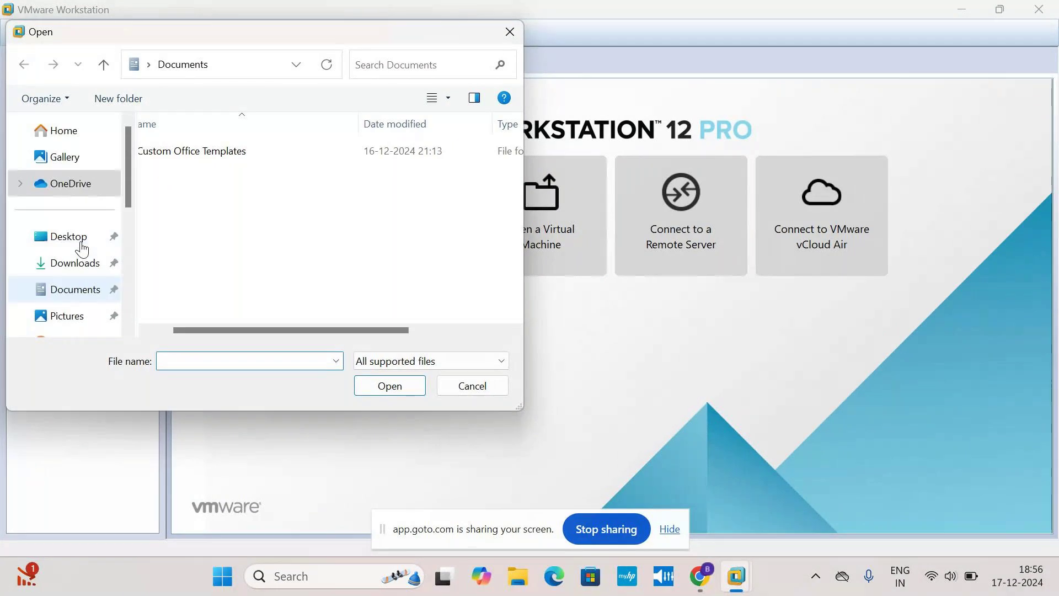
pyautogui.scroll(-5, 82, 248)
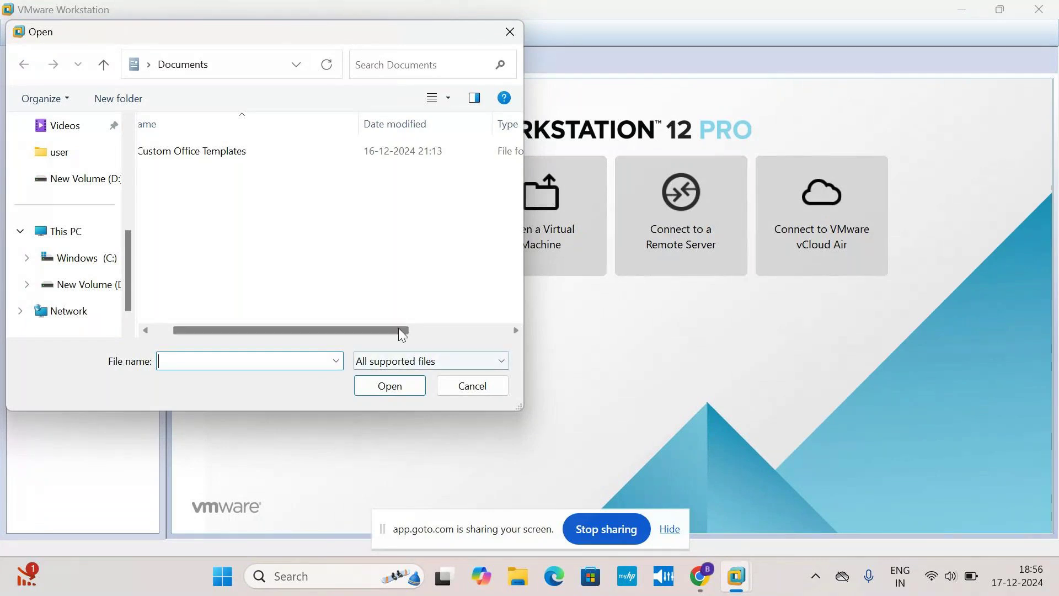
pyautogui.click(474, 386)
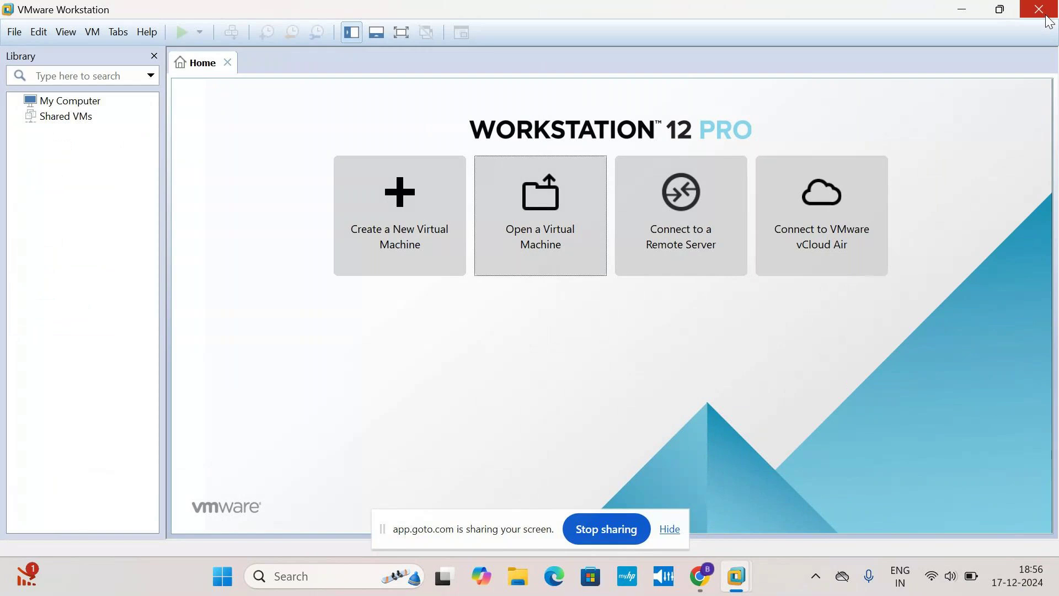
# Step: Close VMware Workstation, minimize the meeting window, refresh the desktop and launch VMware Workstation Pro again
pyautogui.click(1047, 14)
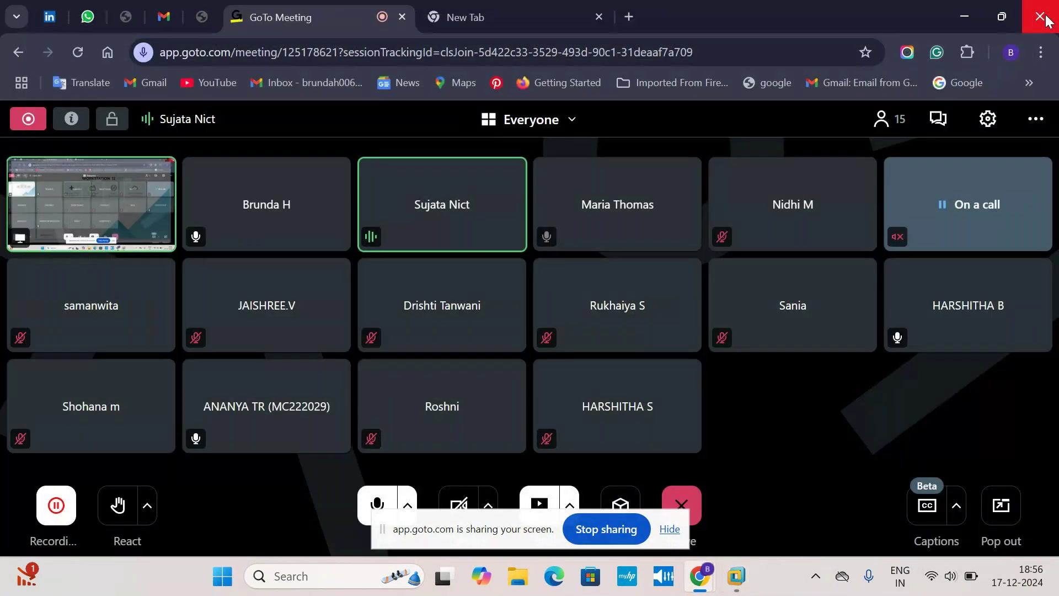
pyautogui.click(965, 17)
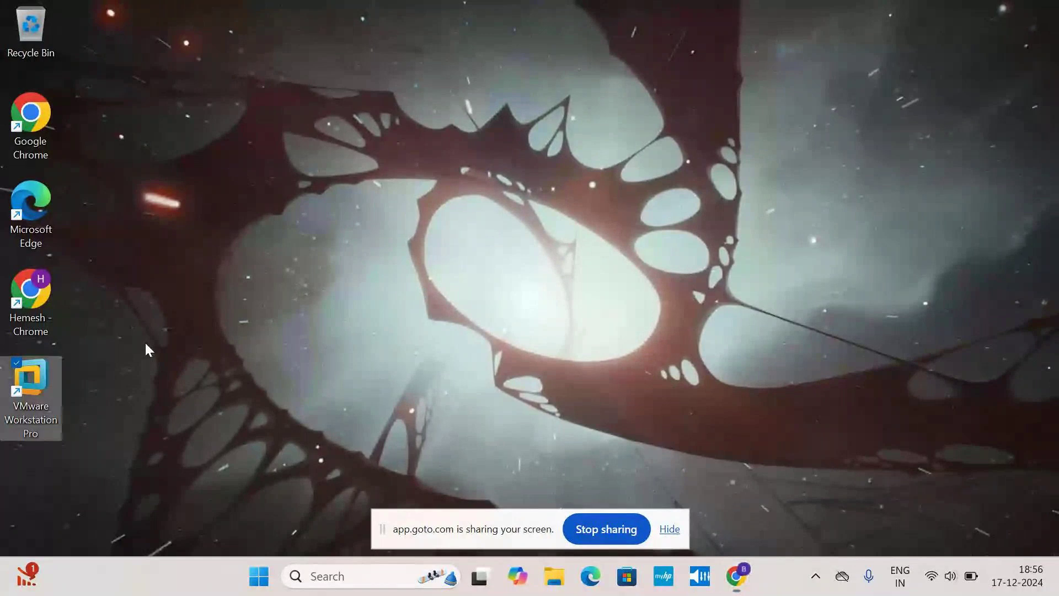
pyautogui.rightClick(147, 342)
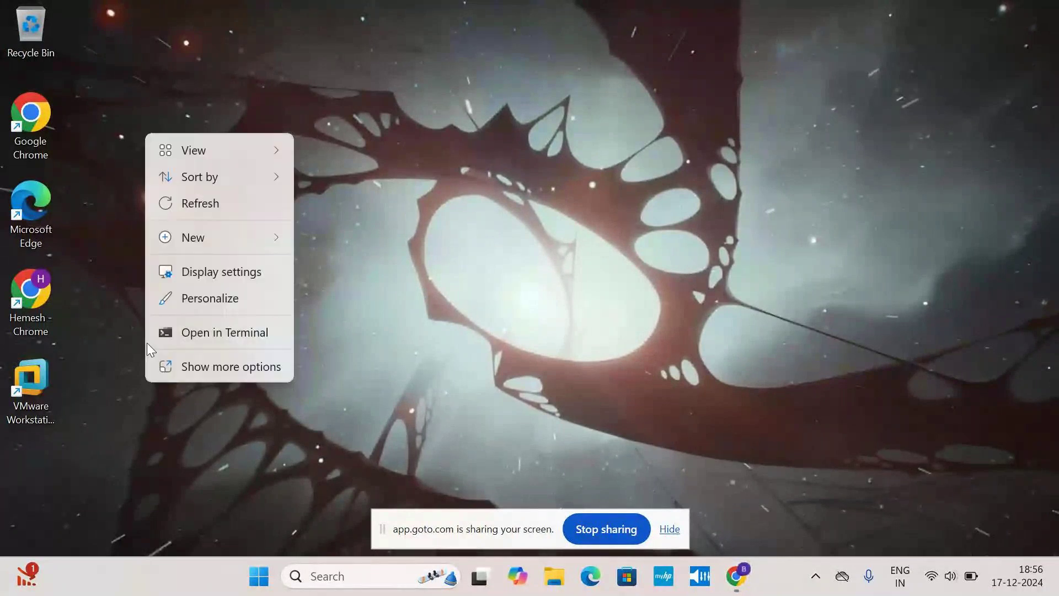
pyautogui.click(186, 207)
pyautogui.click(30, 389)
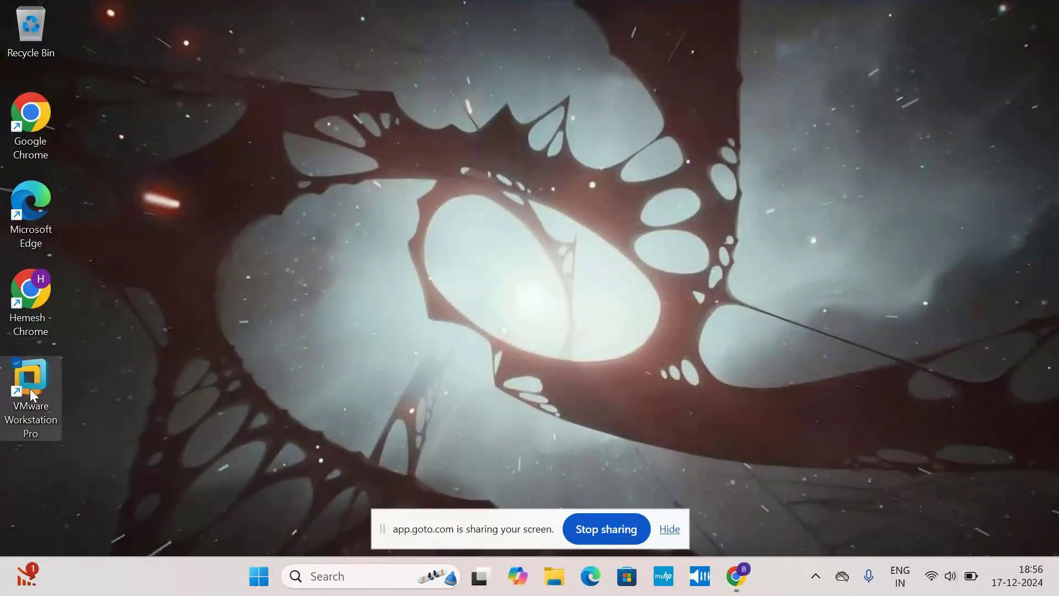
pyautogui.doubleClick(30, 388)
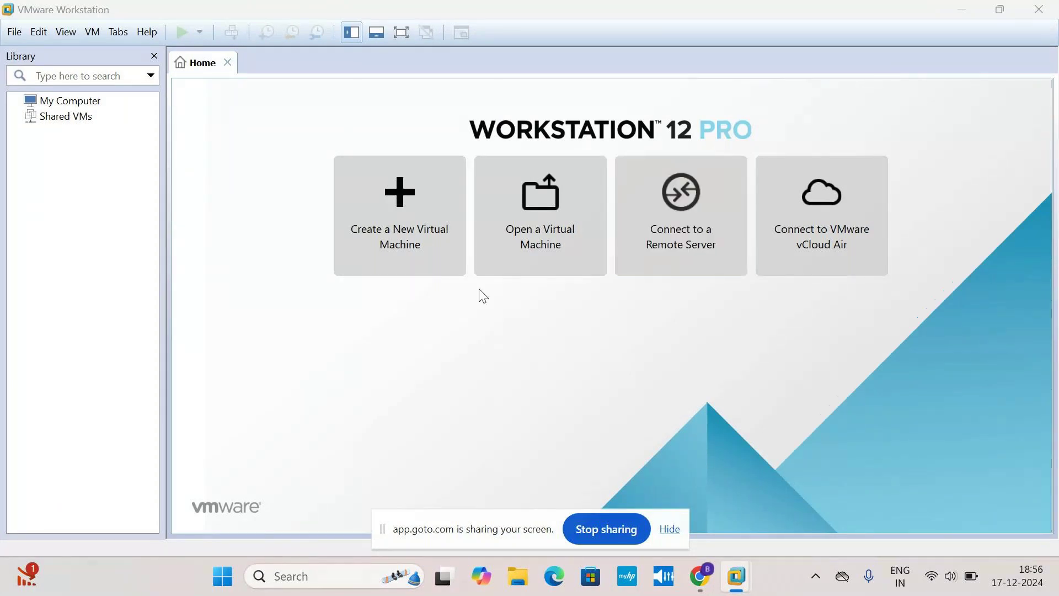
# Step: Start opening a virtual machine and look inside the Custom Office Templates folder in Documents
pyautogui.click(555, 253)
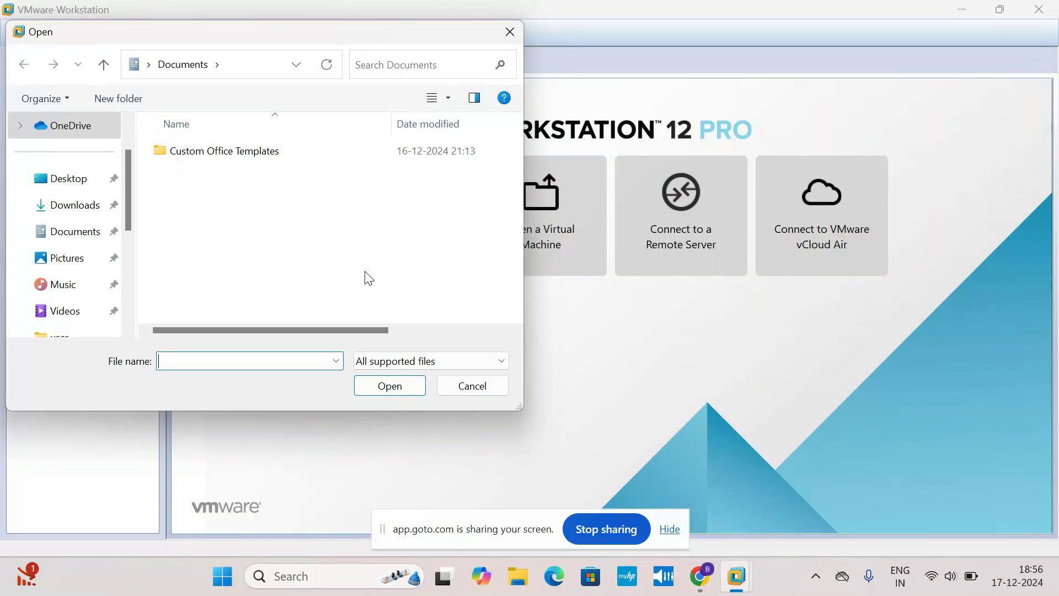
pyautogui.click(305, 160)
pyautogui.click(303, 155)
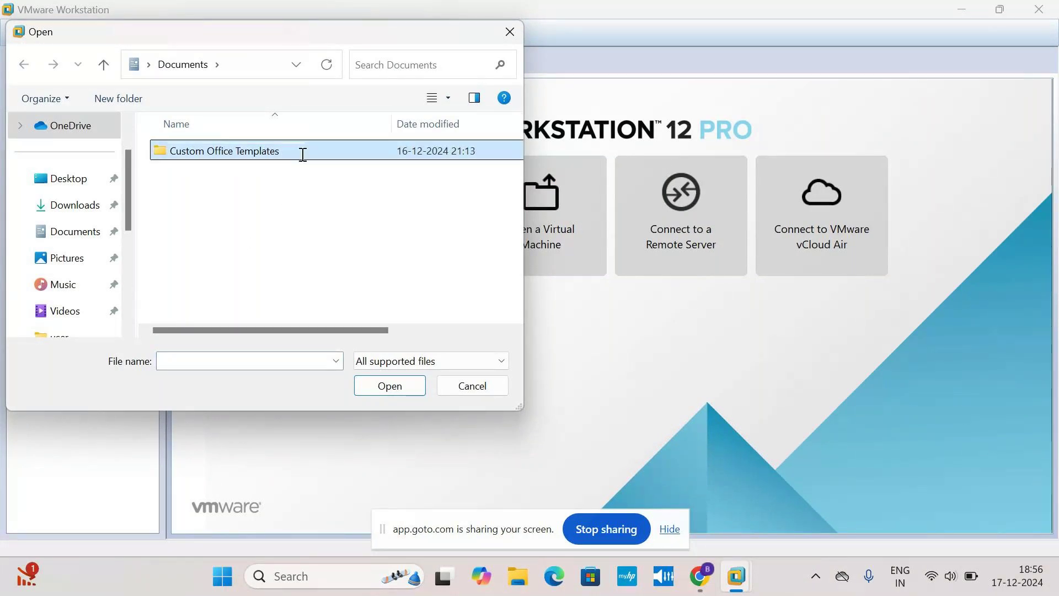
pyautogui.click(359, 155)
pyautogui.click(363, 159)
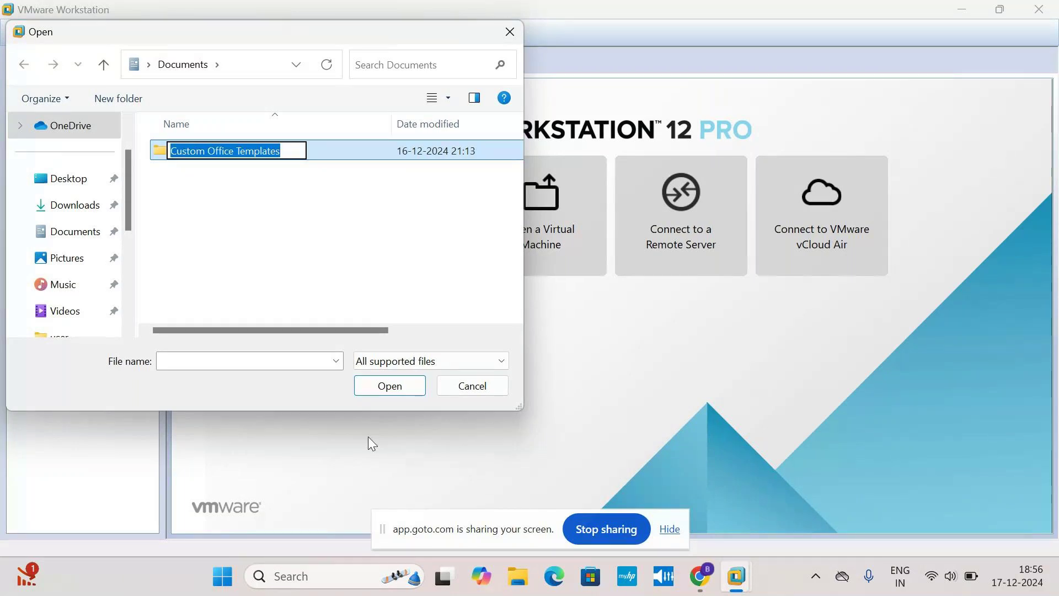
pyautogui.click(380, 392)
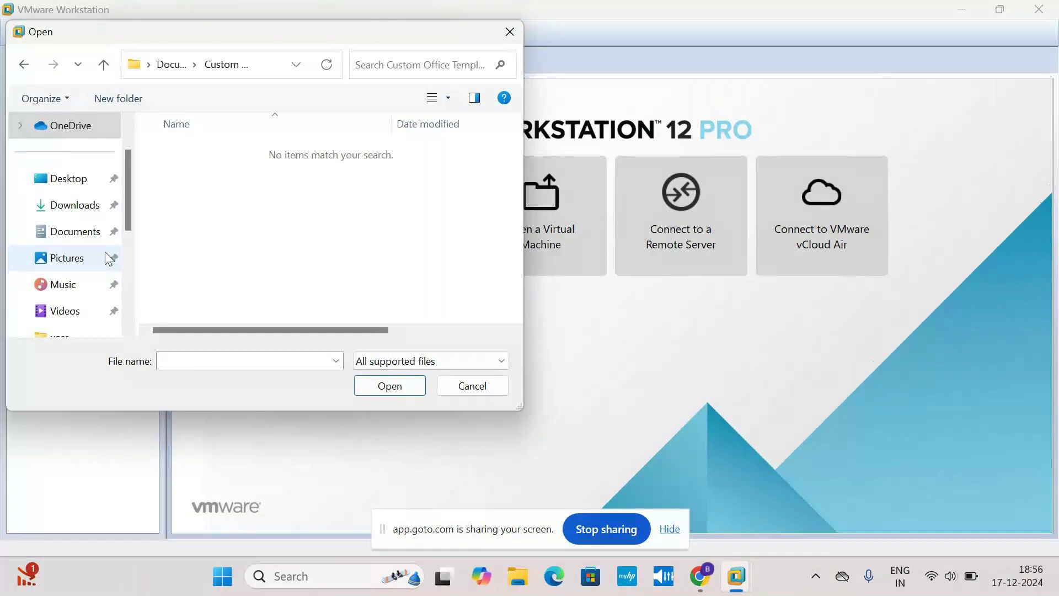
# Step: Open the Windows Server 2003 Enterprise Edition virtual machine from the sap folder on New Volume (D:)
pyautogui.scroll(1, 105, 252)
pyautogui.scroll(-4, 106, 257)
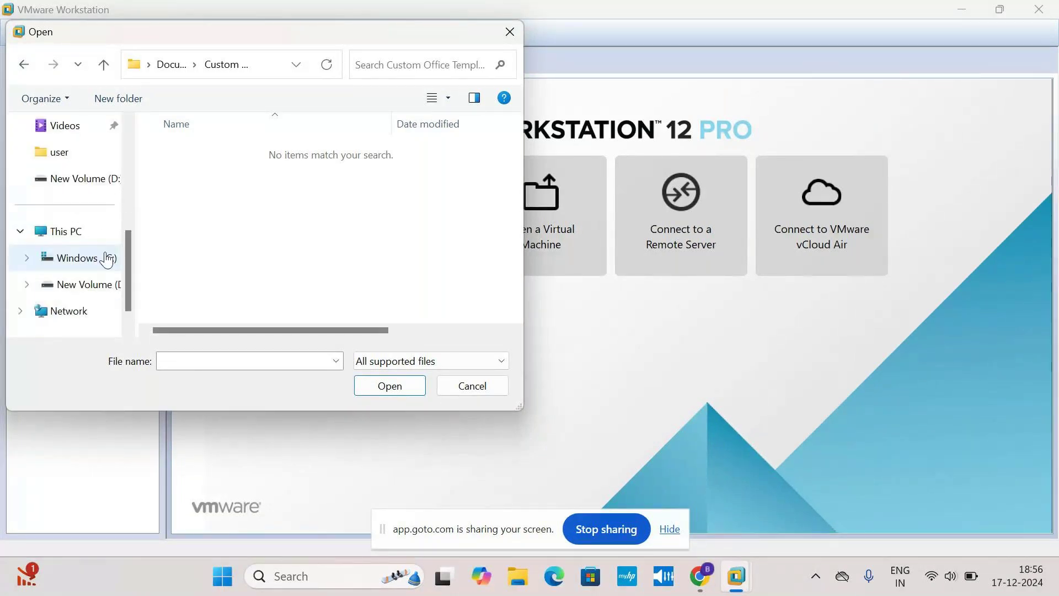
pyautogui.scroll(-1, 106, 260)
pyautogui.click(95, 259)
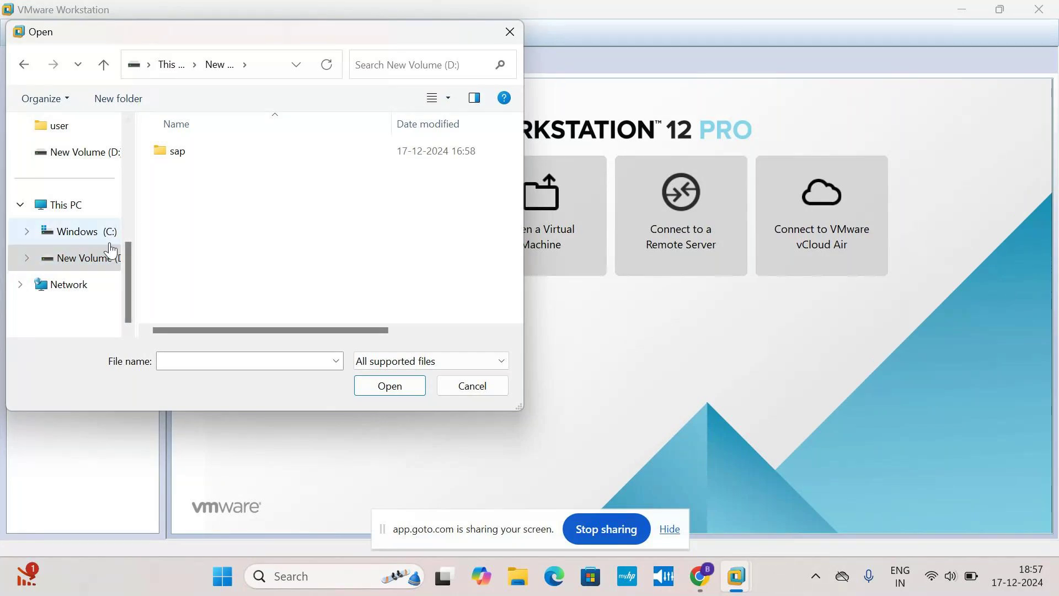
pyautogui.doubleClick(224, 158)
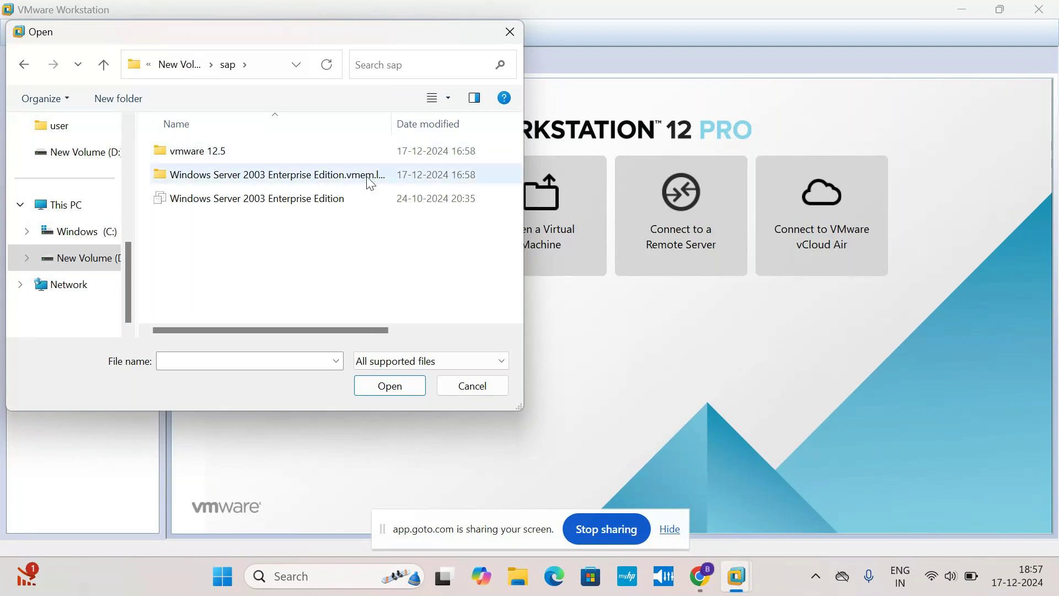
pyautogui.click(332, 199)
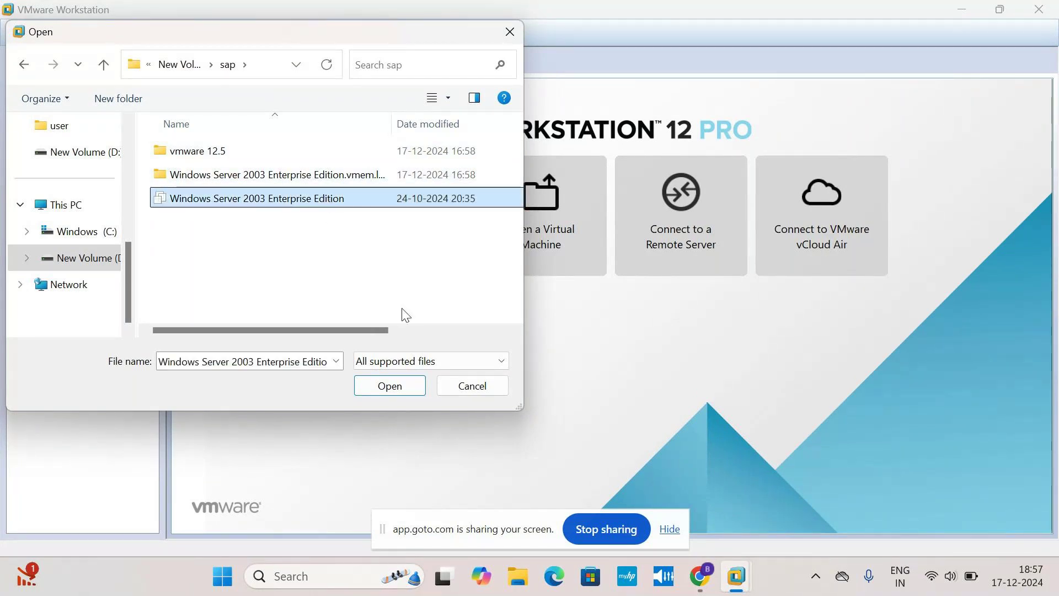
pyautogui.click(378, 386)
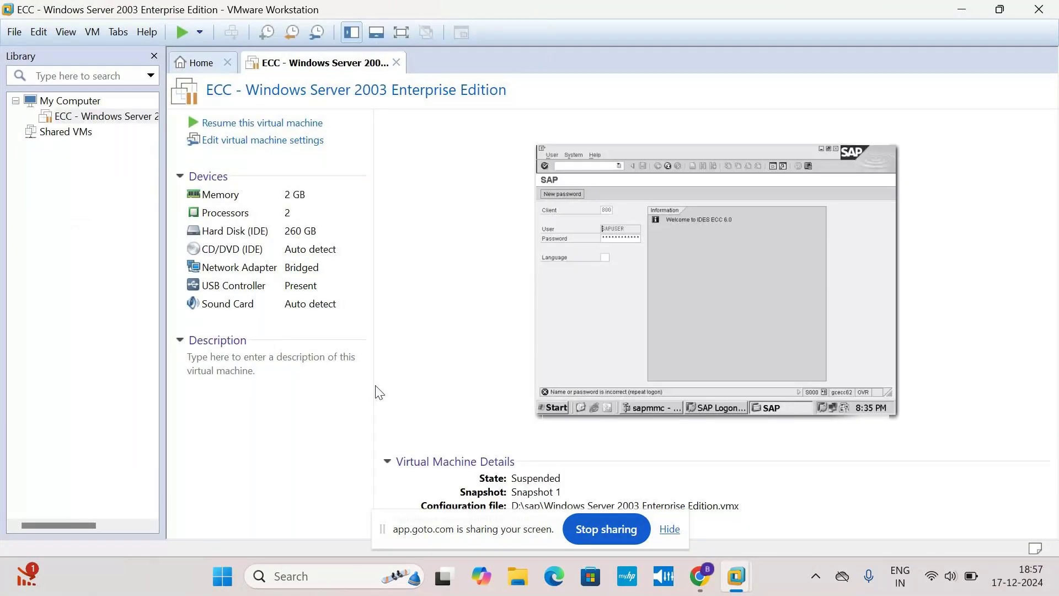
pyautogui.click(316, 124)
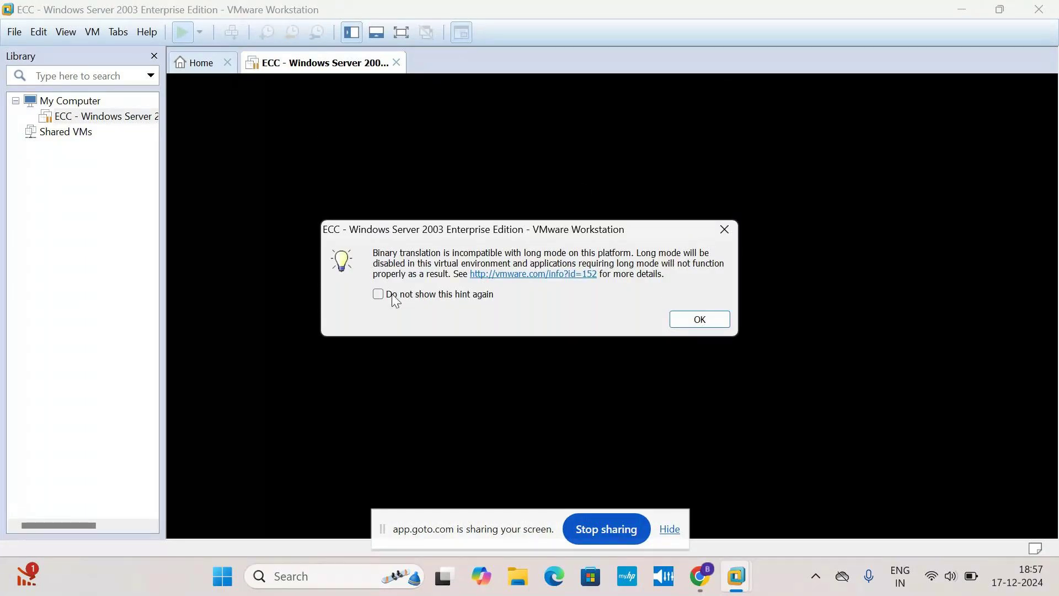
pyautogui.click(707, 317)
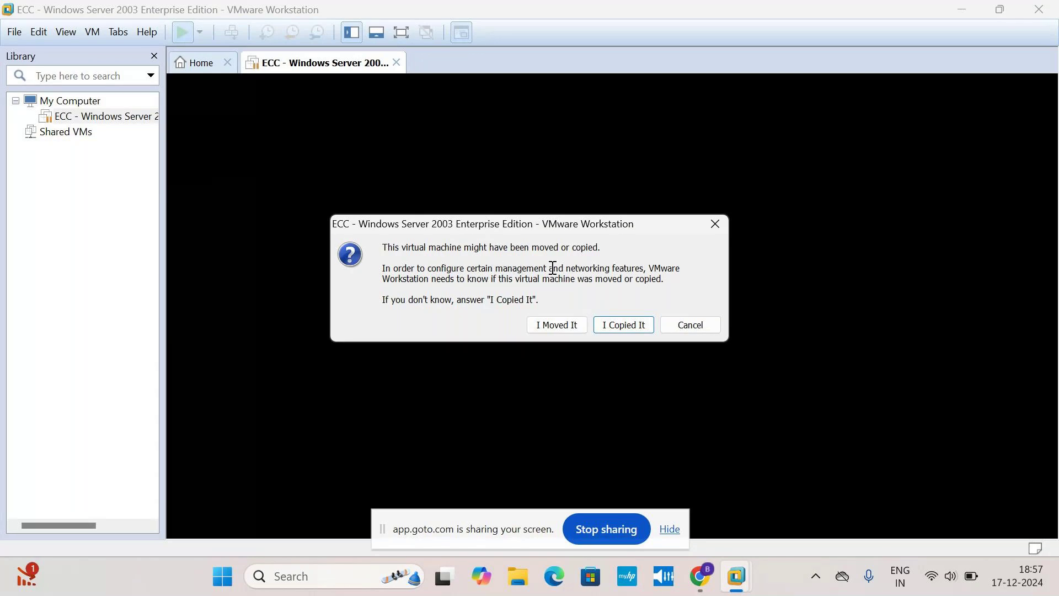
pyautogui.click(686, 330)
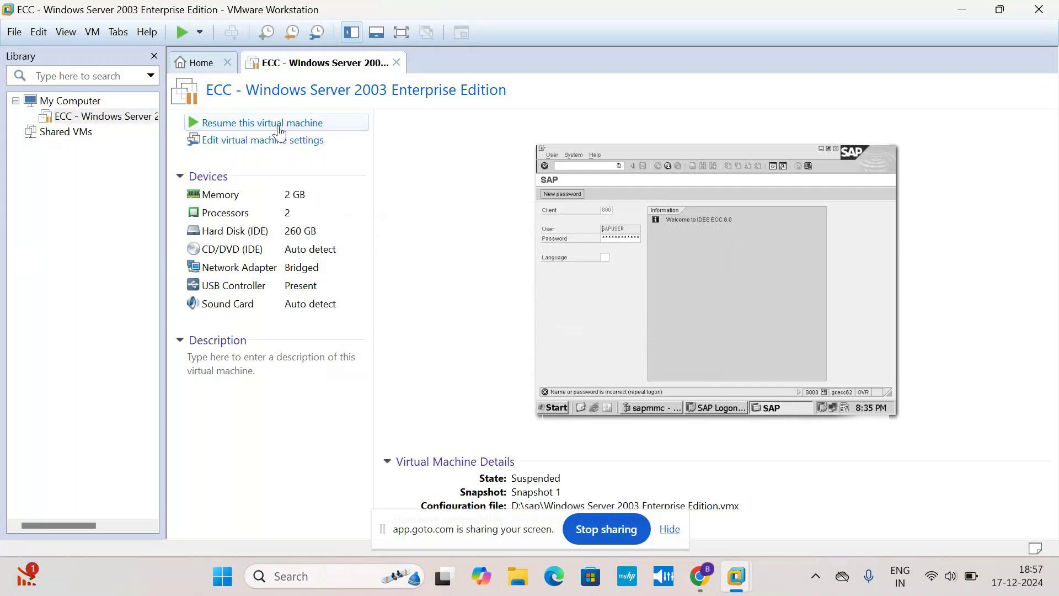
# Step: Start resuming the ECC virtual machine, turn off the binary translation hint for good, and cancel at the moved-or-copied question
pyautogui.click(280, 131)
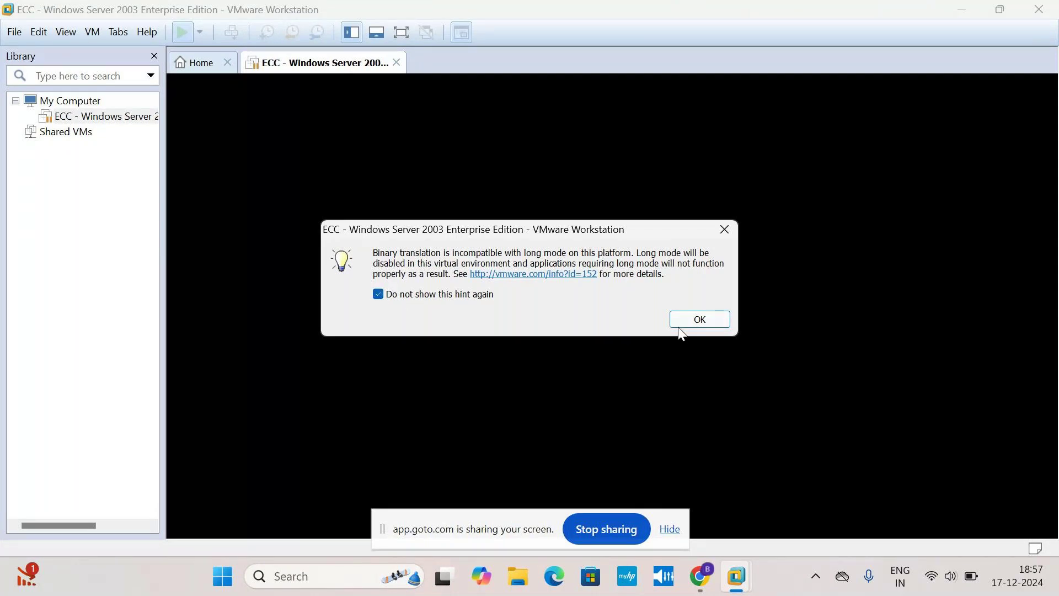
pyautogui.click(690, 320)
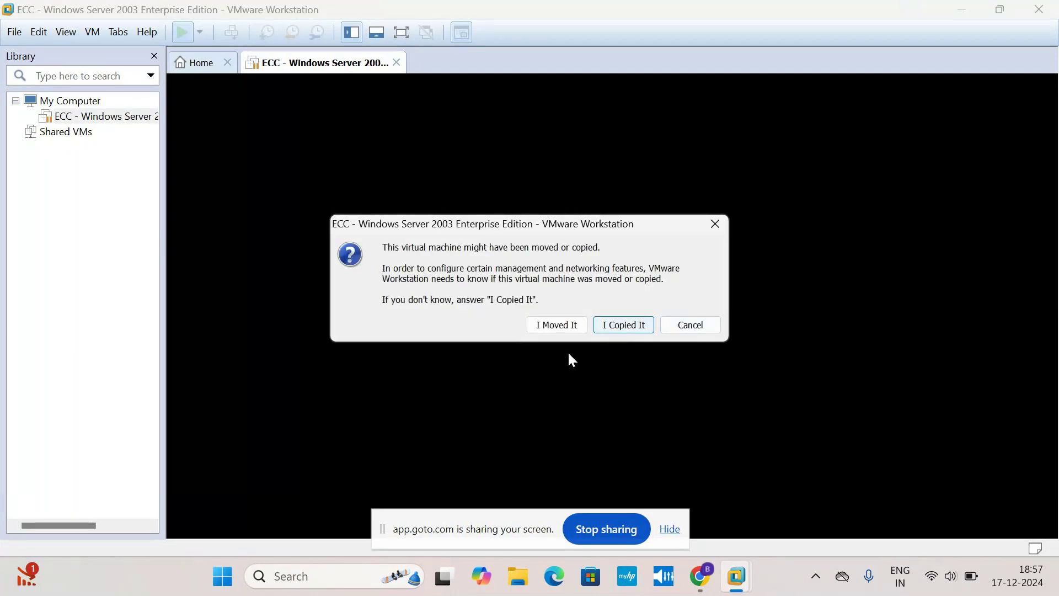
pyautogui.click(715, 220)
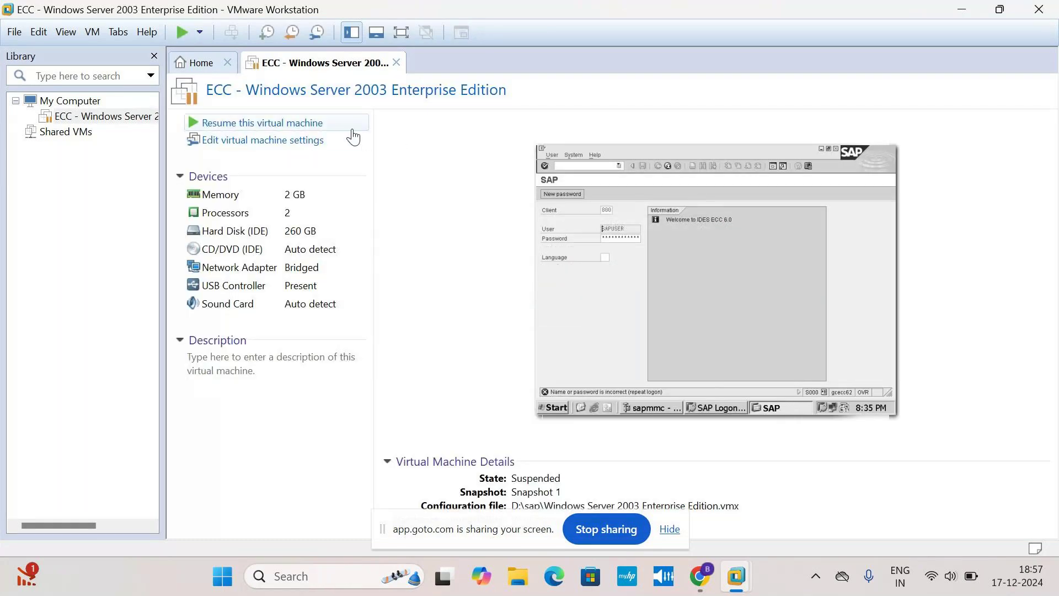
pyautogui.click(334, 125)
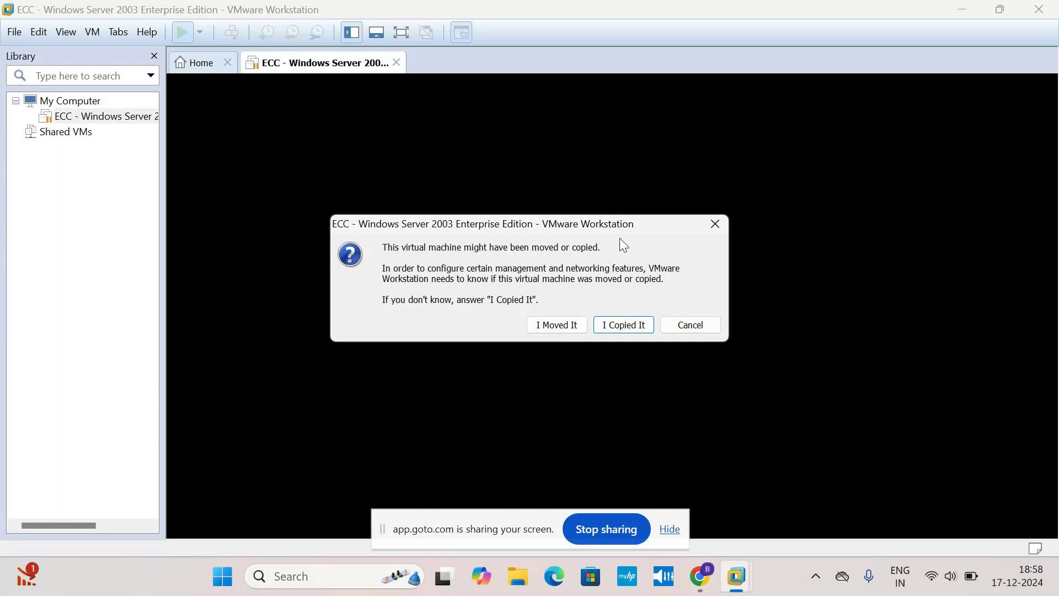
pyautogui.click(719, 221)
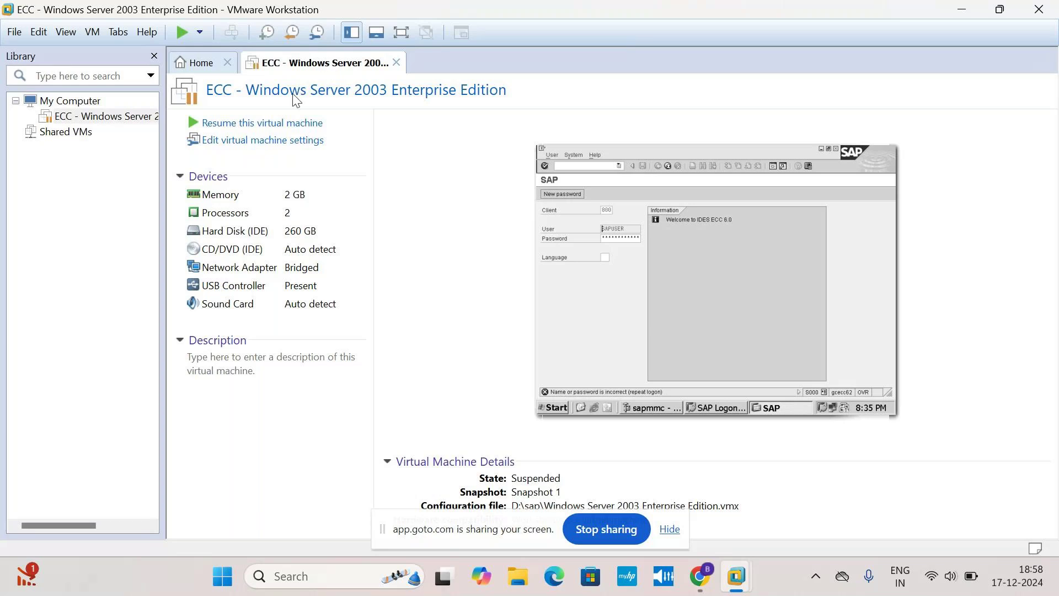
pyautogui.rightClick(101, 114)
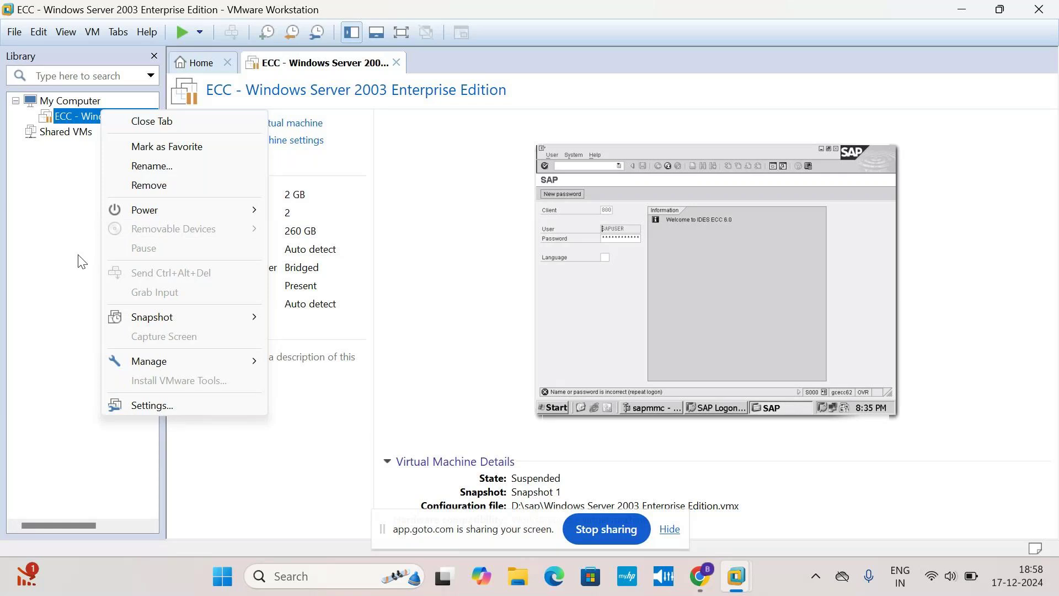
pyautogui.click(347, 159)
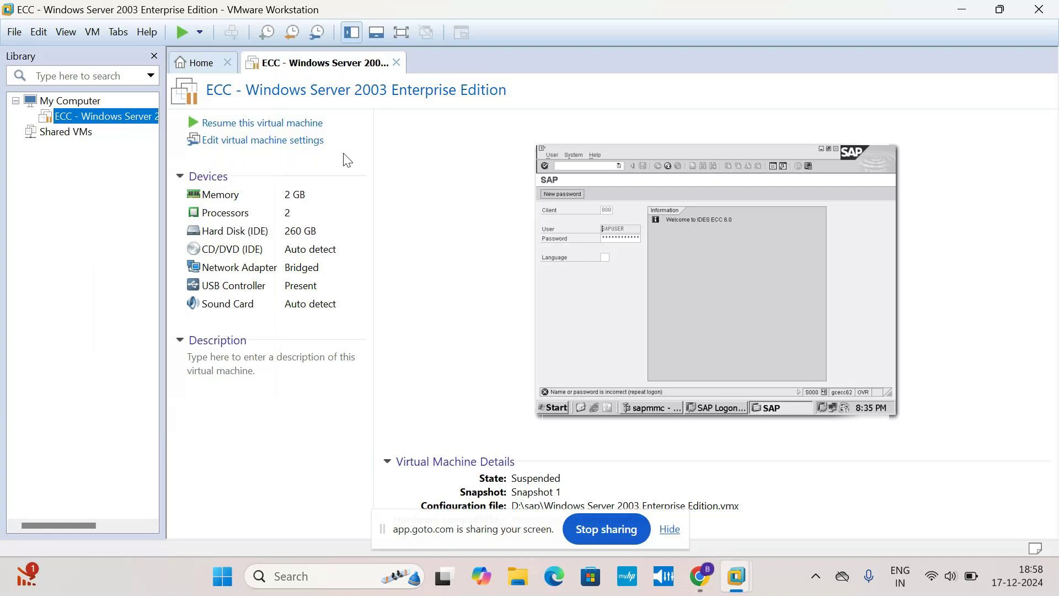
# Step: Try to resume the ECC virtual machine as a copied machine, accepting the processor feature differences
pyautogui.click(269, 122)
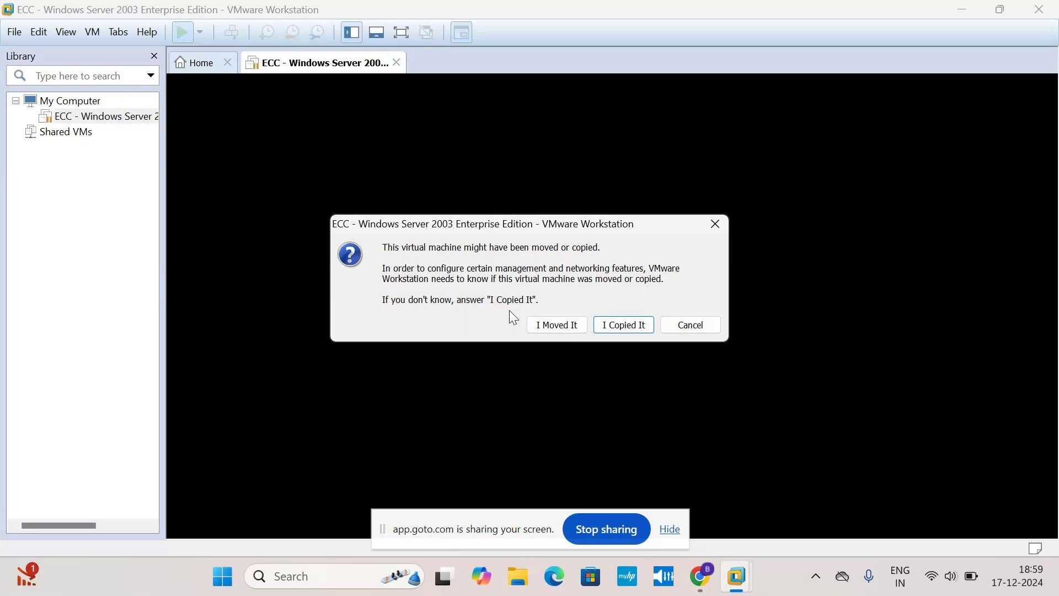
pyautogui.click(629, 326)
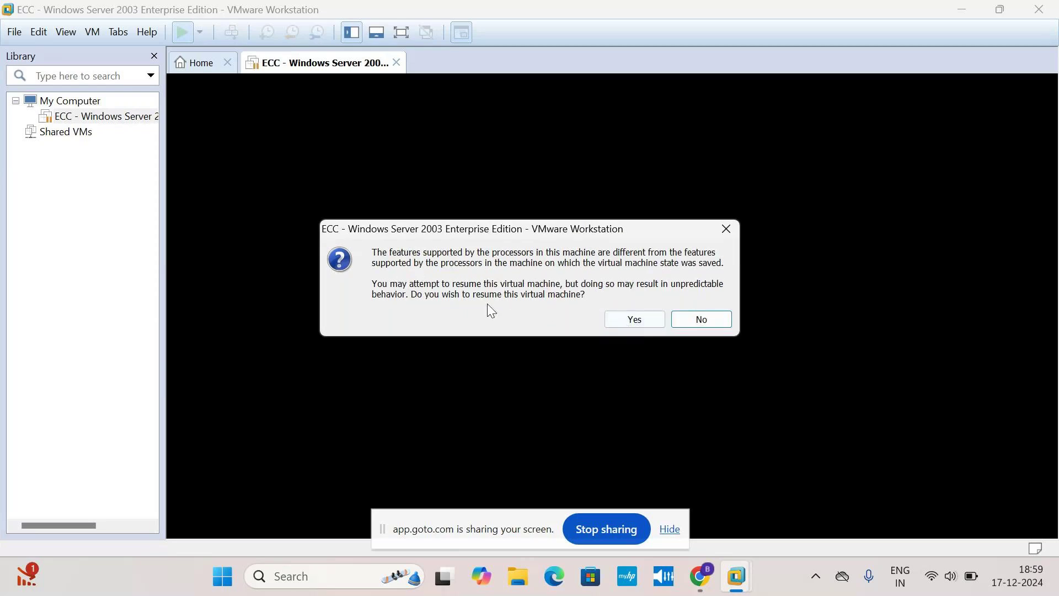
pyautogui.click(622, 322)
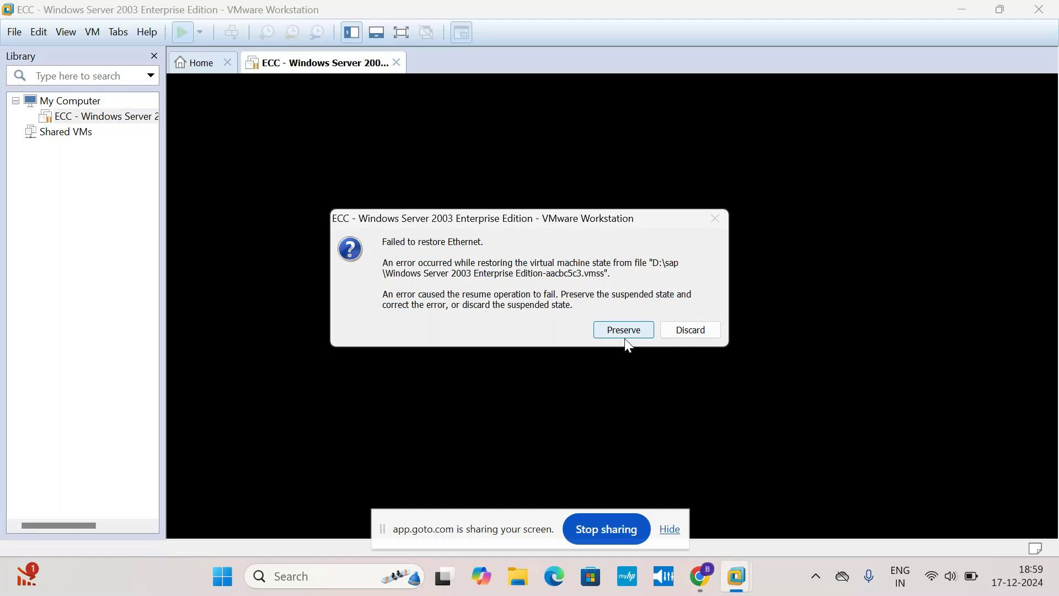
# Step: Discard the suspended state of the ECC virtual machine and try to power it on
pyautogui.click(682, 332)
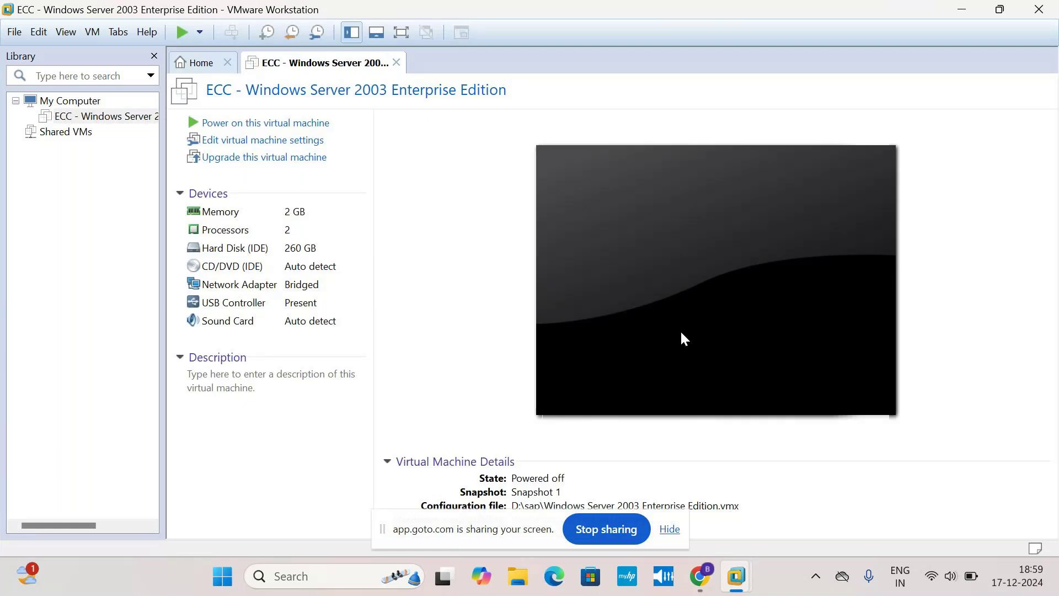
pyautogui.click(287, 125)
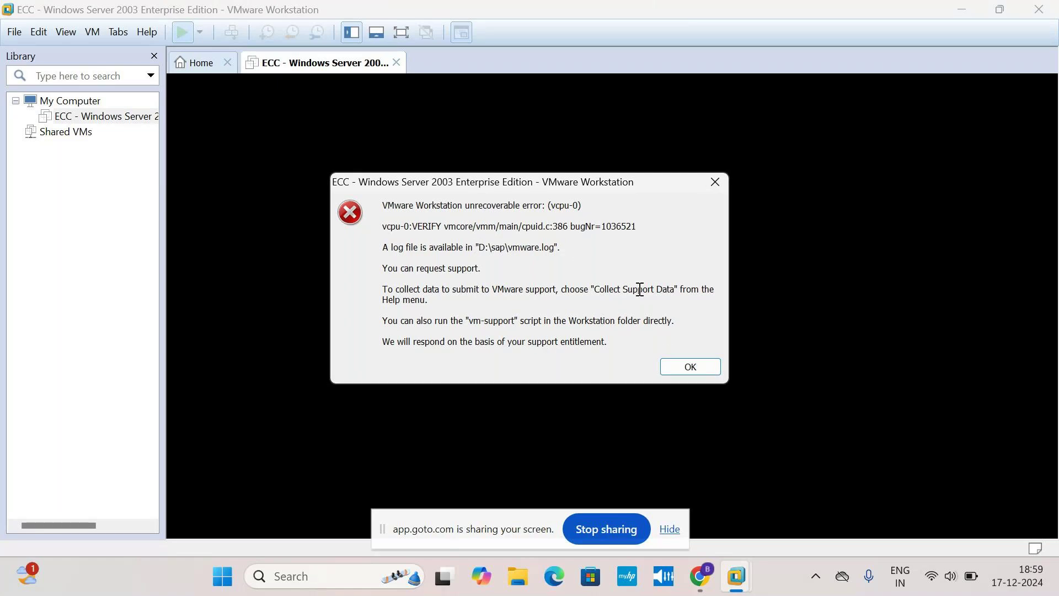
# Step: Try twice more to power on the ECC virtual machine, dismissing the error message each time
pyautogui.click(699, 363)
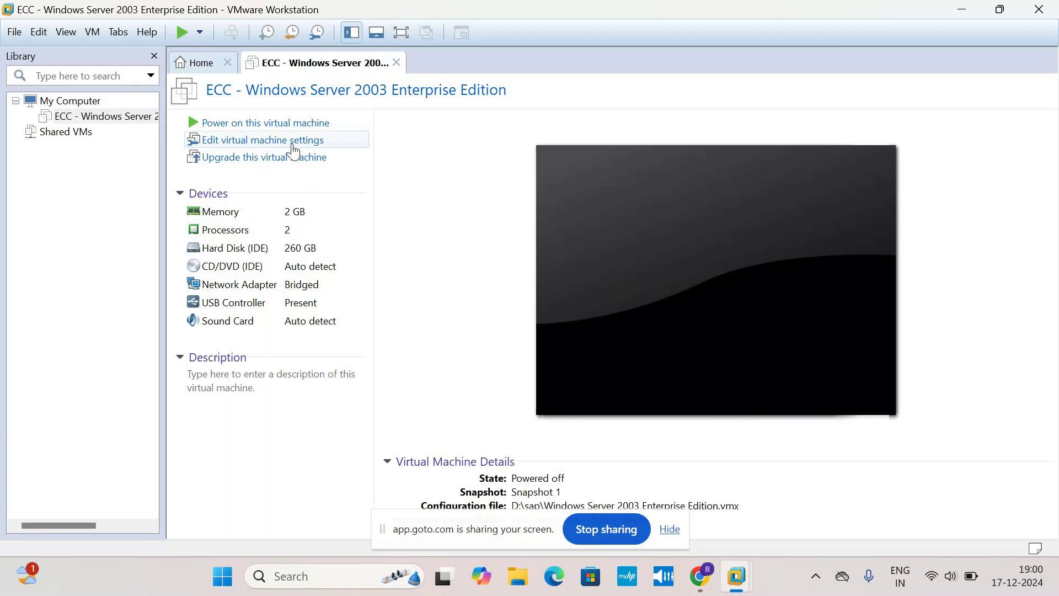
pyautogui.click(330, 128)
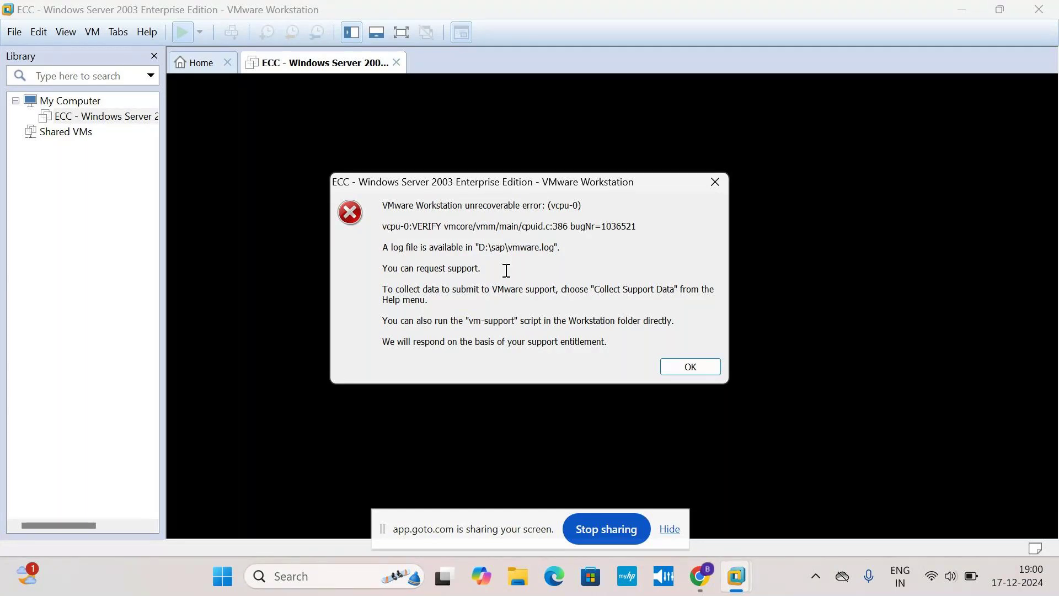
pyautogui.click(684, 367)
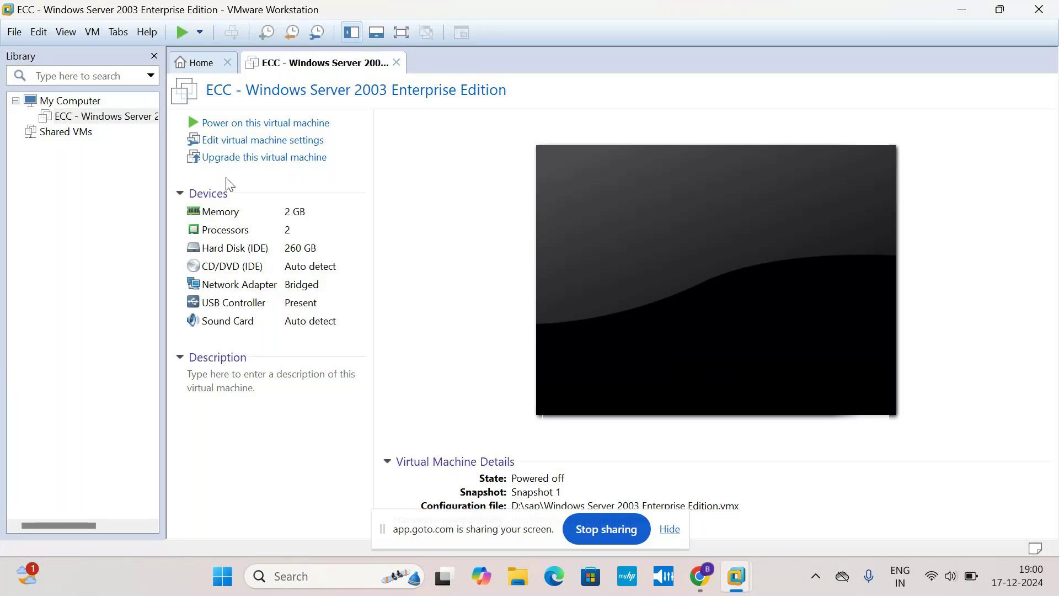
pyautogui.click(199, 32)
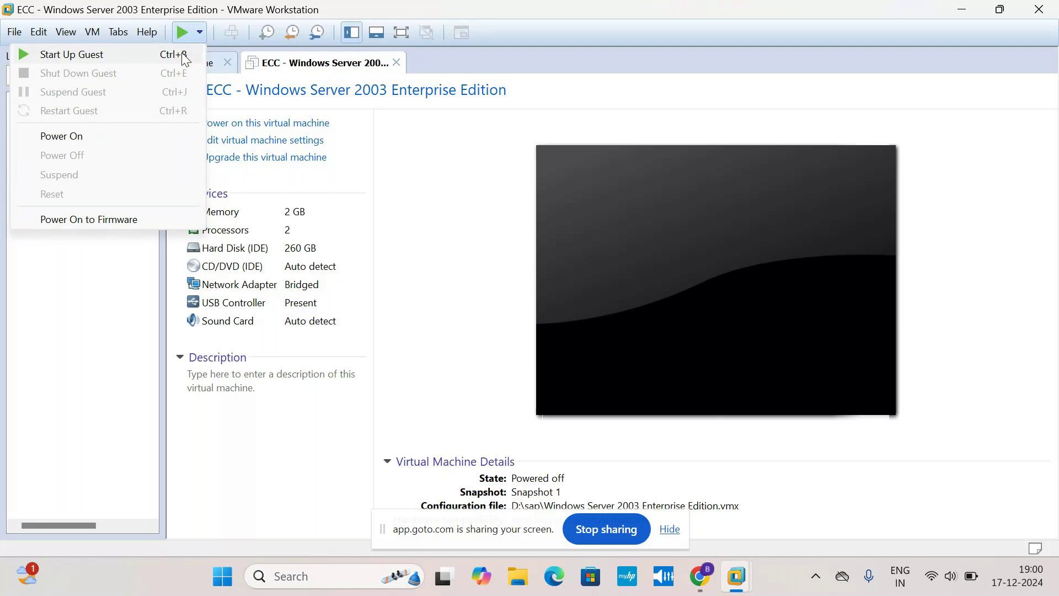
pyautogui.click(164, 136)
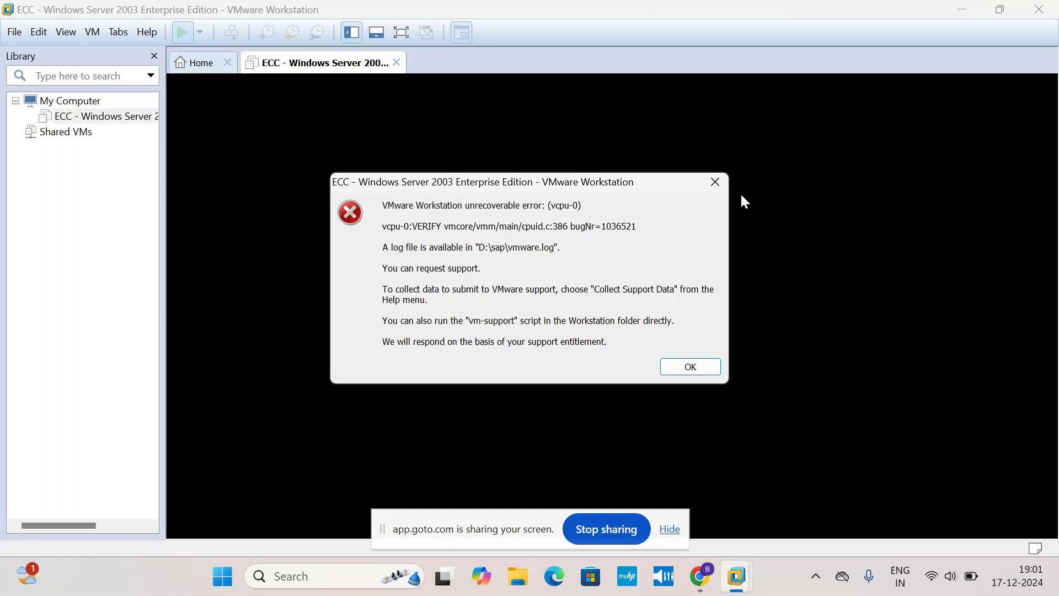
pyautogui.click(715, 180)
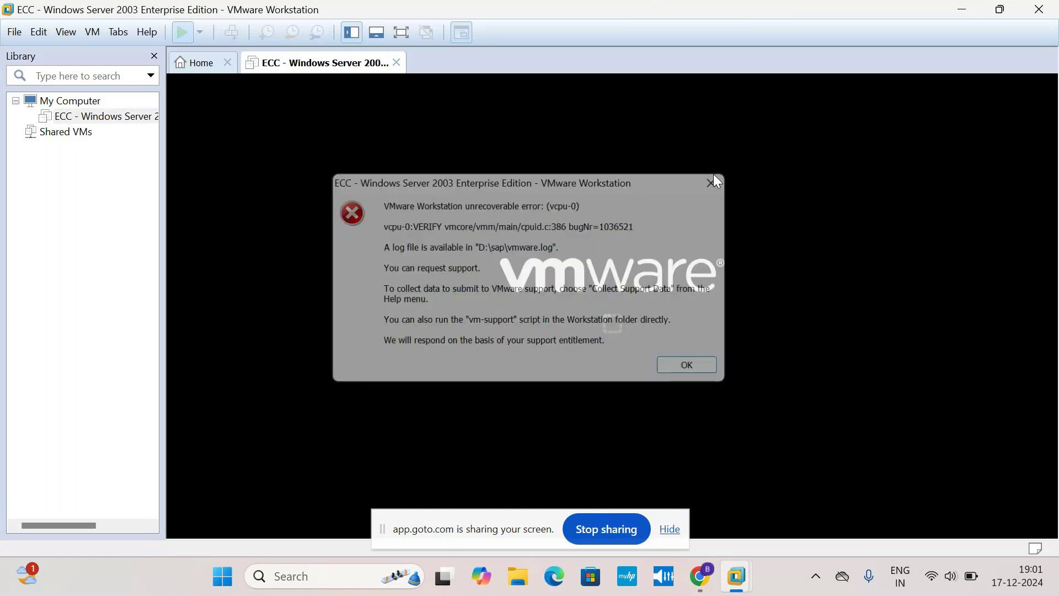
# Step: Close VMware Workstation despite the busy virtual machine, refresh the desktop, and start VMware Workstation again
pyautogui.click(1050, 4)
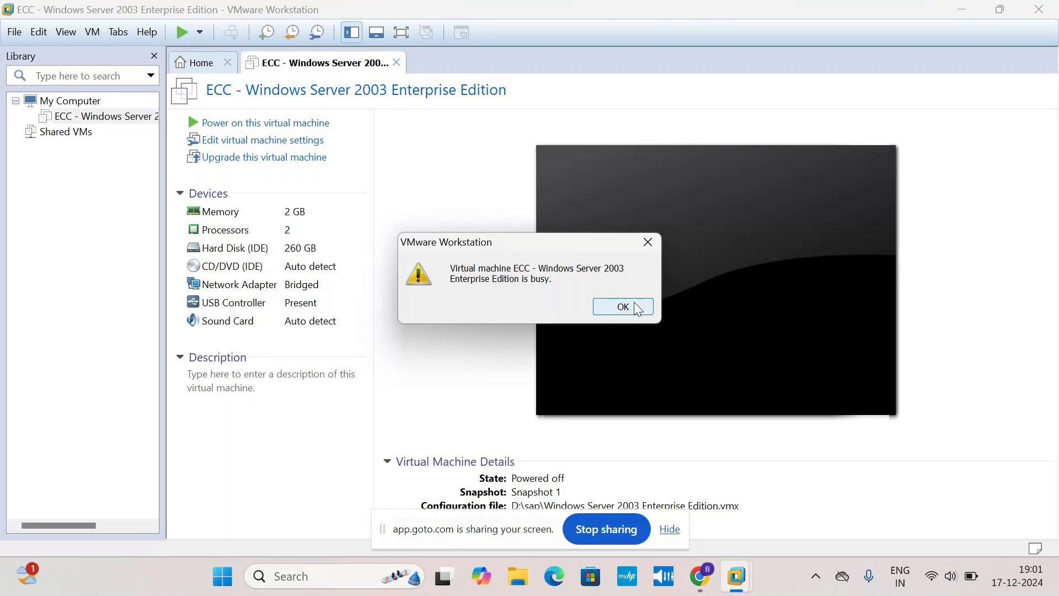
pyautogui.click(623, 307)
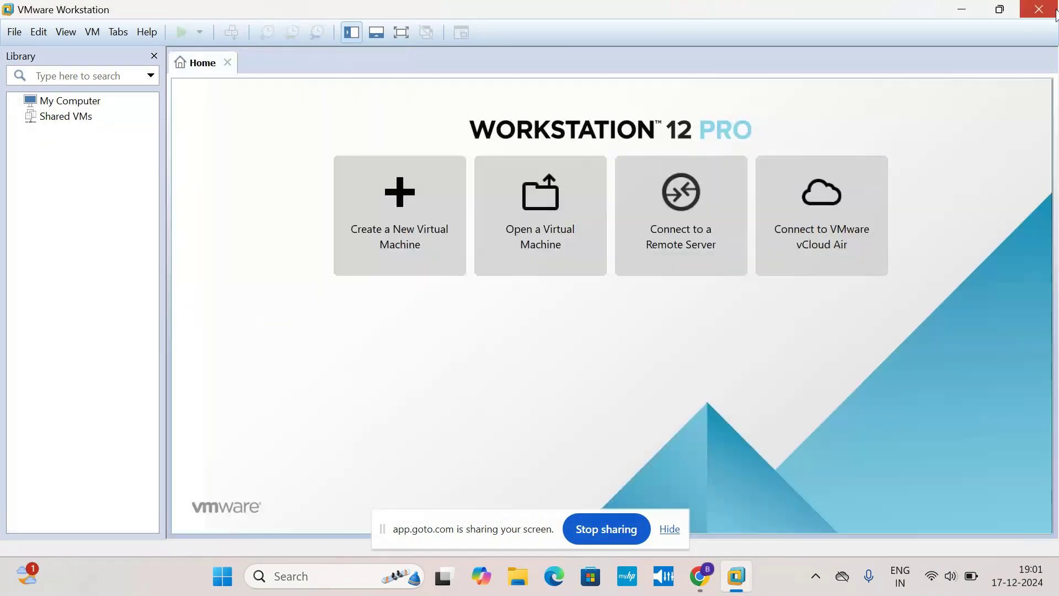
pyautogui.click(1054, 11)
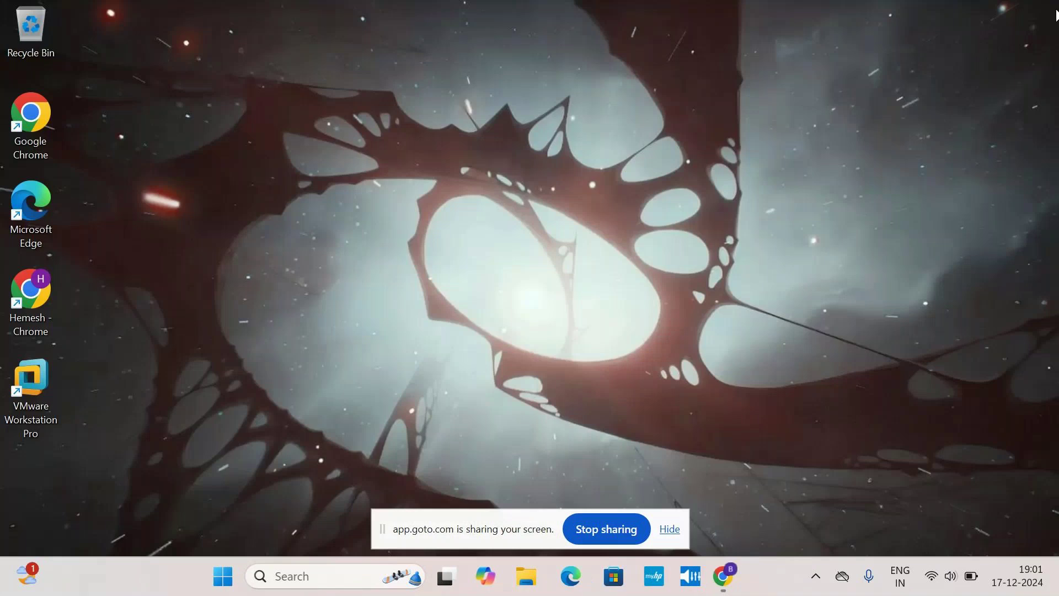
pyautogui.rightClick(638, 160)
pyautogui.click(680, 238)
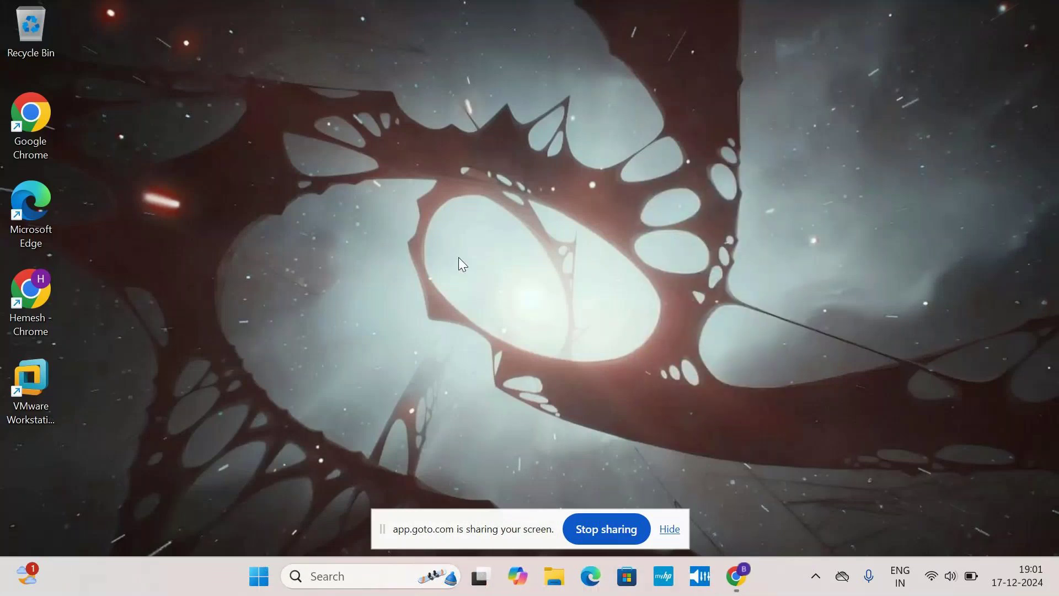
pyautogui.click(47, 385)
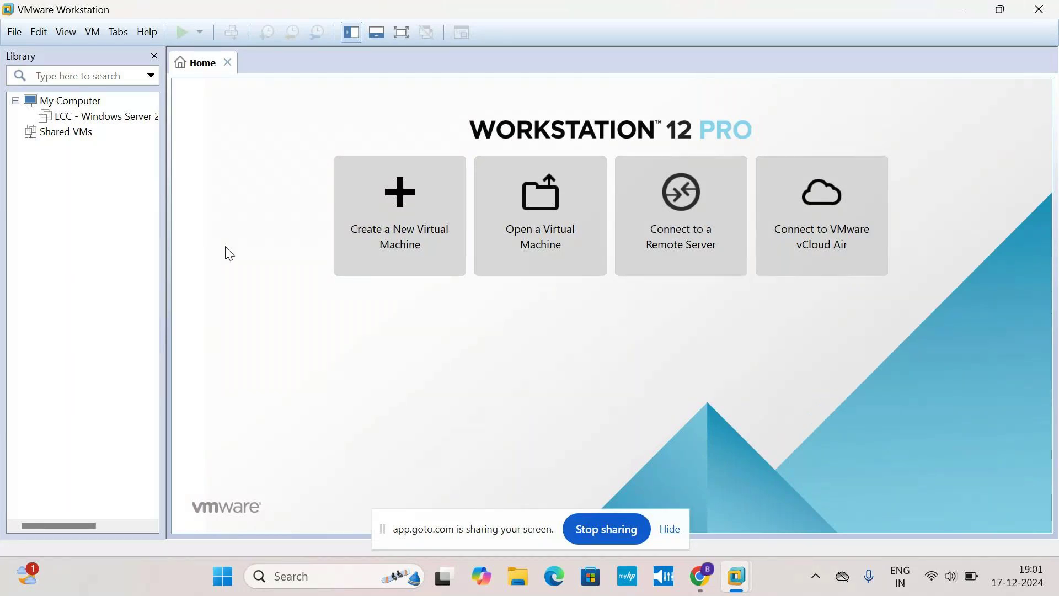
# Step: Open the Windows Server 2003 Enterprise Edition virtual machine from the sap folder again and try to power it on
pyautogui.click(549, 227)
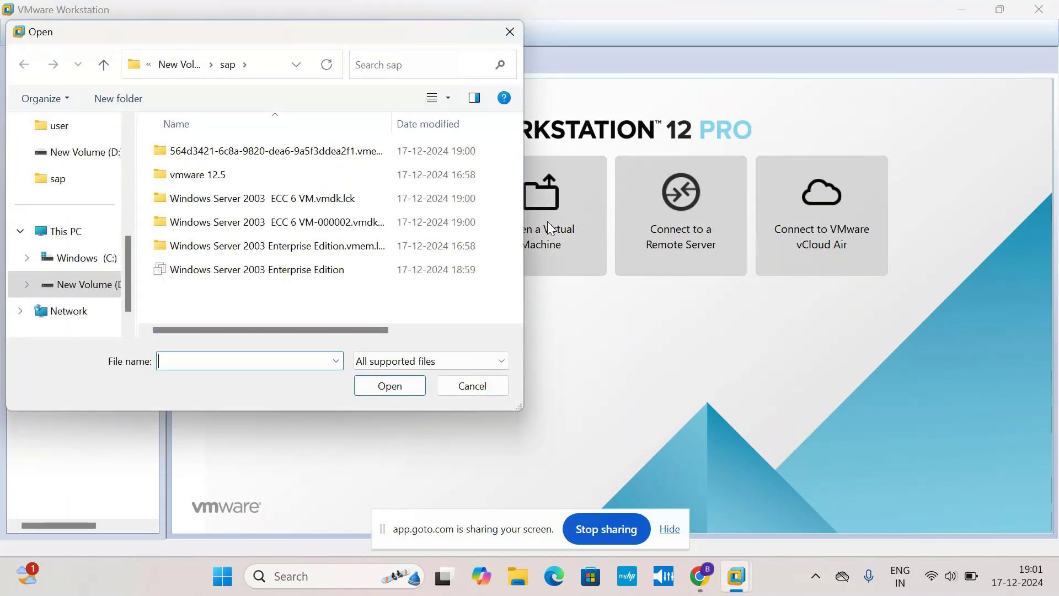
pyautogui.click(401, 274)
pyautogui.click(405, 386)
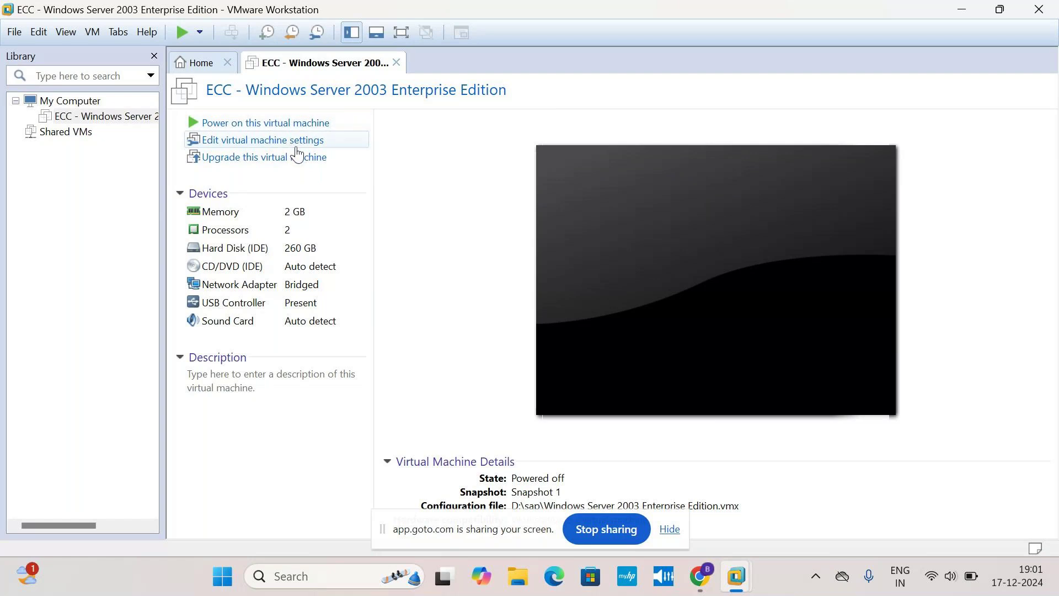
pyautogui.click(359, 132)
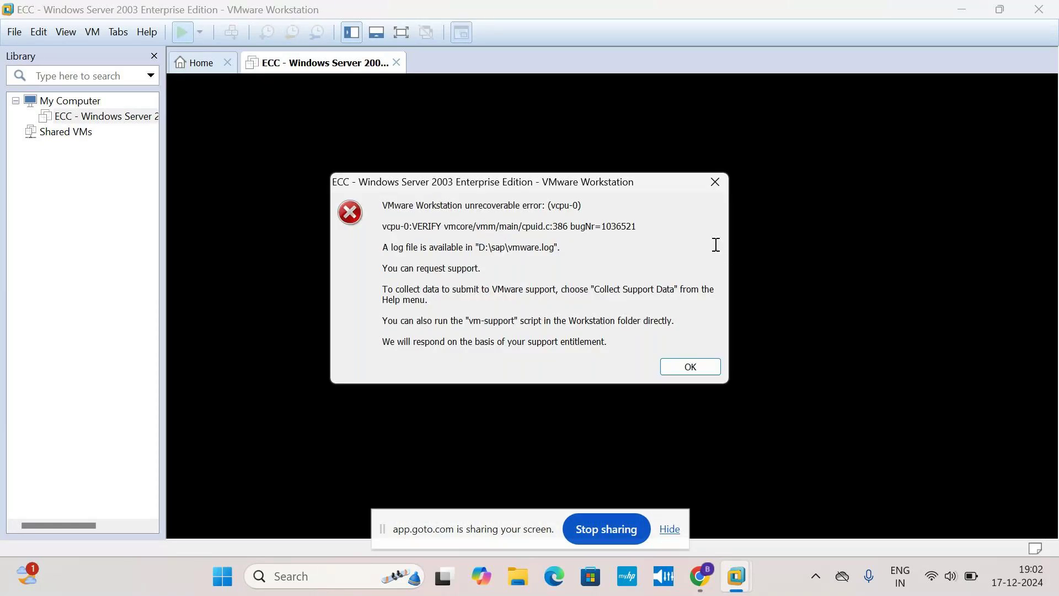
pyautogui.click(700, 366)
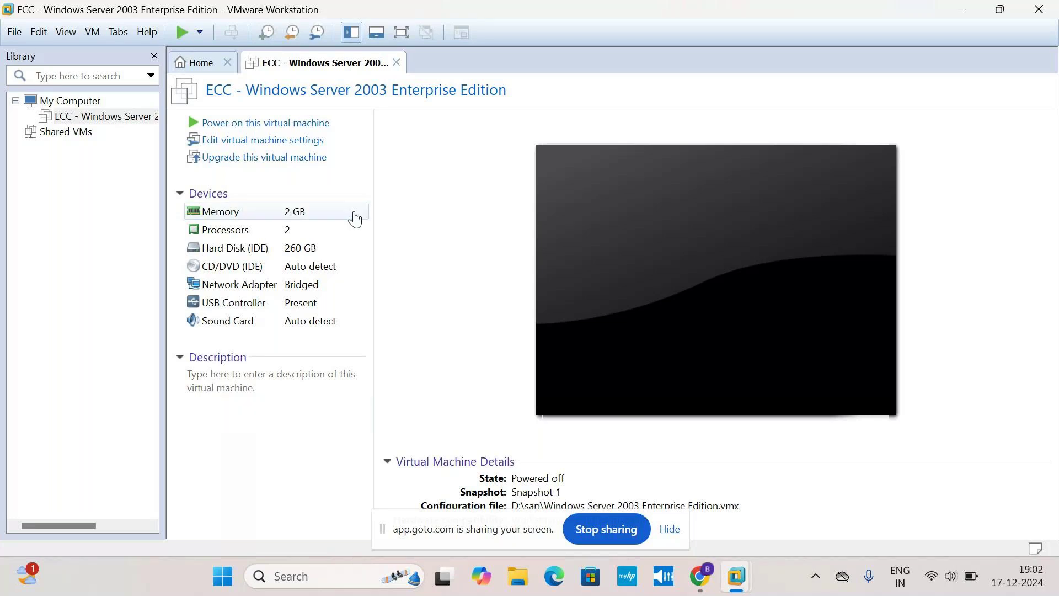
pyautogui.click(220, 64)
pyautogui.click(335, 65)
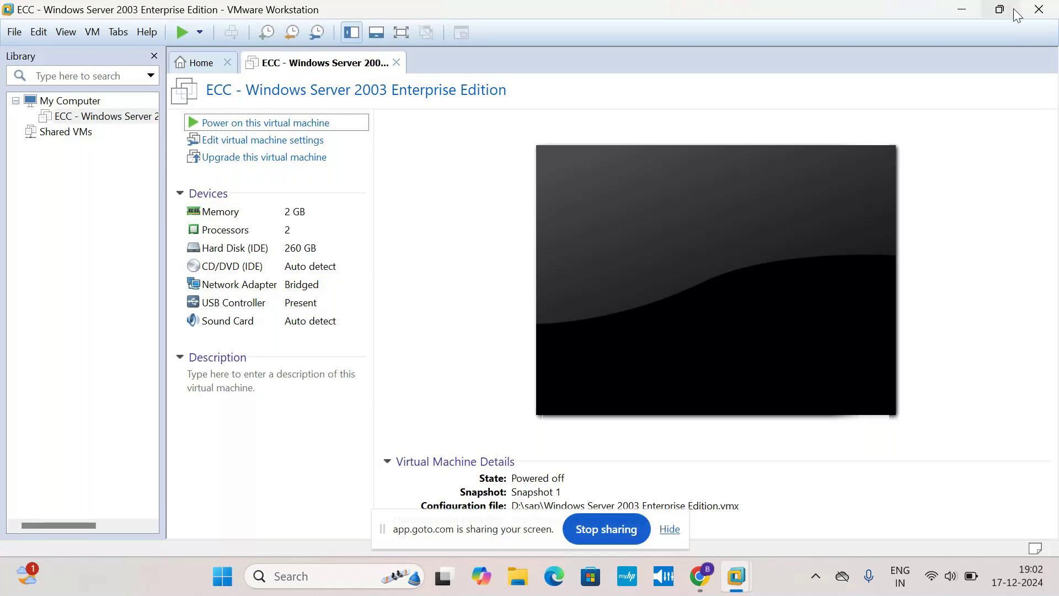
# Step: Restart VMware Workstation a second time, refreshing the desktop in between
pyautogui.click(1041, 11)
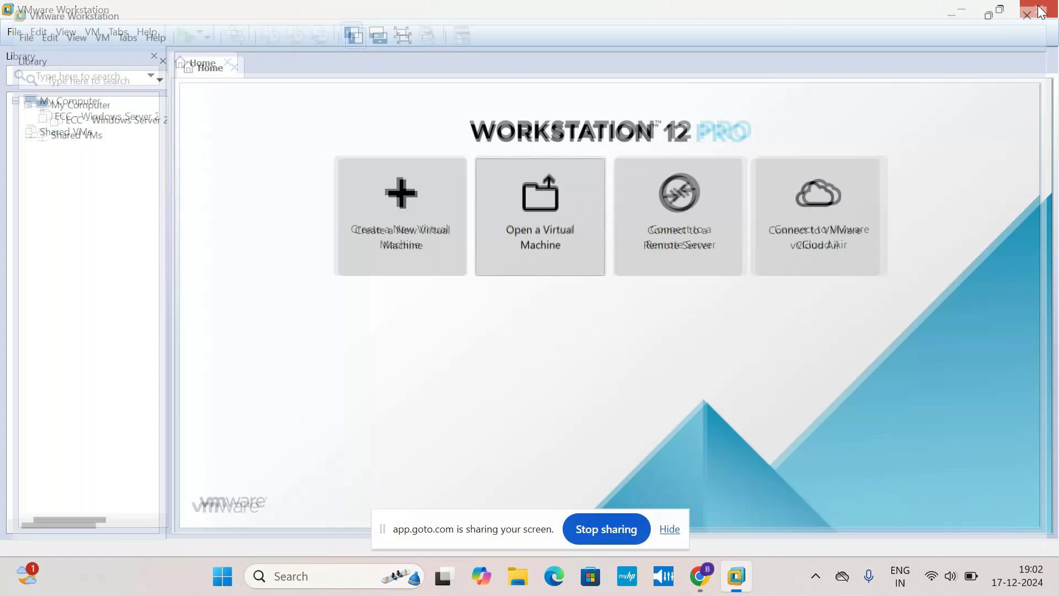
pyautogui.rightClick(283, 262)
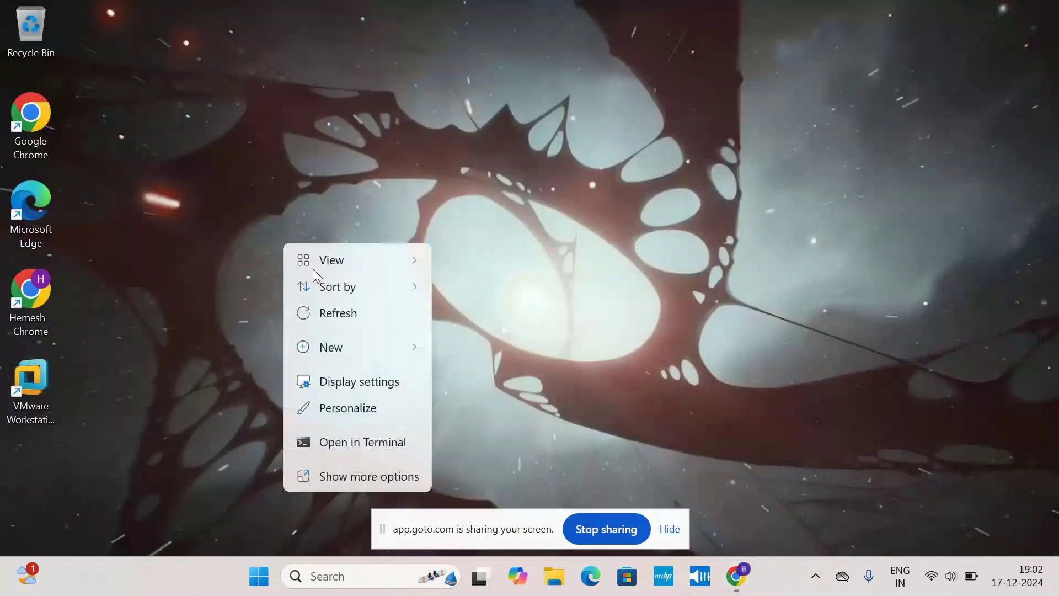
pyautogui.click(323, 309)
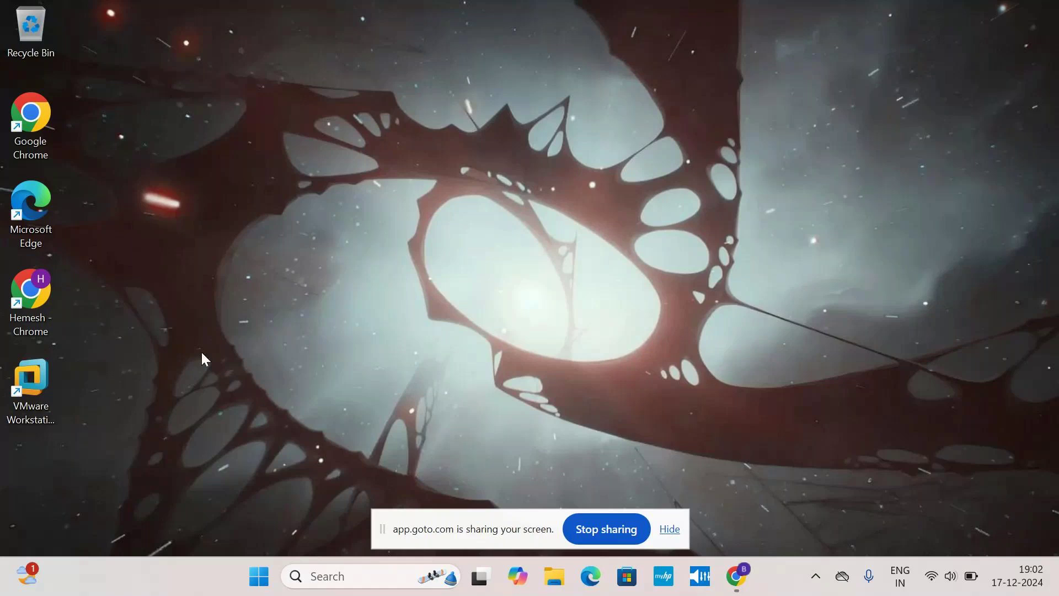
pyautogui.doubleClick(47, 395)
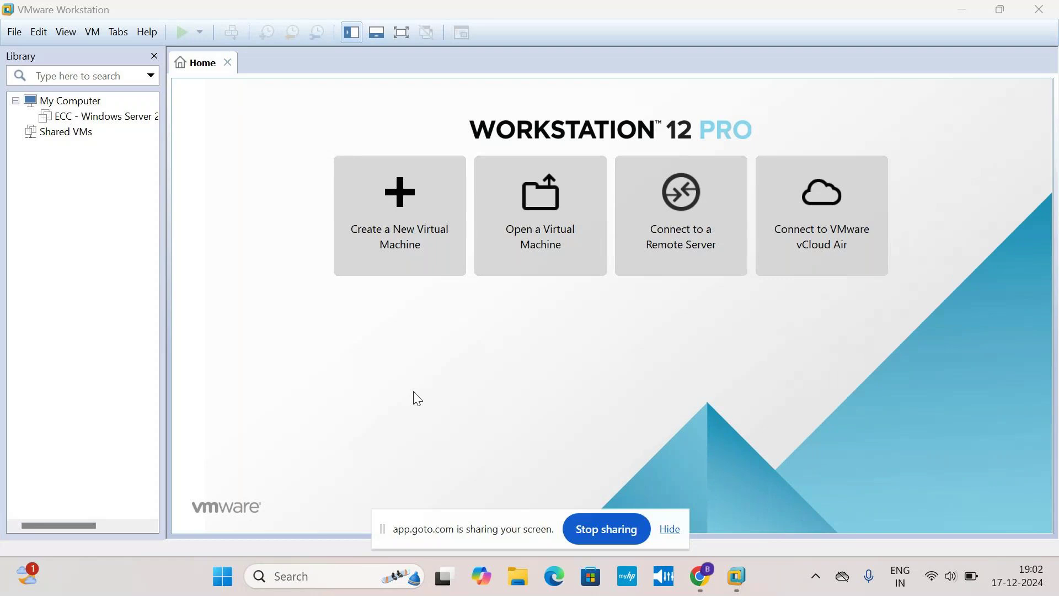
# Step: Check the vmware 12.5, ECC 6 VM.vmdk.lck and ECC 6 VM-000002.vmdk.lck folders inside sap for a virtual machine to open
pyautogui.click(548, 248)
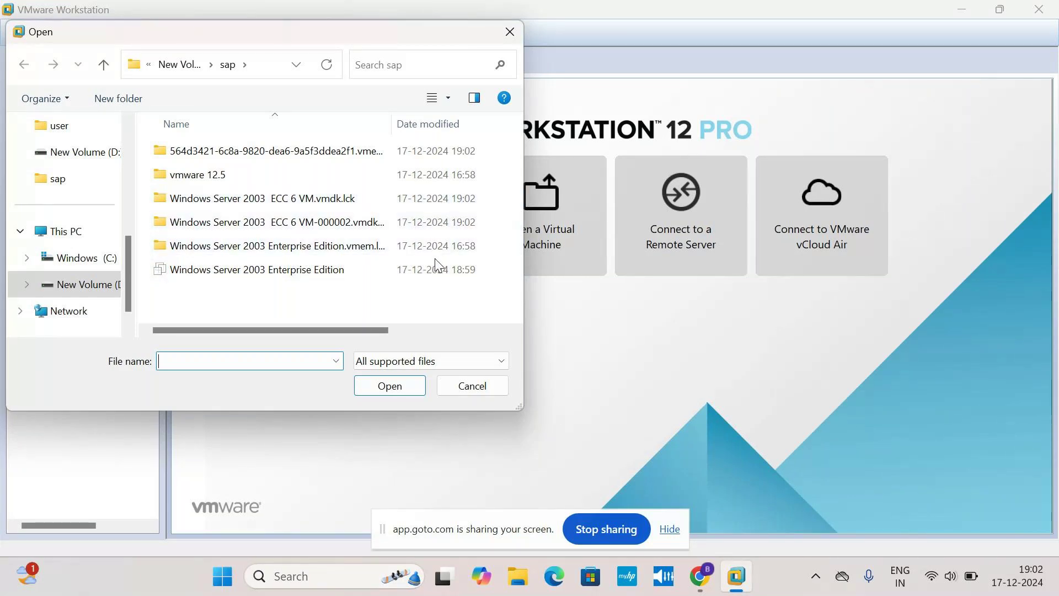
pyautogui.click(413, 178)
pyautogui.doubleClick(411, 181)
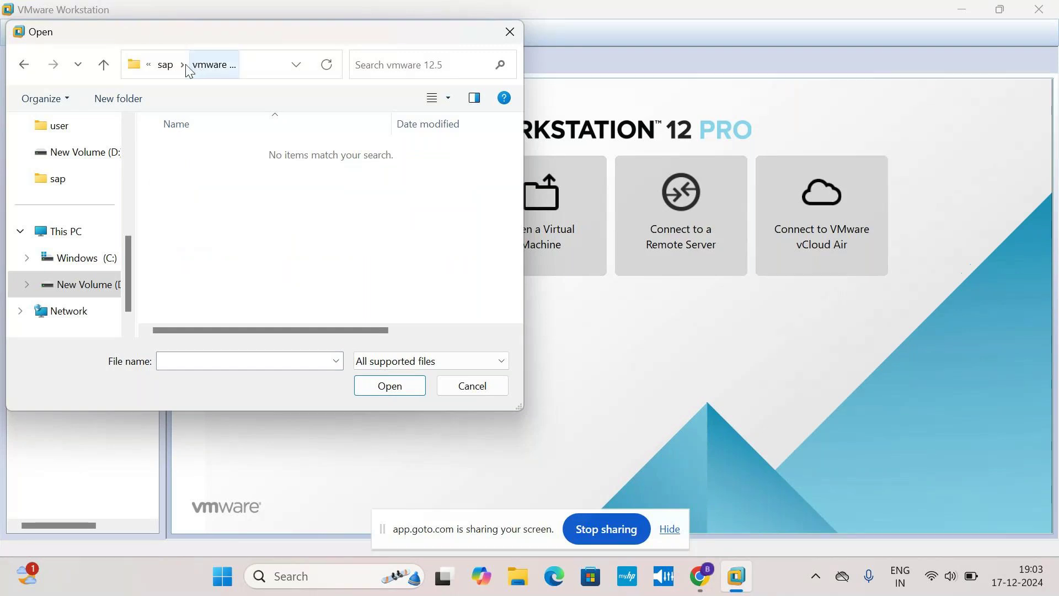
pyautogui.click(165, 64)
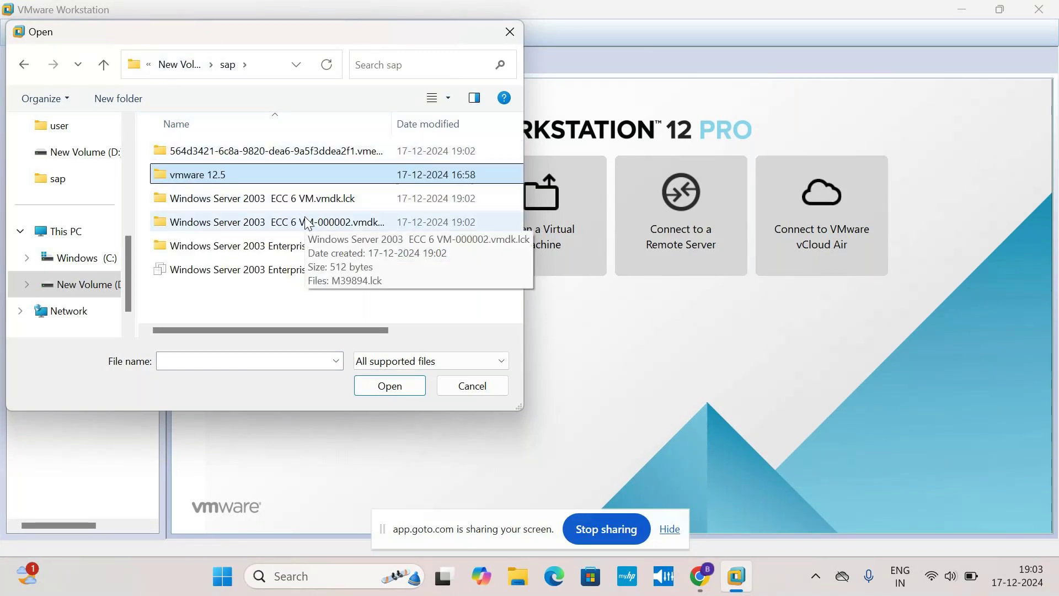
pyautogui.doubleClick(334, 199)
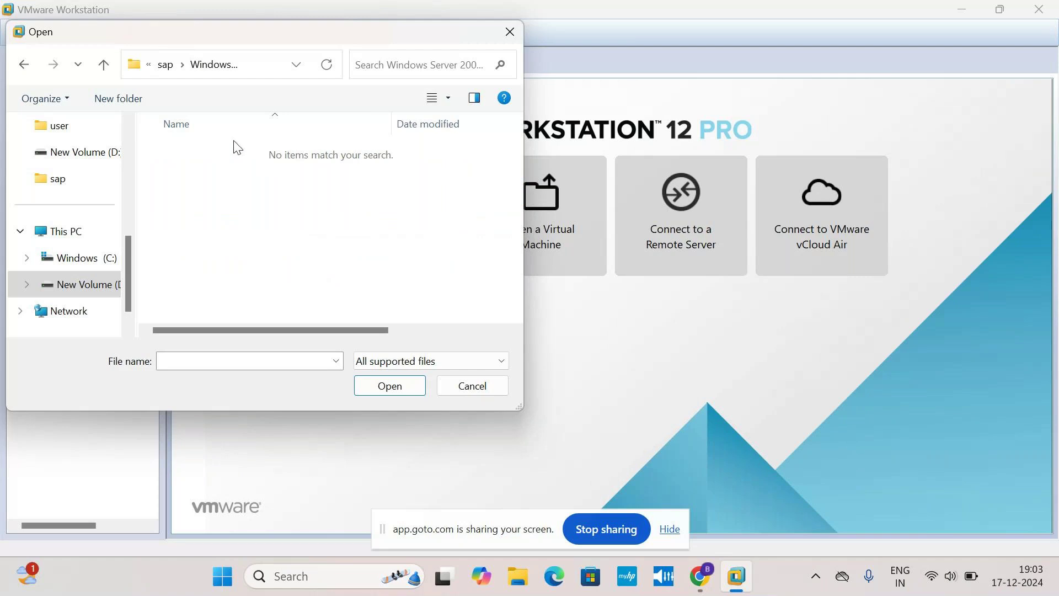
pyautogui.click(166, 65)
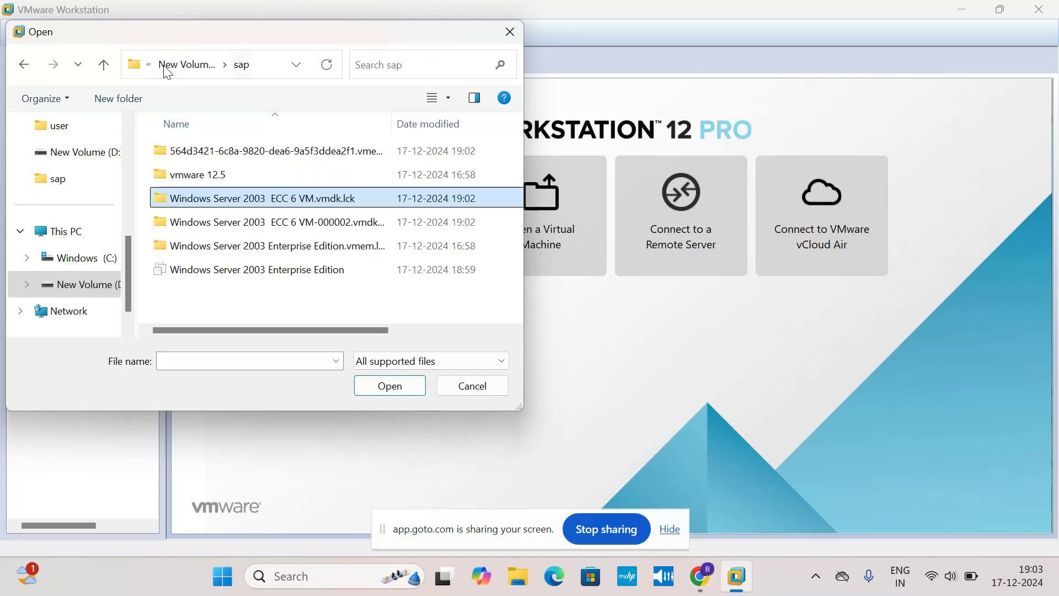
pyautogui.doubleClick(290, 223)
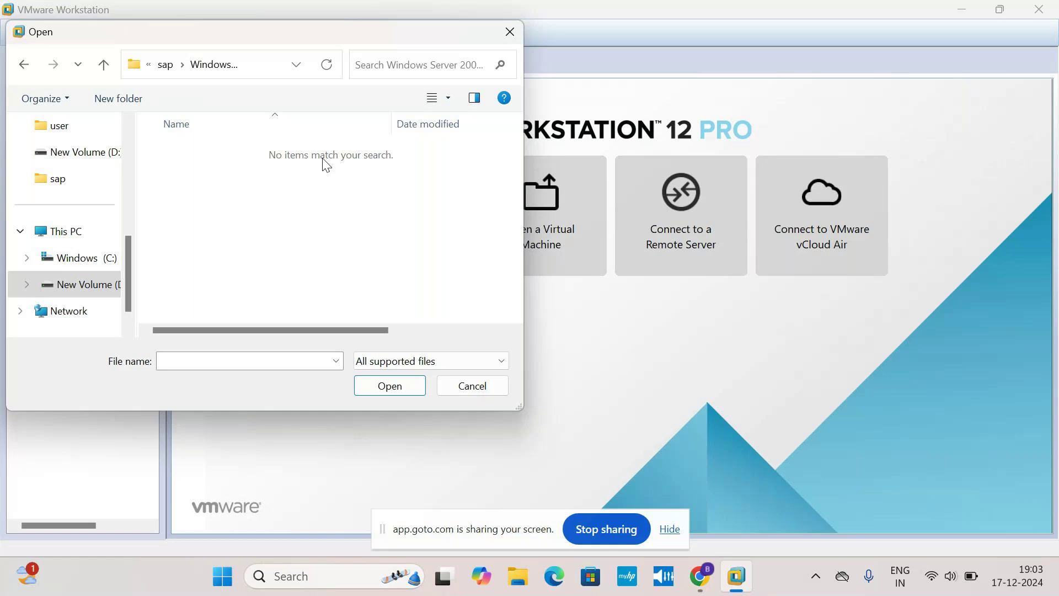
pyautogui.click(168, 65)
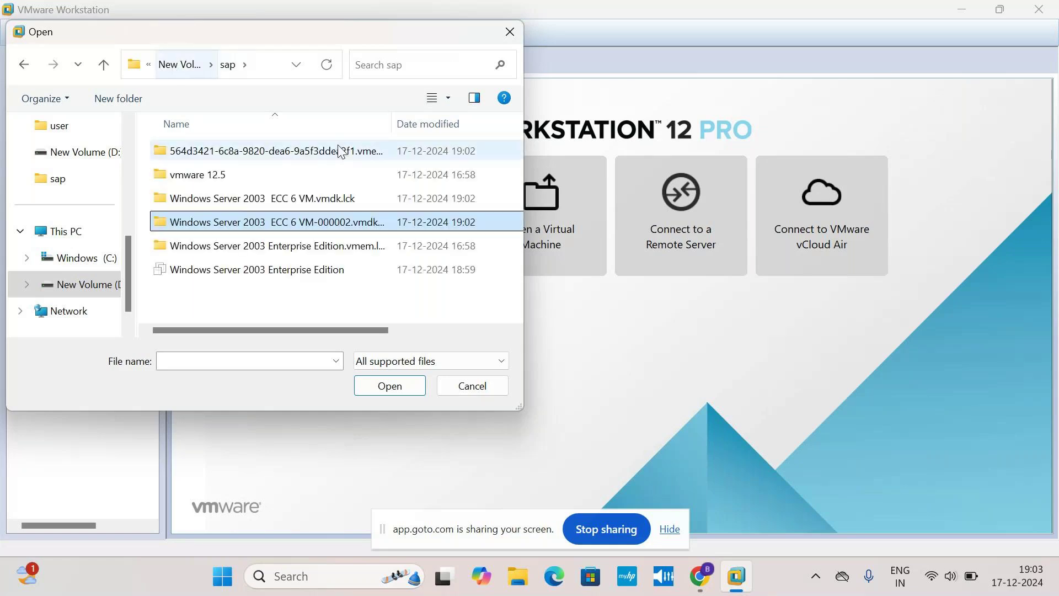
# Step: Try to open the ECC 6 VM-000002.vmdk.lck and ECC 6 VM.vmdk.lck folders as virtual machines, and leave file selection without opening one
pyautogui.click(355, 222)
pyautogui.click(373, 388)
pyautogui.click(372, 387)
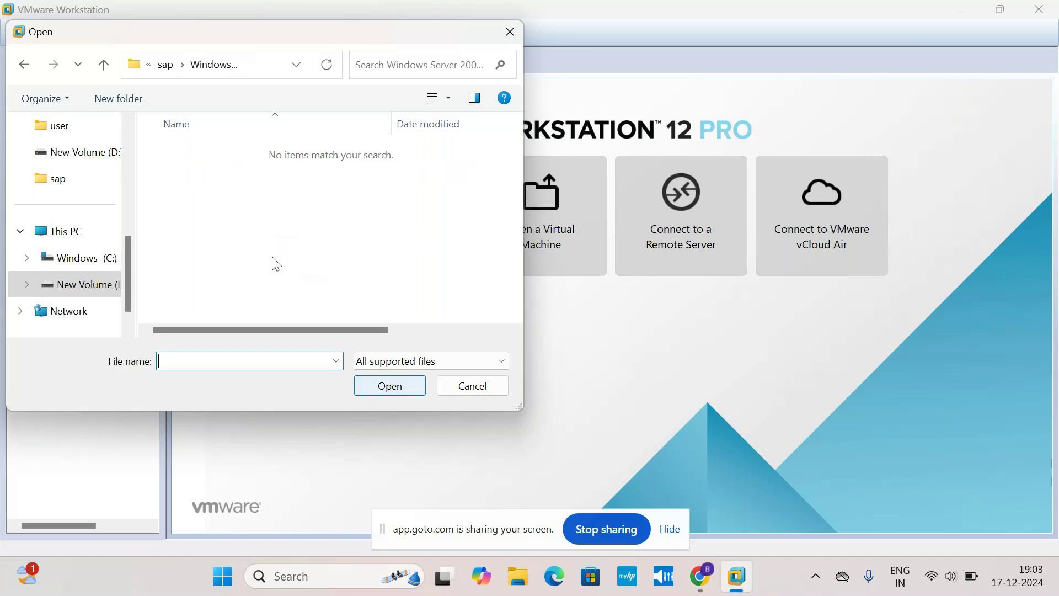
pyautogui.click(164, 65)
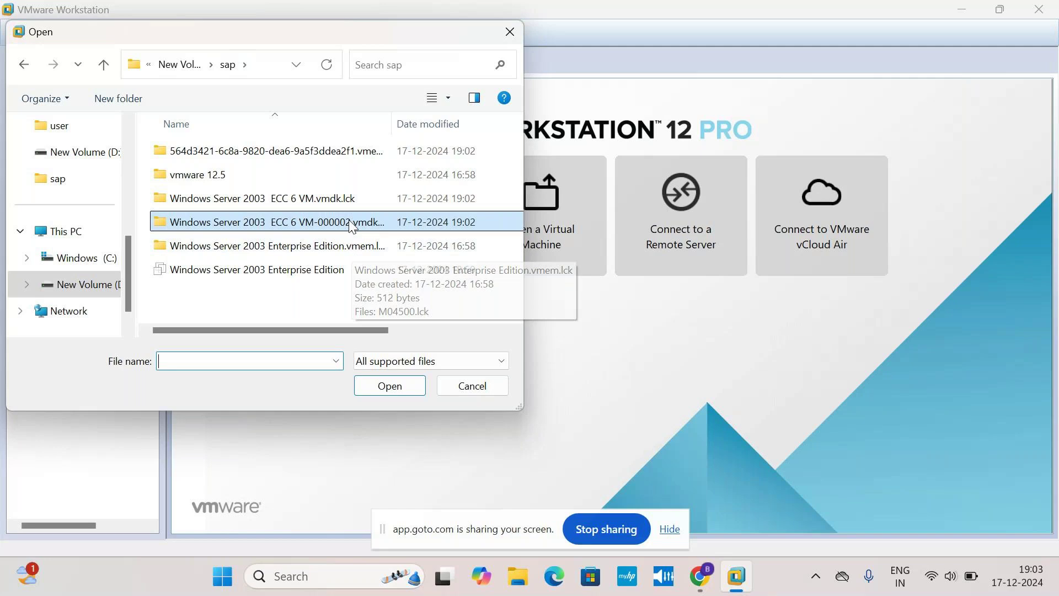
pyautogui.press('Up')
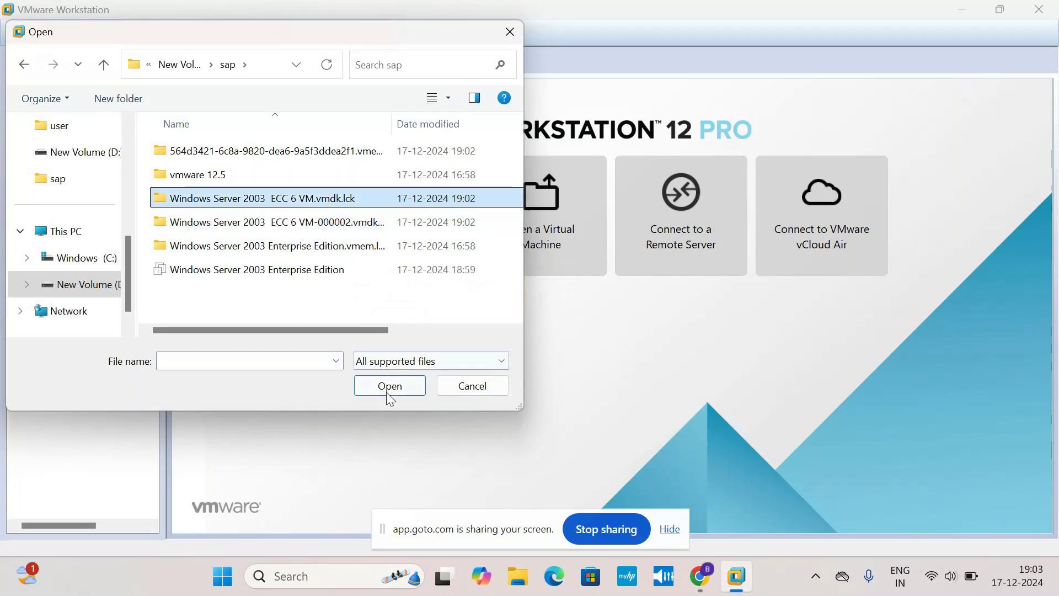
pyautogui.click(388, 389)
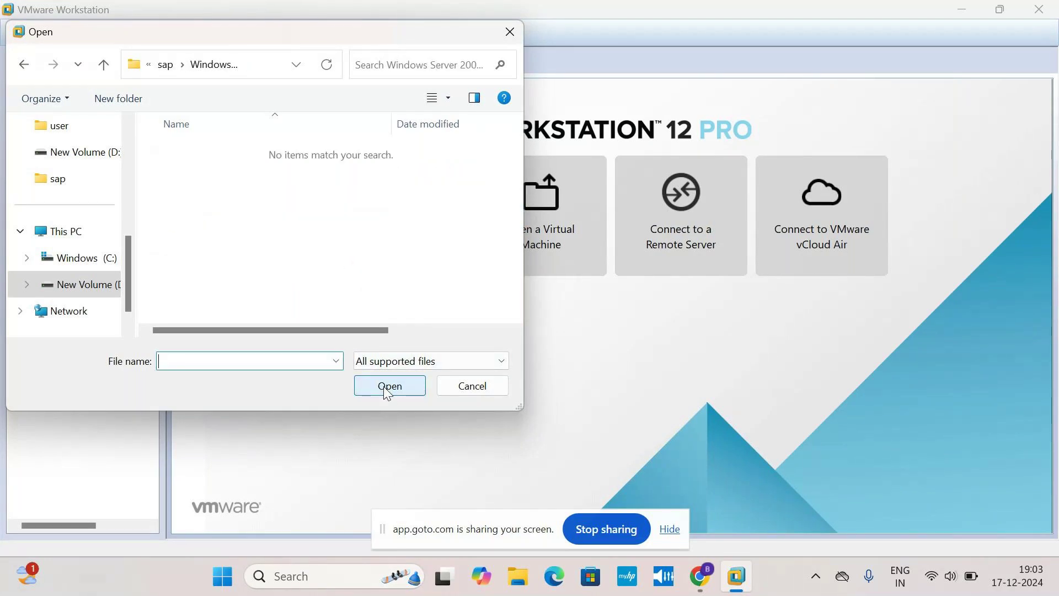
pyautogui.click(165, 64)
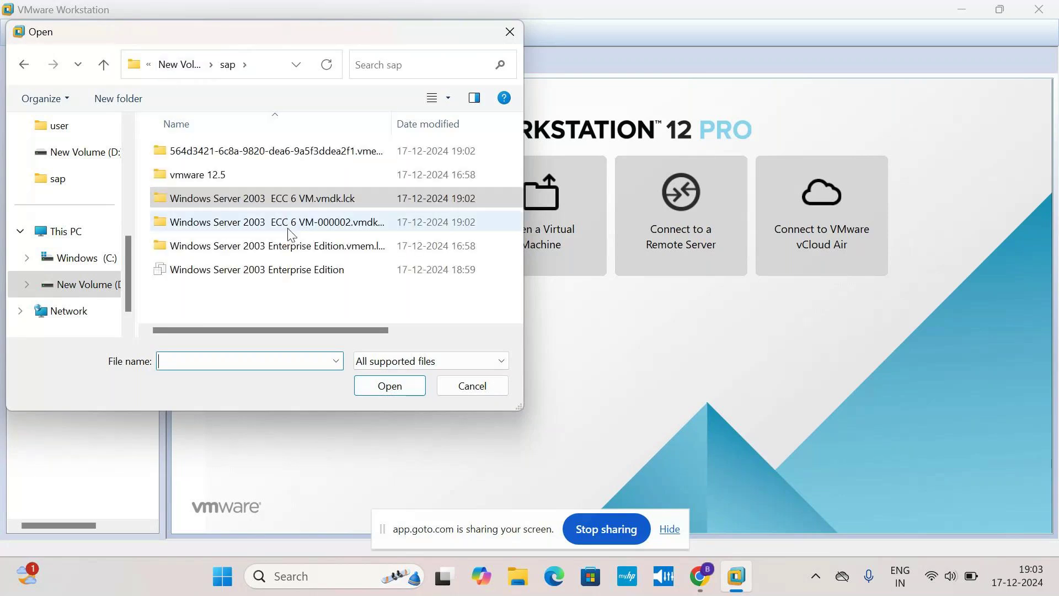
pyautogui.click(287, 297)
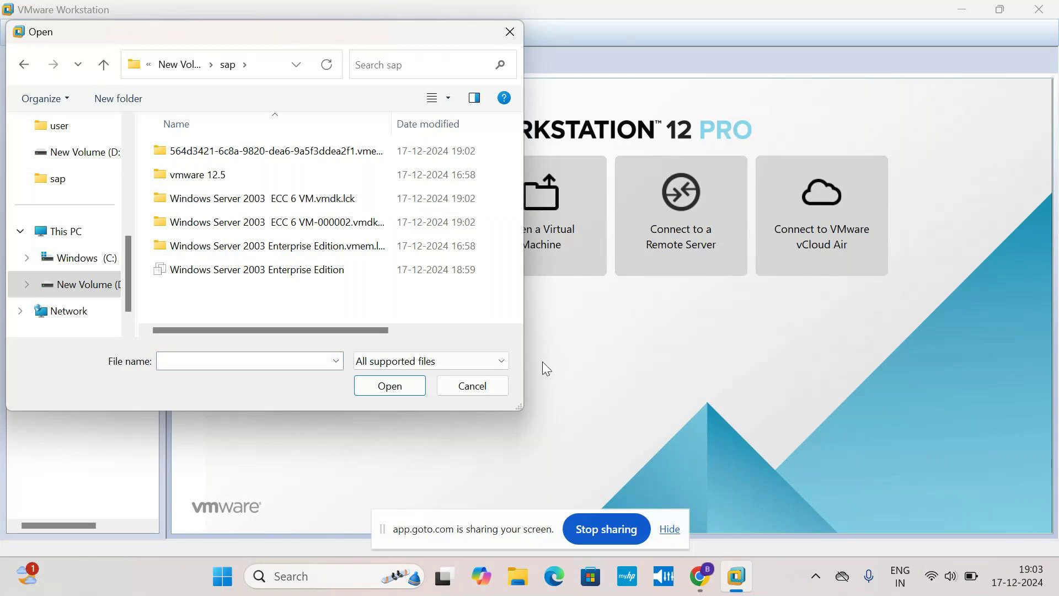
pyautogui.click(509, 32)
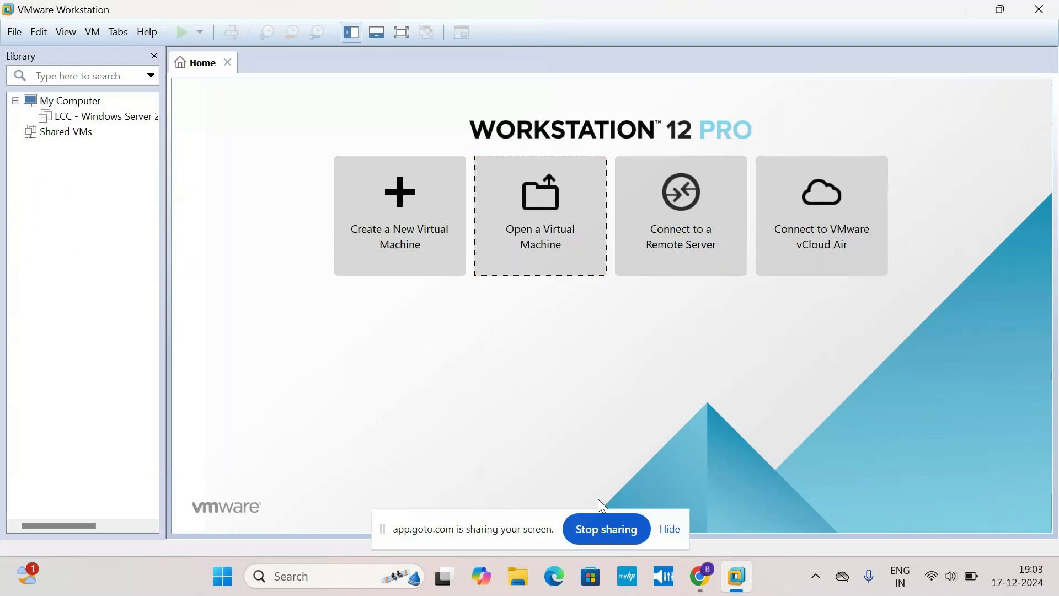
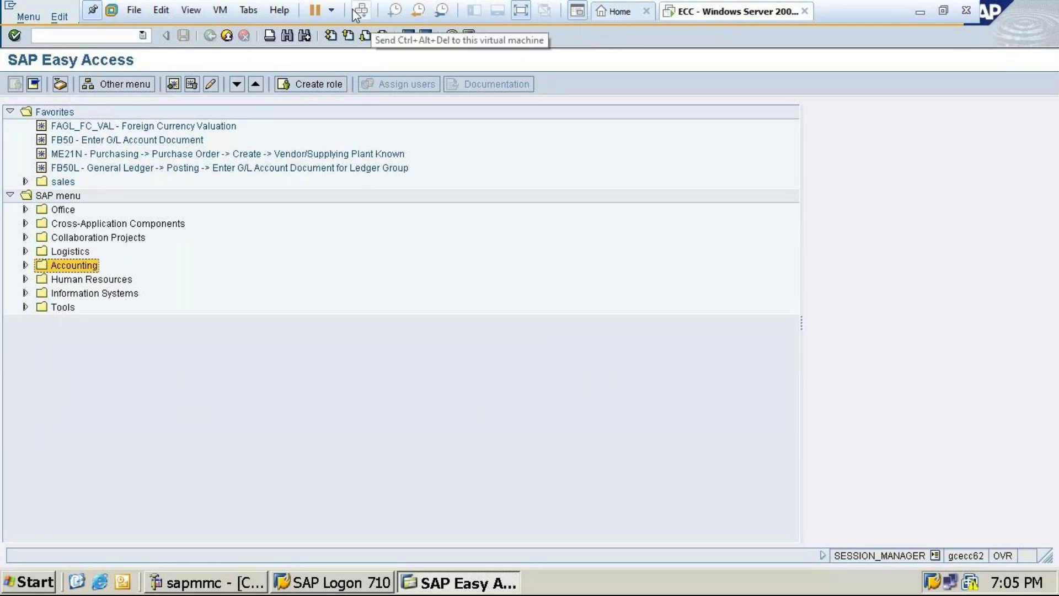
pyautogui.click(331, 11)
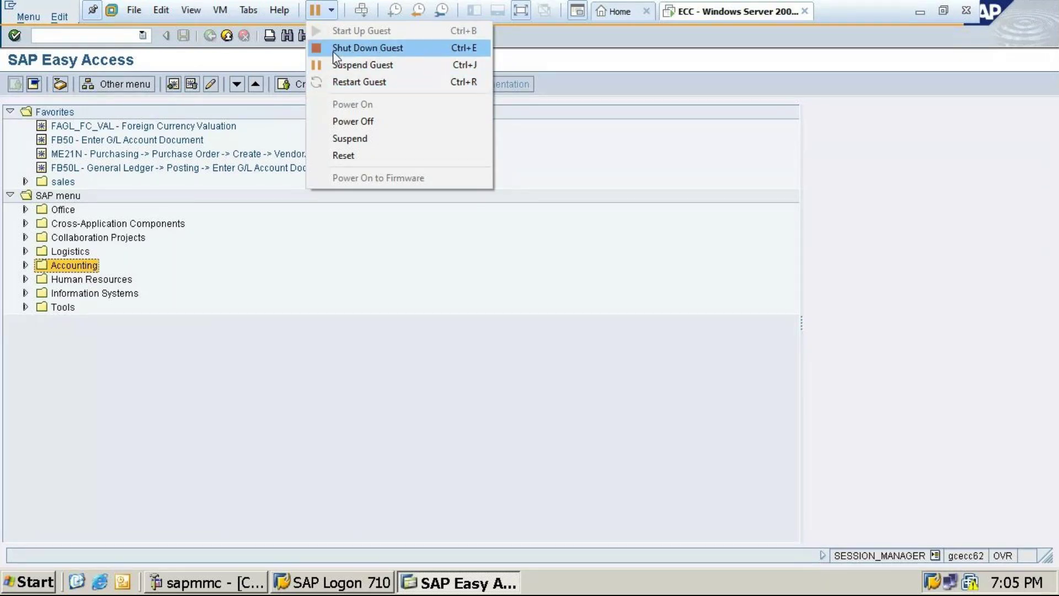
pyautogui.click(1001, 212)
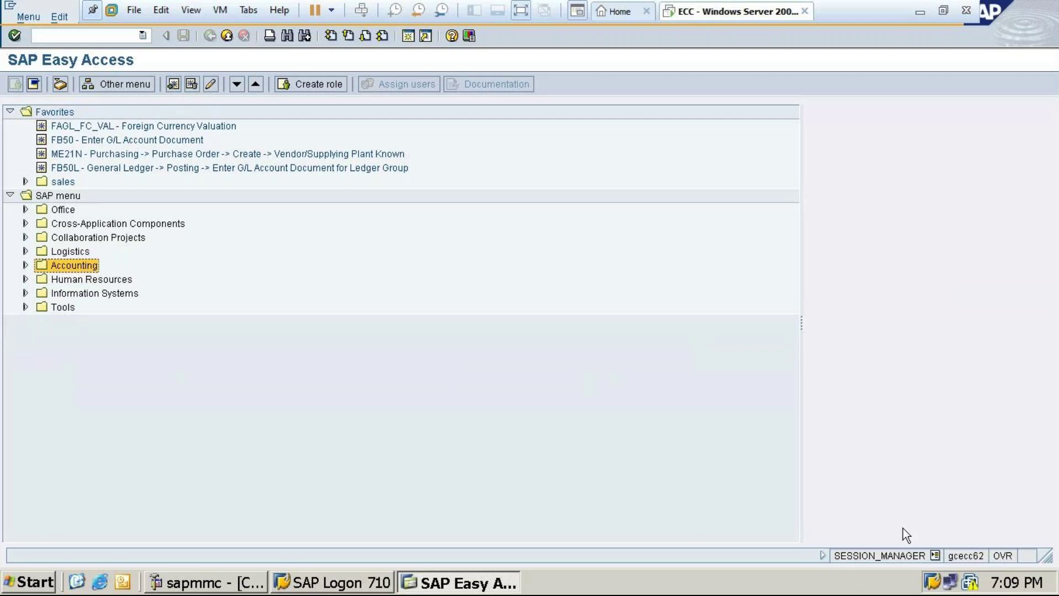
# Step: Switch from the virtual machine to the remote desktop session and look through the files in the File28 folder
pyautogui.click(921, 16)
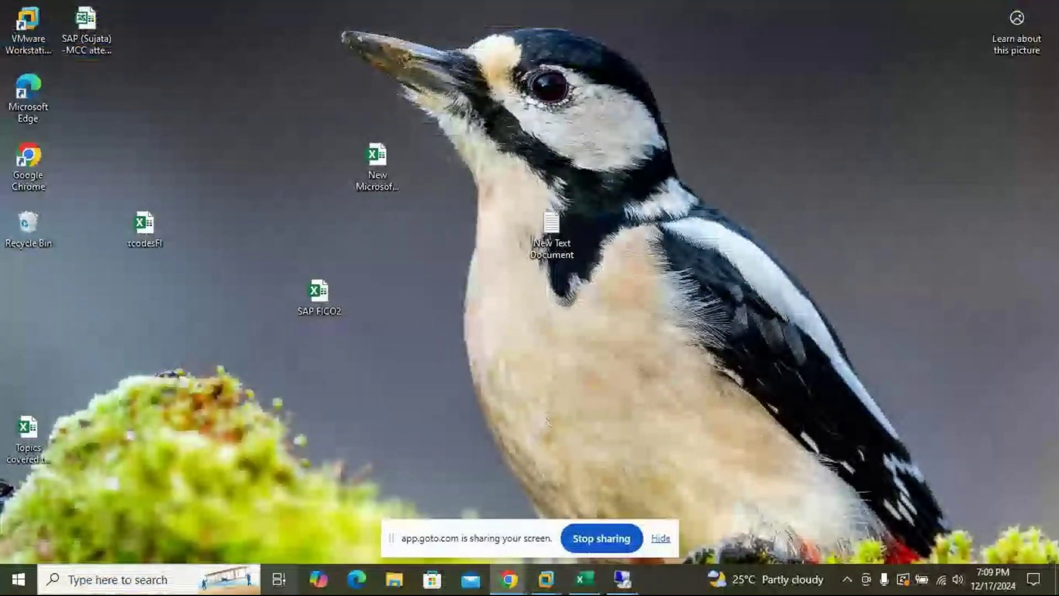
pyautogui.click(612, 590)
pyautogui.scroll(5, 382, 366)
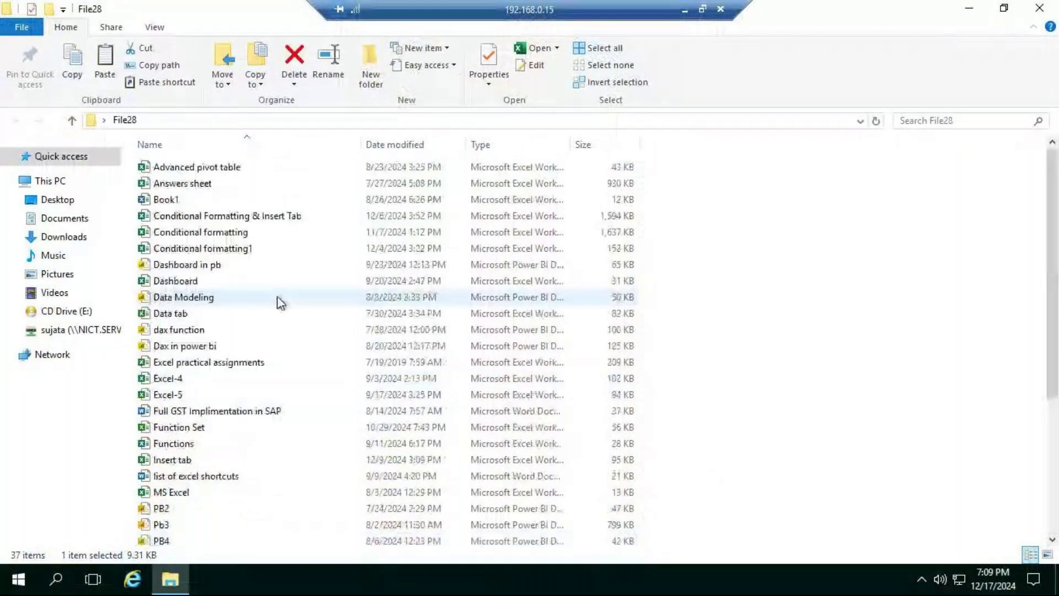
pyautogui.scroll(-5, 284, 314)
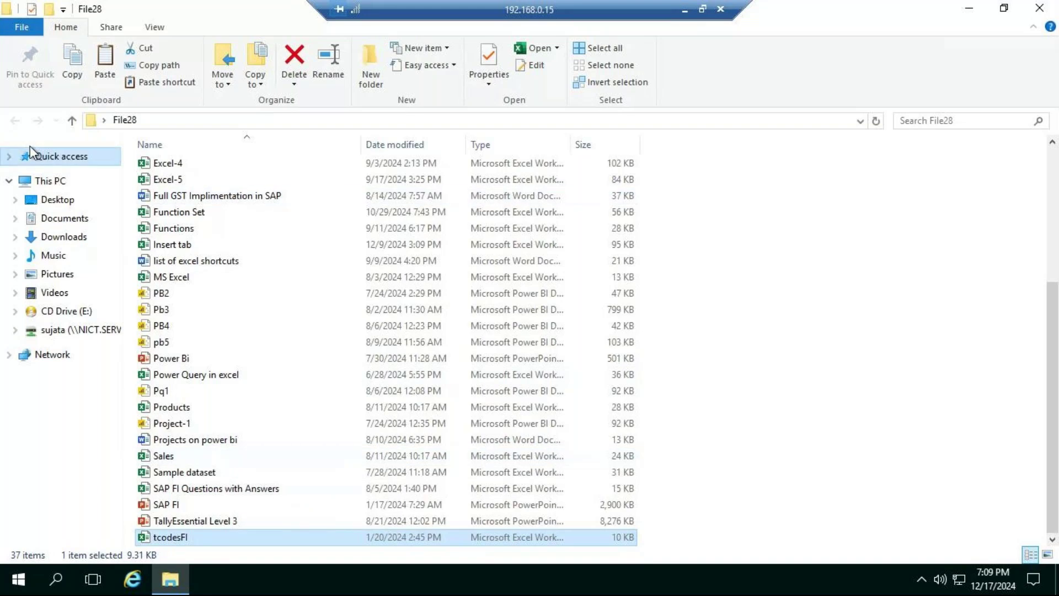
pyautogui.click(1040, 8)
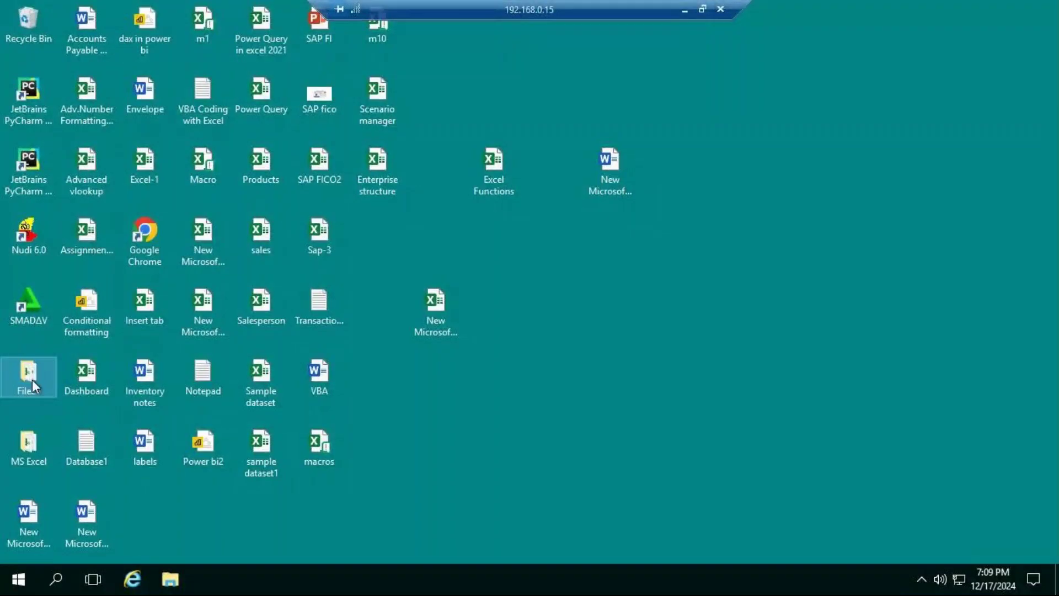
pyautogui.doubleClick(32, 380)
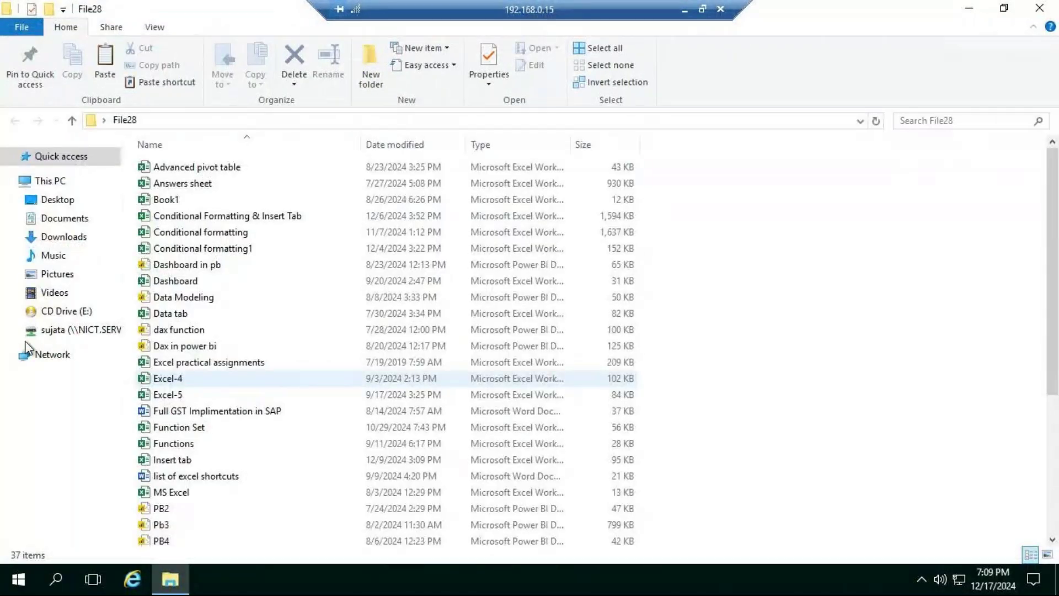
pyautogui.scroll(-5, 184, 505)
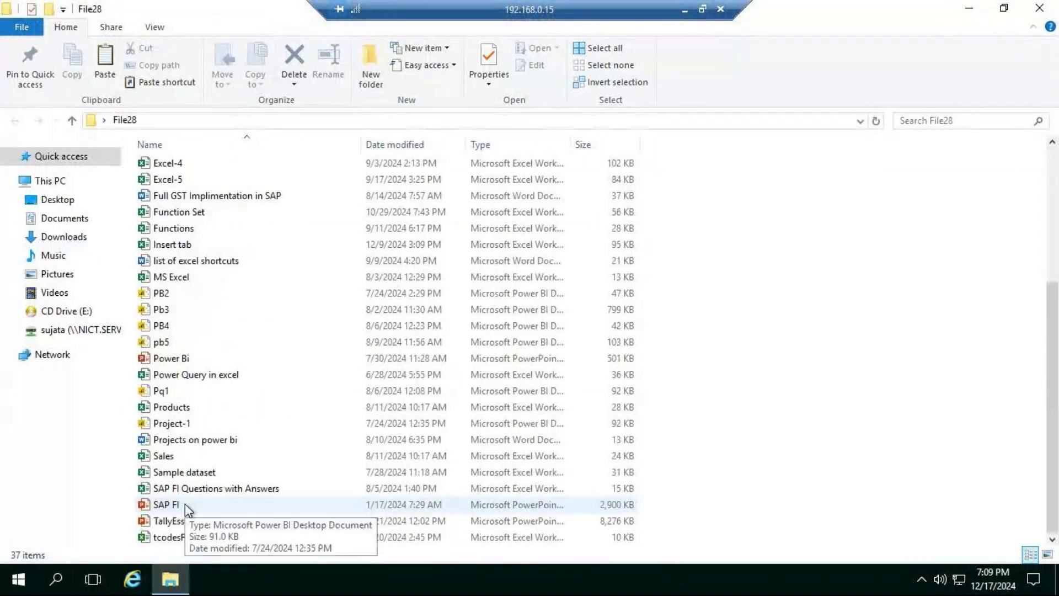
# Step: Open the Accounts Payable in SAP document from All imp files > Super on the Z: network drive and enable editing
pyautogui.click(75, 333)
pyautogui.doubleClick(196, 234)
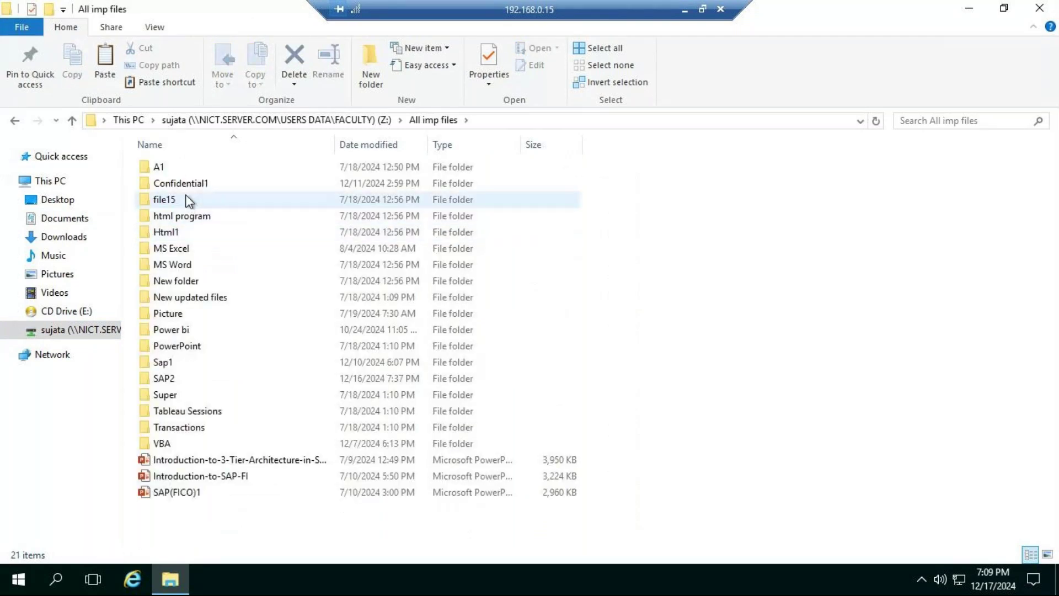
pyautogui.doubleClick(181, 183)
pyautogui.click(15, 120)
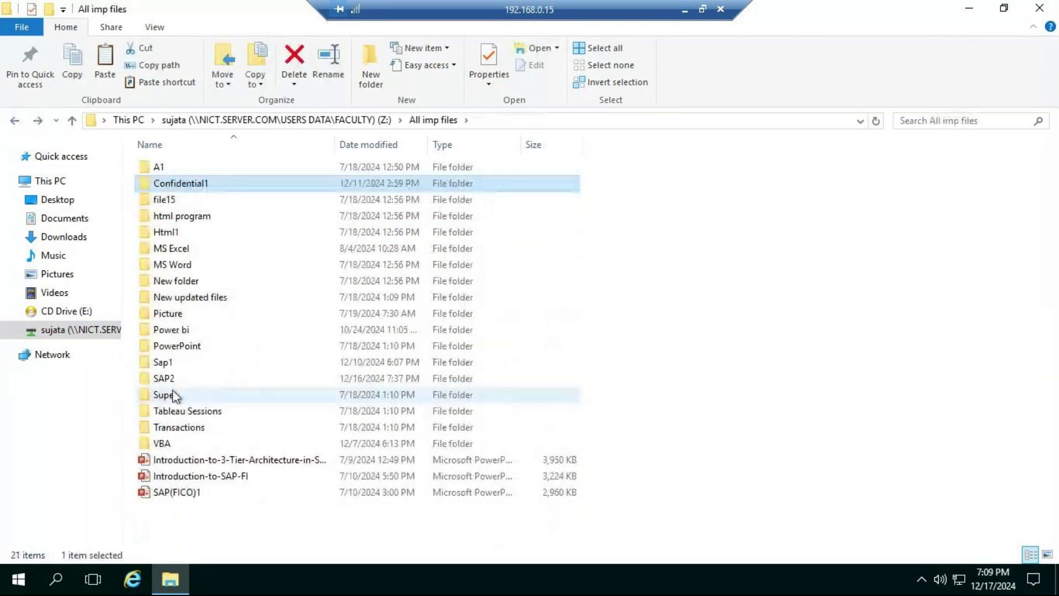
pyautogui.doubleClick(173, 396)
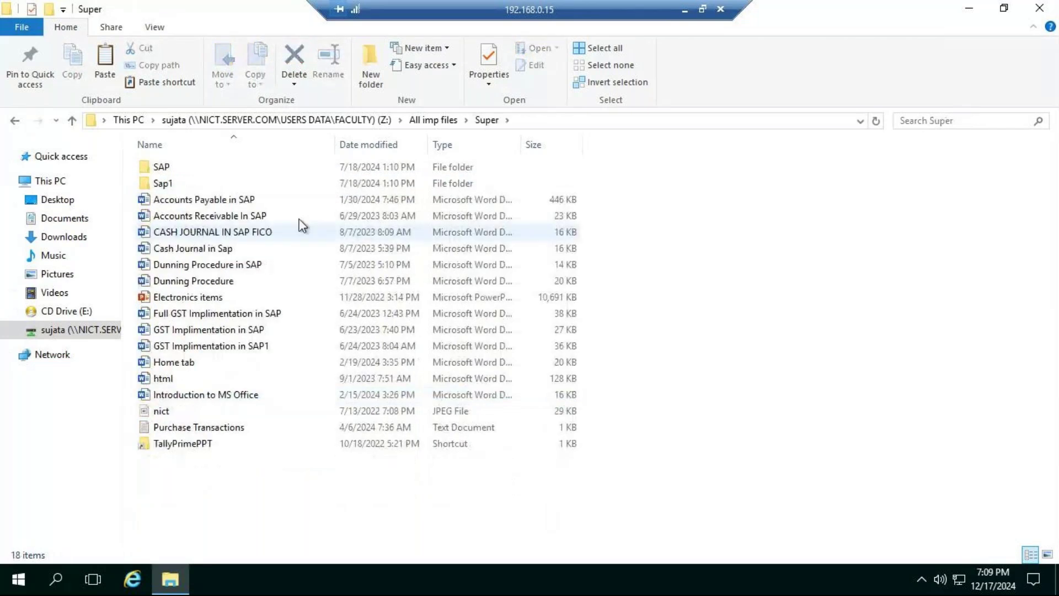
pyautogui.doubleClick(247, 199)
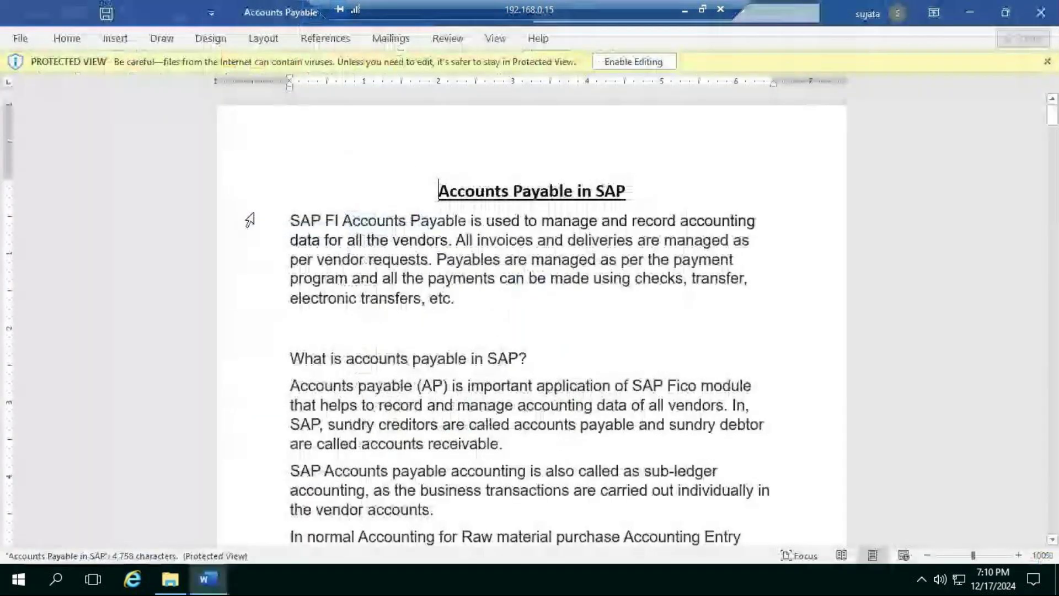
pyautogui.click(621, 61)
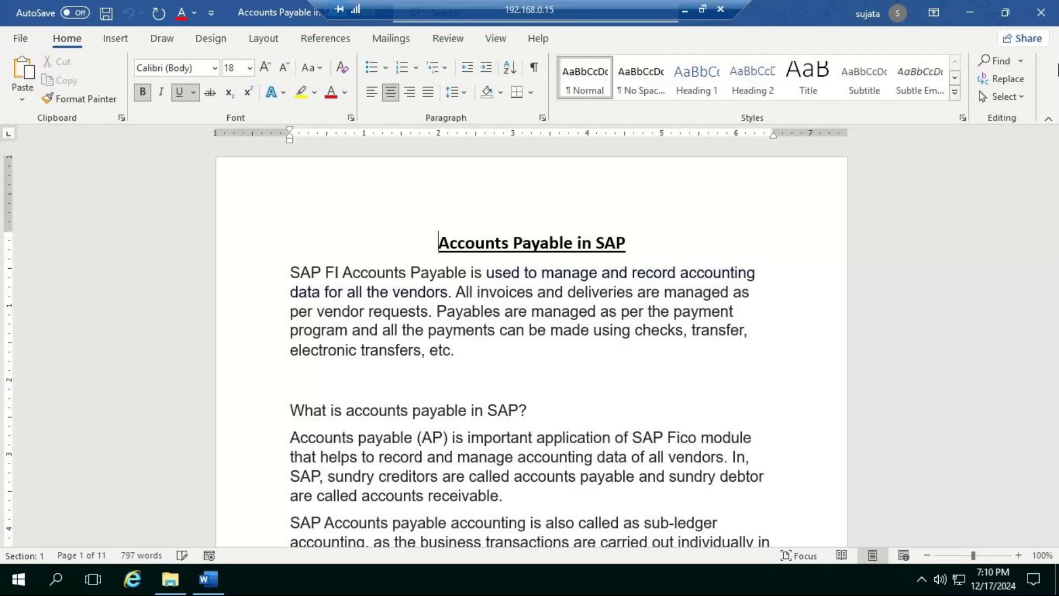
# Step: Change "SAP Fico module" to "SAP Fi module" in the paragraph under "What is accounts payable in SAP?"
pyautogui.scroll(-1, 714, 315)
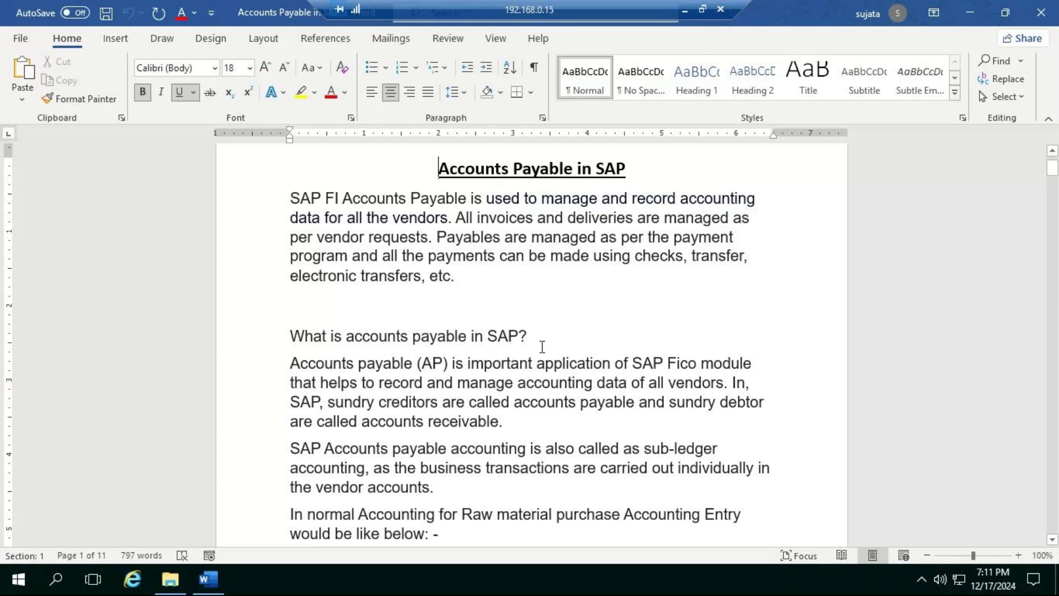
pyautogui.click(698, 371)
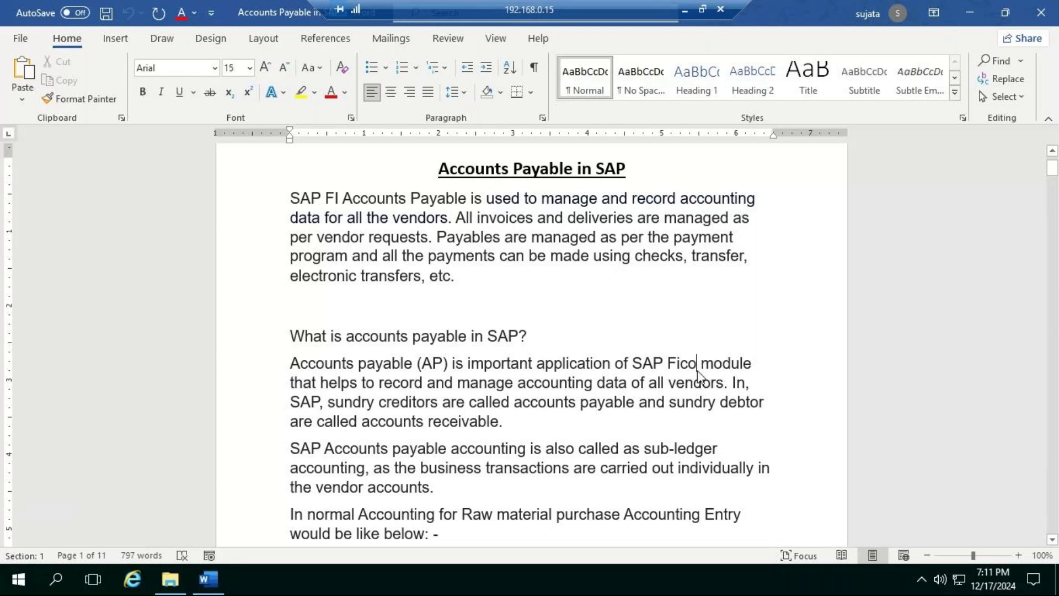
pyautogui.press('BackSpace')
pyautogui.press('BackSpace')
pyautogui.click(832, 288)
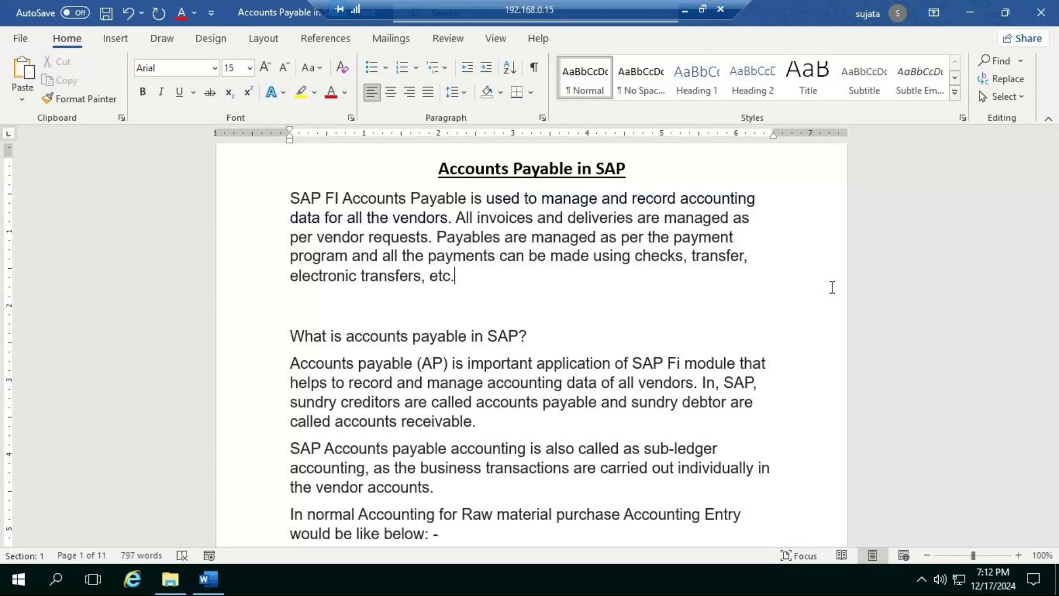
# Step: Read through the accounts payable explanation, the normal and SAP purchase entries, and the Procurement Cycle diagram
pyautogui.scroll(-1, 713, 377)
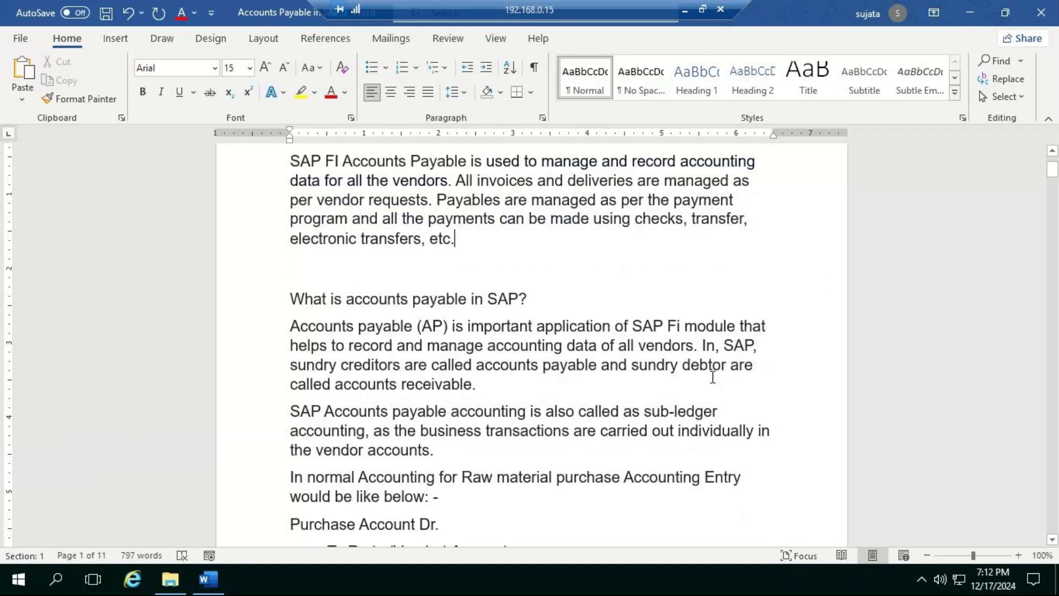
pyautogui.scroll(-1, 713, 377)
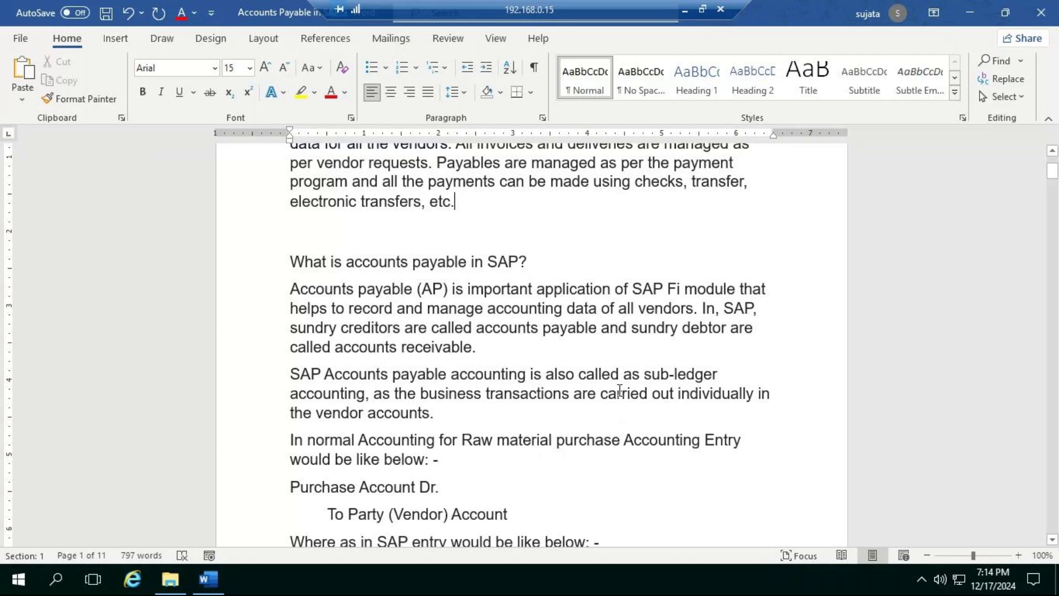
pyautogui.scroll(-2, 620, 390)
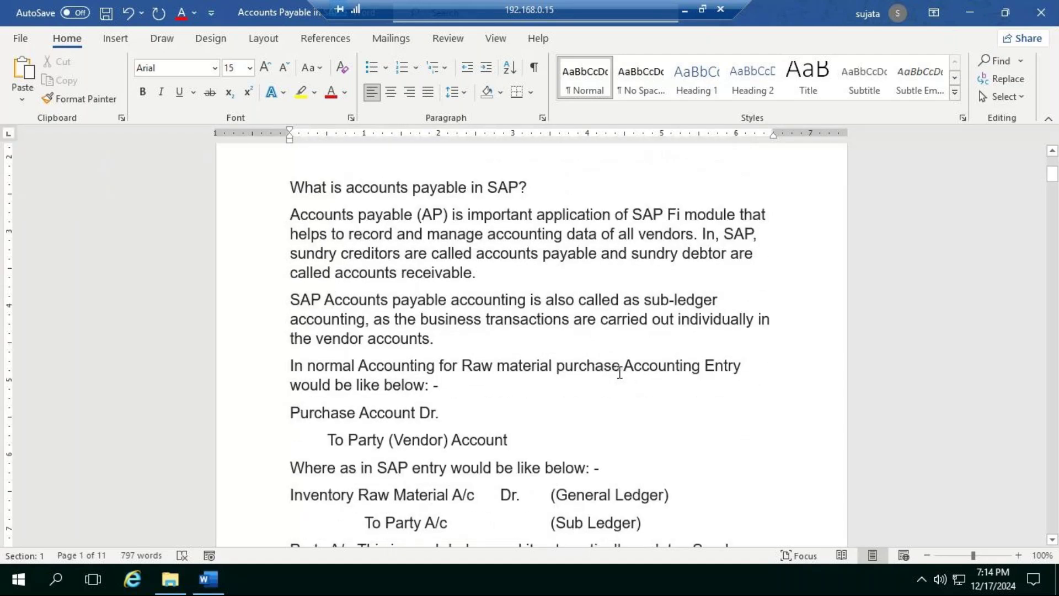
pyautogui.scroll(-2, 620, 371)
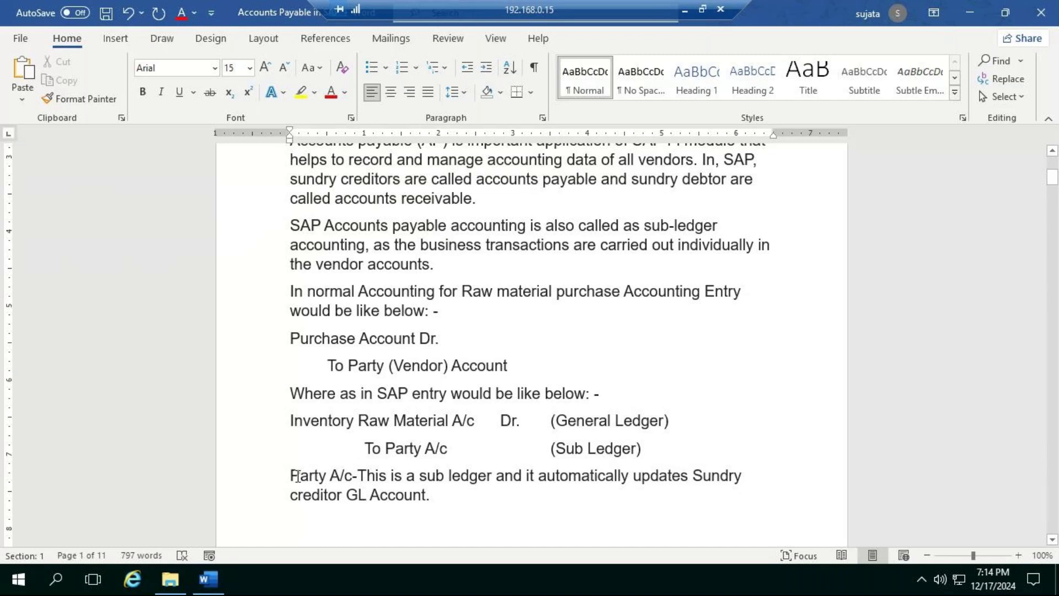
pyautogui.scroll(-3, 611, 450)
pyautogui.scroll(-9, 611, 448)
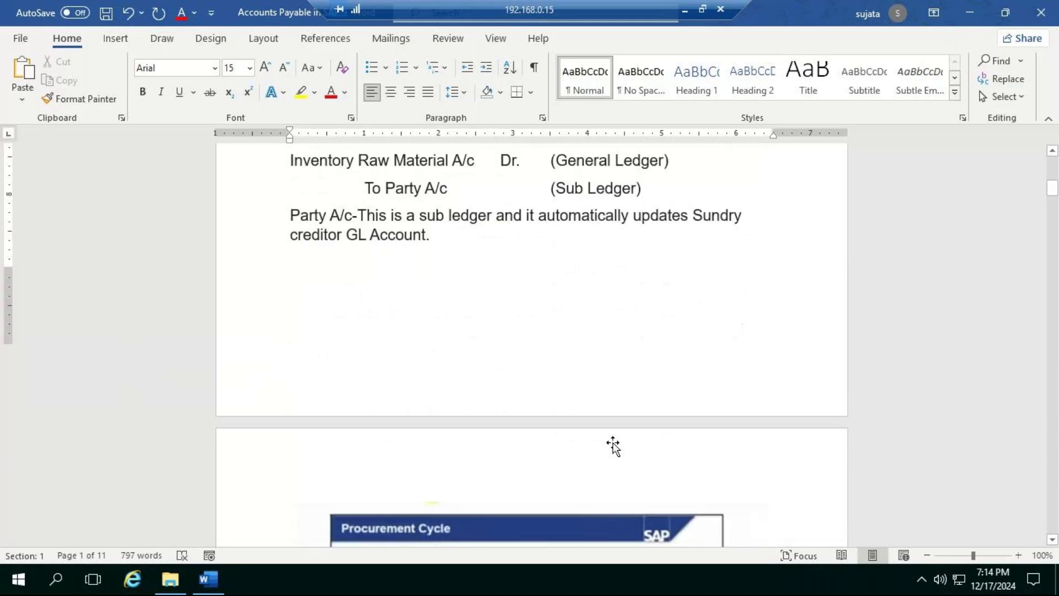
pyautogui.scroll(-1, 614, 442)
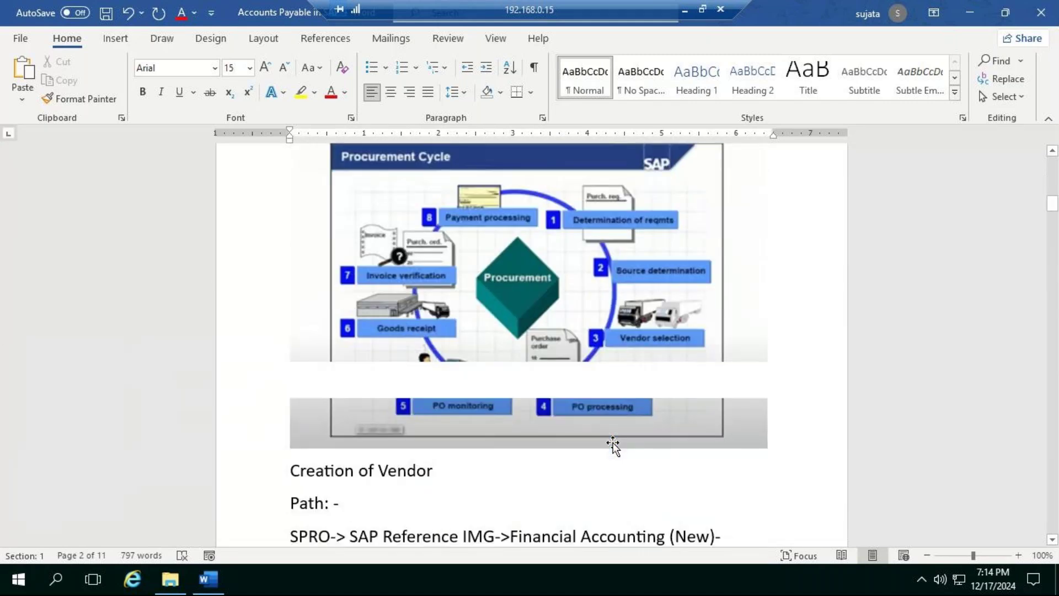
pyautogui.scroll(1, 614, 443)
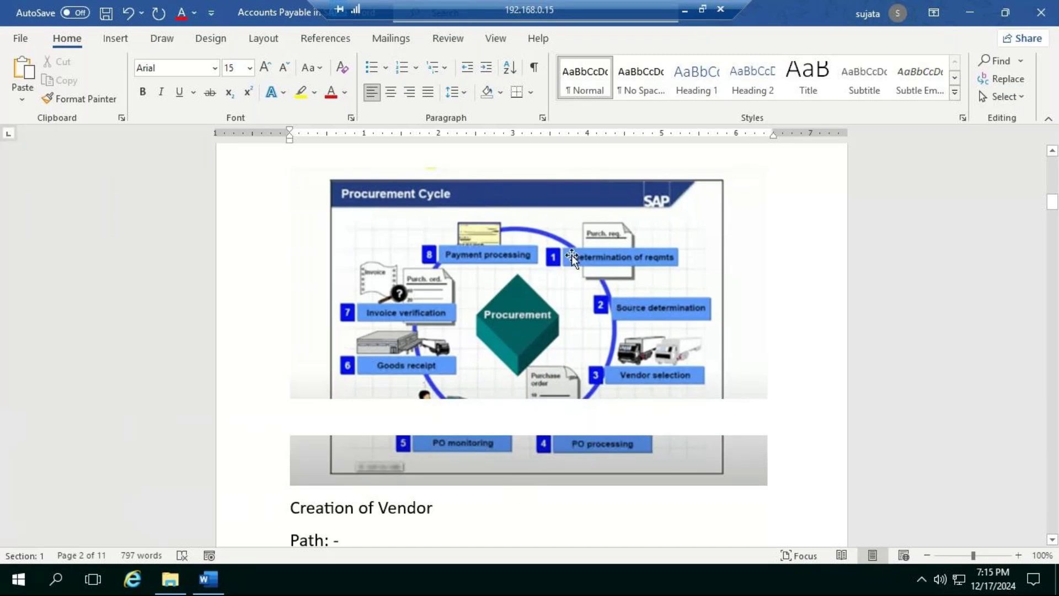
# Step: Review the Creation of Vendor notes on vendor account groups, creating number ranges and assigning them to account groups
pyautogui.scroll(-5, 571, 255)
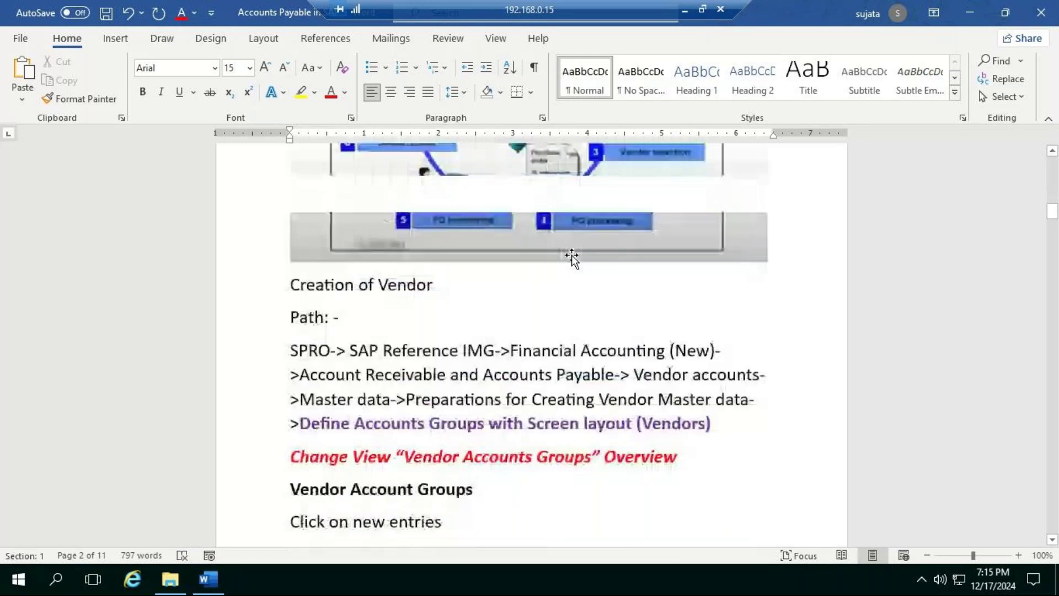
pyautogui.scroll(-2, 571, 255)
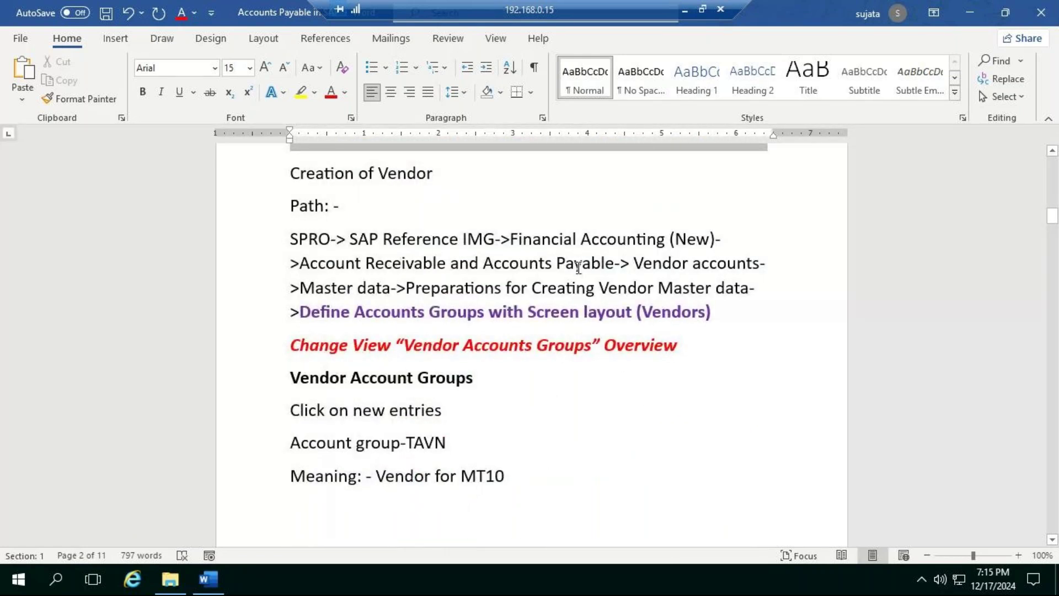
pyautogui.scroll(-1, 578, 258)
pyautogui.scroll(-20, 577, 257)
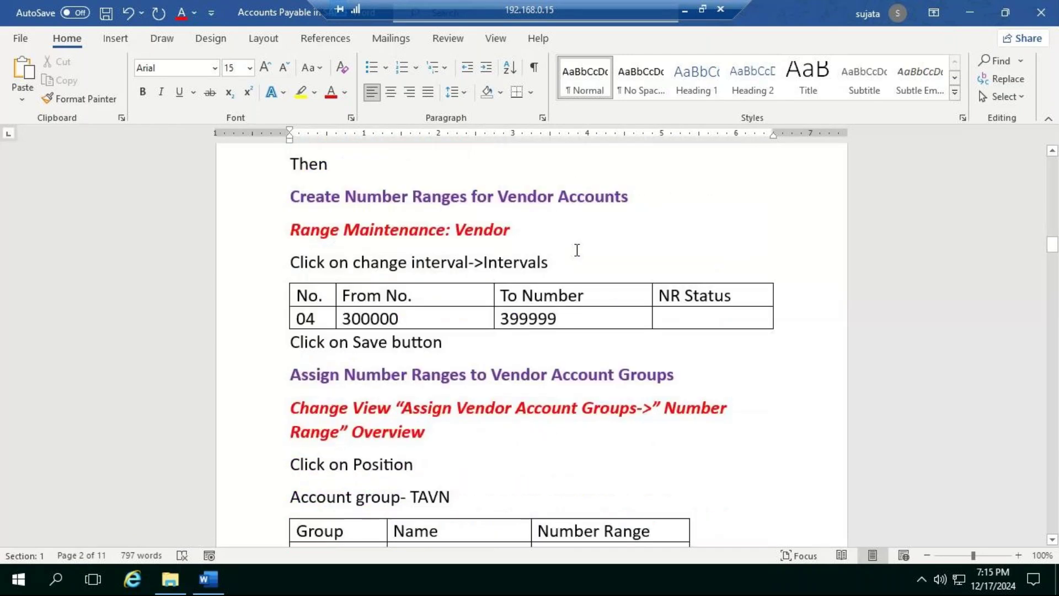
pyautogui.scroll(-20, 577, 250)
pyautogui.scroll(1, 576, 244)
pyautogui.scroll(15, 576, 243)
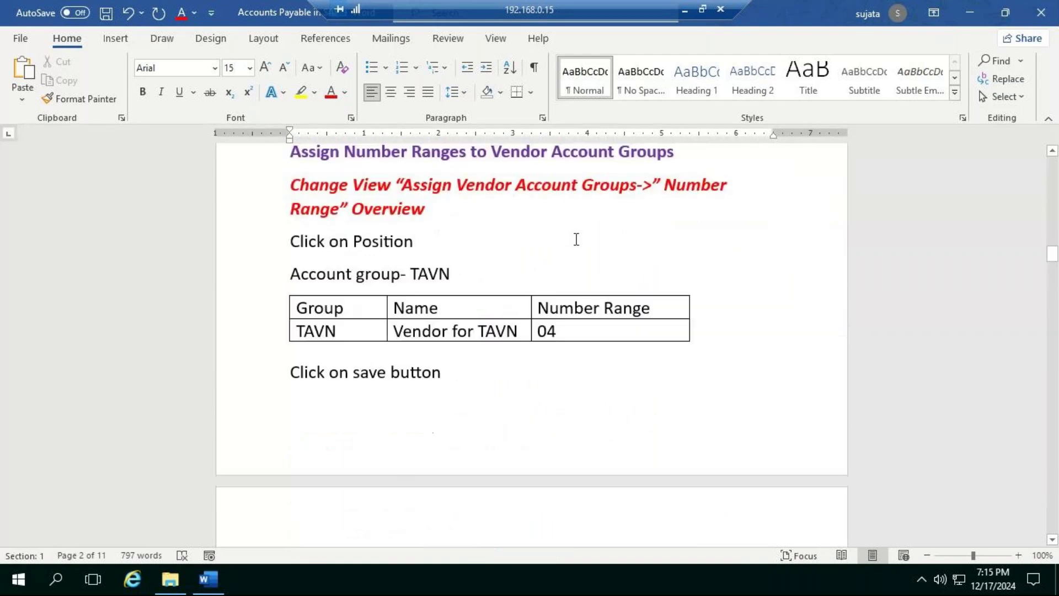
pyautogui.scroll(15, 576, 239)
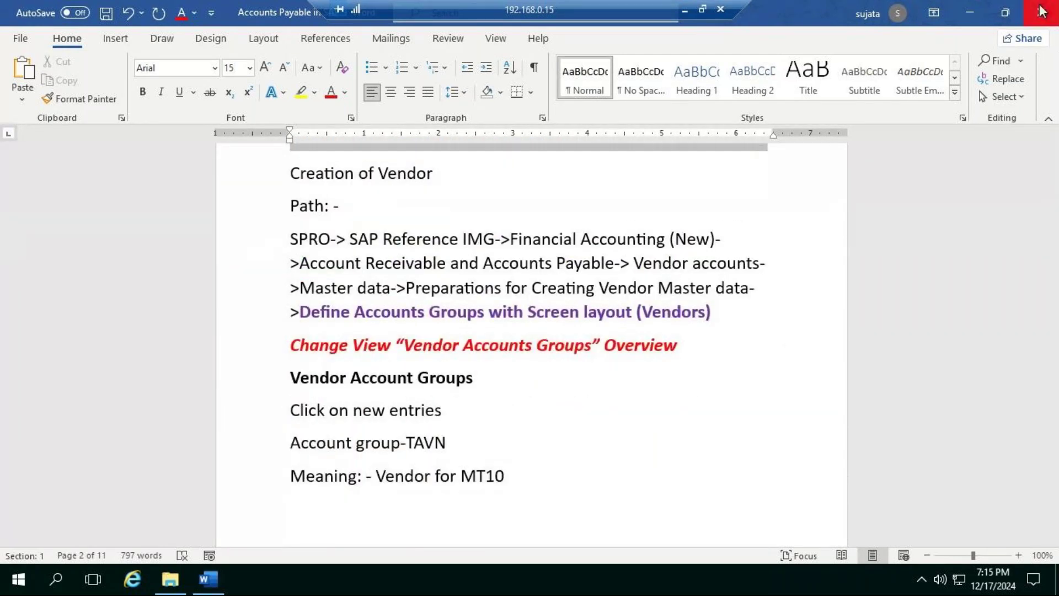
# Step: Close the Accounts Payable in SAP document with its changes saved, and copy the file from the Super folder
pyautogui.click(1041, 14)
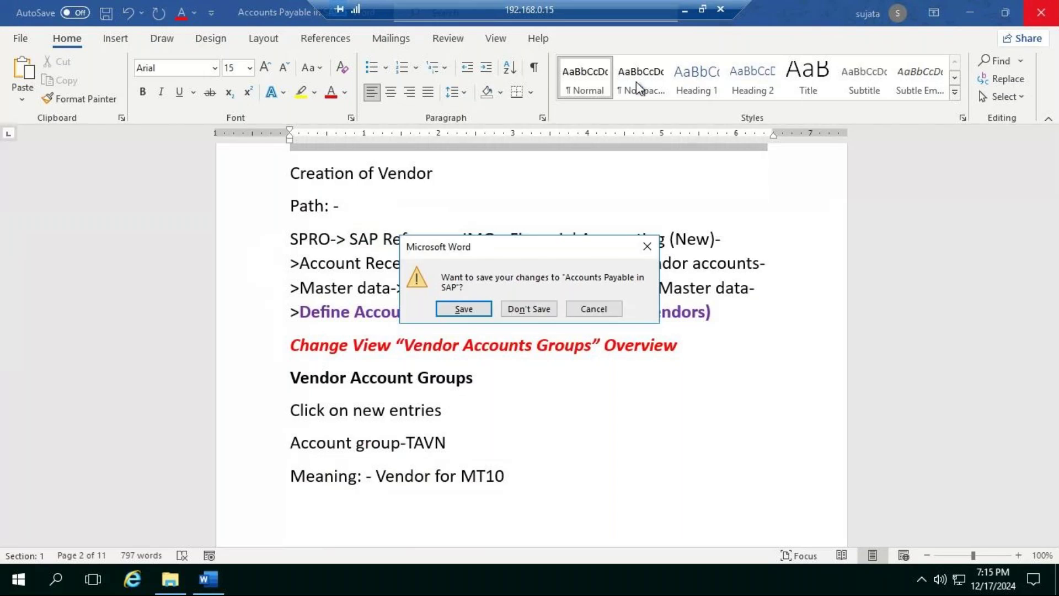
pyautogui.click(464, 309)
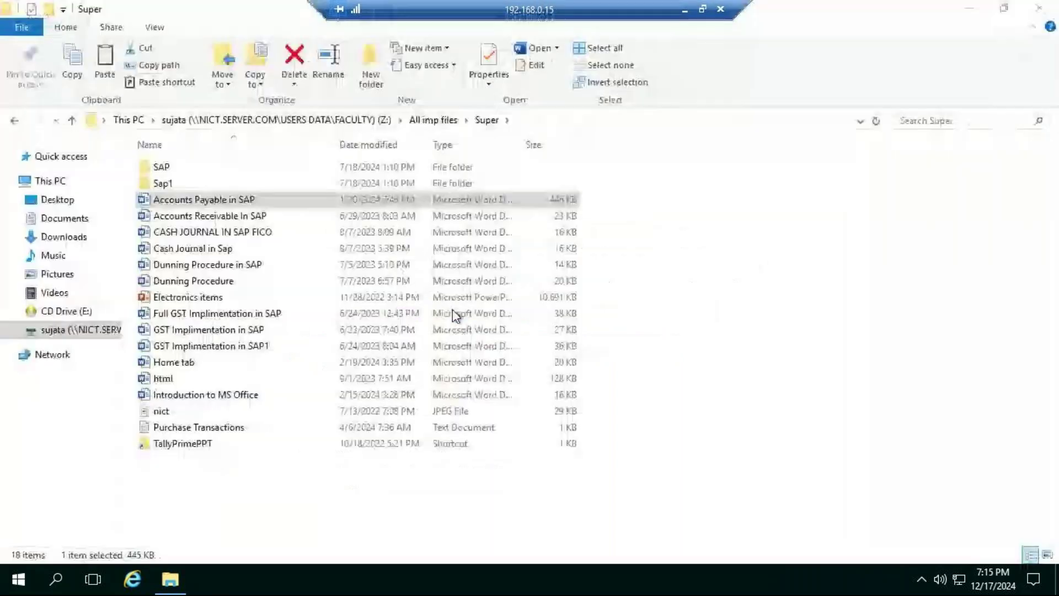
pyautogui.rightClick(196, 195)
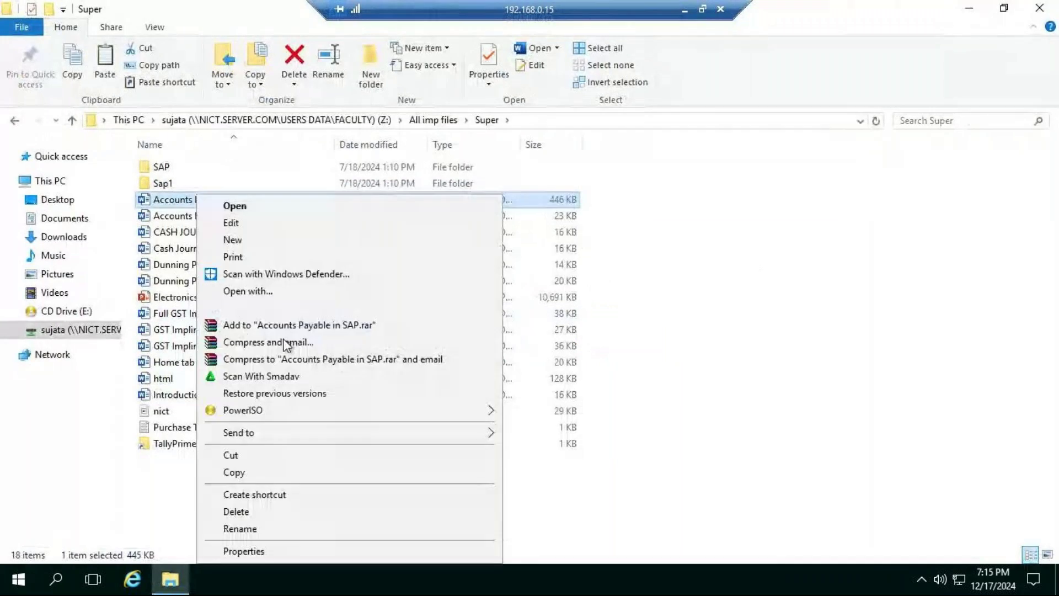
pyautogui.click(230, 475)
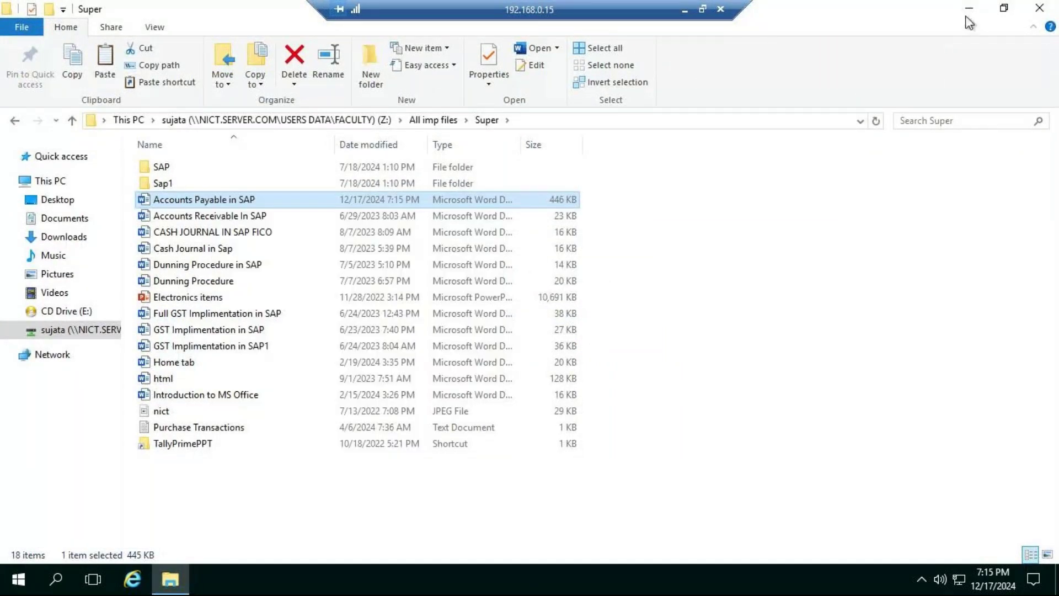
# Step: Paste the copied Accounts Payable in SAP document into the File28 folder on the desktop and close the folder
pyautogui.click(970, 8)
pyautogui.rightClick(533, 338)
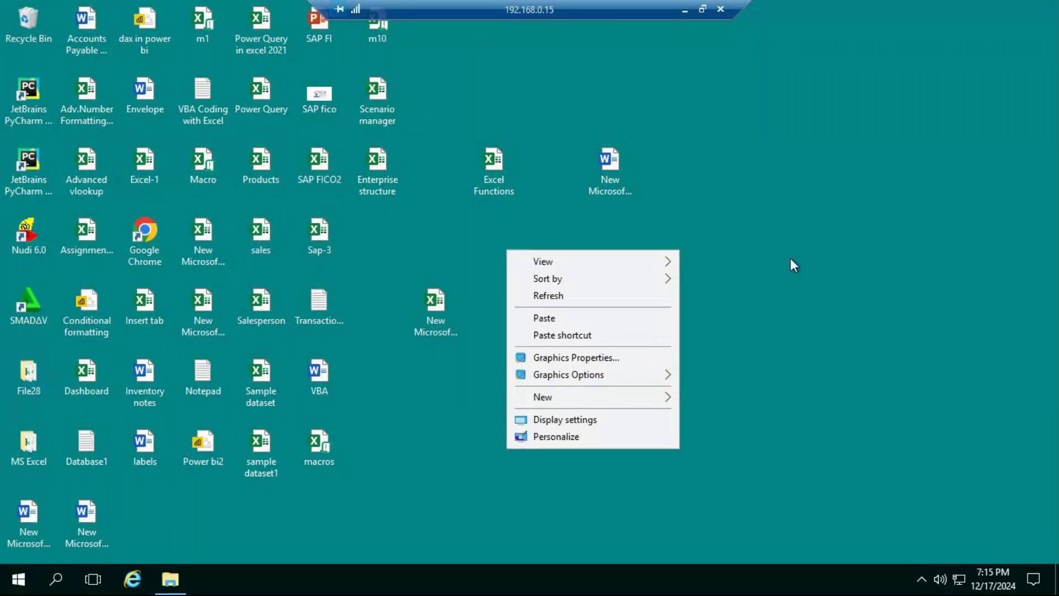
pyautogui.click(527, 231)
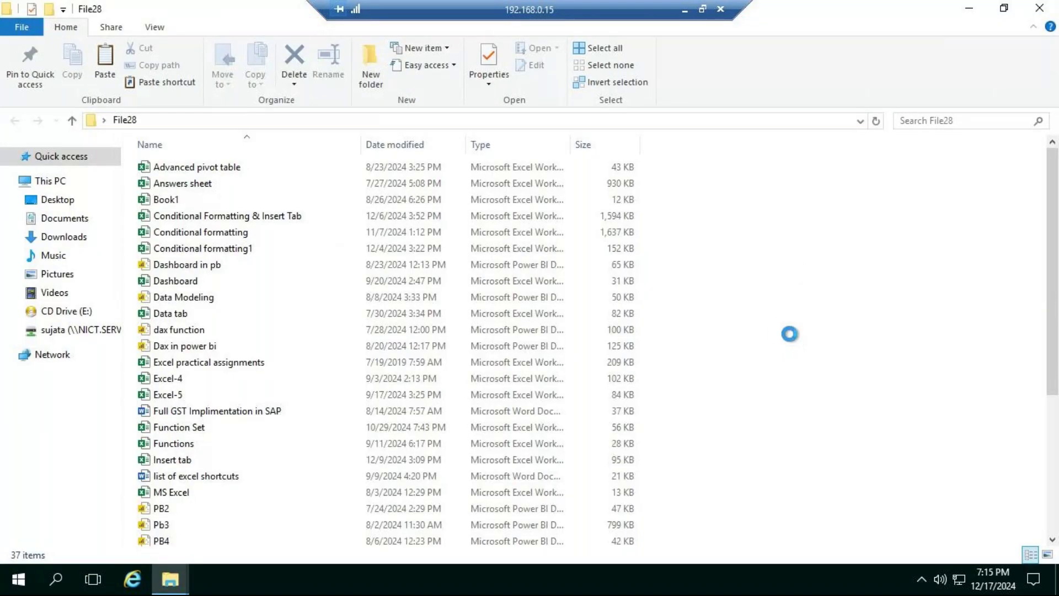
pyautogui.rightClick(782, 299)
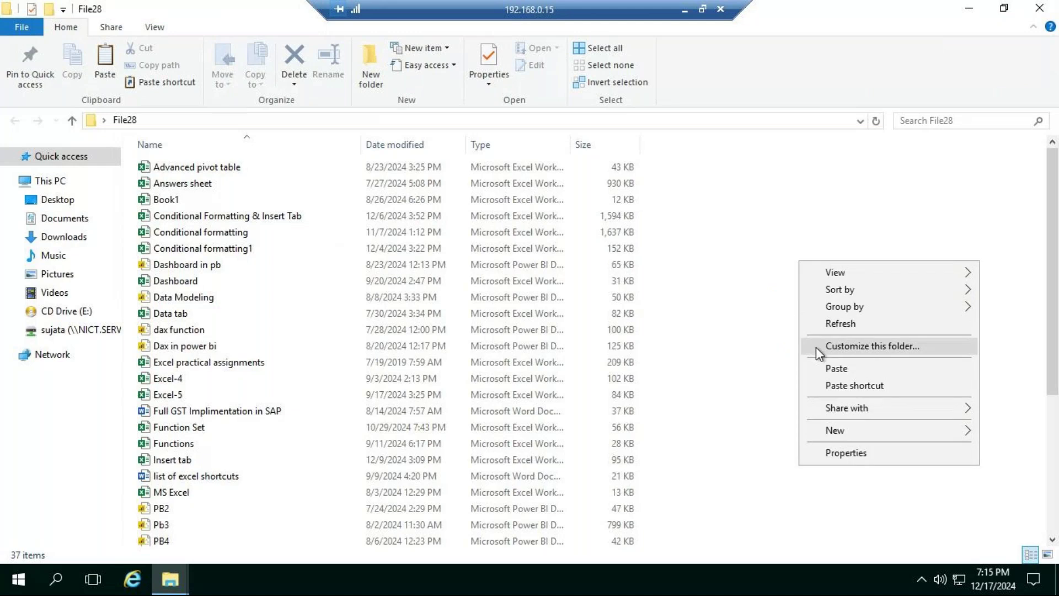
pyautogui.click(818, 368)
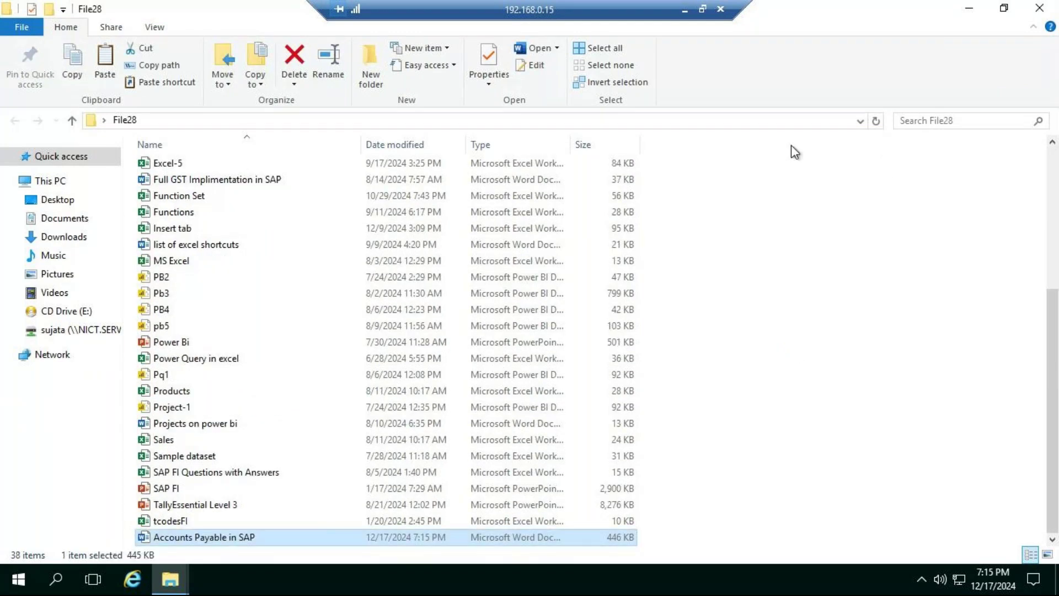
pyautogui.click(1039, 8)
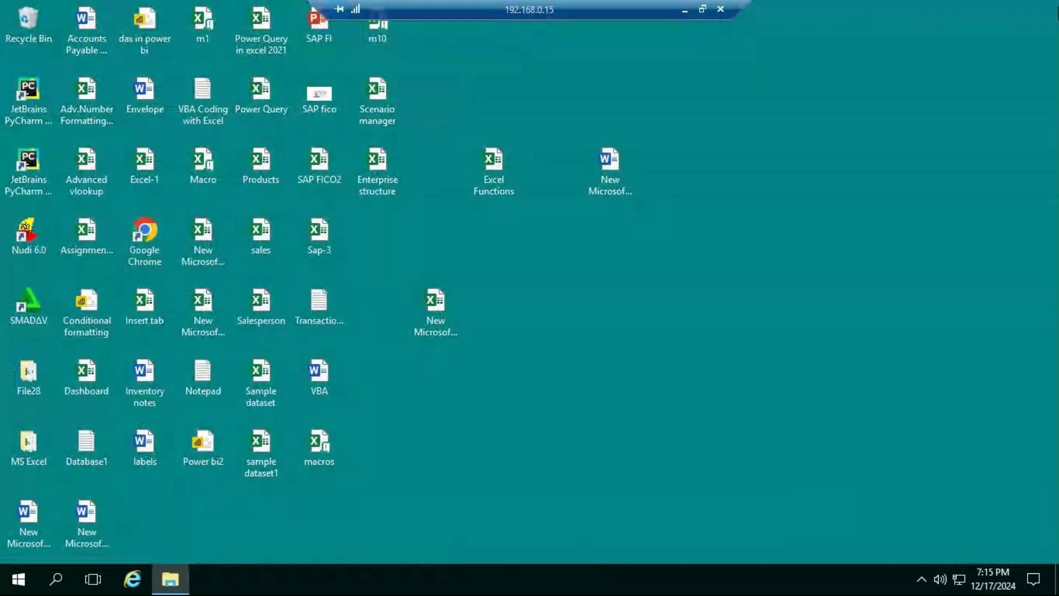
# Step: Leave the remote desktop, switch to the SAP FICO2 workbook in Excel and find the Document Type Number Range sheet
pyautogui.click(684, 10)
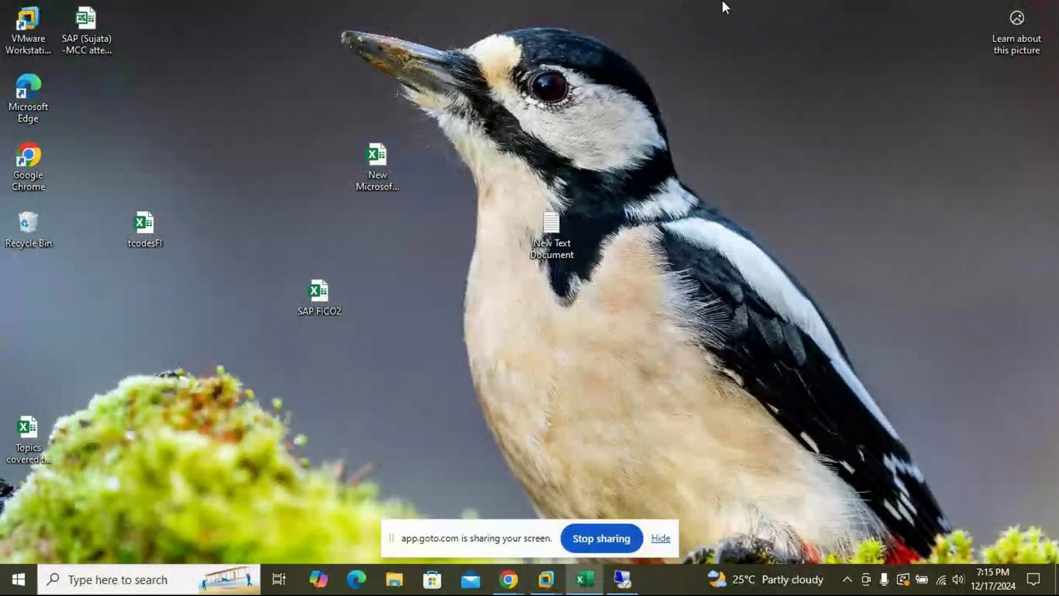
pyautogui.click(584, 580)
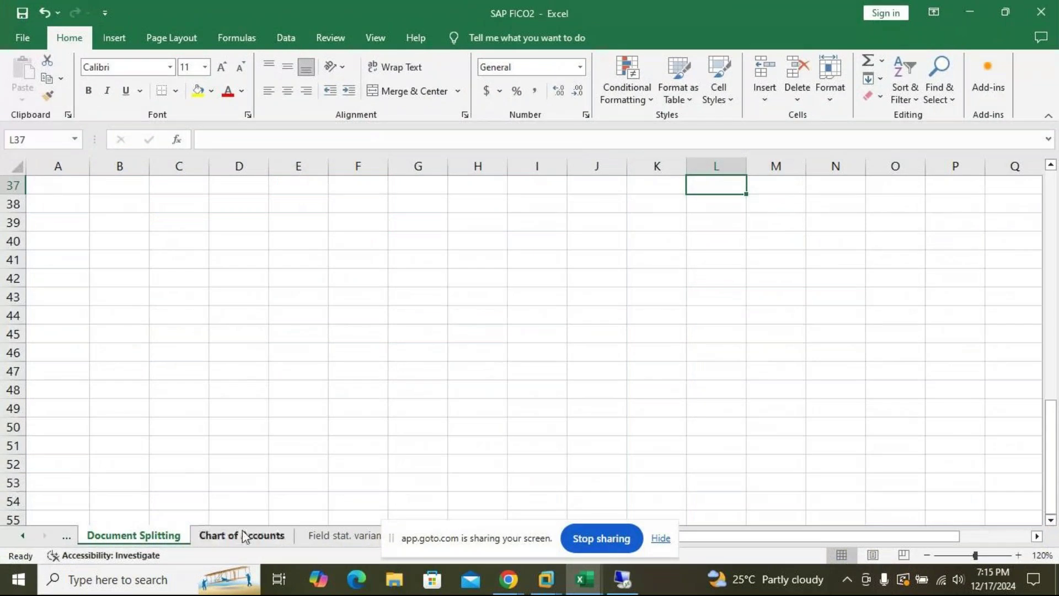
pyautogui.click(244, 536)
pyautogui.scroll(-7, 403, 351)
pyautogui.scroll(-2, 402, 353)
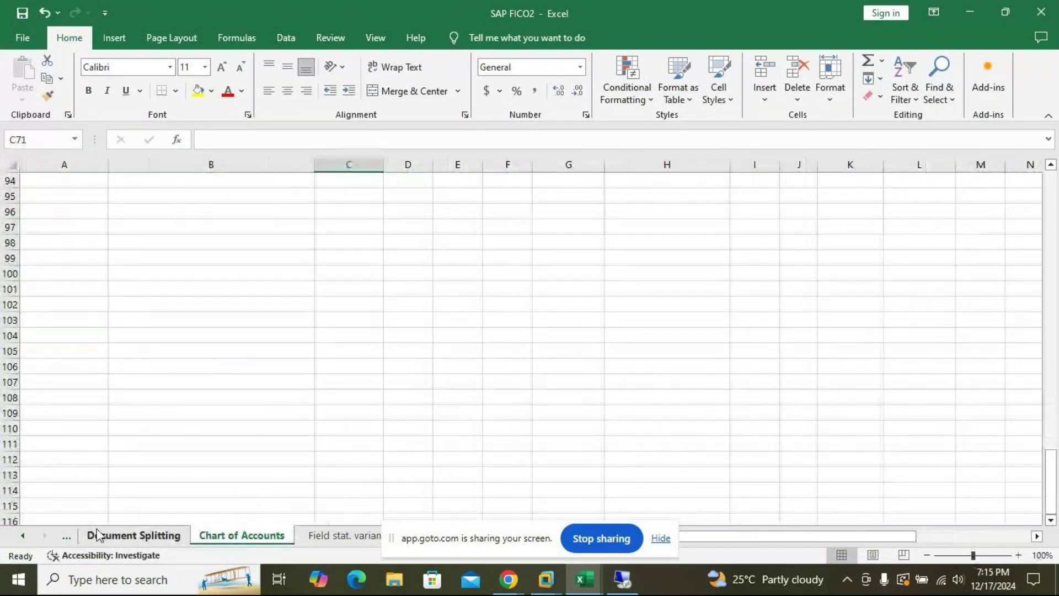
pyautogui.click(113, 533)
pyautogui.scroll(2, 262, 413)
pyautogui.scroll(9, 265, 411)
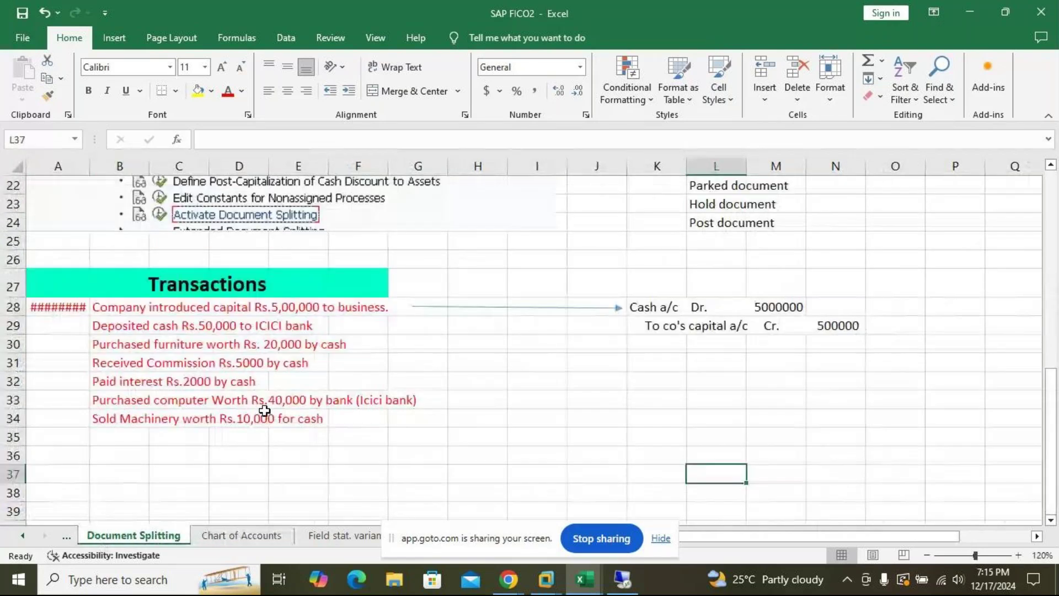
pyautogui.scroll(1, 272, 400)
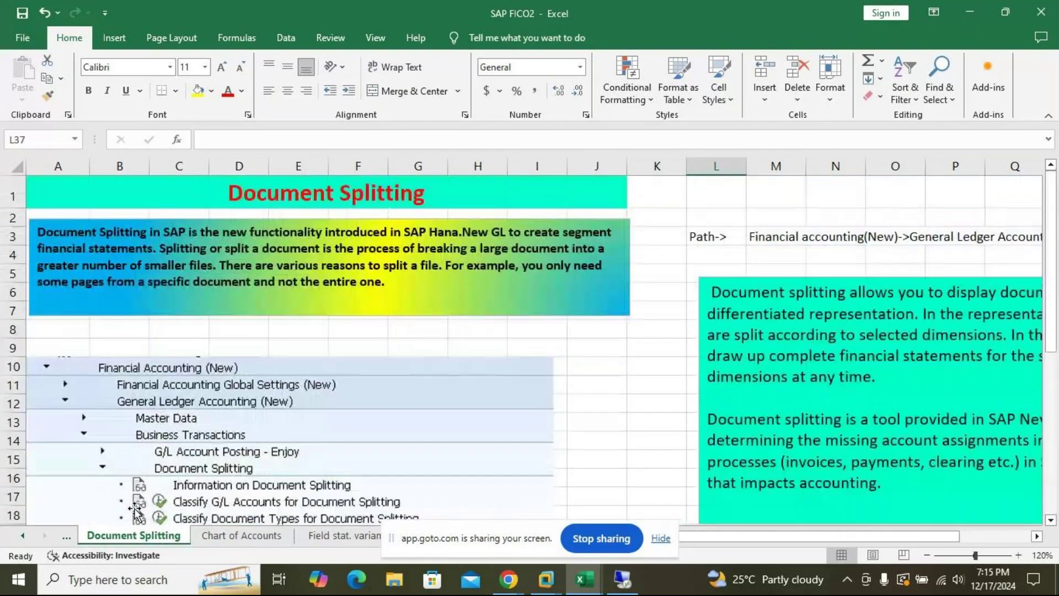
pyautogui.hotkey('ctrl', 'pageup')
pyautogui.scroll(-13, 379, 384)
pyautogui.scroll(-11, 379, 385)
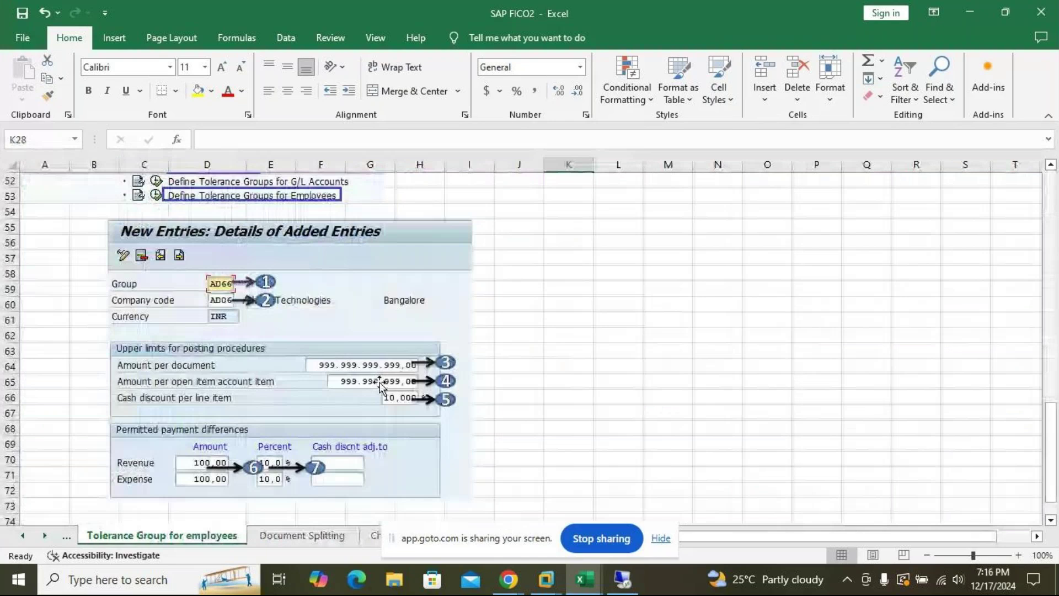
pyautogui.hotkey('ctrl', 'pageup')
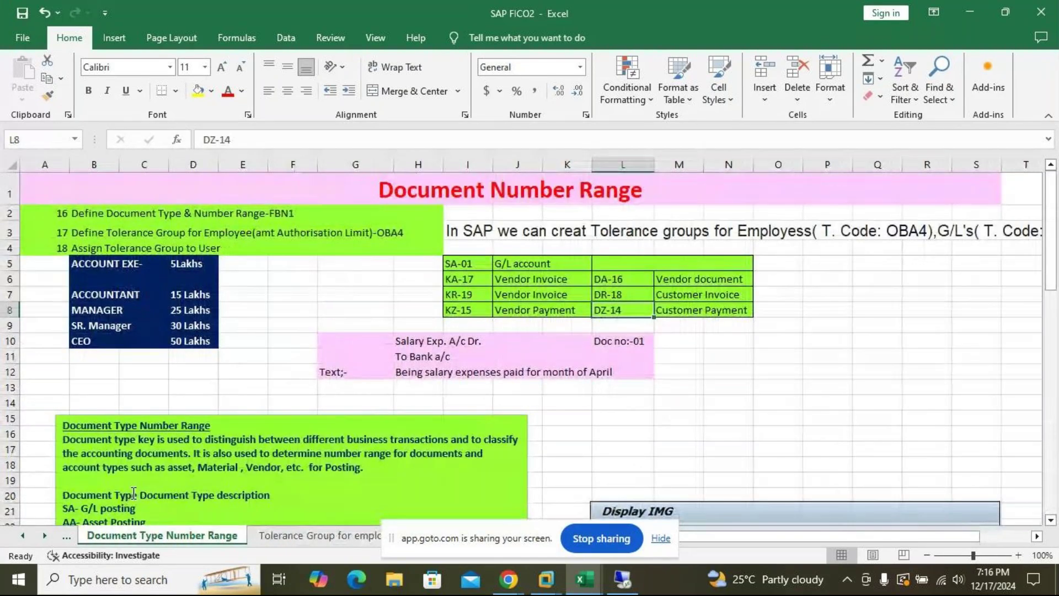
# Step: Review the document number range table and the Document Type Number Range notes on the document type keys
pyautogui.scroll(-3, 450, 347)
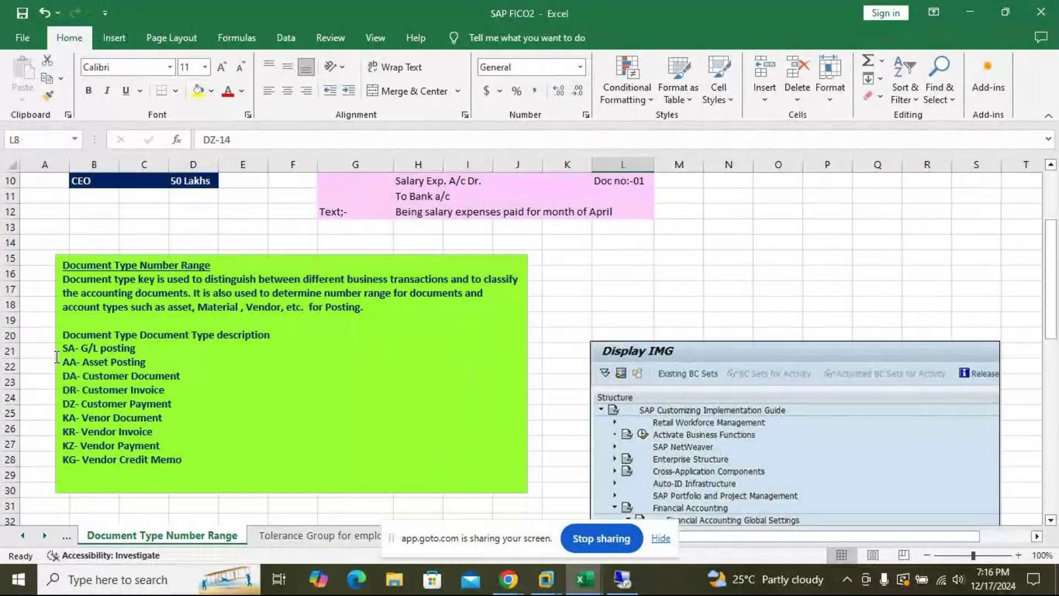
pyautogui.scroll(3, 730, 275)
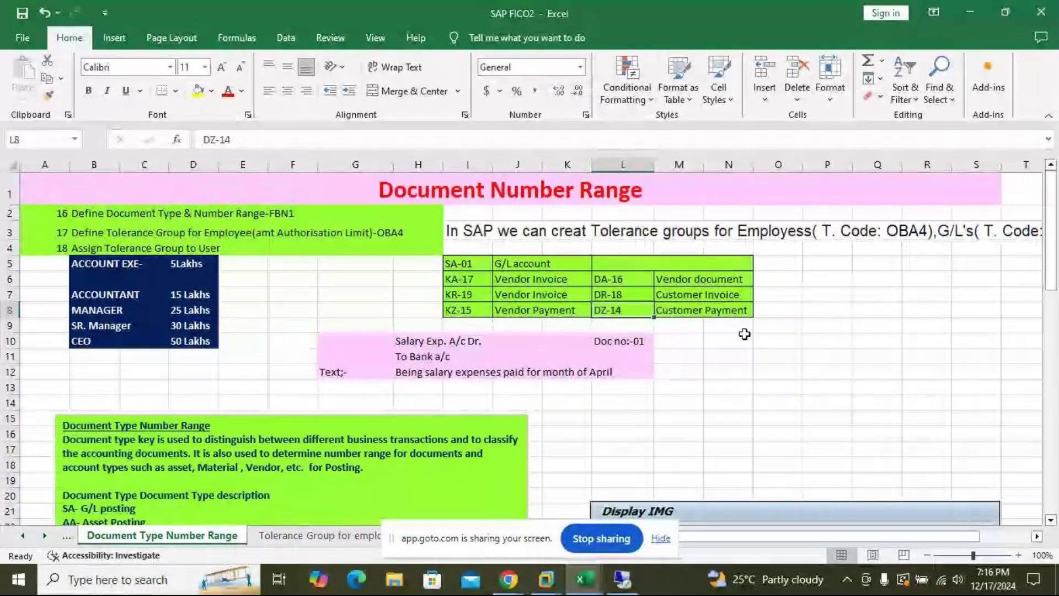
pyautogui.scroll(-3, 745, 335)
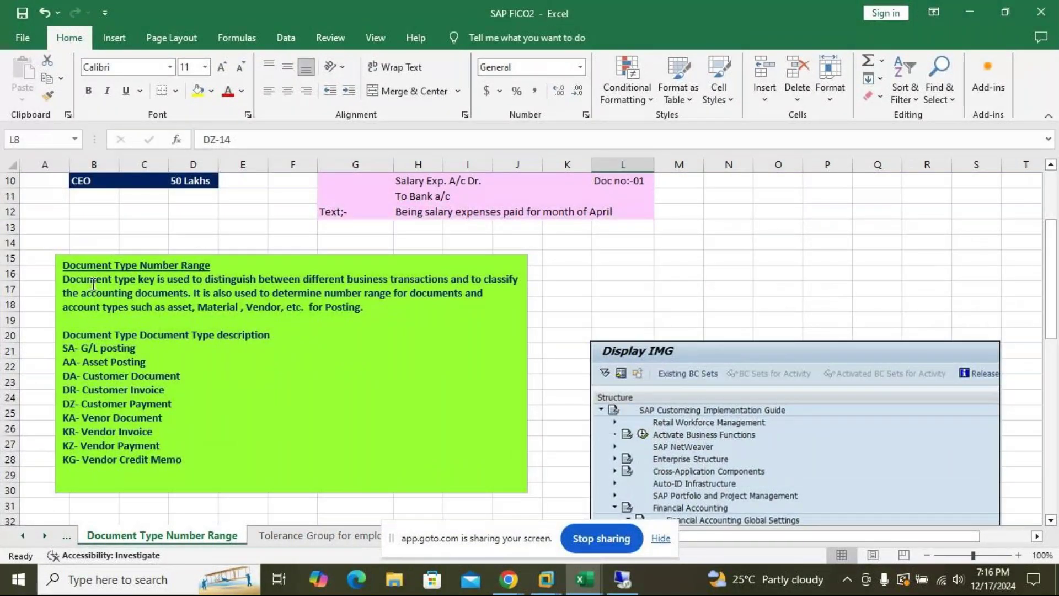
pyautogui.scroll(-2, 199, 240)
pyautogui.scroll(1, 347, 367)
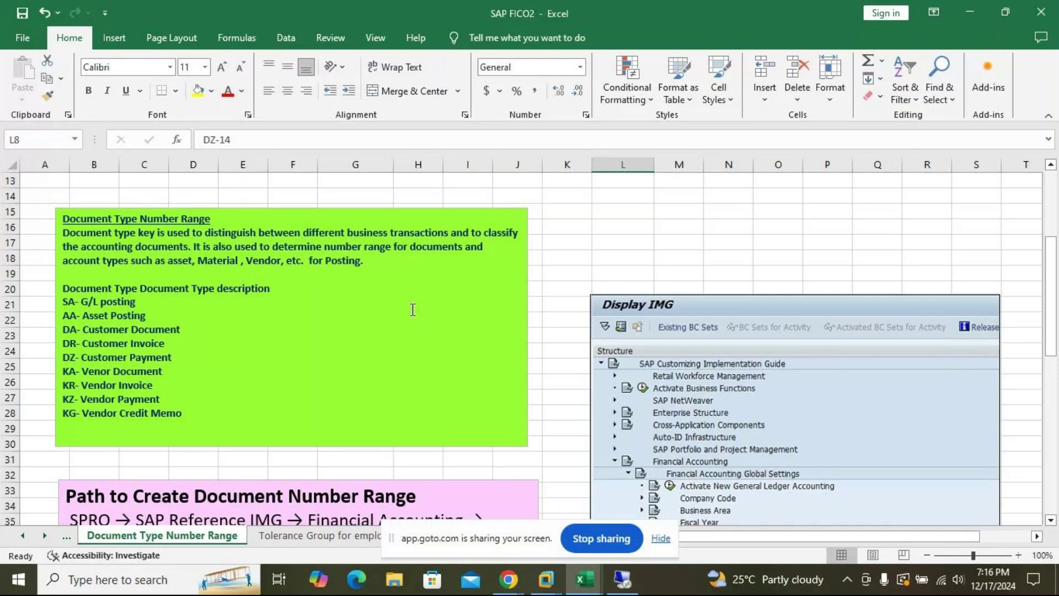
# Step: Enlarge the green Document Type Number Range text box to about column K and row 31, and set all its text to 14 pt
pyautogui.moveTo(439, 336); pyautogui.dragTo(440, 339)
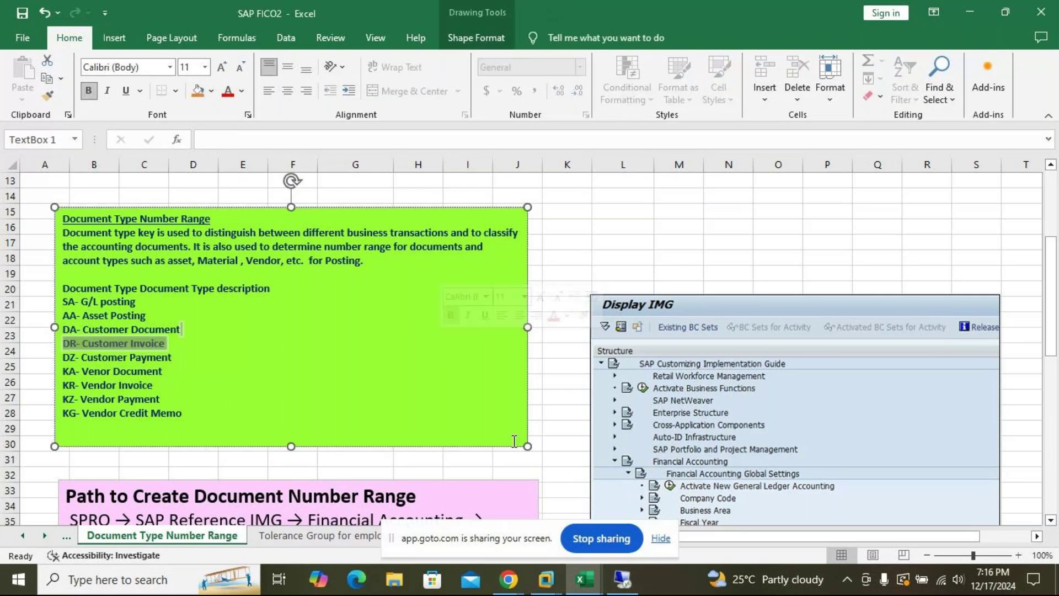
pyautogui.moveTo(527, 445); pyautogui.dragTo(571, 467)
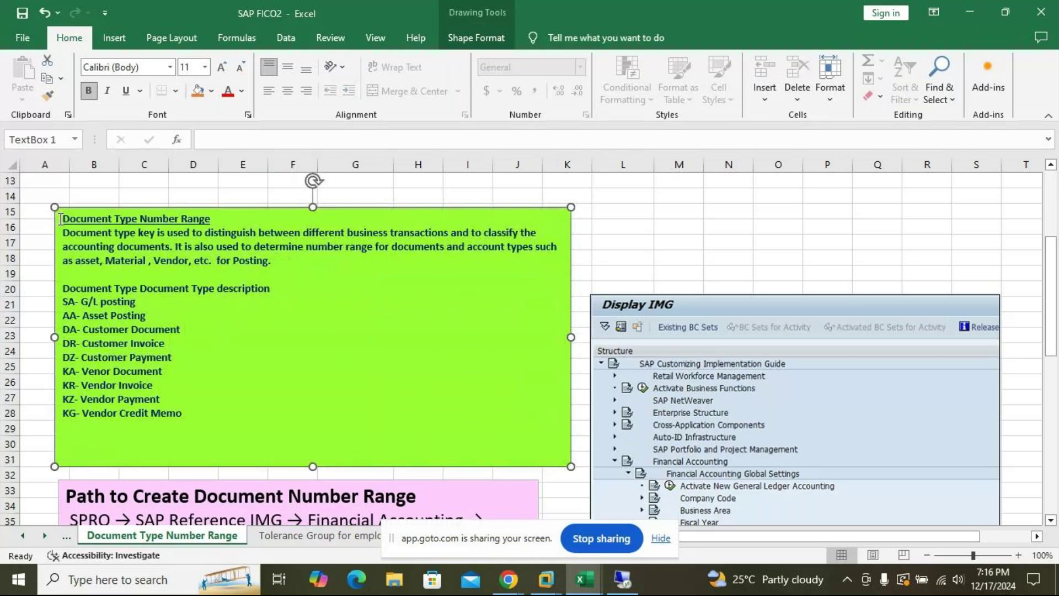
pyautogui.moveTo(61, 220); pyautogui.dragTo(230, 425)
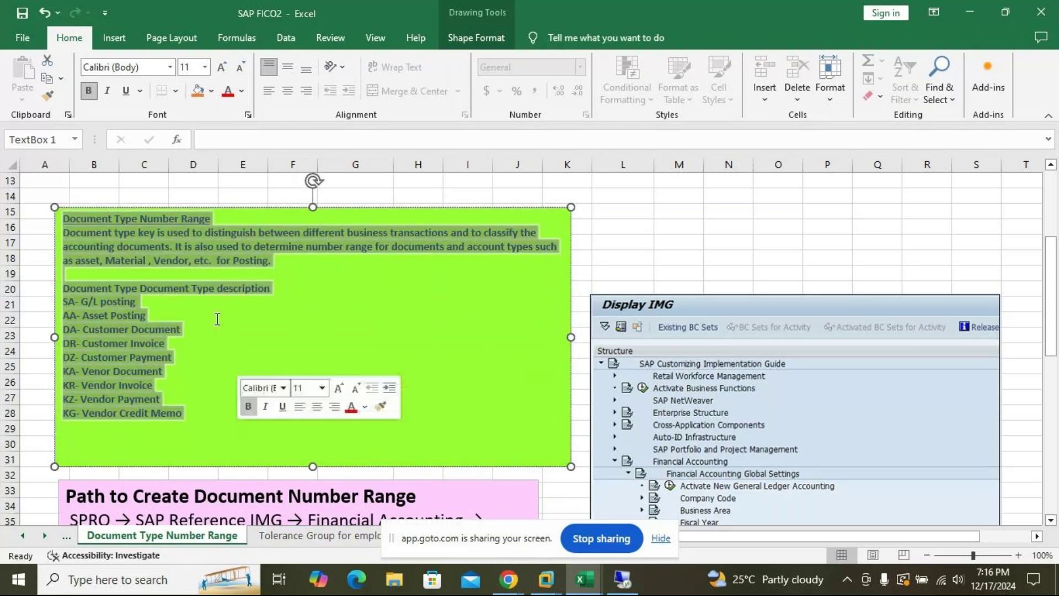
pyautogui.click(222, 66)
pyautogui.click(222, 67)
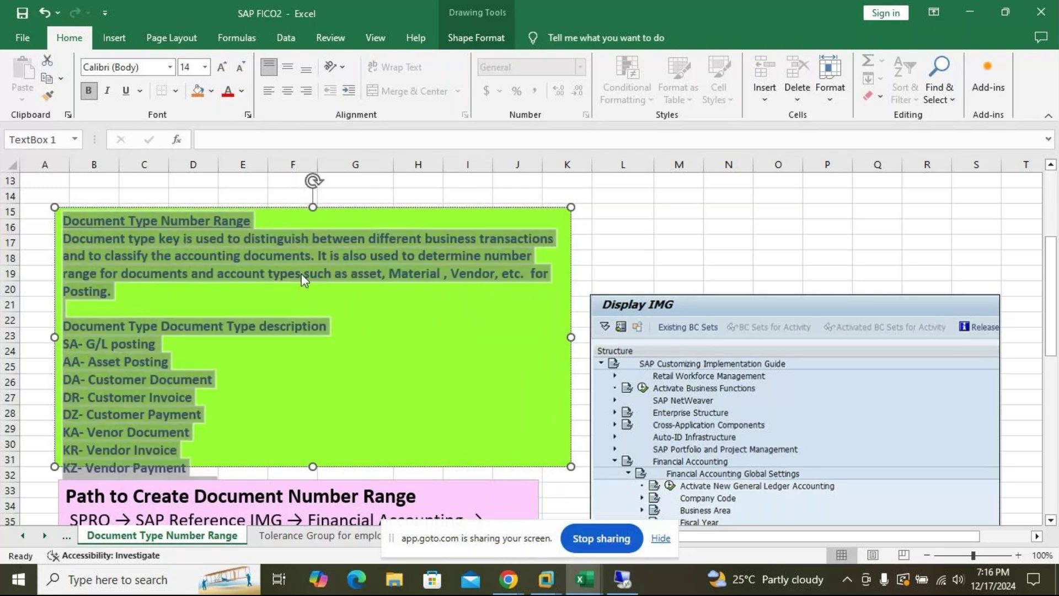
# Step: Extend the lower edge of the green text box down to the Path to Create Document Number Range box
pyautogui.scroll(-2, 317, 404)
pyautogui.click(325, 405)
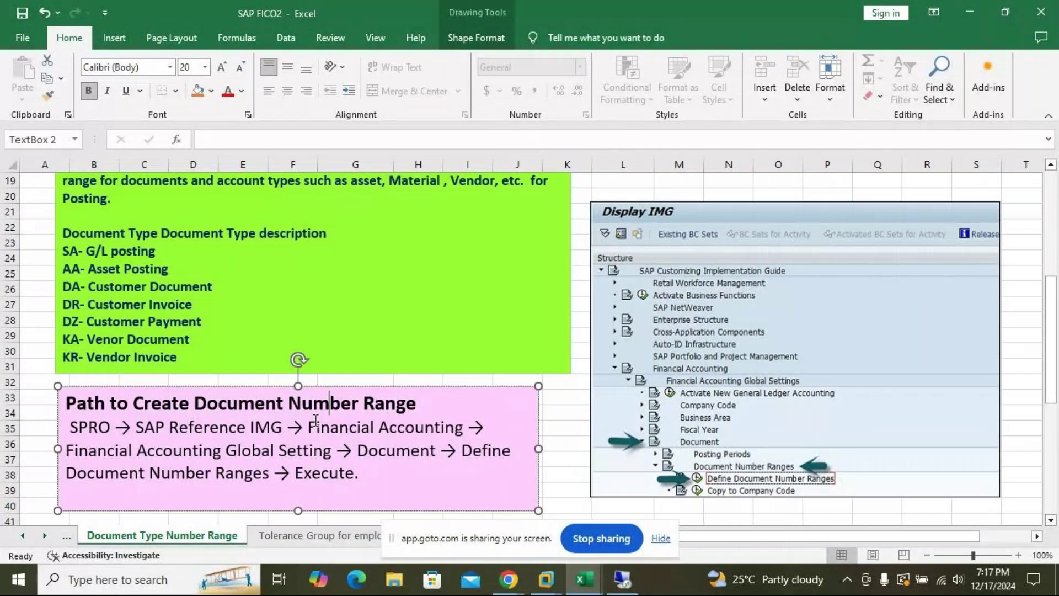
pyautogui.click(288, 374)
pyautogui.moveTo(312, 373); pyautogui.dragTo(313, 387)
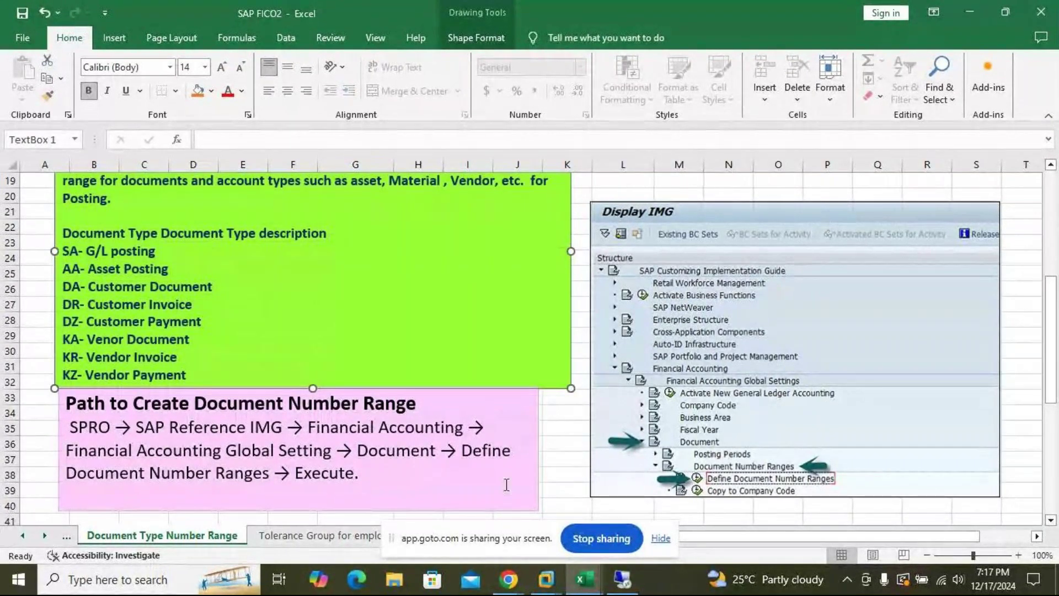
pyautogui.click(503, 473)
pyautogui.scroll(2, 504, 474)
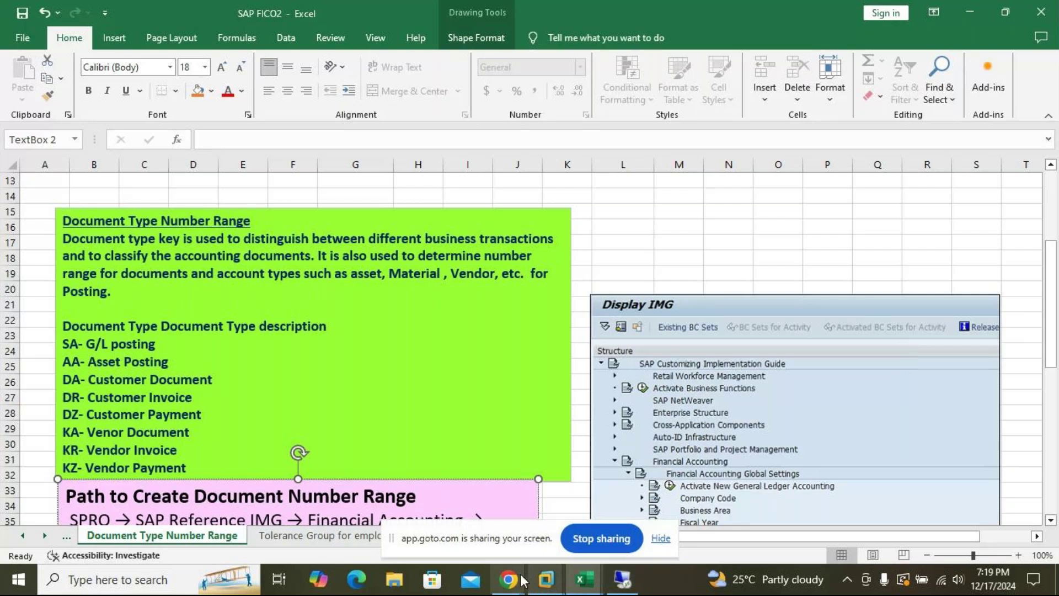
# Step: Switch to the GoTo Meeting window, check the chat for participants' messages, and return to the workbook
pyautogui.moveTo(521, 580)
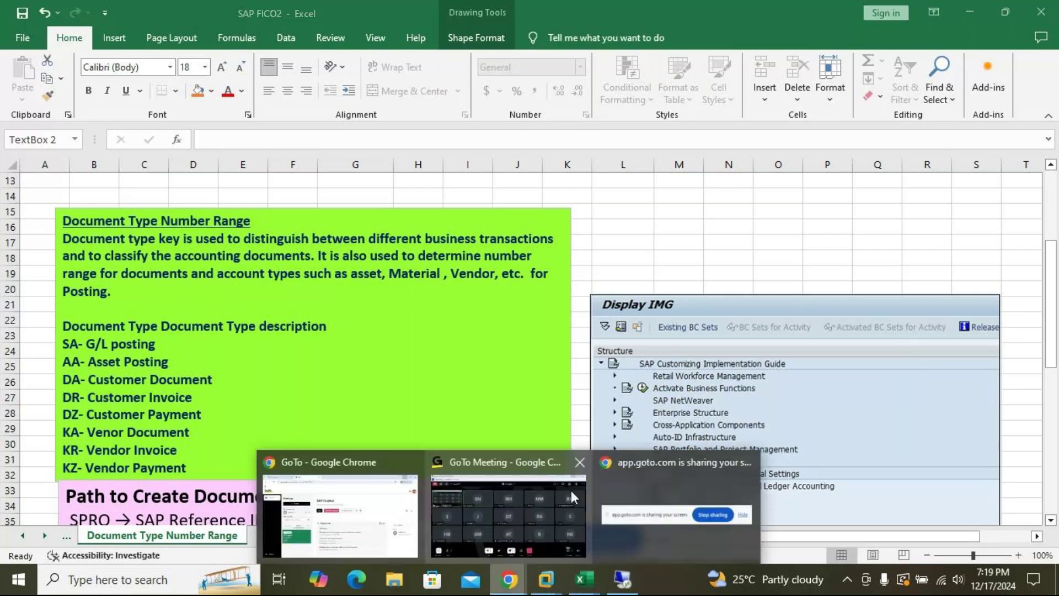
pyautogui.click(552, 548)
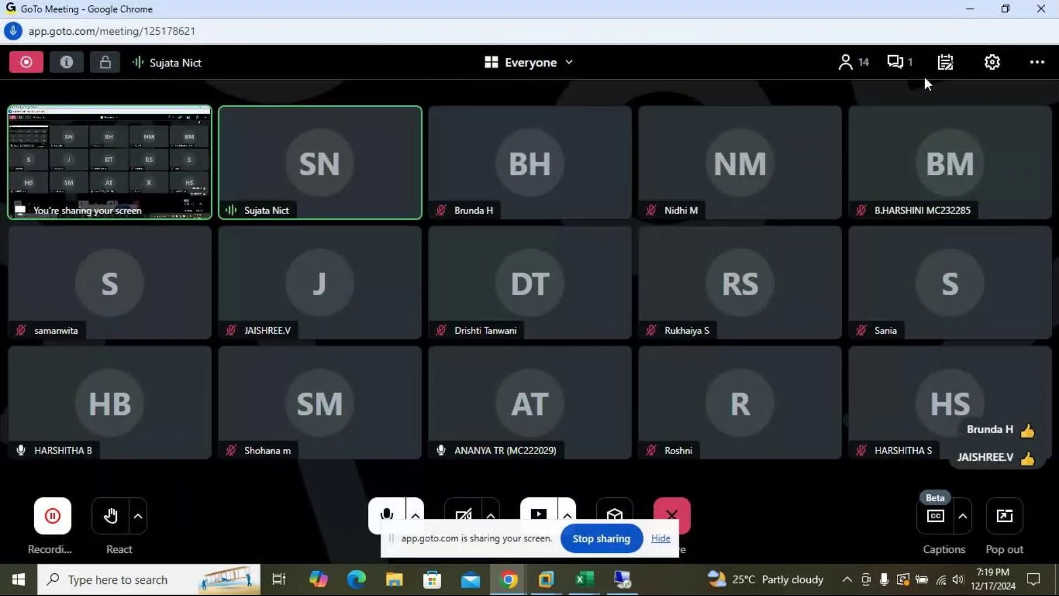
pyautogui.click(900, 63)
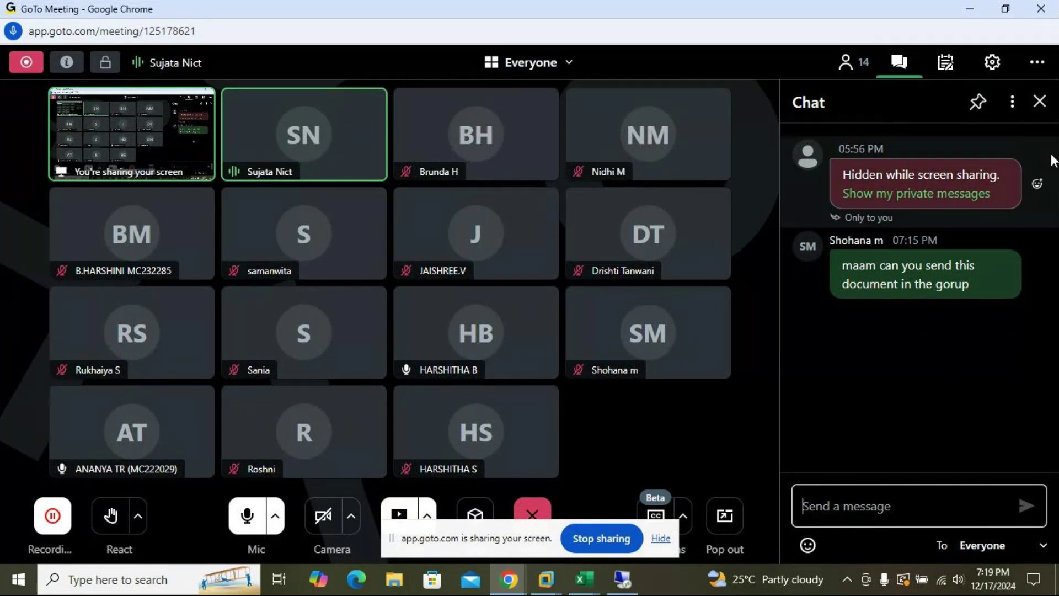
pyautogui.click(1034, 110)
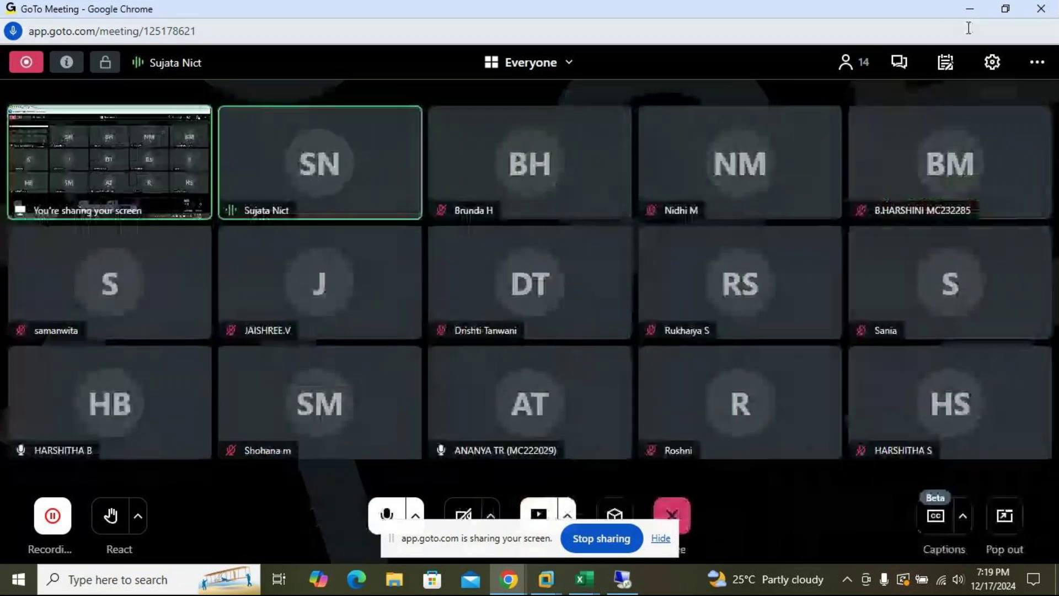
pyautogui.click(972, 12)
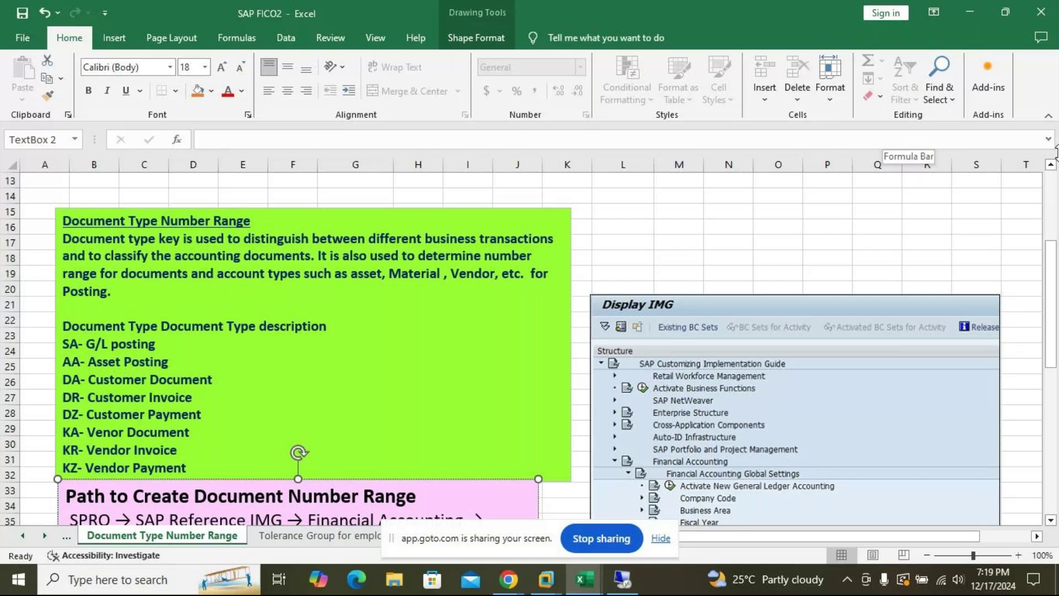
# Step: Switch to SAP in the ECC virtual machine, run transaction spro and open the SAP Reference IMG
pyautogui.click(544, 585)
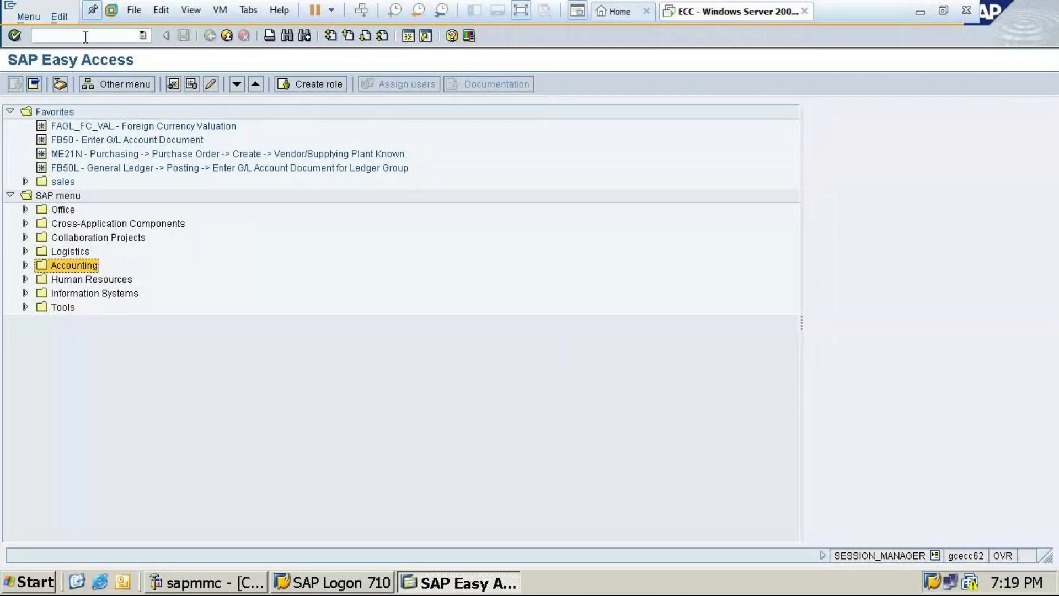
pyautogui.click(85, 36)
pyautogui.write('spro')
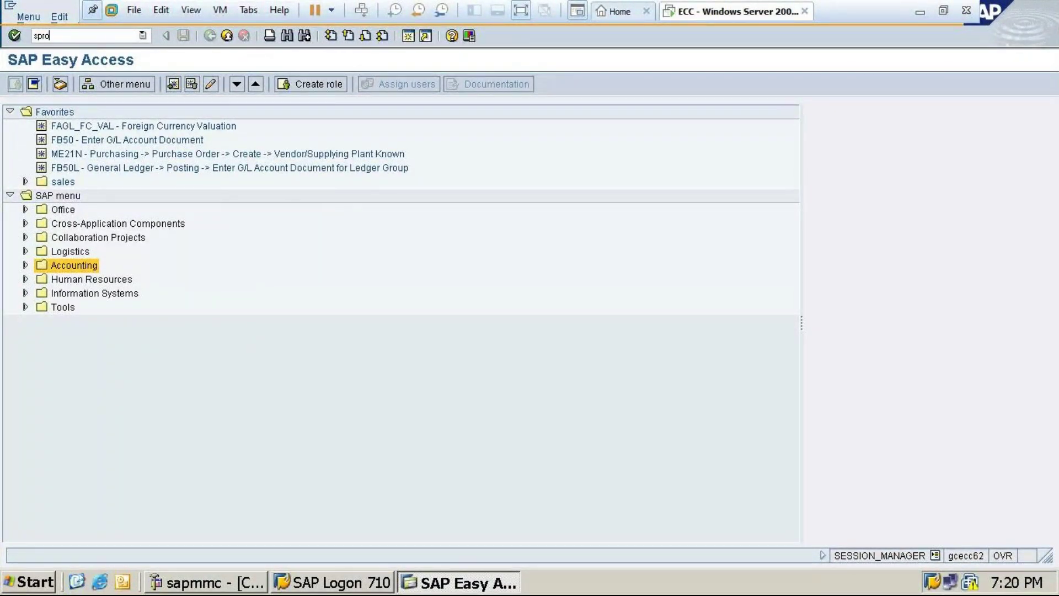
pyautogui.press('Return')
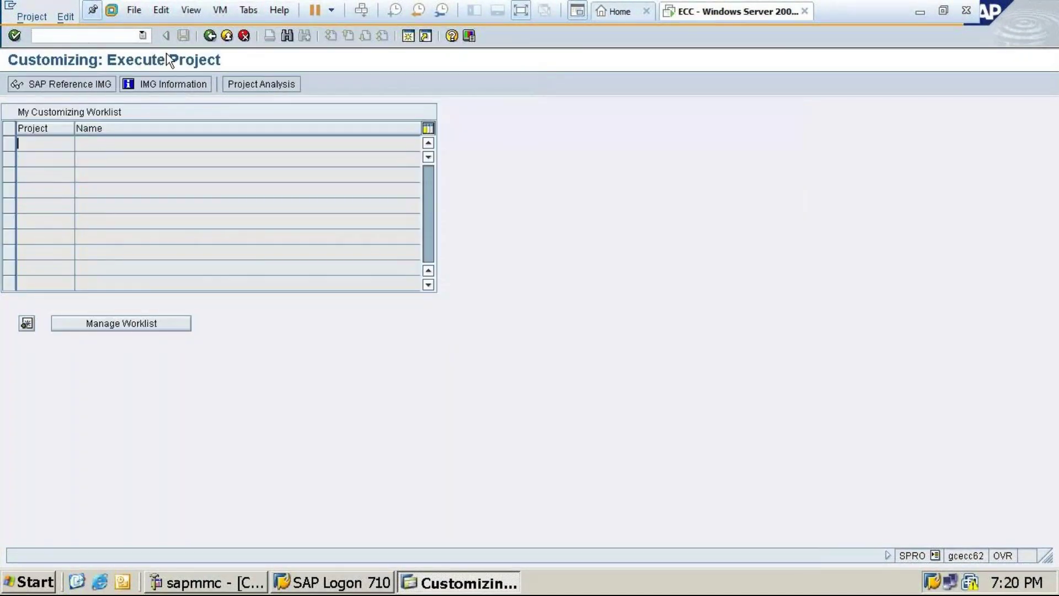
pyautogui.click(68, 83)
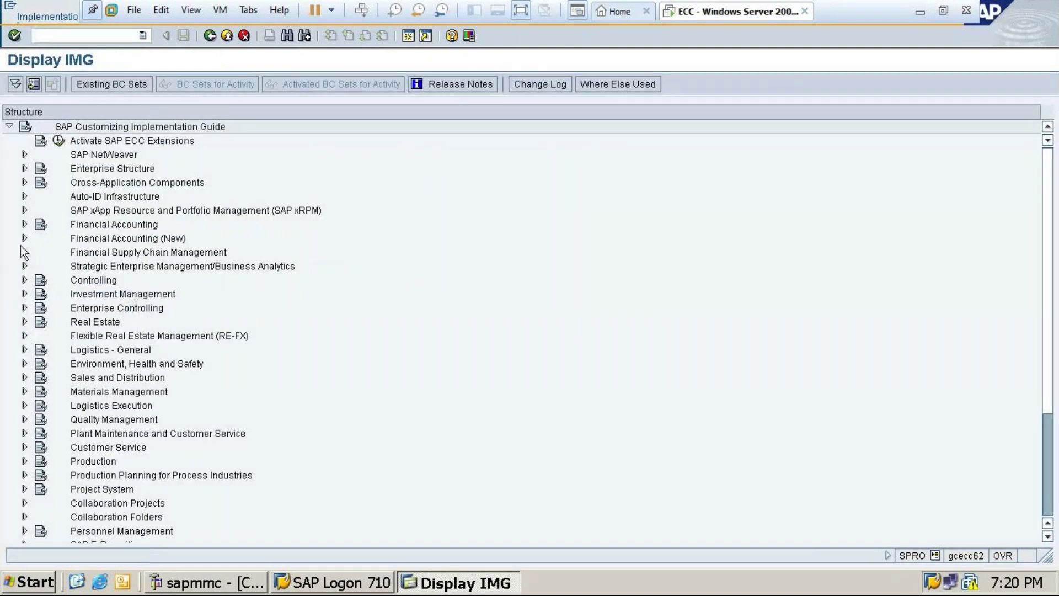
# Step: Look through Document Number Ranges and Business Area under Financial Accounting > Financial Accounting Global Settings, and collapse the Financial Accounting branch
pyautogui.click(24, 224)
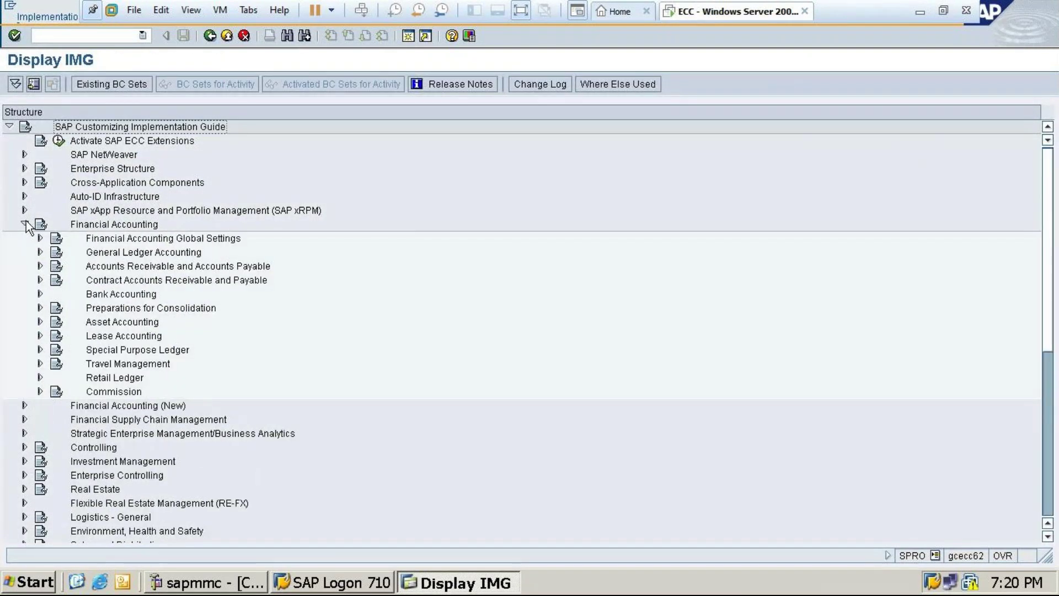
pyautogui.click(40, 238)
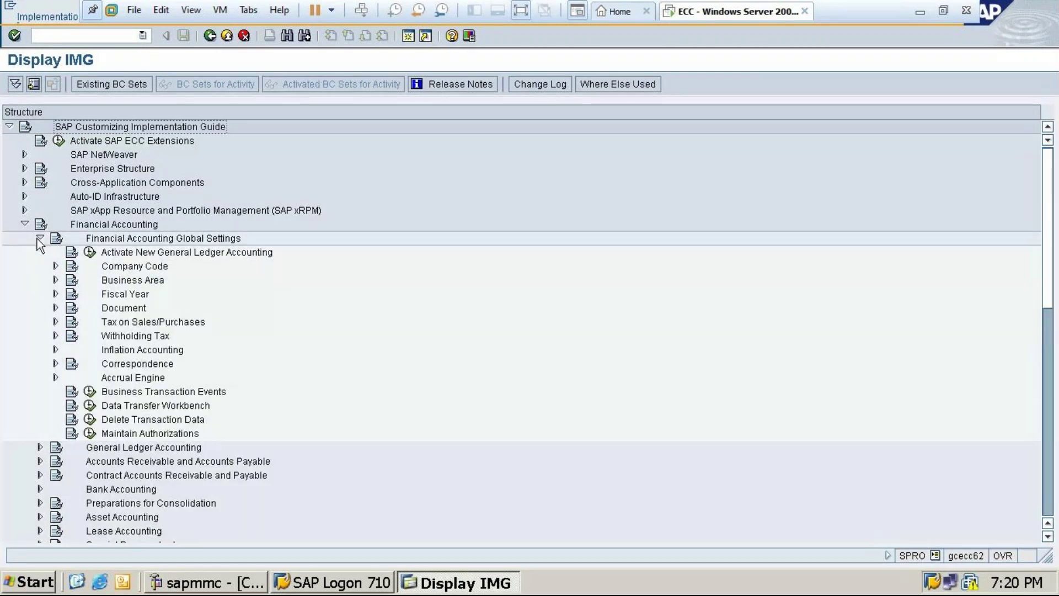
pyautogui.click(55, 308)
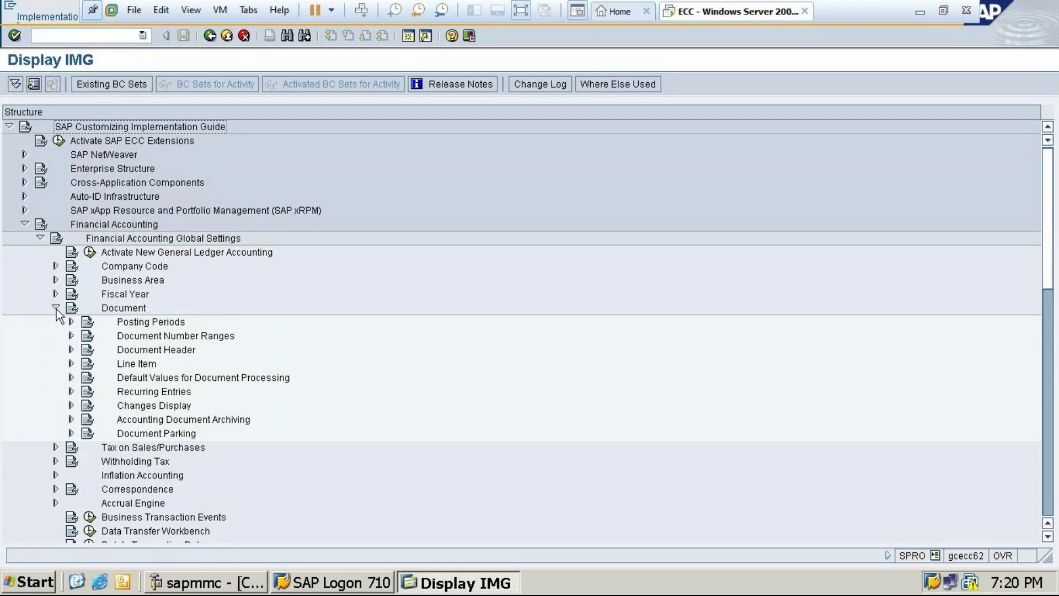
pyautogui.click(71, 336)
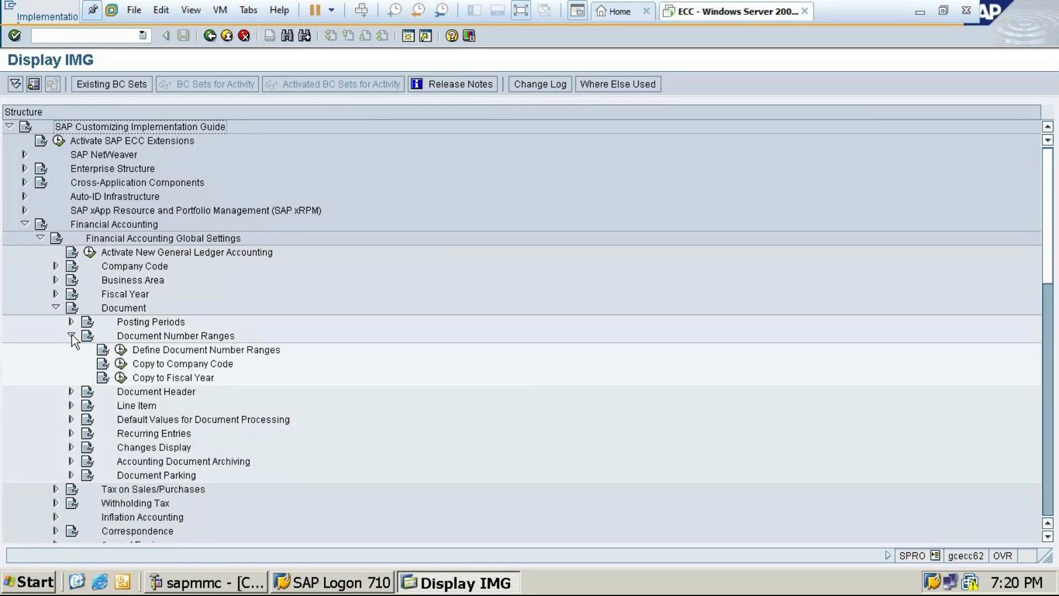
pyautogui.click(72, 335)
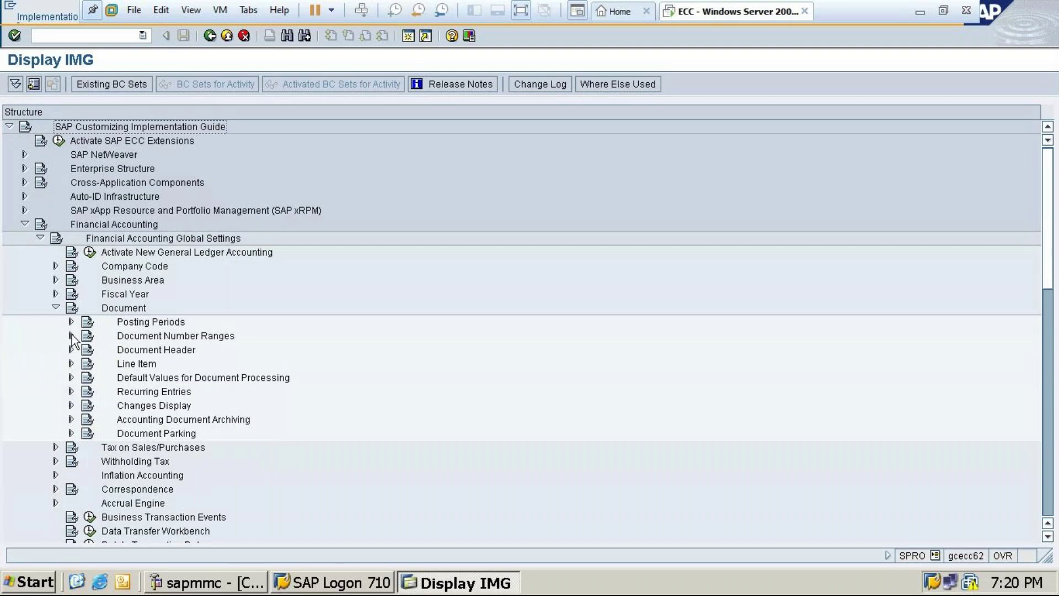
pyautogui.click(50, 280)
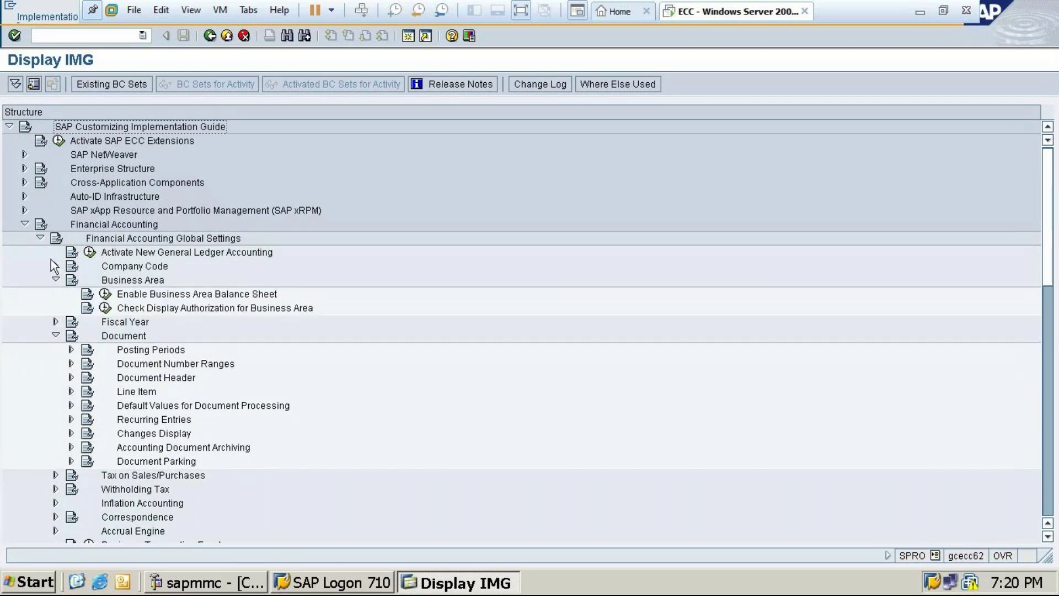
pyautogui.click(40, 237)
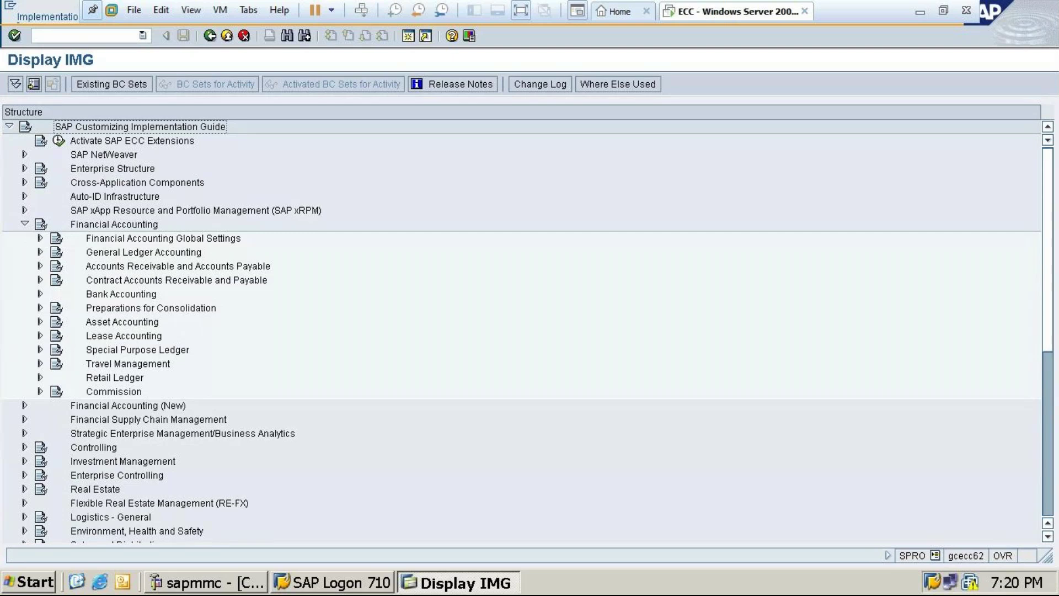
pyautogui.click(28, 226)
# Step: Look through Business Transactions and Master Data under Financial Accounting (New) > General Ledger Accounting (New), and collapse the ledger branch
pyautogui.click(25, 238)
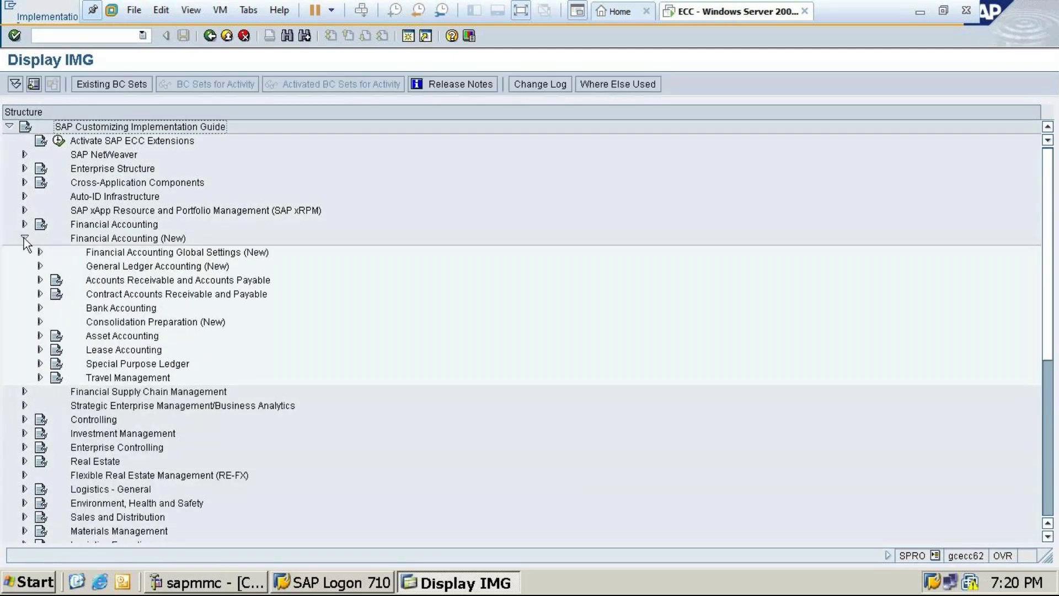
pyautogui.click(40, 267)
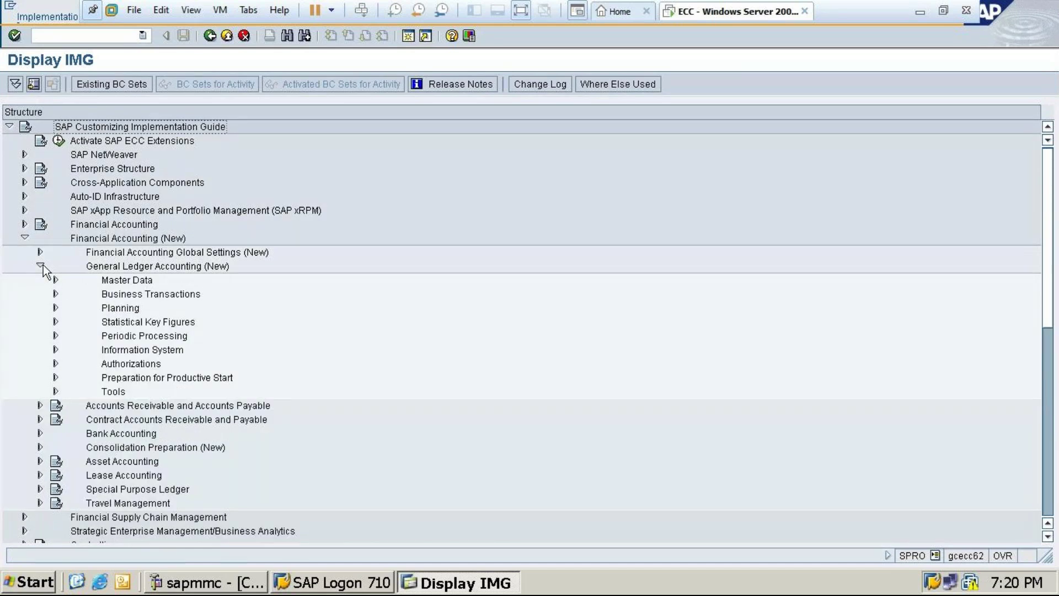
pyautogui.click(55, 294)
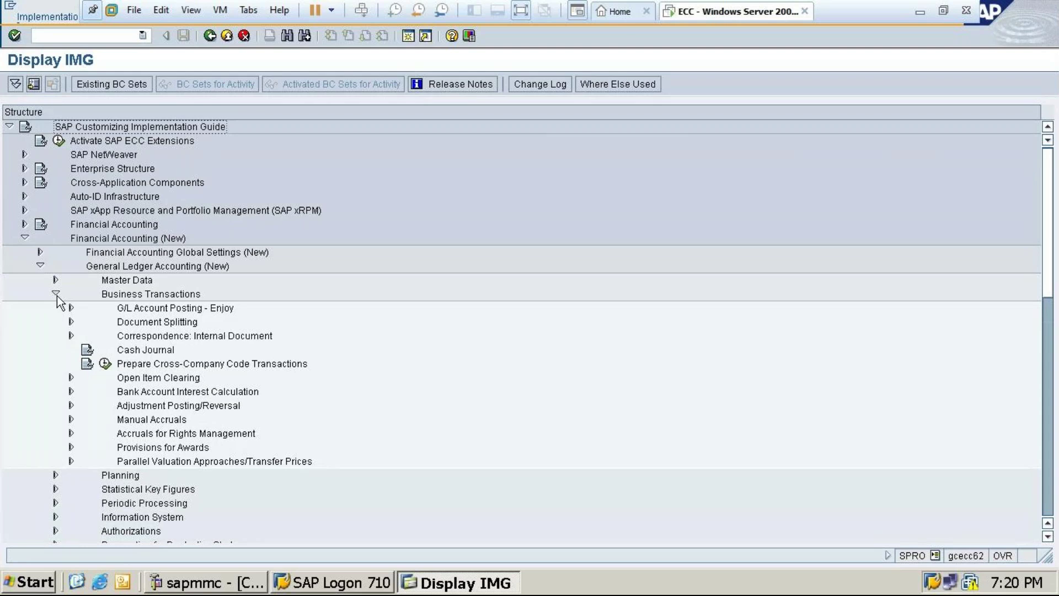
pyautogui.click(55, 279)
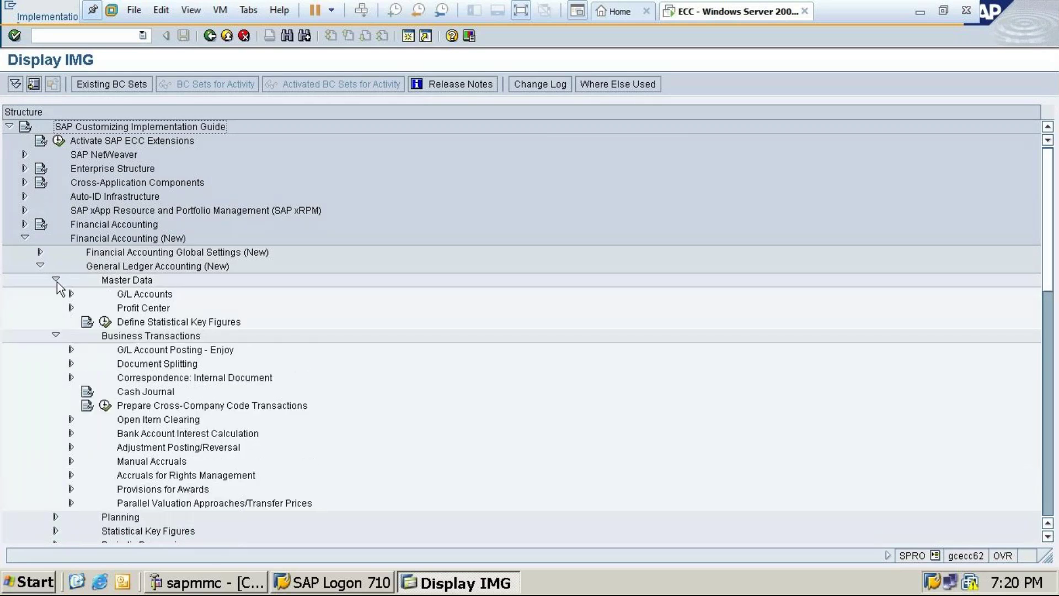
pyautogui.click(56, 280)
pyautogui.click(40, 267)
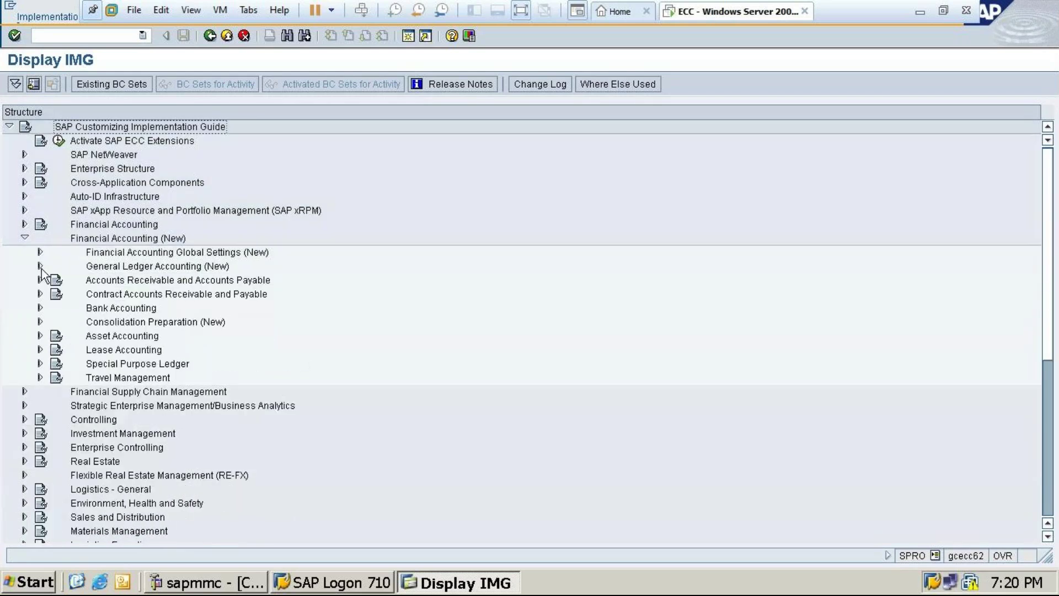
# Step: Switch to the Excel workbook, review the Path to Create Document Number Range notes and IMG screenshot, and return to SAP
pyautogui.click(920, 11)
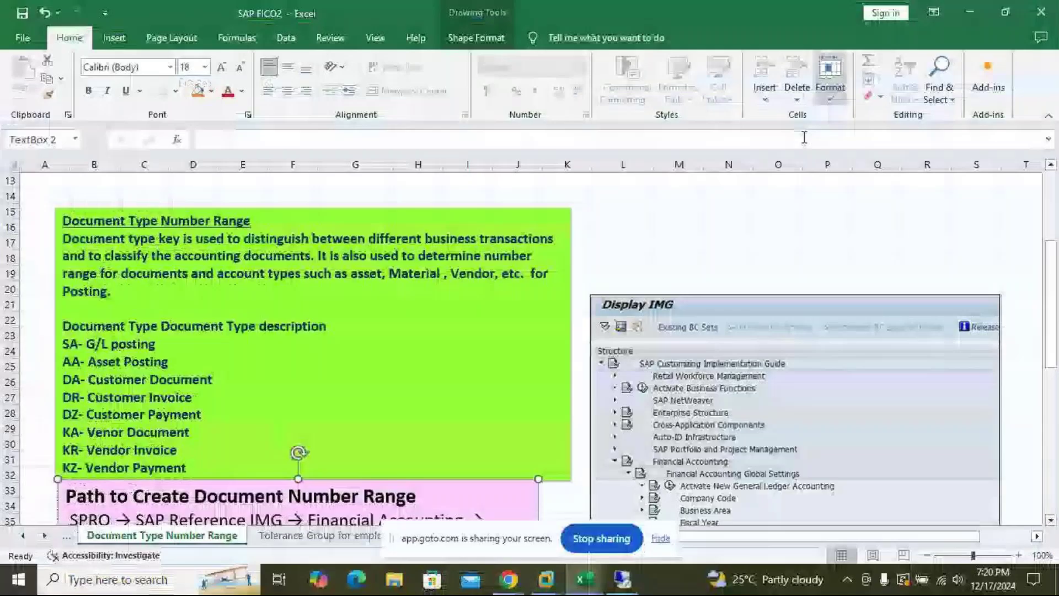
pyautogui.scroll(-3, 559, 327)
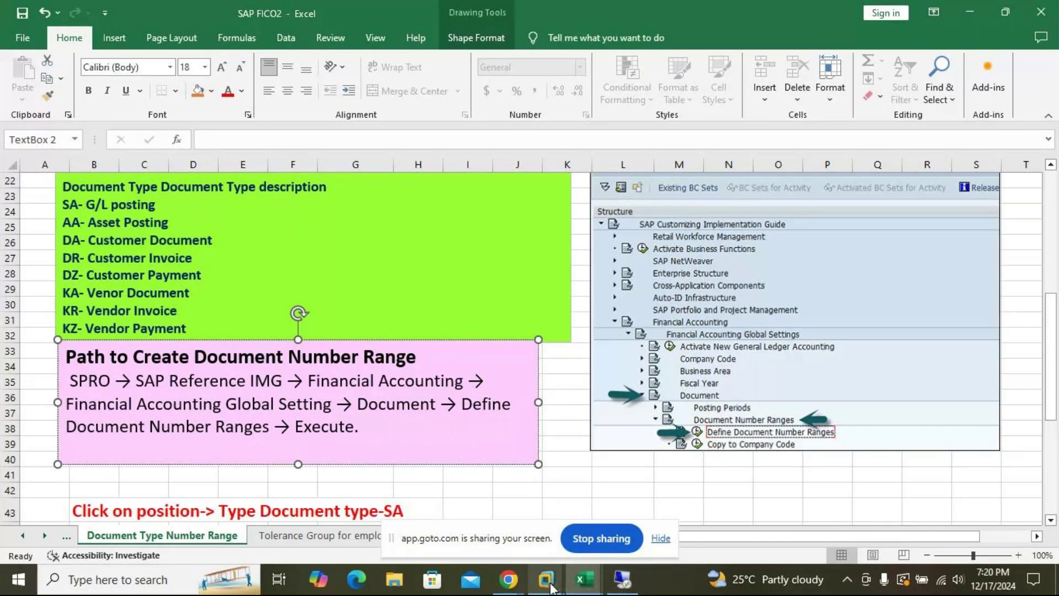
pyautogui.moveTo(623, 579)
pyautogui.click(635, 486)
# Step: Examine the Document and Business Area nodes under Financial Accounting > Financial Accounting Global Settings, and collapse the global settings
pyautogui.click(25, 225)
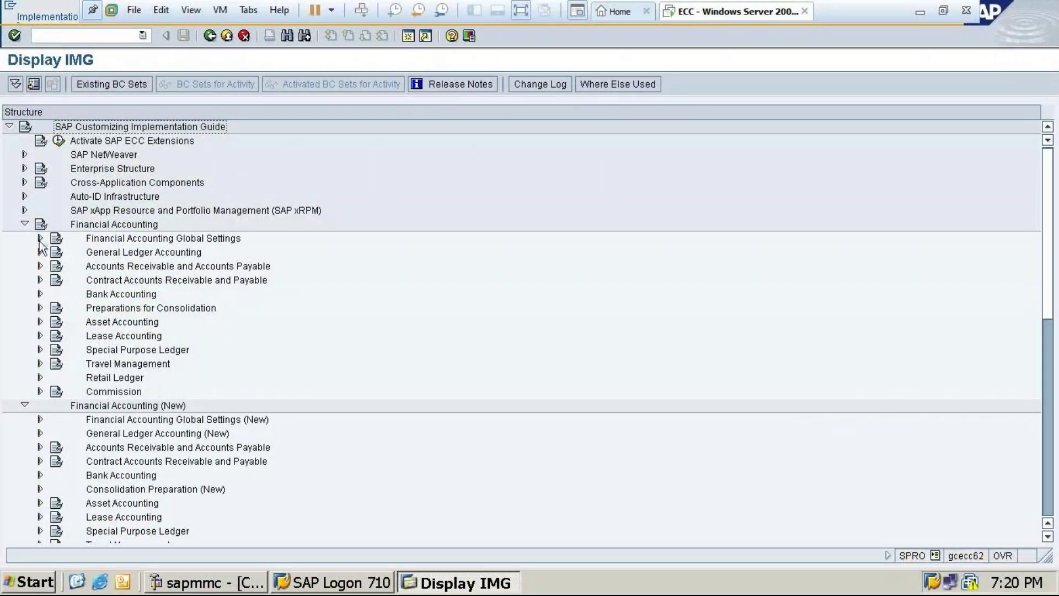
pyautogui.click(40, 239)
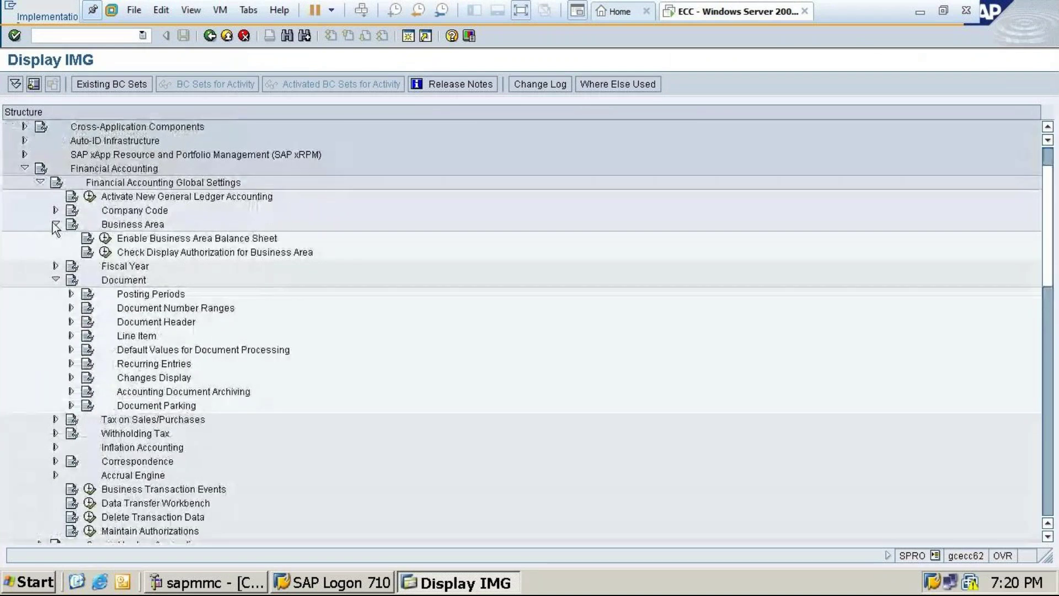
pyautogui.click(55, 224)
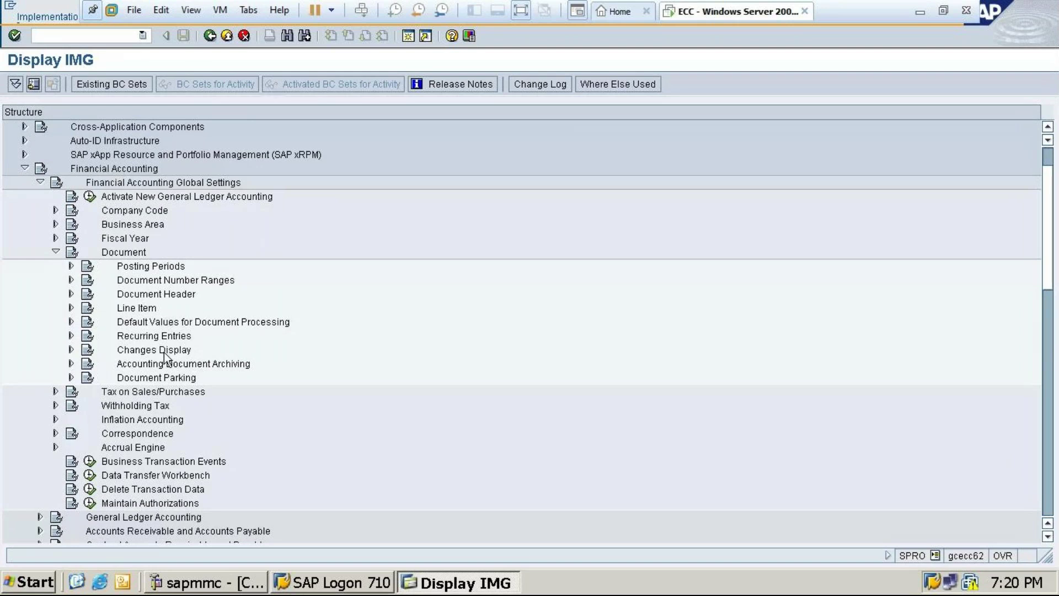
pyautogui.scroll(-1, 132, 347)
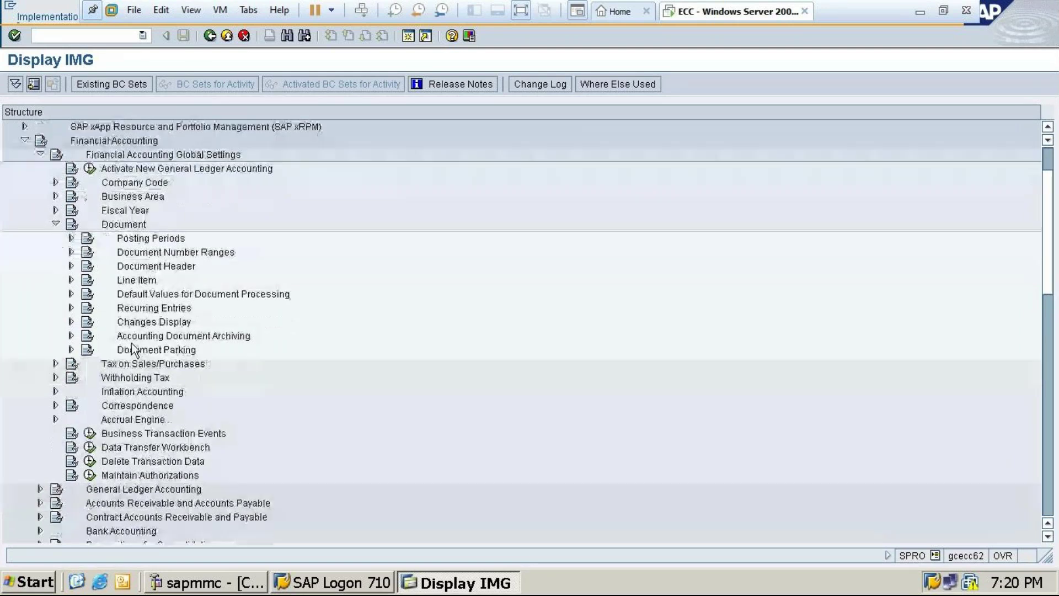
pyautogui.click(56, 224)
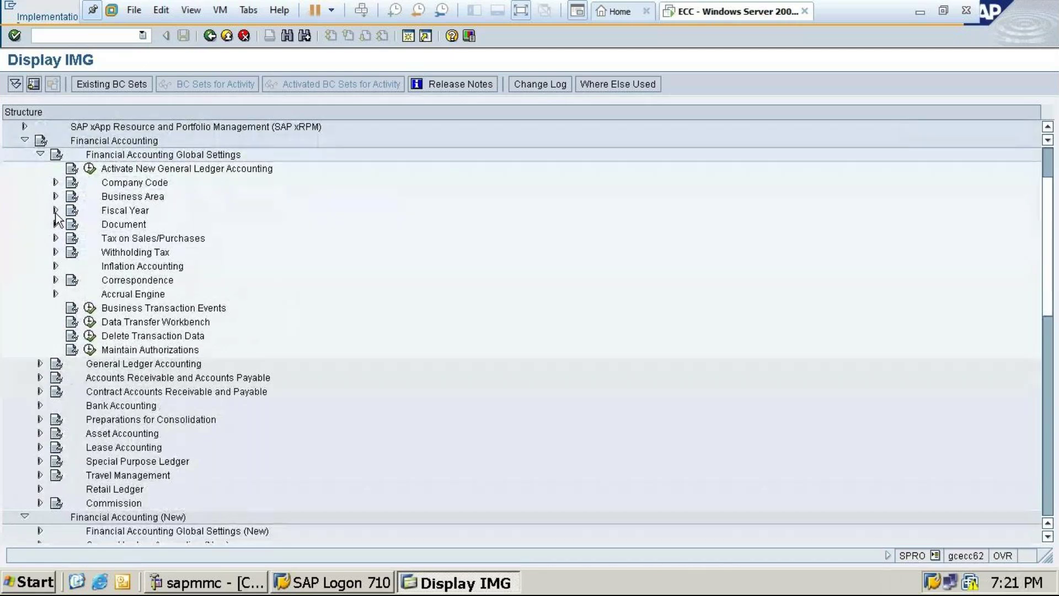
pyautogui.click(55, 197)
pyautogui.click(55, 197)
pyautogui.click(40, 154)
# Step: Check G/L Account Posting under General Ledger Accounting > Business Transactions for document settings, and collapse General Ledger Accounting
pyautogui.click(41, 168)
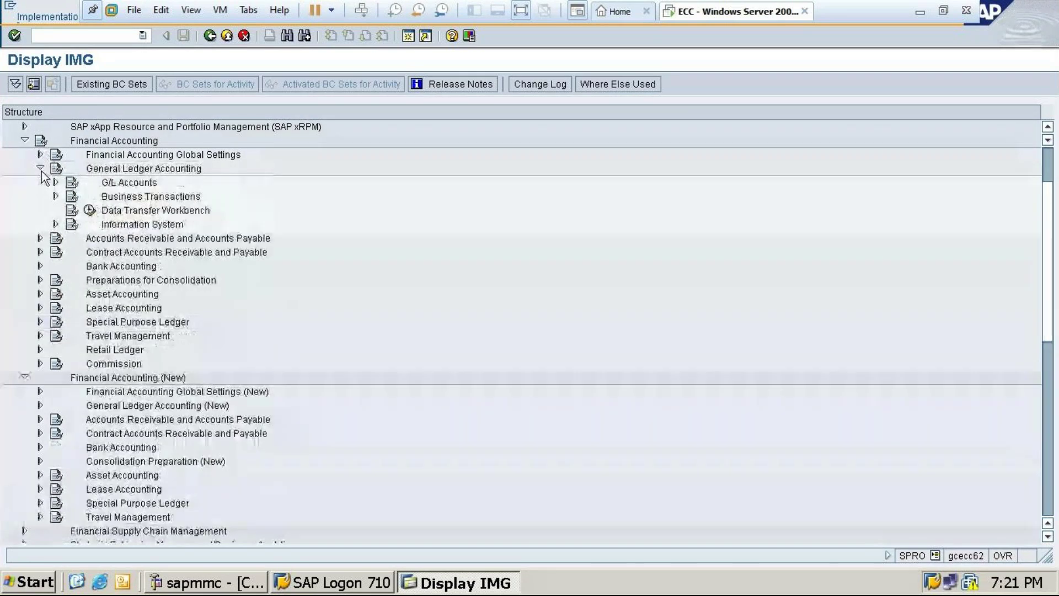
pyautogui.click(55, 196)
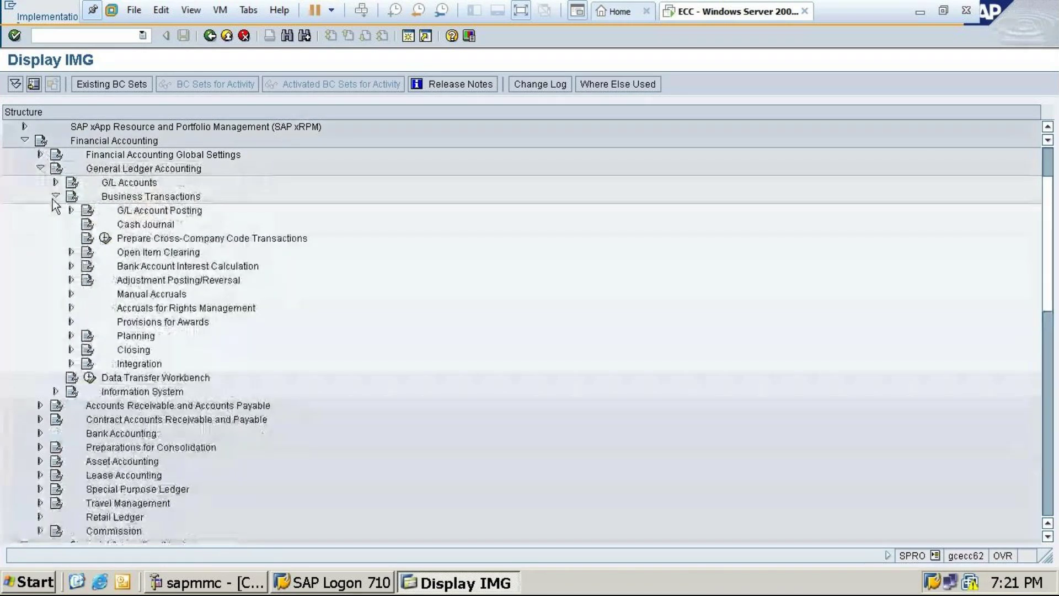
pyautogui.click(70, 211)
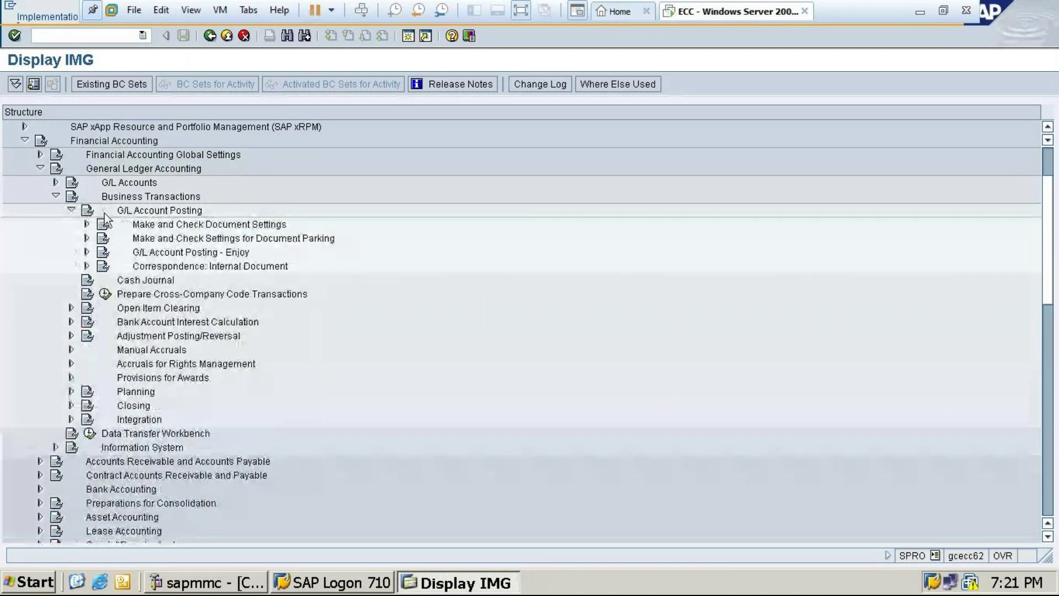
pyautogui.click(55, 197)
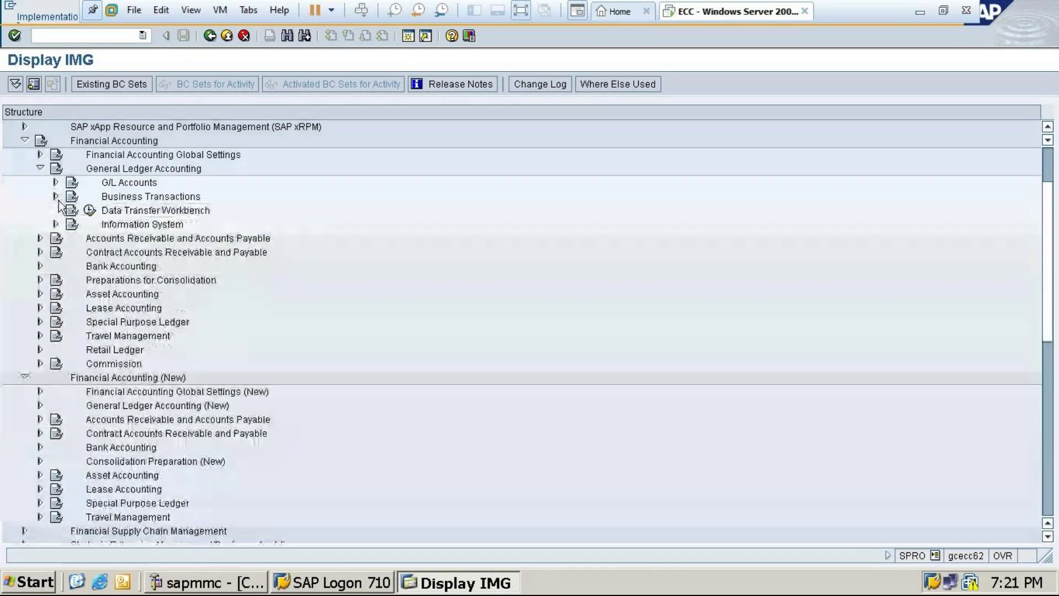
pyautogui.click(42, 168)
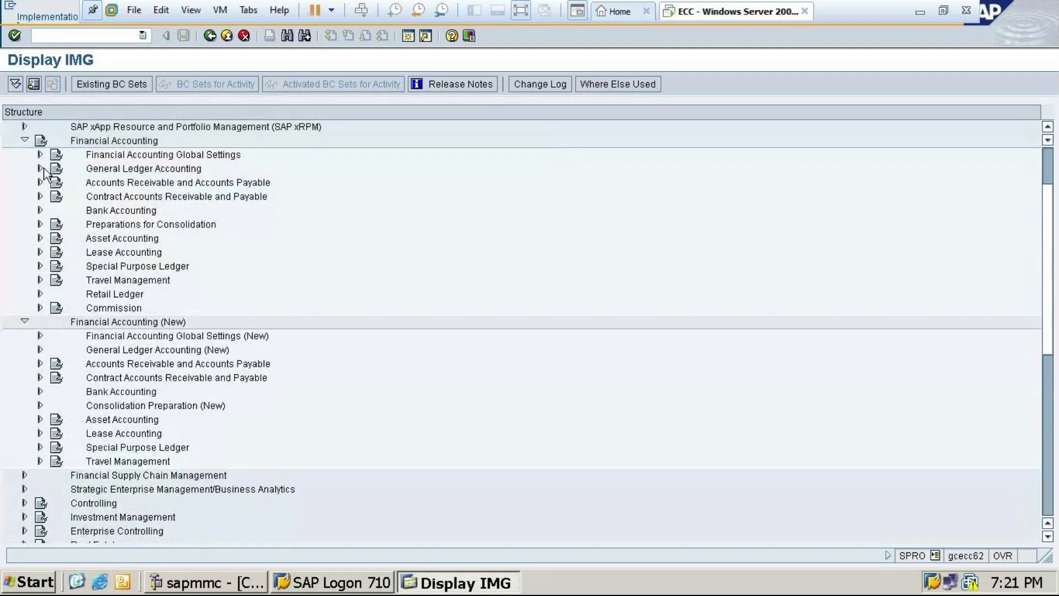
# Step: Reopen Financial Accounting Global Settings > Document and check the activities under Posting Periods
pyautogui.scroll(1, 44, 174)
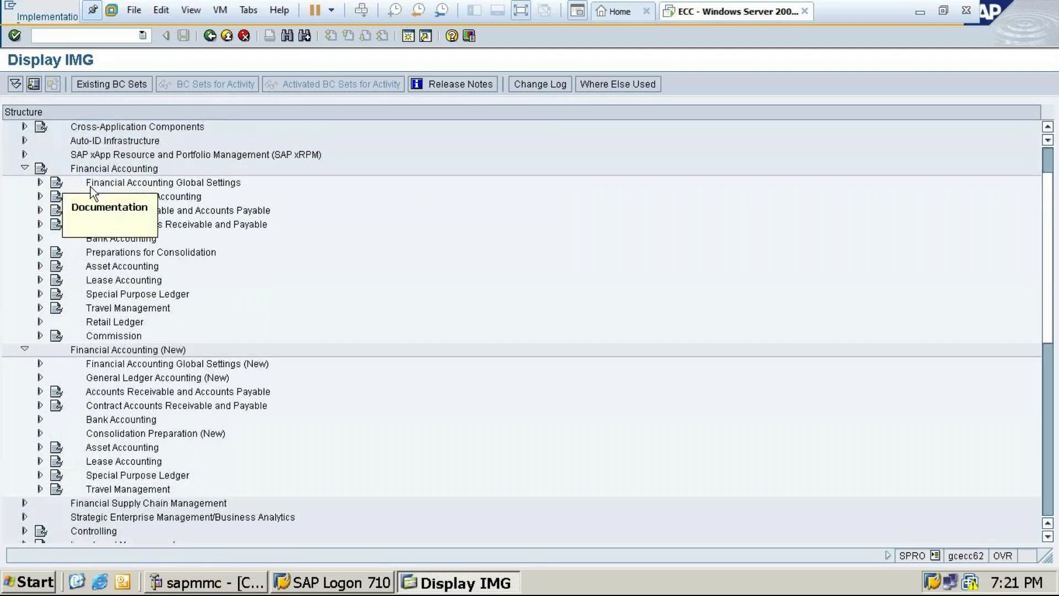
pyautogui.click(40, 183)
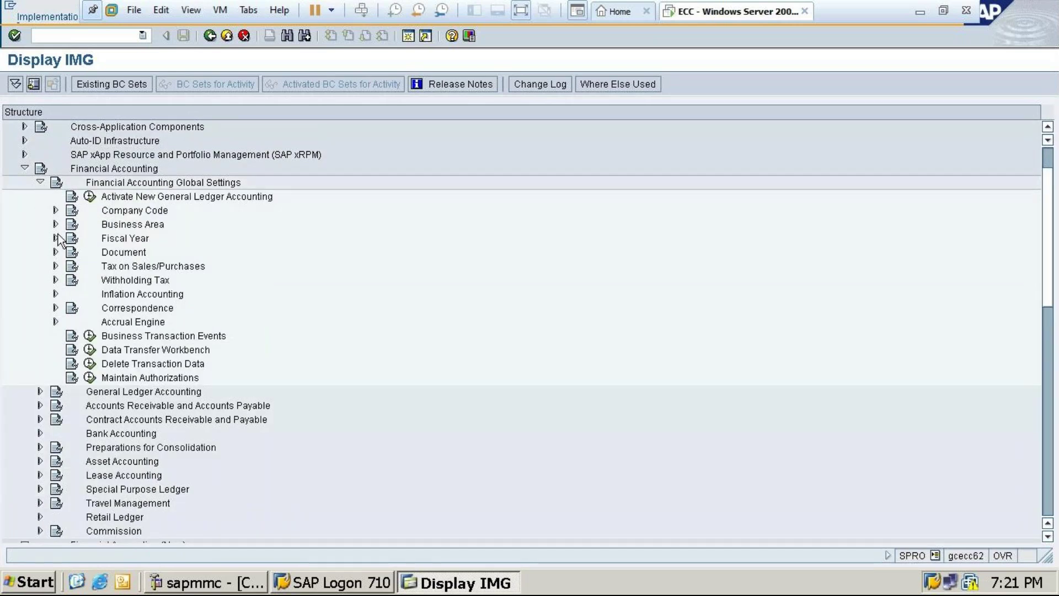
pyautogui.click(56, 252)
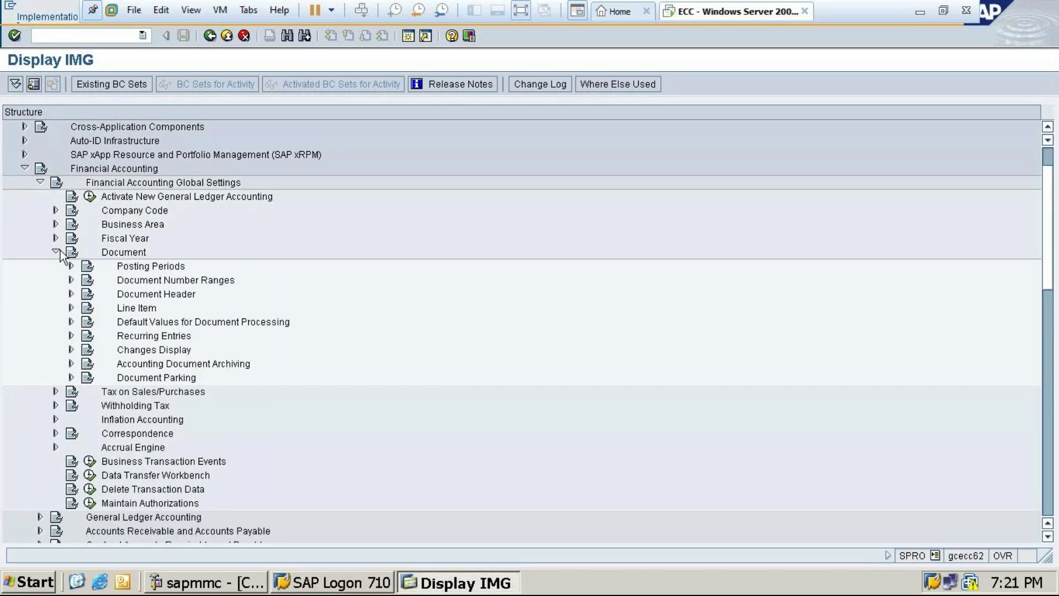
pyautogui.click(73, 268)
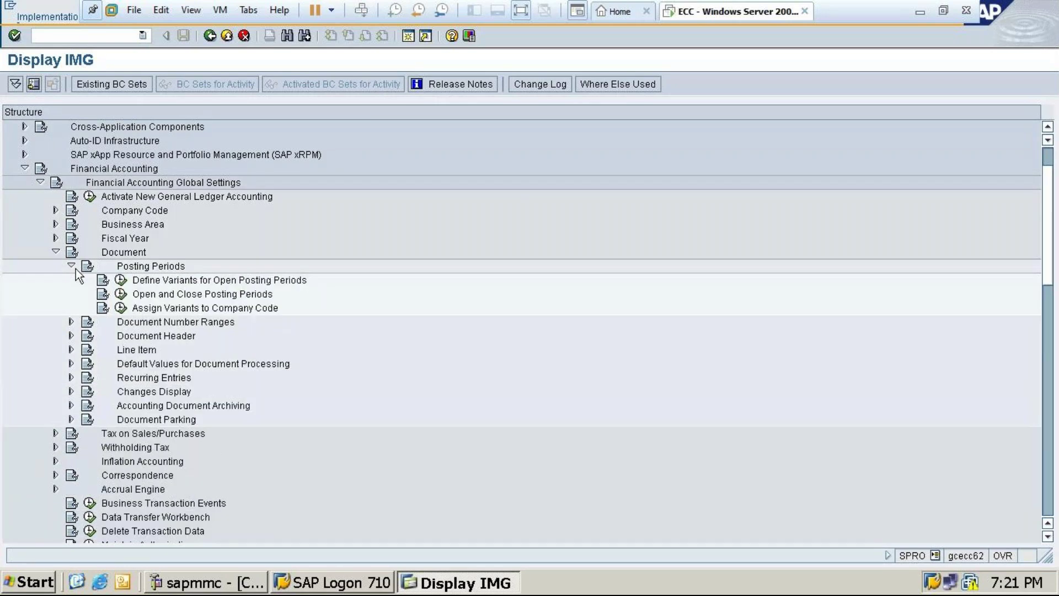
pyautogui.click(75, 266)
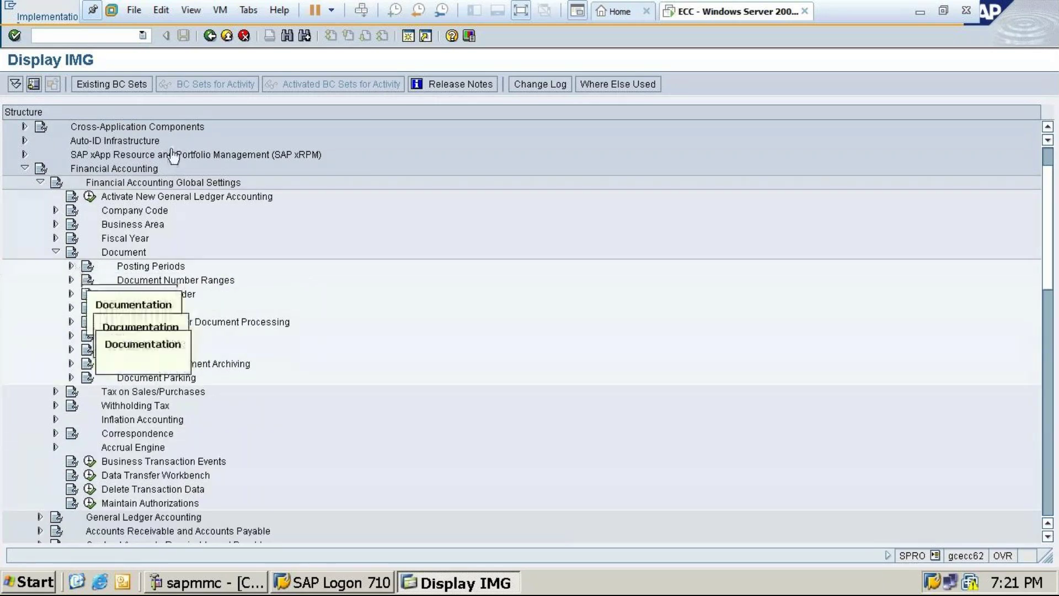
# Step: Examine the remaining Document entries and the Document Number Ranges activities, and collapse Document and Financial Accounting Global Settings
pyautogui.scroll(-1, 177, 399)
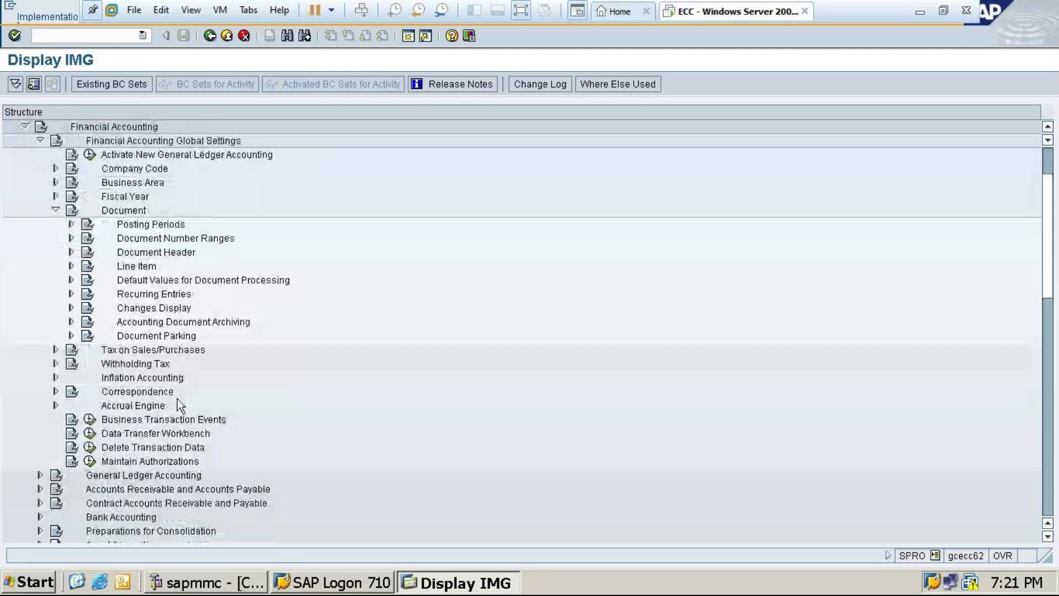
pyautogui.scroll(-1, 177, 399)
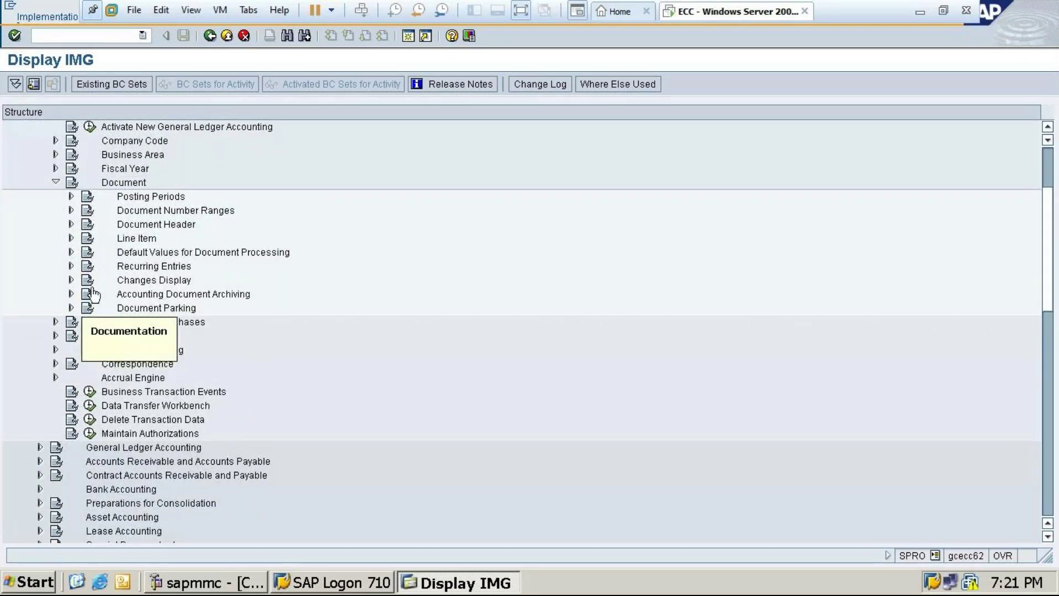
pyautogui.scroll(1, 93, 294)
pyautogui.scroll(1, 92, 294)
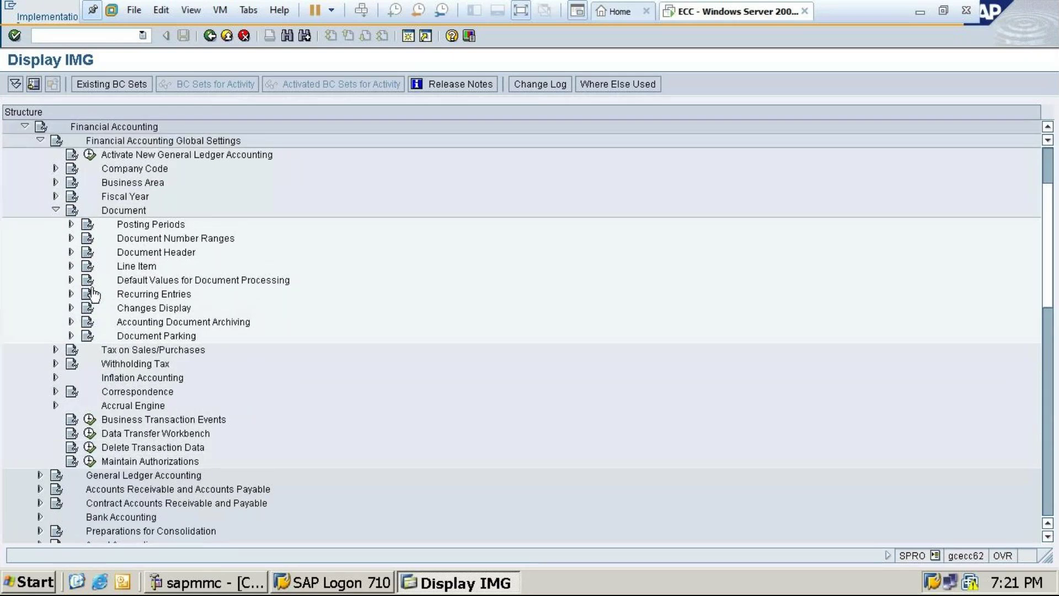
pyautogui.click(70, 239)
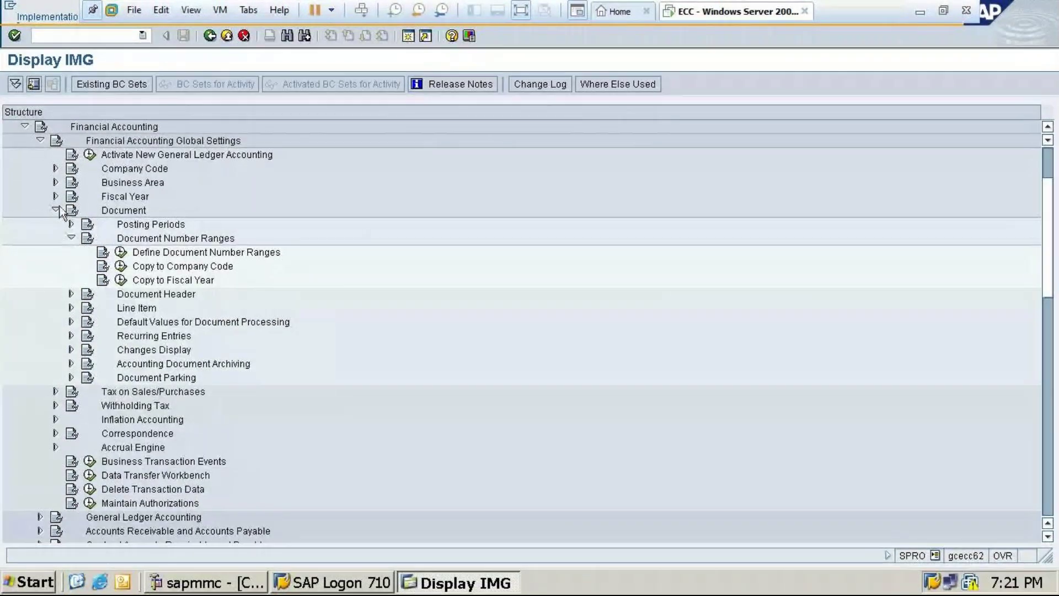
pyautogui.click(55, 210)
pyautogui.scroll(1, 54, 171)
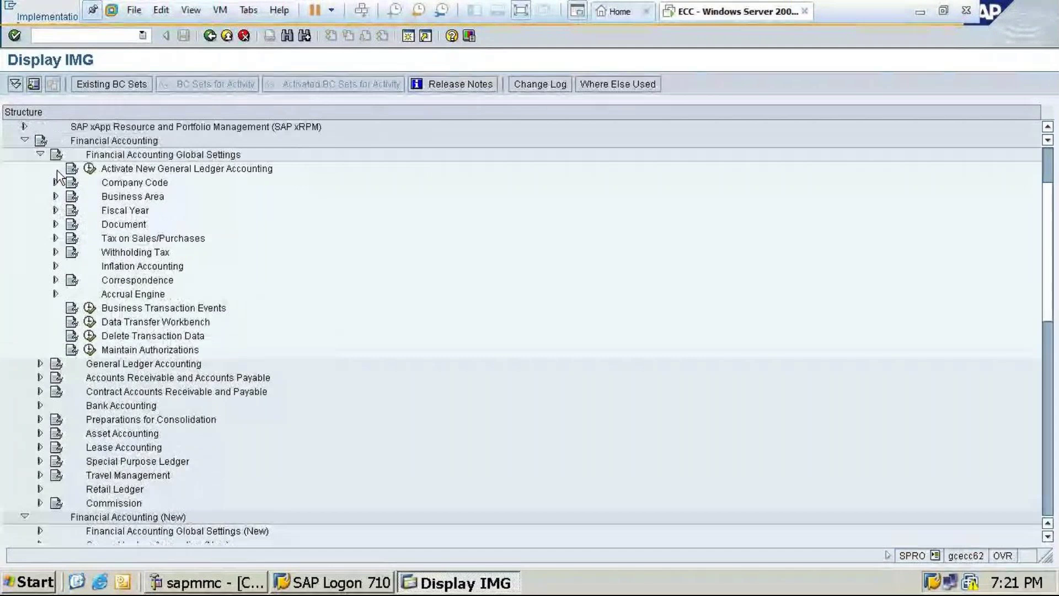
pyautogui.click(41, 154)
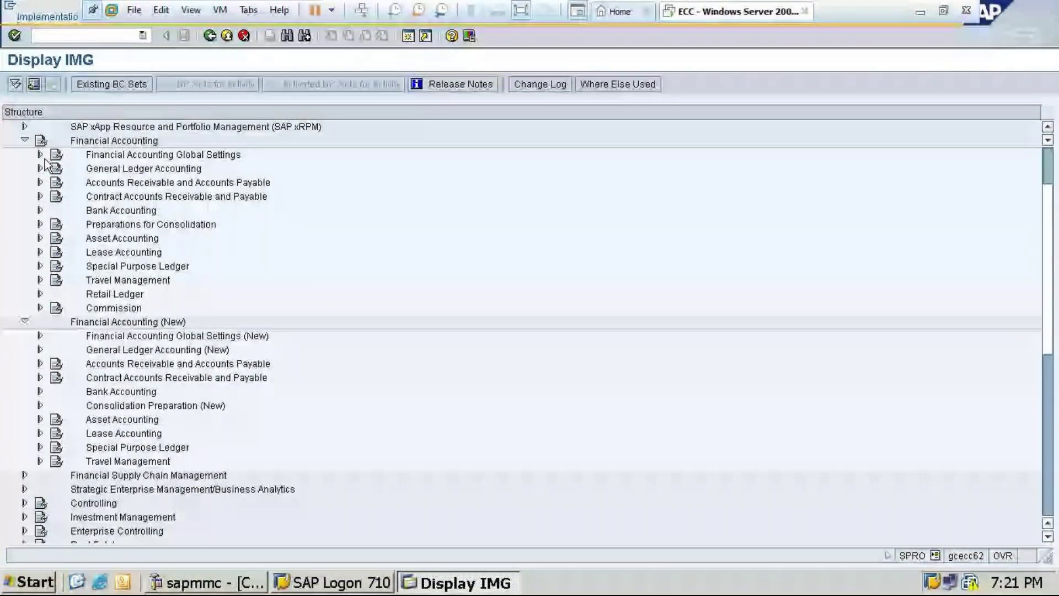
# Step: View the document types list in Define Document Types under Financial Accounting Global Settings > Document > Document Header, and return to the IMG
pyautogui.click(41, 168)
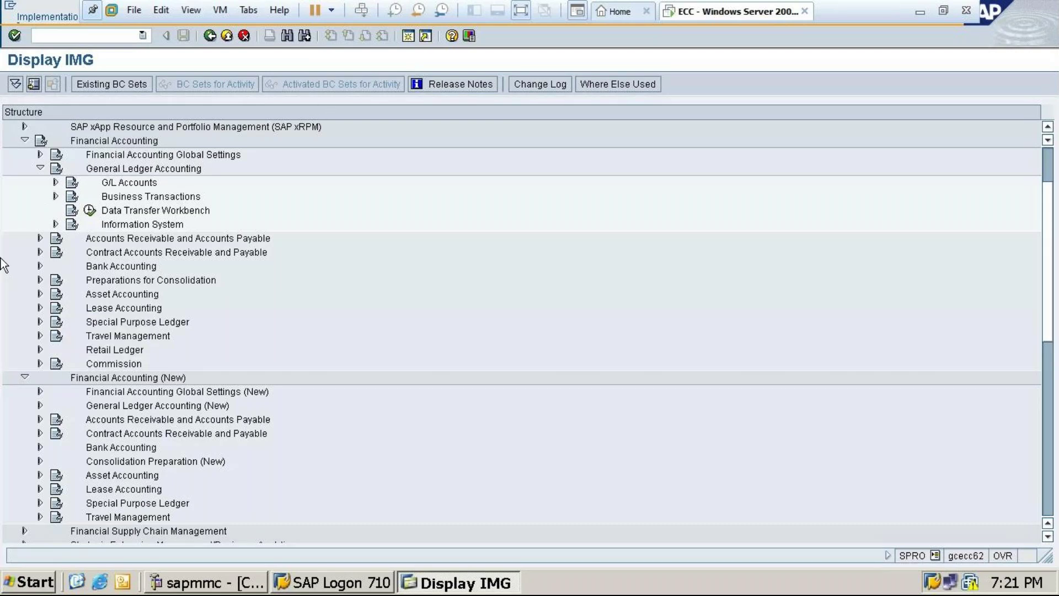
pyautogui.click(41, 169)
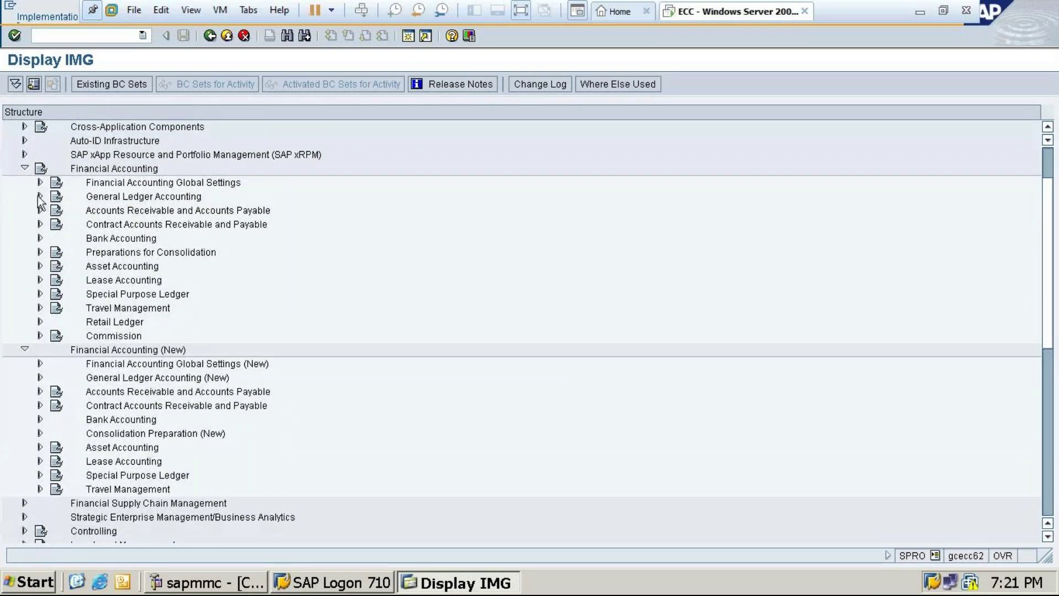
pyautogui.click(40, 183)
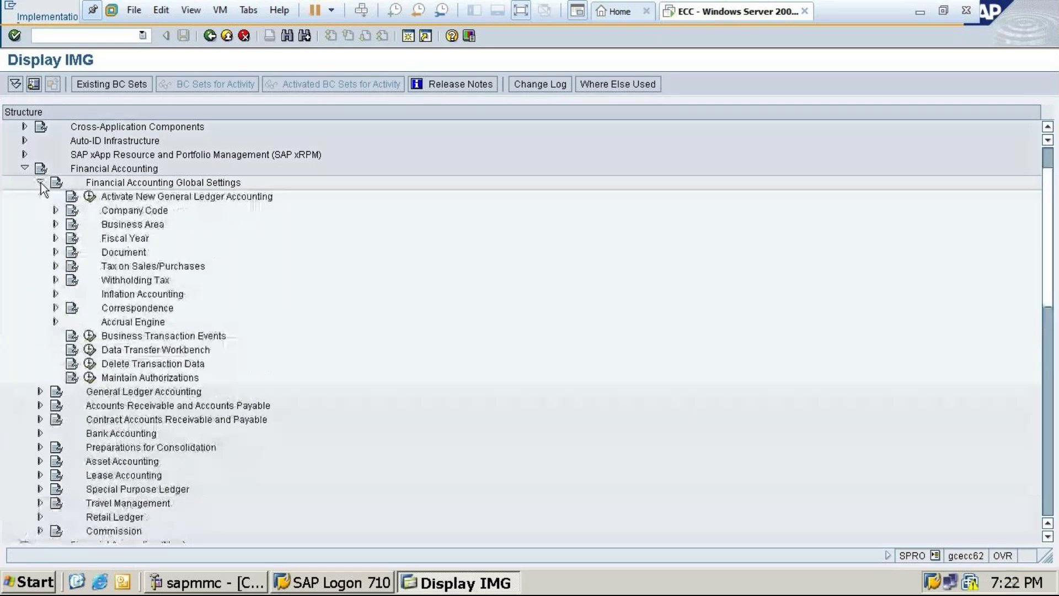
pyautogui.click(56, 252)
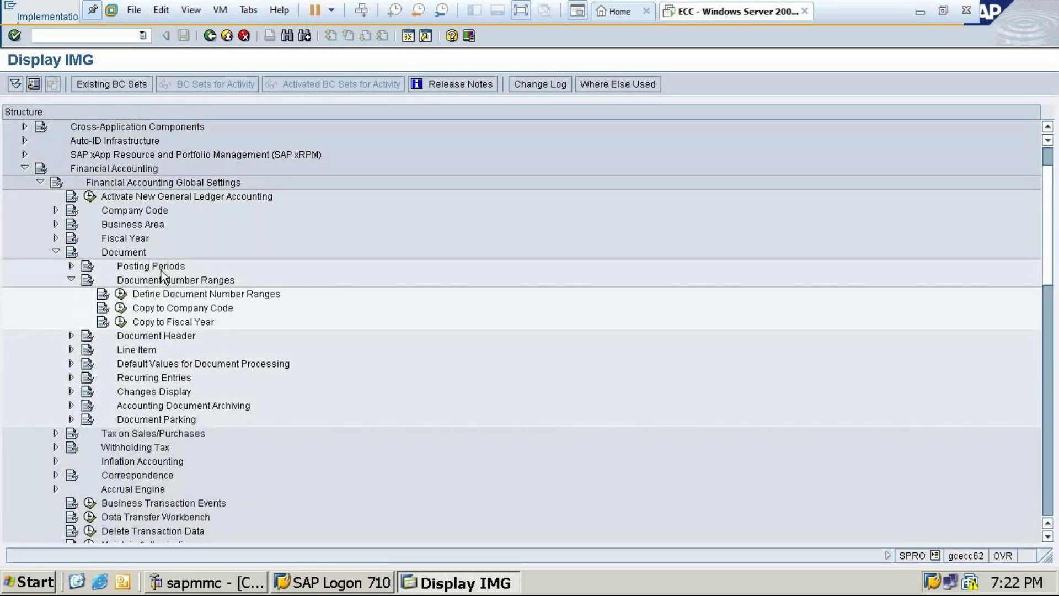
pyautogui.click(71, 335)
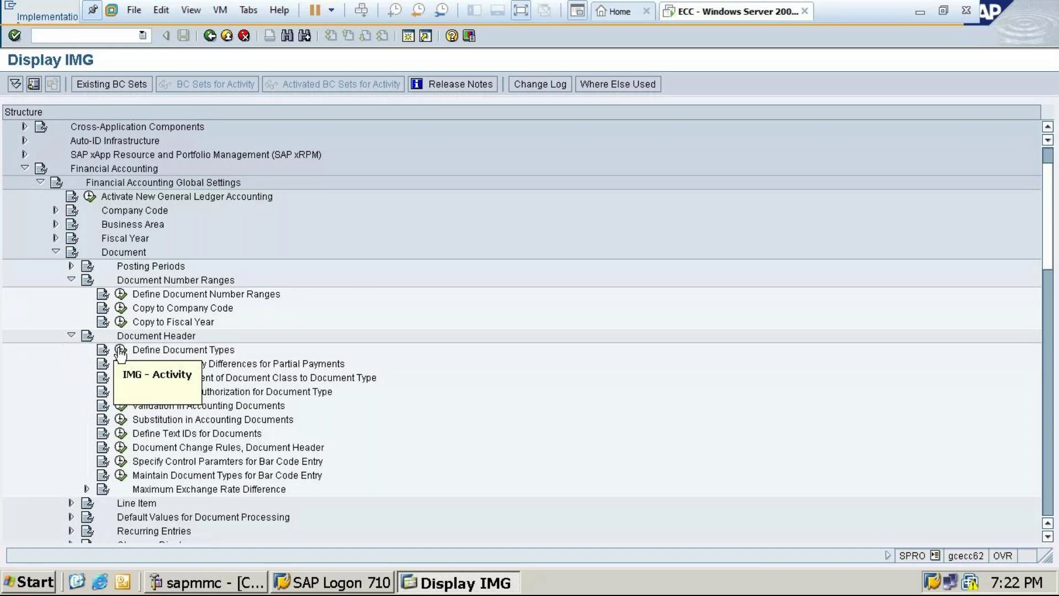
pyautogui.click(120, 352)
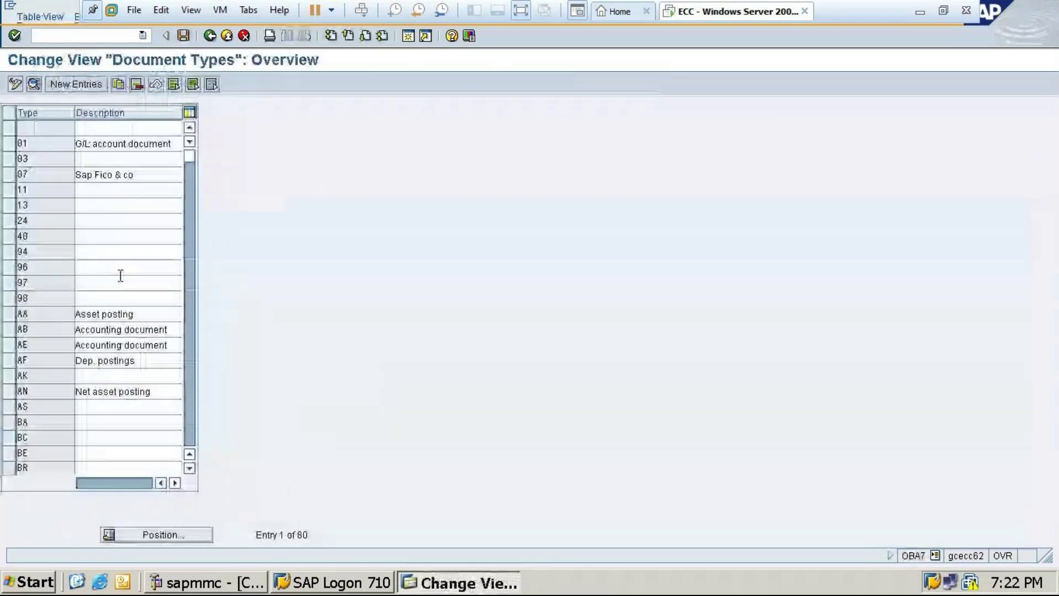
pyautogui.click(210, 35)
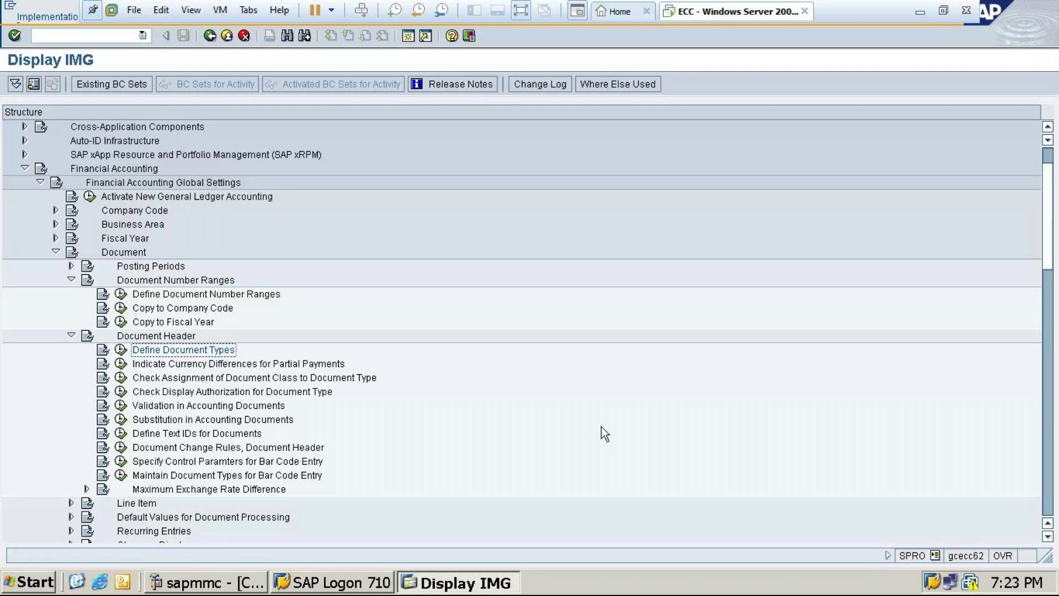
# Step: Reopen Define Document Types, position the list at document type KA, and display its details
pyautogui.click(121, 351)
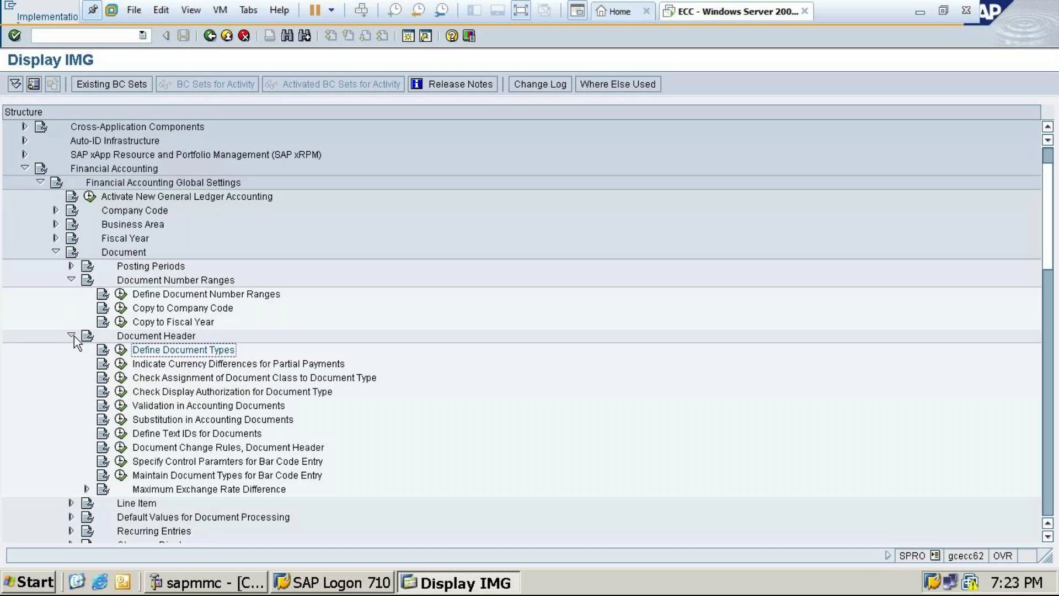
pyautogui.click(120, 349)
pyautogui.click(158, 534)
pyautogui.write('ka')
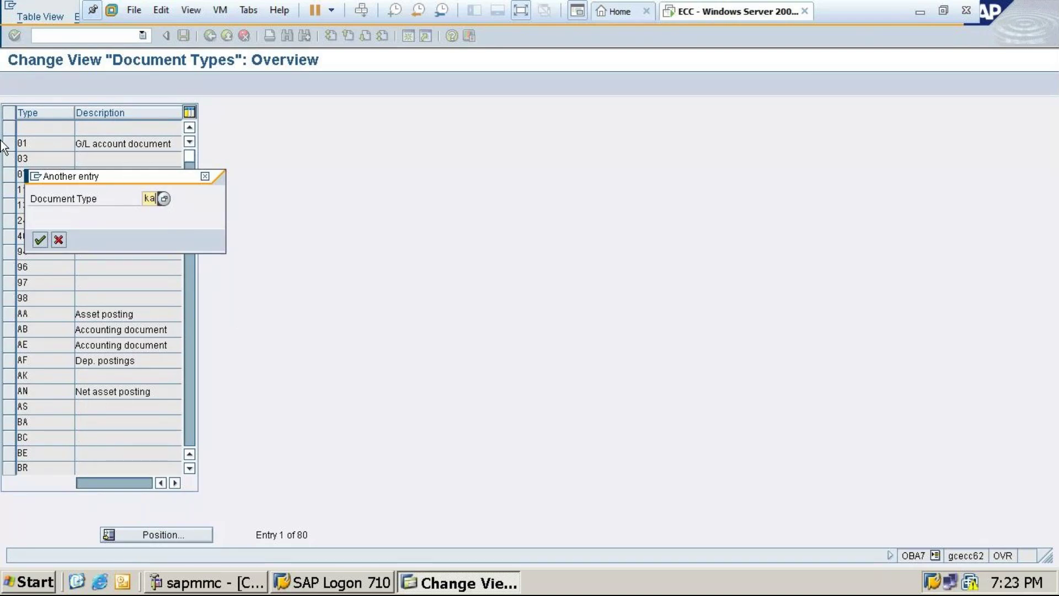
pyautogui.click(41, 241)
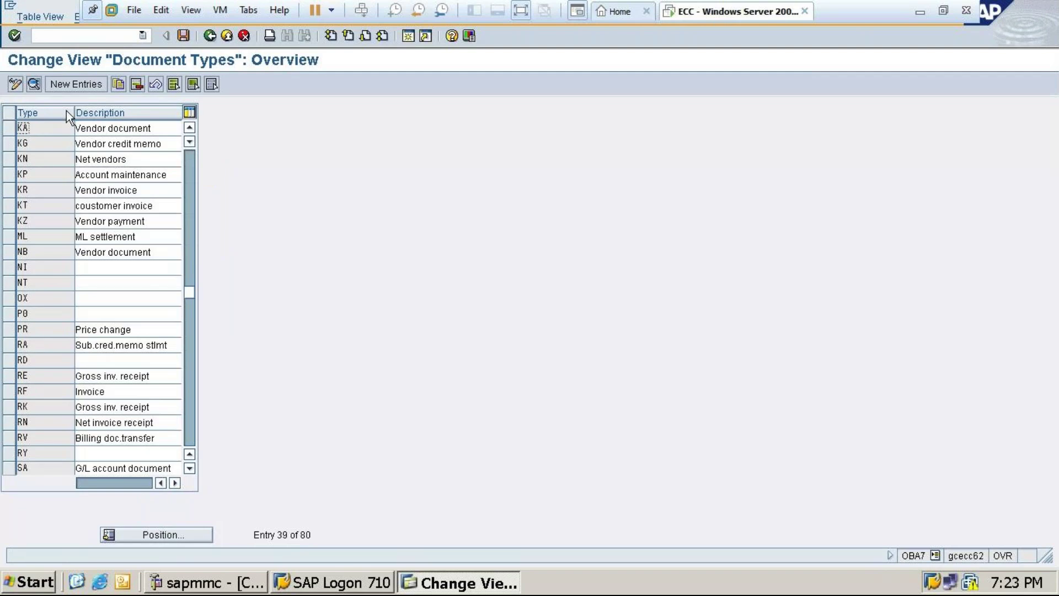
pyautogui.doubleClick(106, 130)
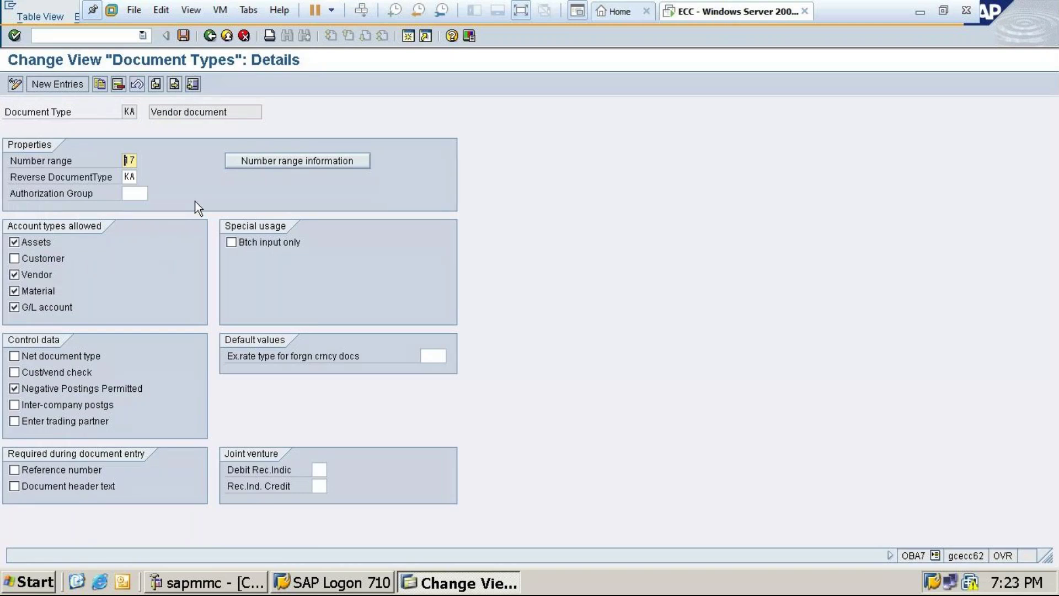
# Step: Check the number range intervals of company code TA10 from document type KA's number range information, and return to its details
pyautogui.click(272, 159)
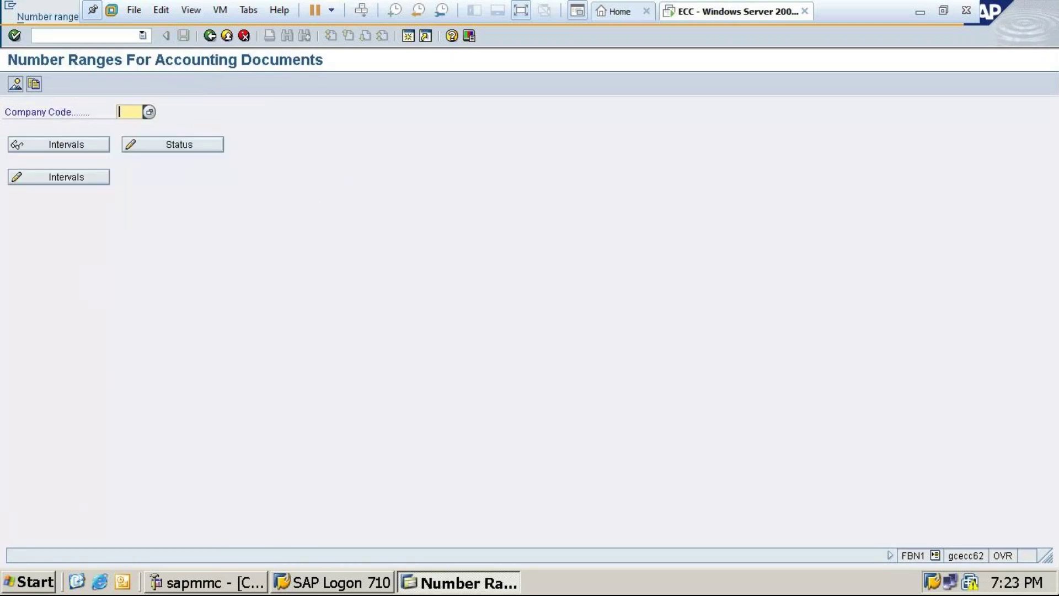
pyautogui.write('TA10')
pyautogui.click(64, 175)
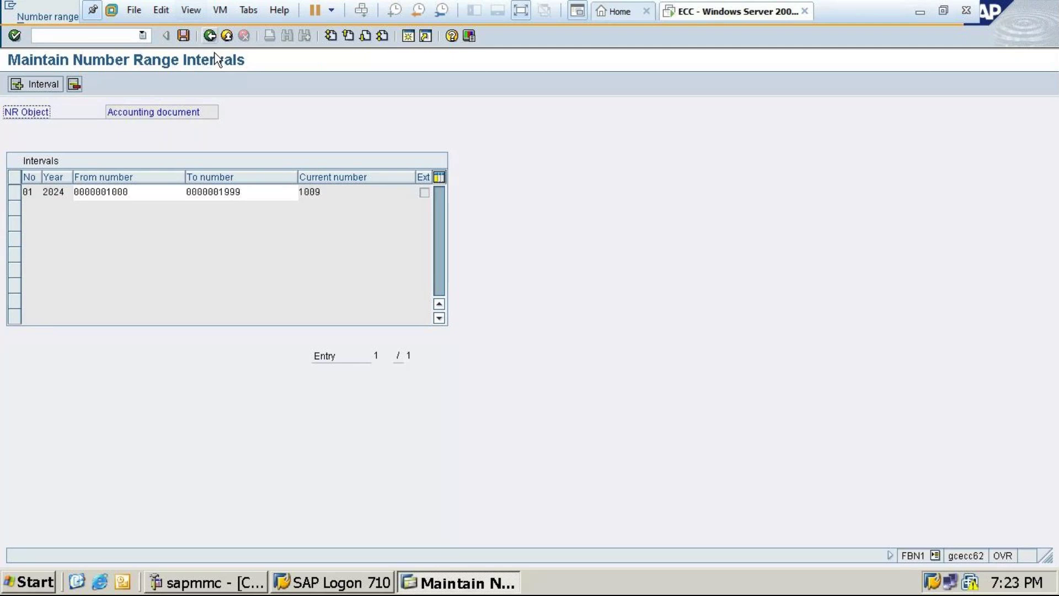
pyautogui.click(213, 35)
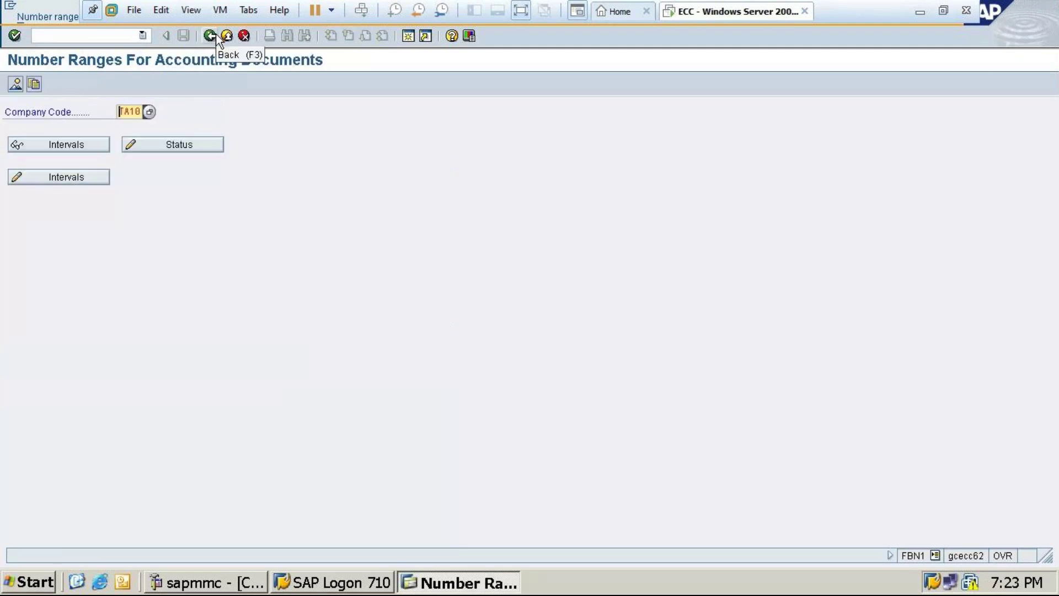
pyautogui.click(216, 33)
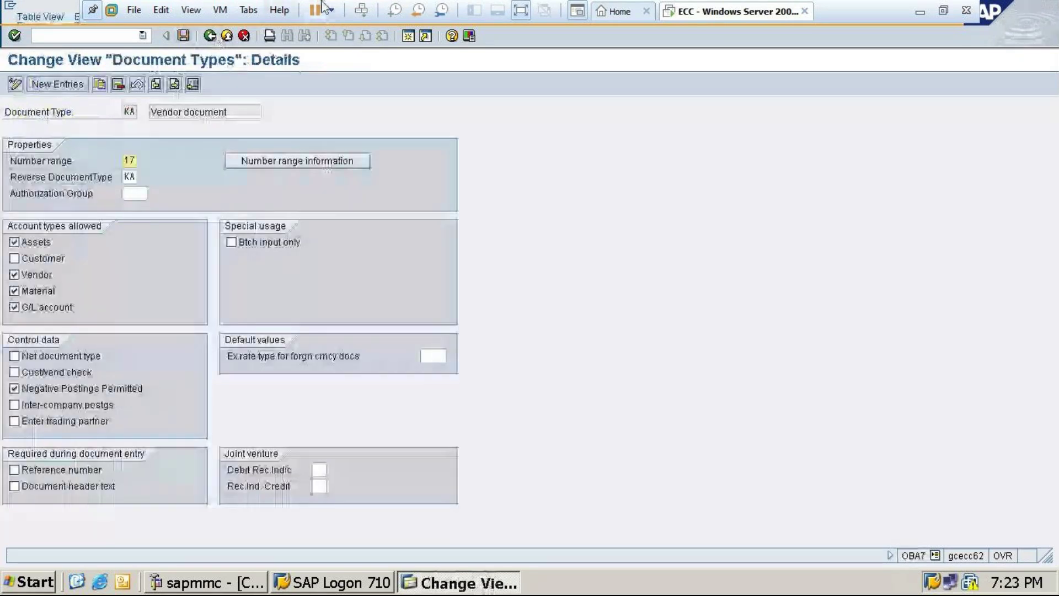
# Step: Open company code TA10's number range intervals for editing through the number range information of document type KA
pyautogui.click(287, 159)
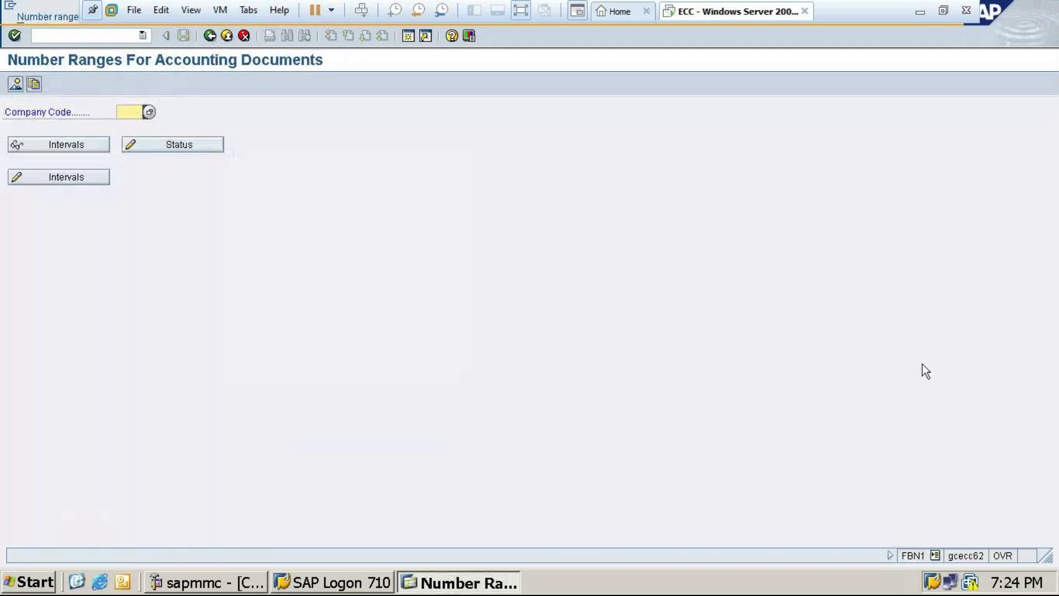
pyautogui.write('T')
pyautogui.click(142, 130)
pyautogui.click(59, 178)
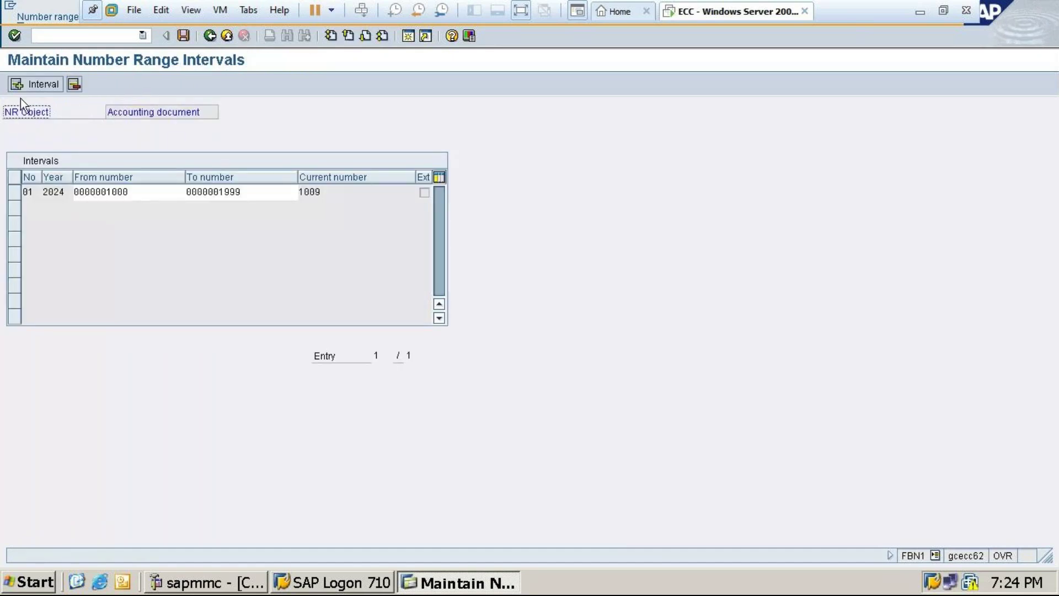
# Step: Insert number range interval 17 for year 2024, from number 2000 to number 2999
pyautogui.click(35, 86)
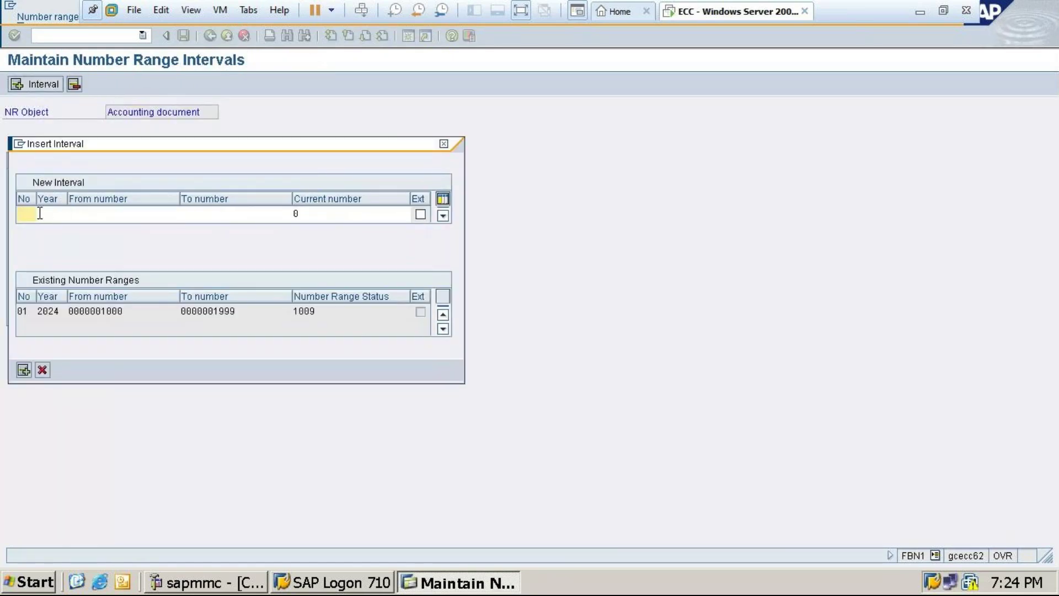
pyautogui.write('17')
pyautogui.press('Tab')
pyautogui.write('2')
pyautogui.click(52, 229)
pyautogui.click(94, 217)
pyautogui.write('2000')
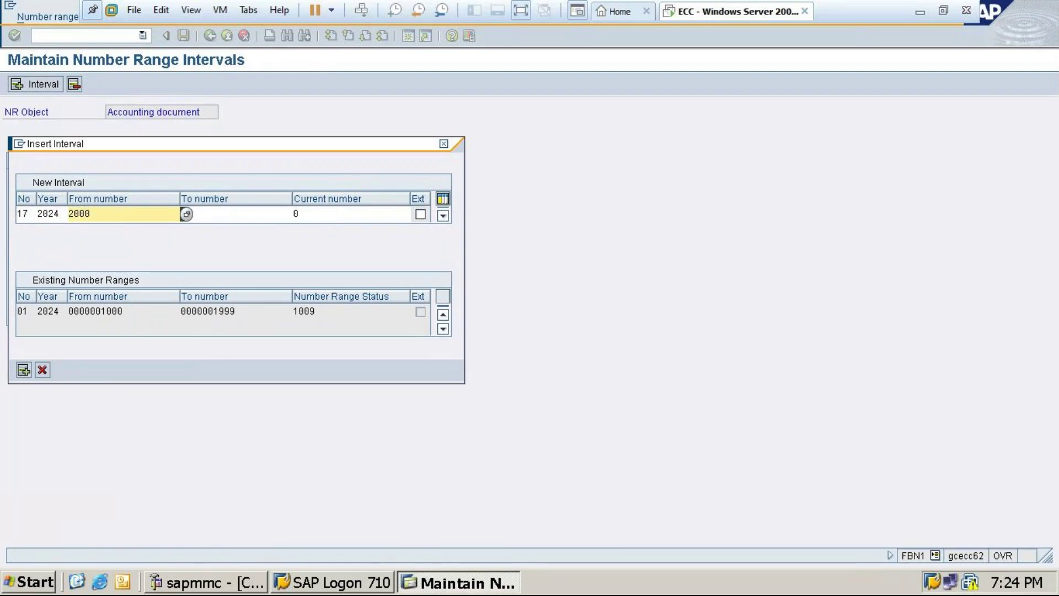
pyautogui.click(242, 215)
pyautogui.write('2')
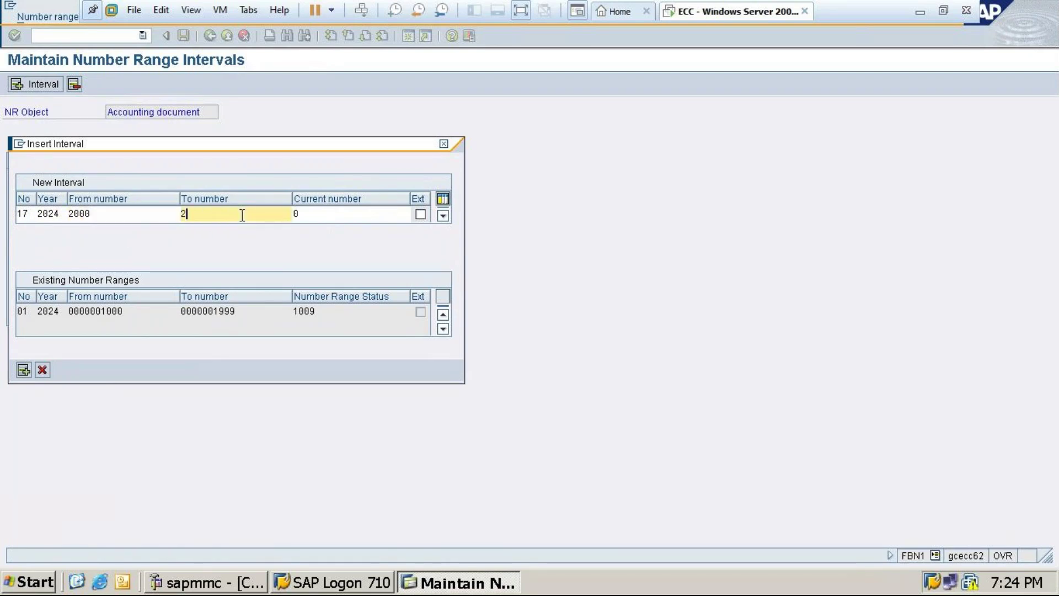
pyautogui.write('9999')
pyautogui.press('BackSpace')
pyautogui.click(24, 370)
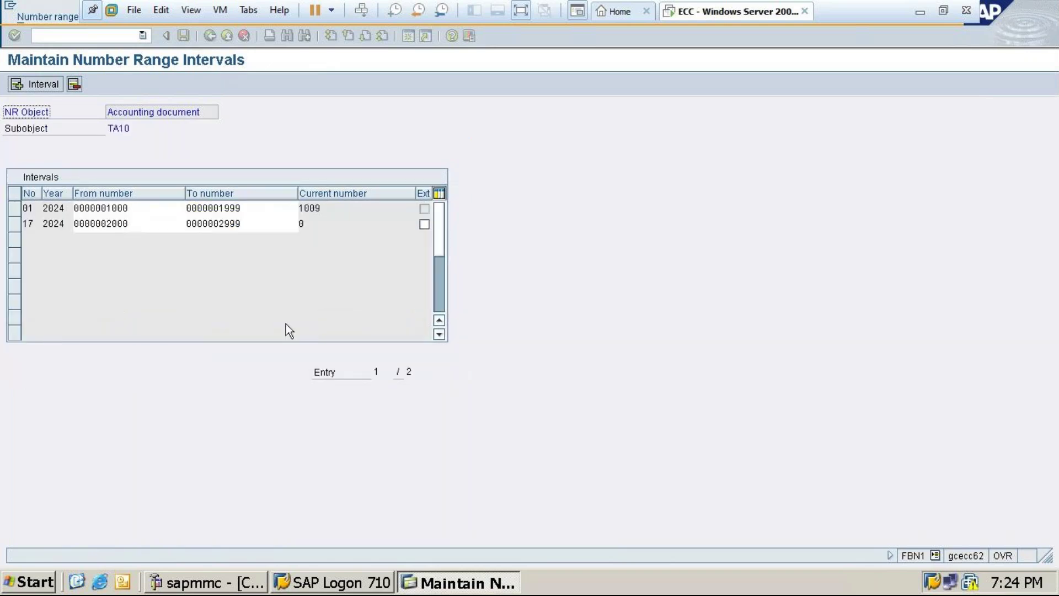
# Step: Save the new interval, accept the transport notice, and return to the document types overview
pyautogui.click(183, 35)
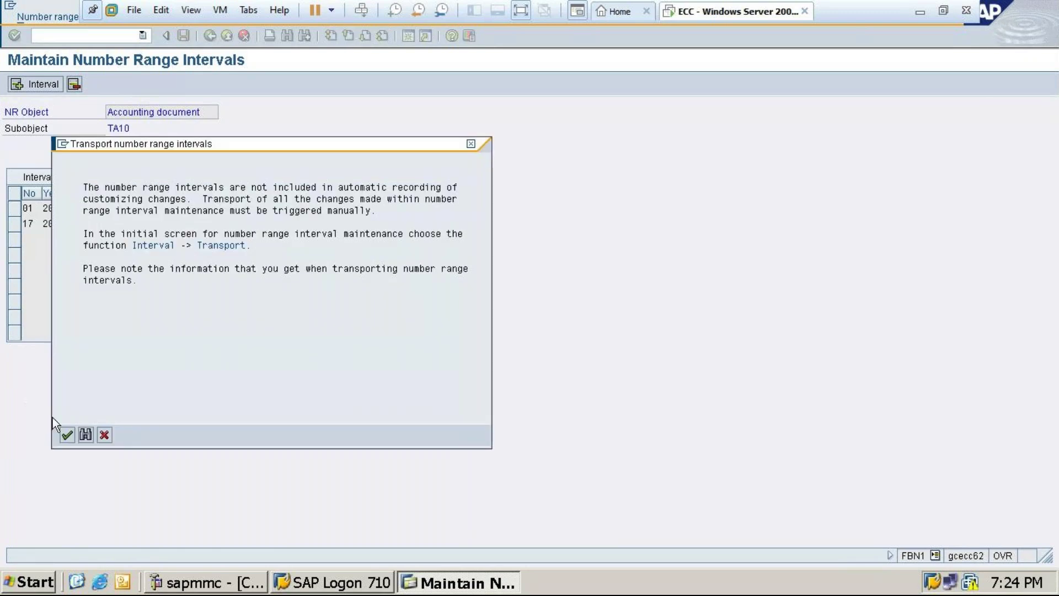
pyautogui.press('Return')
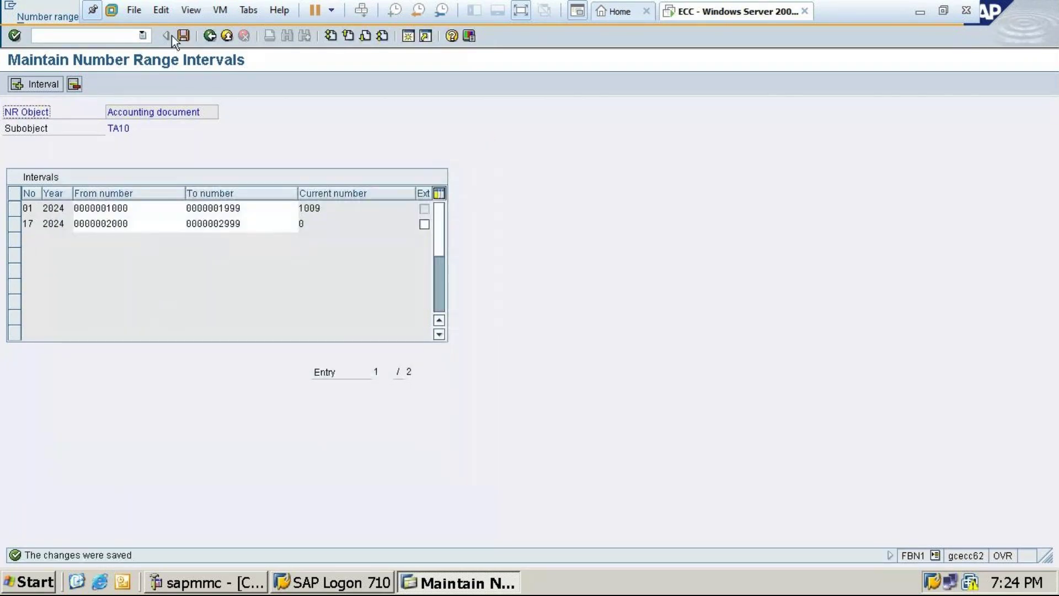
pyautogui.click(209, 36)
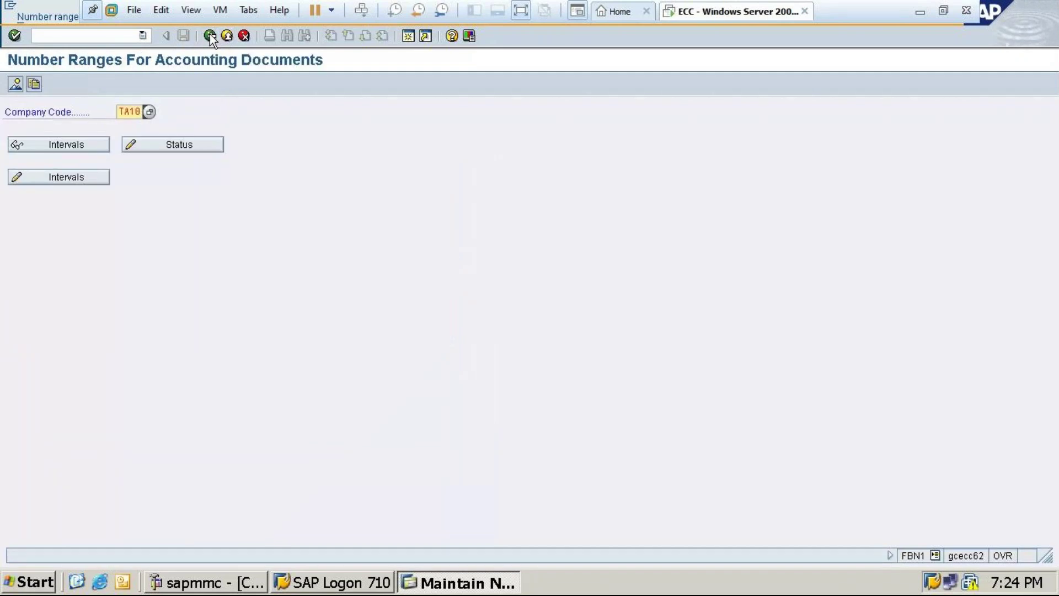
pyautogui.click(210, 35)
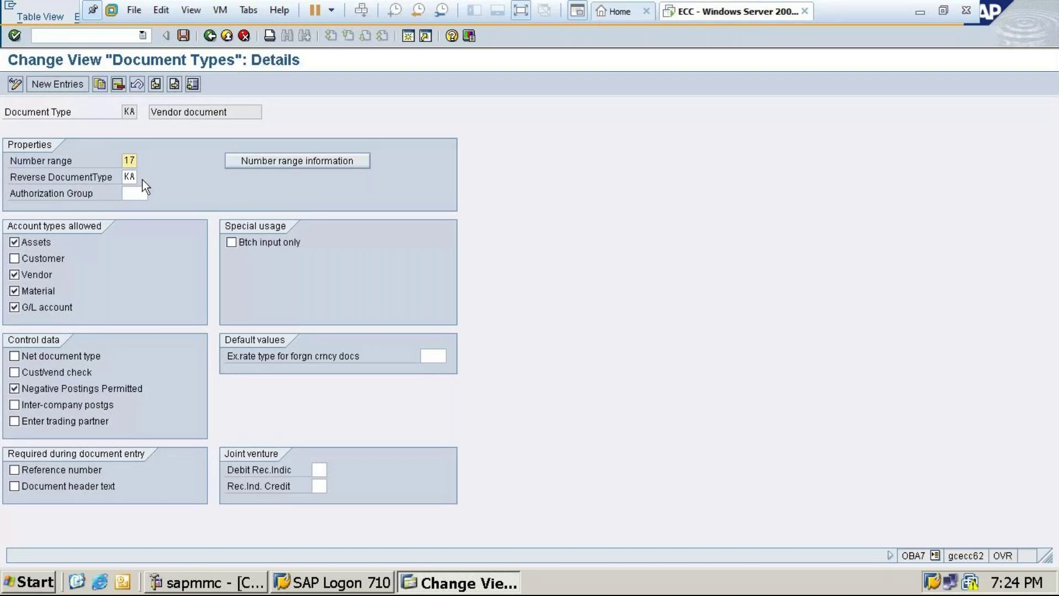
pyautogui.click(210, 36)
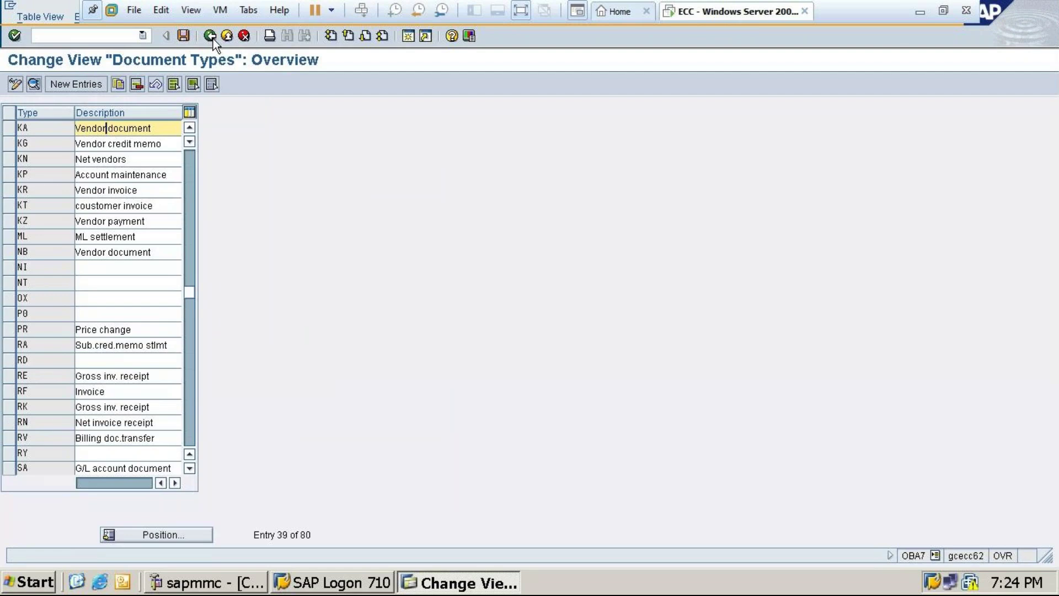
# Step: Position the document types list at KR and display the vendor invoice type's details
pyautogui.click(157, 539)
pyautogui.write('KR')
pyautogui.click(40, 241)
pyautogui.doubleClick(93, 128)
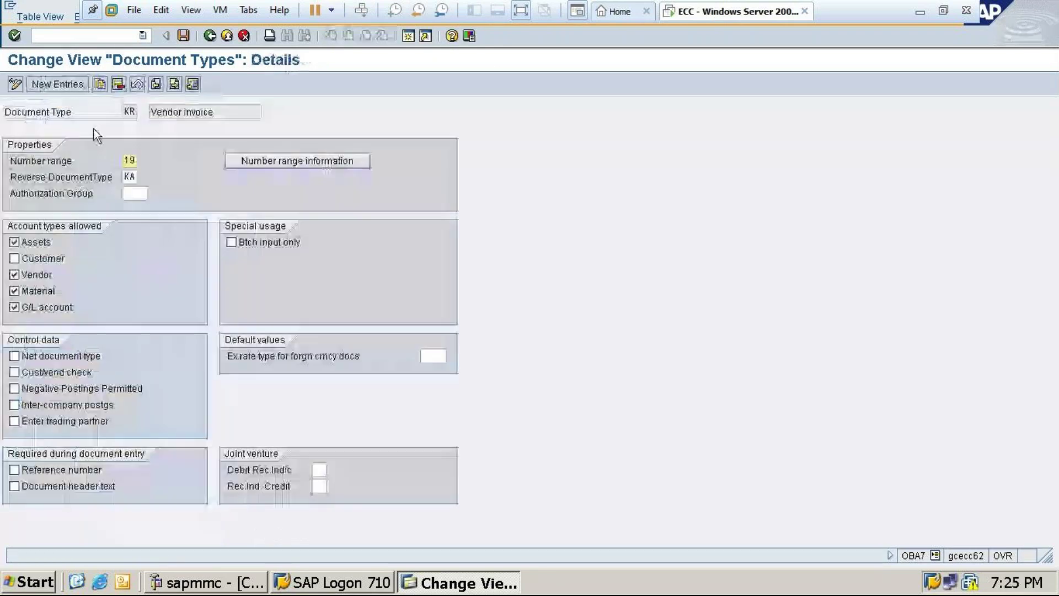
# Step: Open company code TA10's number range intervals for editing through the number range information of document type KR
pyautogui.click(270, 161)
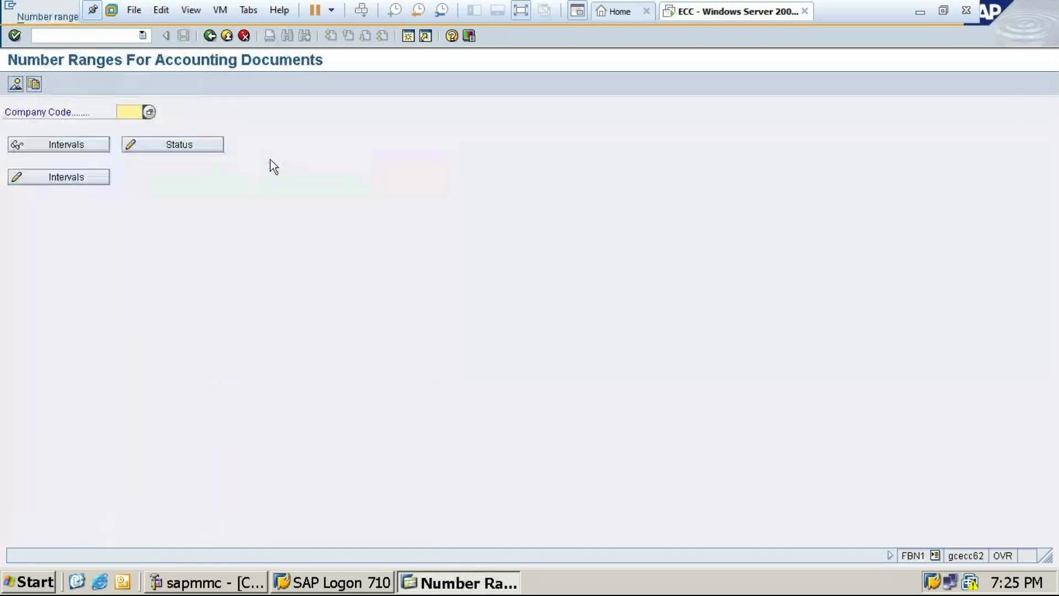
pyautogui.write('T')
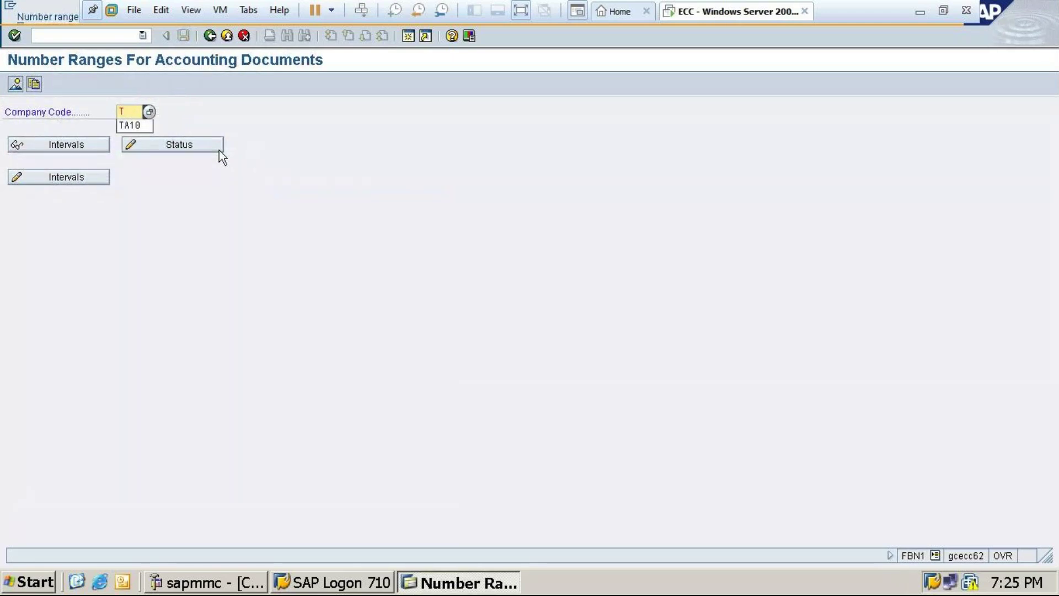
pyautogui.click(134, 127)
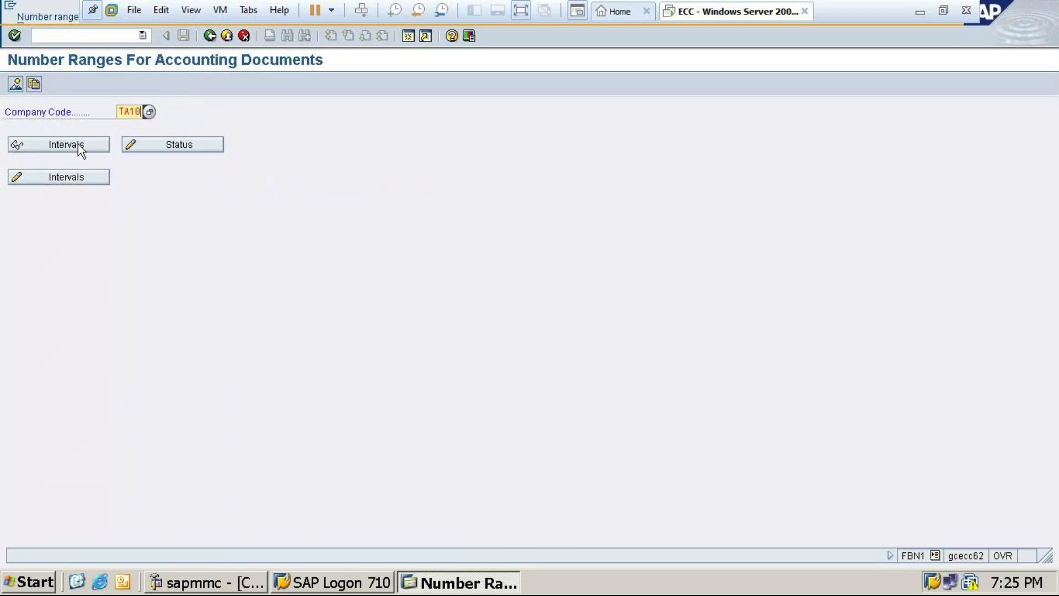
pyautogui.click(57, 181)
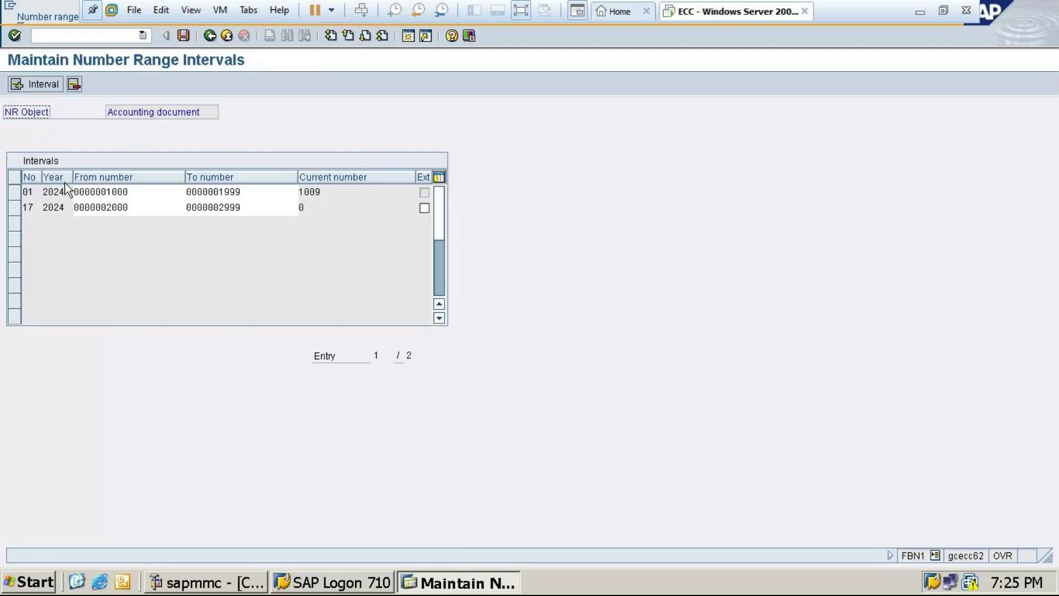
# Step: Insert number range interval 19 for year 2024, from number 3000 to number 3999
pyautogui.click(38, 85)
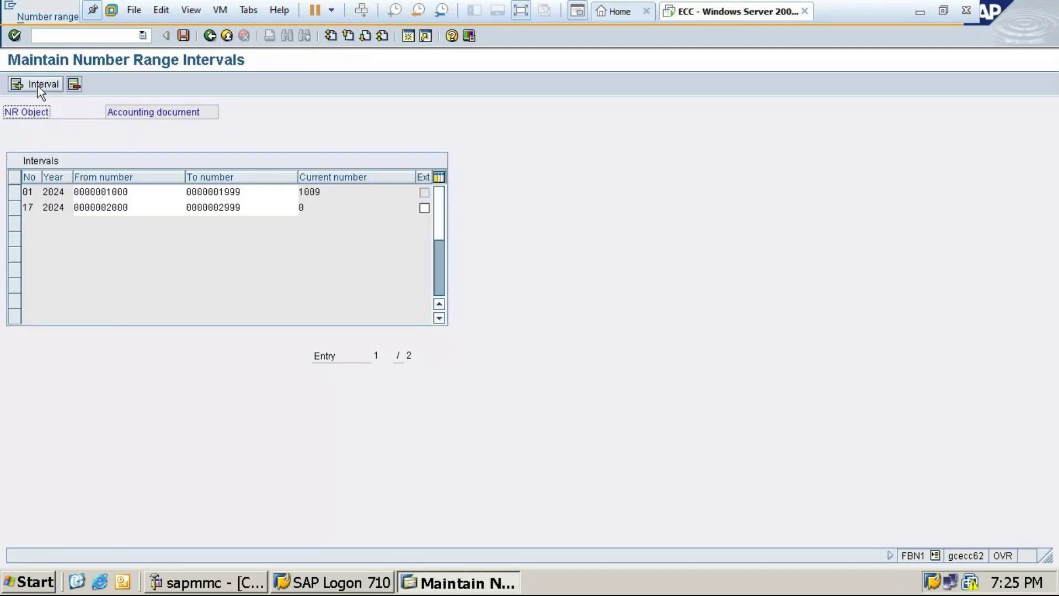
pyautogui.write('19')
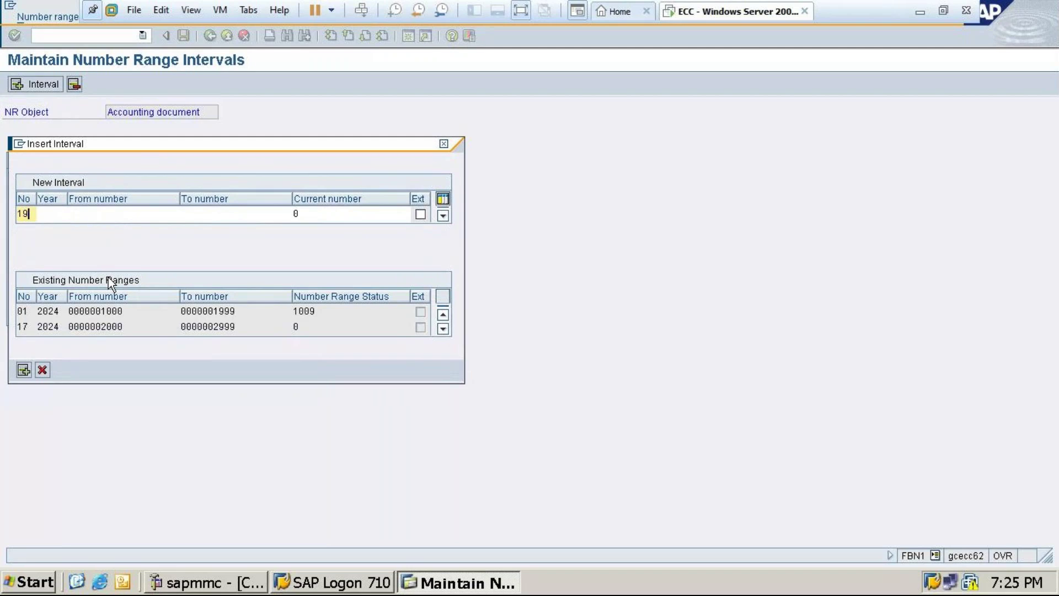
pyautogui.click(50, 215)
pyautogui.write('2')
pyautogui.click(50, 227)
pyautogui.click(97, 219)
pyautogui.write('3000')
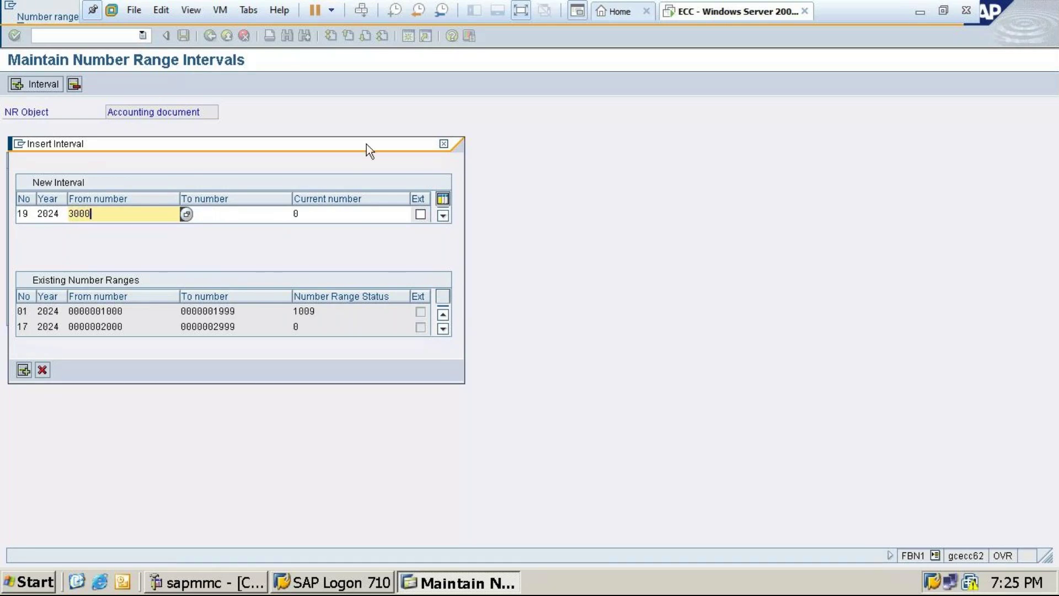
pyautogui.click(220, 216)
pyautogui.write('3999')
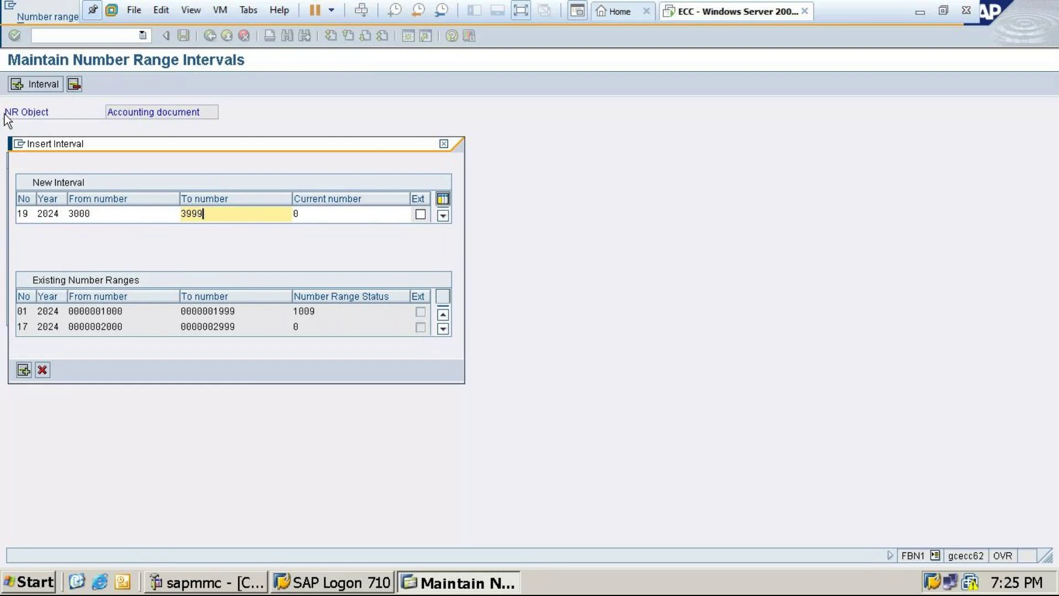
pyautogui.click(24, 370)
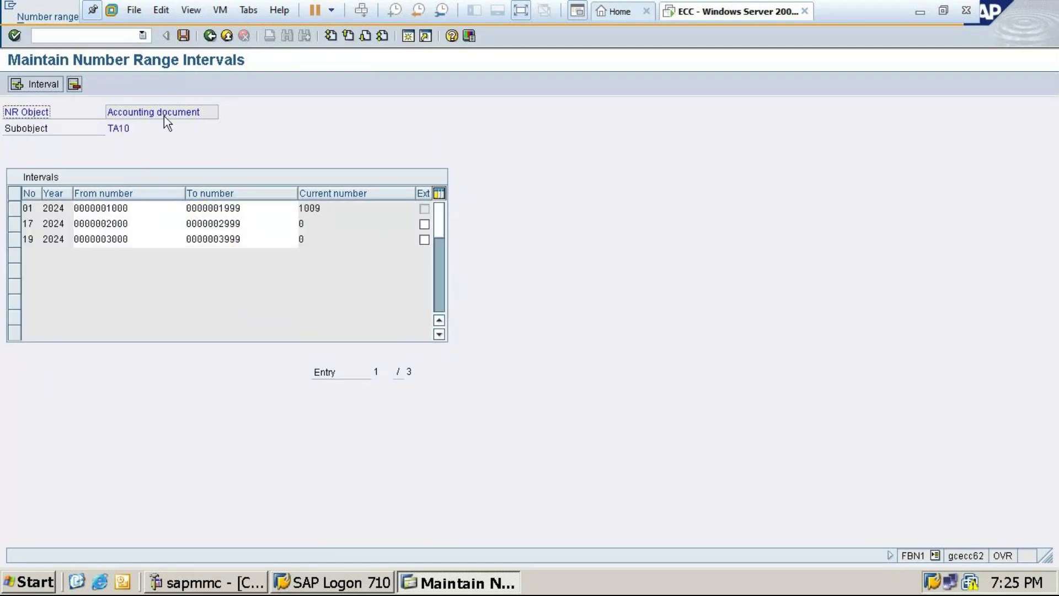
# Step: Save interval 19, accept the transport notice, and return to the document types overview
pyautogui.click(183, 36)
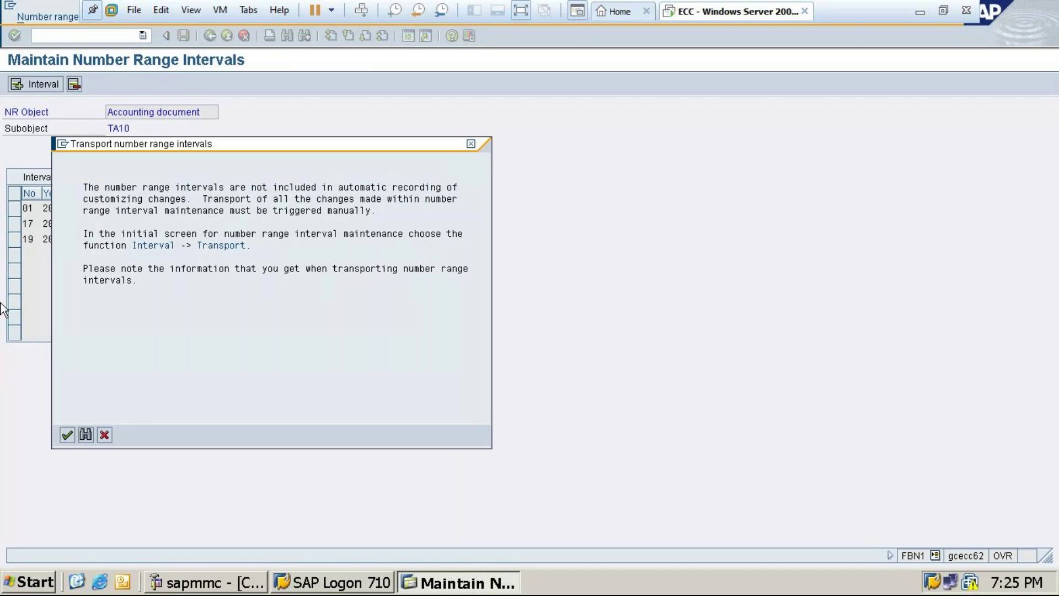
pyautogui.click(65, 435)
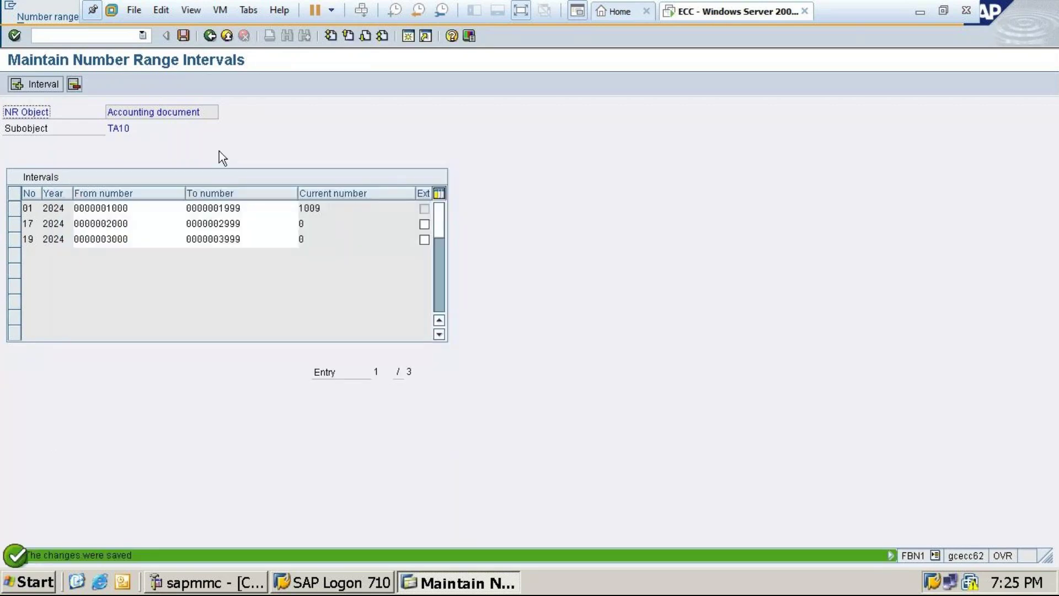
pyautogui.click(208, 36)
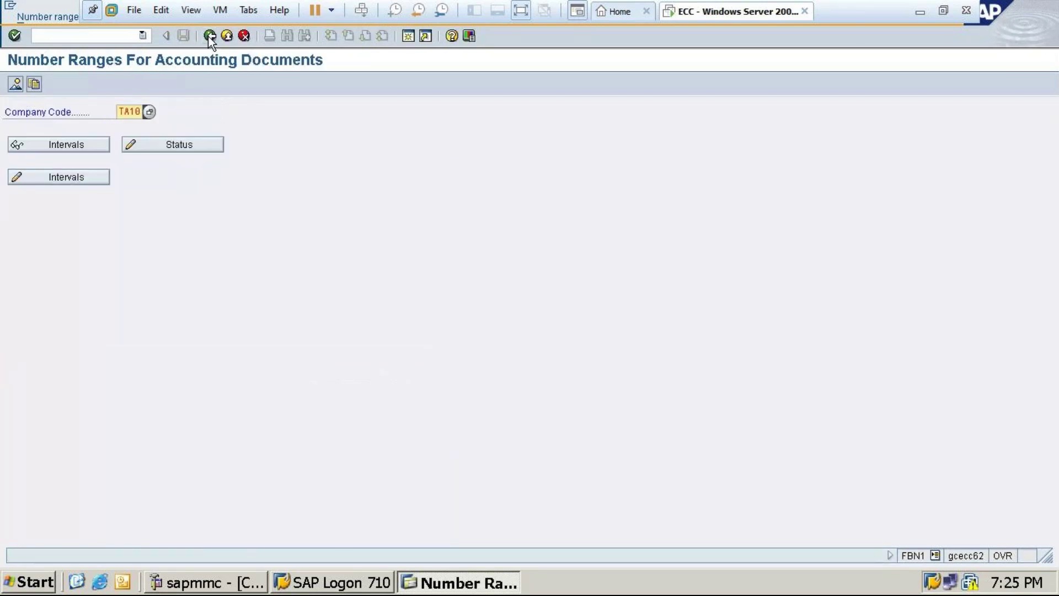
pyautogui.click(207, 35)
pyautogui.click(184, 37)
pyautogui.click(209, 36)
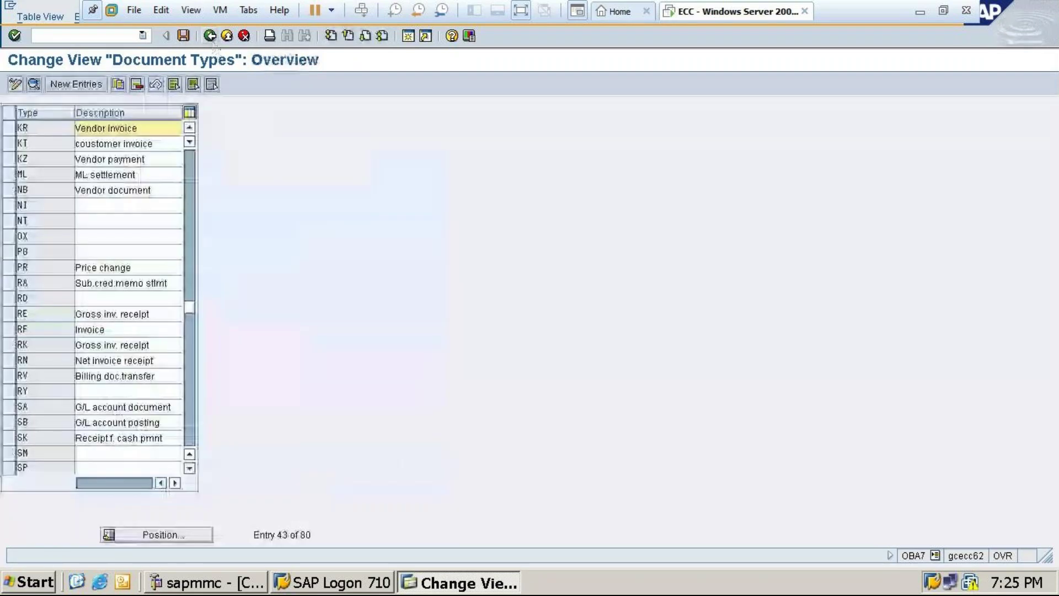
# Step: Position the document types list at KZ and display the vendor payment type's details
pyautogui.click(160, 534)
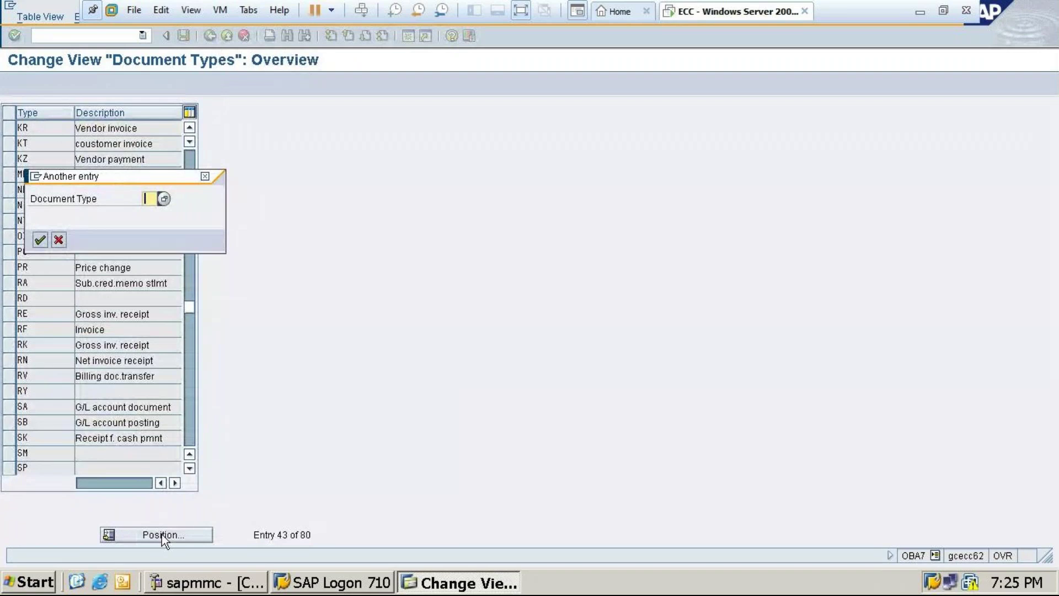
pyautogui.write('KZ')
pyautogui.click(37, 241)
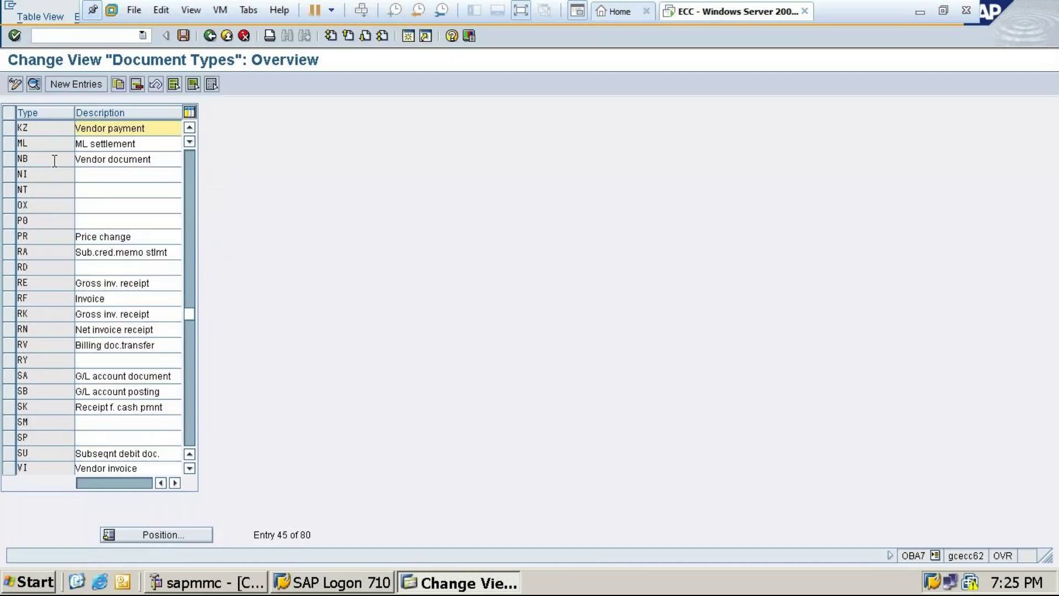
pyautogui.doubleClick(95, 129)
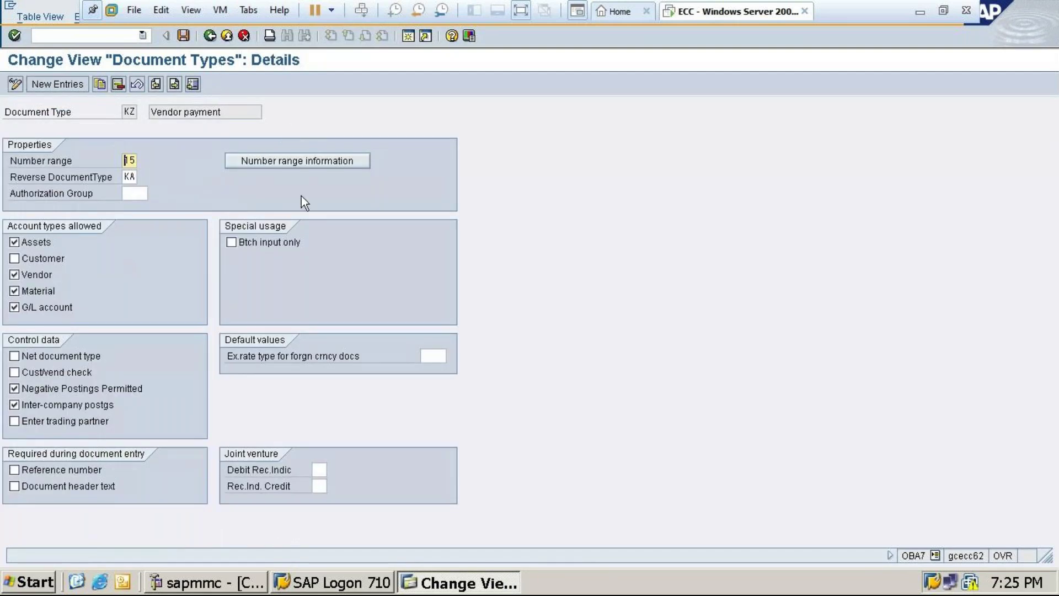
# Step: Open company code TA10's number range intervals for editing through the number range information of document type KZ
pyautogui.click(313, 157)
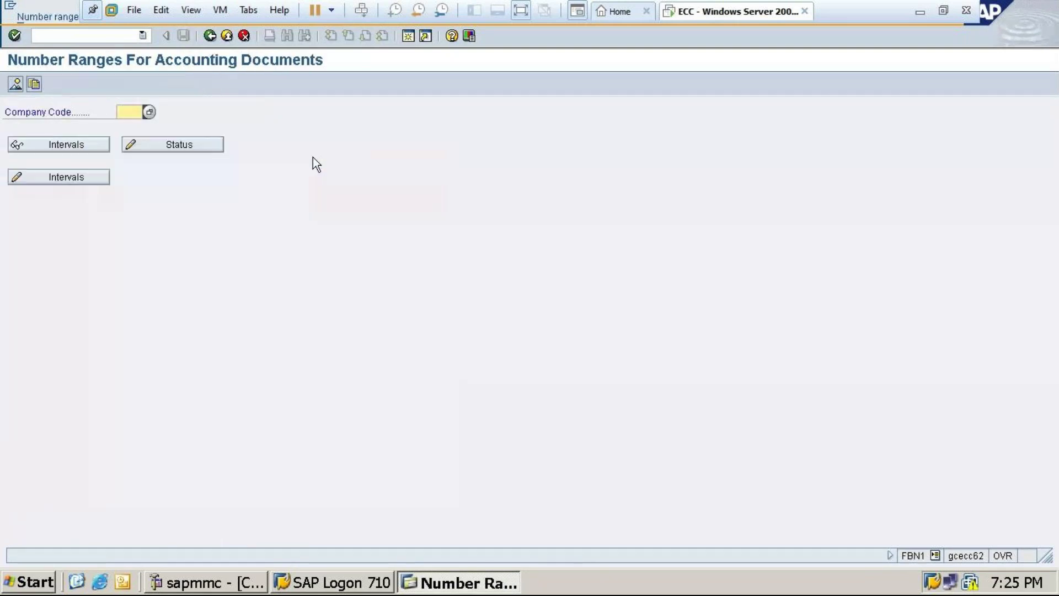
pyautogui.click(138, 112)
pyautogui.write('TA10')
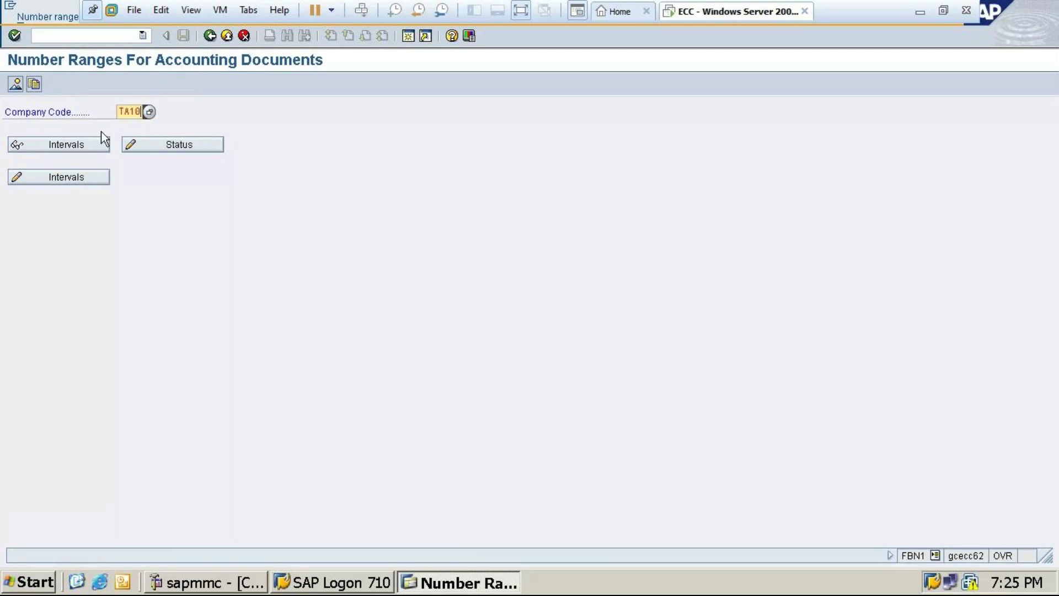
pyautogui.click(65, 174)
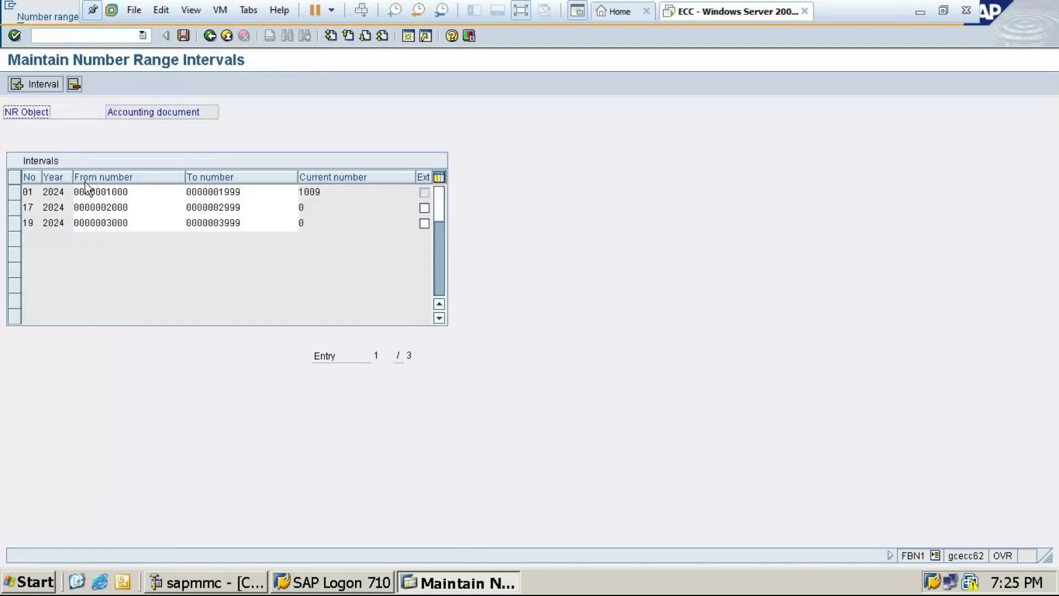
# Step: Insert number range interval 15 for year 2024, from number 4000 to number 4999
pyautogui.click(48, 88)
pyautogui.write('1')
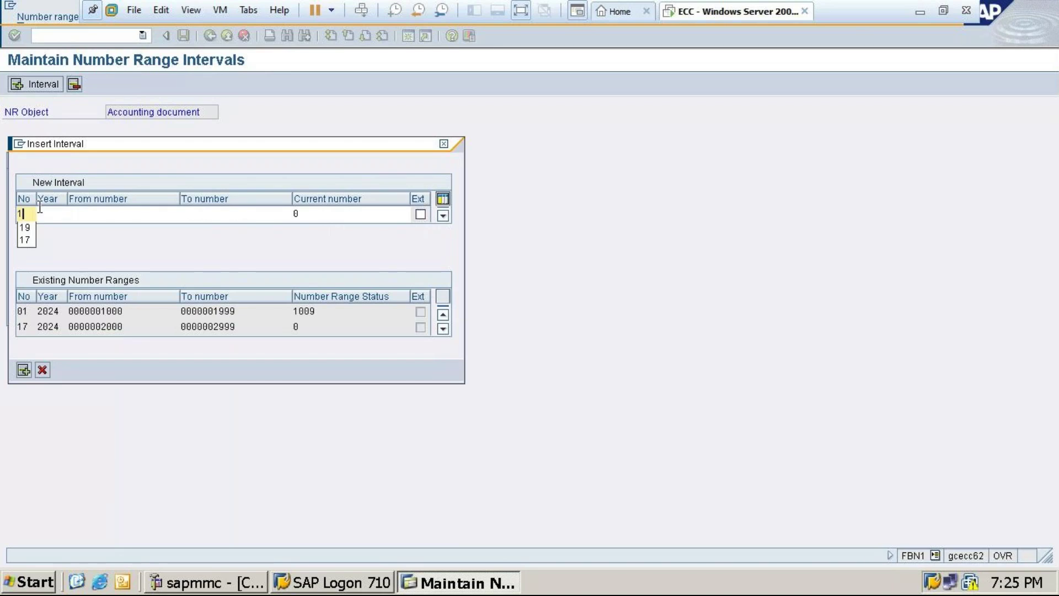
pyautogui.write('5')
pyautogui.click(48, 212)
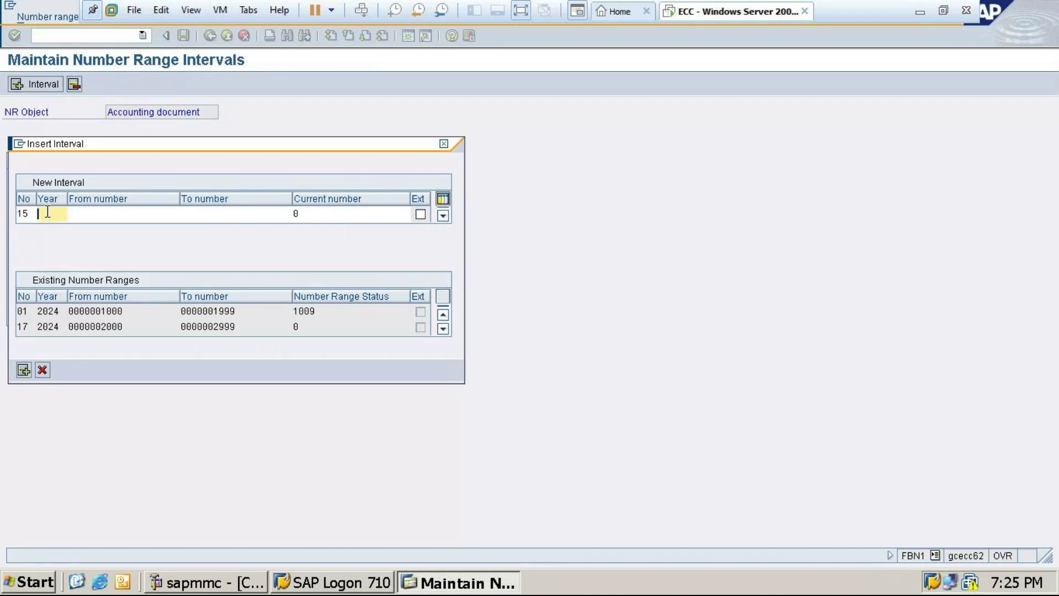
pyautogui.write('2024')
pyautogui.press('Tab')
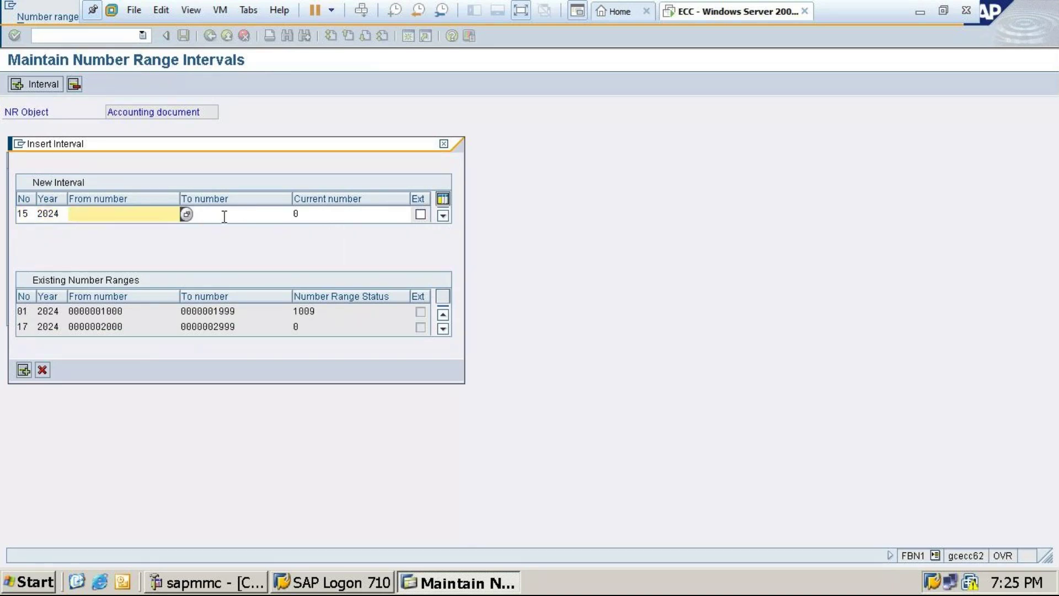
pyautogui.write('3')
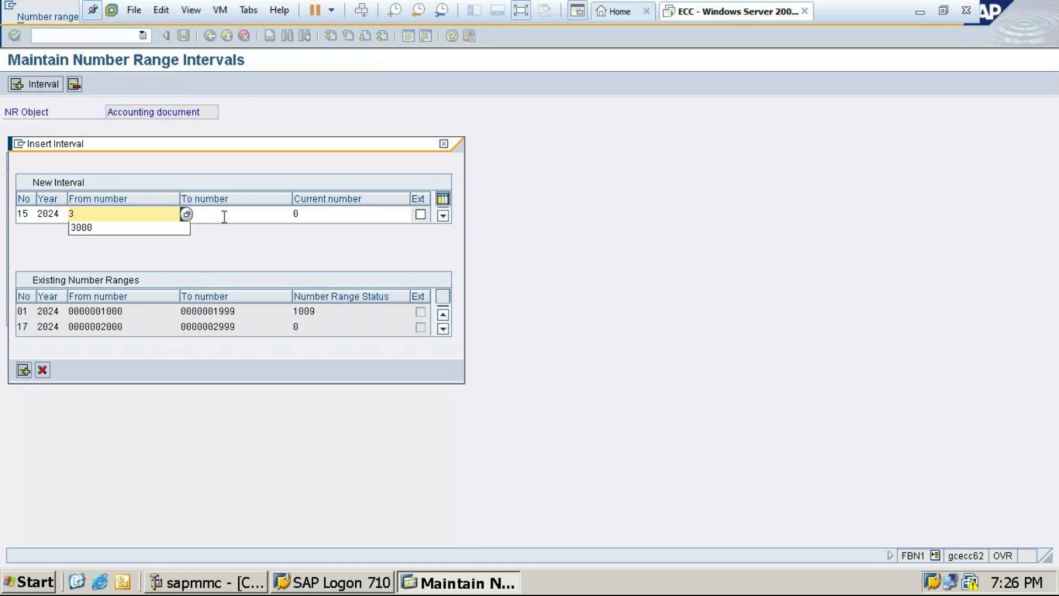
pyautogui.press('BackSpace')
pyautogui.write('4')
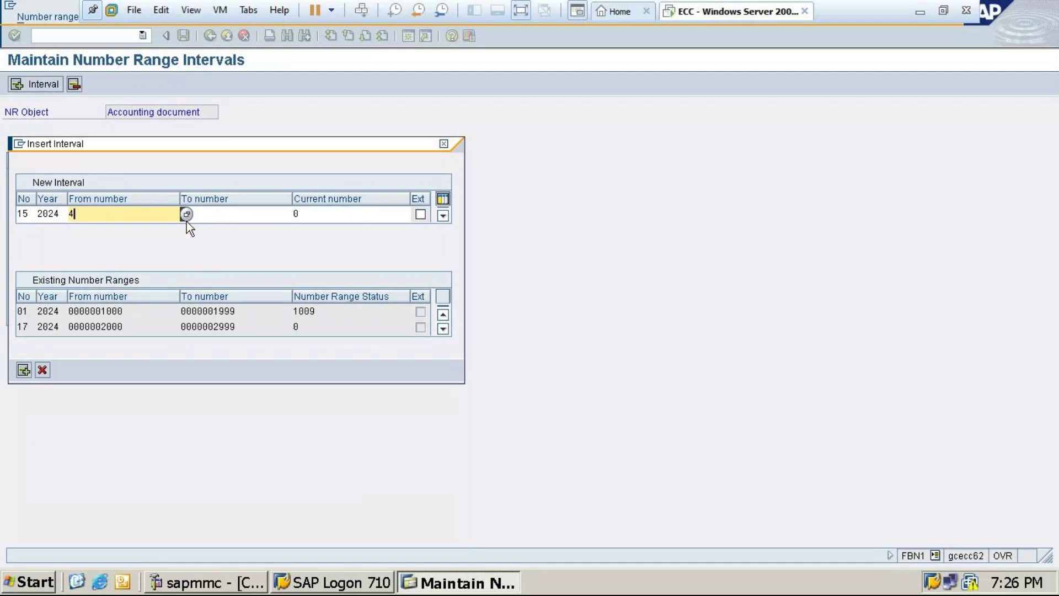
pyautogui.write('000')
pyautogui.click(244, 216)
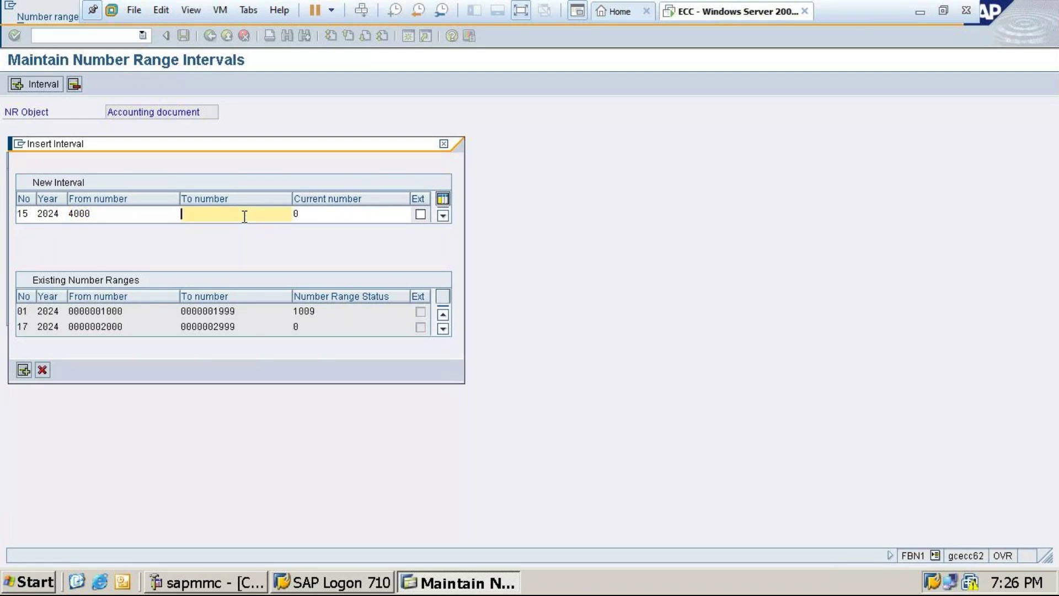
pyautogui.write('4999')
pyautogui.click(24, 370)
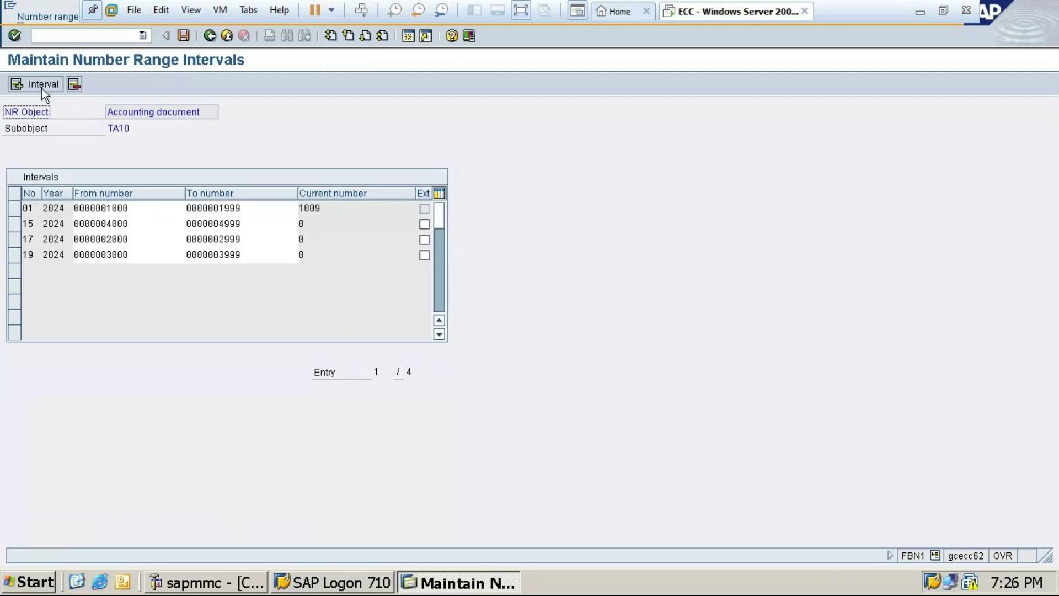
# Step: Save interval 15, accept the transport notice, and return to the document types overview
pyautogui.click(184, 36)
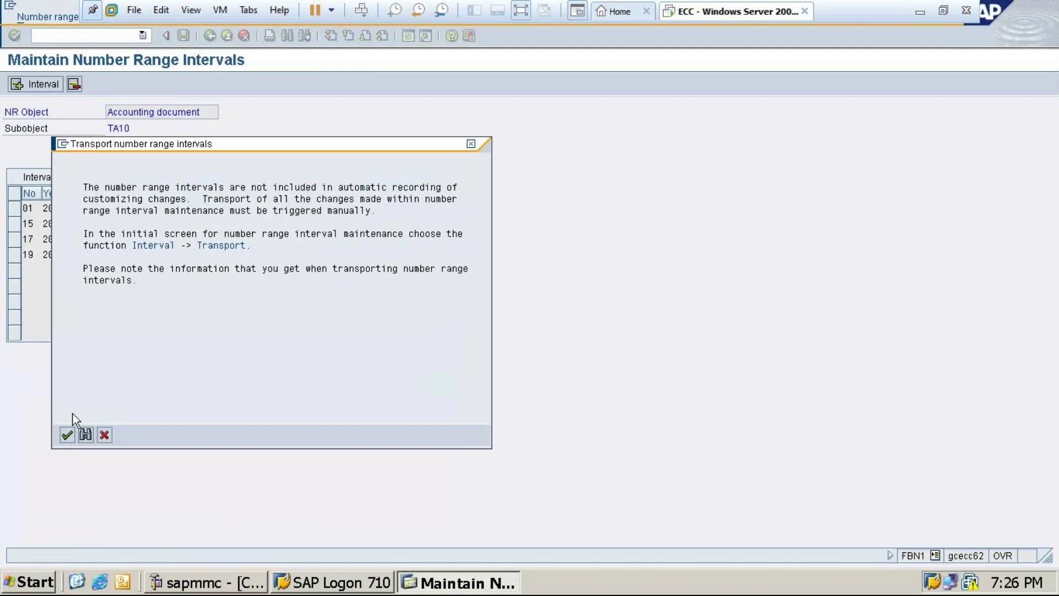
pyautogui.click(66, 435)
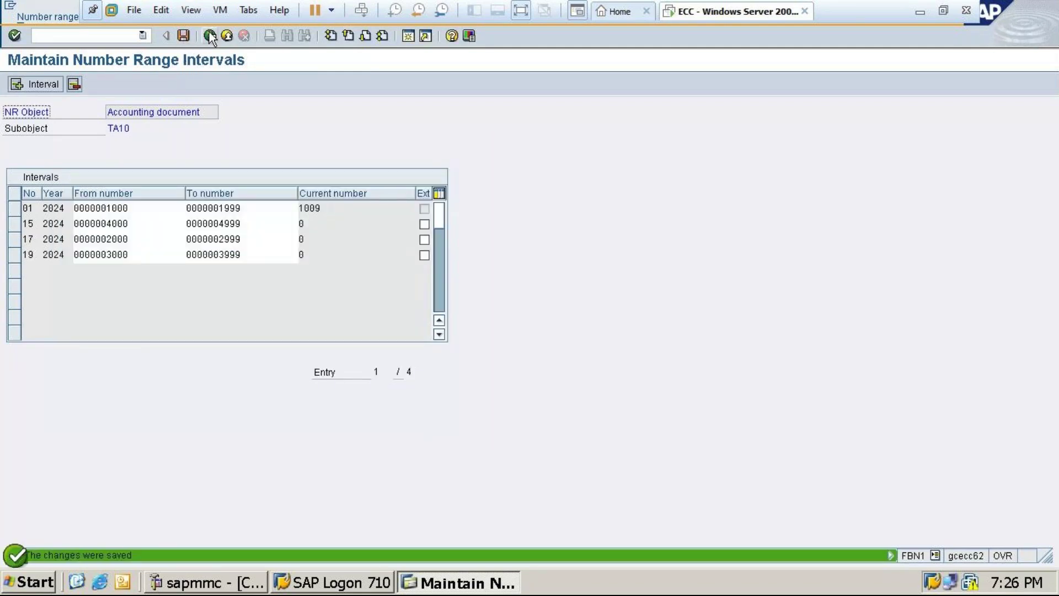
pyautogui.click(210, 35)
pyautogui.click(209, 36)
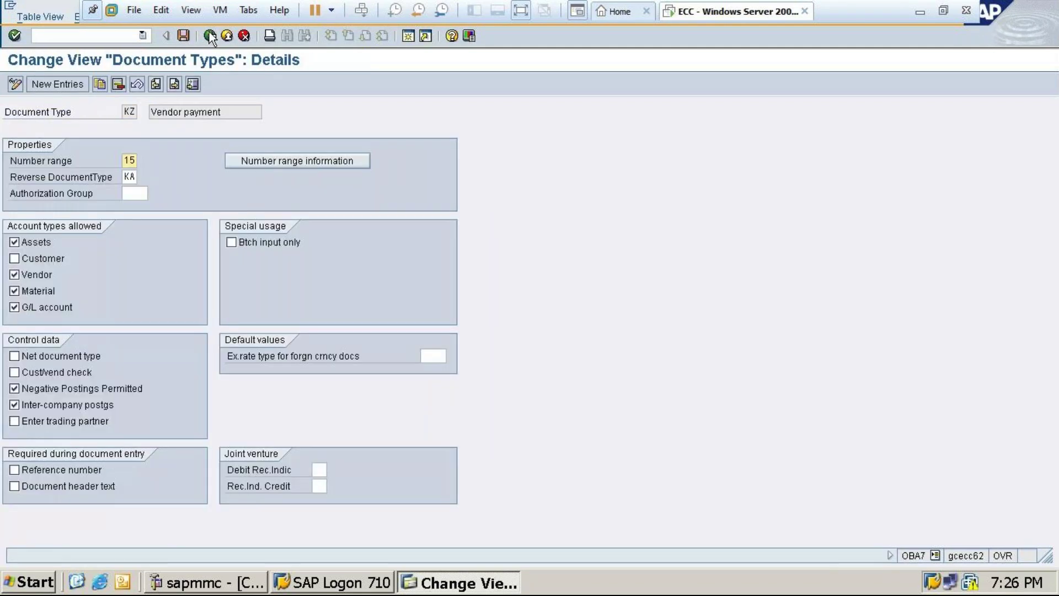
pyautogui.click(209, 36)
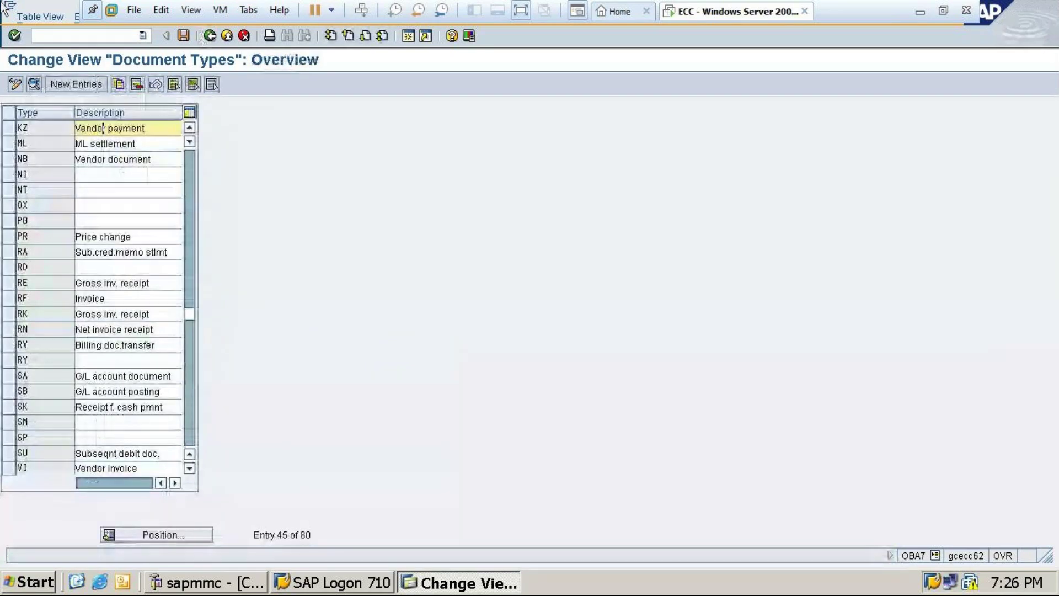
# Step: Position the document types list at SA and display the G/L account document type's details
pyautogui.click(135, 535)
pyautogui.write('sa')
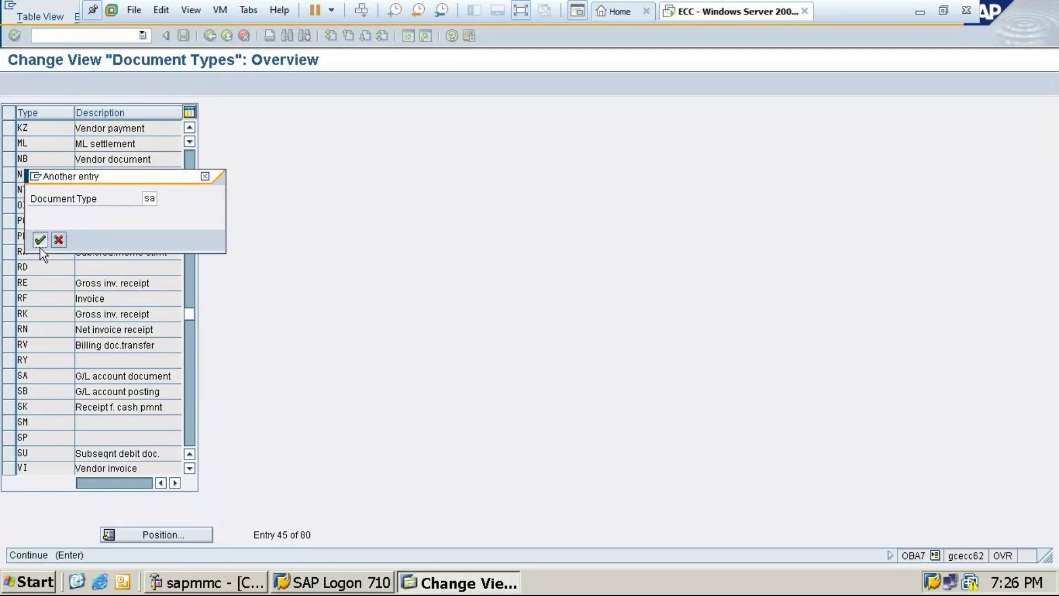
pyautogui.click(40, 242)
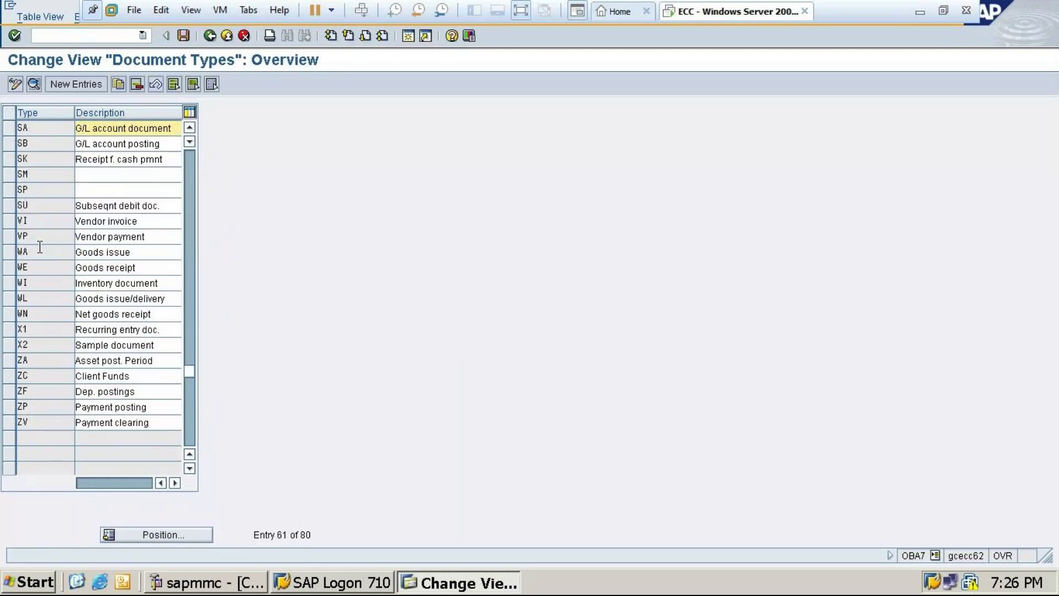
pyautogui.doubleClick(111, 129)
# Step: Display company code TA10's number range intervals in read-only view through the number range information of document type SA
pyautogui.click(312, 164)
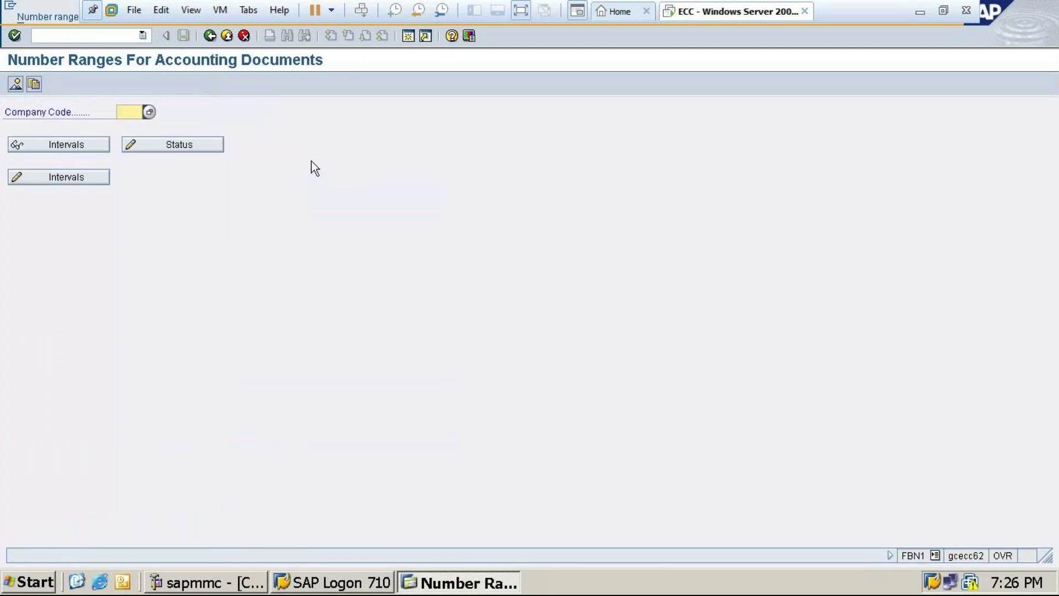
pyautogui.write('t')
pyautogui.click(132, 125)
pyautogui.click(95, 146)
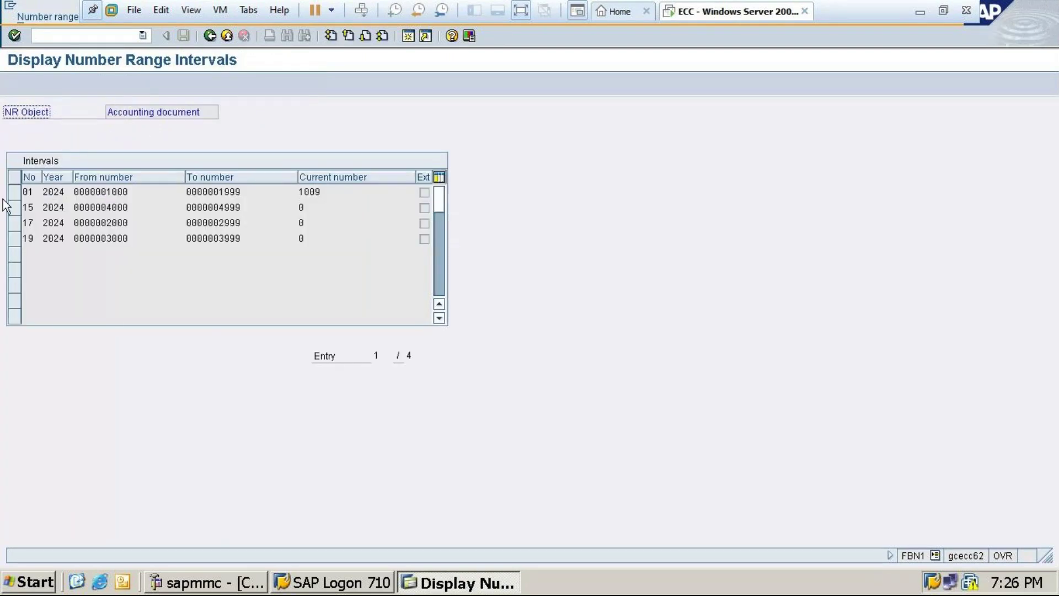
# Step: Leave the interval display and the document types view, returning to the IMG structure
pyautogui.click(216, 35)
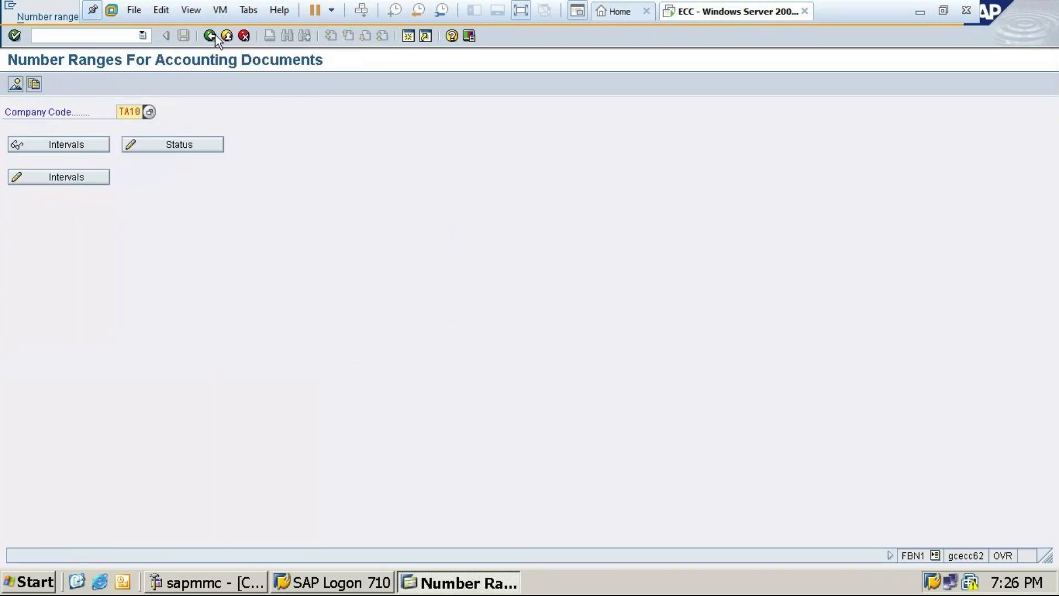
pyautogui.click(215, 35)
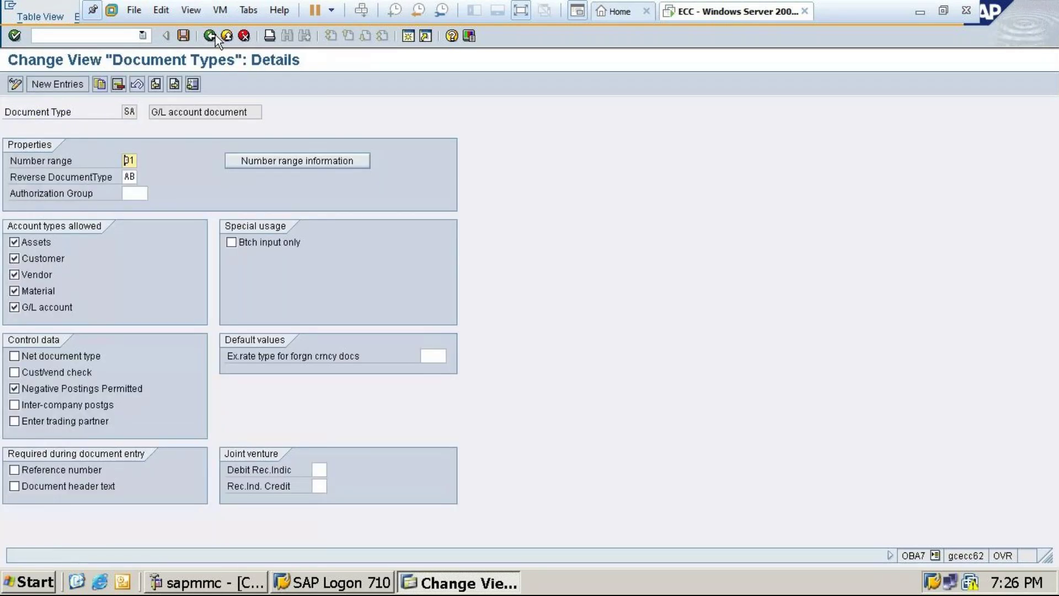
pyautogui.click(215, 35)
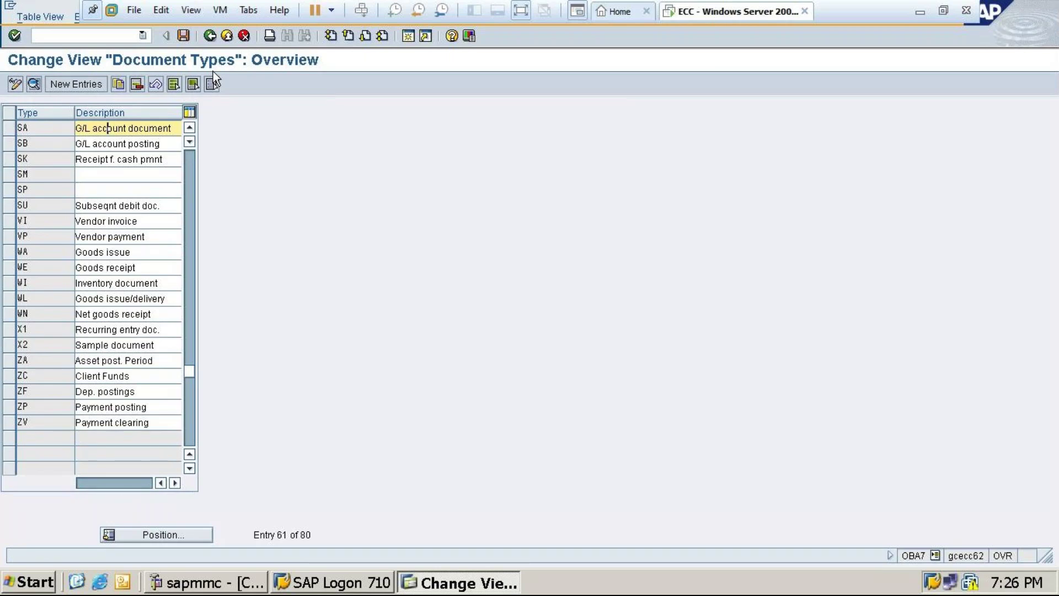
pyautogui.click(210, 36)
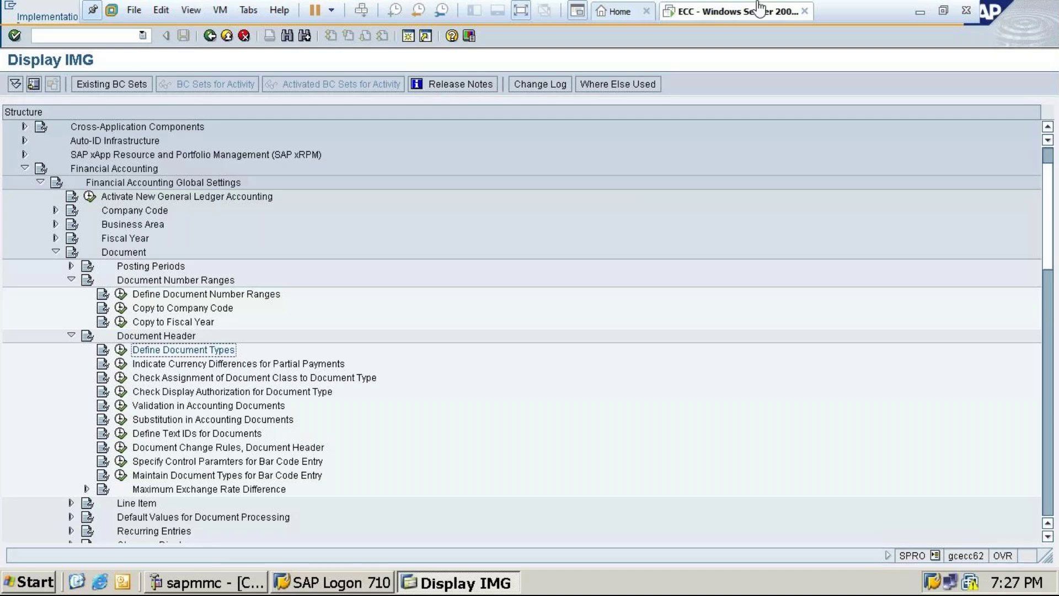
# Step: Minimize the remote desktop, switch to the GoTo Meeting window in Chrome, and end the session for all participants
pyautogui.click(920, 11)
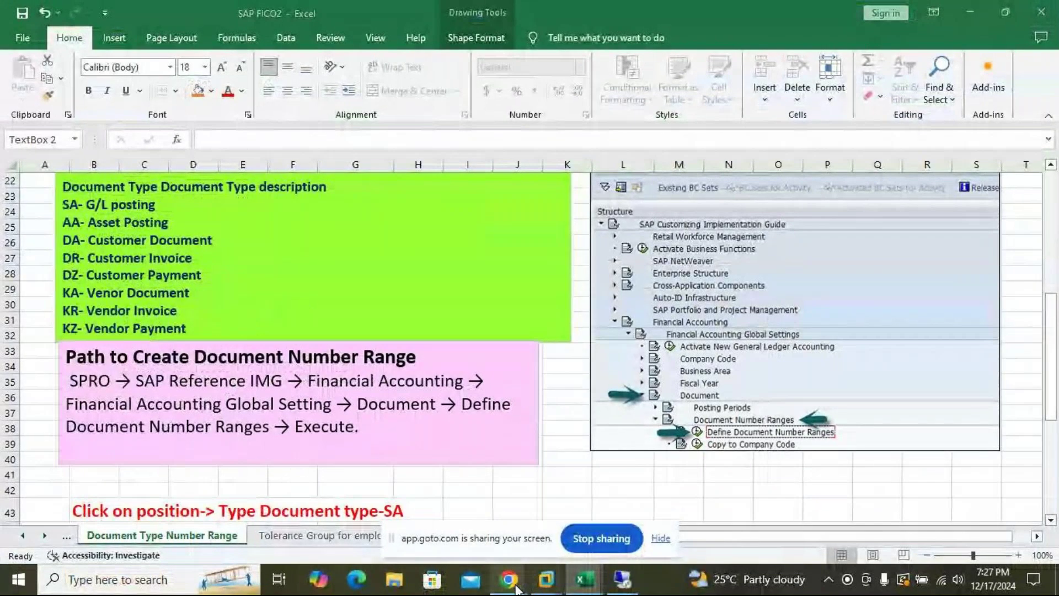
pyautogui.moveTo(509, 579)
pyautogui.click(601, 486)
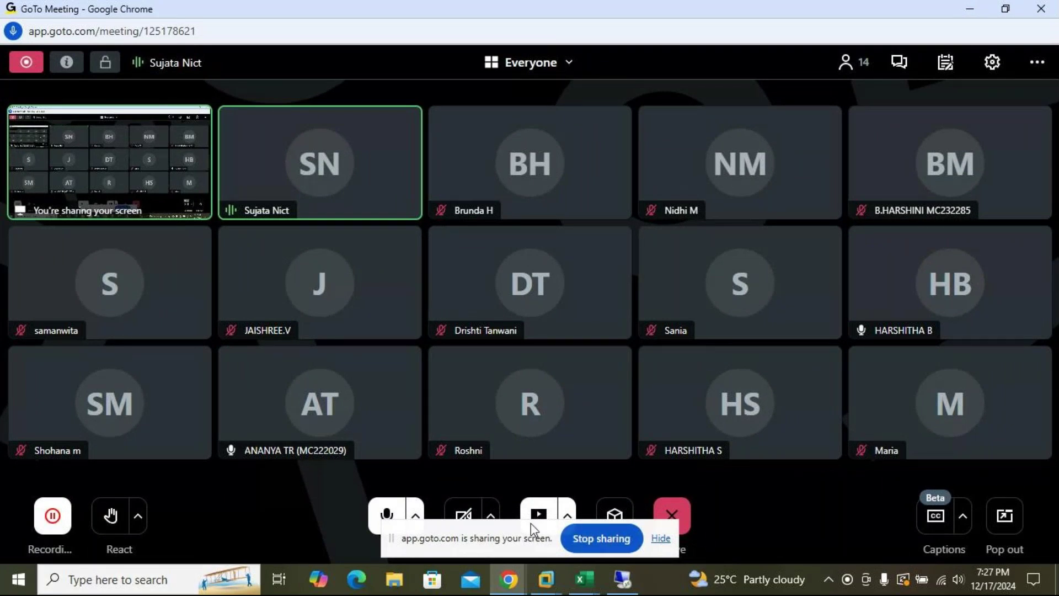
pyautogui.moveTo(469, 537); pyautogui.dragTo(747, 589)
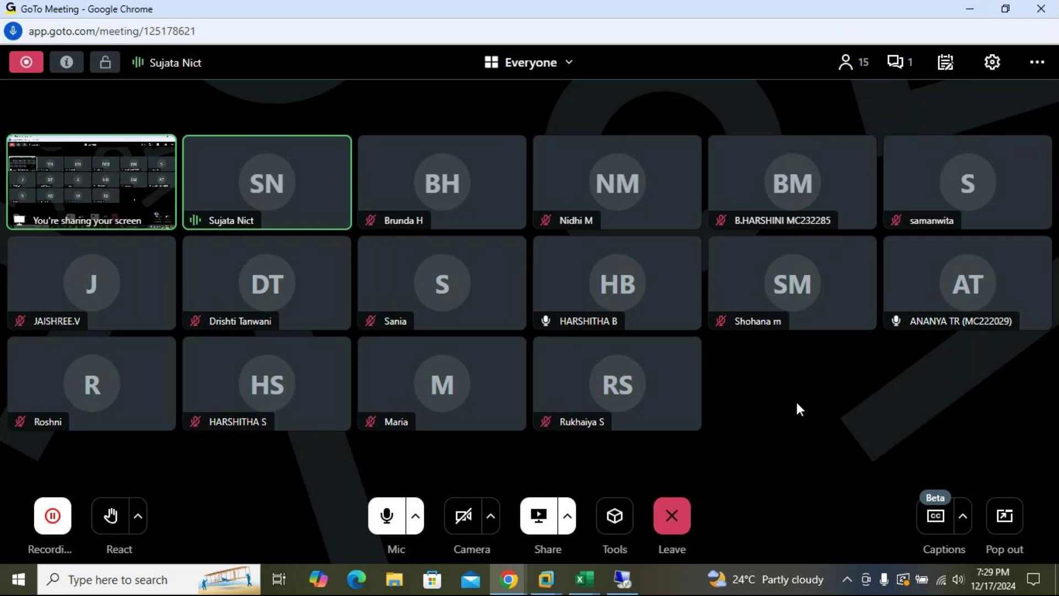
pyautogui.click(674, 519)
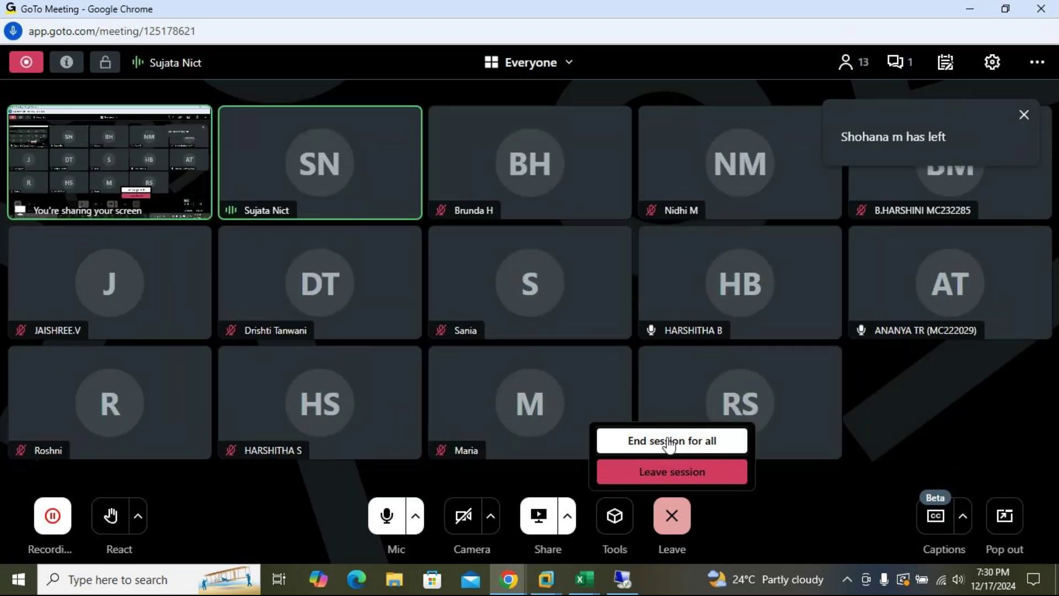
pyautogui.click(669, 444)
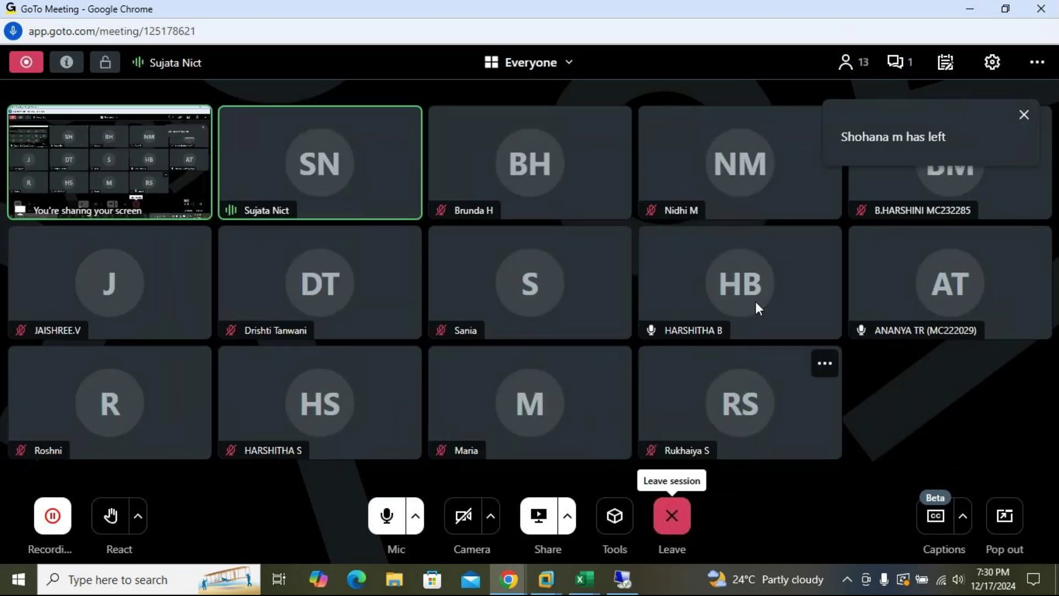